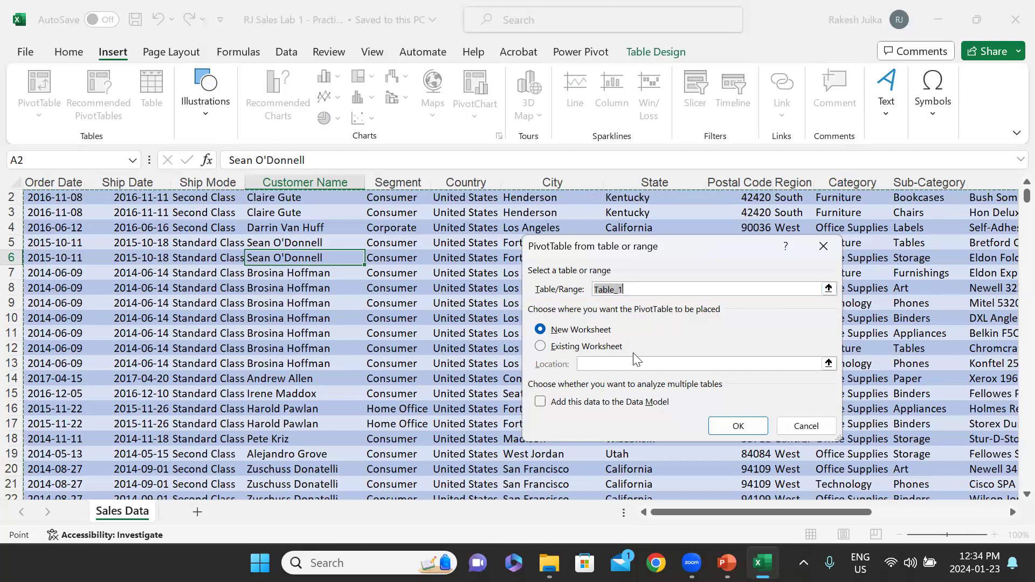
- Create a PivotTable from Table_1 on a new worksheet and look through its available fields
click(751, 426)
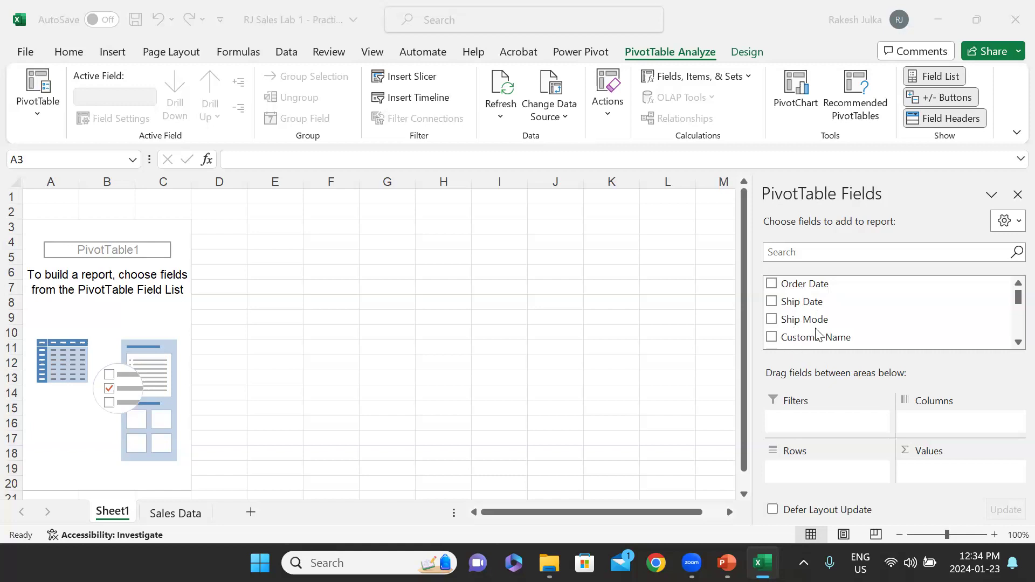
scroll(819, 329, down, 4)
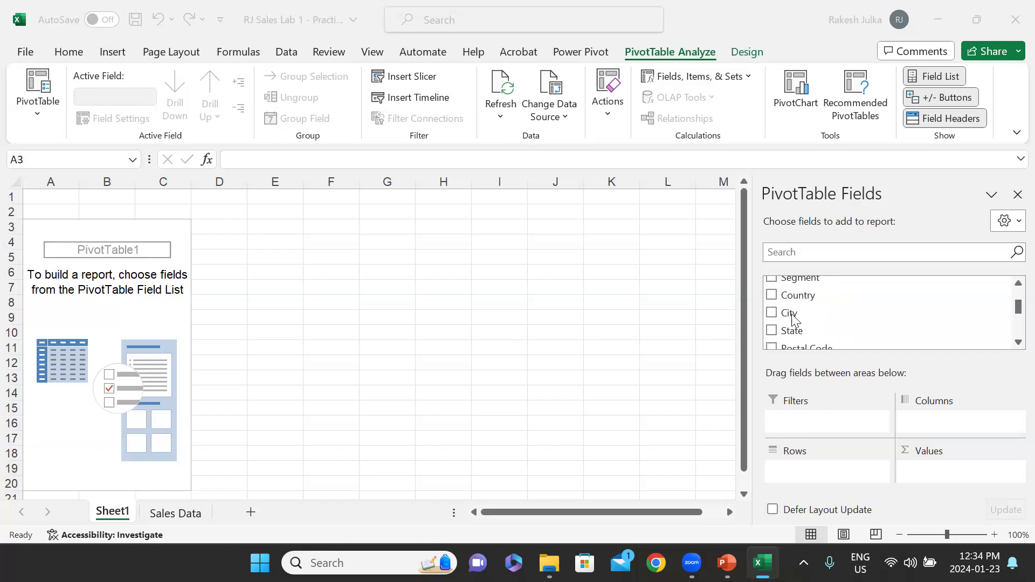
scroll(808, 324, down, 2)
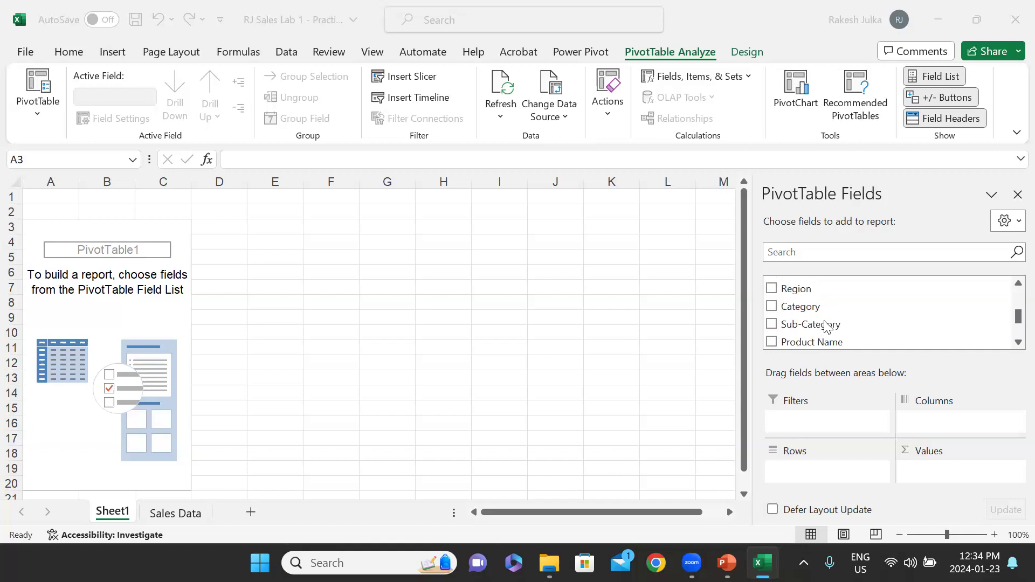
scroll(824, 318, down, 2)
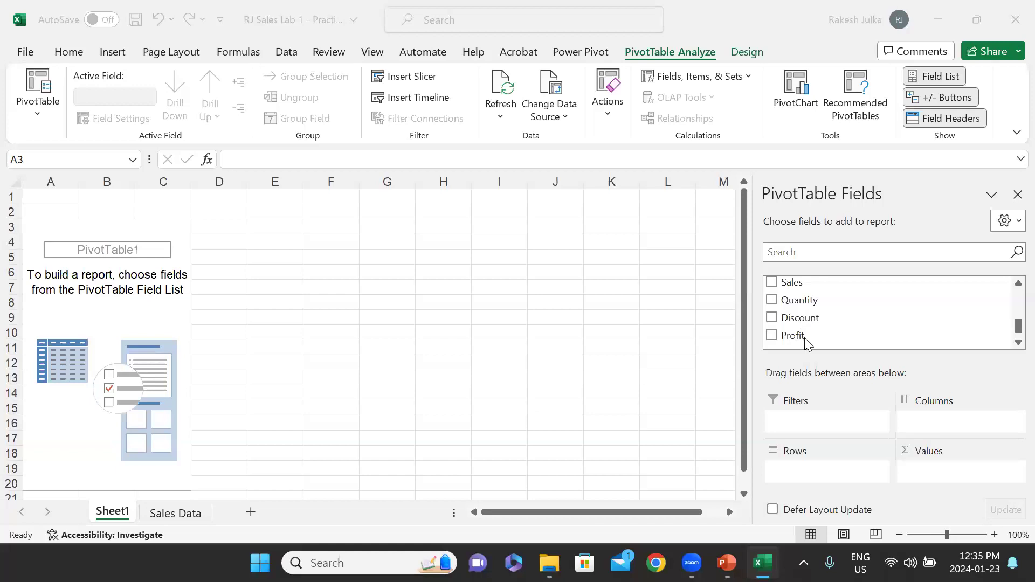
scroll(805, 331, down, 1)
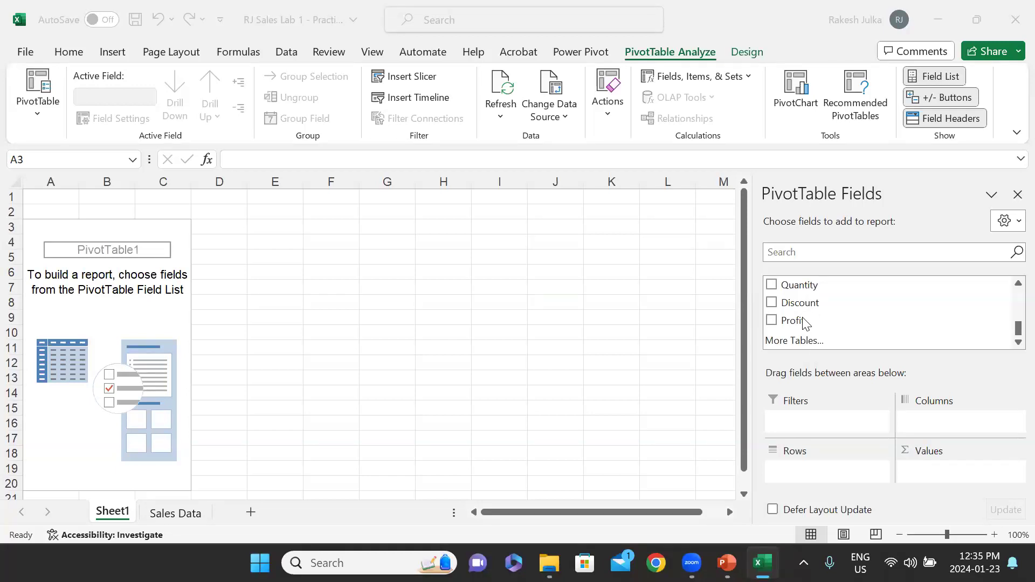
- Look over the column headings of the source table in the Sales Data sheet, from Order Date to Profit
click(169, 517)
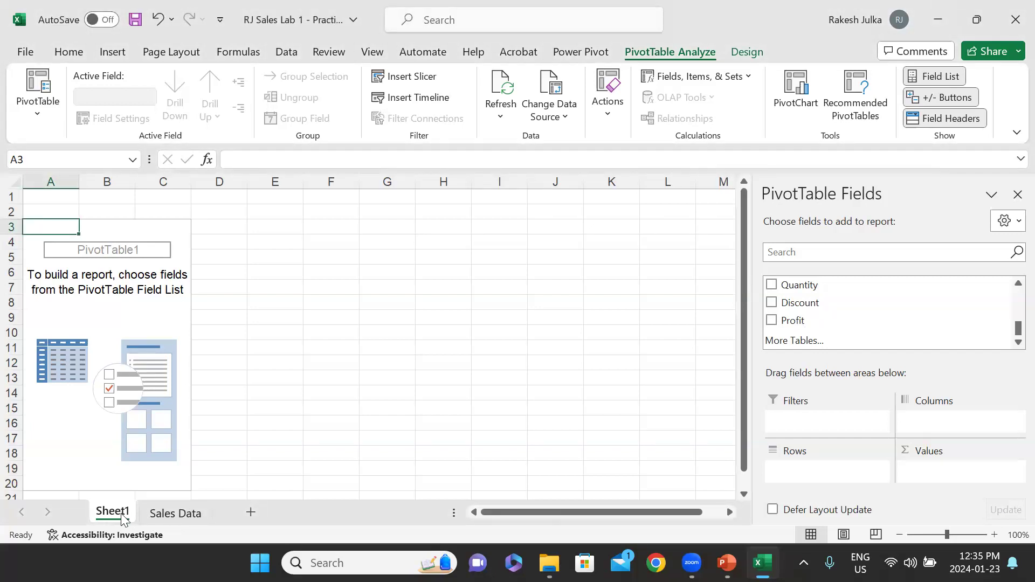
click(156, 513)
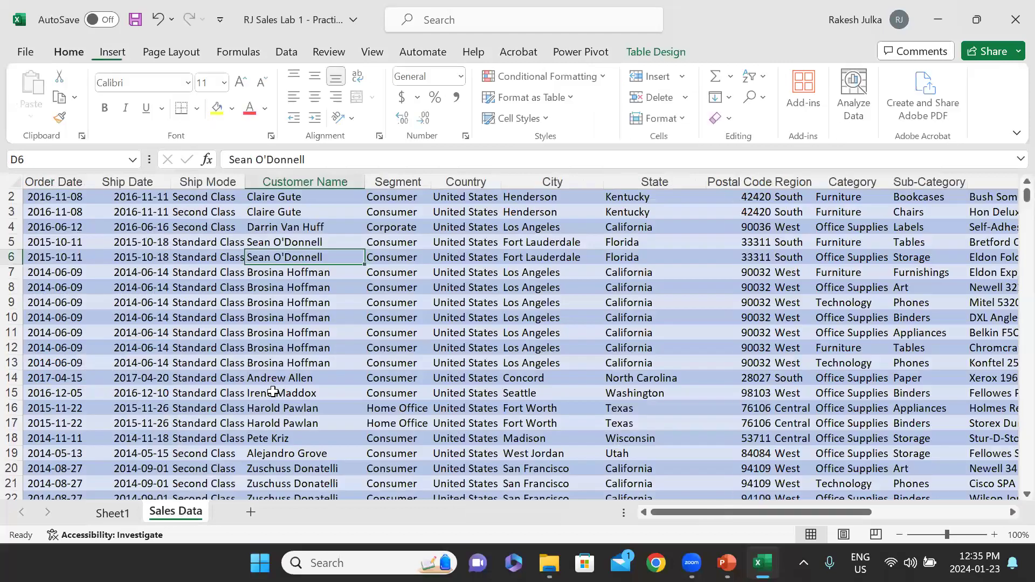
scroll(221, 307, up, 1)
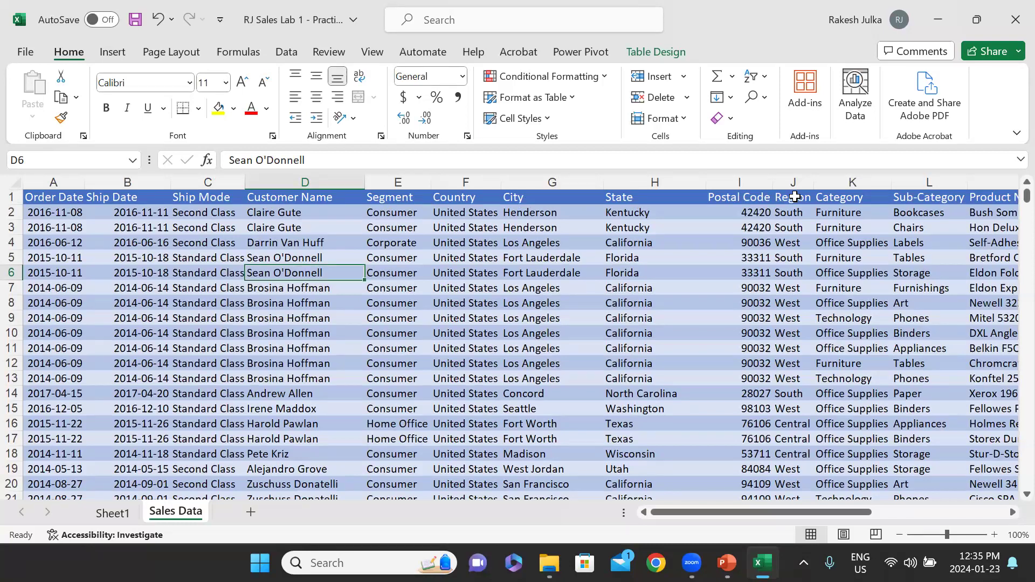
drag(775, 513, 983, 484)
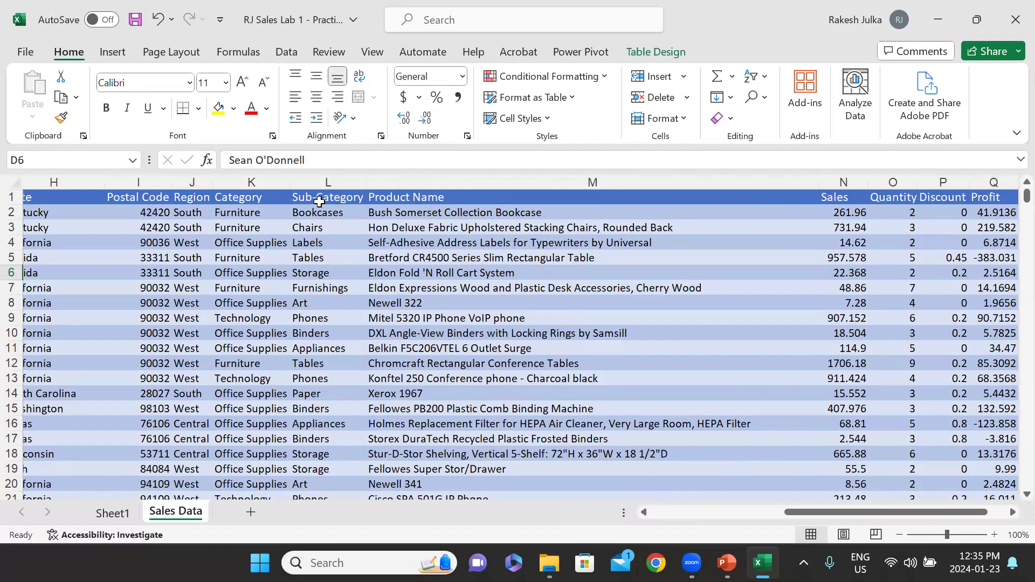
drag(897, 511, 75, 522)
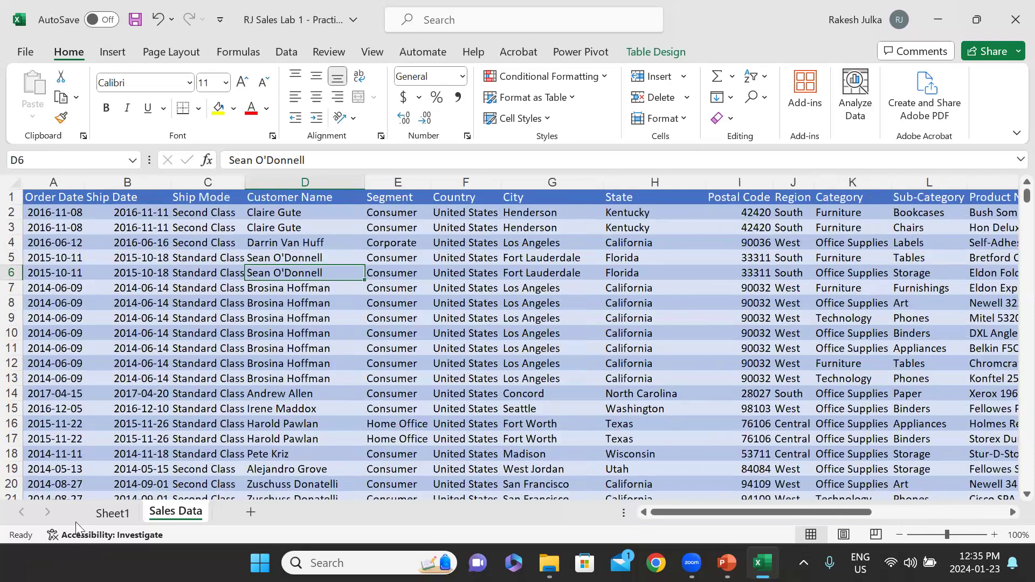
- Rename the PivotTable worksheet Sheet1 as 1
click(110, 516)
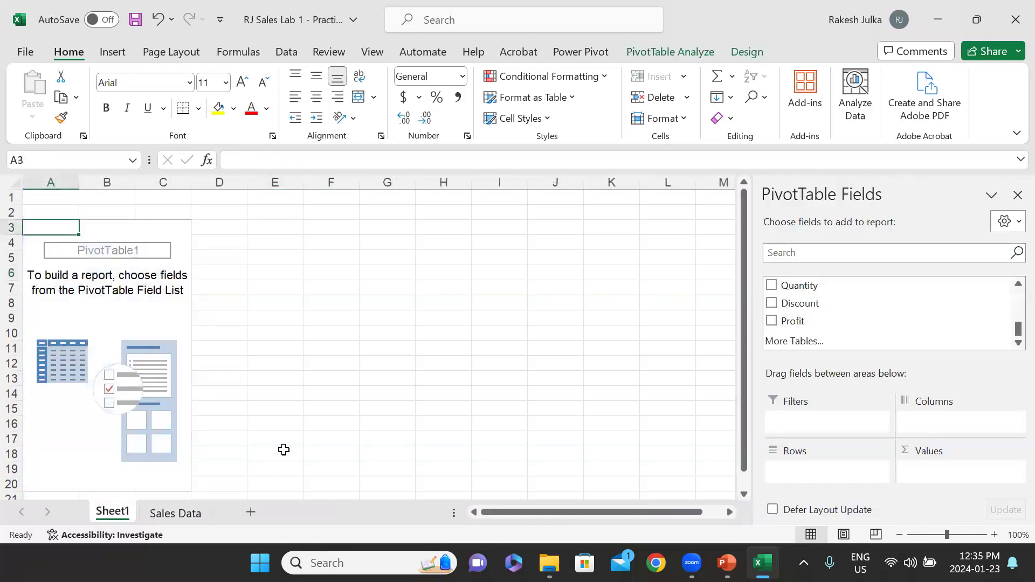
right_click(107, 515)
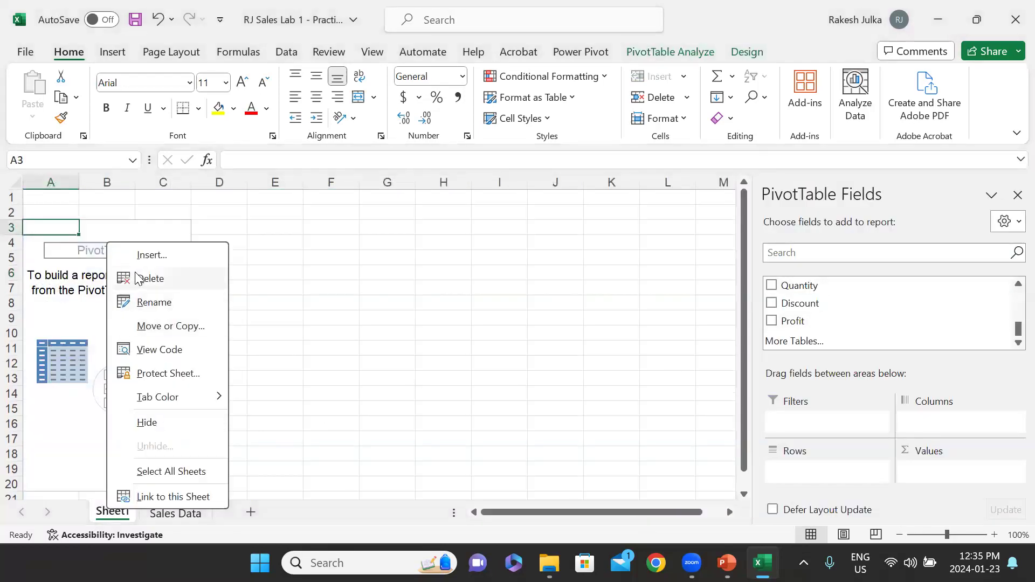
click(151, 302)
text(1)
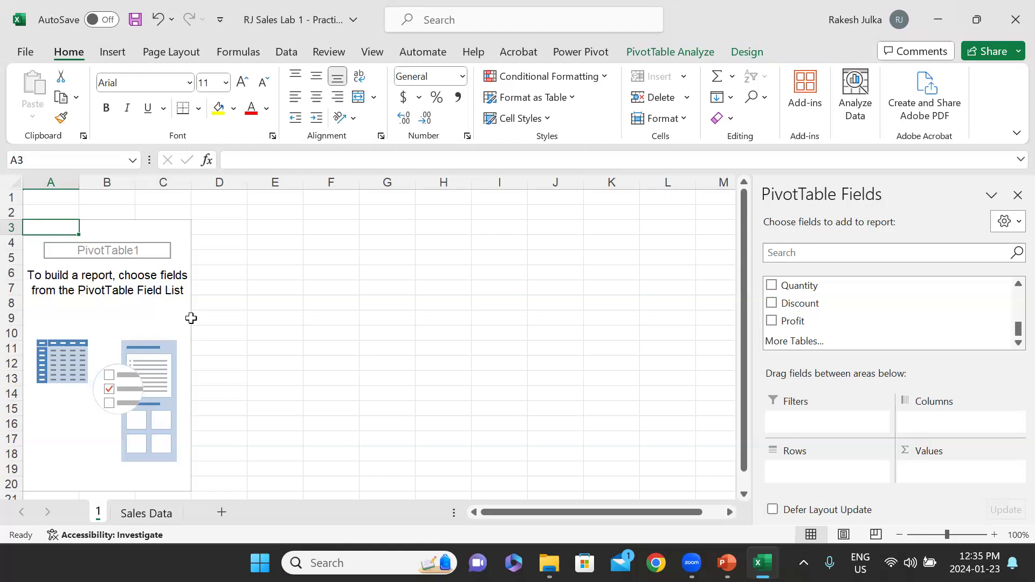
- Switch to the PowerPoint slide show to read the first PivotTable task, then return to the Excel workbook
key(alt+Tab)
key(alt+Tab)
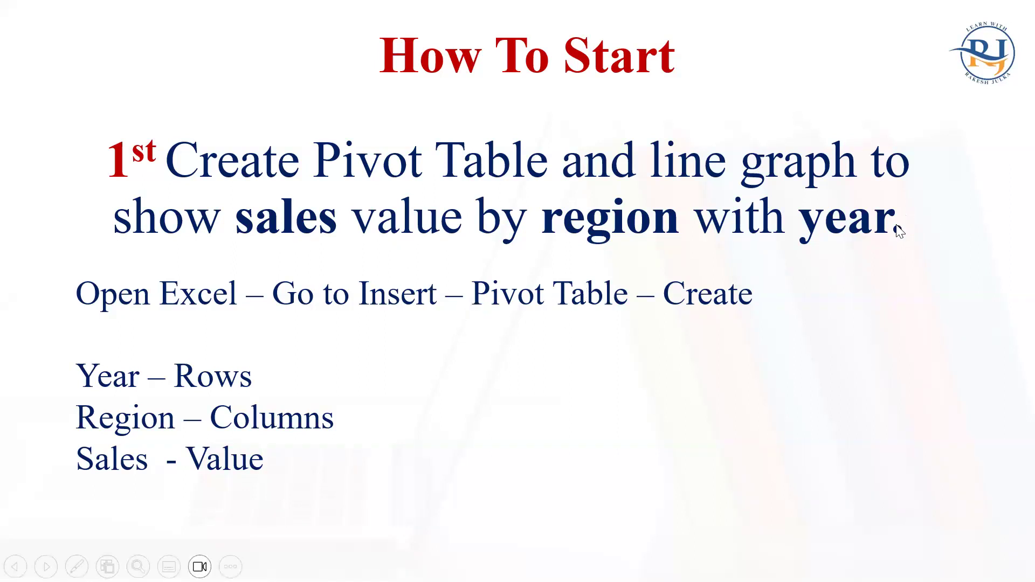
key(alt+Tab)
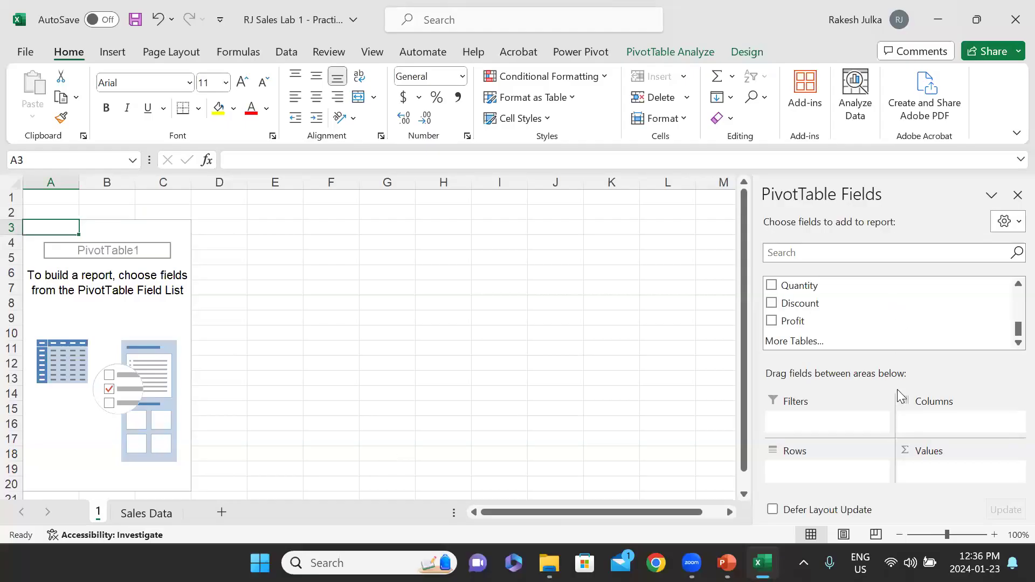
- Add the Sales field to the PivotTable as a summed value
scroll(825, 304, up, 5)
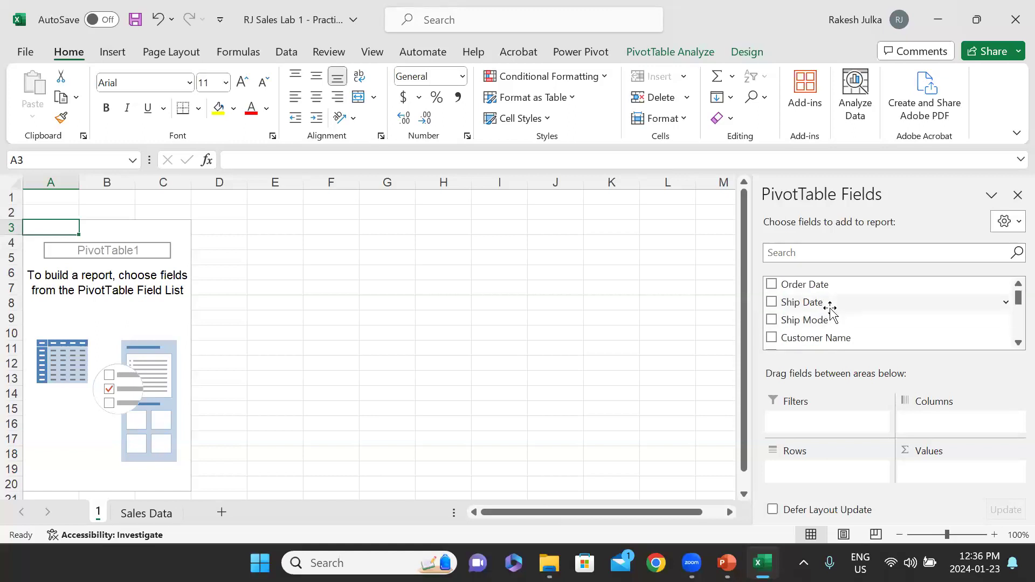
scroll(867, 320, down, 2)
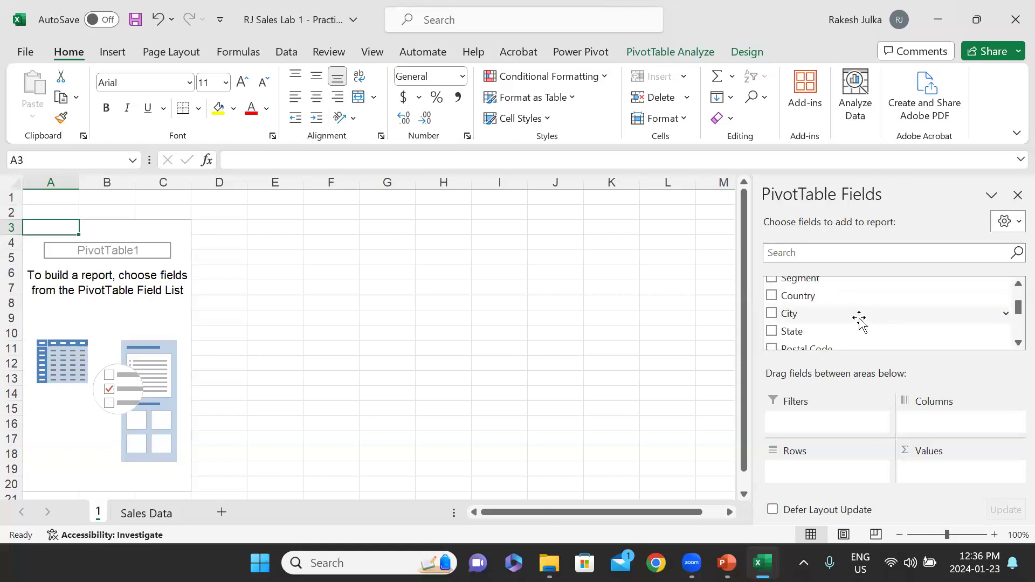
scroll(825, 331, up, 1)
scroll(824, 330, down, 1)
scroll(825, 329, down, 5)
scroll(819, 323, up, 1)
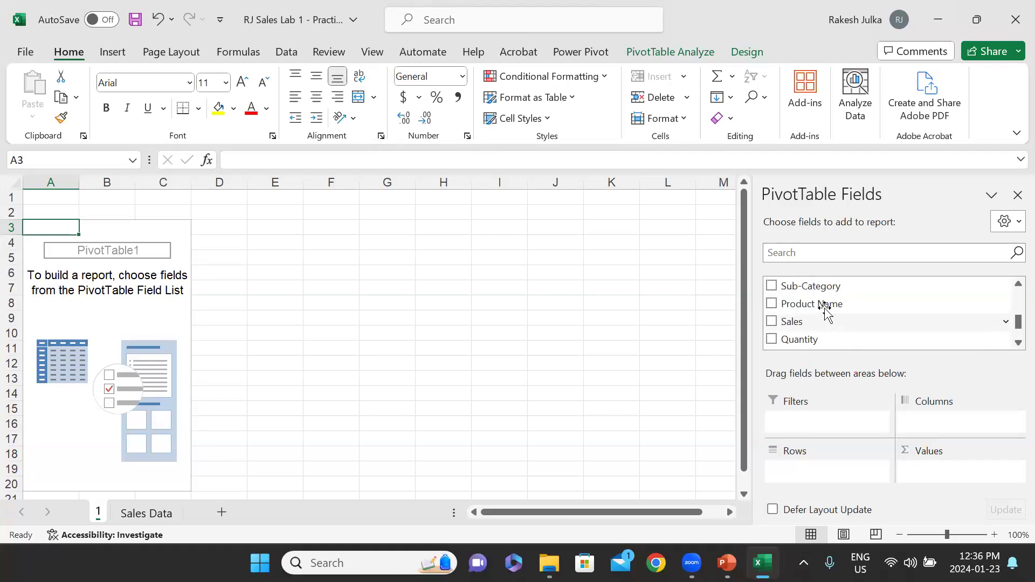
click(771, 322)
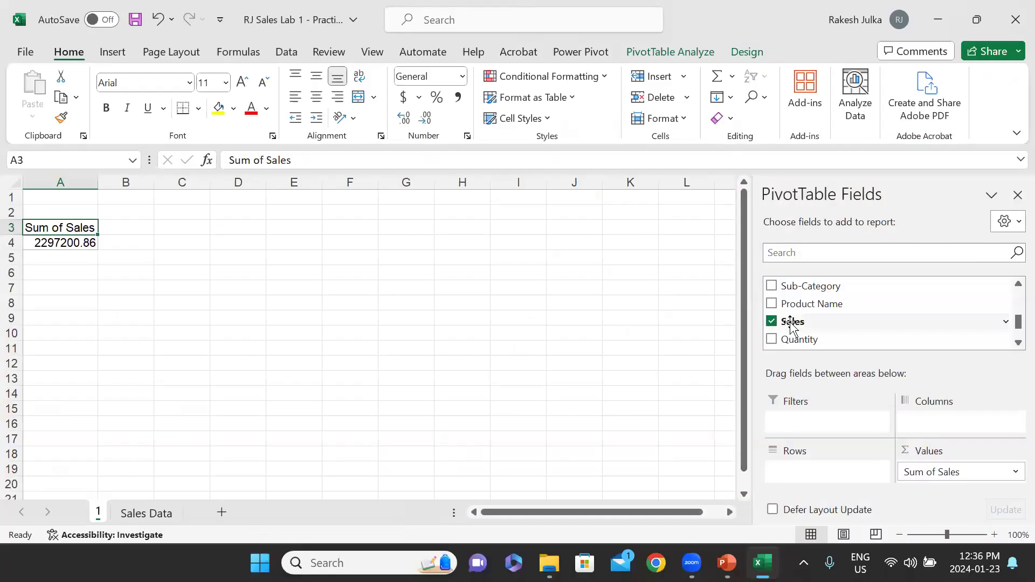
click(772, 322)
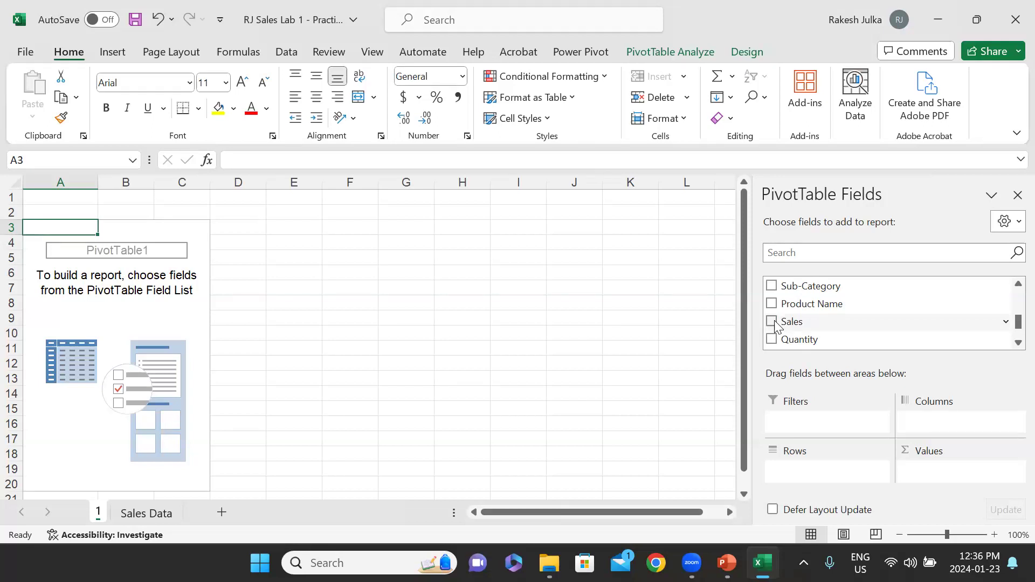
click(771, 321)
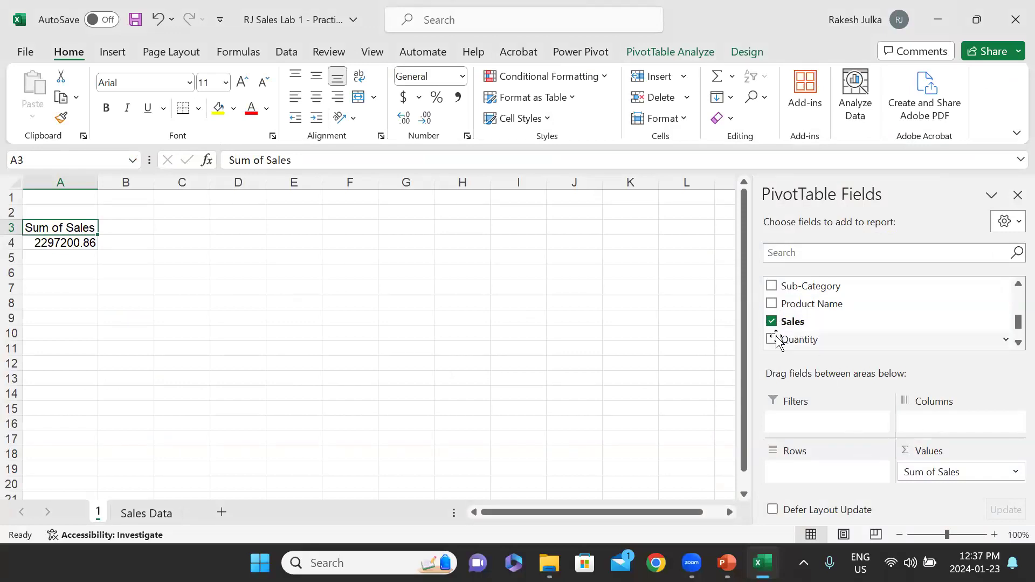
- Add the Region field to the PivotTable and place it in the columns area
scroll(823, 310, down, 1)
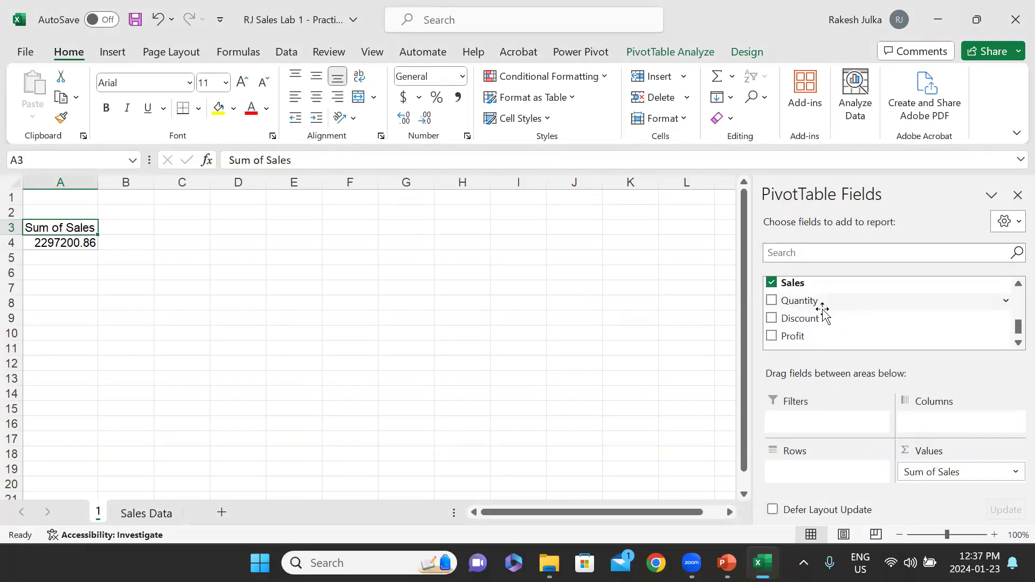
scroll(824, 310, up, 1)
scroll(823, 310, up, 2)
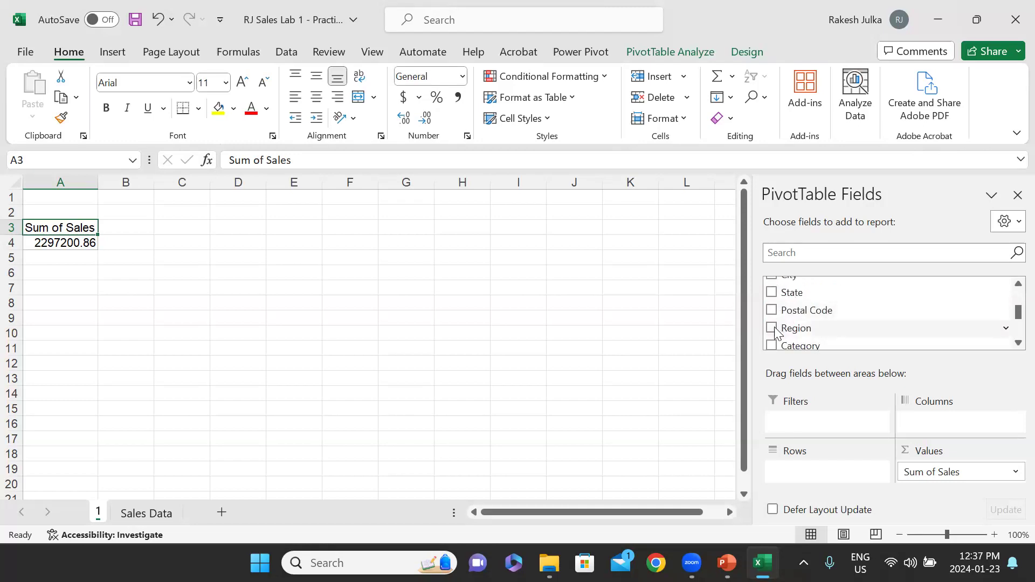
click(772, 328)
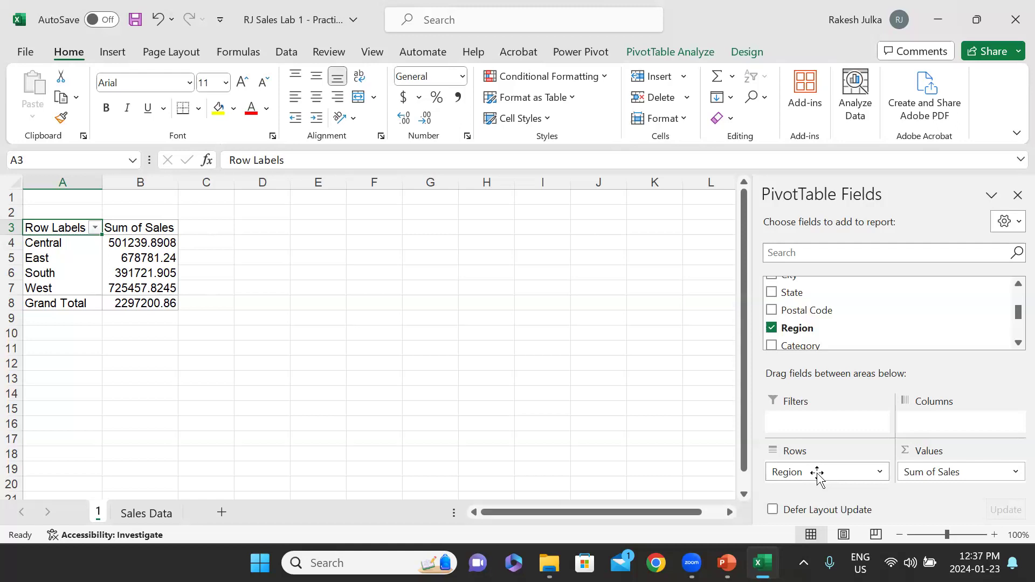
drag(817, 474, 938, 423)
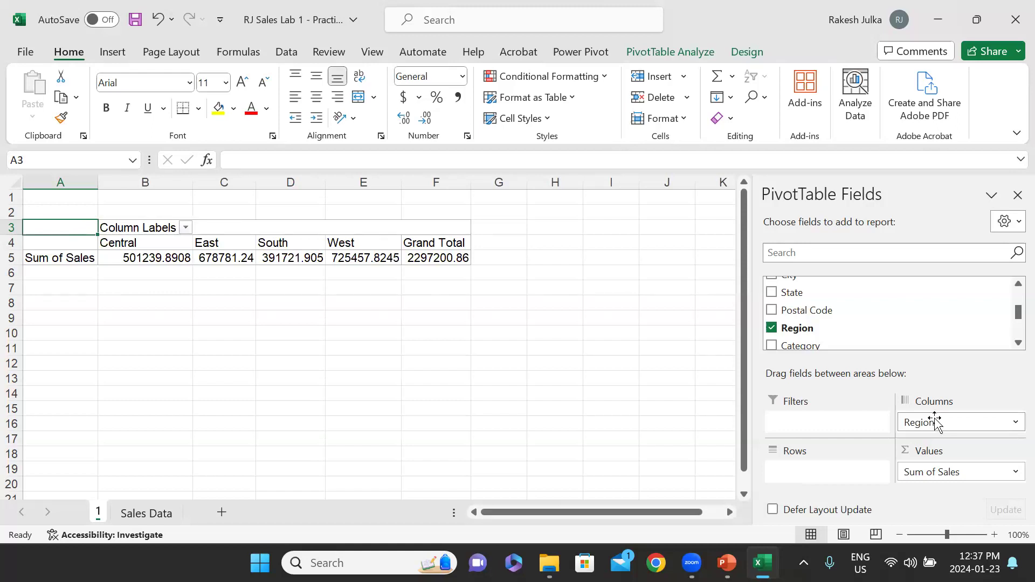
- Check the required row, column and value layout on the PowerPoint slide and return to the Excel workbook
click(347, 74)
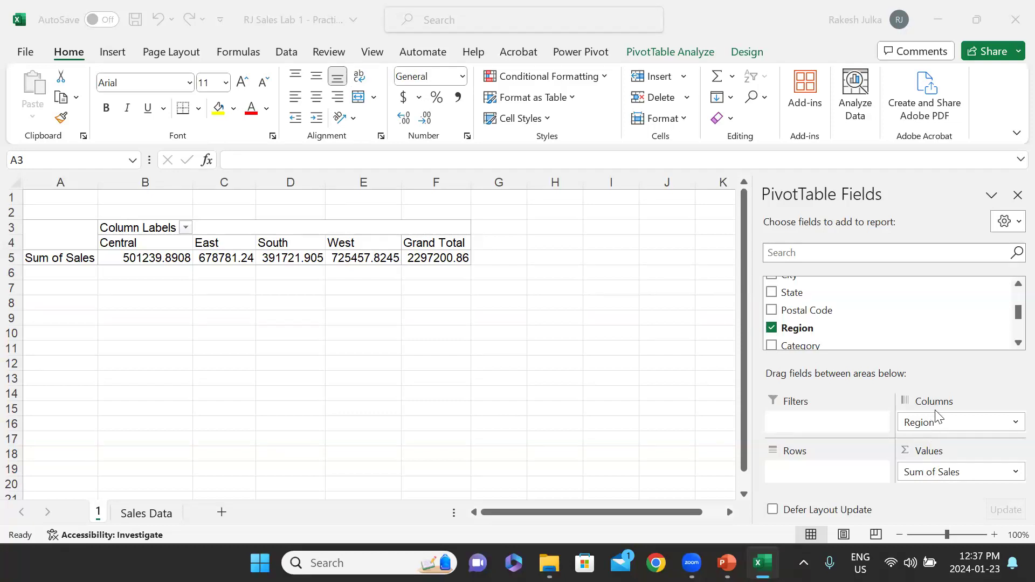
key(alt+Tab)
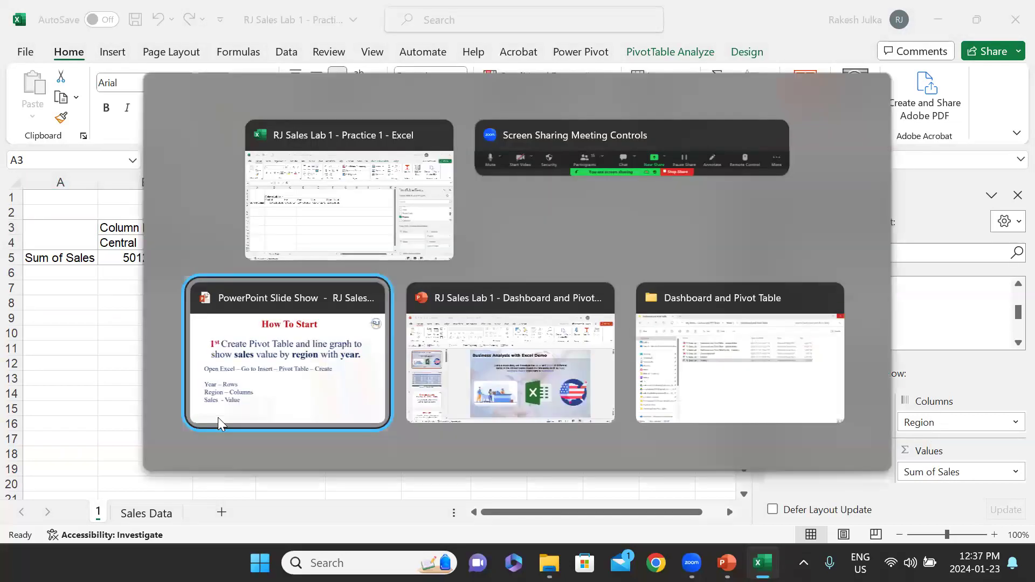
click(217, 417)
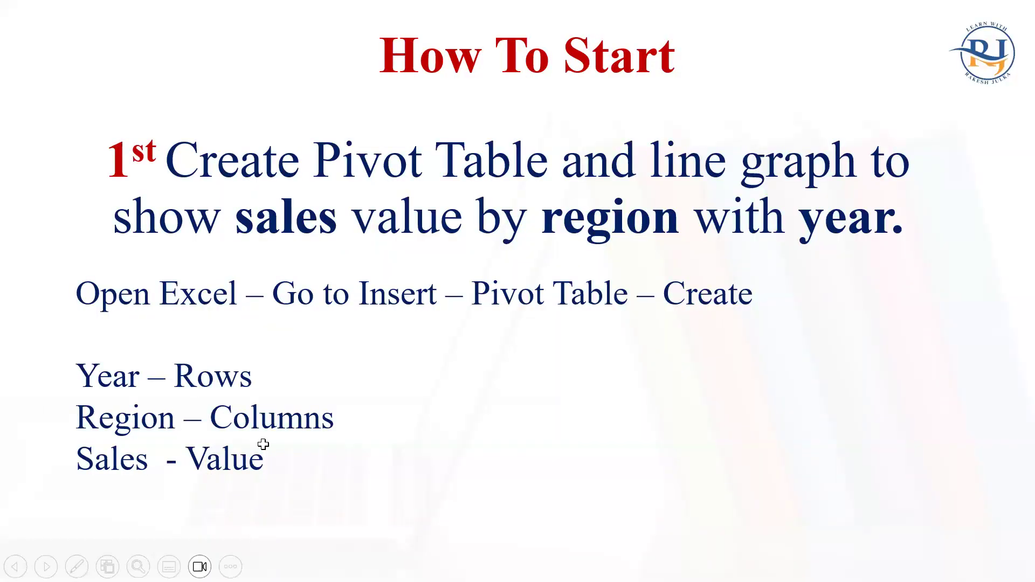
key(alt+Tab)
- Add the Ship Date field to the PivotTable rows to break sales down by year
scroll(833, 318, up, 1)
scroll(832, 318, up, 2)
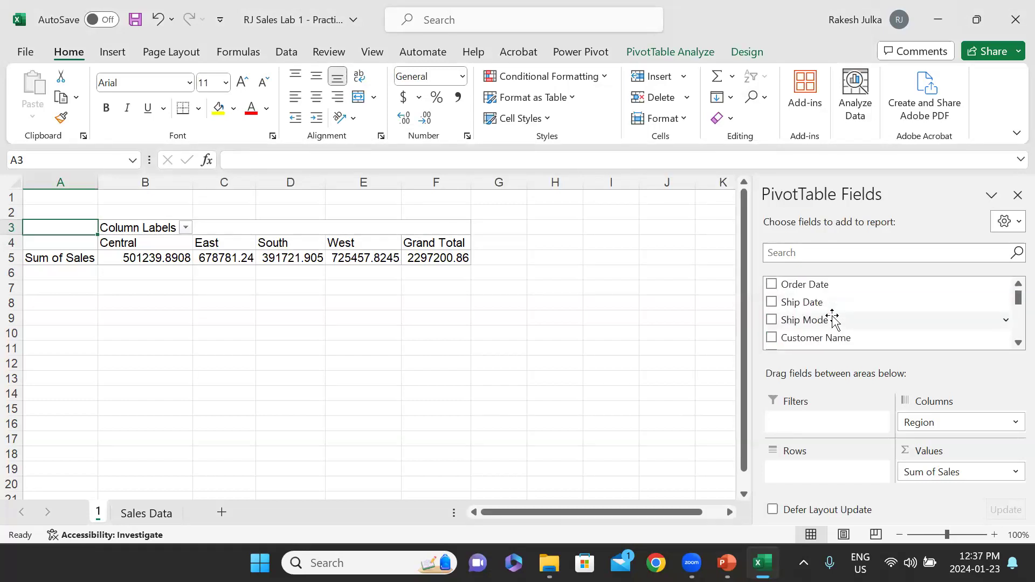
scroll(832, 320, down, 1)
scroll(833, 319, down, 1)
scroll(833, 318, down, 5)
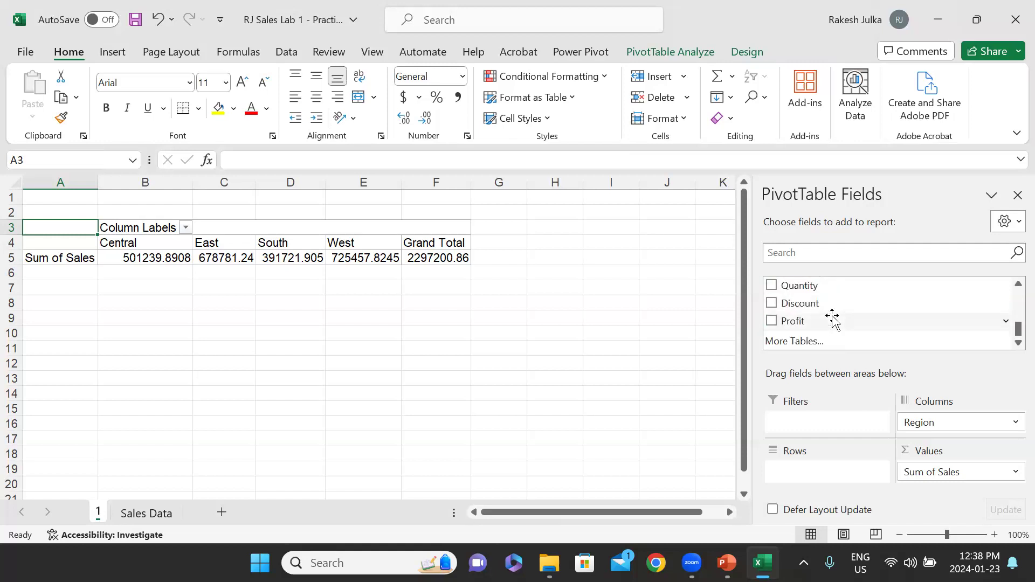
scroll(833, 319, up, 8)
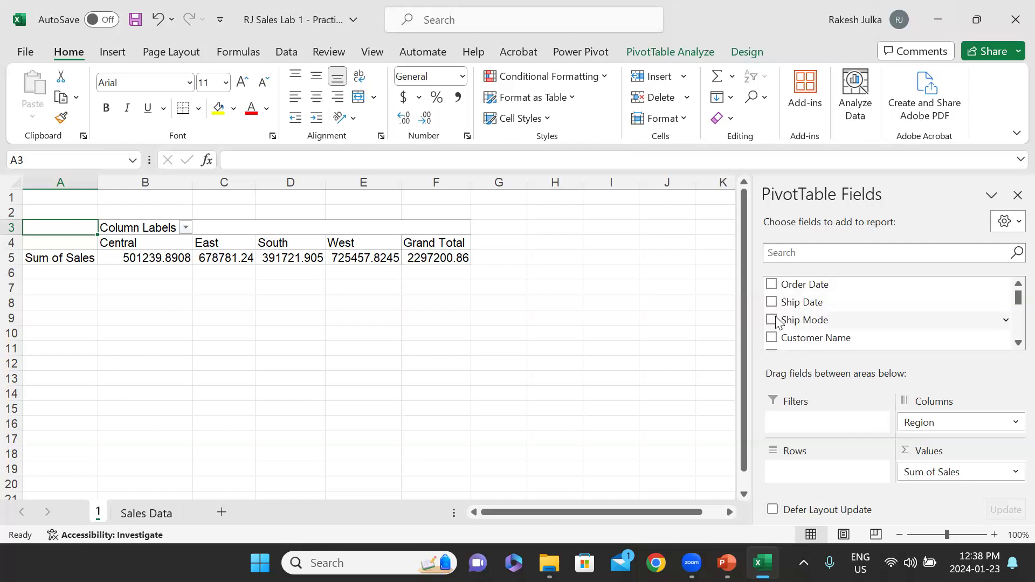
click(773, 303)
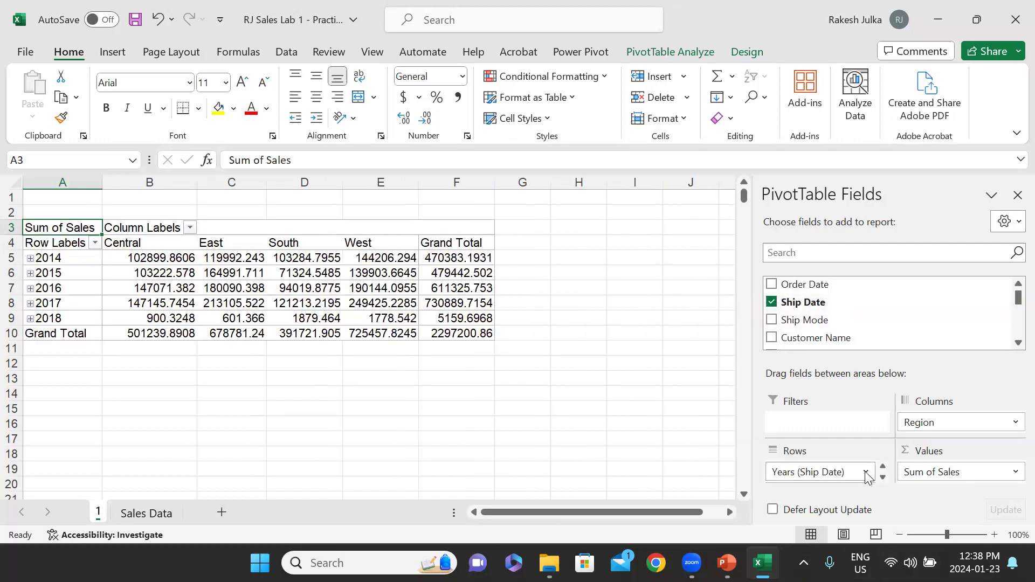
- Examine the options of the Years (Ship Date) field and the date fields listed in the rows area
click(866, 473)
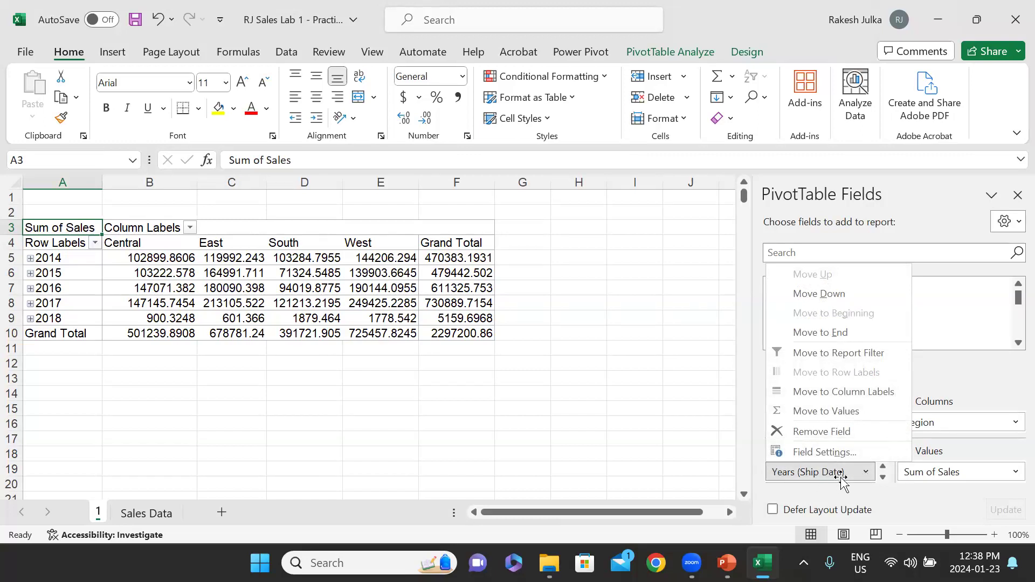
click(866, 474)
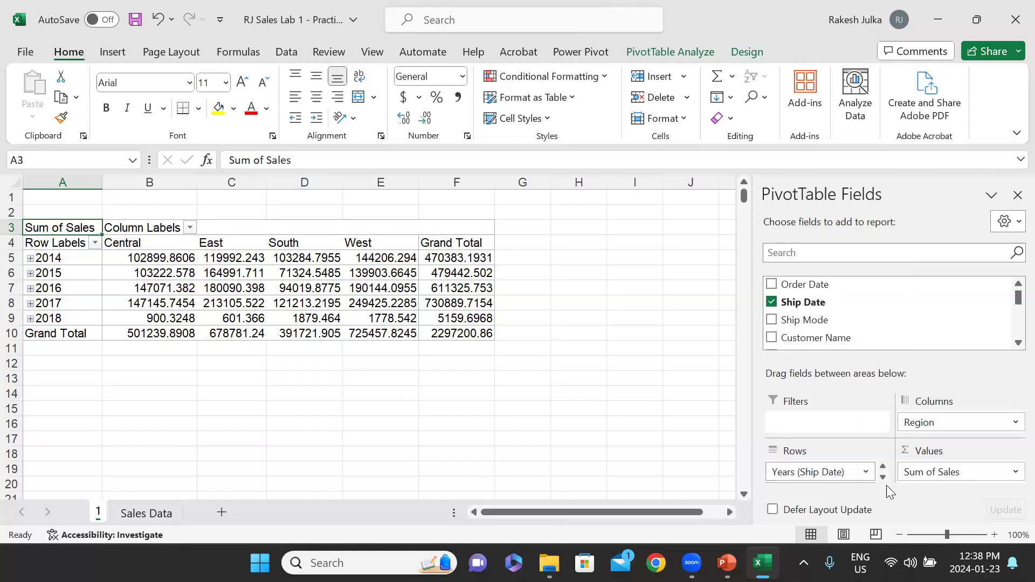
click(882, 478)
click(883, 478)
click(882, 467)
click(883, 466)
click(882, 467)
click(882, 478)
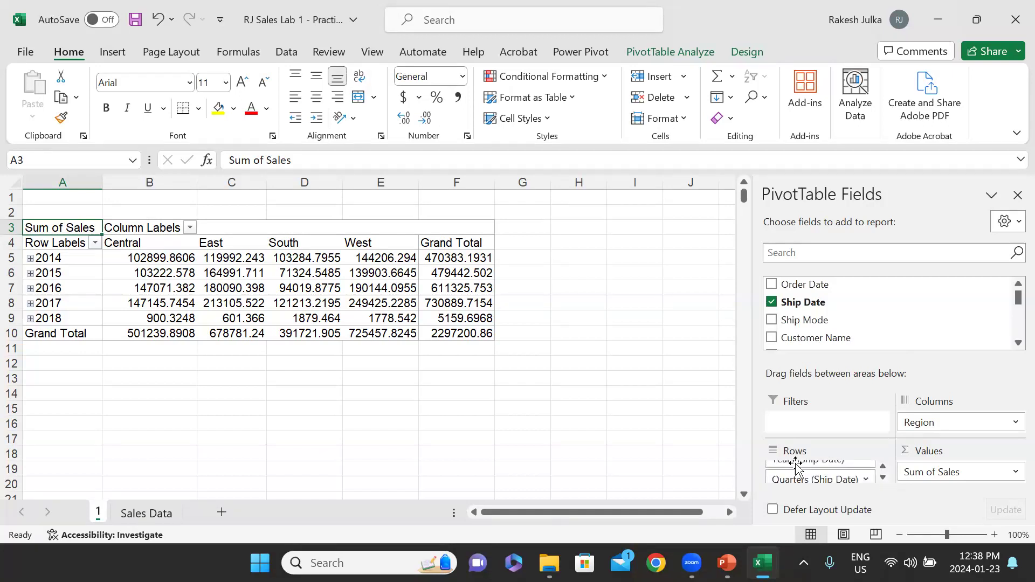
- Remove the Quarters (Ship Date) and Months (Ship Date) fields from the PivotTable rows
click(866, 479)
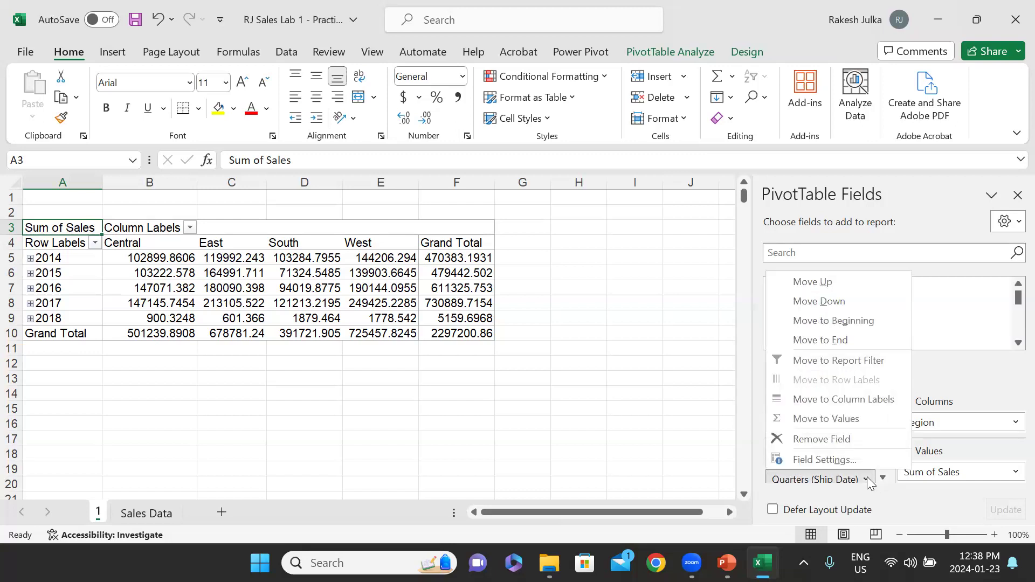
click(862, 440)
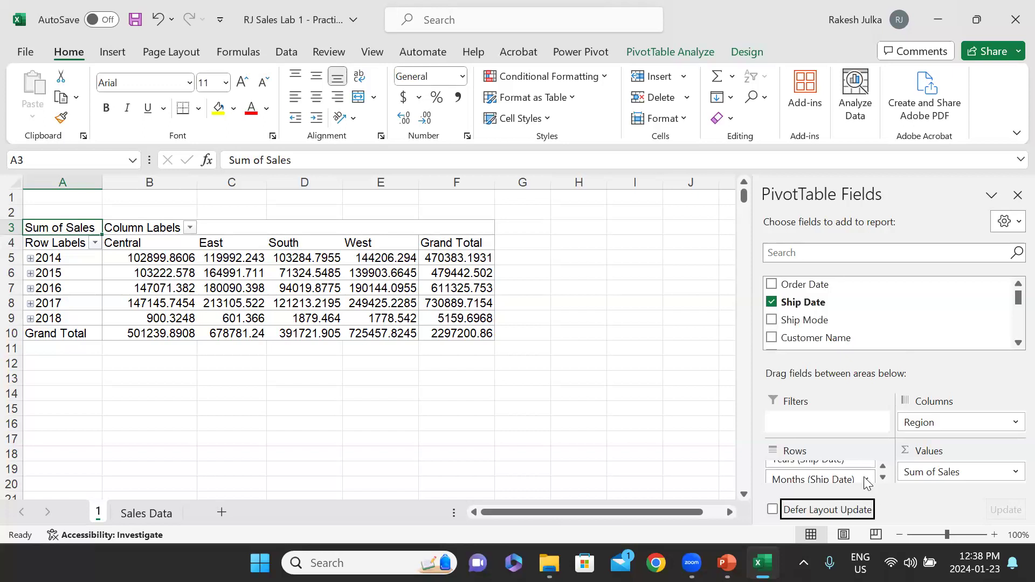
click(865, 480)
click(855, 441)
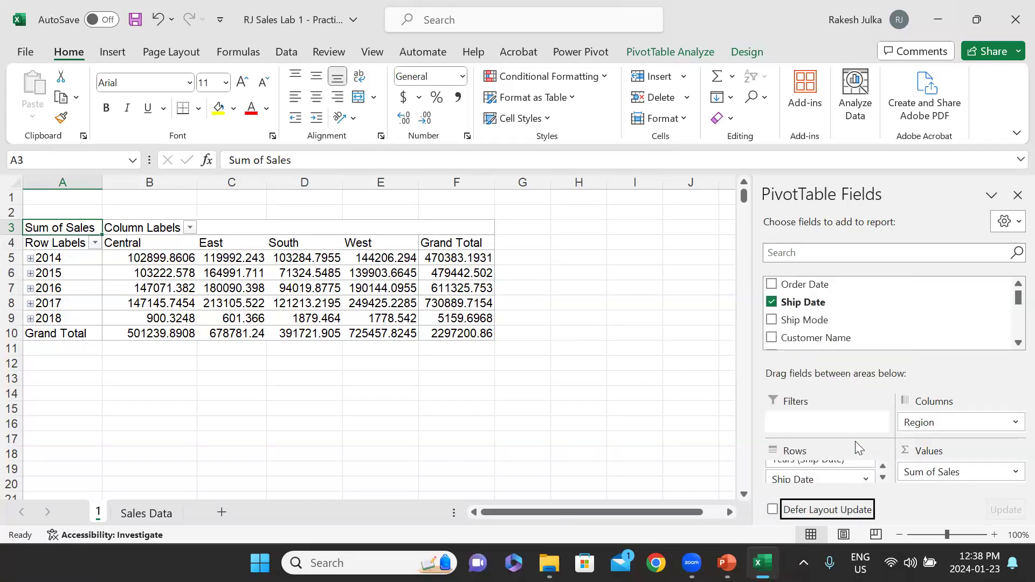
click(863, 477)
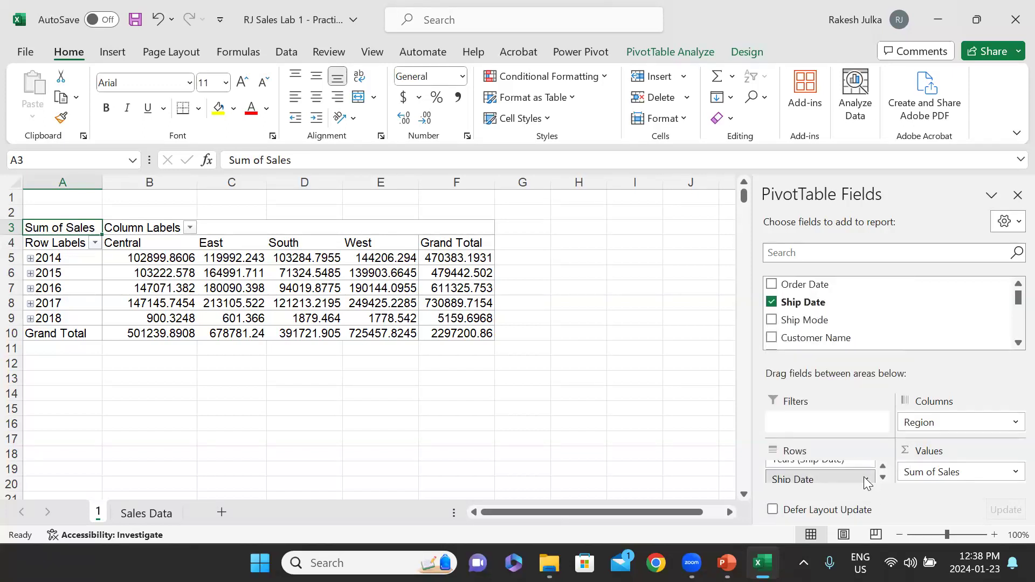
click(705, 457)
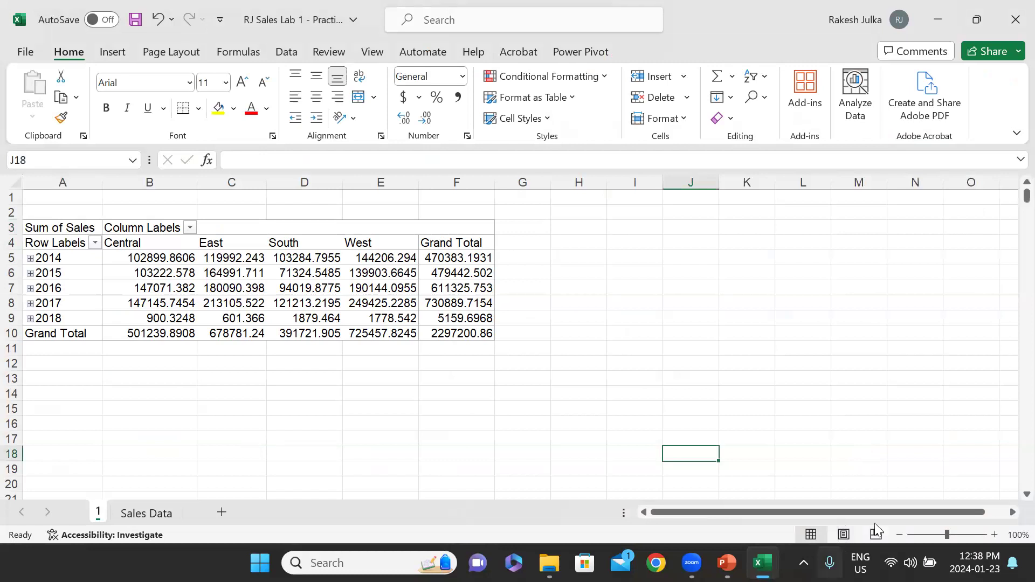
click(855, 111)
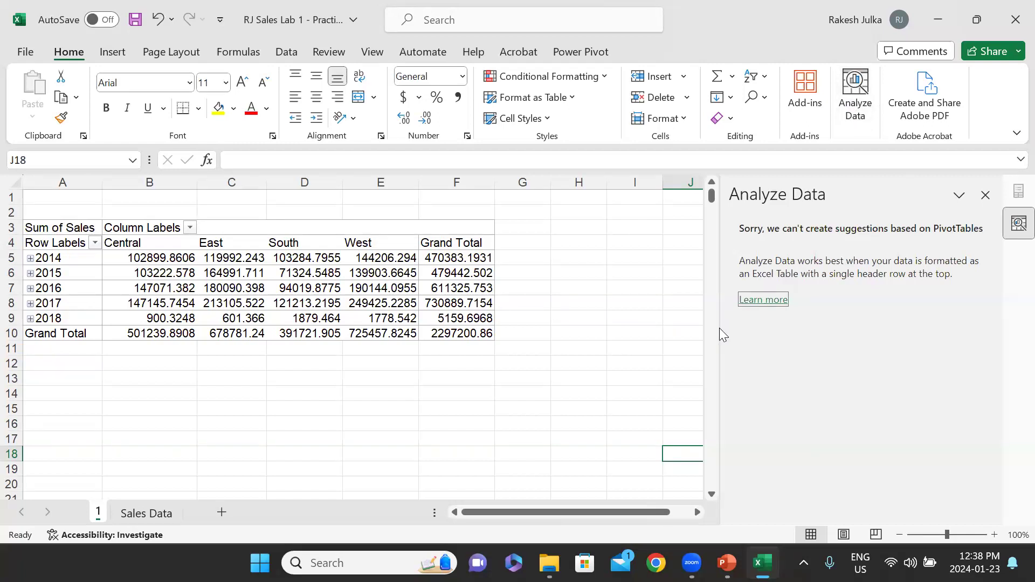
click(372, 322)
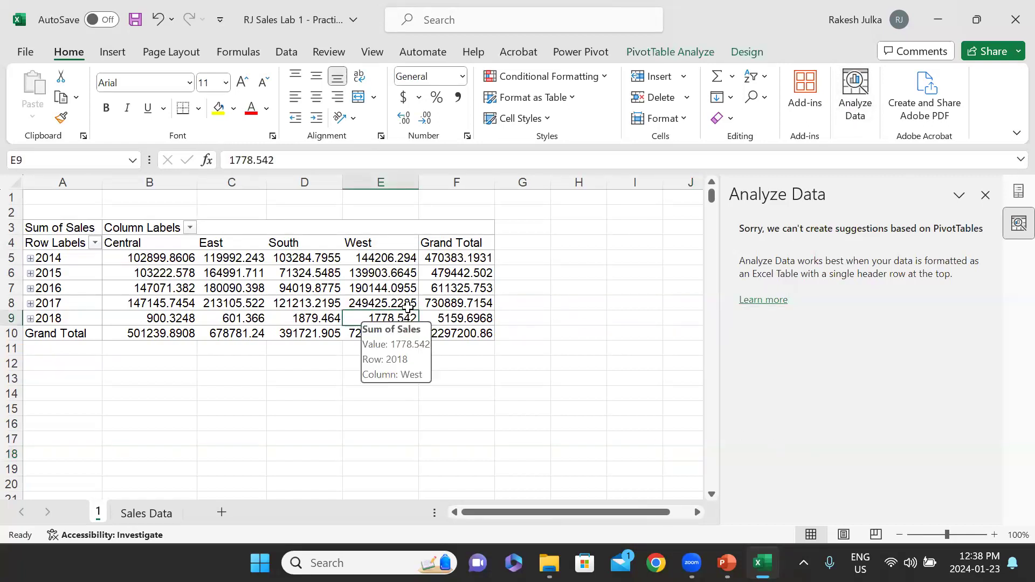
click(117, 513)
click(97, 512)
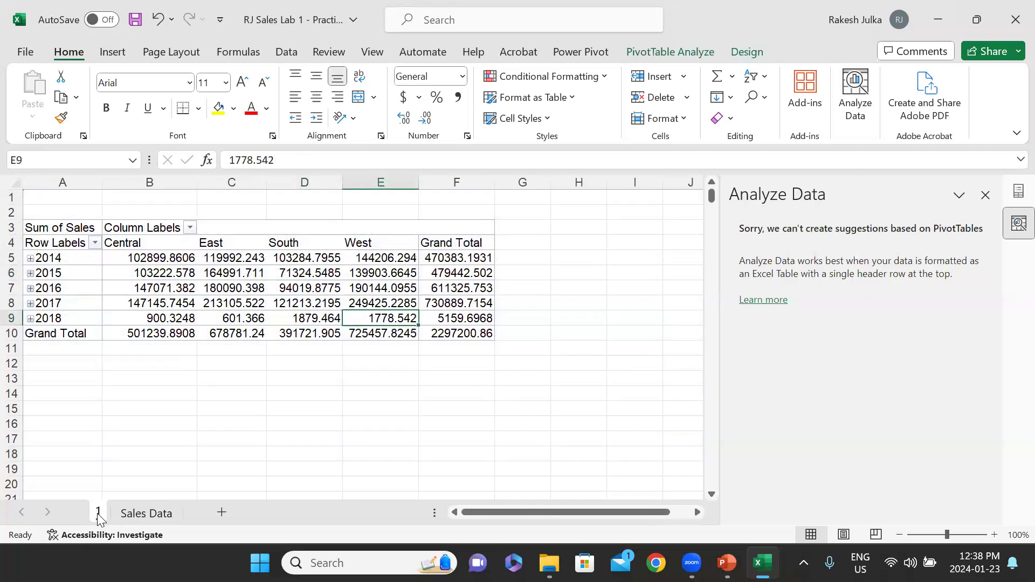
click(983, 196)
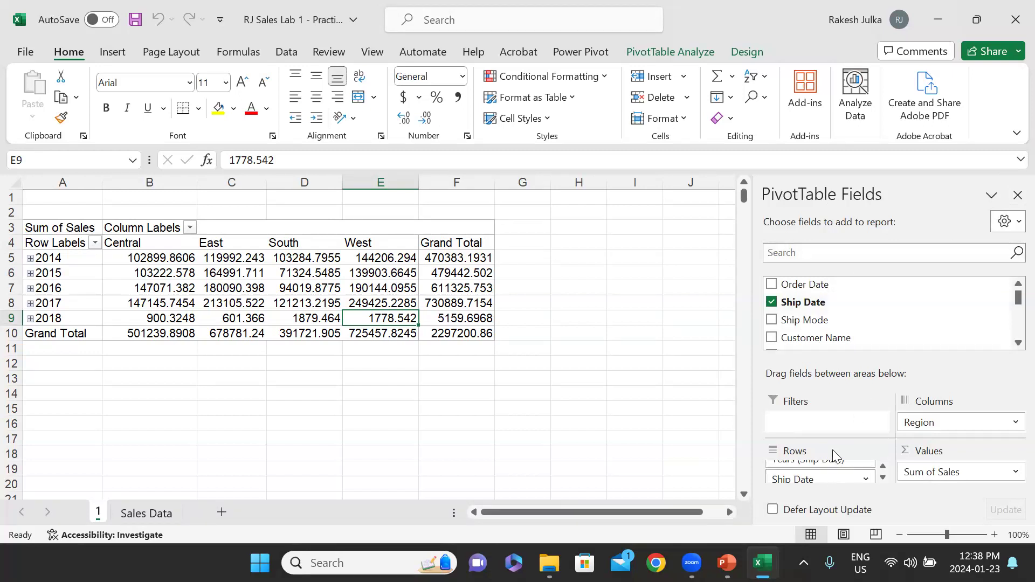
- Remove the Ship Date field from the PivotTable rows, keeping only Years (Ship Date)
click(882, 478)
click(882, 467)
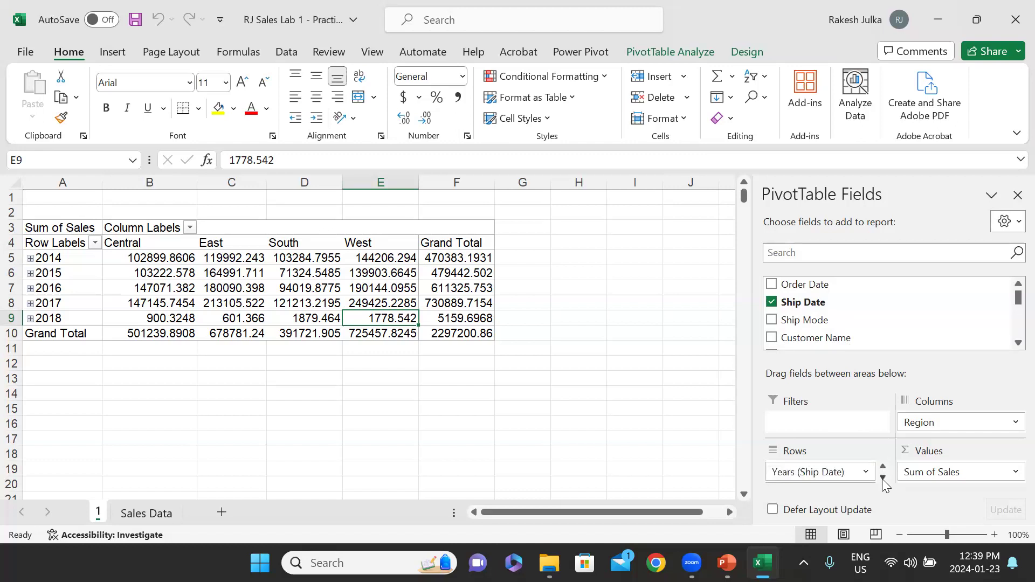
click(882, 478)
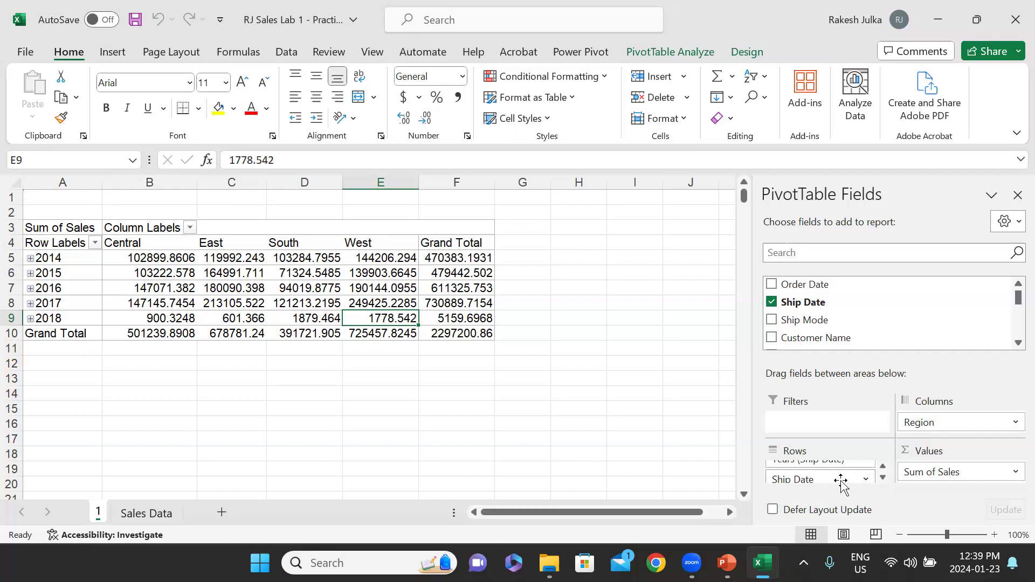
click(860, 479)
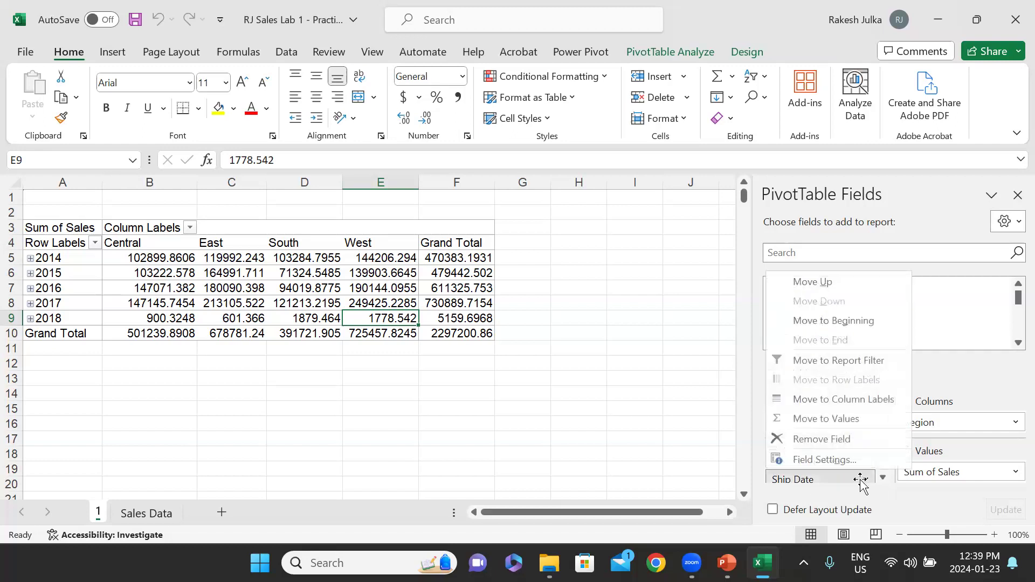
click(836, 440)
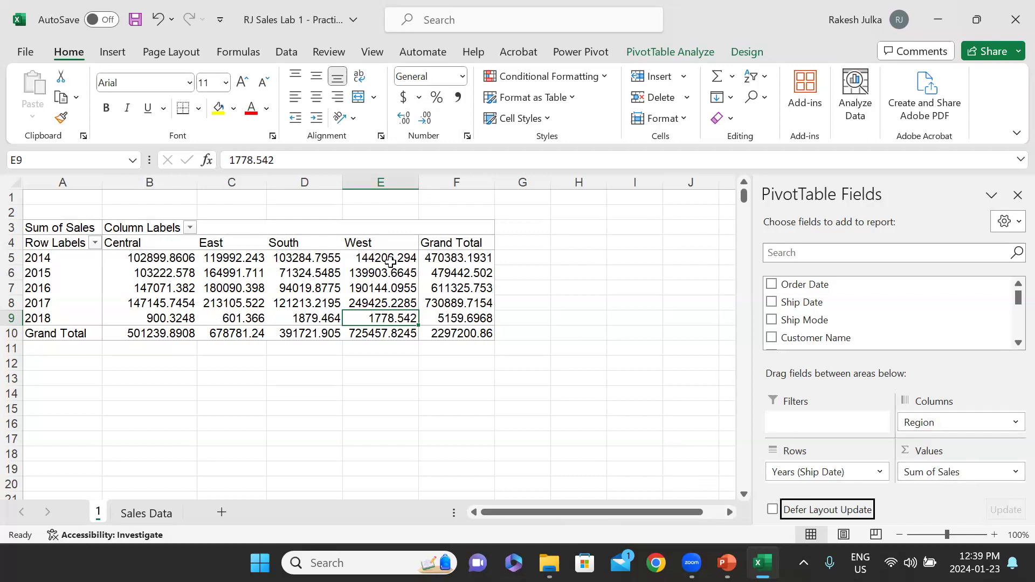
- Check the line diagram instructions on the next PowerPoint slide and return to the Excel workbook
mouse_move(186, 310)
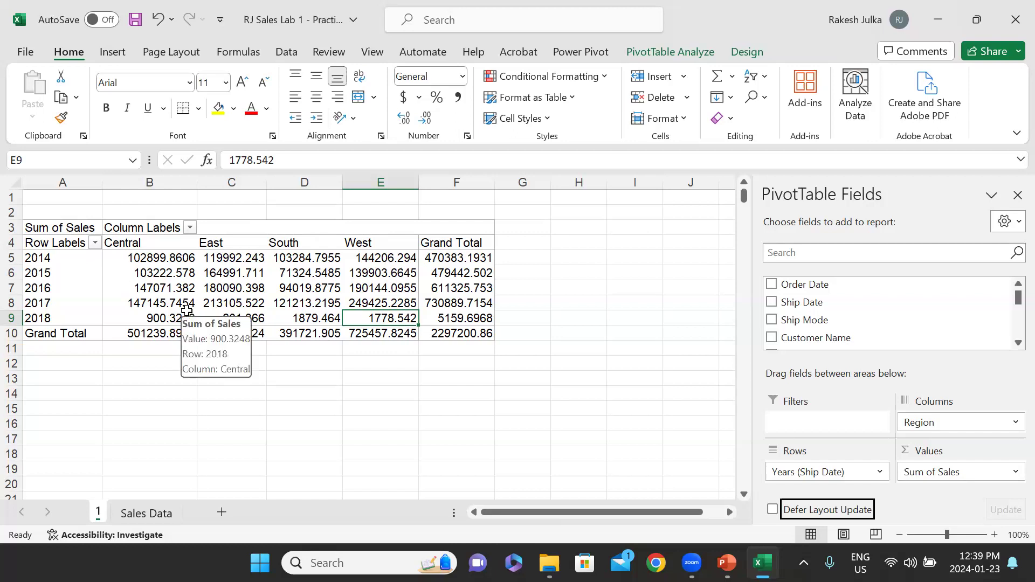
key(alt+Tab)
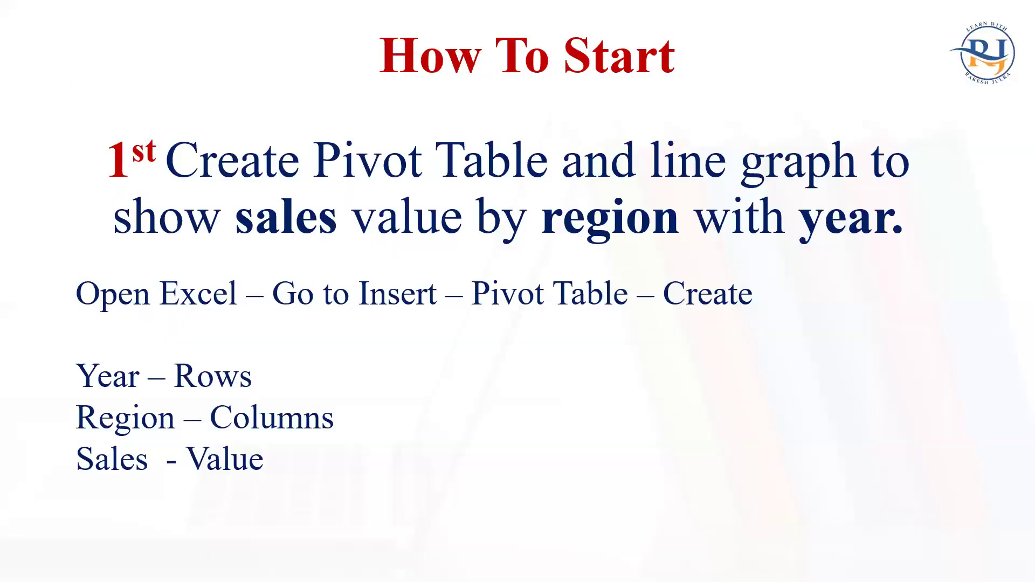
click(409, 316)
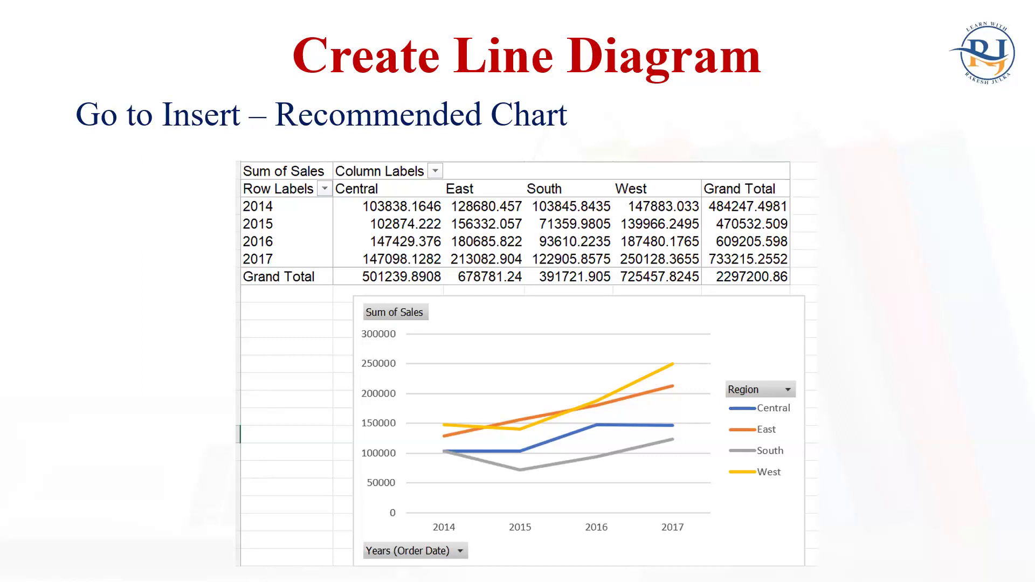
key(alt+Tab)
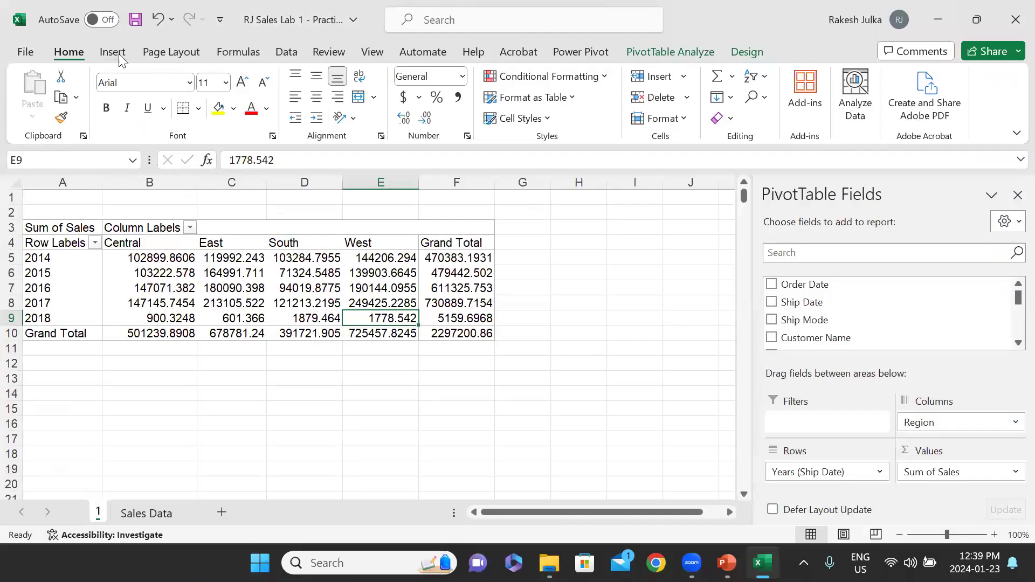
- Compare the line chart subtypes and insert a plain Line PivotChart from the sales PivotTable
click(114, 52)
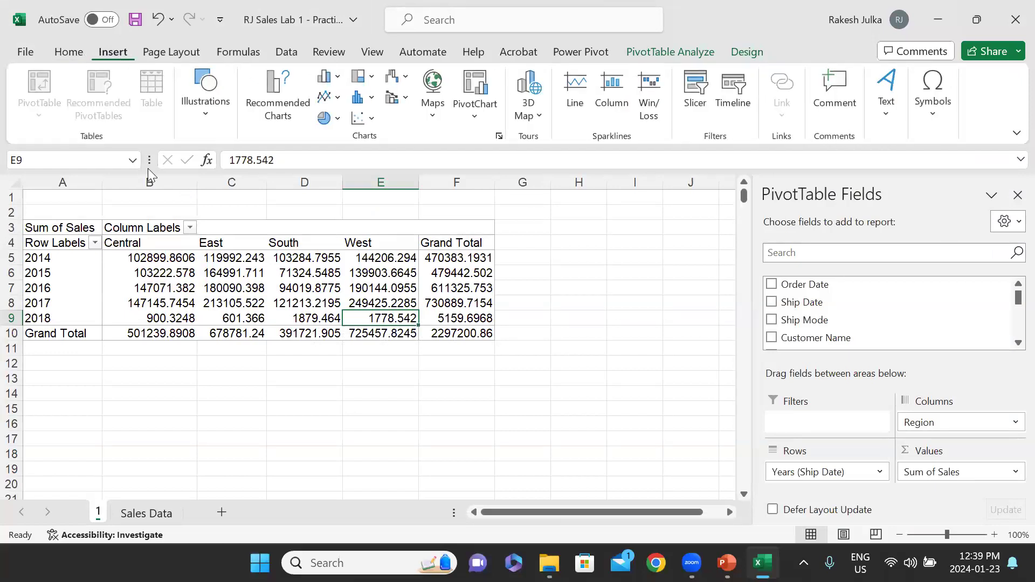
click(273, 98)
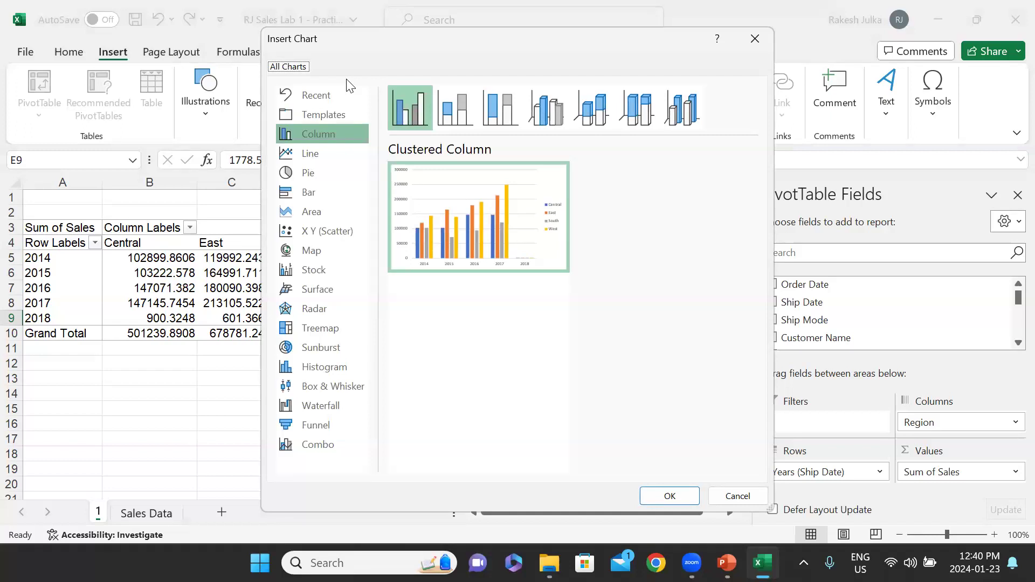
click(321, 155)
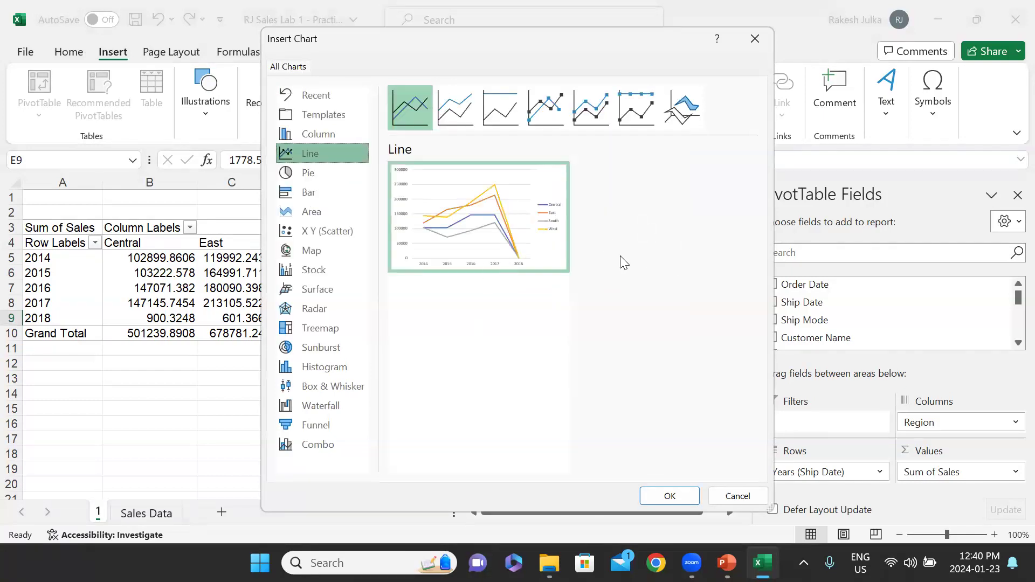
click(544, 112)
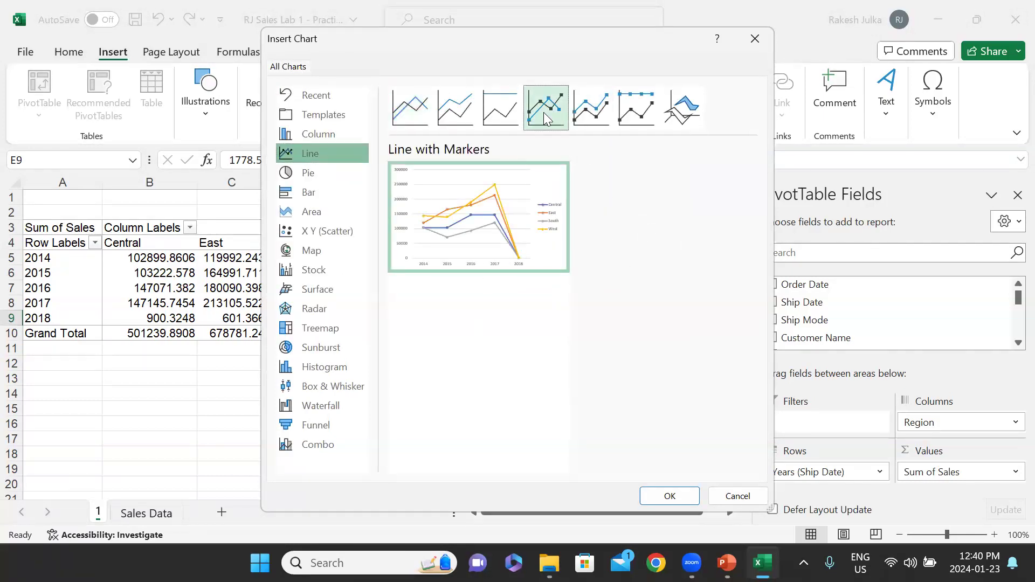
click(589, 112)
click(637, 109)
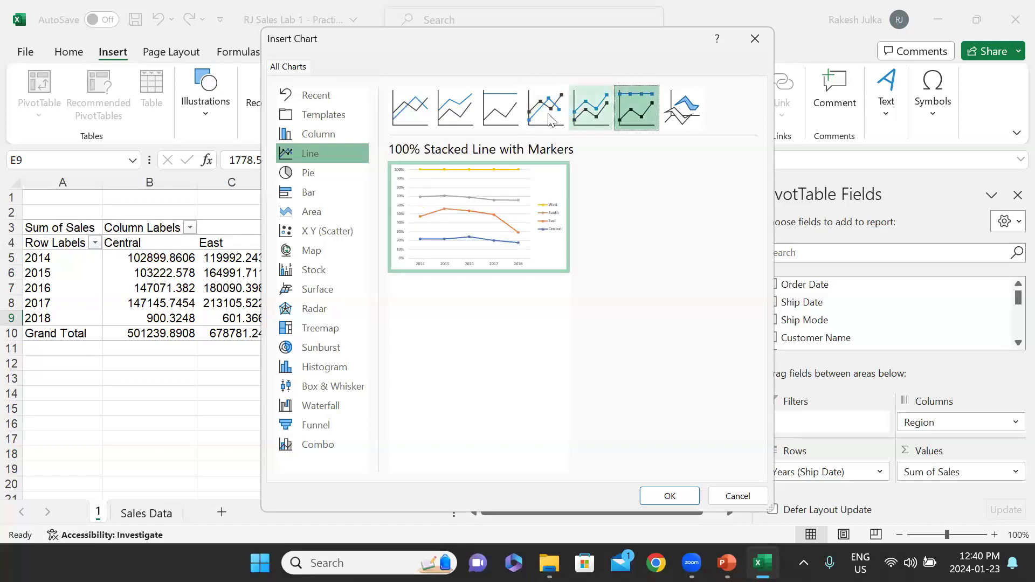
click(505, 109)
click(460, 114)
click(394, 120)
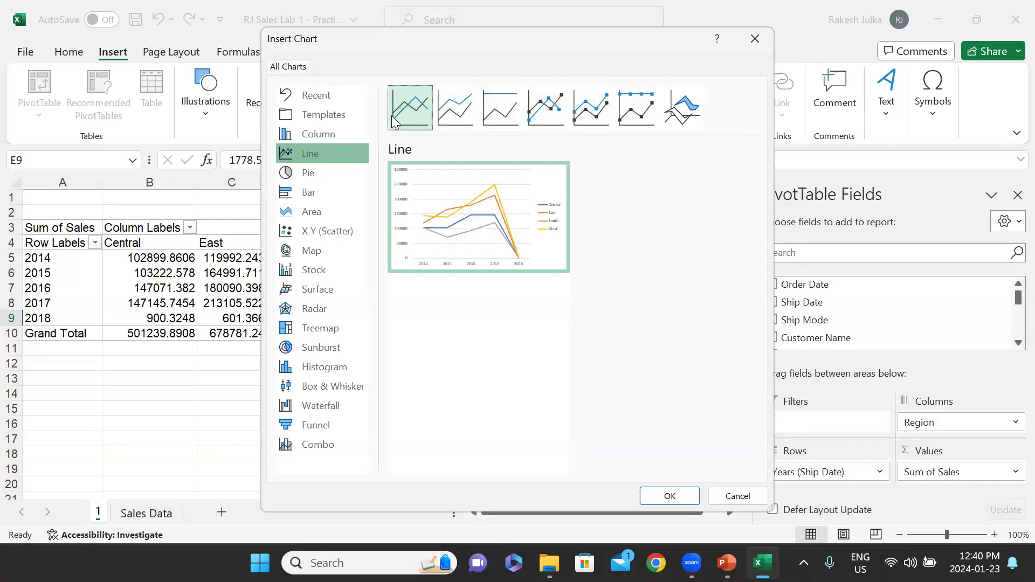
click(458, 113)
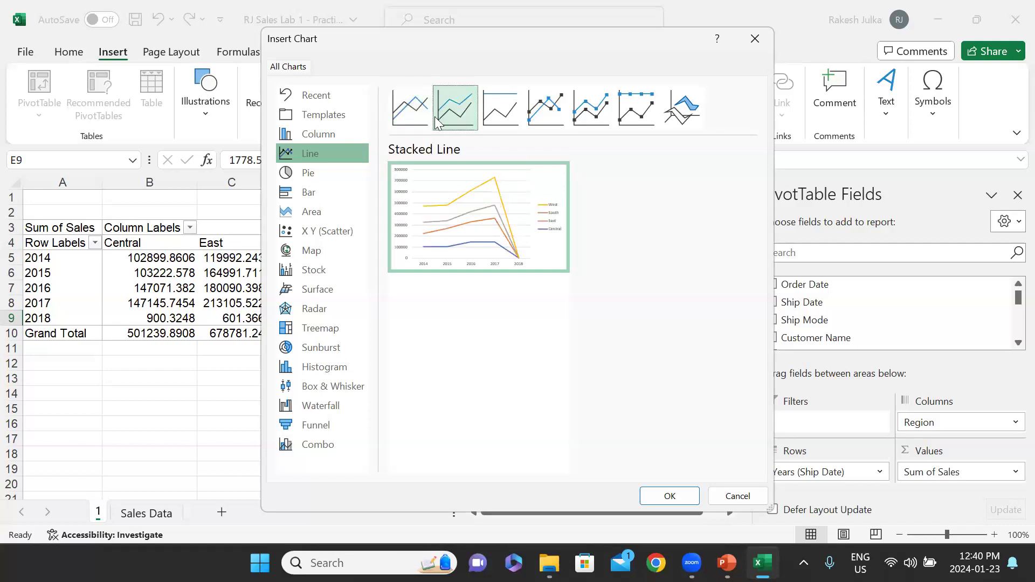
click(415, 114)
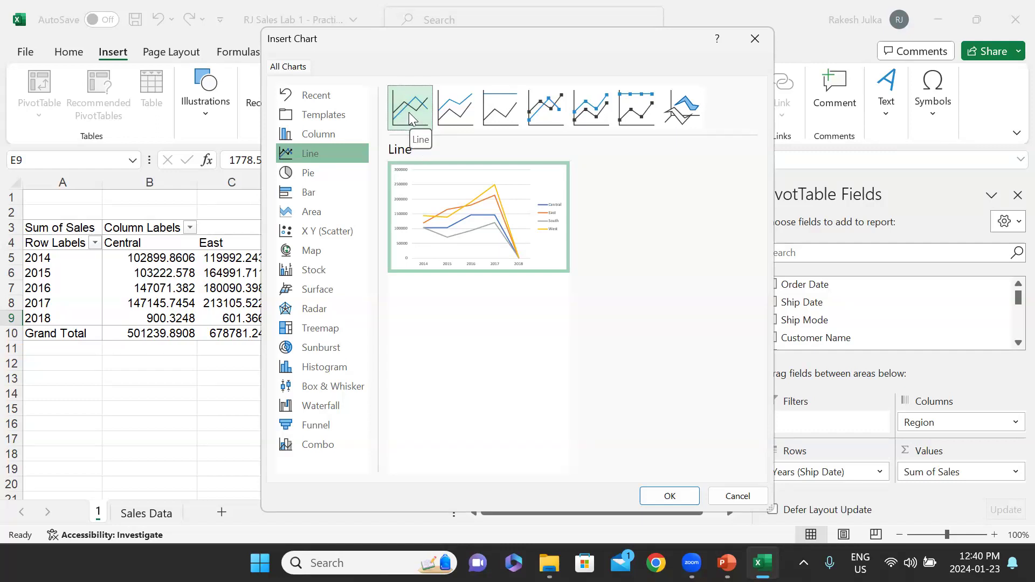
click(670, 497)
- Shrink the line PivotChart and place it directly below the PivotTable, starting at row 11
drag(467, 258, 565, 275)
drag(671, 246, 541, 312)
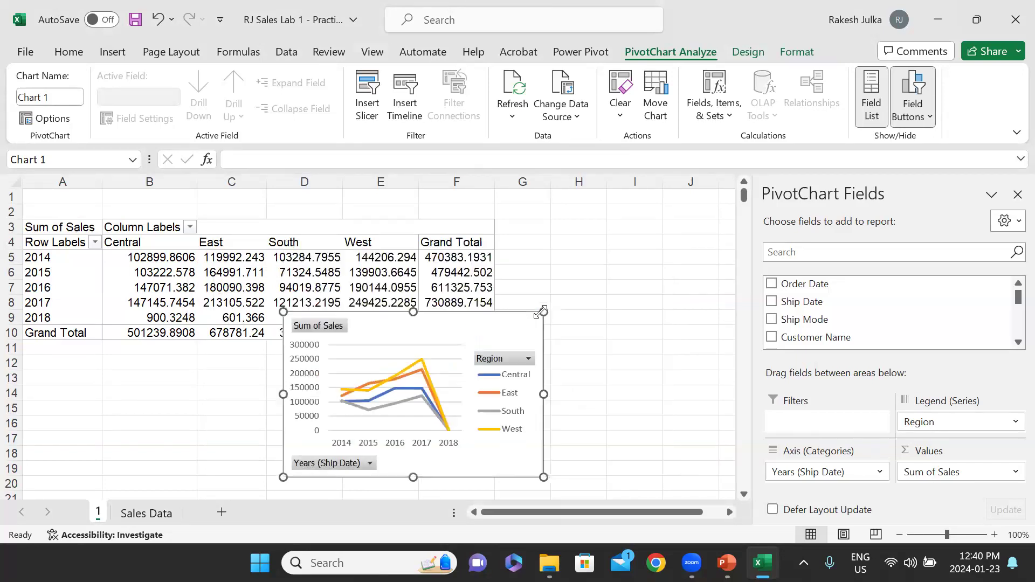
mouse_move(452, 326)
mouse_down()
mouse_move(462, 347)
mouse_move(388, 362)
mouse_move(329, 359)
mouse_up()
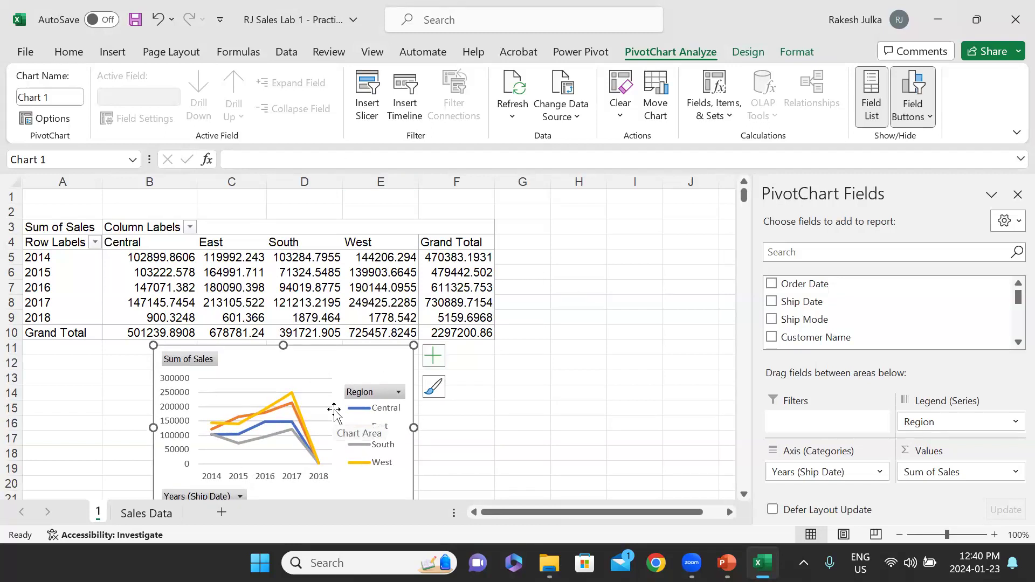
- Add a new worksheet and rename it as 2
click(221, 513)
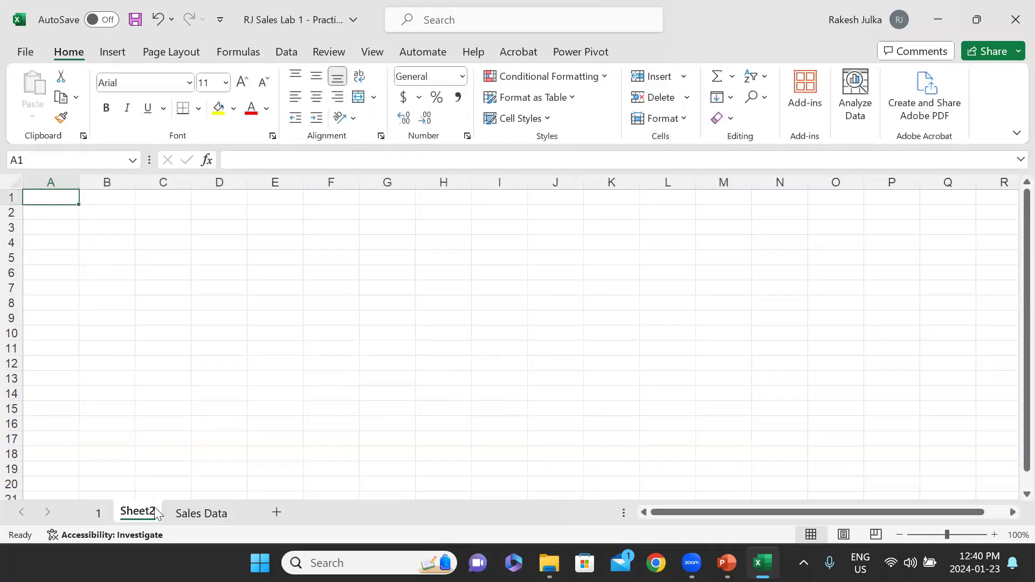
right_click(156, 509)
click(196, 308)
text(2)
key(Return)
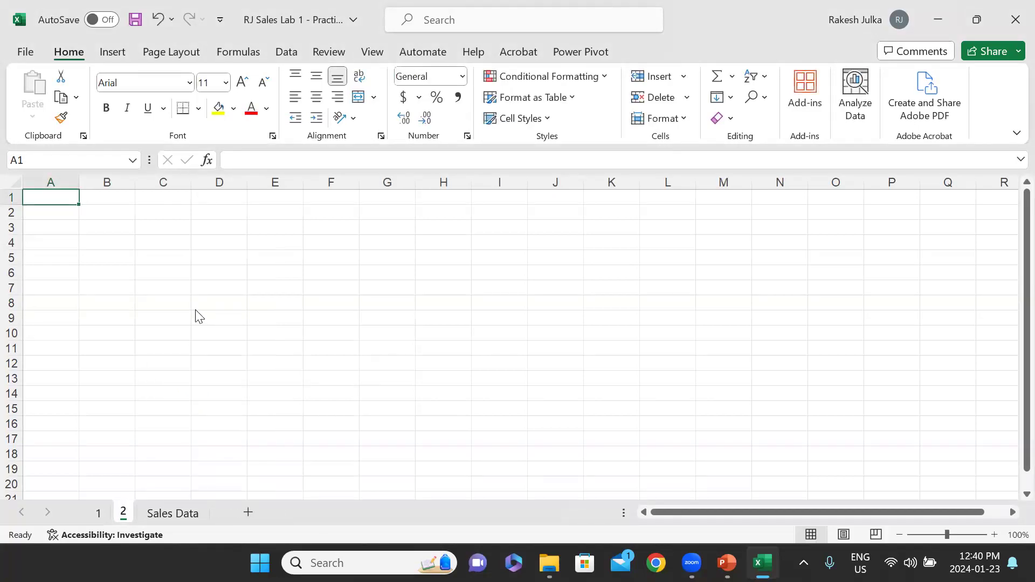
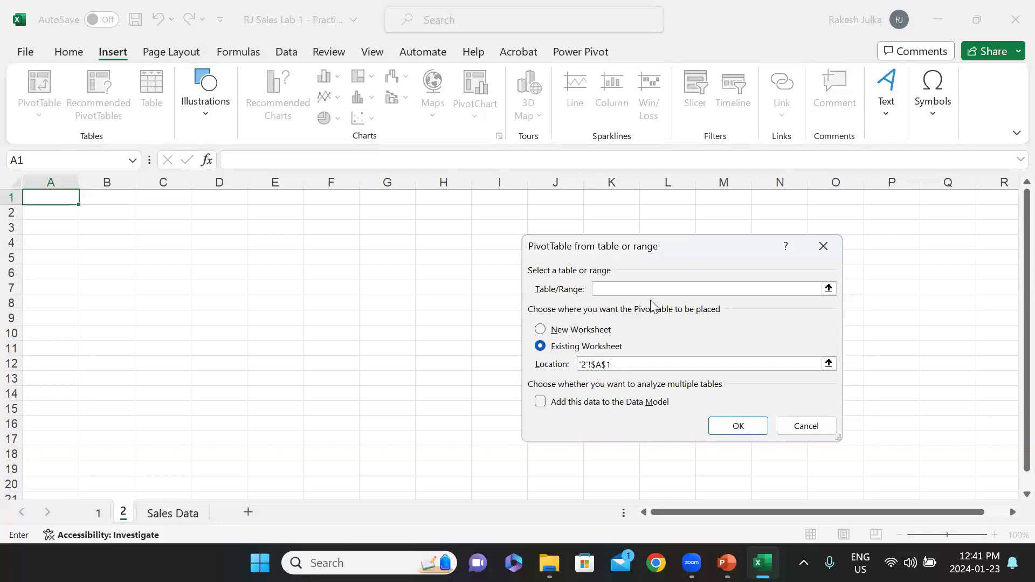
- Cancel the PivotTable setup on worksheet 2 and create a PivotTable from Table_1 of Sales Data on a new worksheet
click(807, 426)
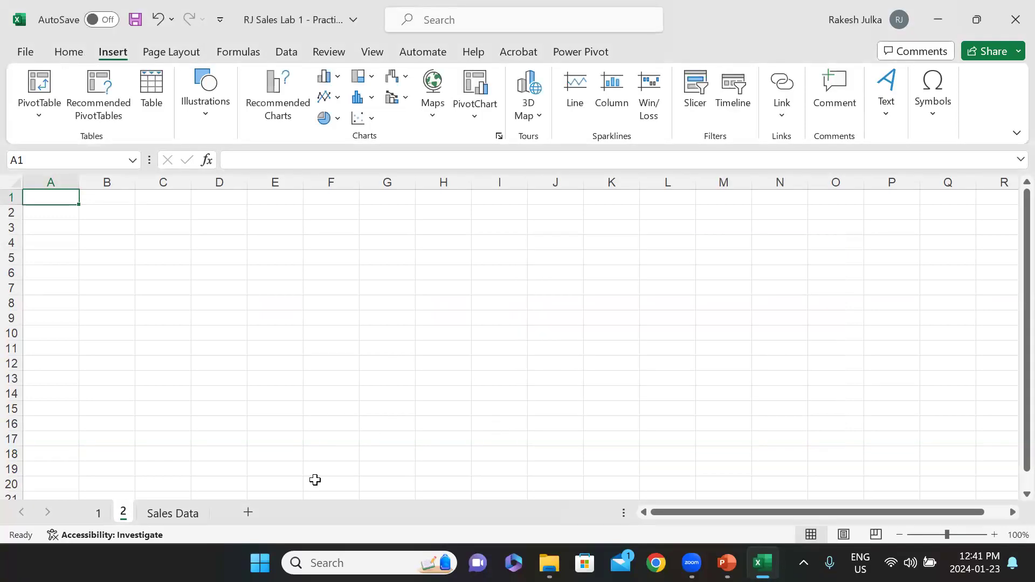
click(158, 519)
click(35, 99)
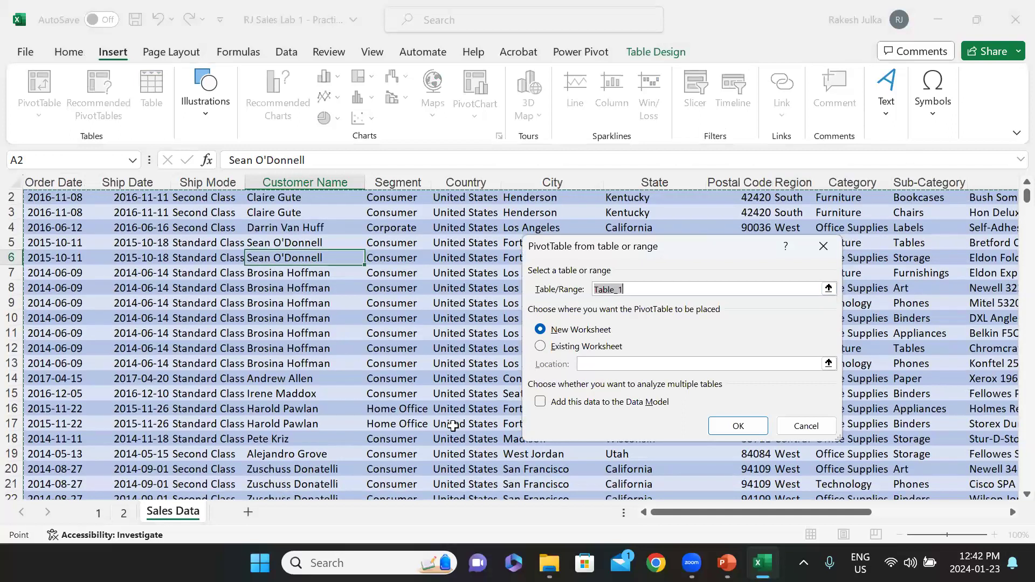
click(734, 425)
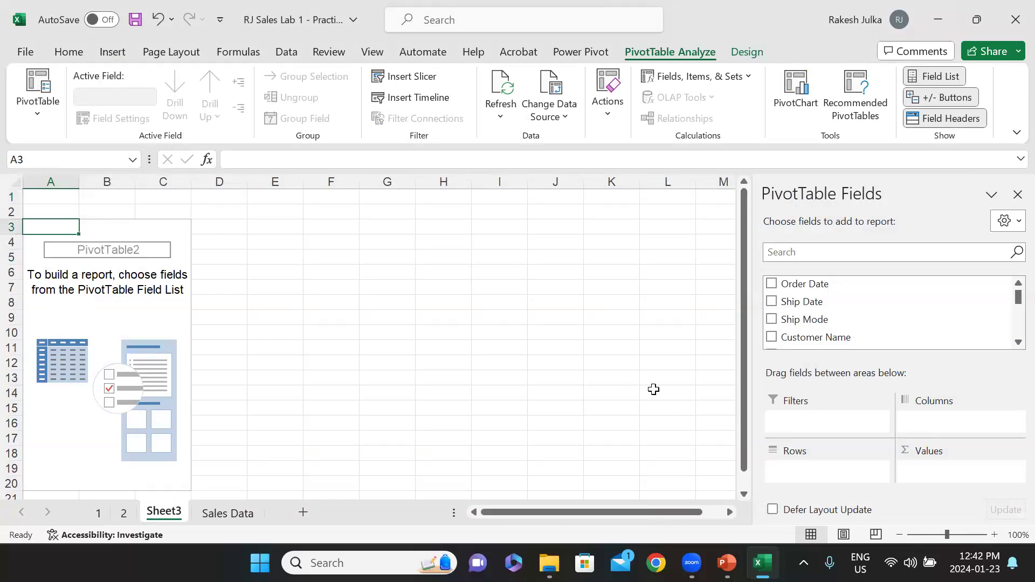
- Delete the empty worksheet 2 and rename the new PivotTable's worksheet as 2
right_click(129, 516)
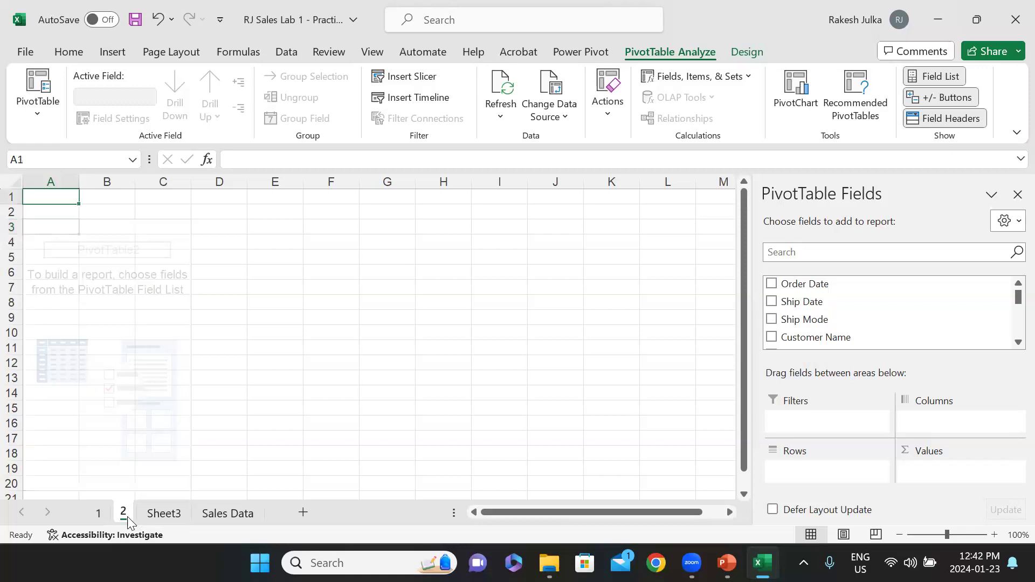
click(165, 285)
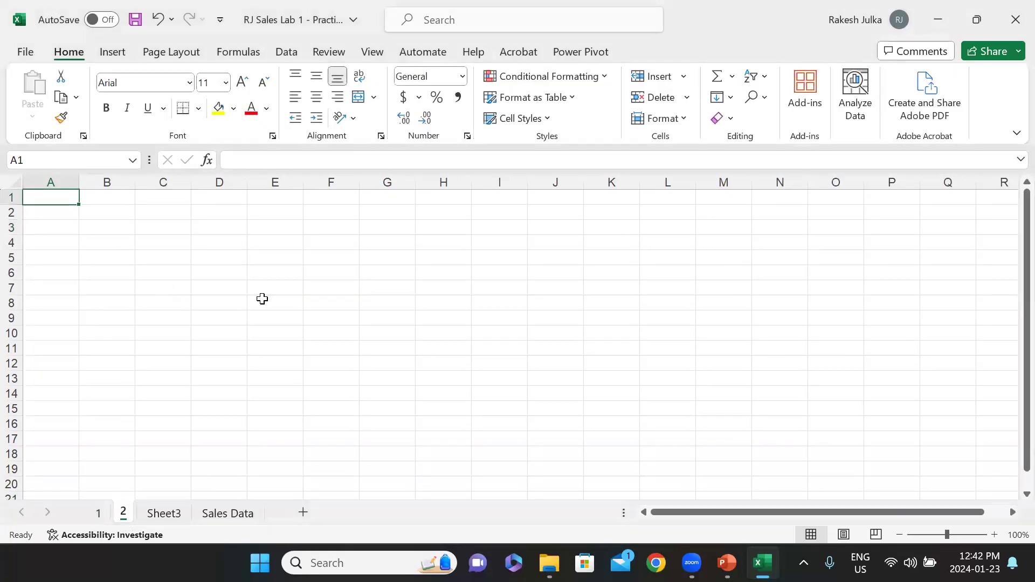
right_click(141, 516)
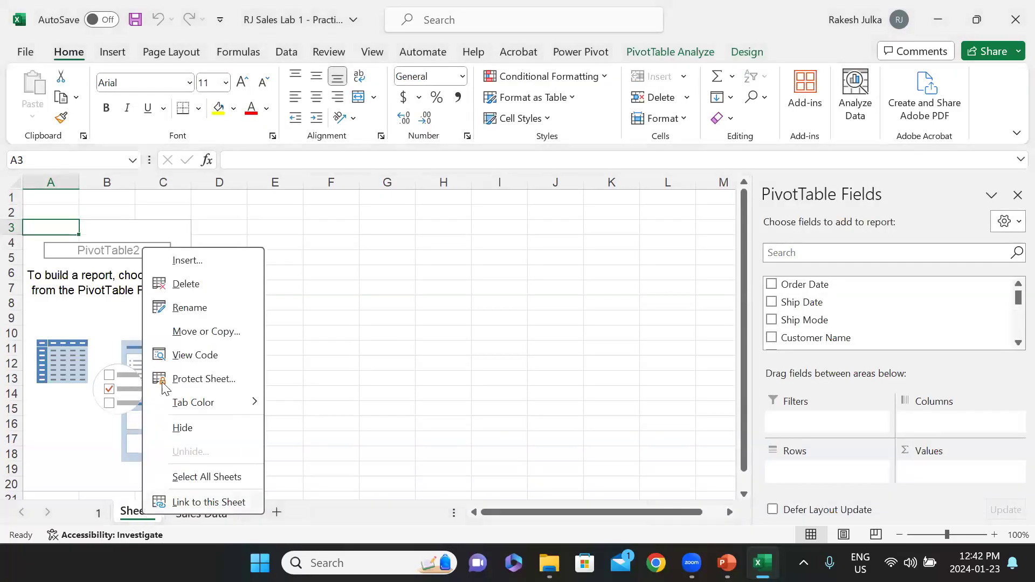
click(178, 307)
text(2)
key(Return)
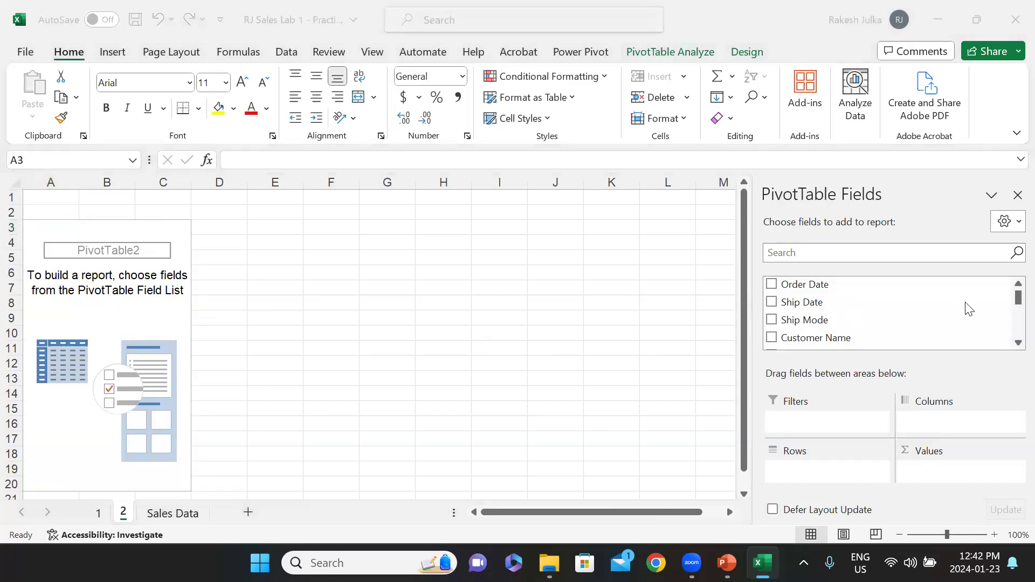
- Switch to the PowerPoint slide show to read the second PivotTable task, and return to Excel
key(alt+Tab)
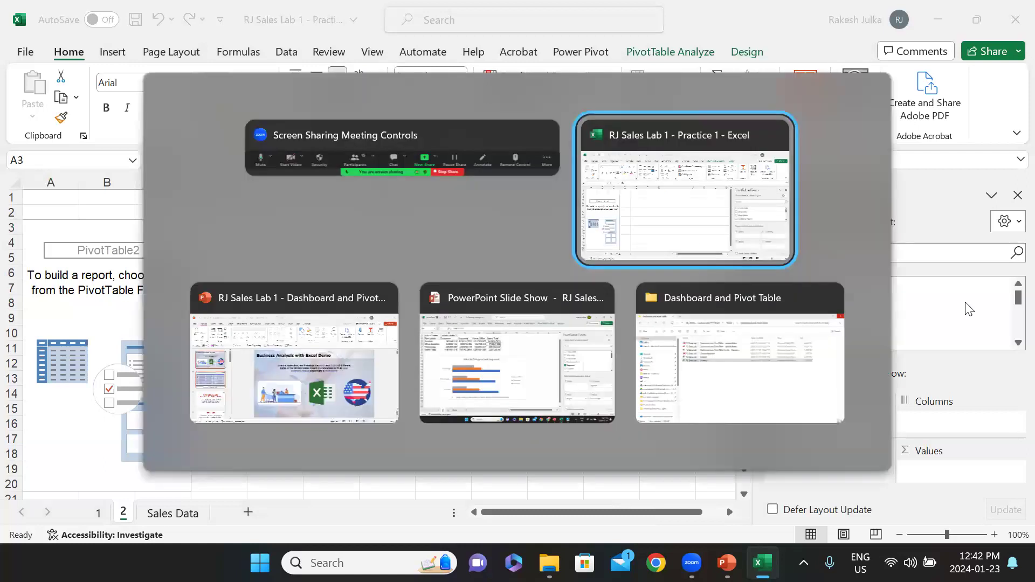
key(alt+Tab)
key(Tab)
key(Tab)
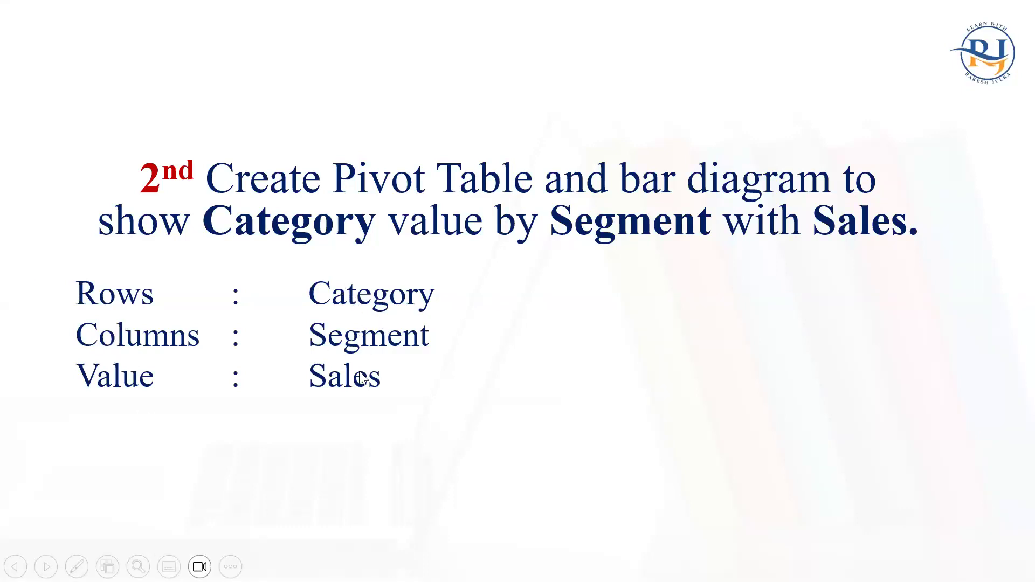
key(alt+Tab)
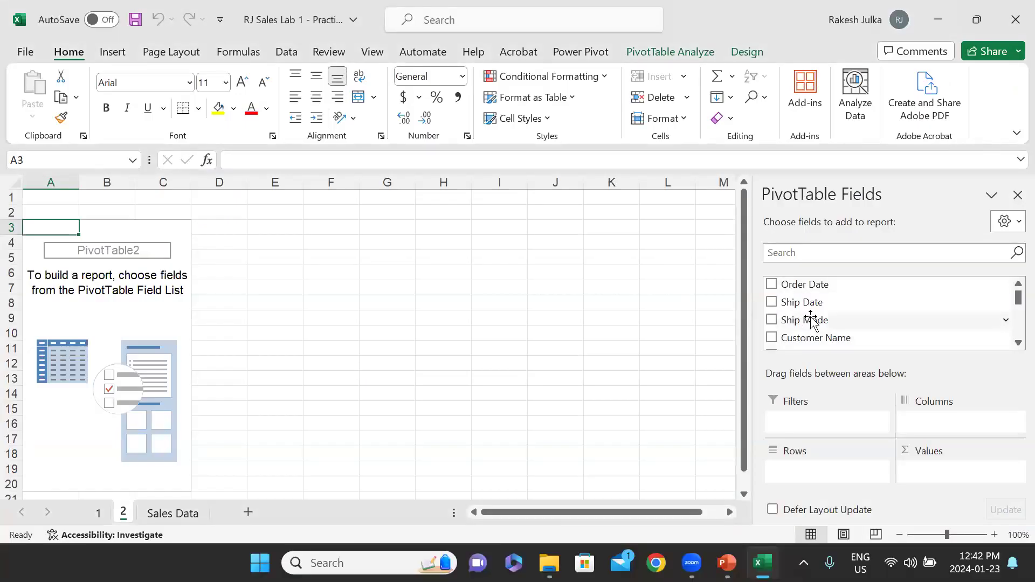
- Add the Segment, Category and Sales fields to the PivotTable, with Segment in Rows, Category in Columns and Sales summed in Values
scroll(854, 321, down, 1)
click(772, 317)
scroll(869, 318, down, 1)
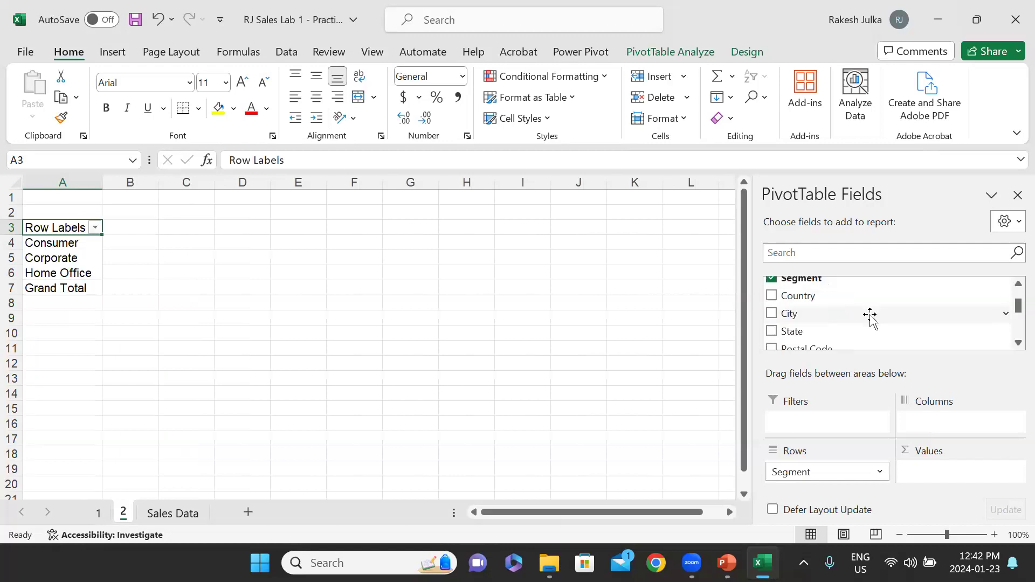
scroll(837, 322, down, 1)
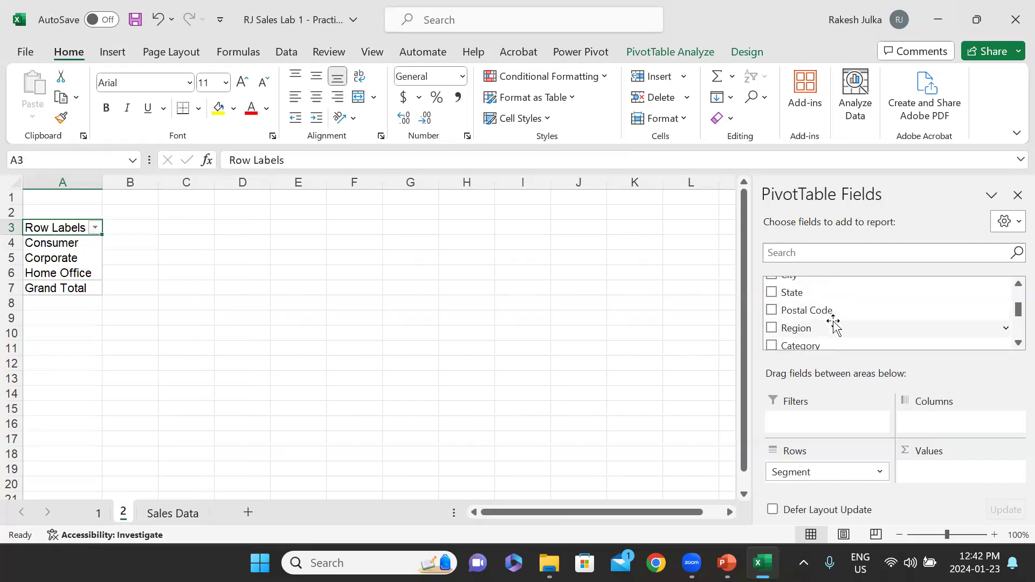
click(771, 346)
scroll(854, 324, down, 2)
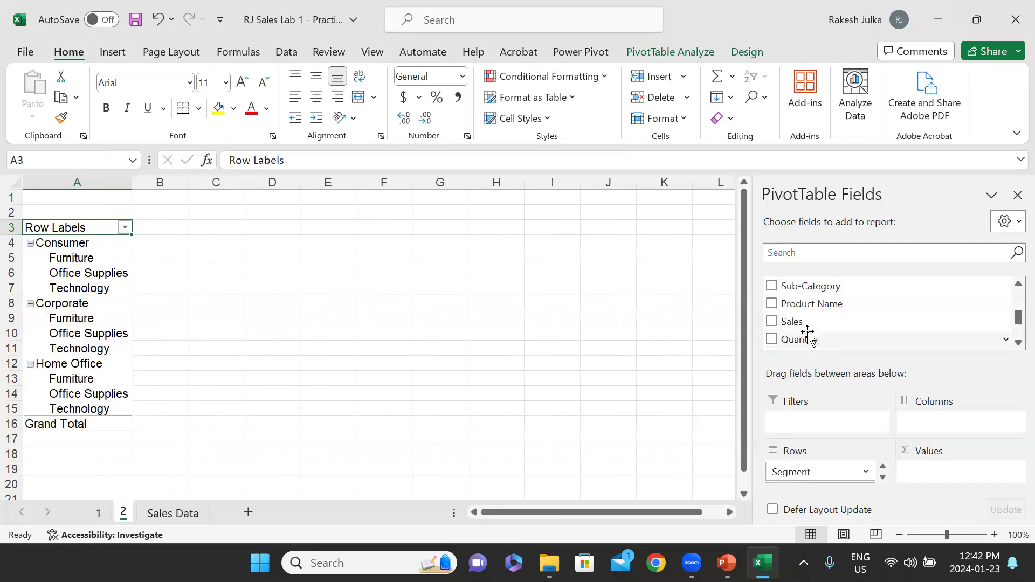
click(772, 323)
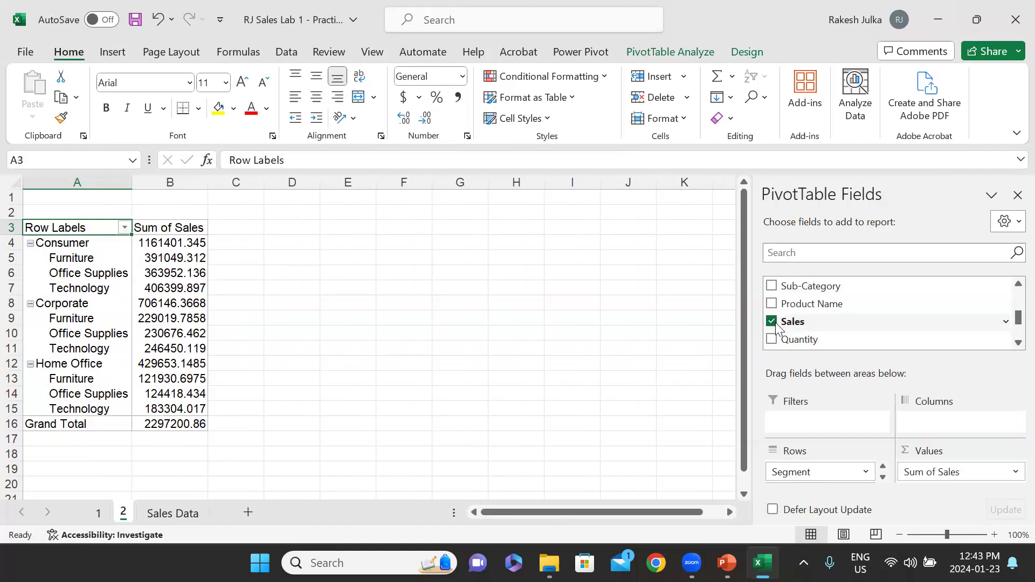
click(882, 477)
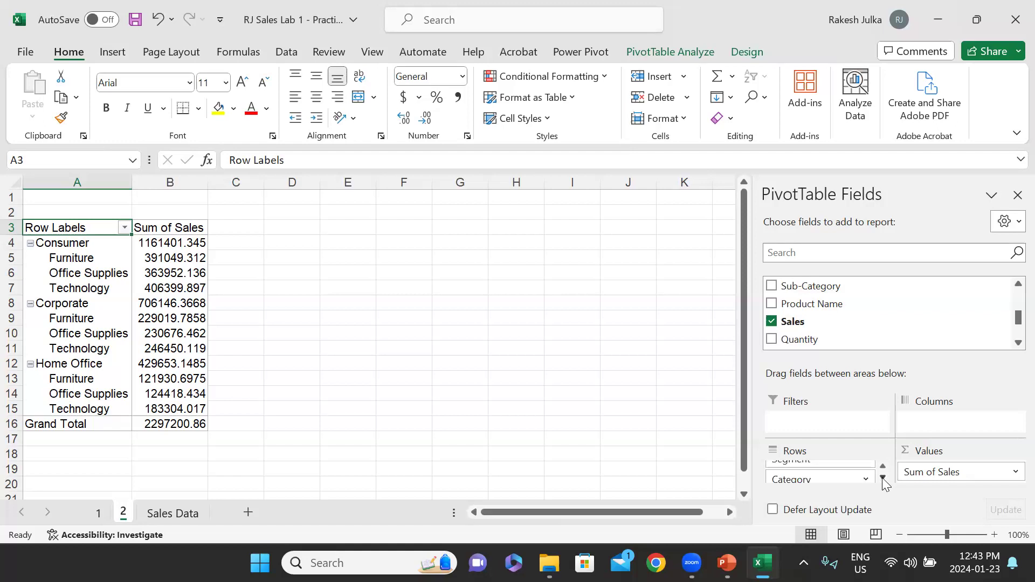
drag(842, 479, 940, 425)
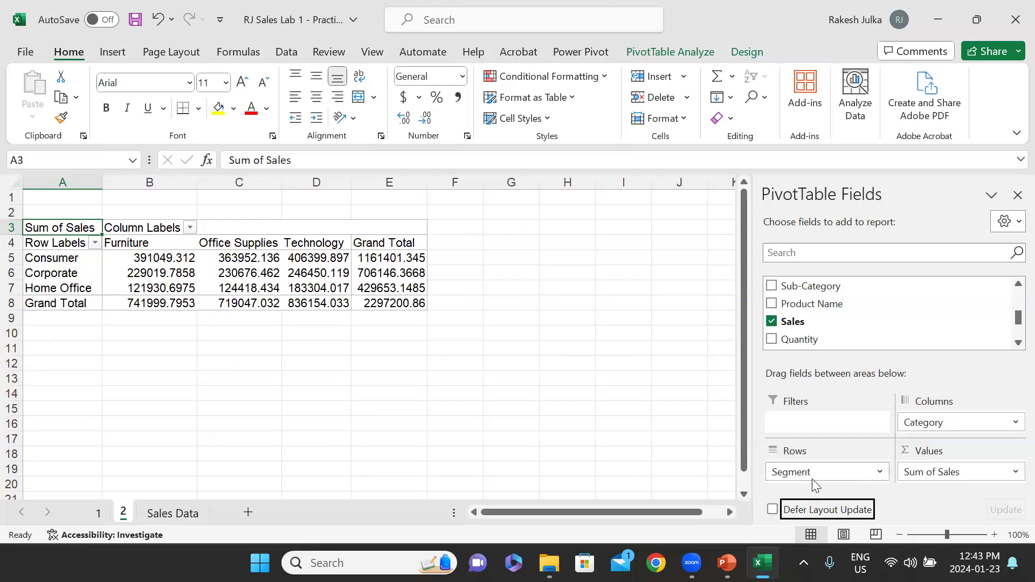
- Check the required layout on the PowerPoint slide, and in Excel place Category in Rows and Segment in Columns
key(alt+Tab)
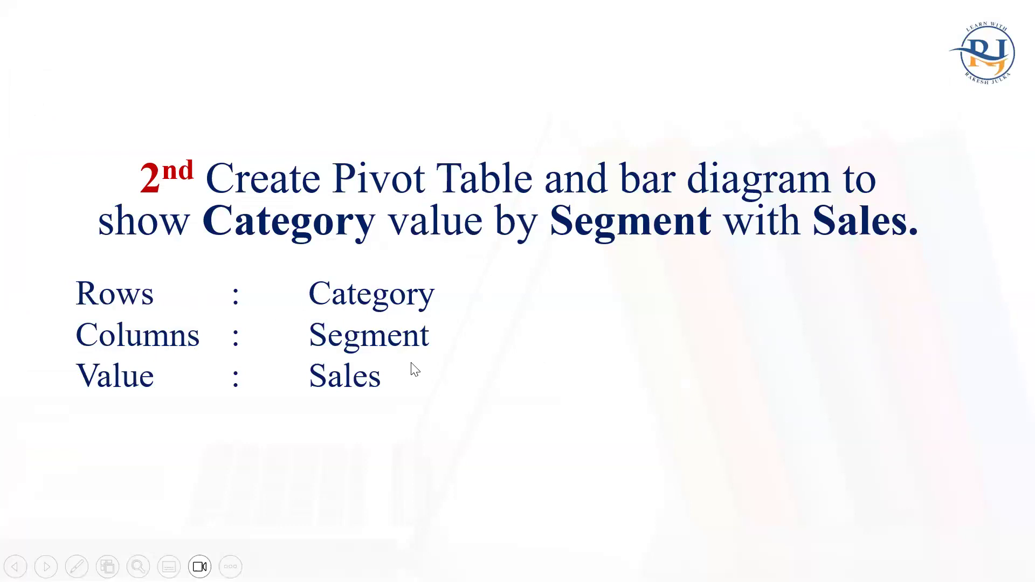
key(alt+Tab)
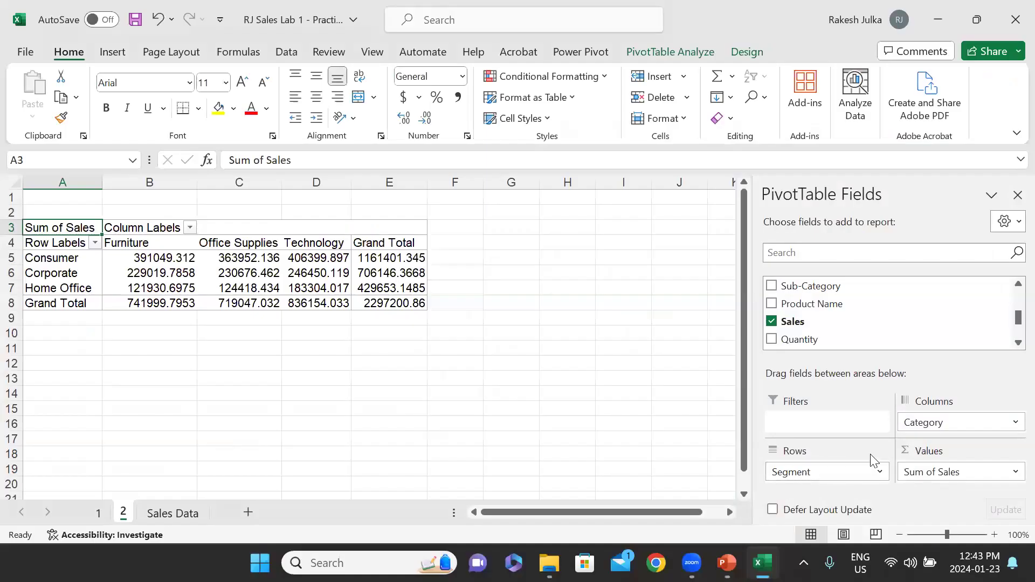
mouse_move(953, 425)
mouse_down()
mouse_move(839, 482)
mouse_move(953, 423)
mouse_up()
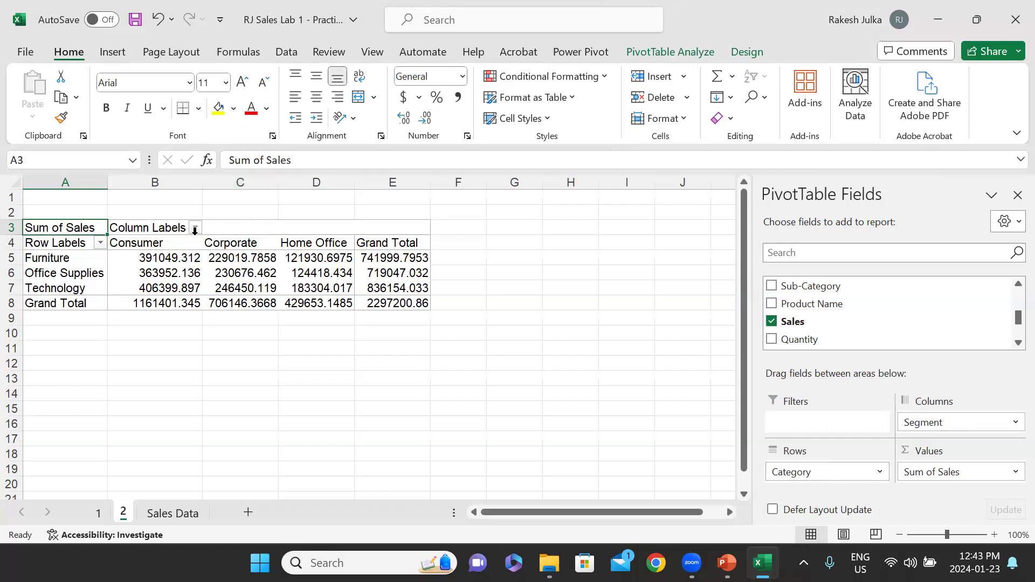
- Examine the Consumer, Corporate, Home Office and Grand Total columns of the PivotTable on worksheet 2
click(173, 178)
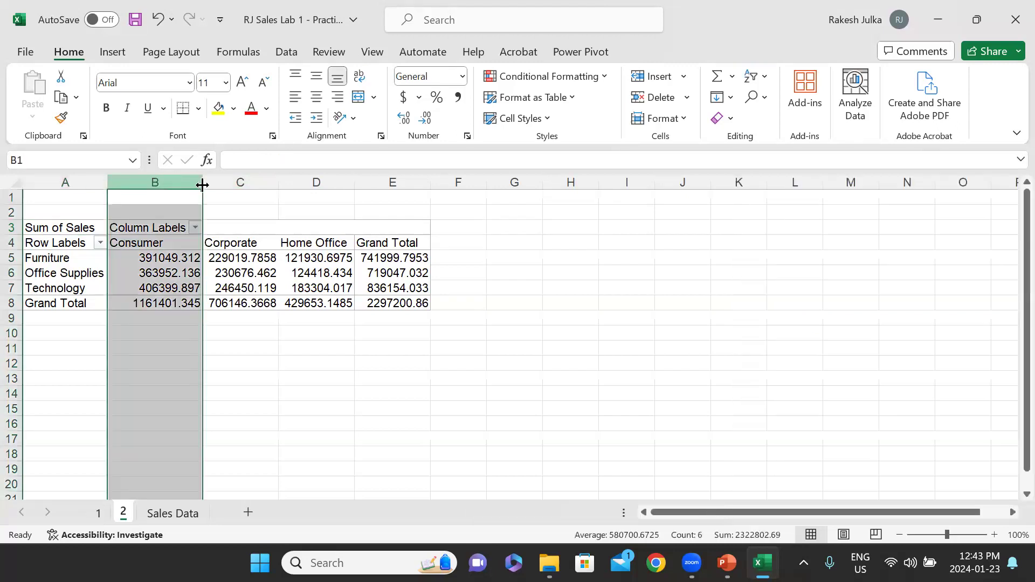
click(231, 178)
click(318, 180)
click(395, 182)
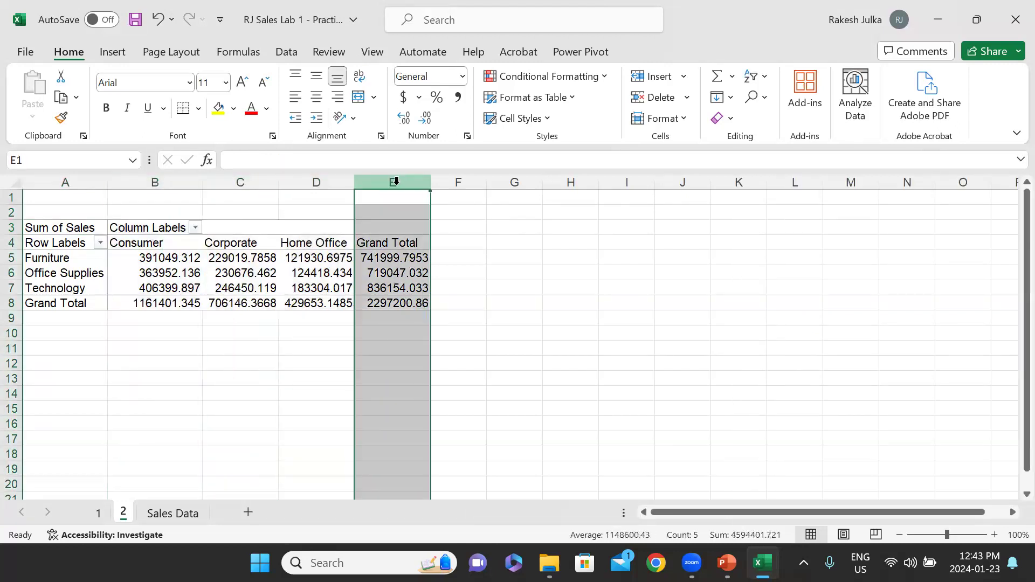
click(162, 514)
click(127, 513)
click(136, 330)
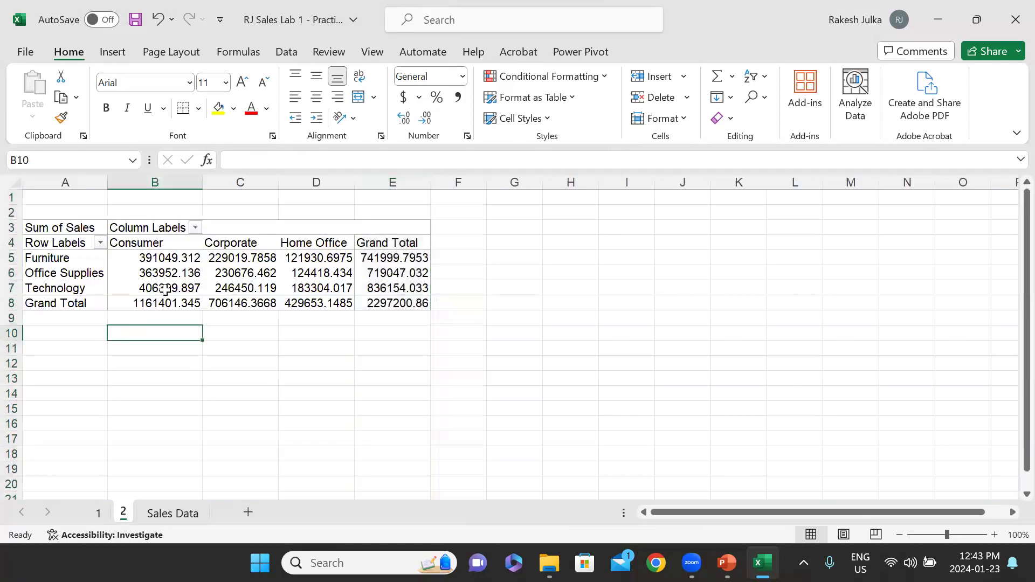
- Compare which PivotTable tools are available when cells inside and outside the PivotTable are selected
click(200, 242)
click(205, 405)
click(200, 271)
click(205, 354)
click(776, 358)
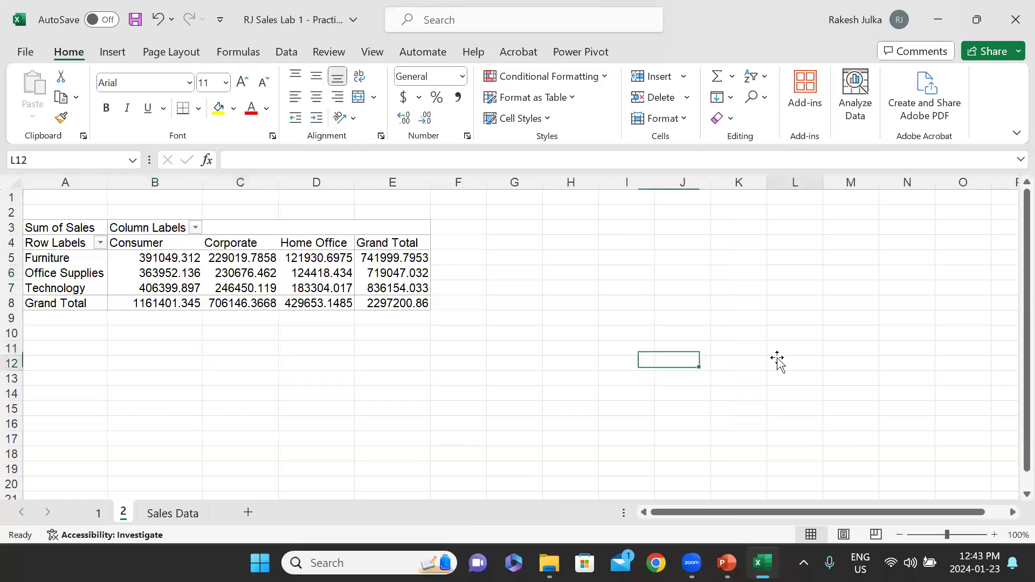
click(366, 277)
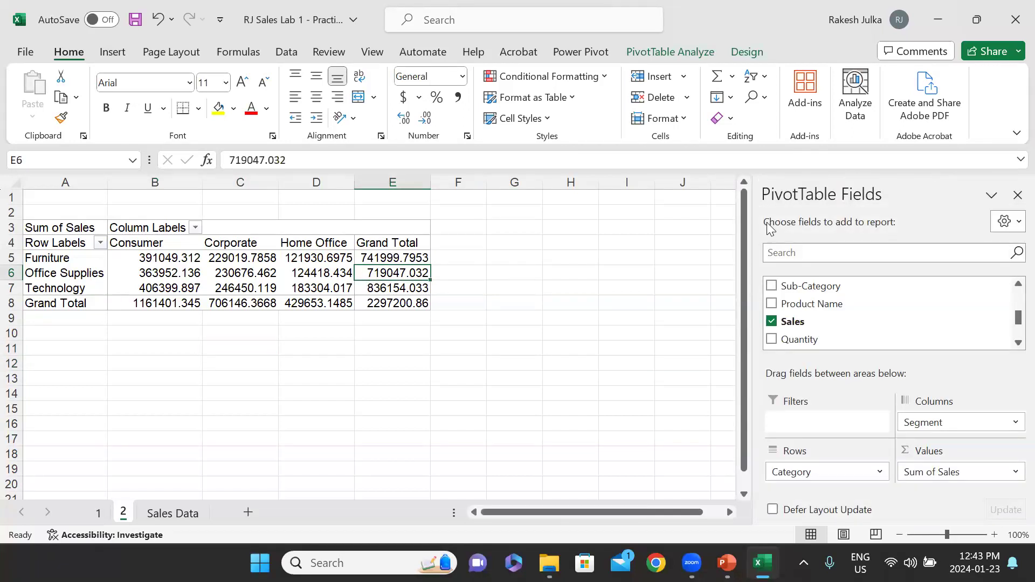
click(518, 300)
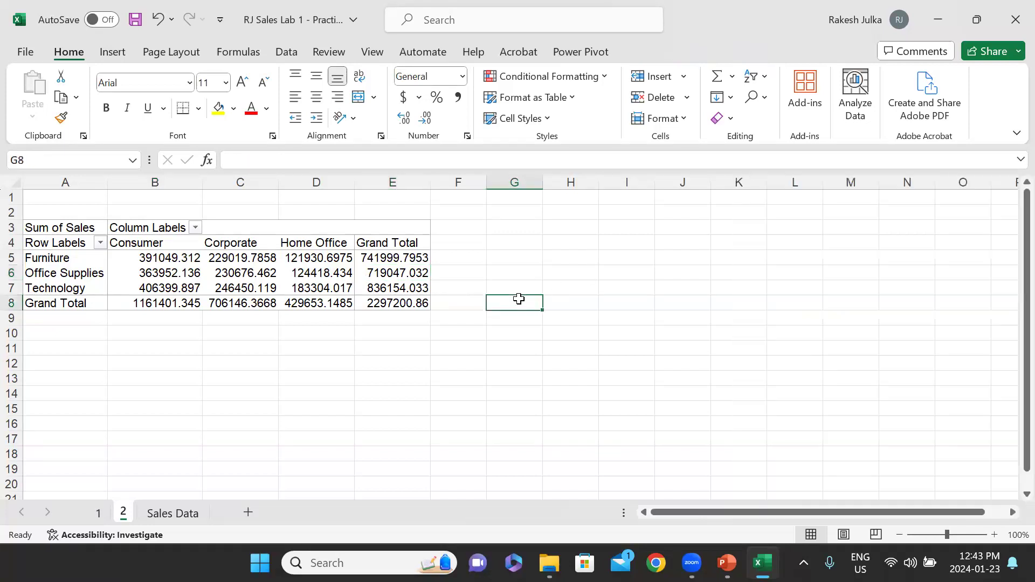
click(371, 252)
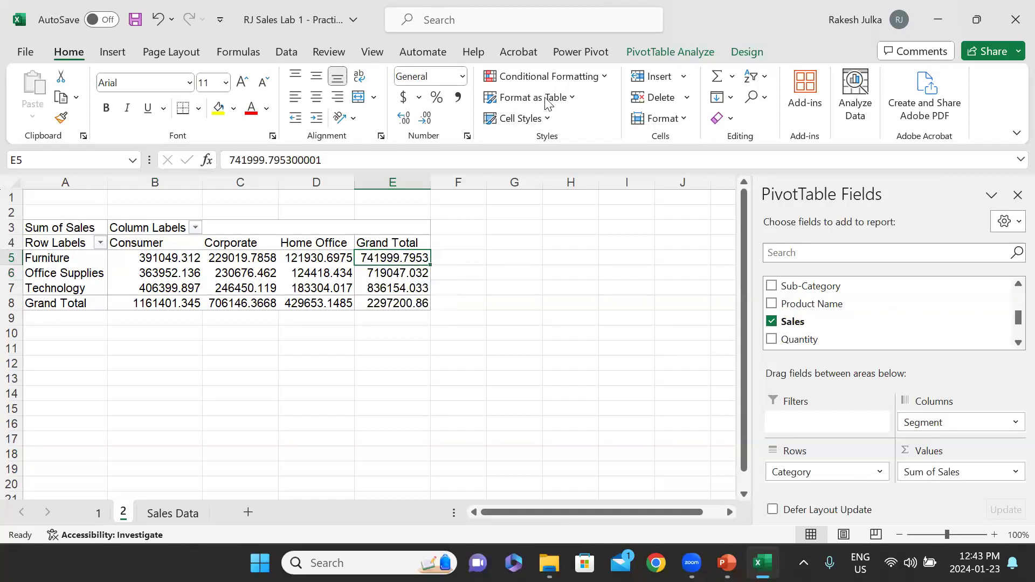
click(593, 54)
click(420, 270)
click(600, 320)
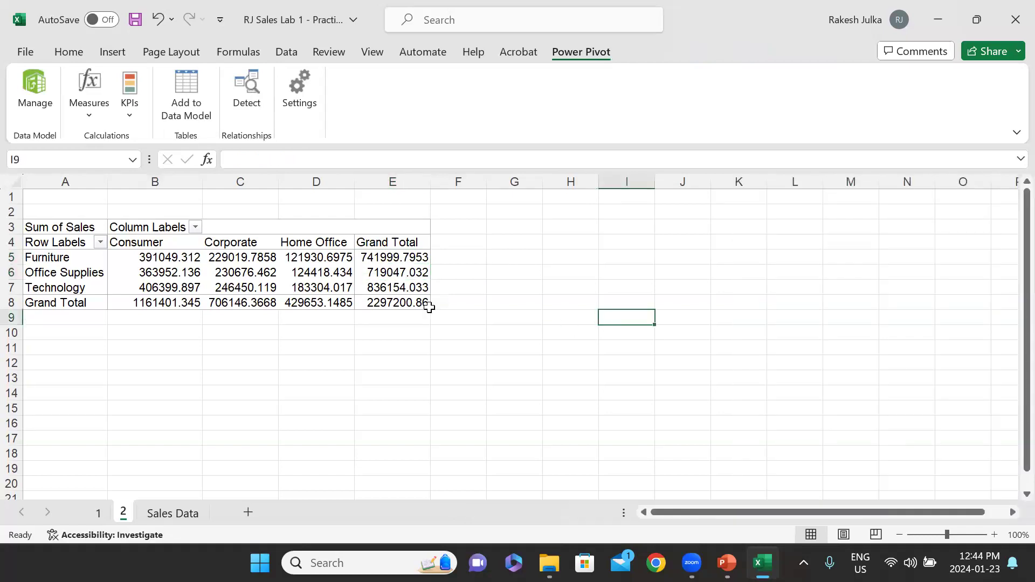
click(428, 304)
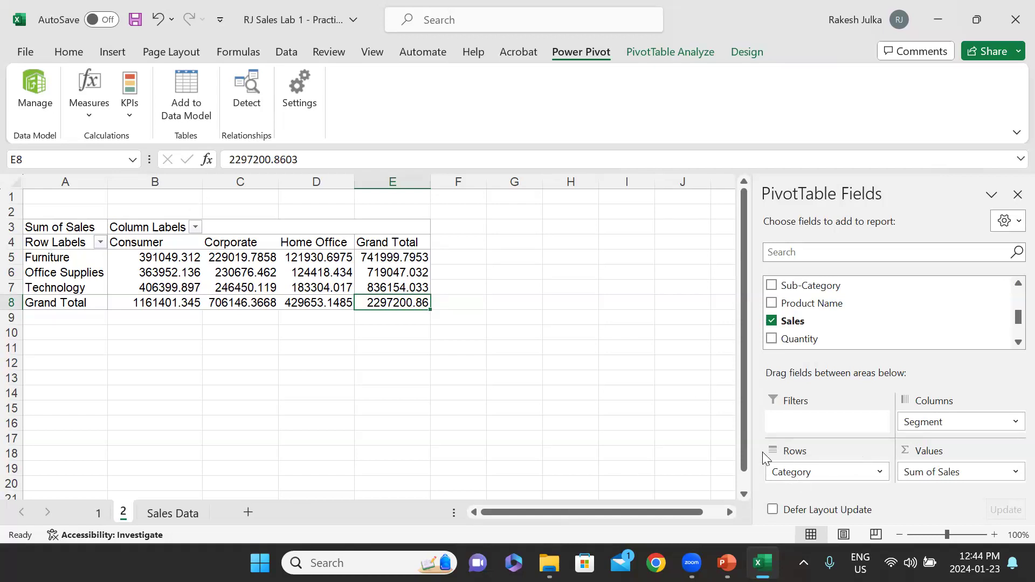
- Review the Furniture, Office Supplies and Technology sales rows against the Consumer, Corporate and Home Office segments
click(101, 243)
click(295, 522)
click(52, 257)
click(64, 276)
click(66, 286)
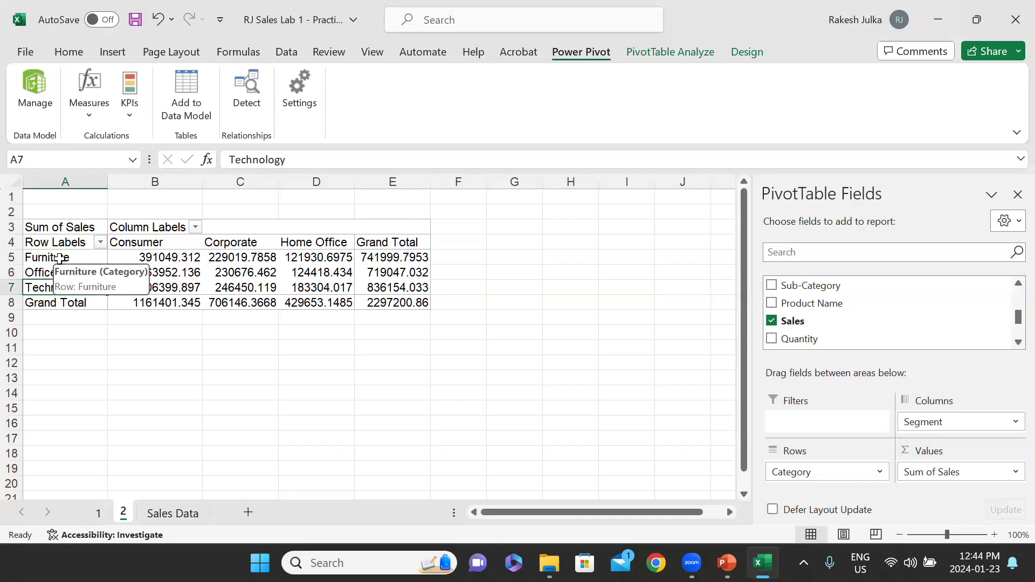
click(153, 259)
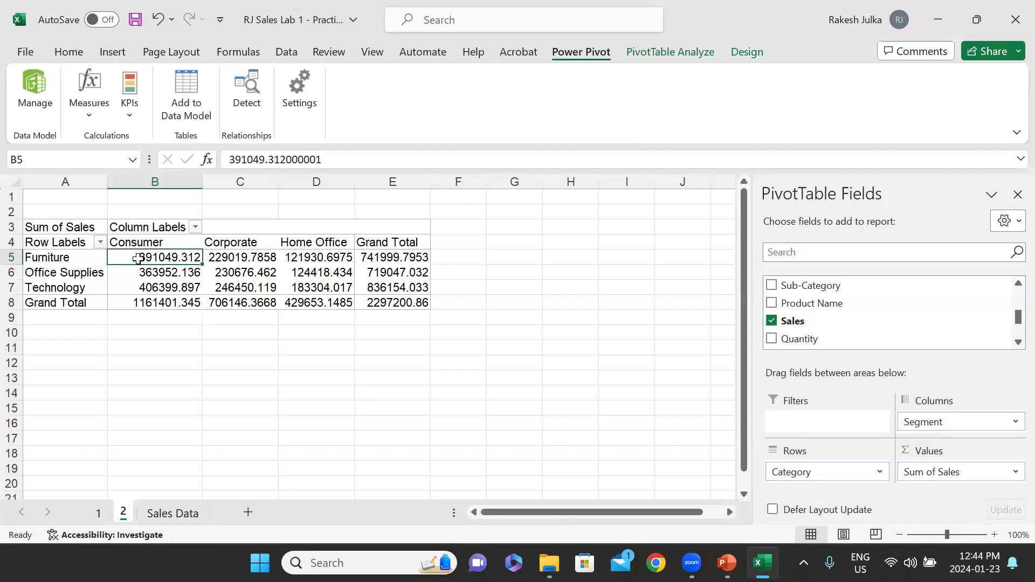
click(249, 257)
click(249, 243)
click(318, 263)
click(326, 243)
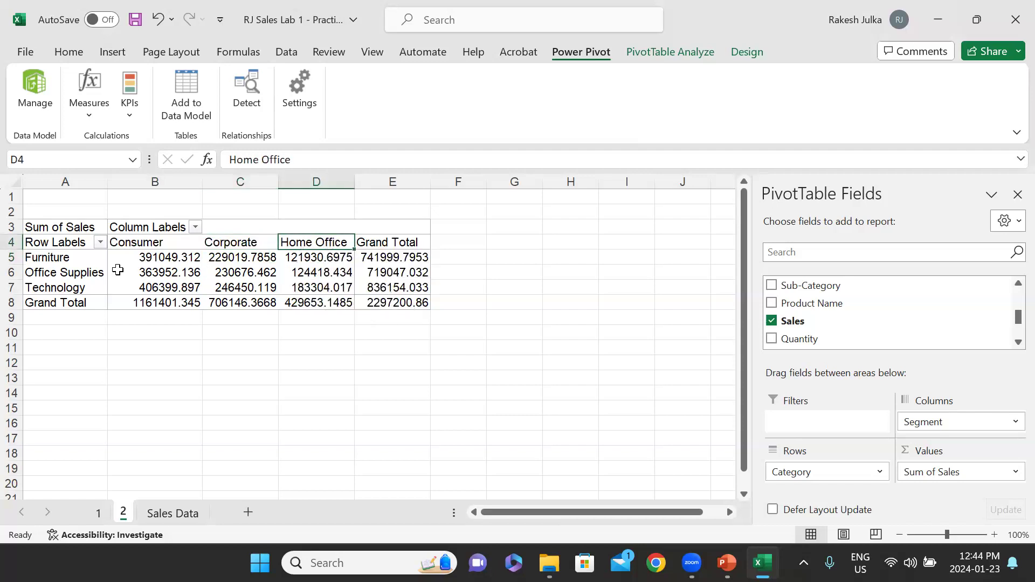
click(85, 272)
click(87, 287)
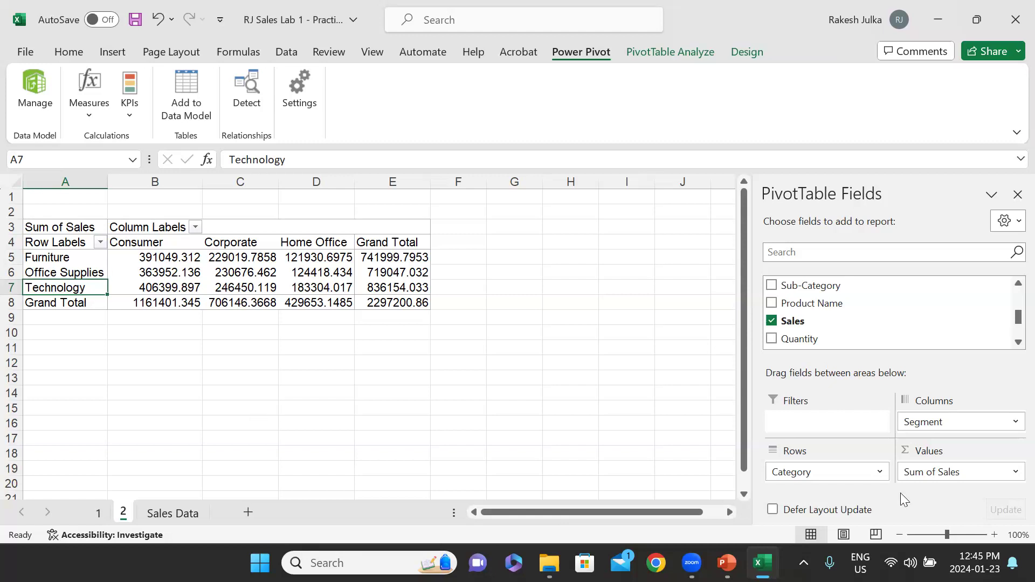
- Try the layout with Segment in Rows and Category in Columns, and return Category to Rows and Segment to Columns
mouse_move(834, 464)
mouse_down()
mouse_move(907, 423)
mouse_move(963, 431)
mouse_move(849, 475)
mouse_up()
click(1019, 426)
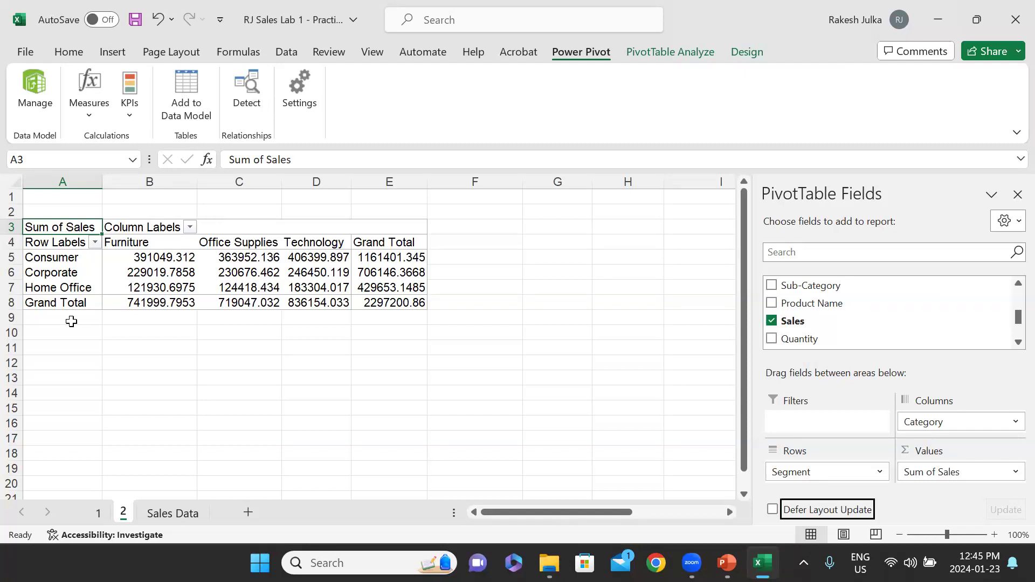
drag(936, 424, 812, 477)
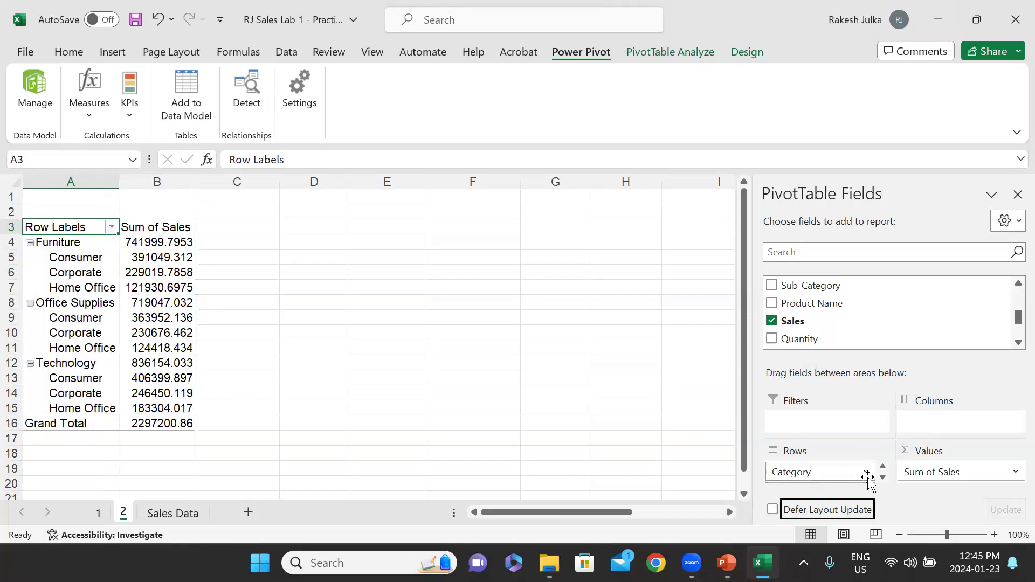
click(867, 472)
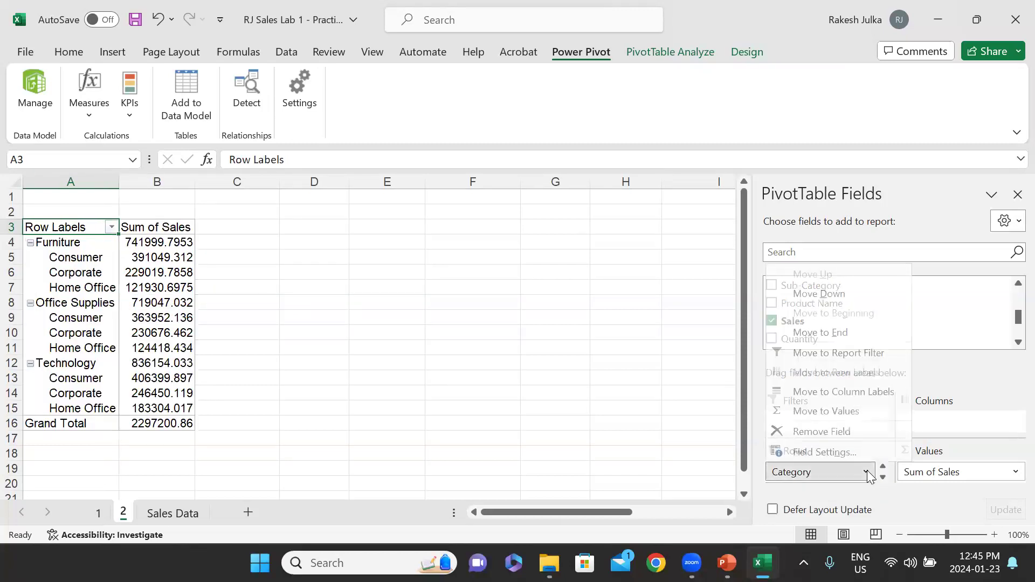
click(712, 463)
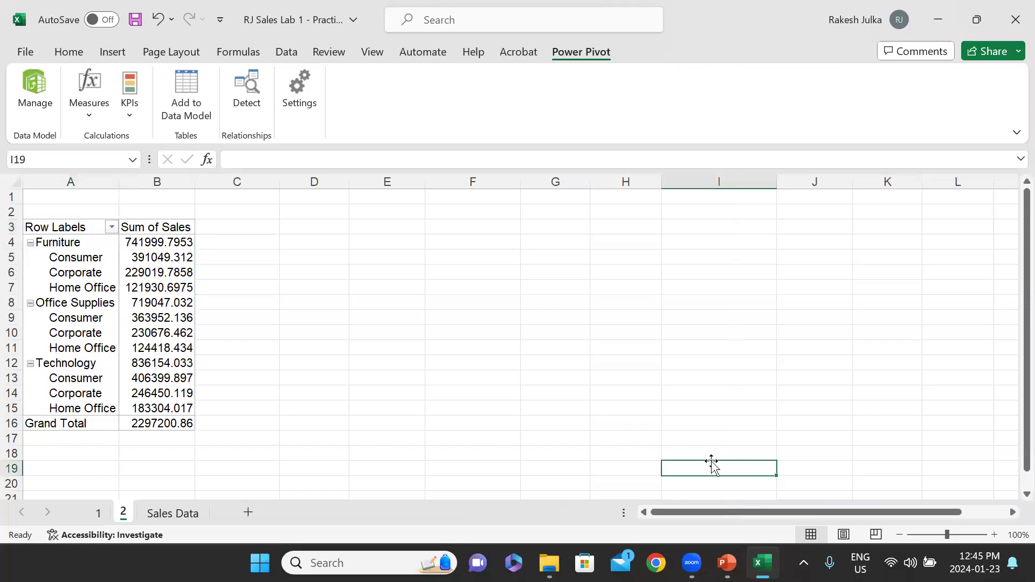
click(173, 333)
scroll(854, 474, down, 1)
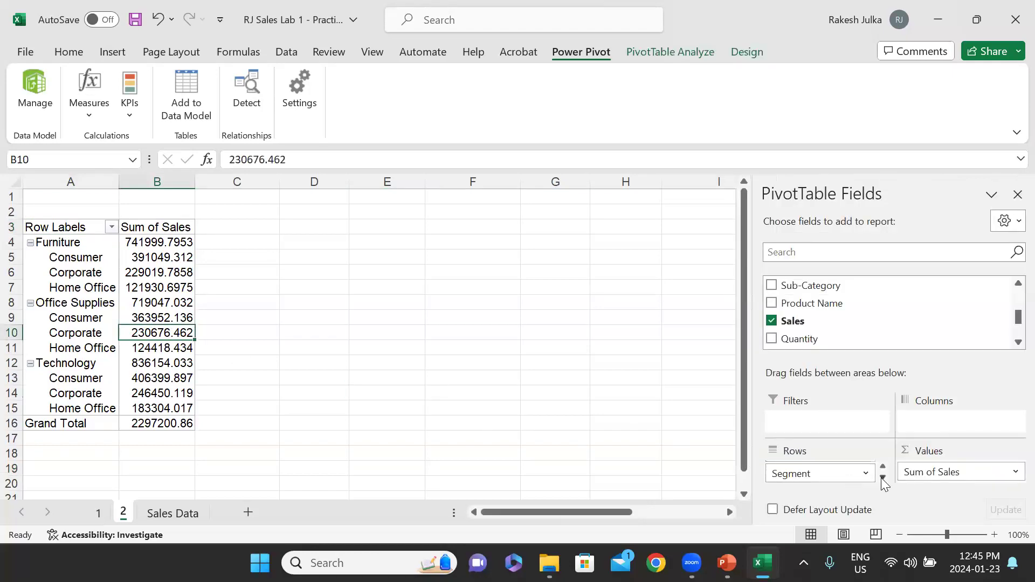
drag(860, 475, 938, 427)
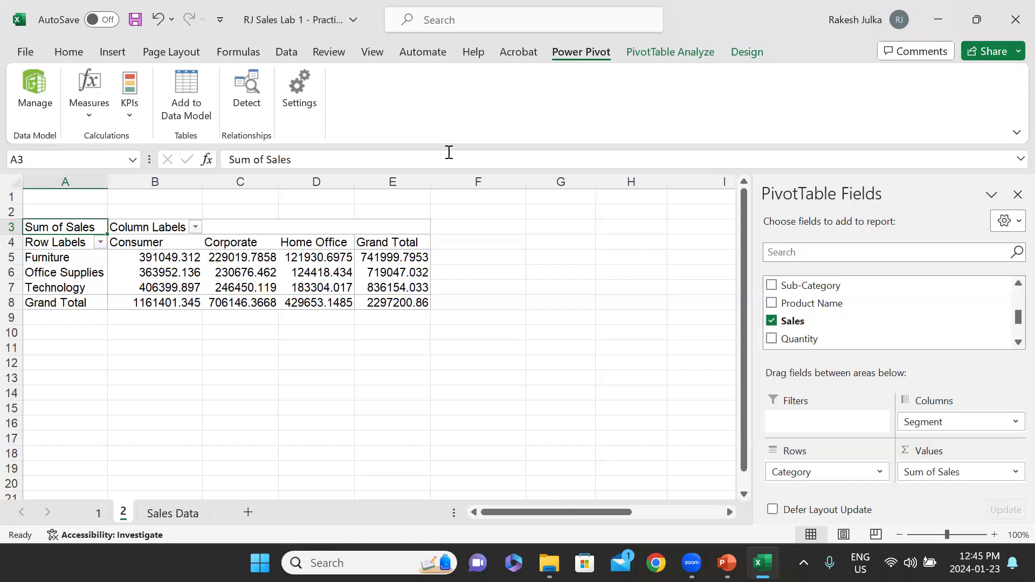
- Open the recommended chart choices for the PivotTable and check the example Category and Segment bar chart in the PowerPoint slide show
click(112, 54)
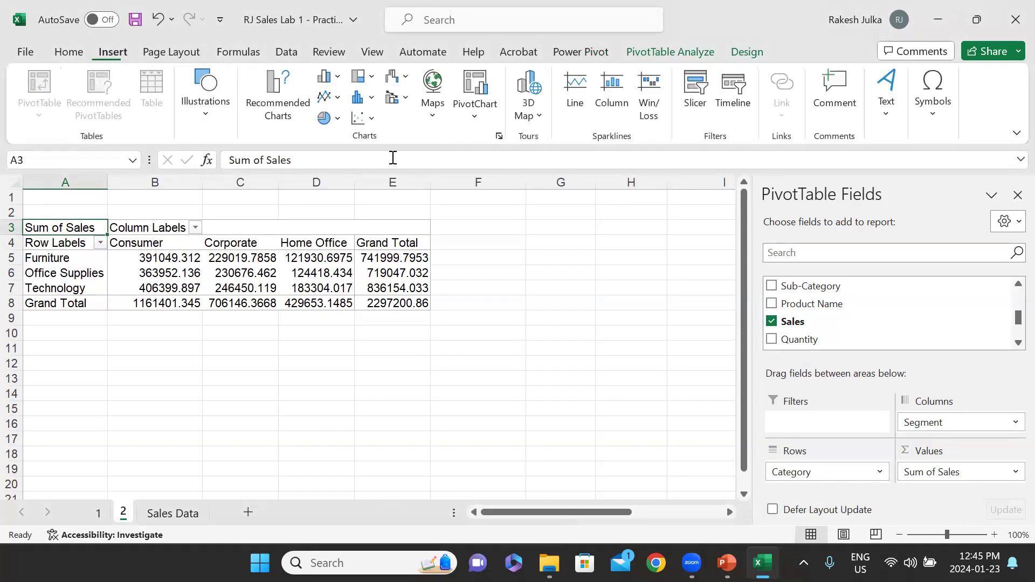
click(283, 121)
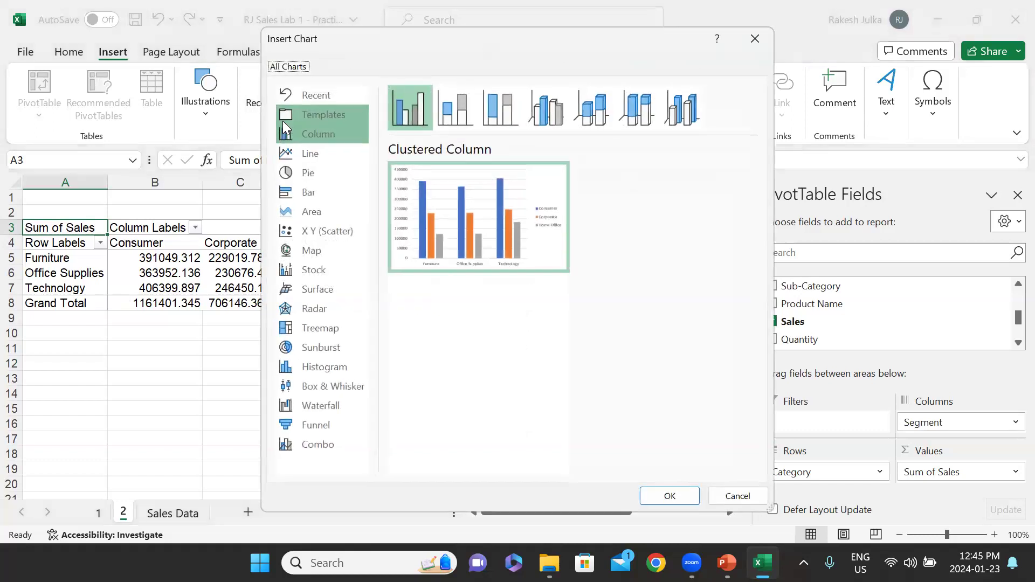
key(alt+Tab)
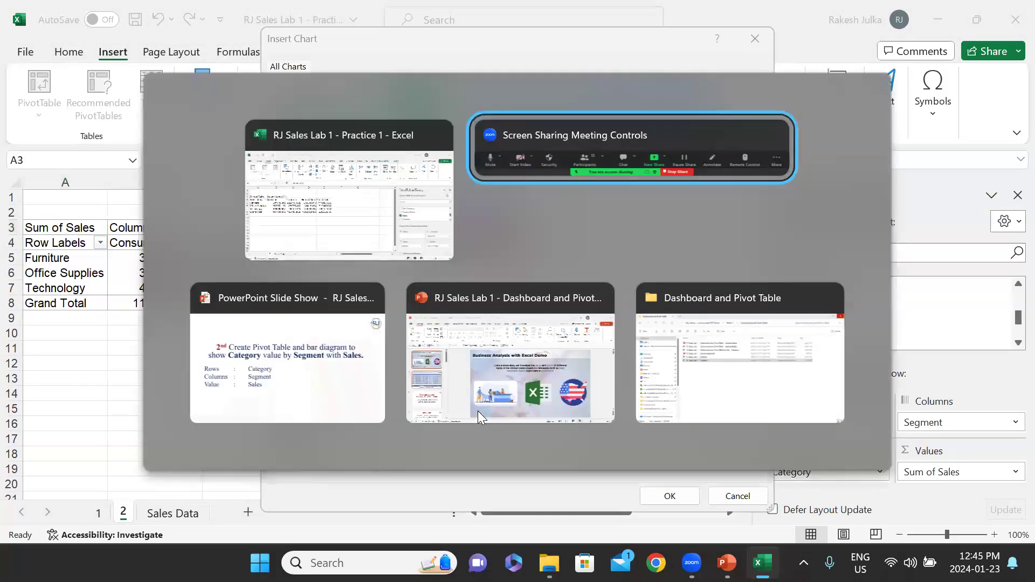
key(alt+Tab)
key(alt+Tab)
key(alt+Tab)
key(alt+Tab)
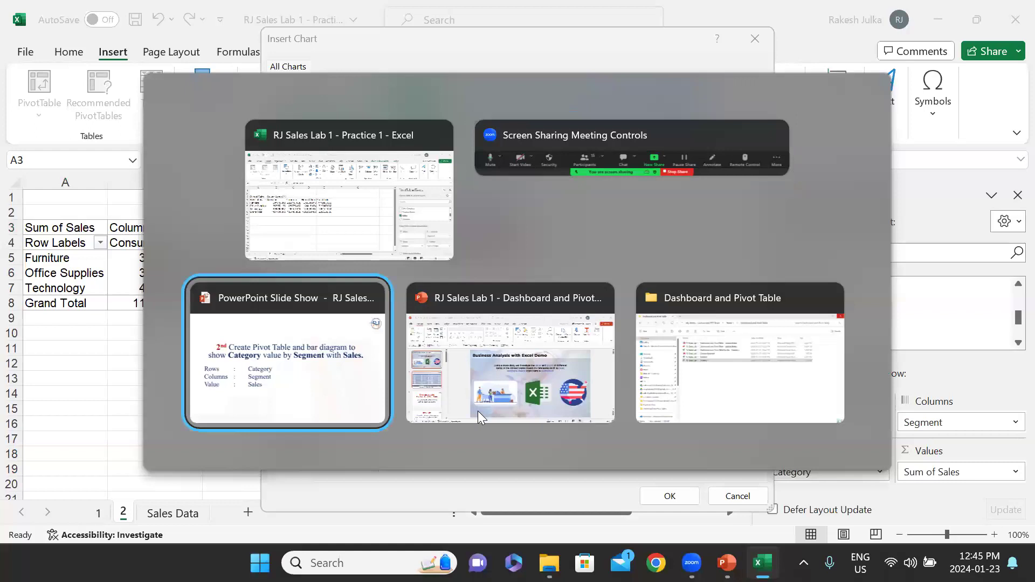
key(alt+Tab)
key(alt+Tab)
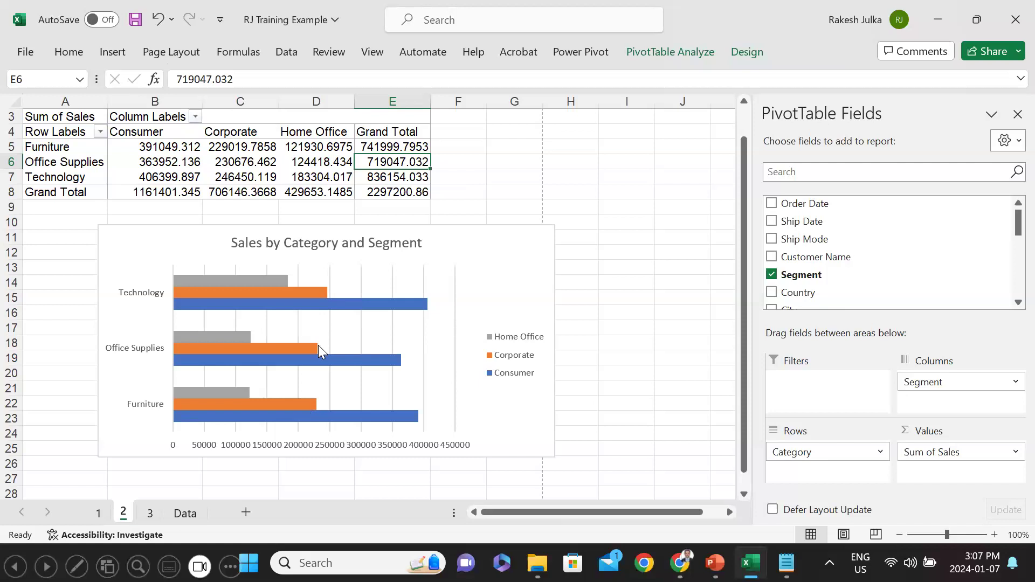
key(alt+Tab)
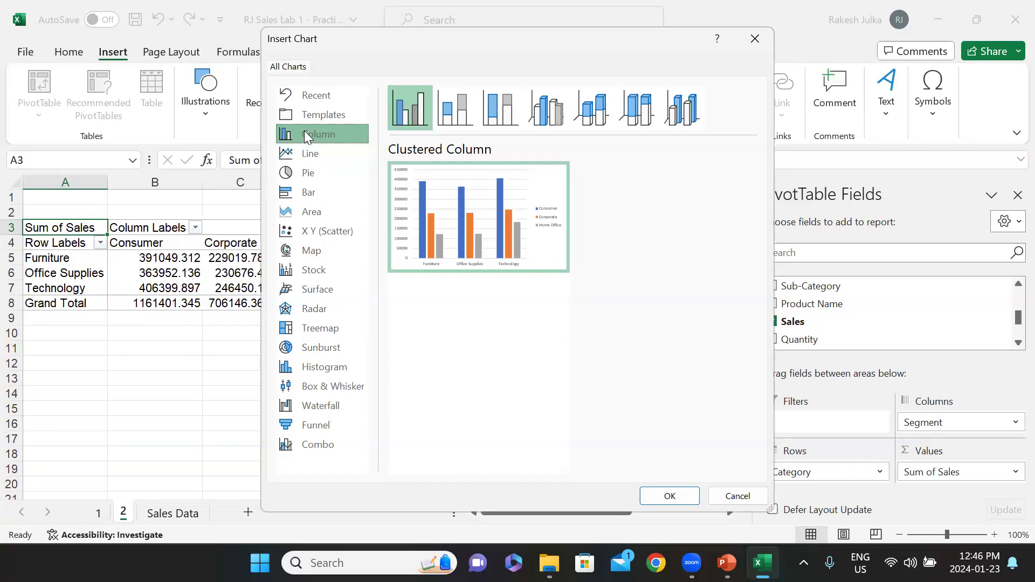
- Insert a Clustered Column chart of the PivotTable, then resize it and place it just below the table on worksheet 2
mouse_move(492, 261)
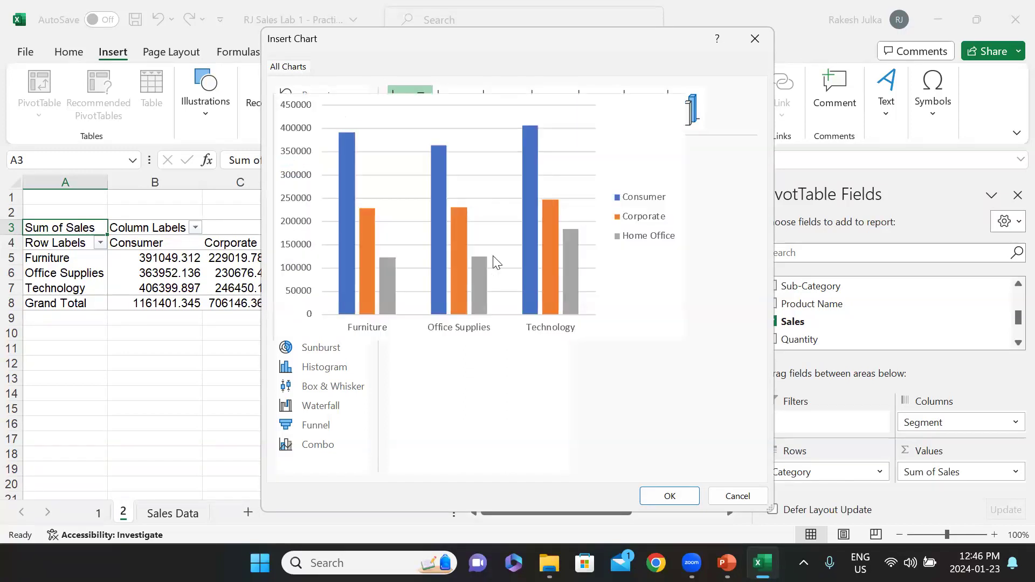
click(674, 491)
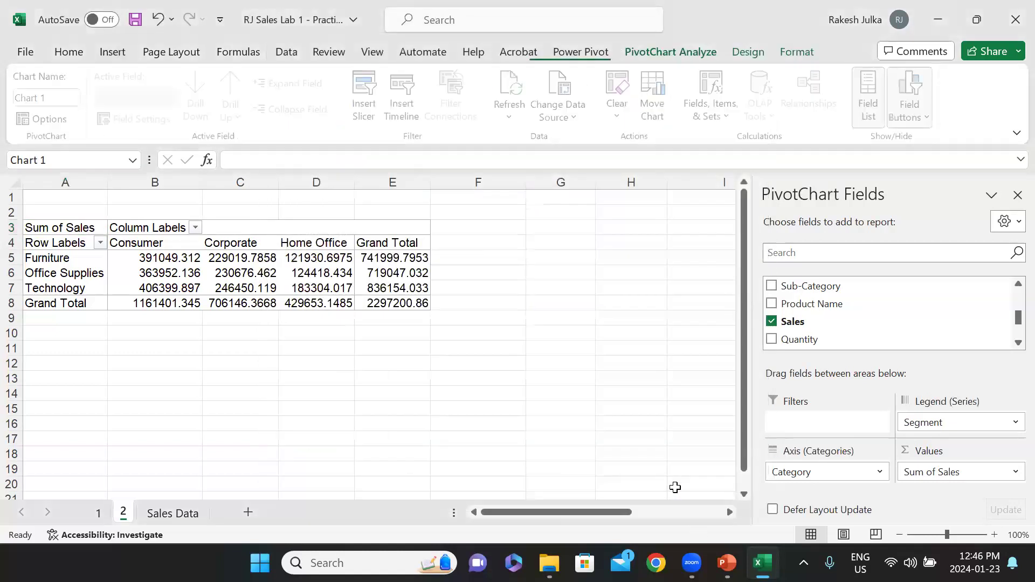
mouse_move(573, 228)
mouse_down()
mouse_move(416, 331)
mouse_move(598, 275)
mouse_move(628, 245)
mouse_up()
drag(678, 364, 687, 410)
mouse_move(647, 278)
mouse_down()
mouse_move(593, 377)
mouse_move(423, 358)
mouse_up()
drag(461, 396, 620, 408)
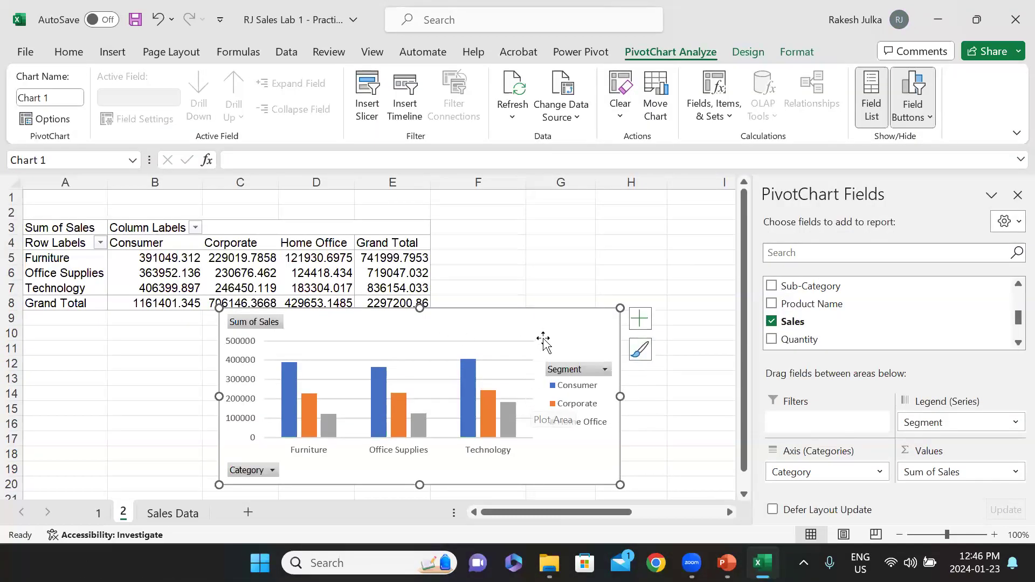
- Add a chart title reading "Sales by Category and Segment"
click(640, 322)
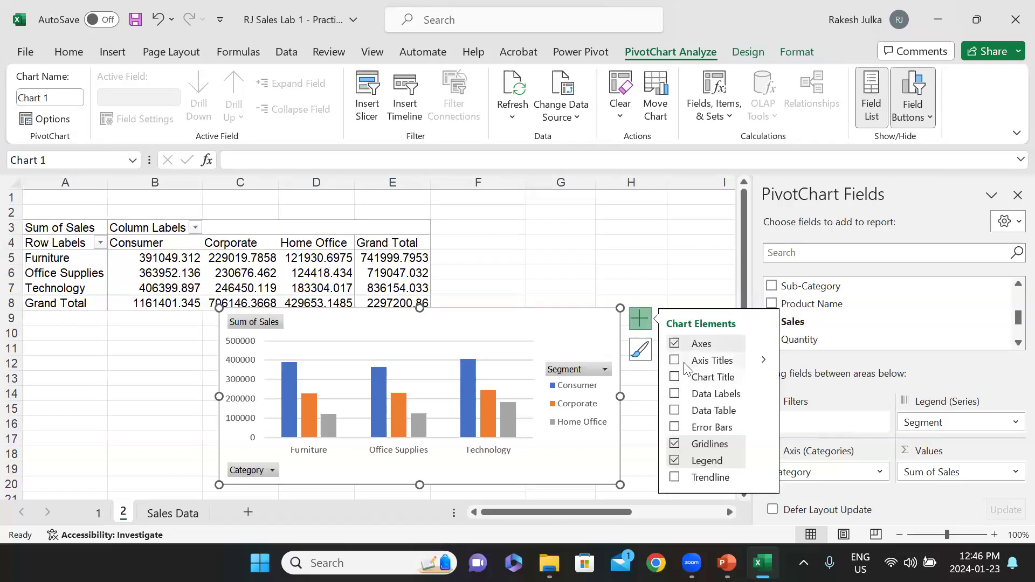
click(674, 377)
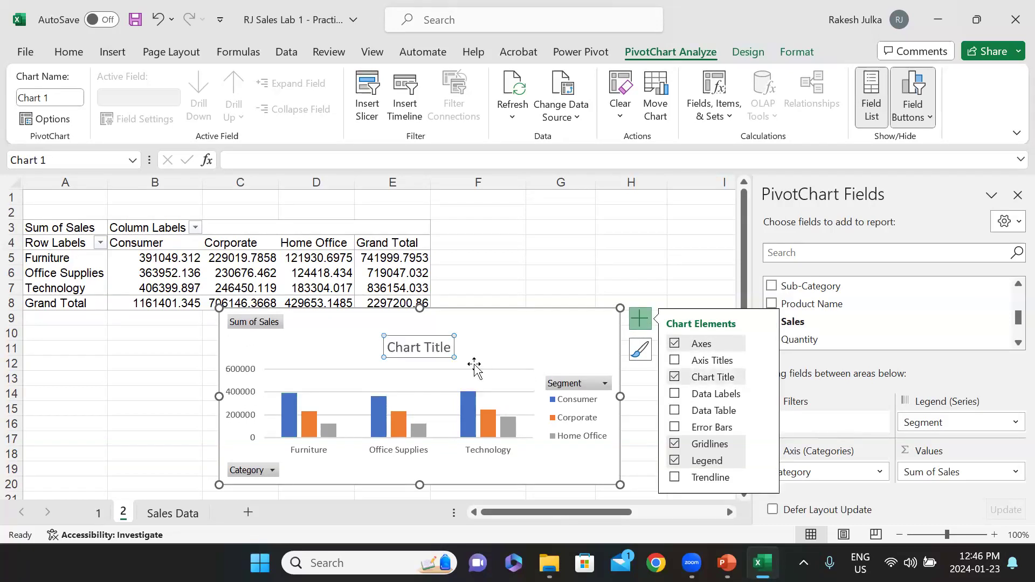
click(439, 347)
key(ctrl+a)
key(BackSpace)
text(Saels)
key(BackSpace)
key(BackSpace)
key(BackSpace)
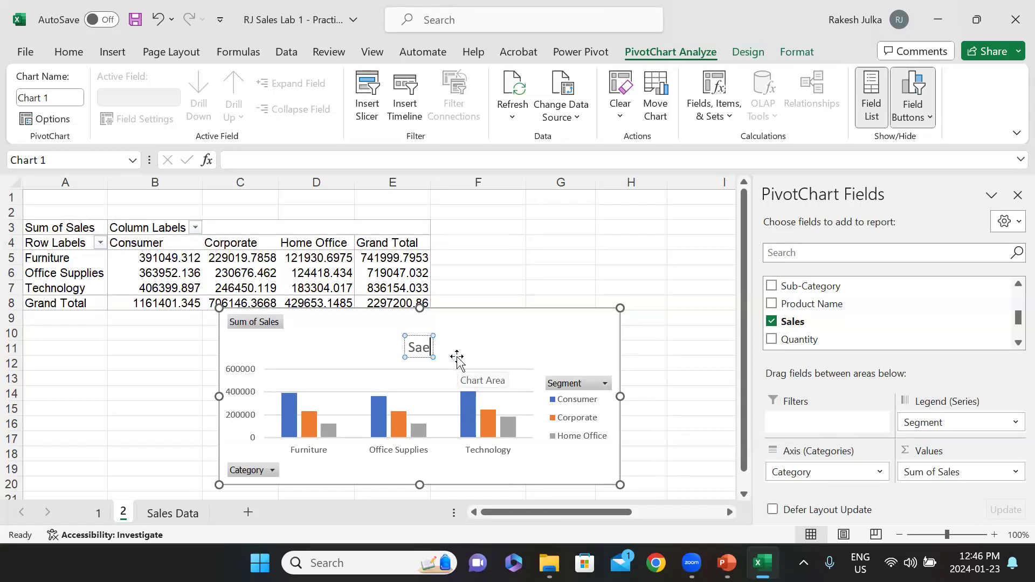
text(les by)
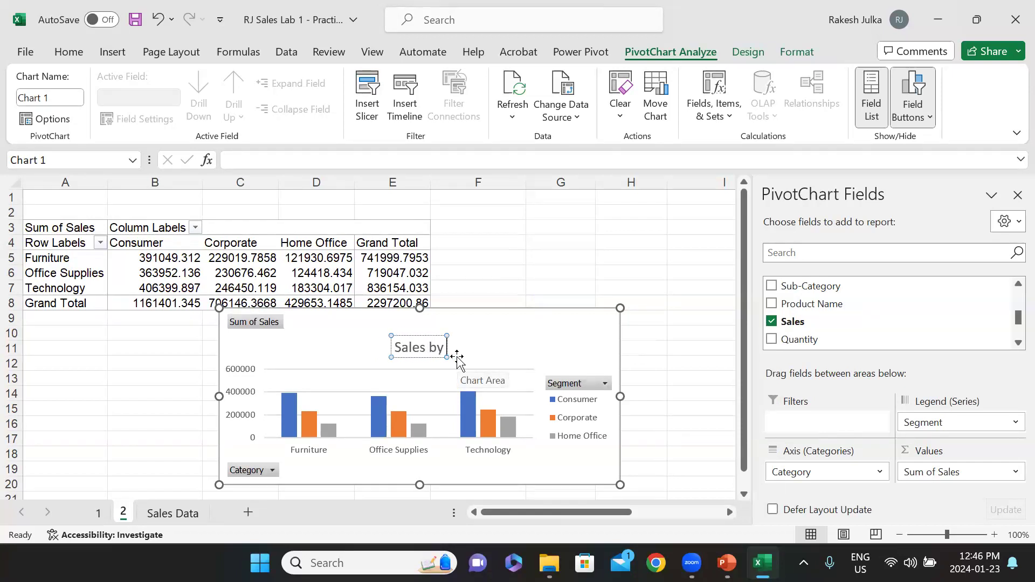
text( Ca)
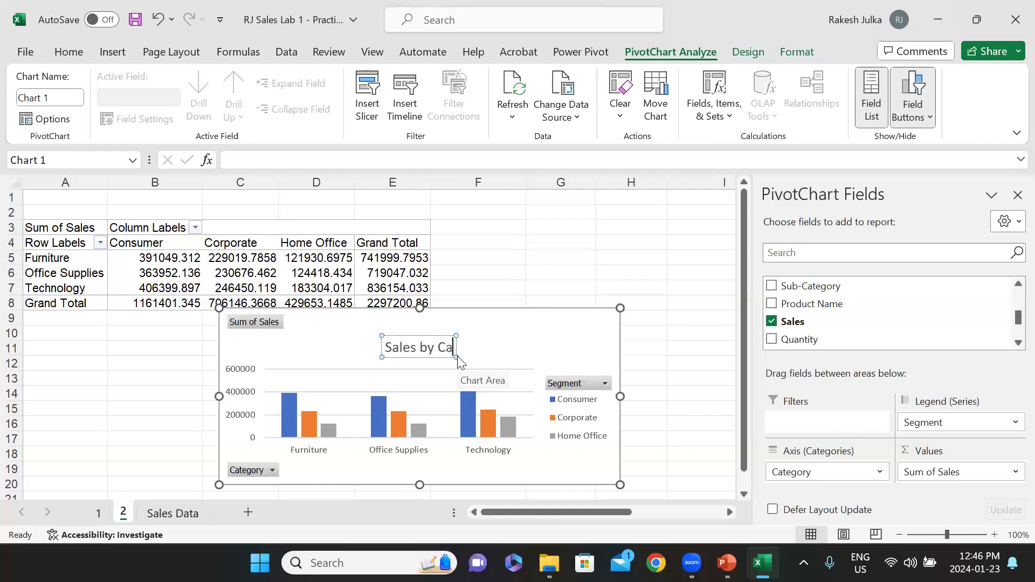
text(tegory and Segment)
click(580, 351)
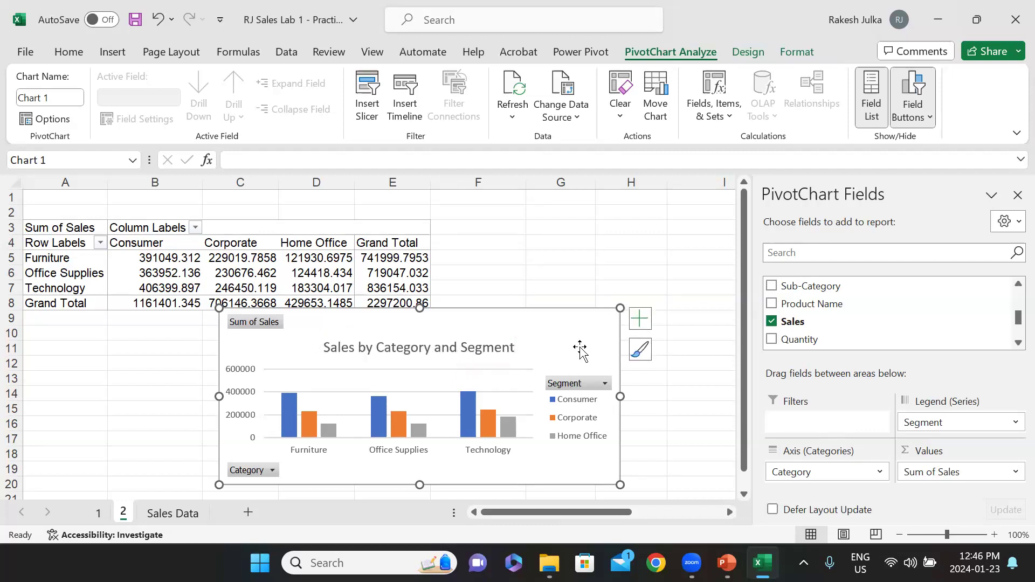
click(474, 349)
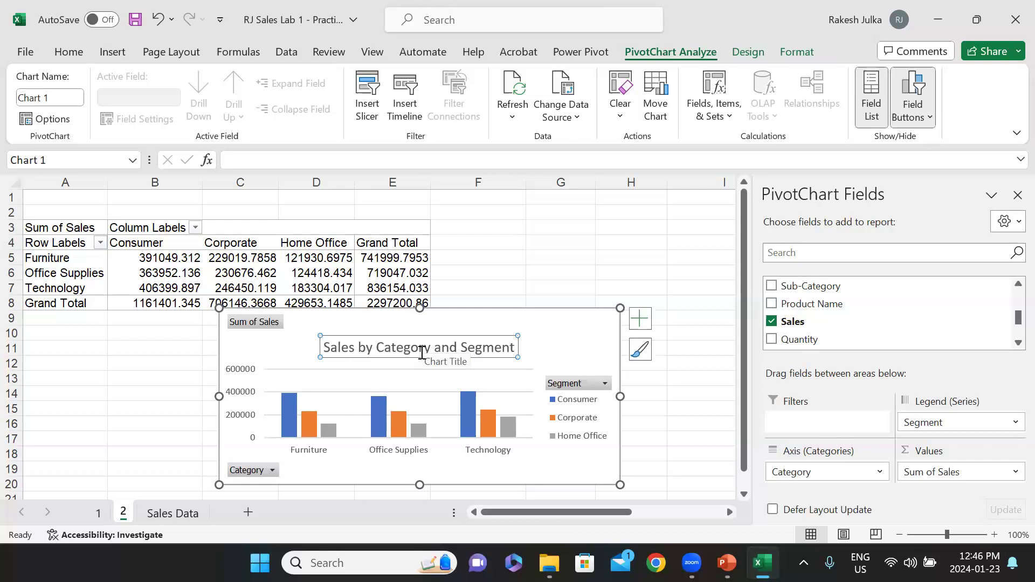
click(527, 326)
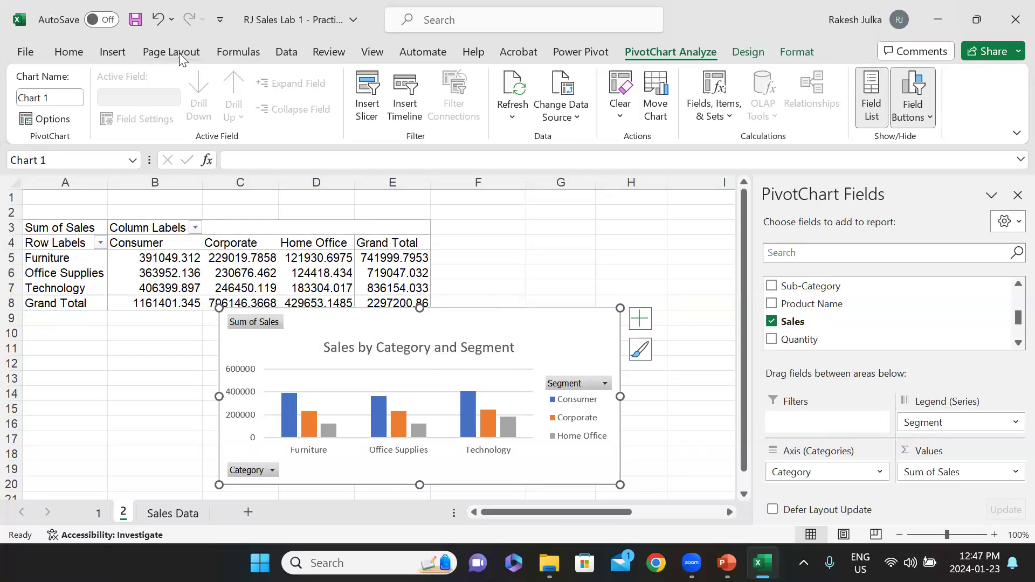
- Change the chart type to Clustered Bar and shift the chart slightly down so it clears the Grand Total row
click(112, 51)
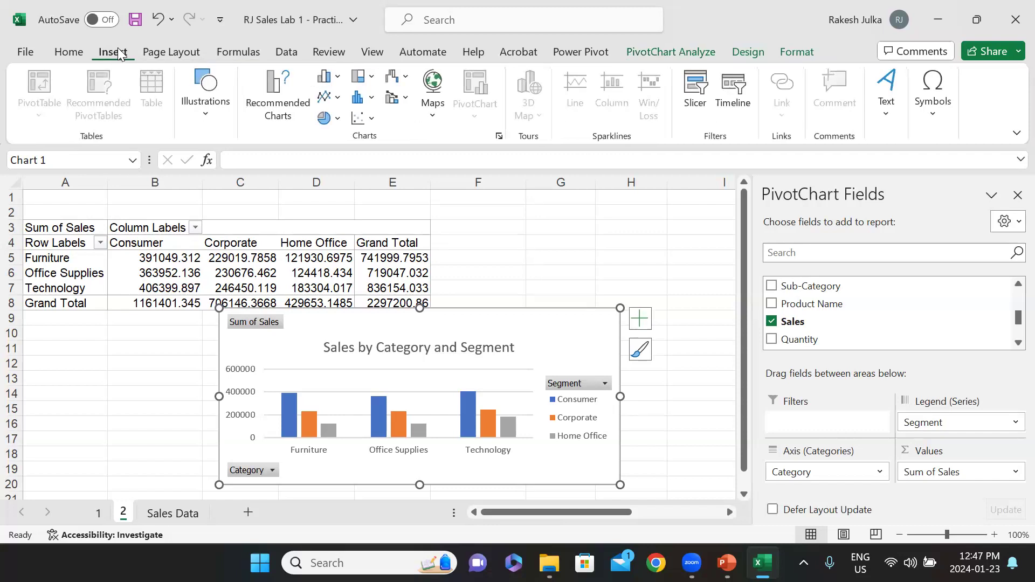
click(277, 100)
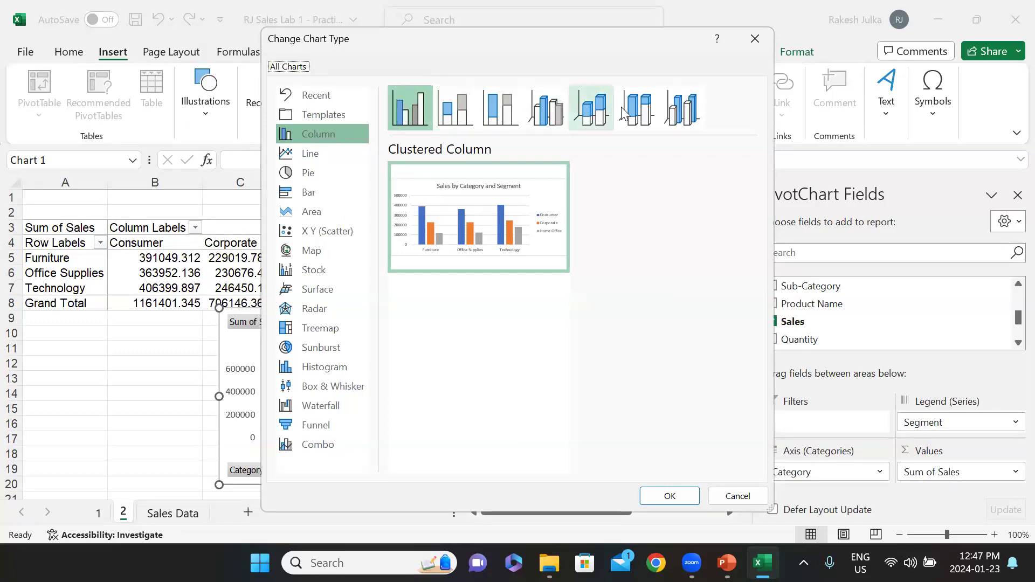
mouse_move(518, 184)
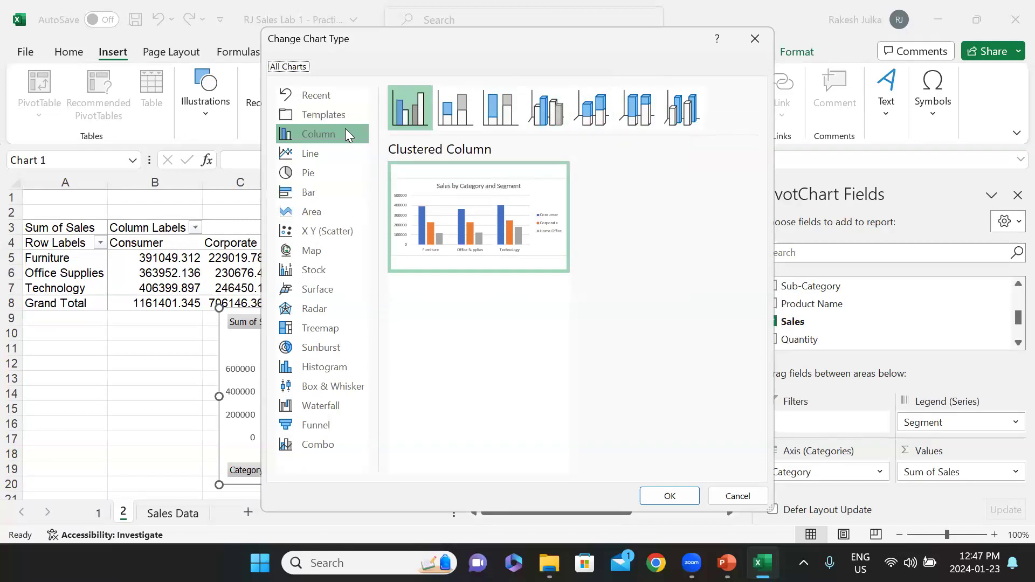
click(310, 191)
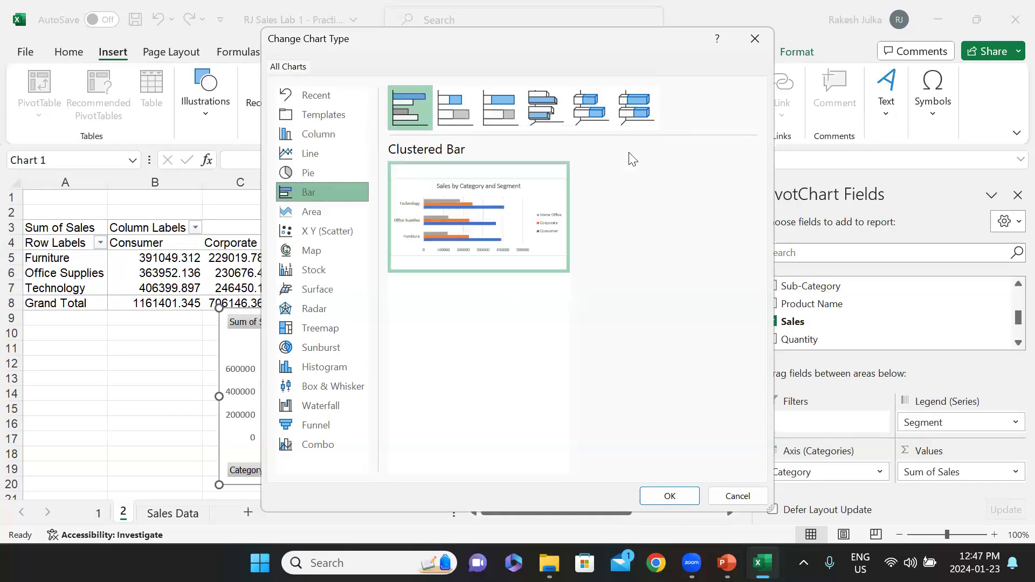
click(665, 495)
mouse_move(542, 323)
mouse_down()
mouse_move(587, 216)
mouse_move(522, 372)
mouse_move(525, 333)
mouse_up()
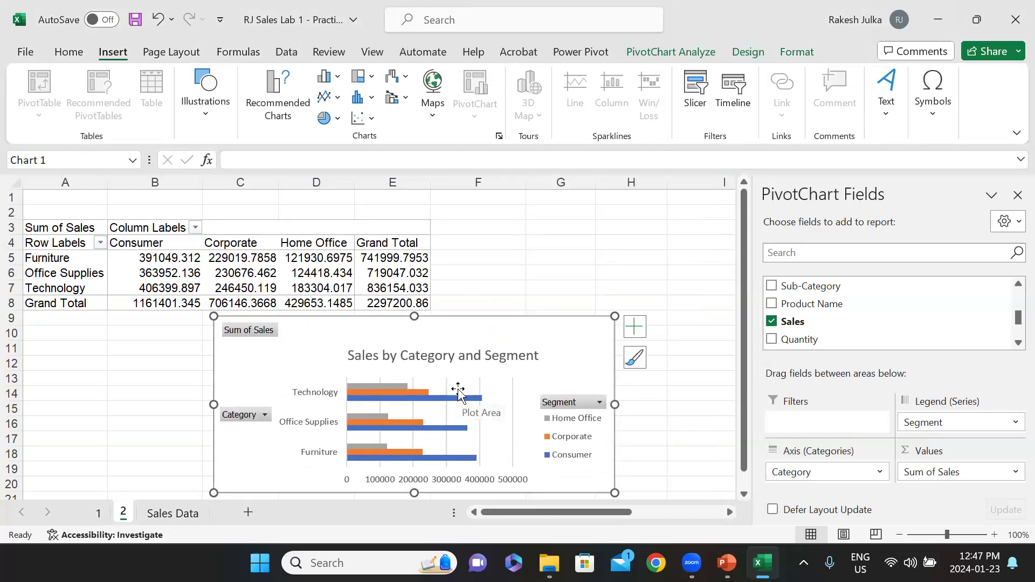
- Try removing the Category and Sum of Sales fields through their buttons on the chart, and undo the Sum of Sales removal
click(264, 415)
click(262, 414)
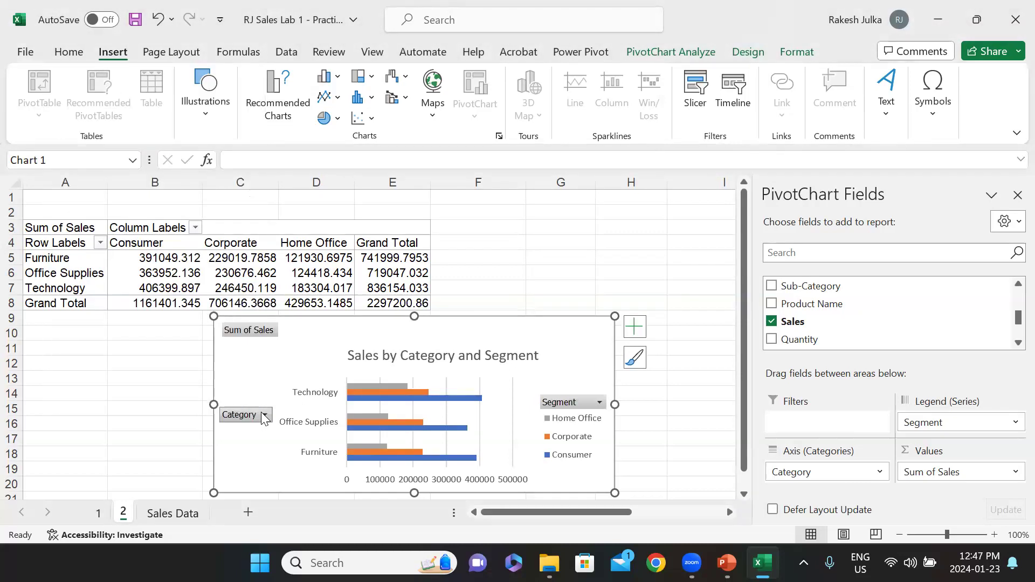
right_click(261, 412)
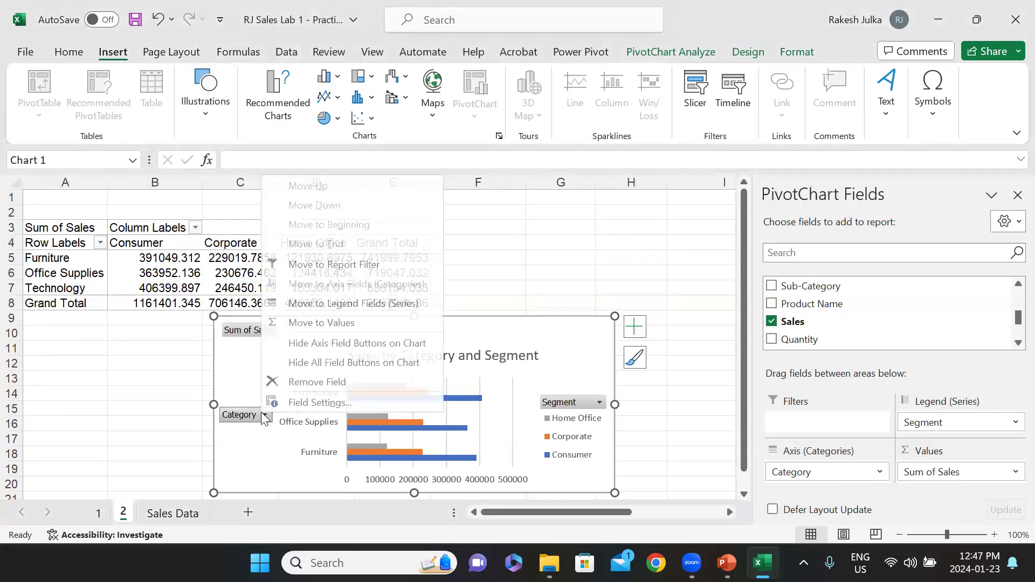
click(306, 382)
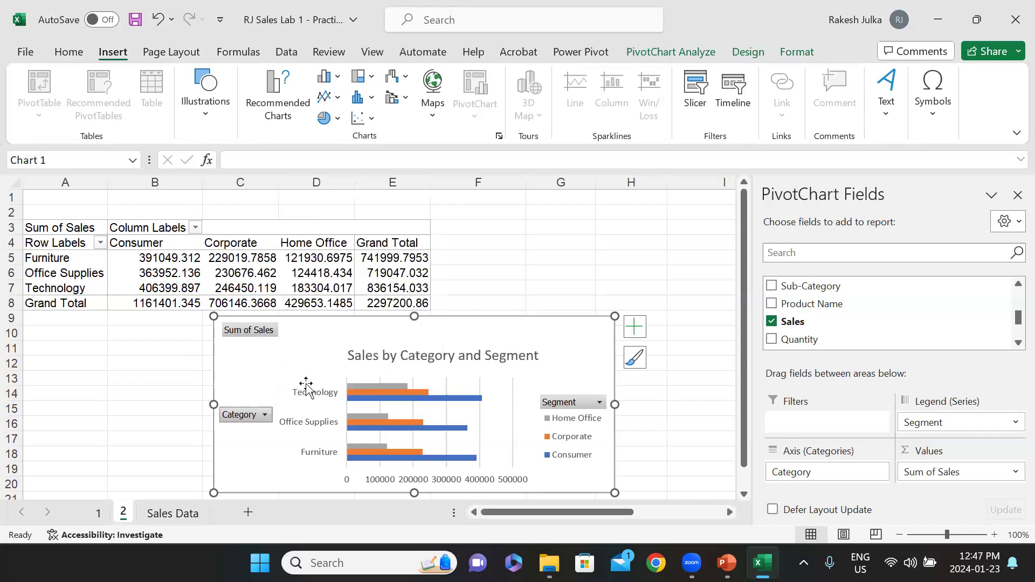
right_click(243, 334)
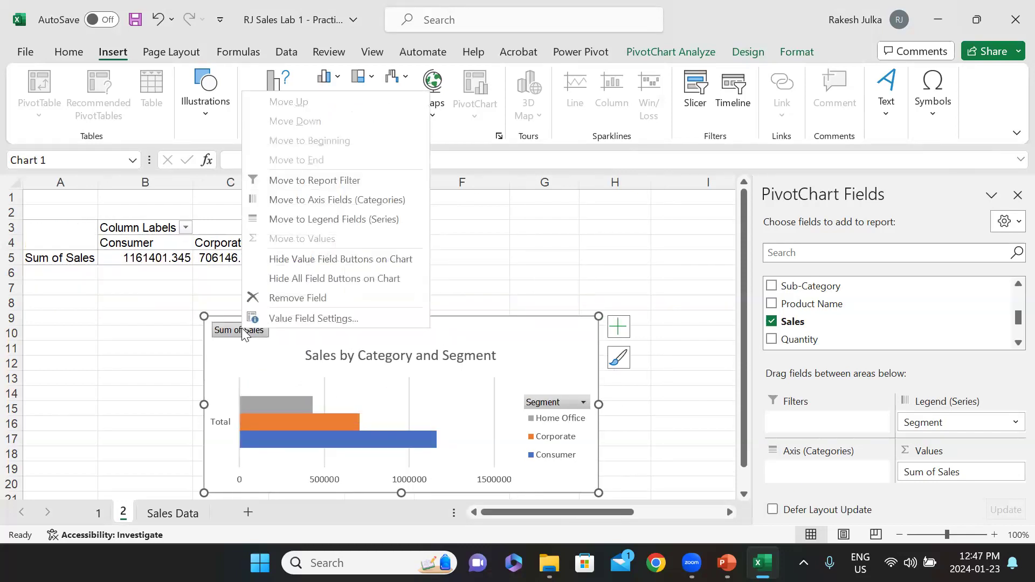
click(289, 298)
key(ctrl+z)
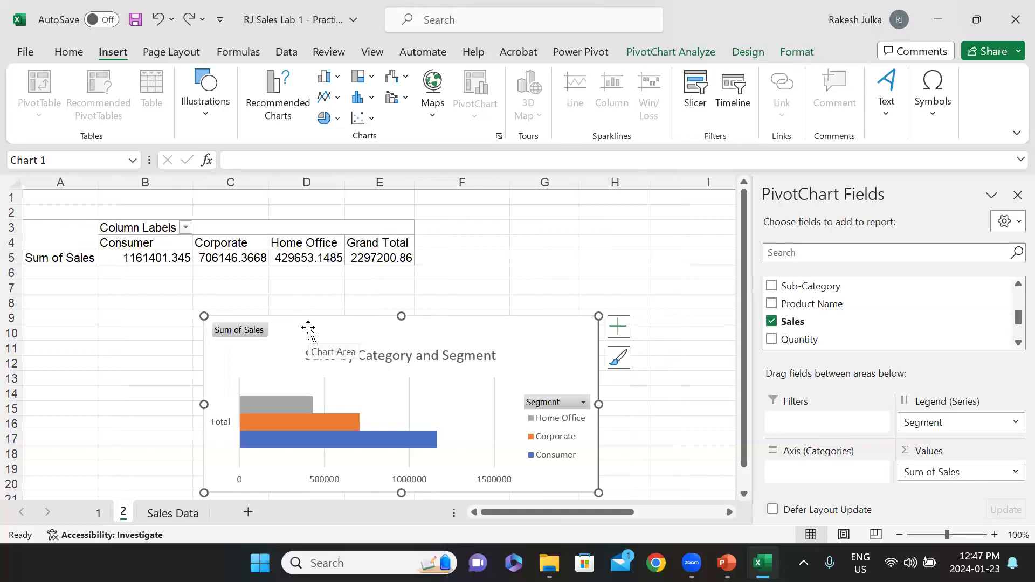
- Try moving the chart closer to the PivotTable, then undo both the move and the removal of the Category field
click(557, 277)
click(243, 331)
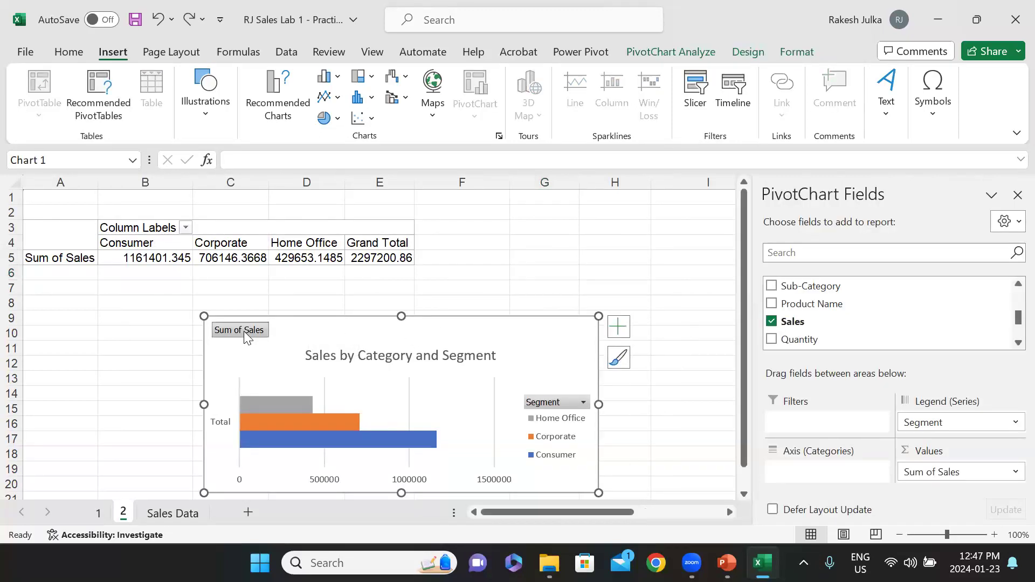
click(333, 305)
click(249, 330)
drag(377, 318, 357, 290)
click(152, 273)
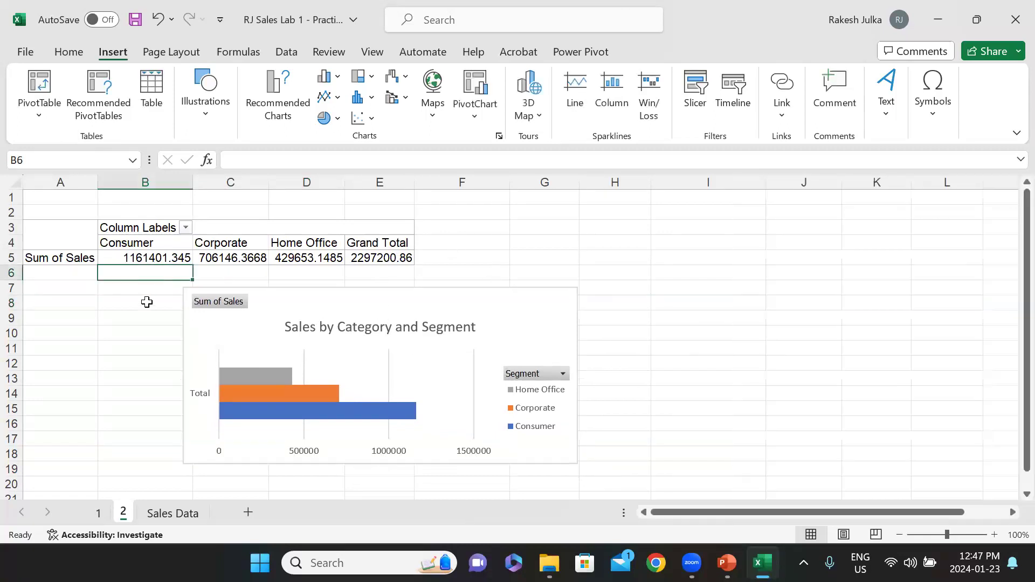
scroll(145, 343, down, 1)
click(199, 324)
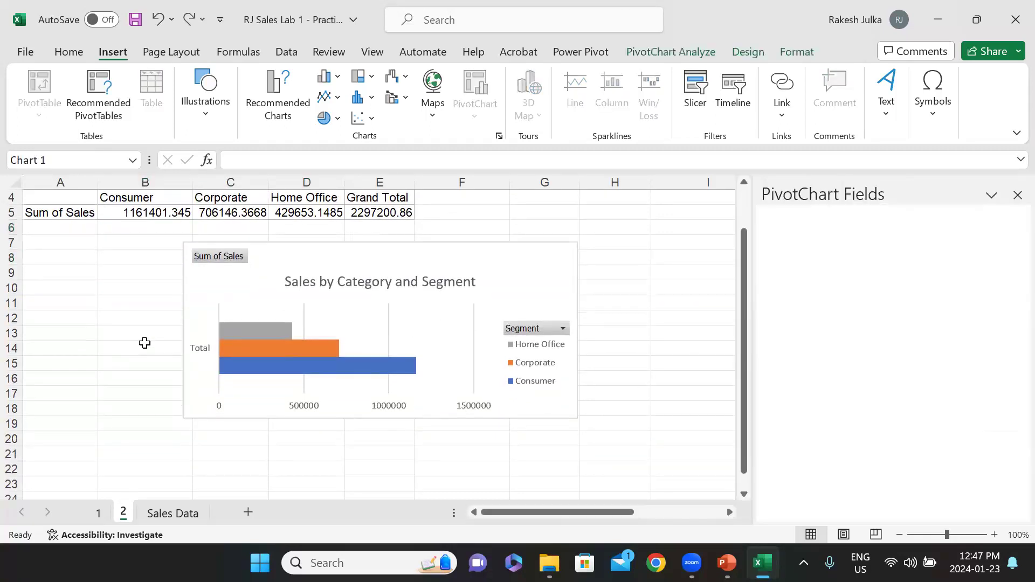
key(ctrl+z)
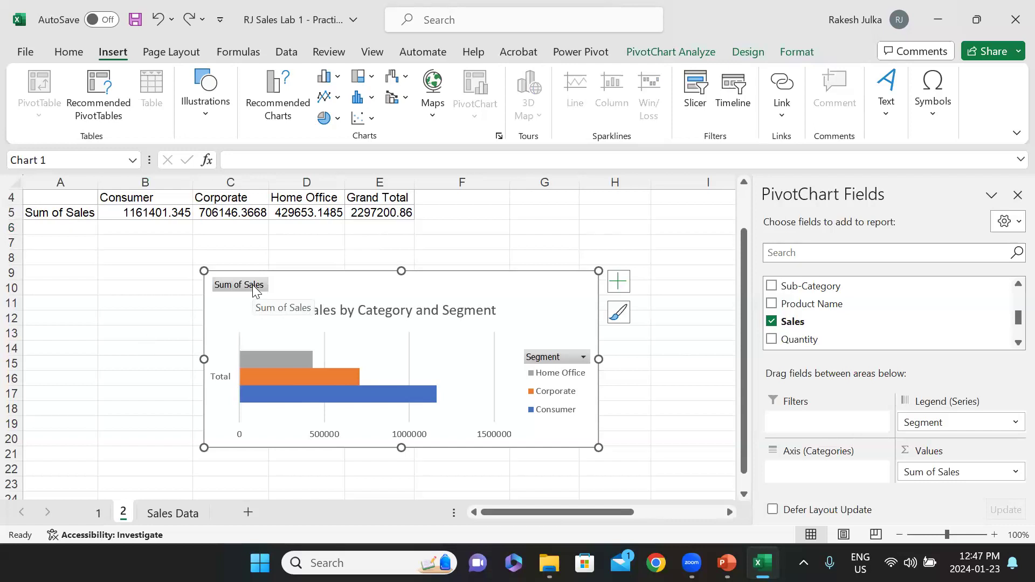
key(ctrl+z)
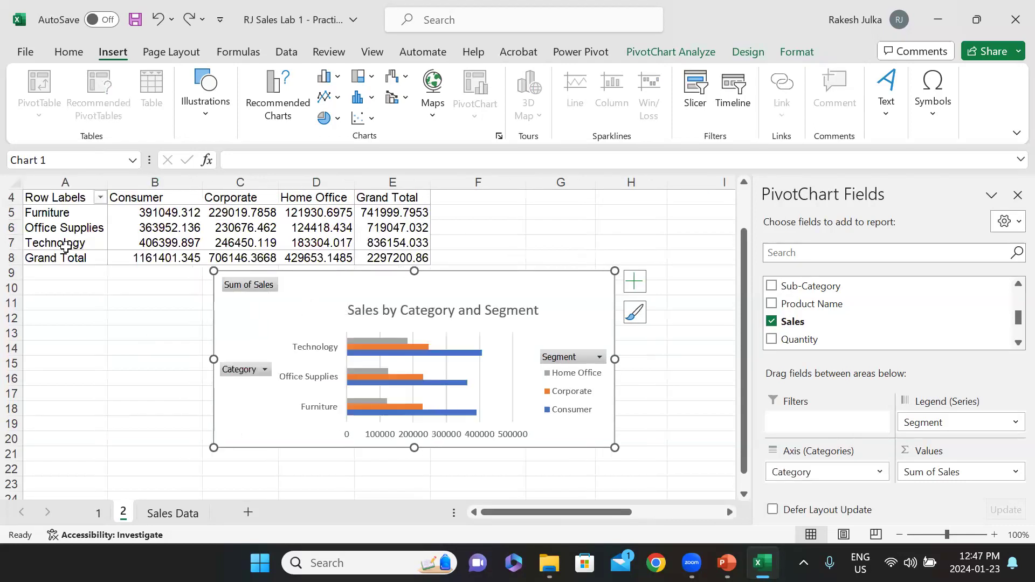
- Hide all field buttons on the Sales by Category and Segment chart
click(246, 372)
click(247, 371)
click(248, 371)
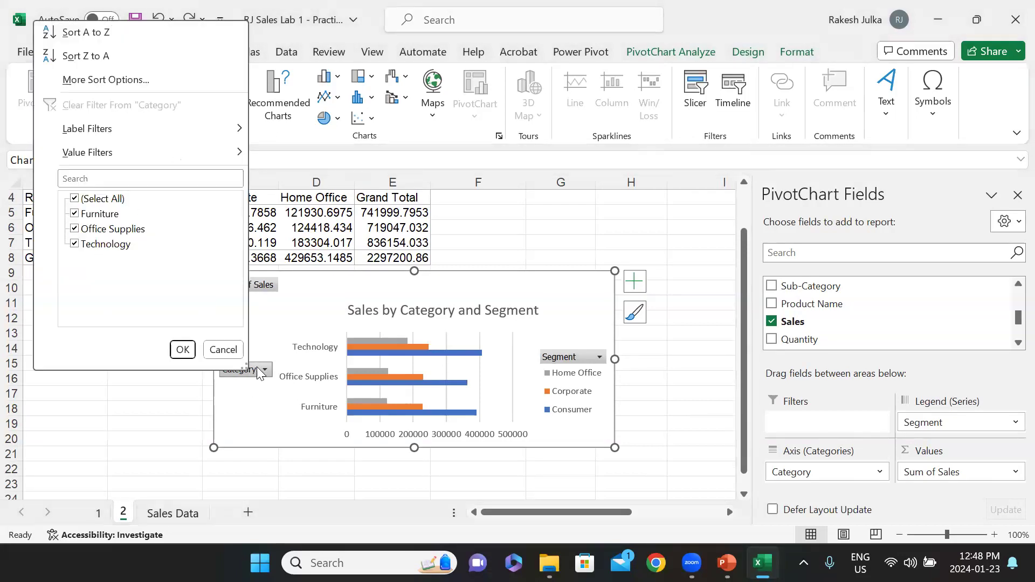
right_click(257, 367)
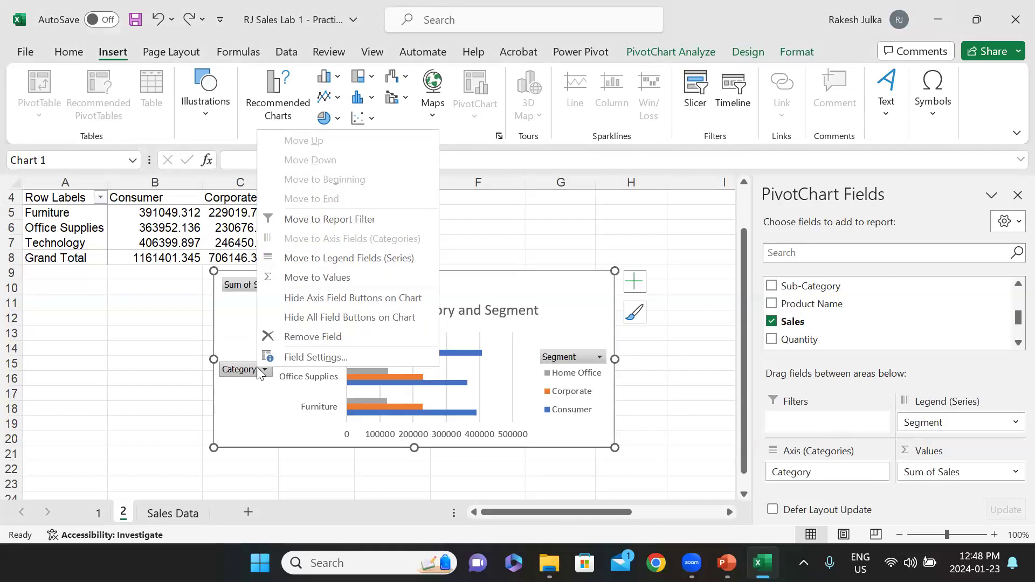
click(328, 318)
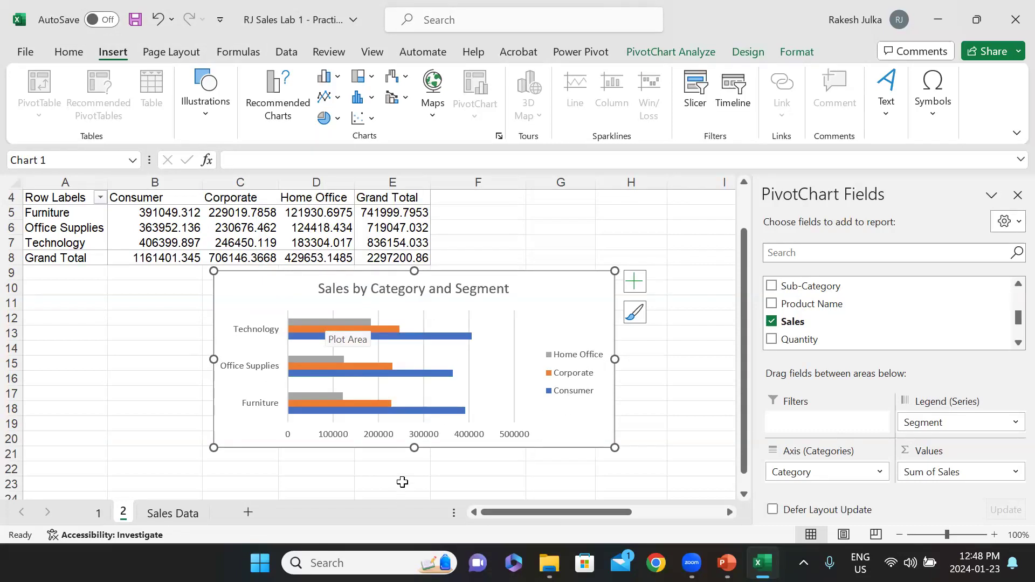
- Make the Sales by Category and Segment chart slightly taller and shift it left beneath the PivotTable
drag(414, 448, 414, 463)
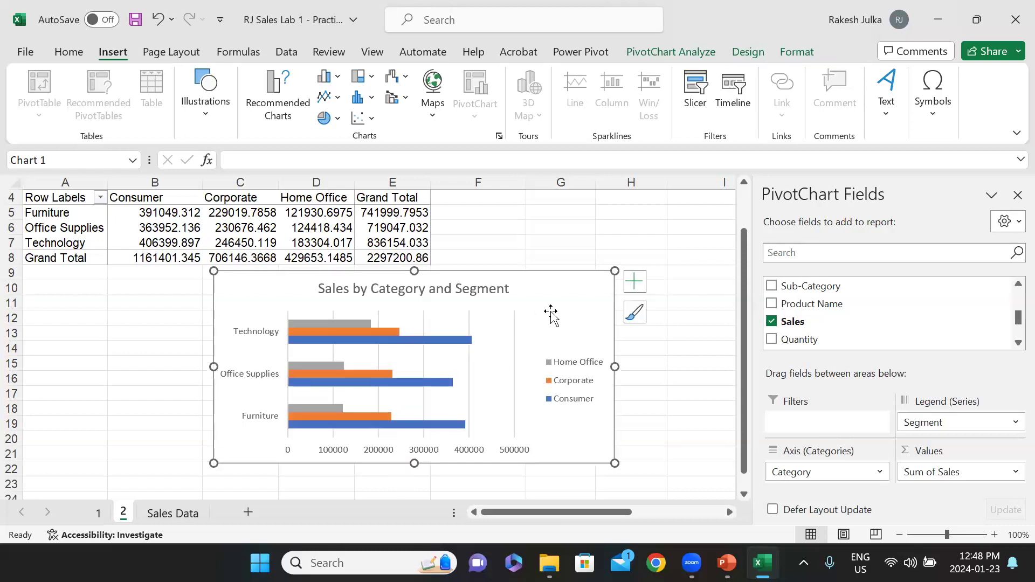
drag(540, 319, 477, 326)
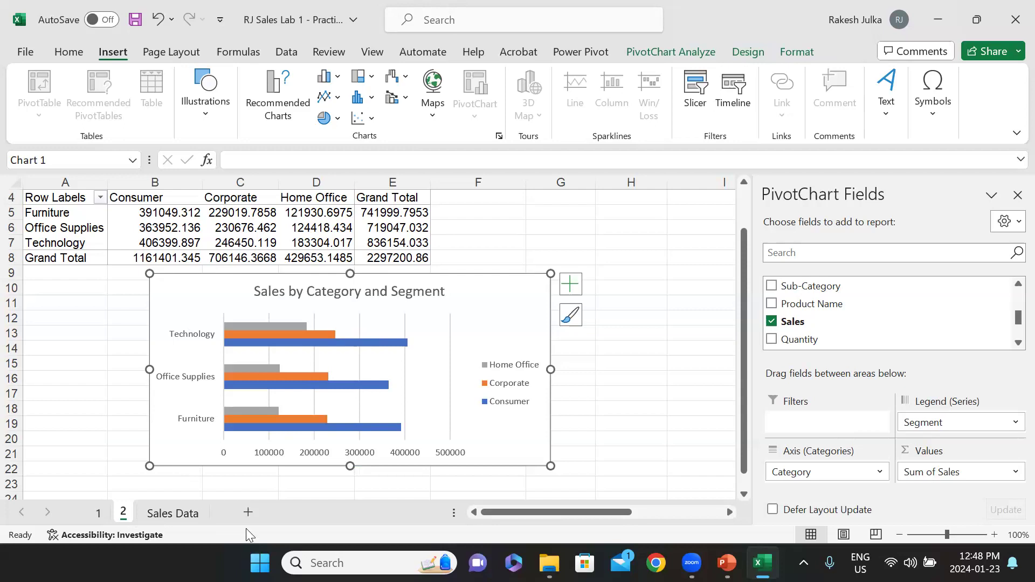
- Create a PivotTable from the Sales Data table on a new worksheet and rename that sheet 3
click(177, 516)
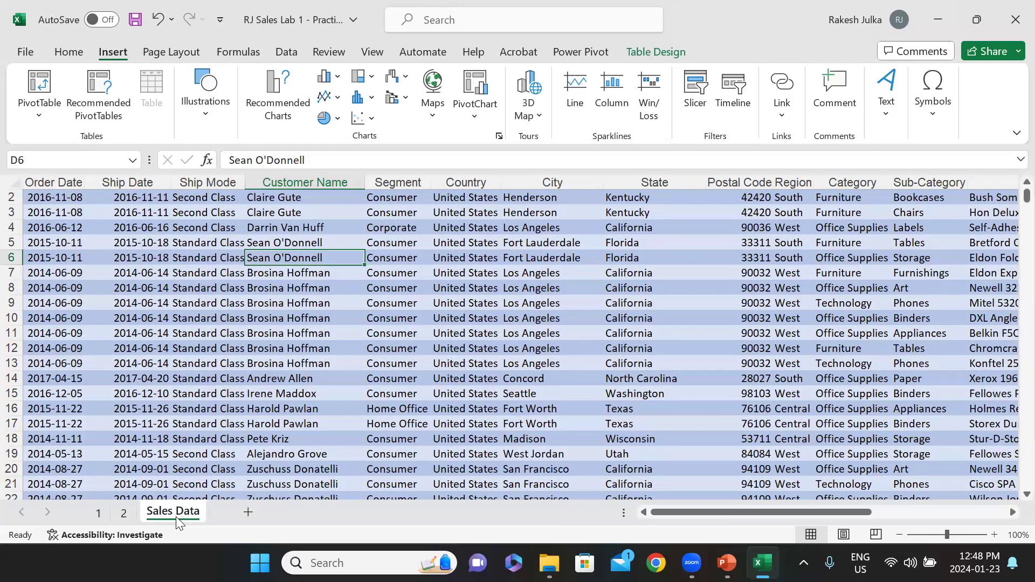
click(38, 86)
click(730, 426)
right_click(179, 514)
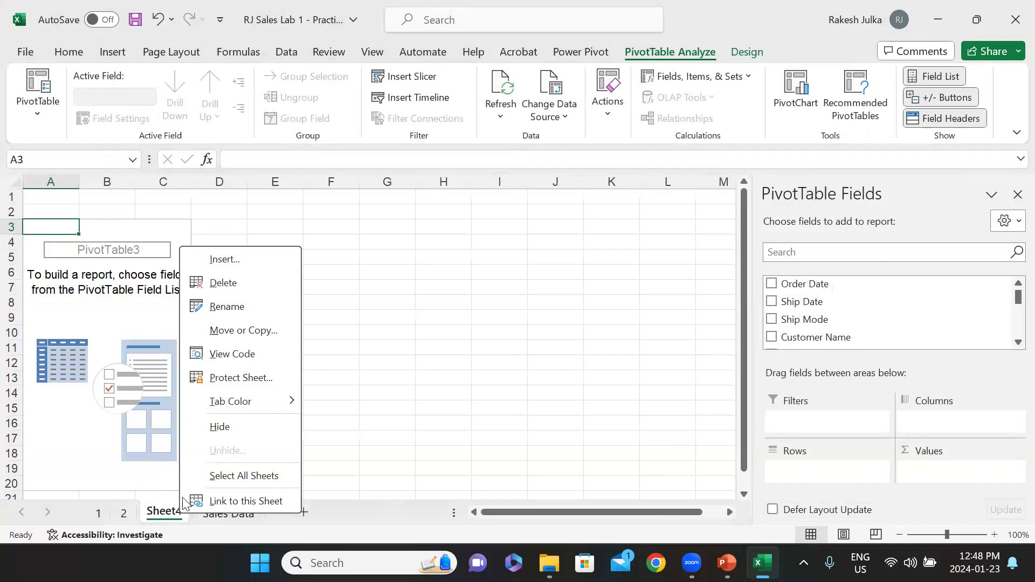
click(227, 307)
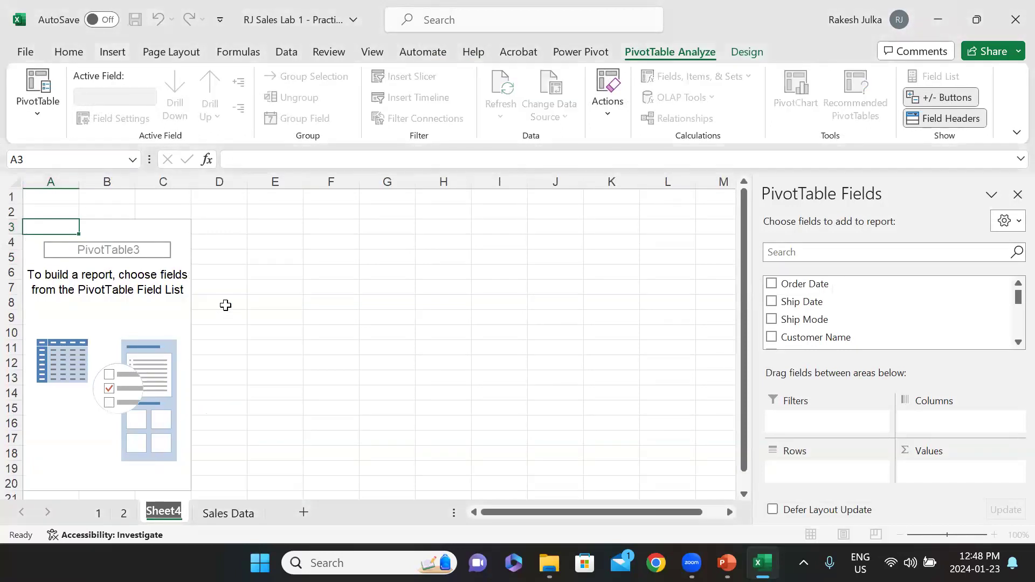
text(3)
key(Return)
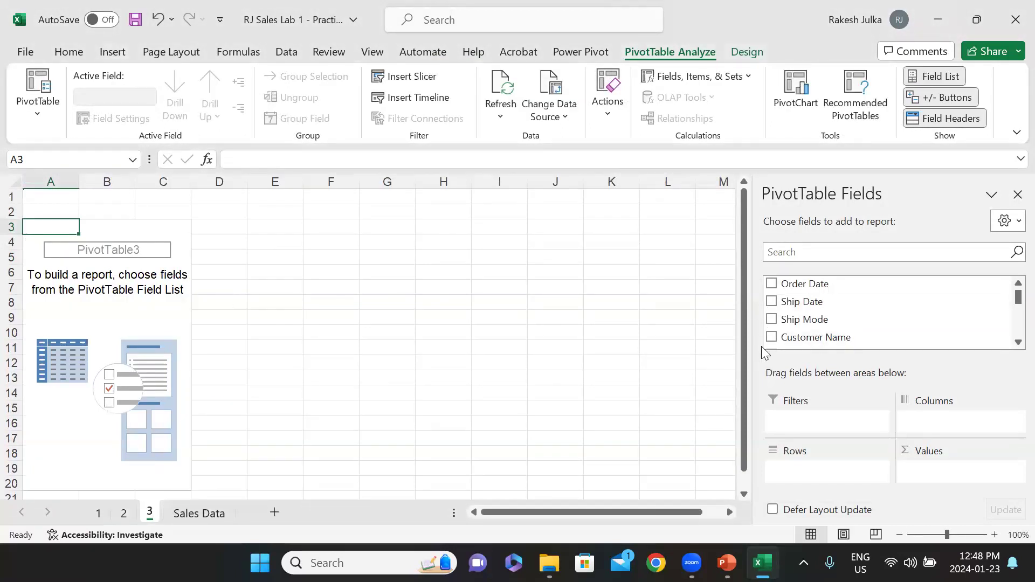
- Switch to the PowerPoint slide to read the third task's row and value fields, and return to the Excel workbook
key(alt+Tab)
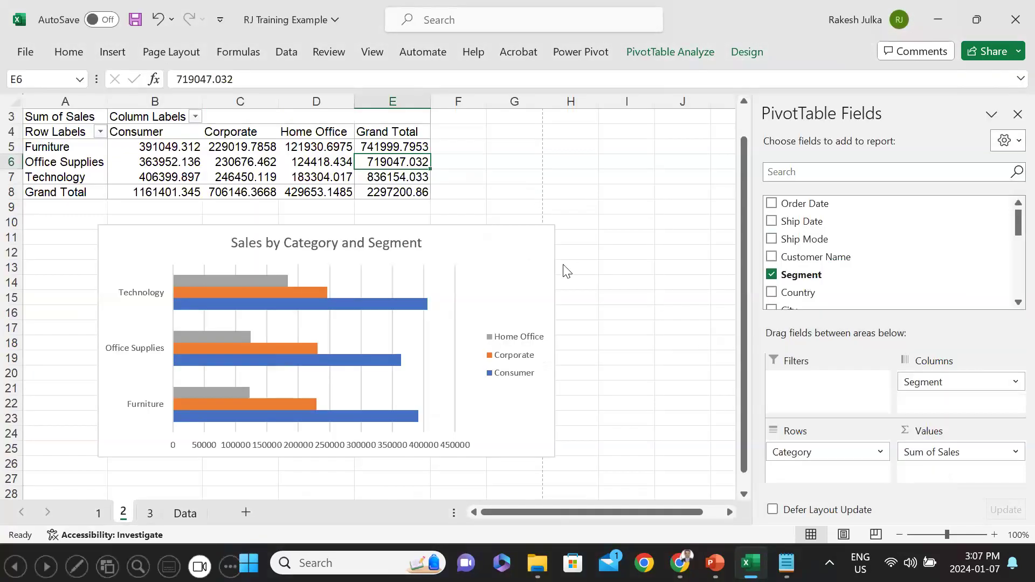
click(562, 264)
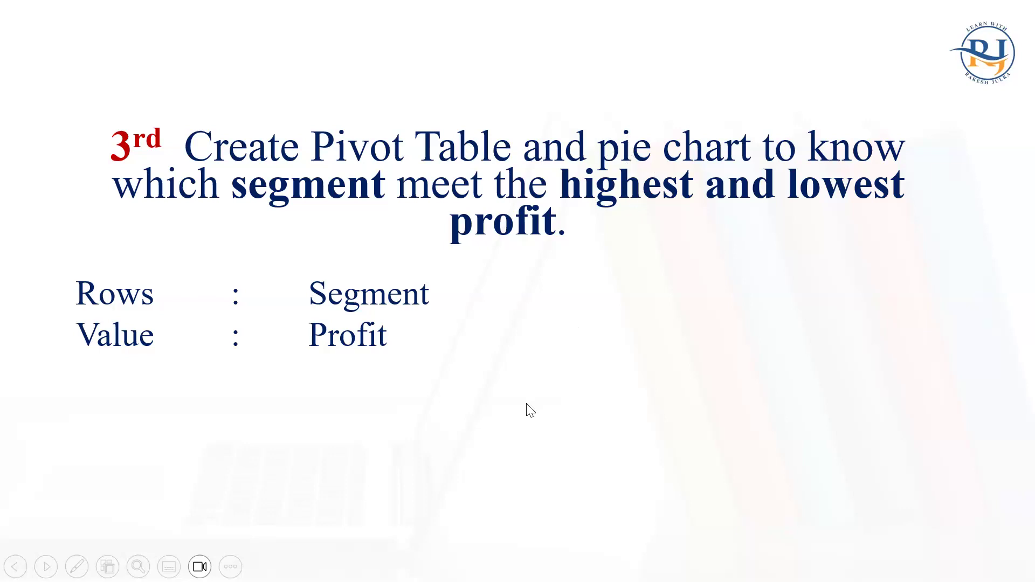
key(alt+Tab)
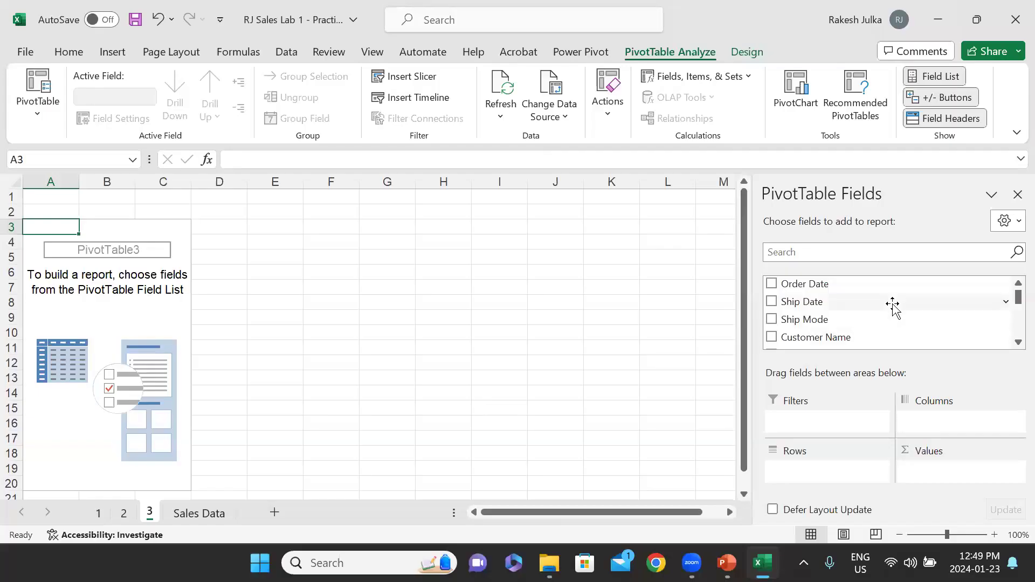
key(alt+Tab)
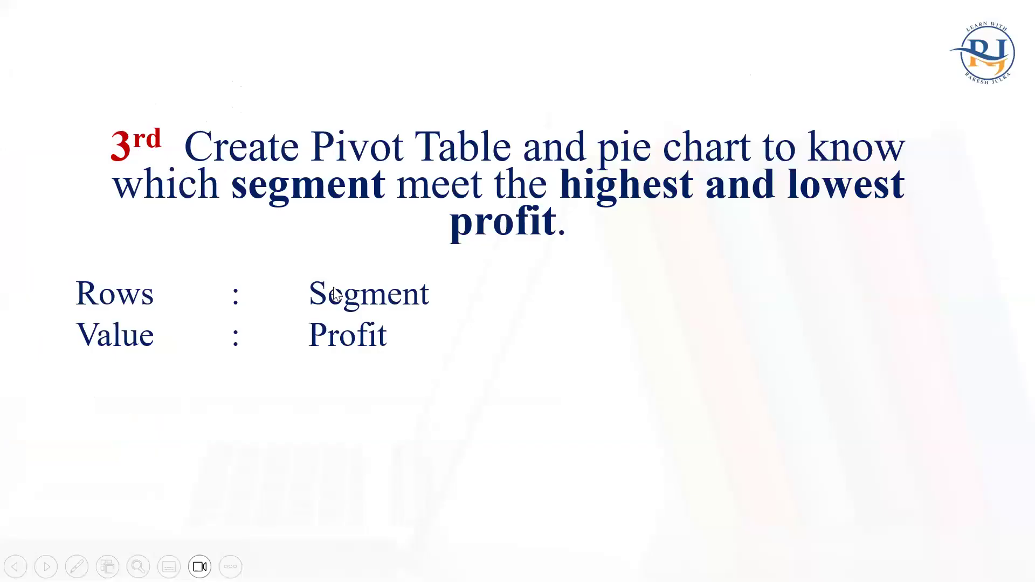
key(alt+Tab)
- Add Segment to the PivotTable's rows and Profit to its values
scroll(790, 310, down, 1)
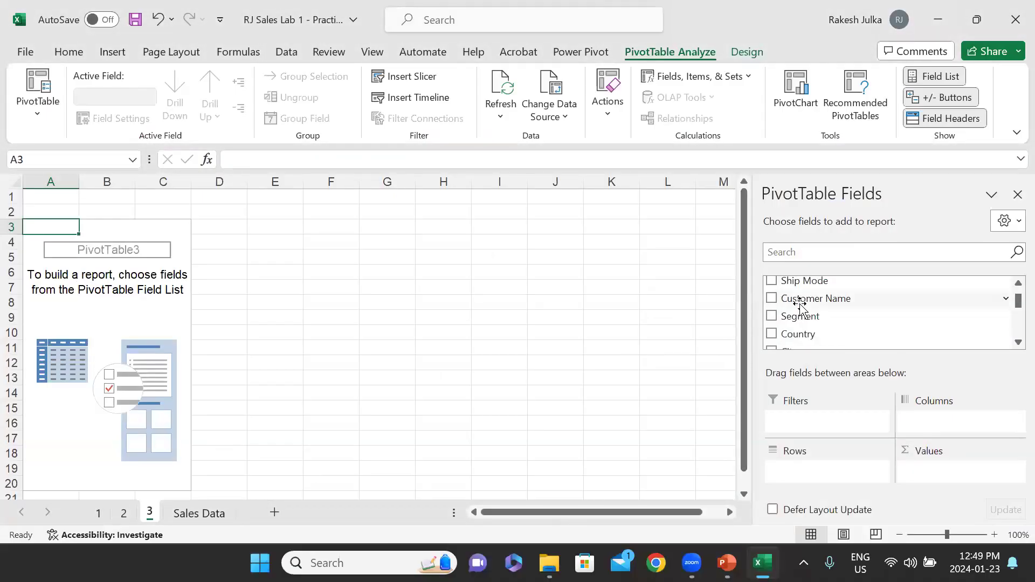
click(771, 317)
scroll(792, 320, down, 3)
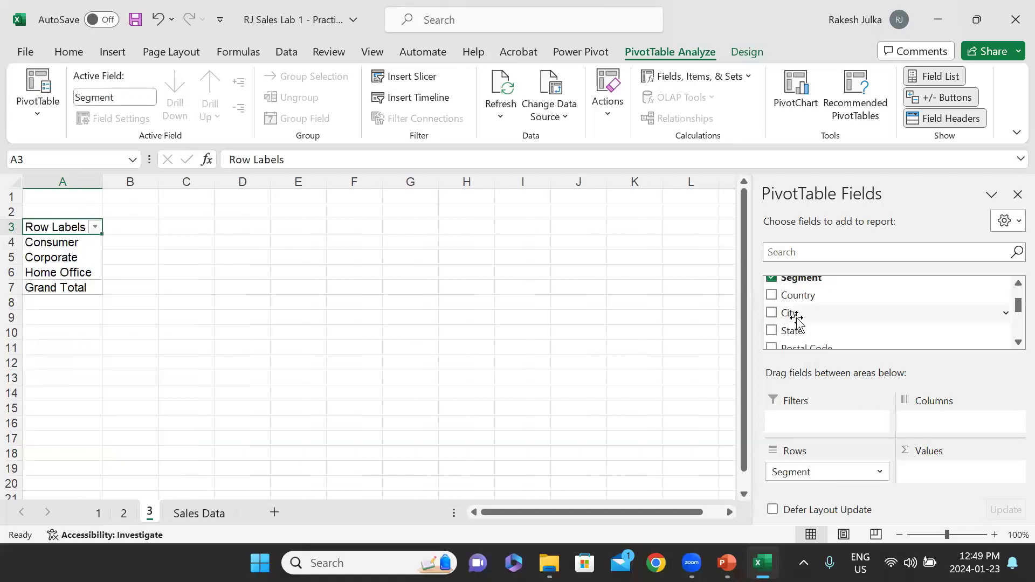
scroll(776, 343, down, 4)
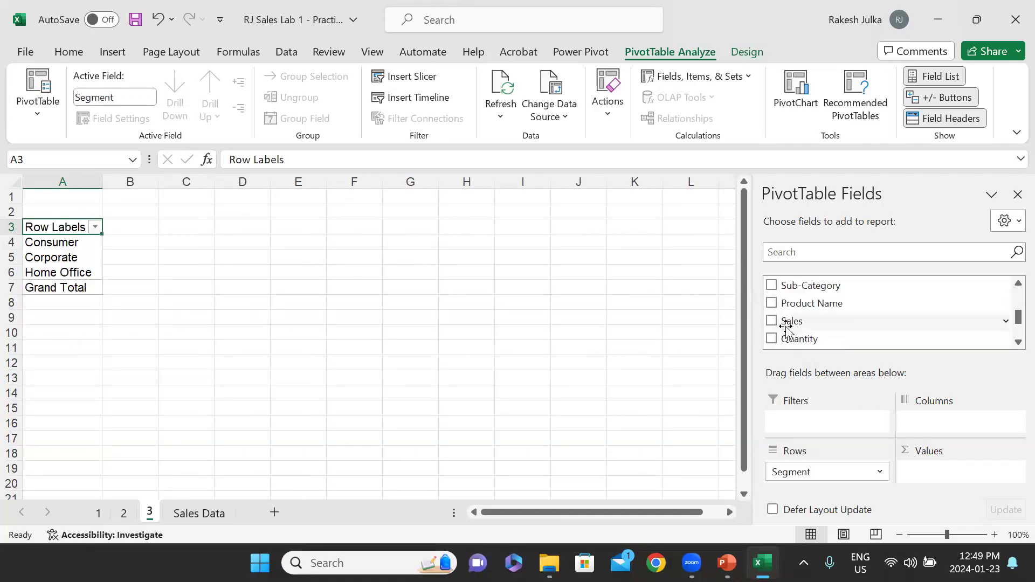
click(772, 337)
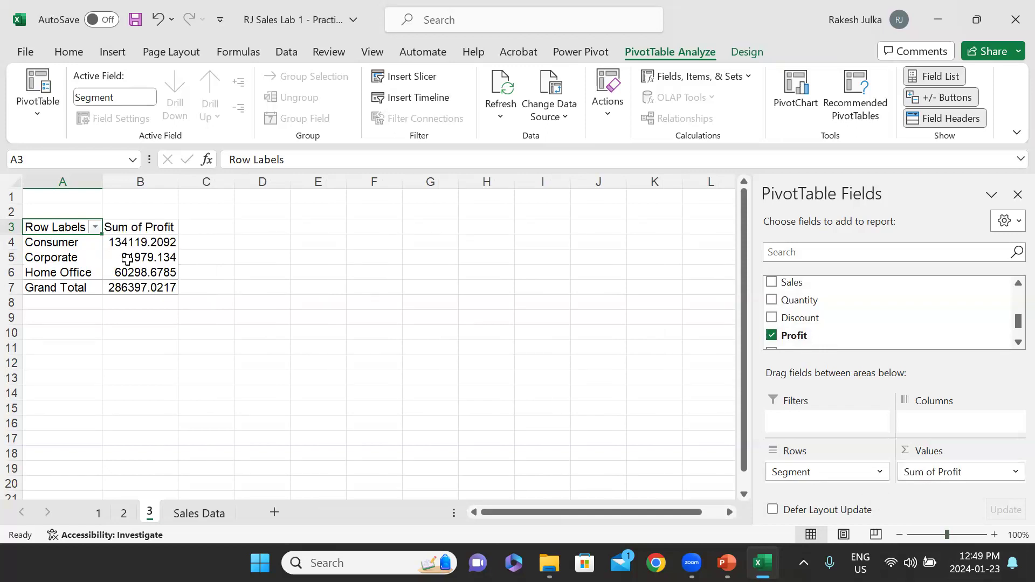
- Insert a pie chart of the profit by segment and place it to the right of the PivotTable
mouse_move(127, 260)
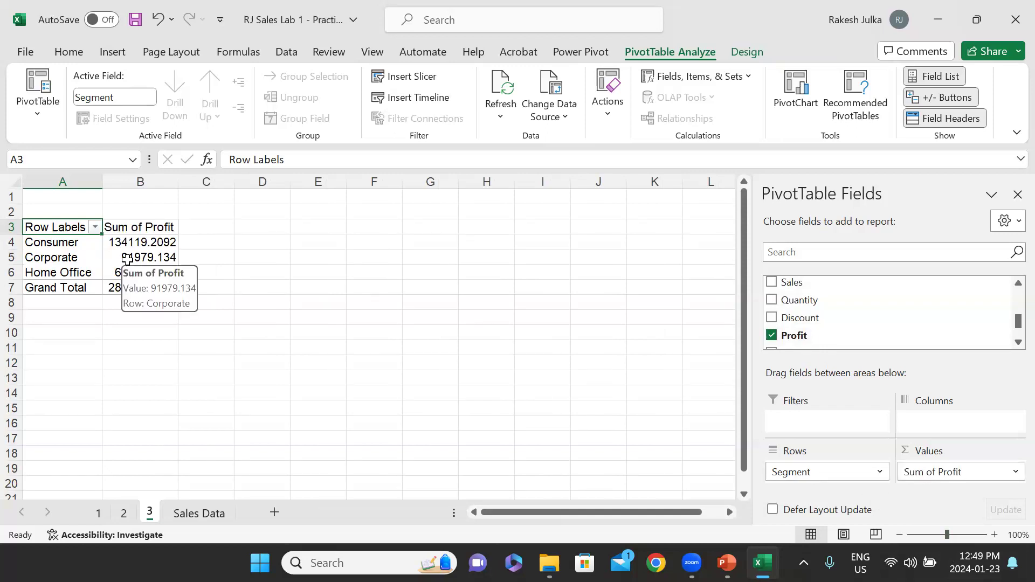
click(113, 52)
click(276, 96)
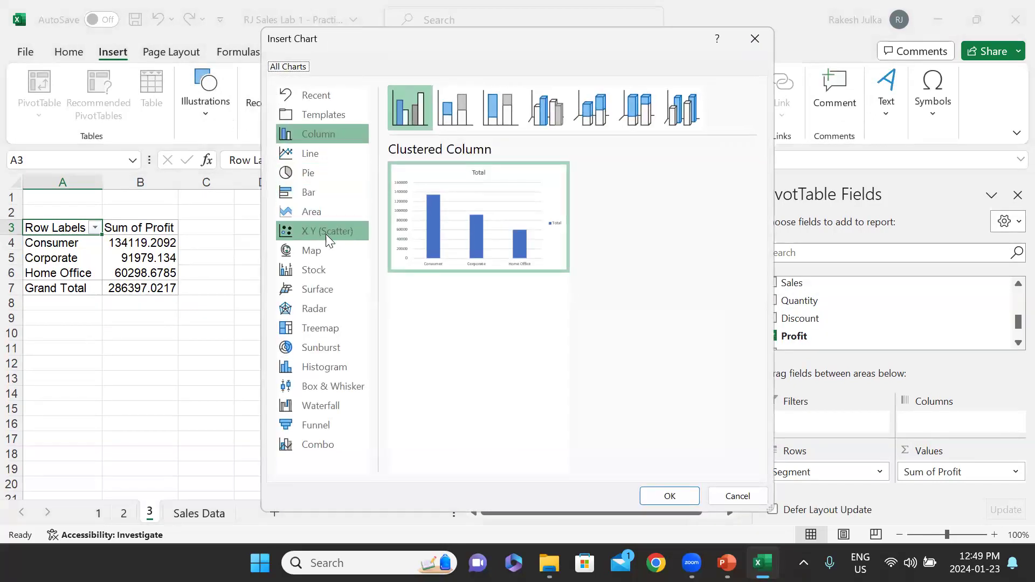
click(306, 168)
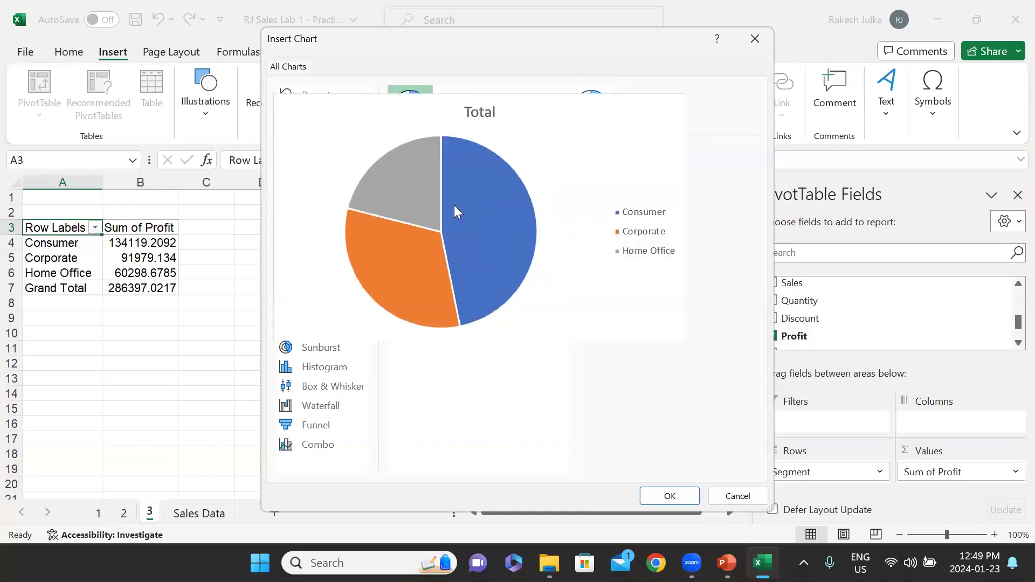
click(681, 493)
drag(503, 273, 568, 270)
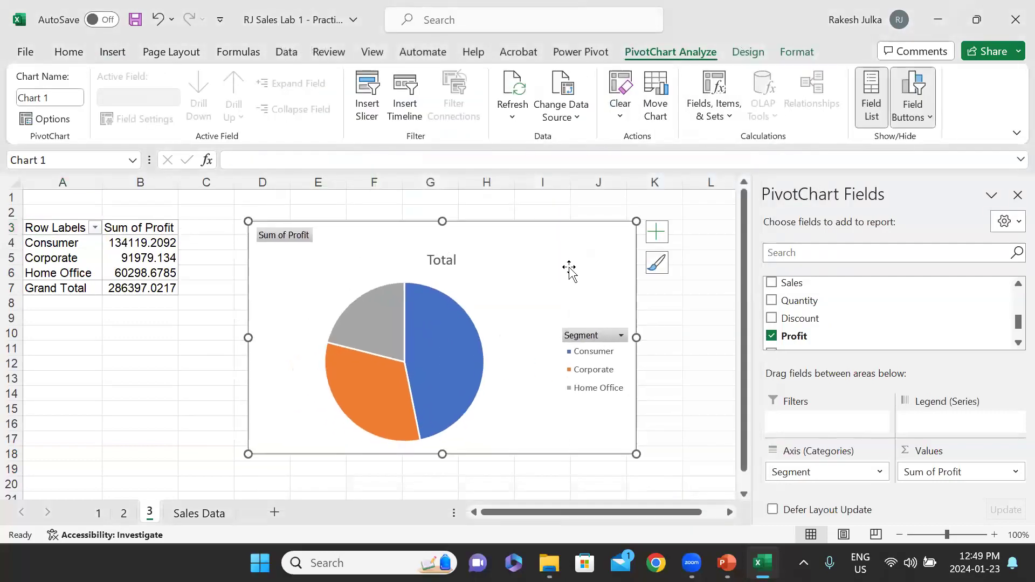
- Try hiding the pie chart's legend and chart title, turning each one back on
click(657, 232)
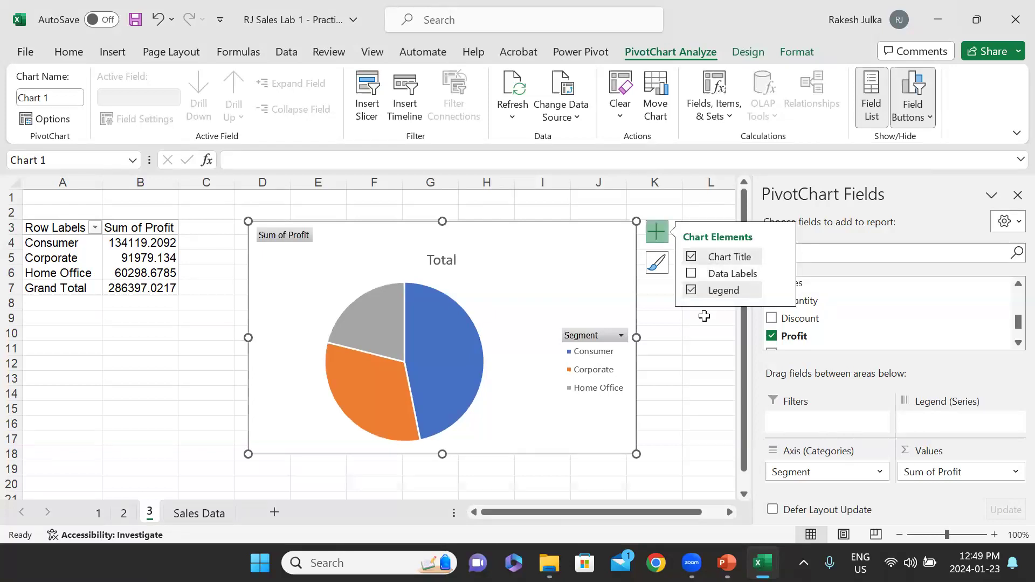
click(692, 291)
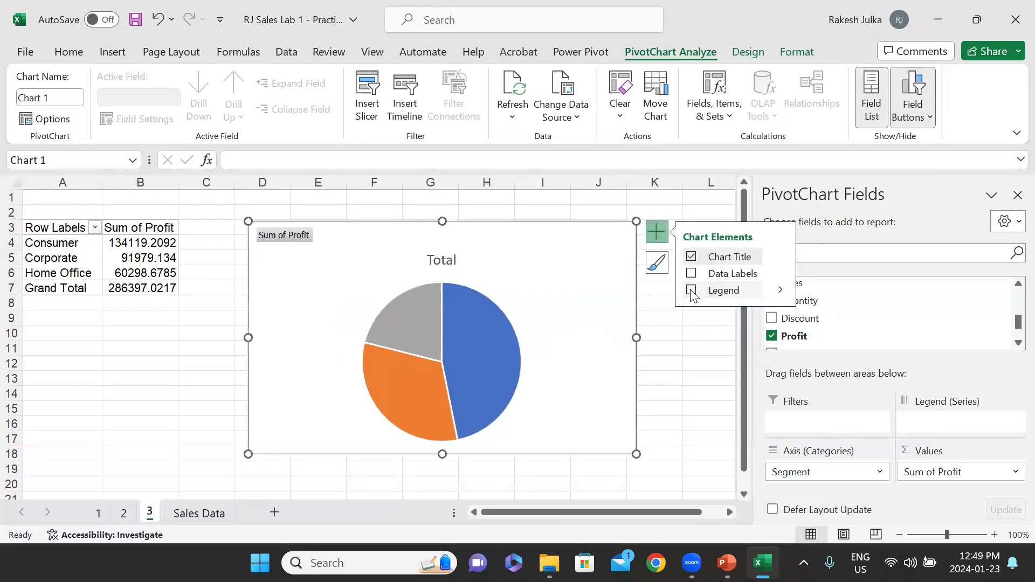
click(691, 291)
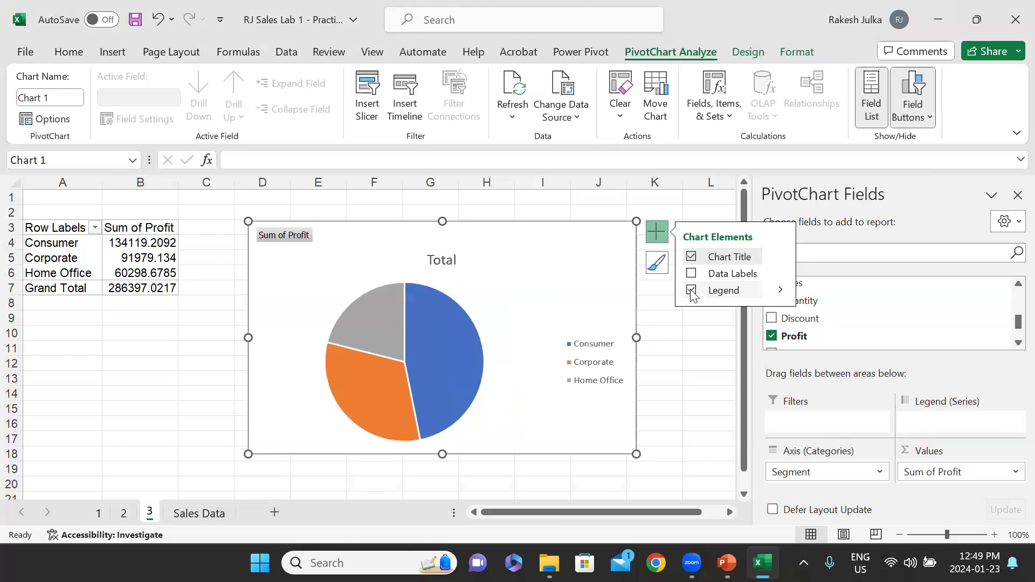
click(690, 256)
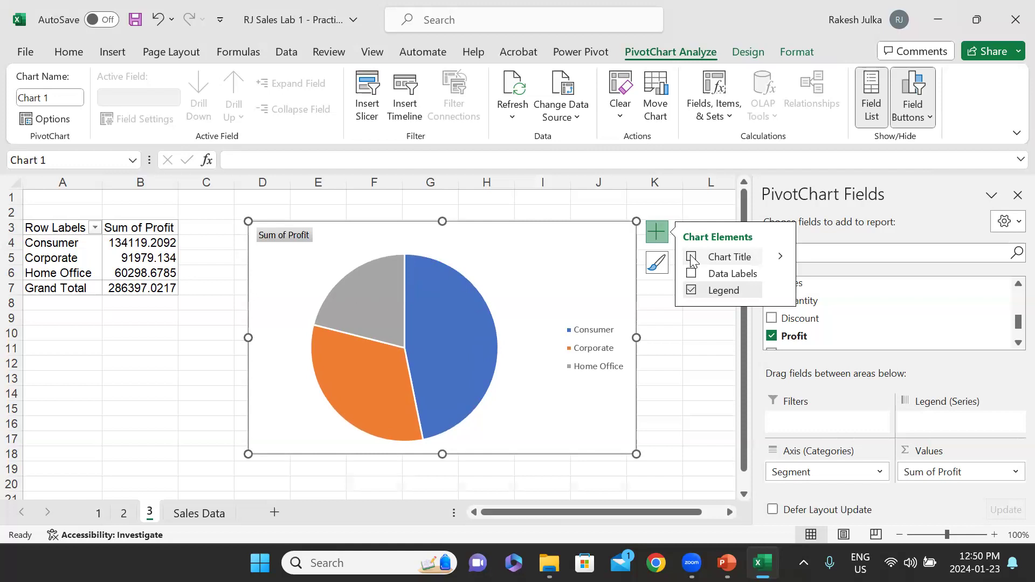
click(690, 255)
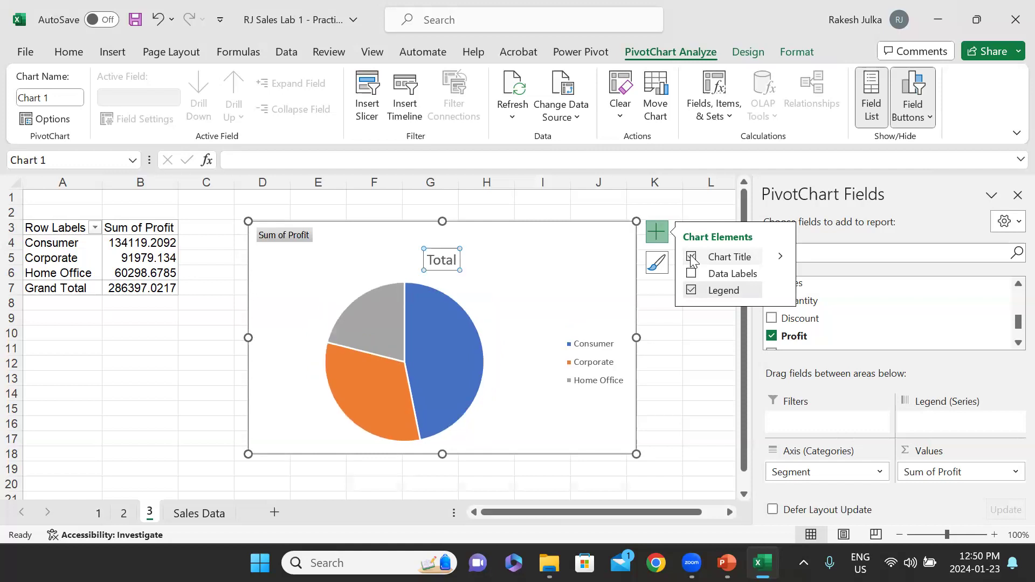
- Show data labels with the profit values on the pie slices, toggling them off and on again
click(691, 274)
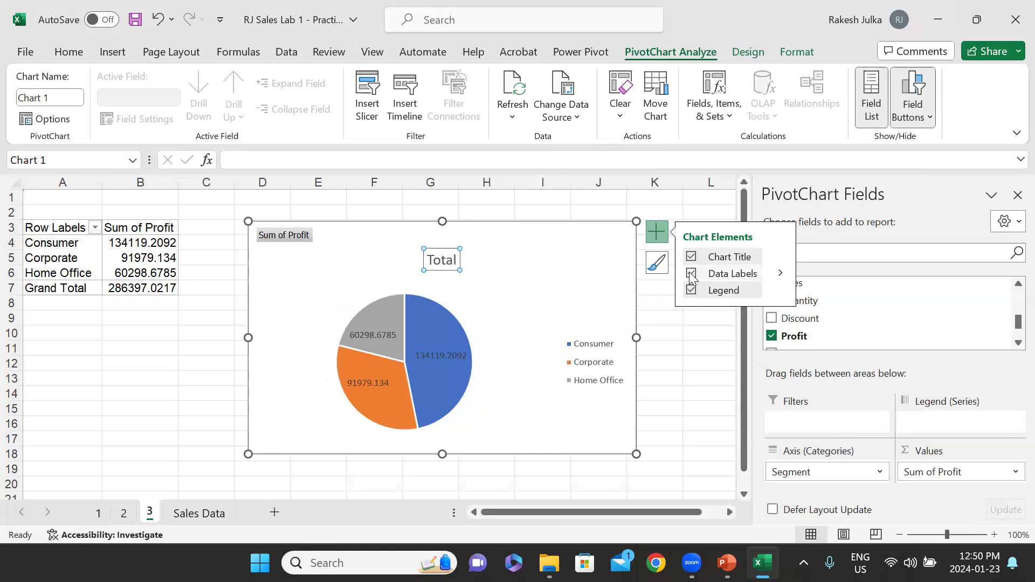
click(691, 273)
click(691, 274)
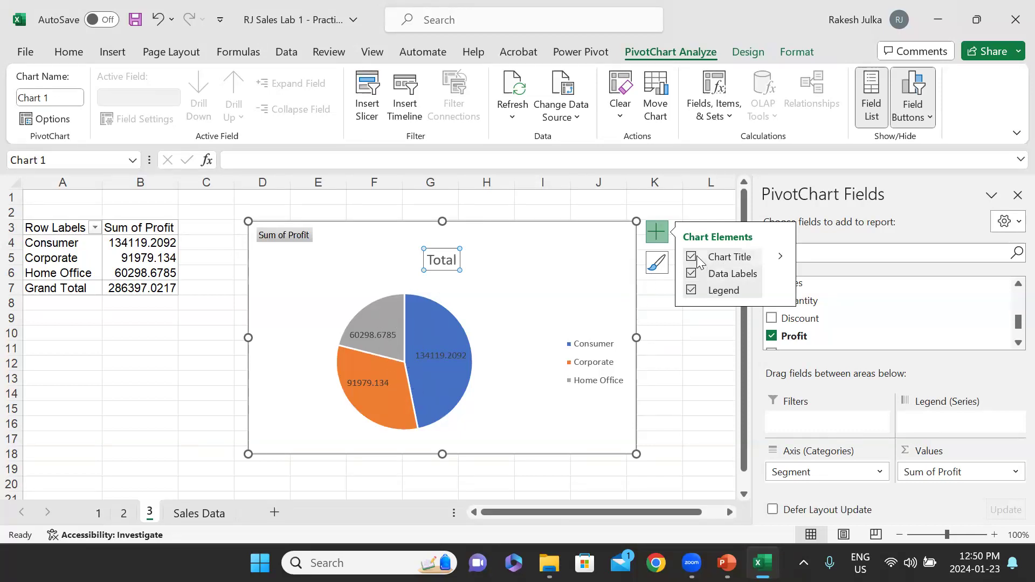
- Replace the pie chart's title with "Profit by Segment"
click(453, 260)
double_click(462, 260)
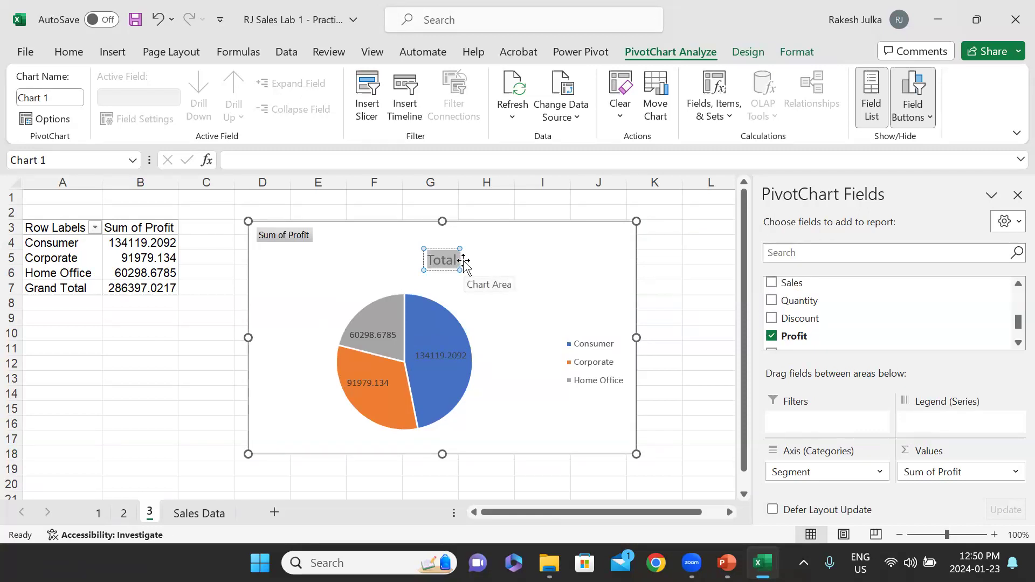
text(Pro)
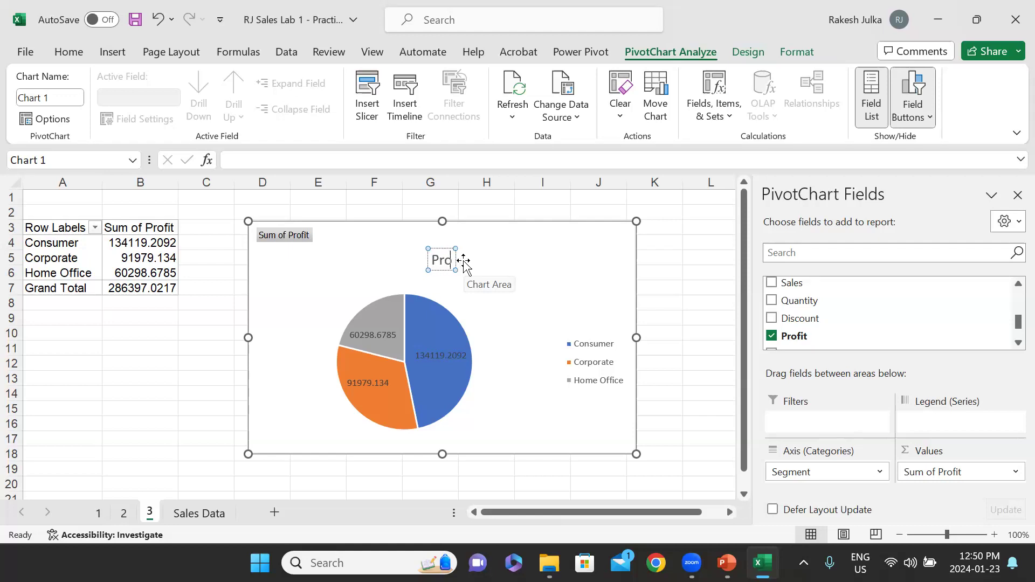
text(fit by)
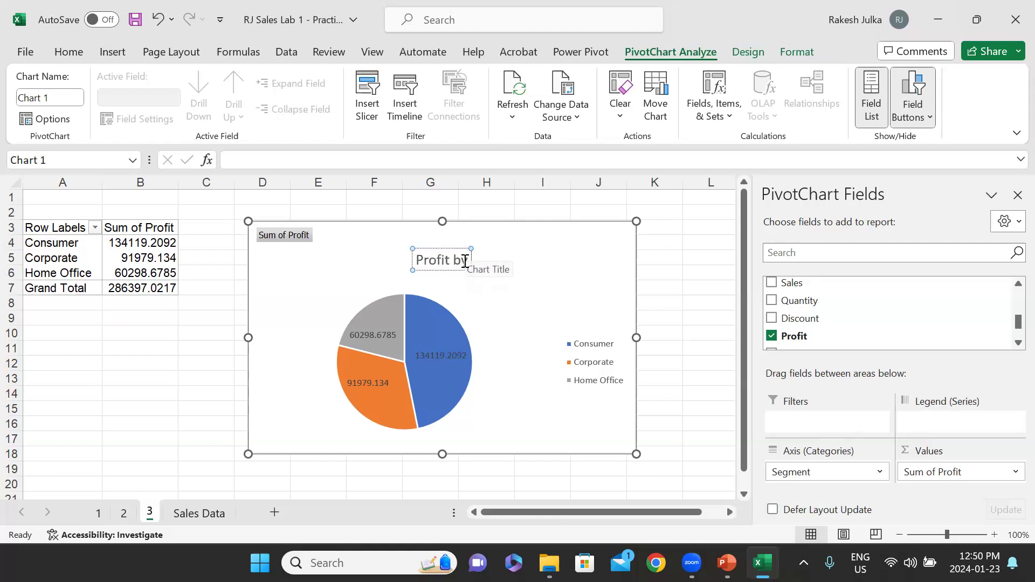
text( Segment)
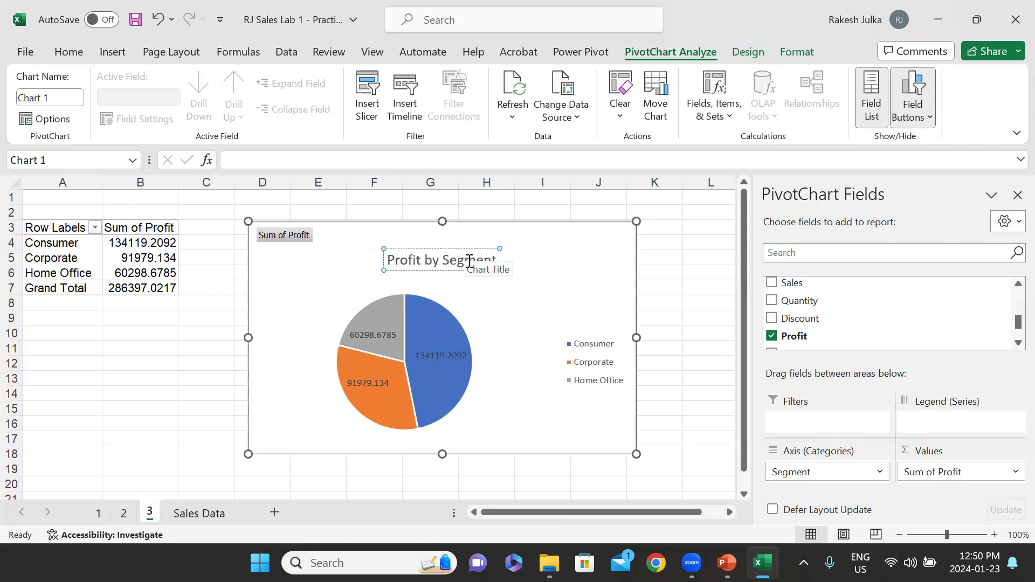
click(573, 274)
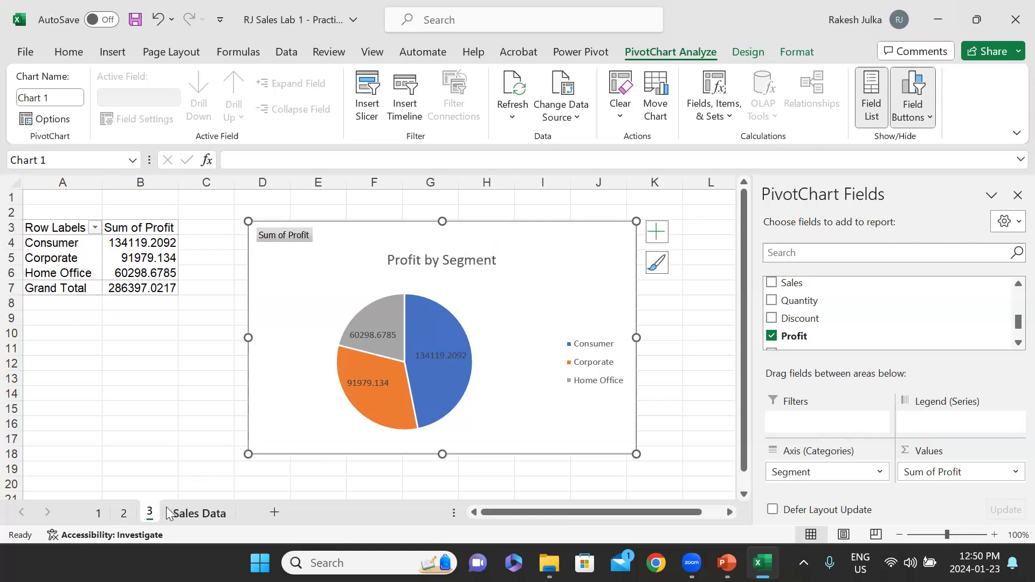
- Create another PivotTable from the Sales Data table on a new worksheet and rename that sheet 4
click(188, 515)
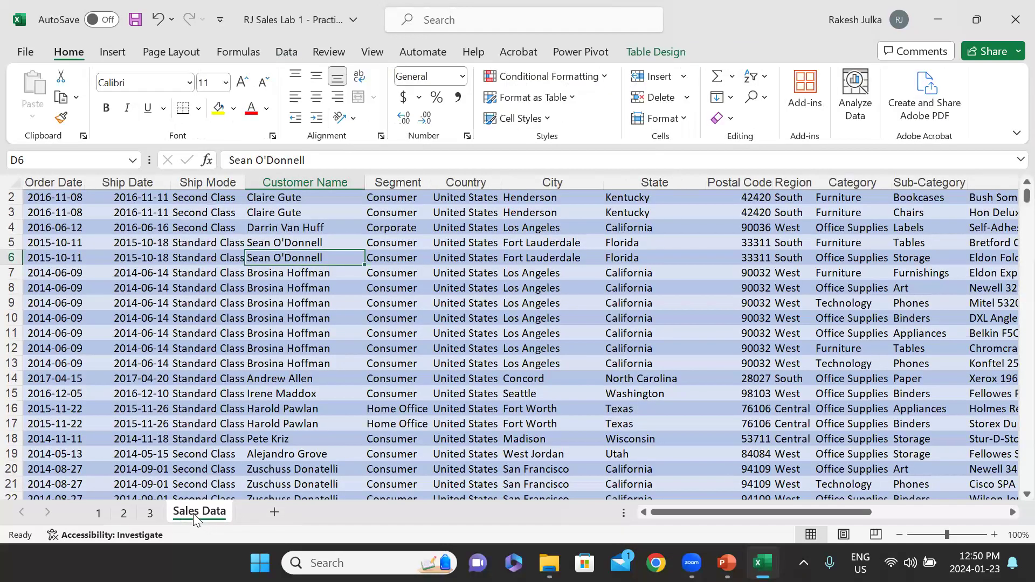
click(112, 52)
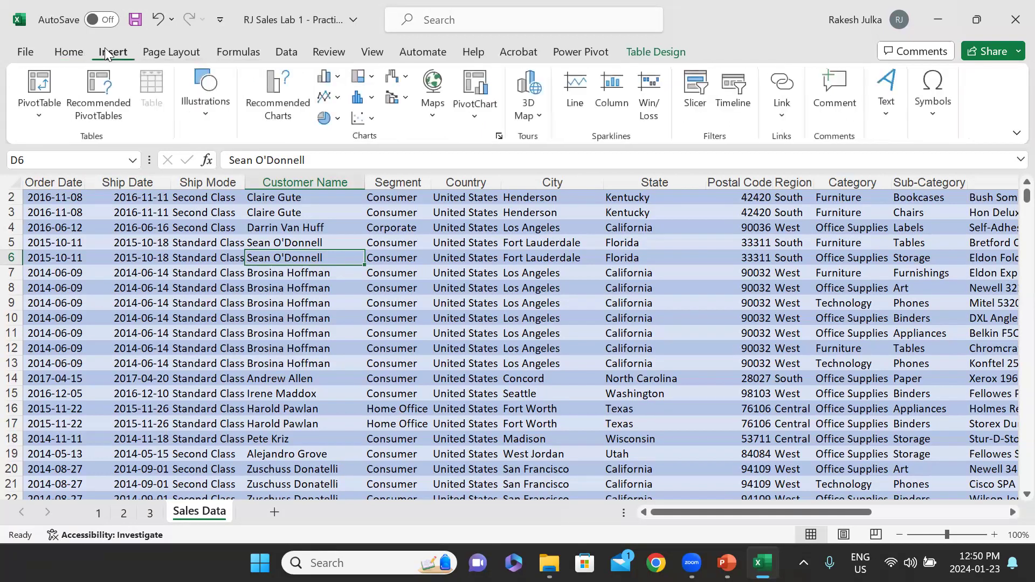
click(30, 89)
click(729, 425)
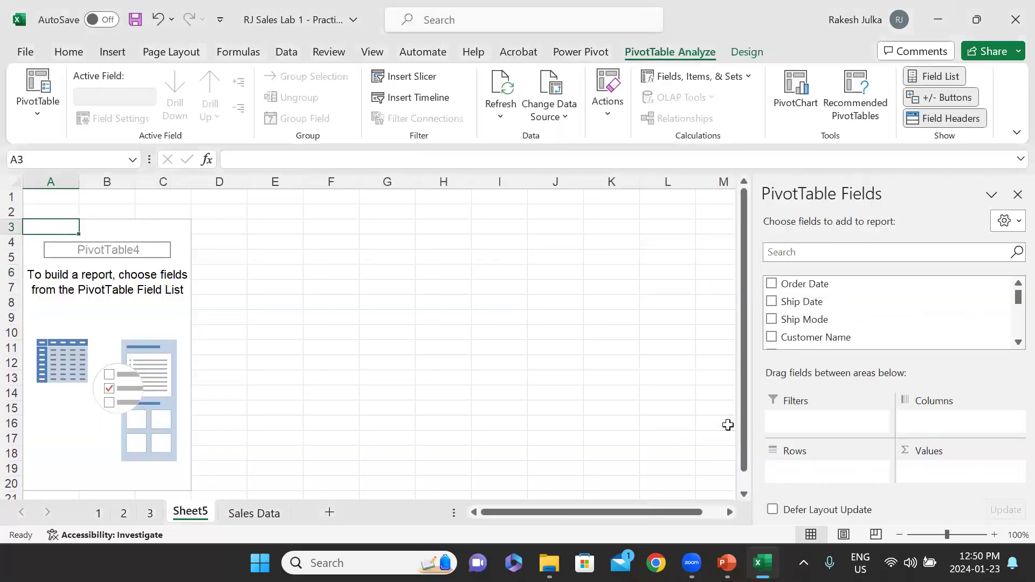
right_click(191, 510)
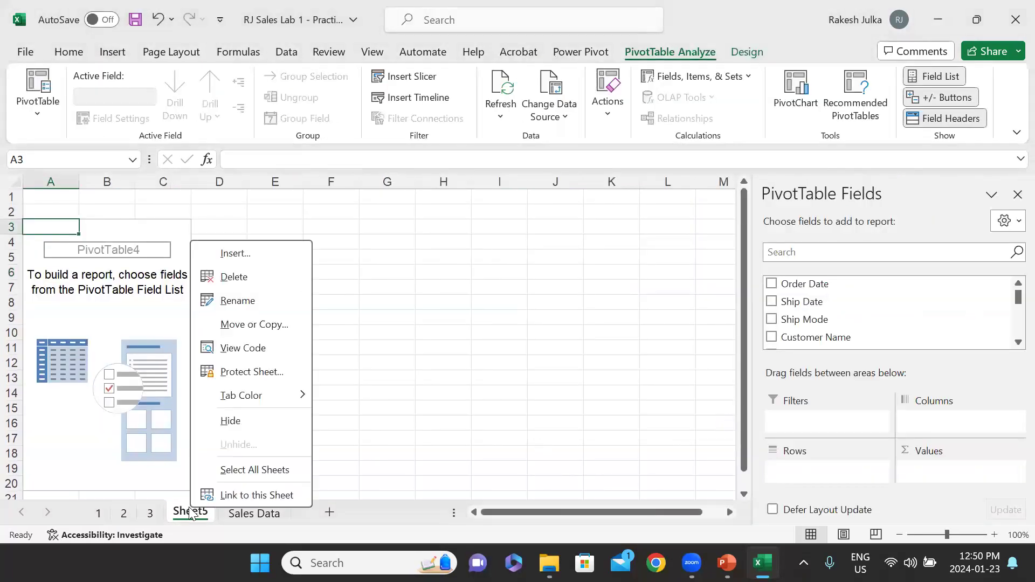
click(241, 299)
text(4)
key(Return)
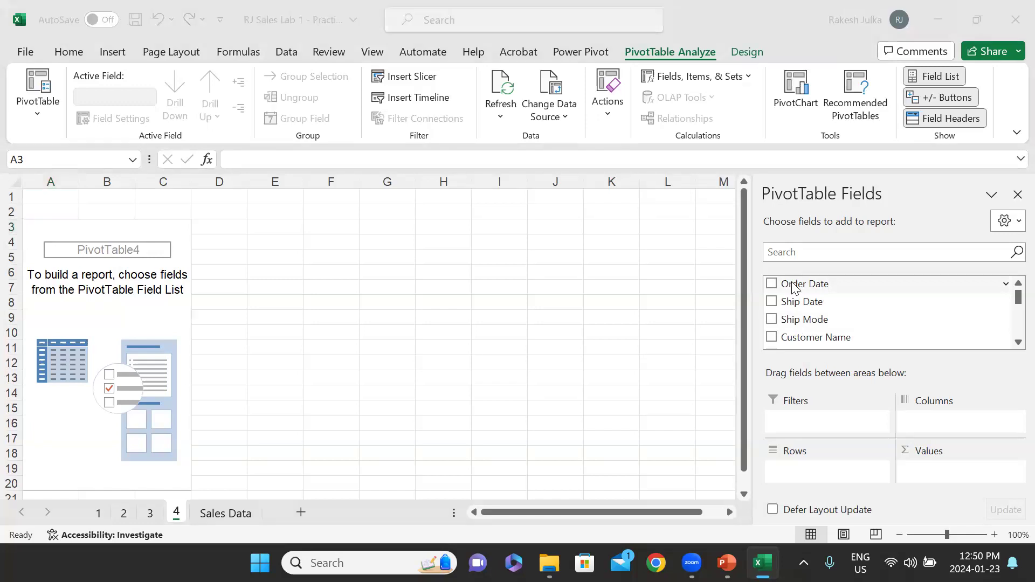
- Check the fourth task in the PowerPoint slide show and add Ship Mode, Sub-Category and Quantity to the PivotTable on sheet 4
key(alt+Tab)
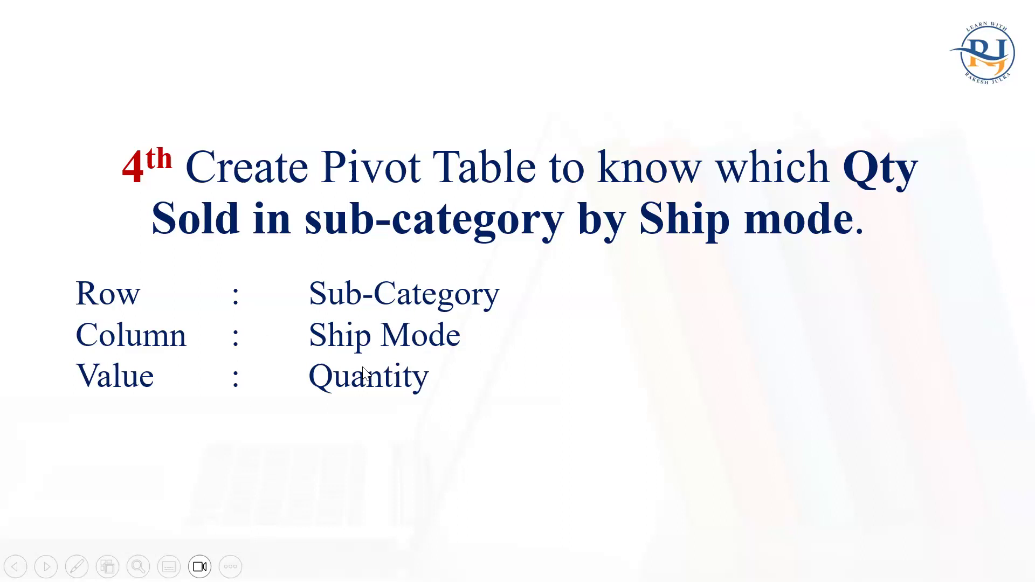
key(alt+Tab)
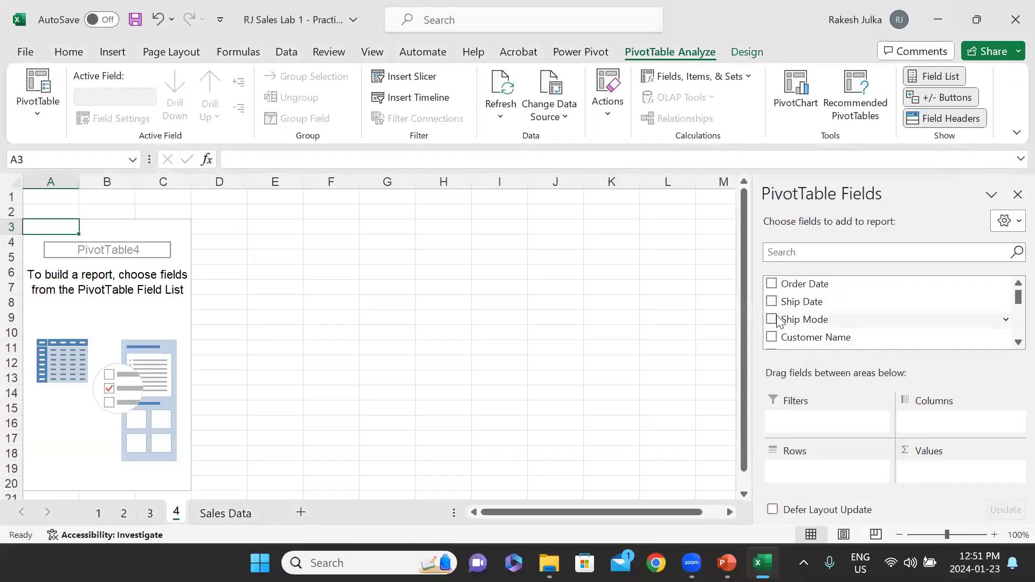
click(773, 318)
scroll(819, 321, down, 1)
scroll(820, 321, down, 3)
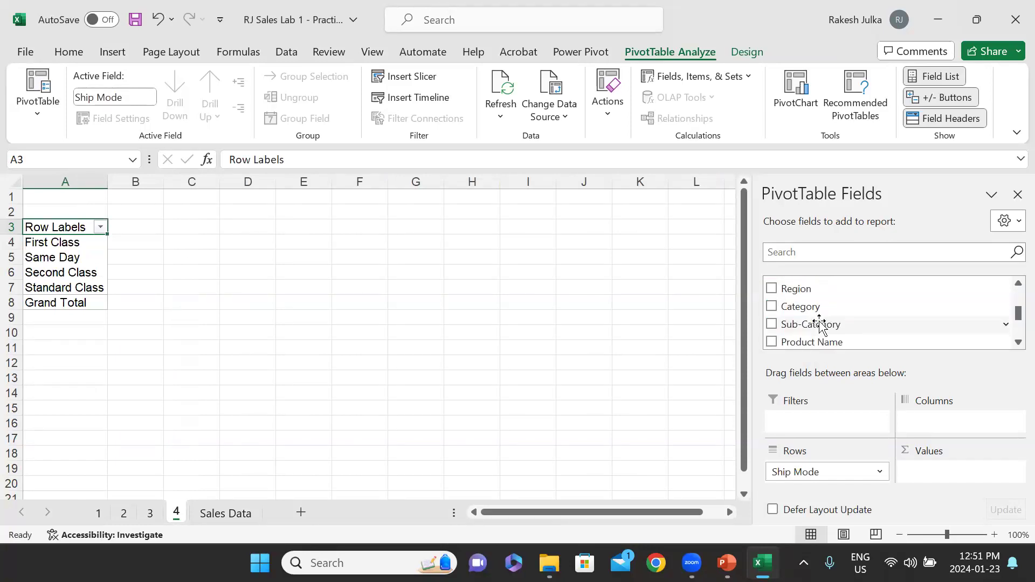
click(772, 324)
scroll(781, 326, down, 1)
click(772, 339)
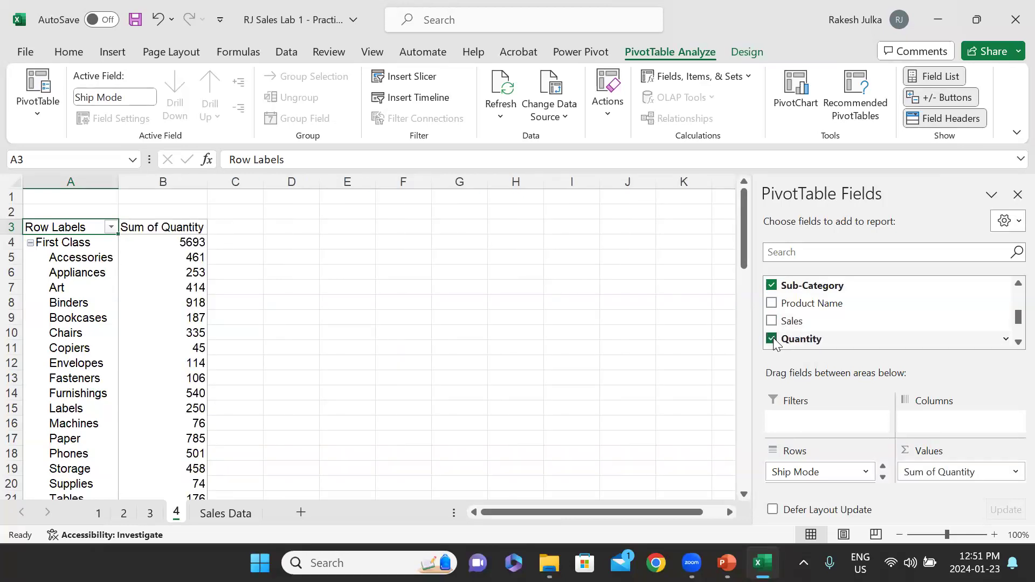
- Arrange the PivotTable with Sub-Category in the rows and Ship Mode in the columns, and look over the table
scroll(807, 315, up, 2)
scroll(807, 315, up, 2)
scroll(814, 318, down, 1)
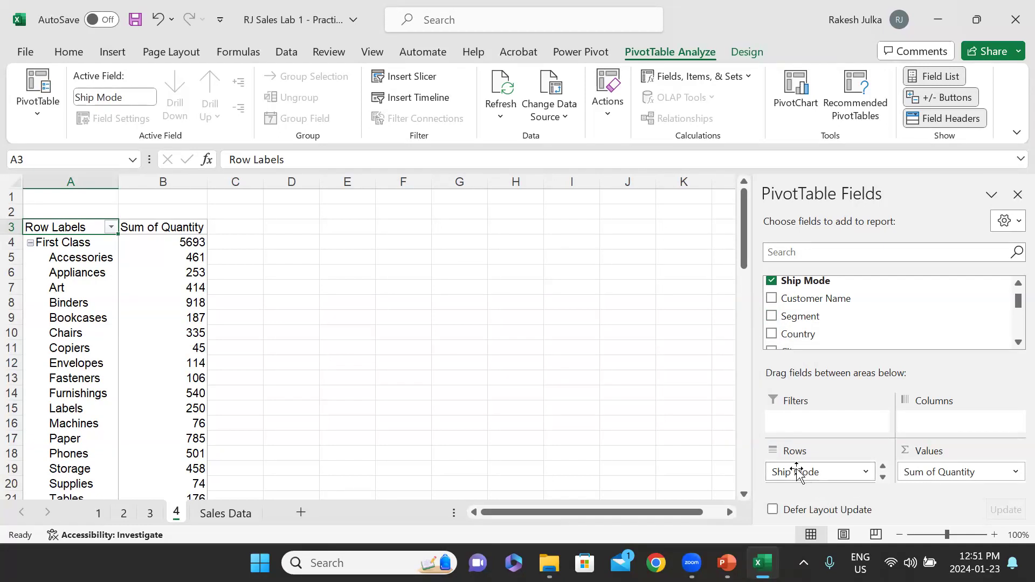
click(883, 477)
drag(822, 481, 944, 427)
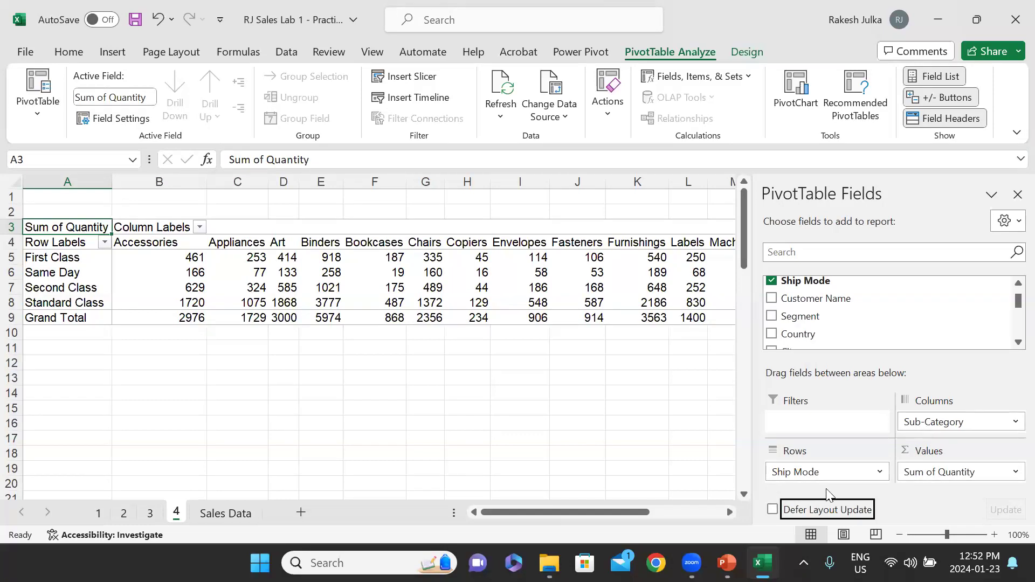
mouse_move(825, 472)
mouse_down()
mouse_move(892, 442)
mouse_move(960, 431)
mouse_move(863, 464)
mouse_move(851, 486)
mouse_move(835, 475)
mouse_up()
click(1018, 427)
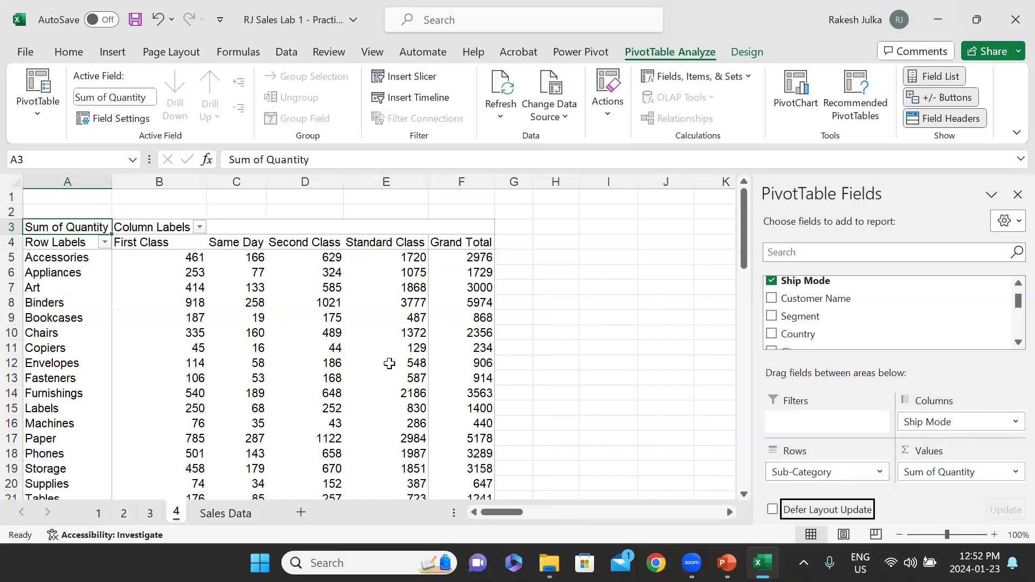
scroll(273, 423, down, 4)
scroll(275, 420, up, 3)
scroll(275, 421, up, 1)
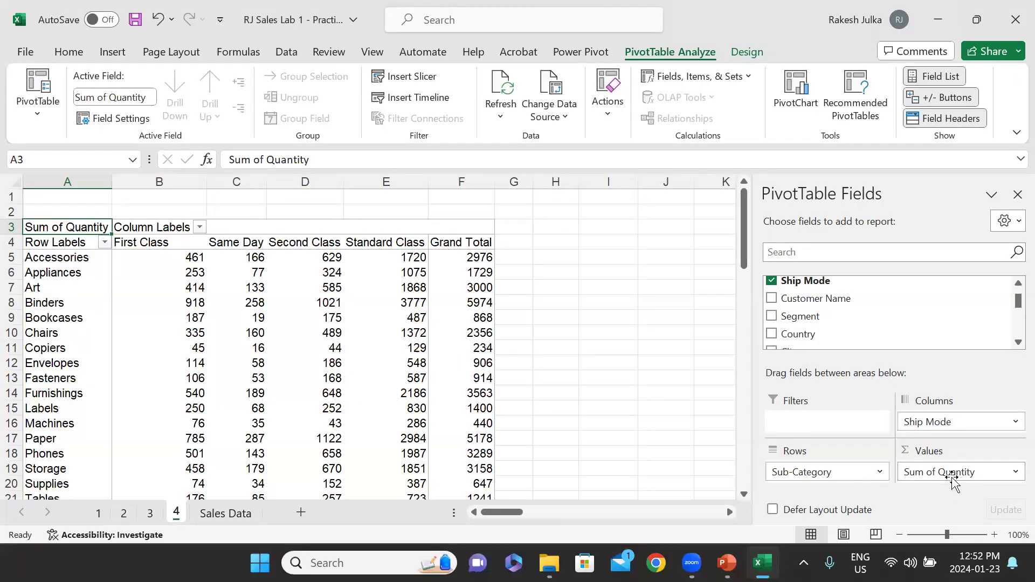
- Compare the line chart variants with markers and insert a Line with Markers chart from the sheet 4 PivotTable
mouse_move(416, 361)
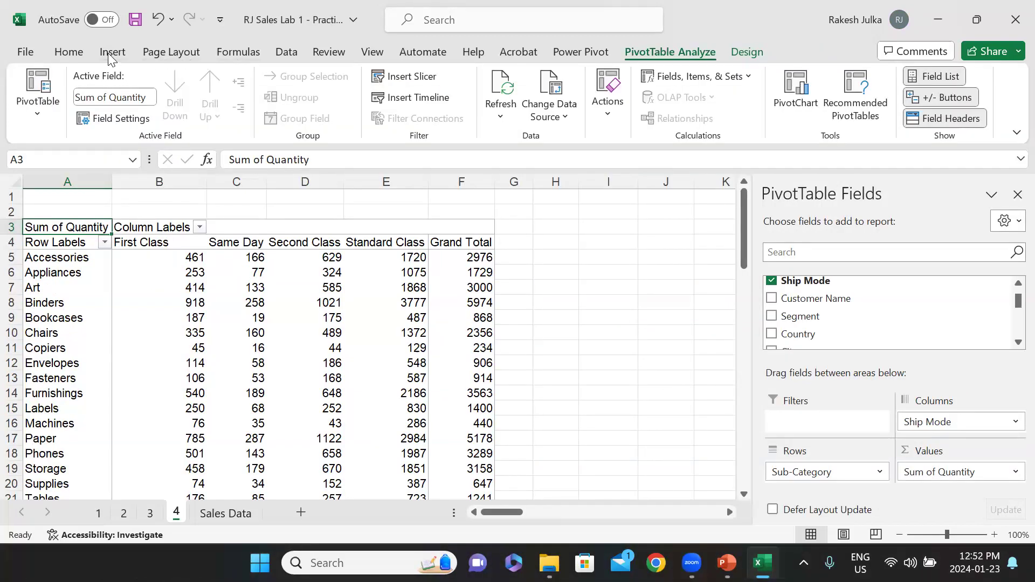
click(112, 53)
click(279, 96)
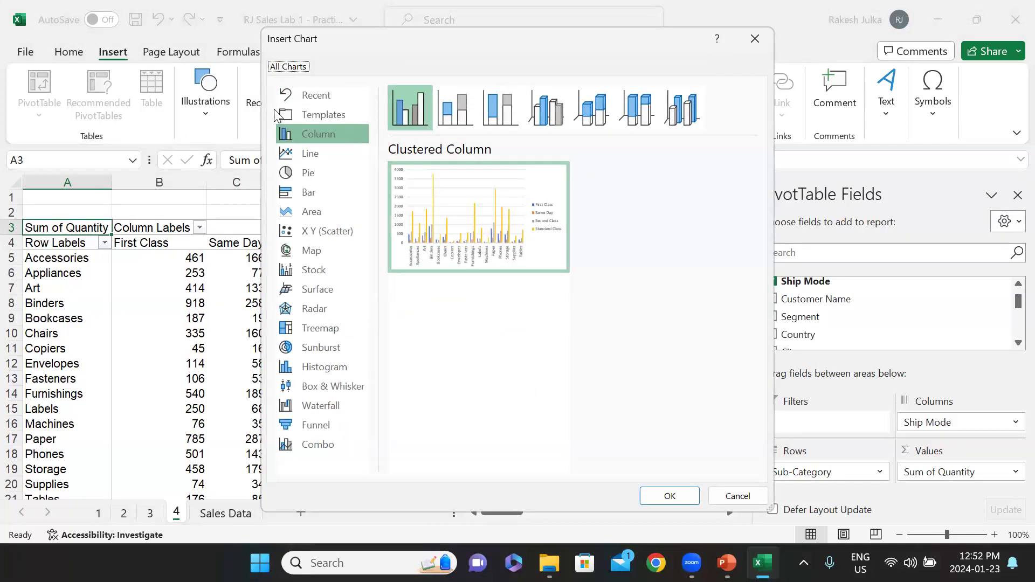
click(312, 155)
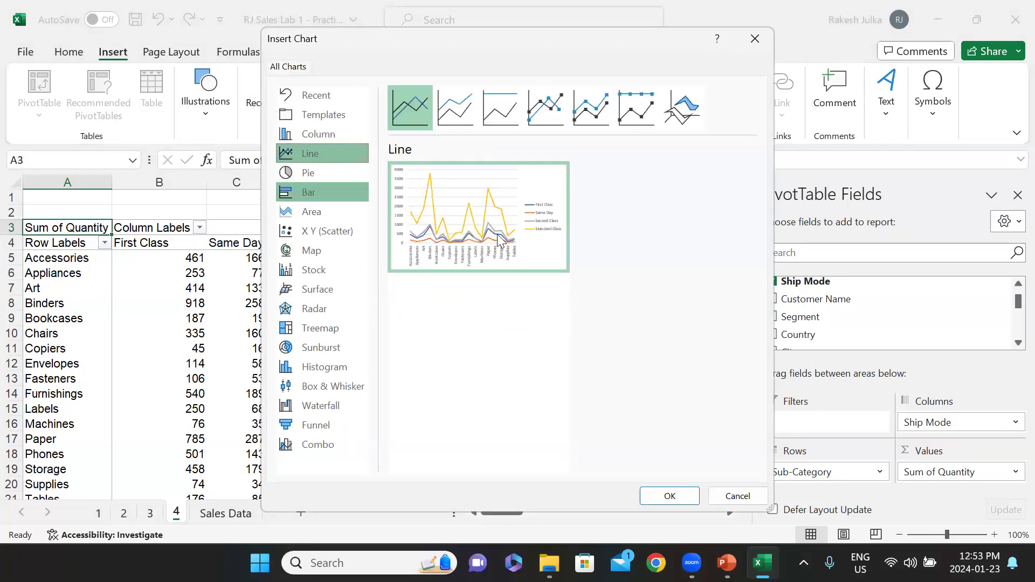
mouse_move(502, 256)
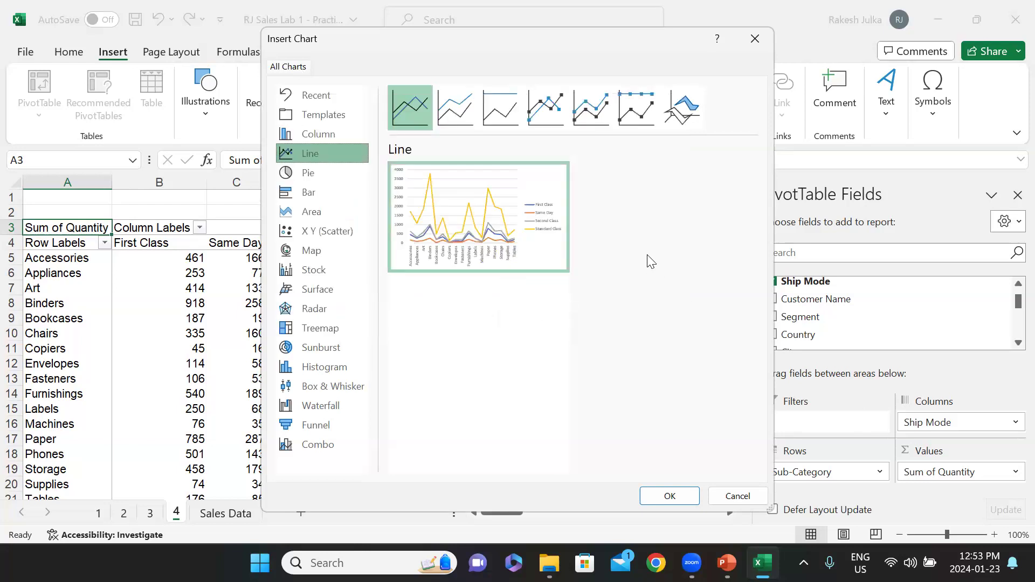
click(566, 116)
click(593, 110)
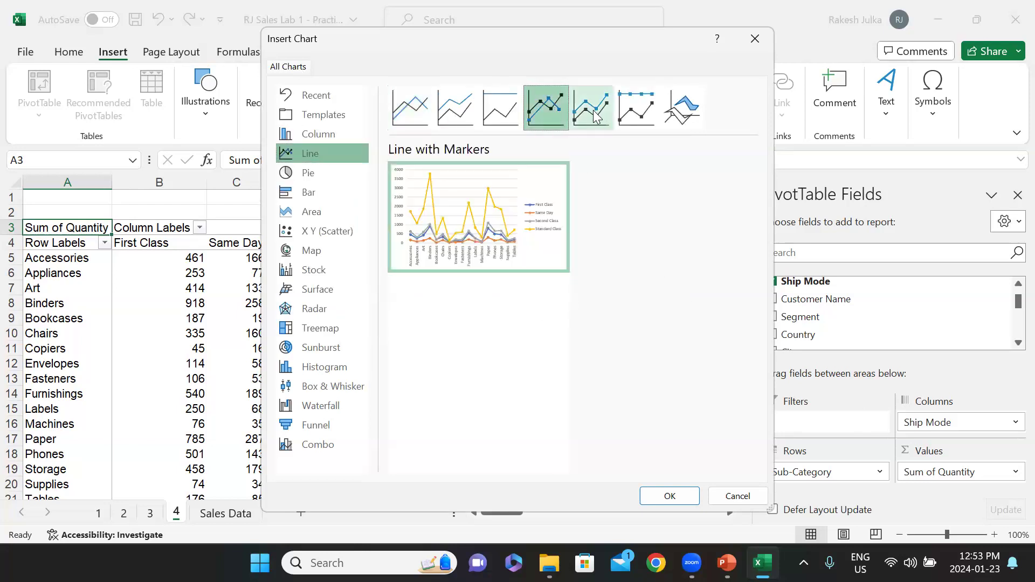
click(638, 105)
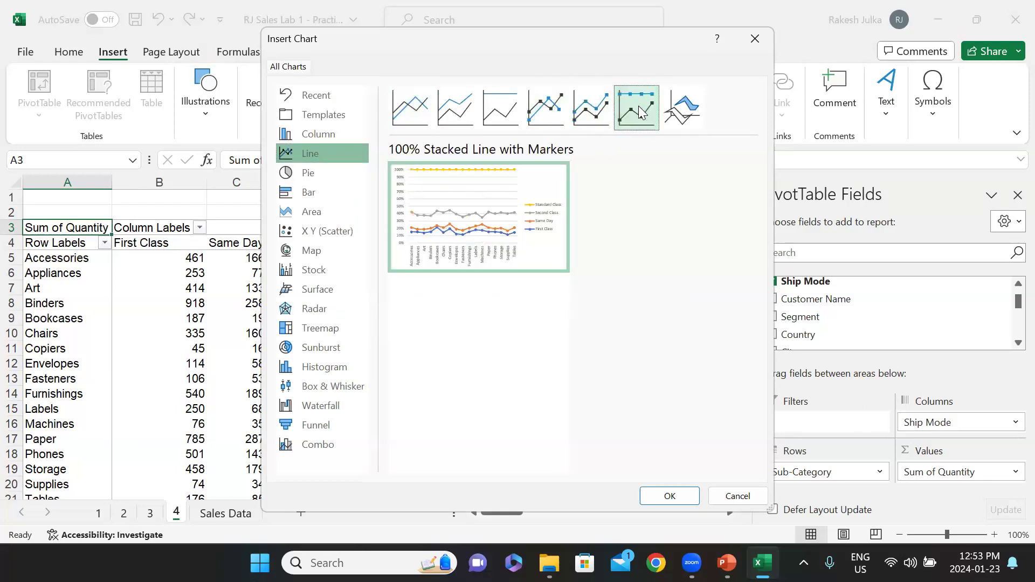
click(585, 111)
click(544, 116)
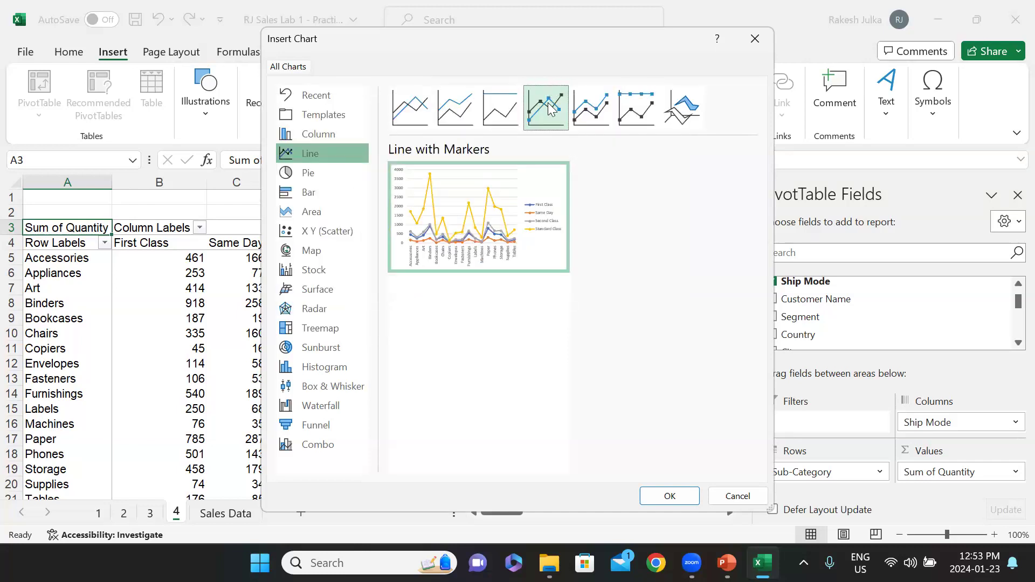
click(587, 105)
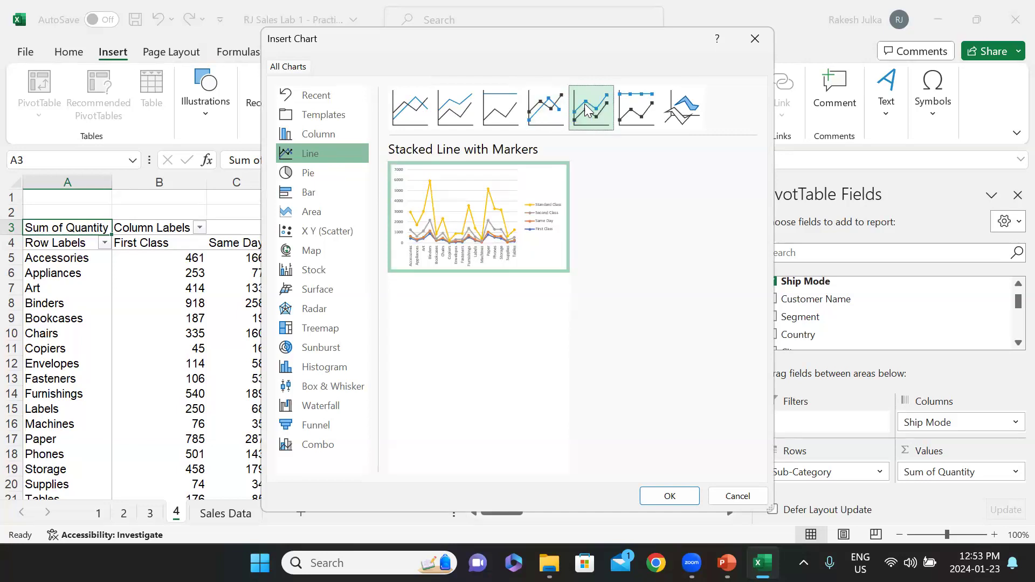
click(540, 111)
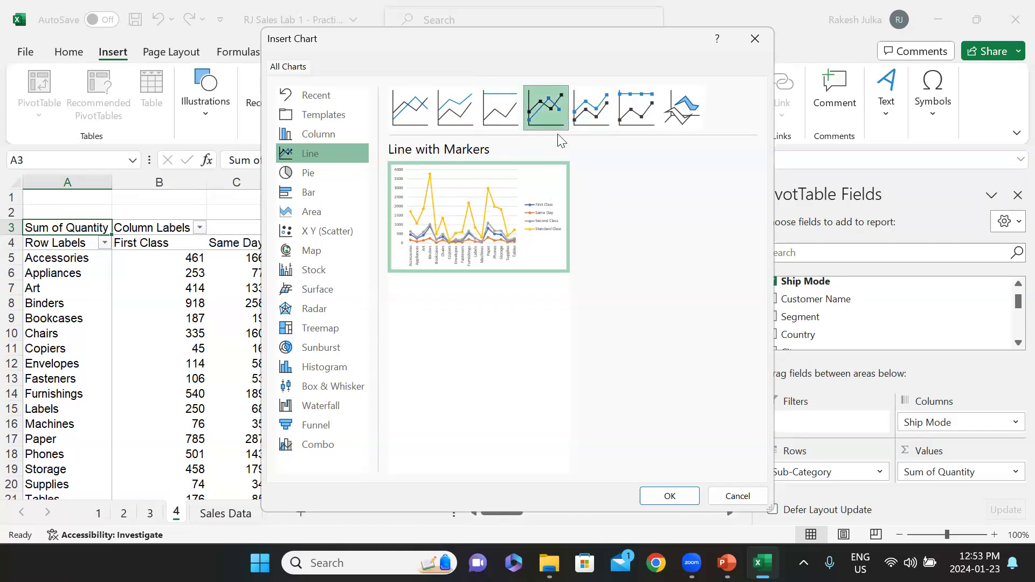
click(667, 493)
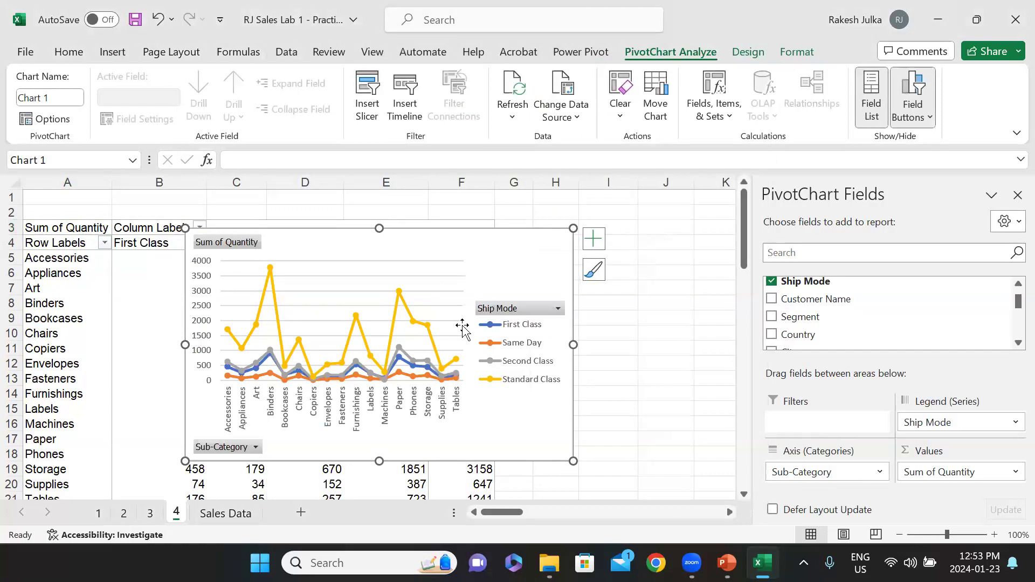
- Undo an accidental shift of the chart's plot area and move the whole line chart clear of the PivotTable, beside it
scroll(469, 322, down, 1)
drag(370, 290, 557, 316)
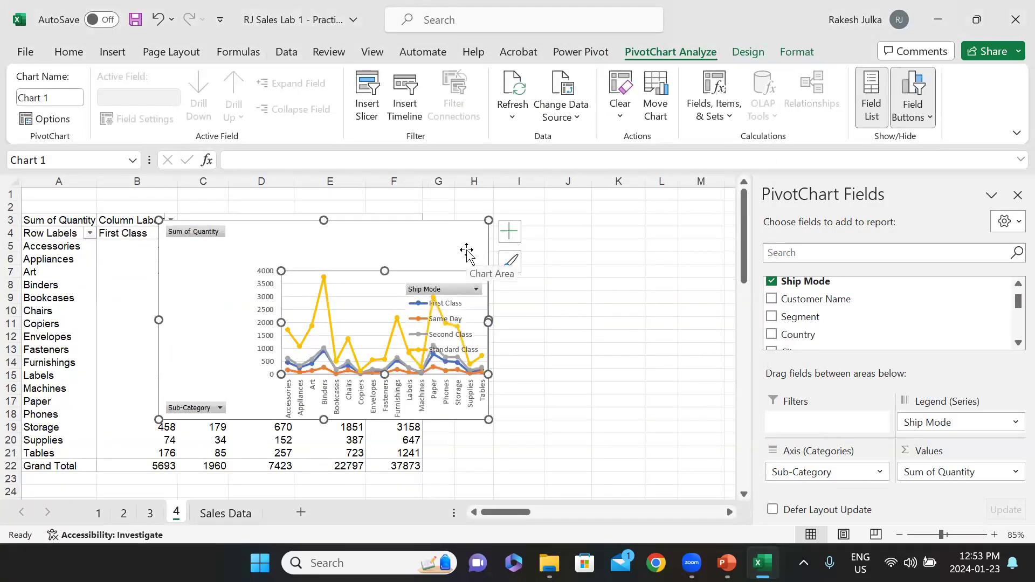
key(ctrl+z)
drag(495, 274, 693, 241)
click(570, 466)
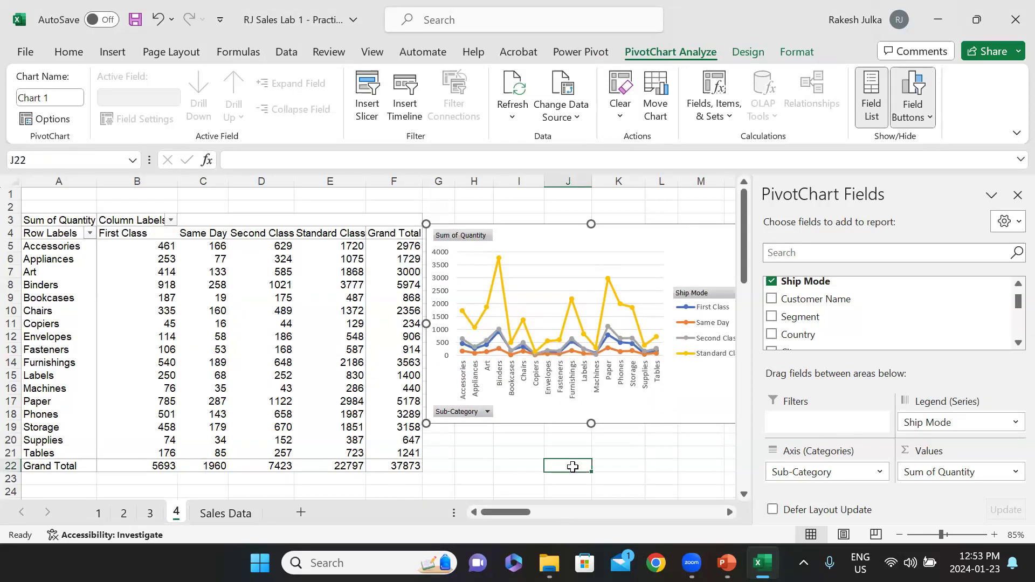
click(591, 271)
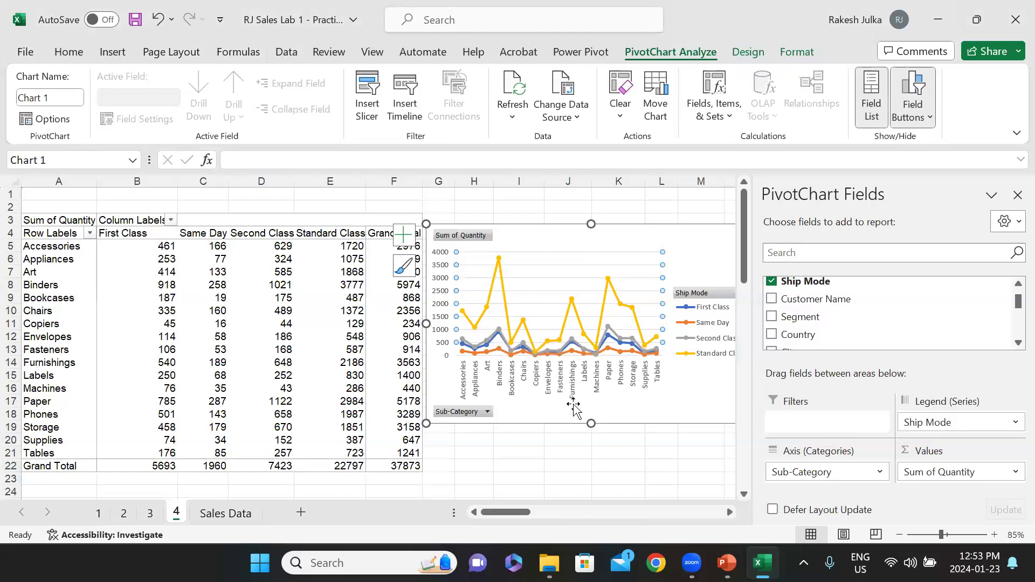
click(630, 464)
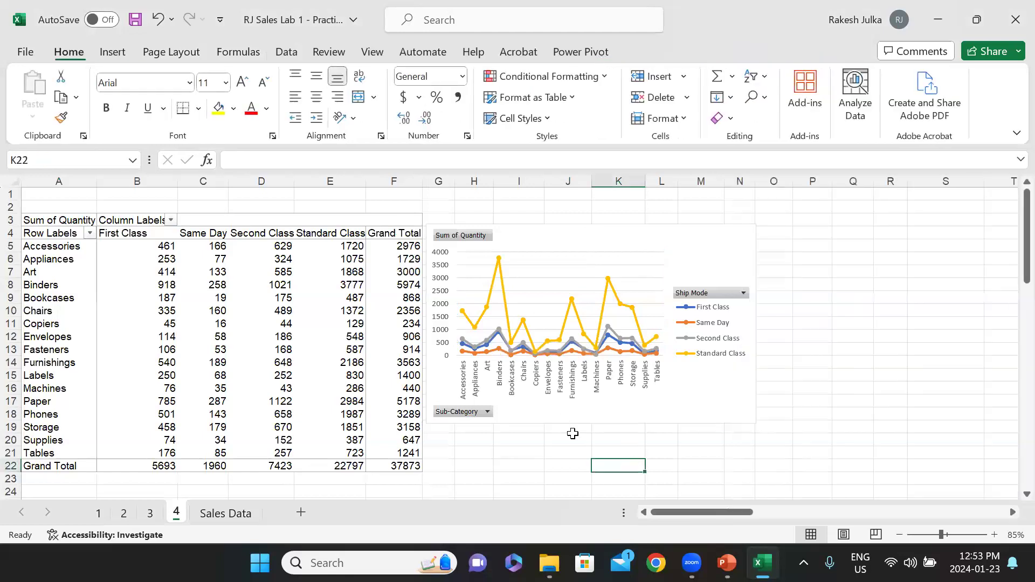
click(386, 321)
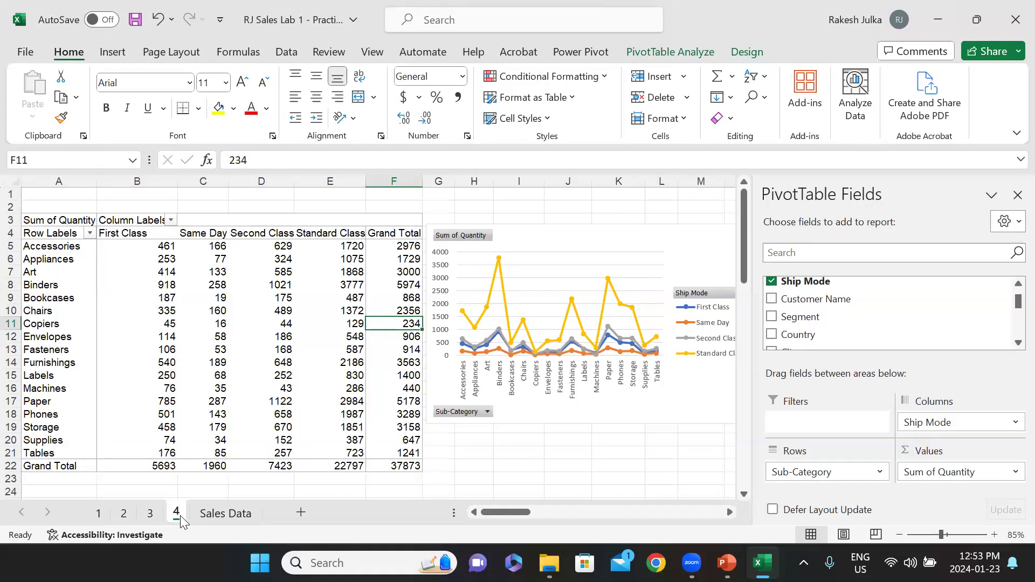
- Create another PivotTable from the Sales Data table on a new worksheet and rename that sheet 5
click(222, 512)
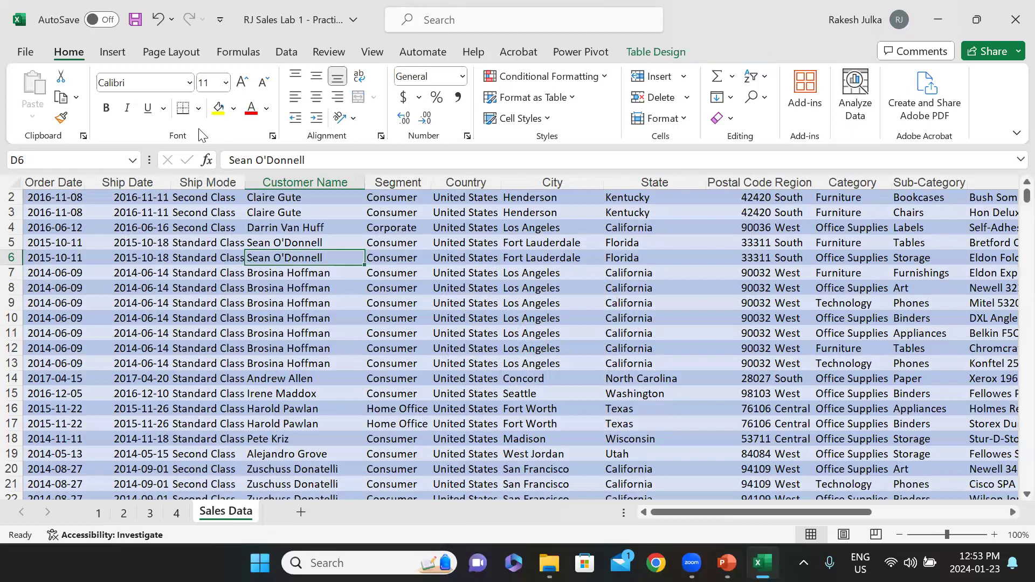
click(114, 52)
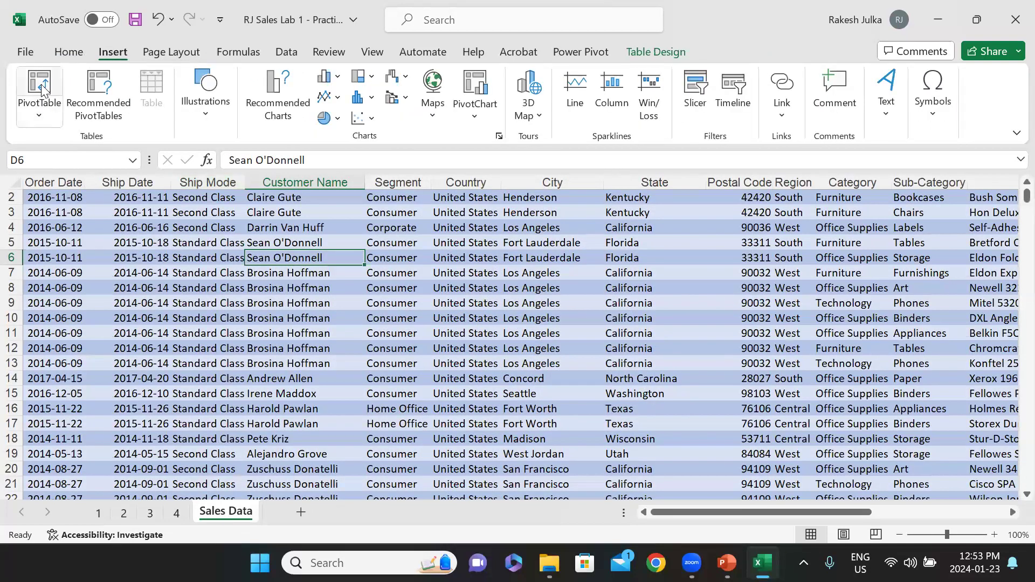
click(41, 84)
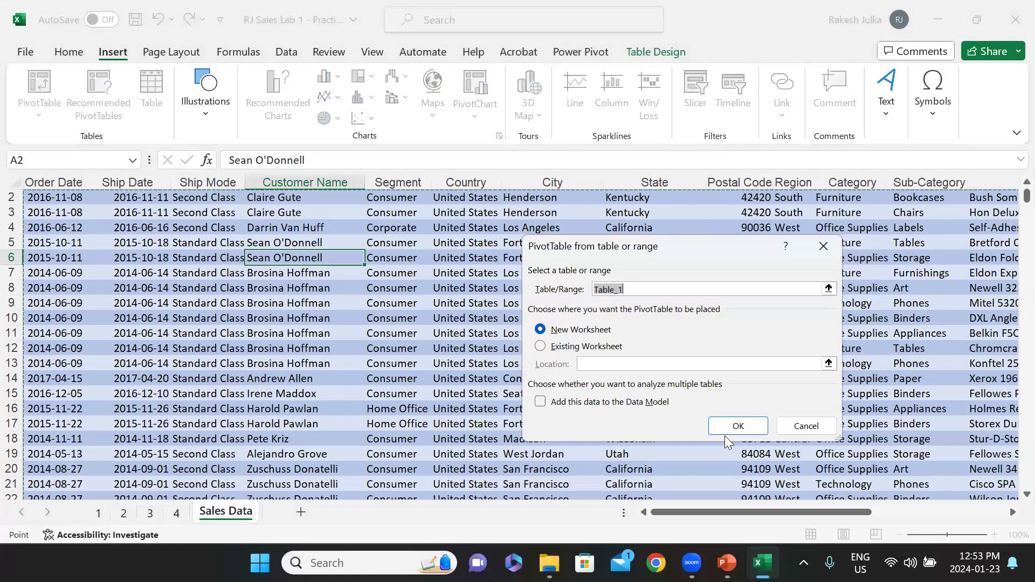
click(738, 425)
right_click(217, 513)
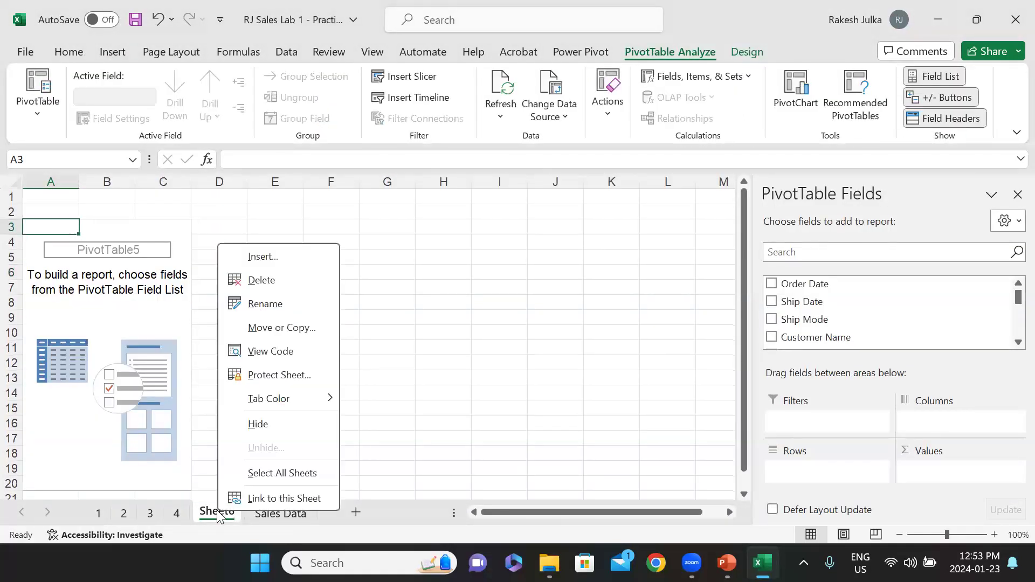
click(264, 305)
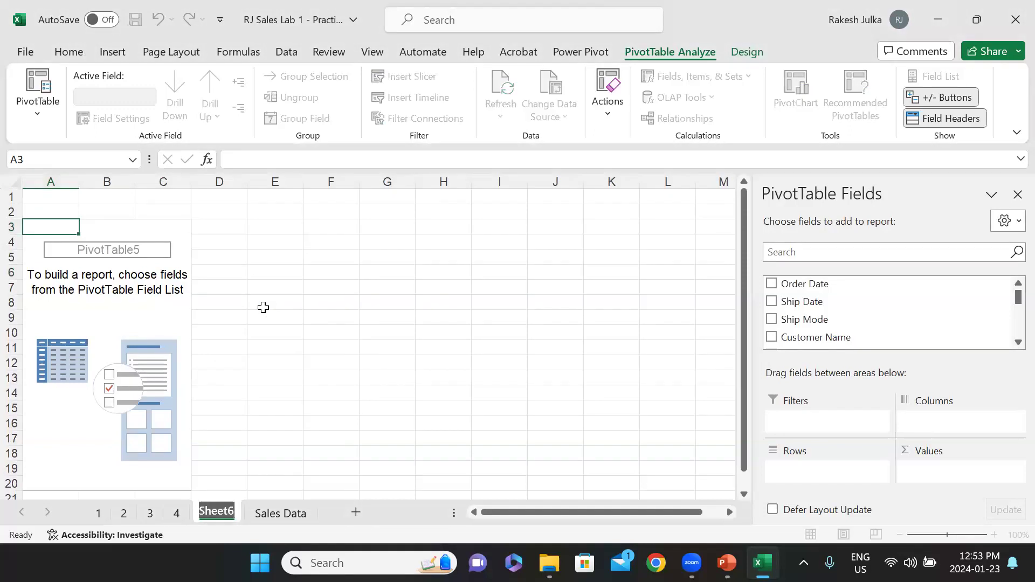
text(5)
key(Return)
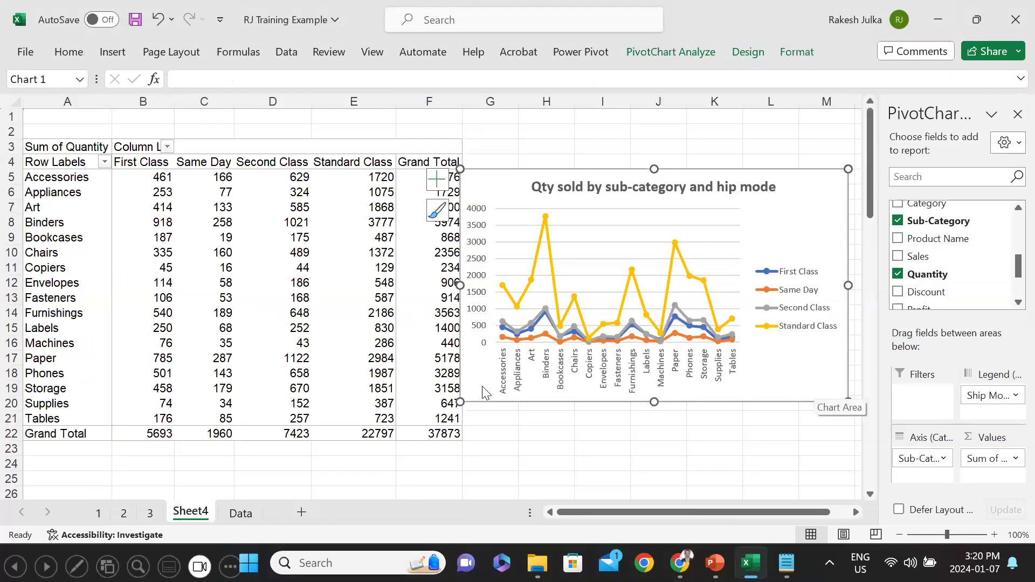
- Check the fifth task in the PowerPoint slide show and add Country and State as row fields to the PivotTable on sheet 5
key(alt+Tab)
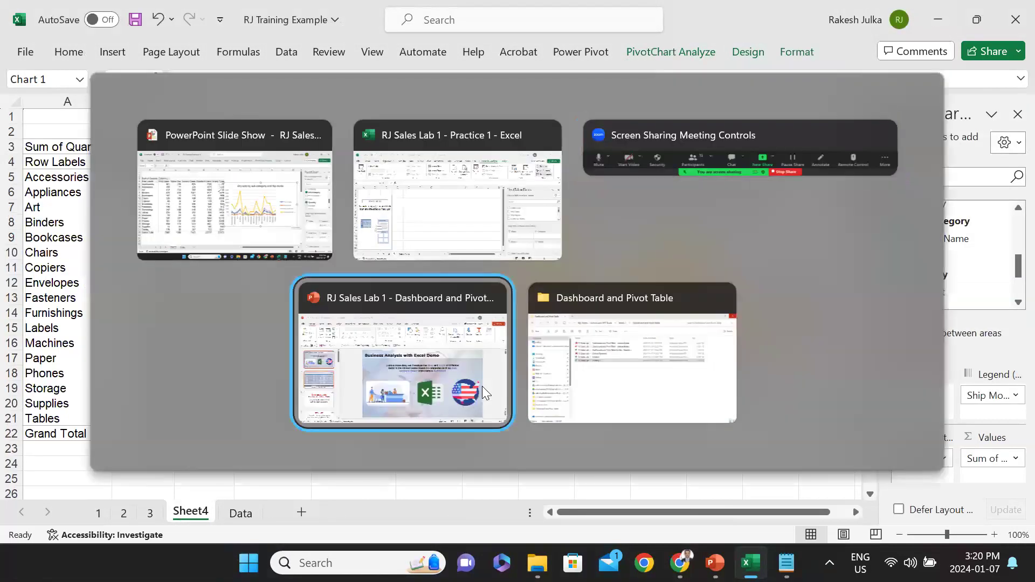
key(alt+Tab)
key(alt+Tab)
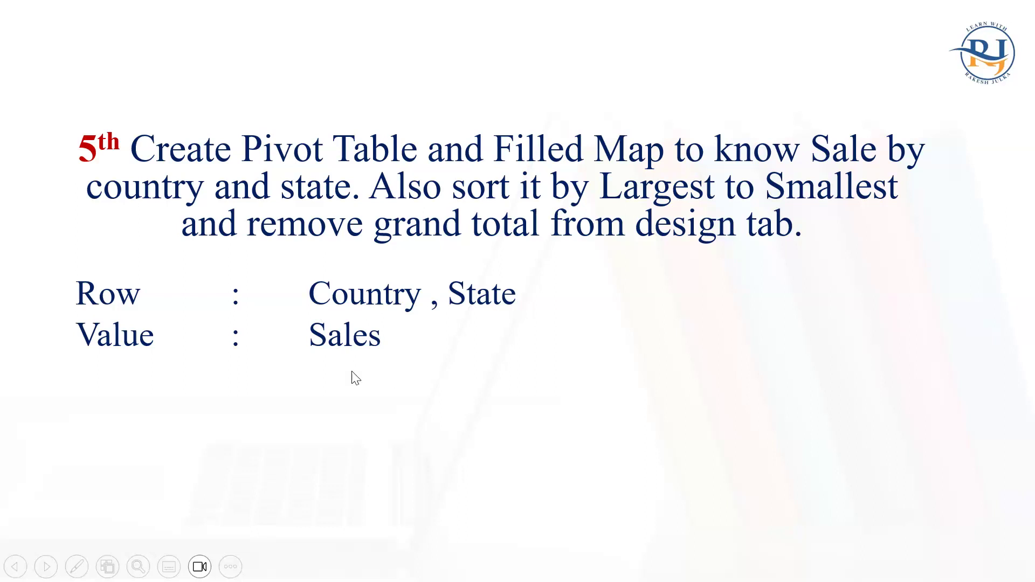
key(alt+Tab)
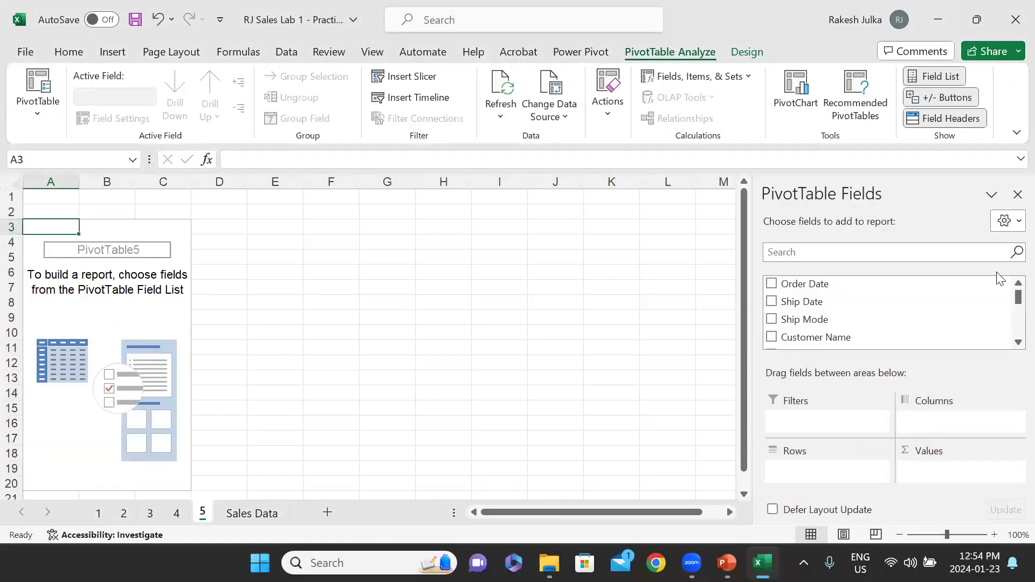
scroll(784, 318, down, 7)
scroll(798, 321, up, 7)
scroll(808, 318, down, 1)
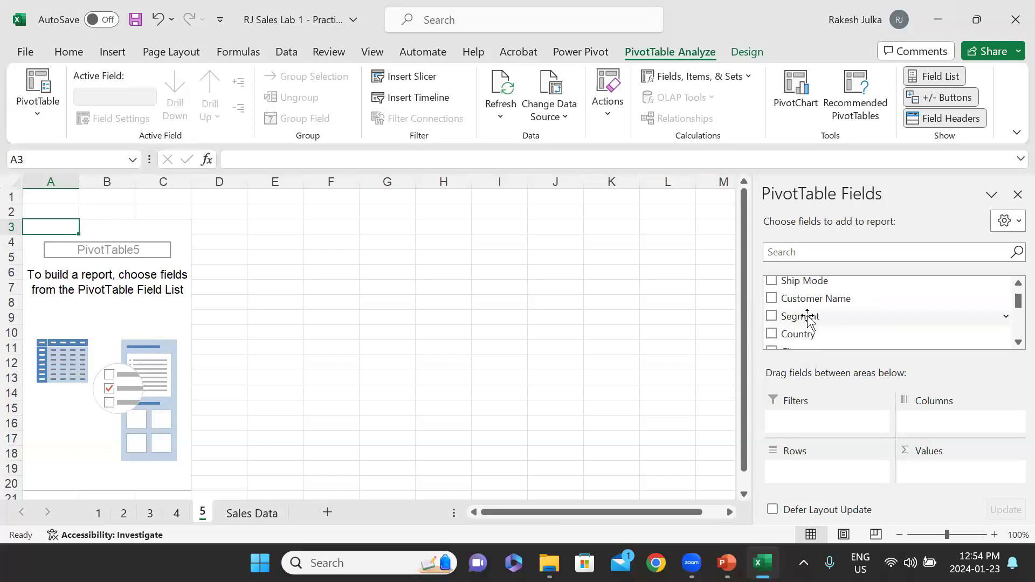
click(772, 334)
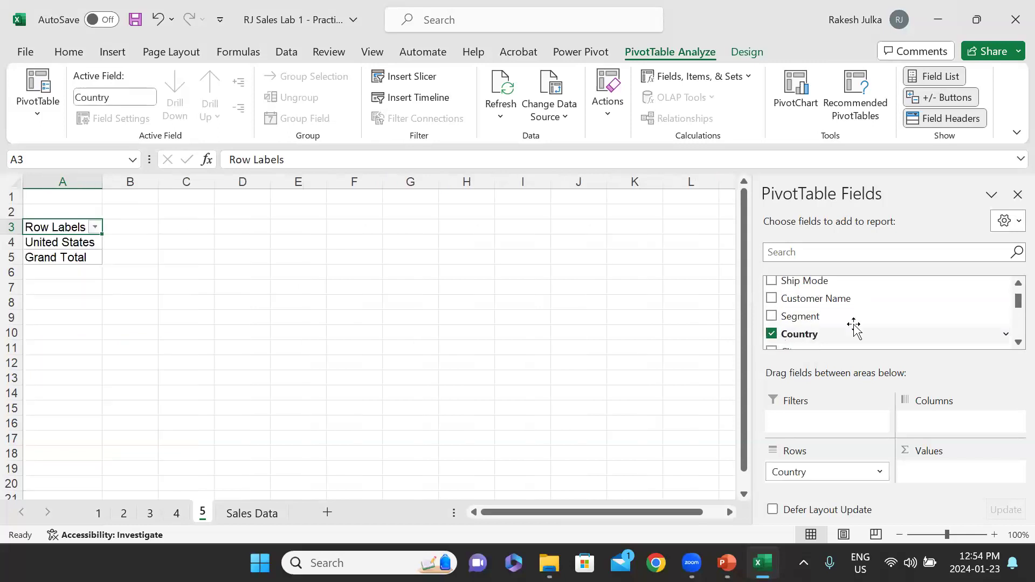
scroll(852, 326, down, 1)
click(772, 332)
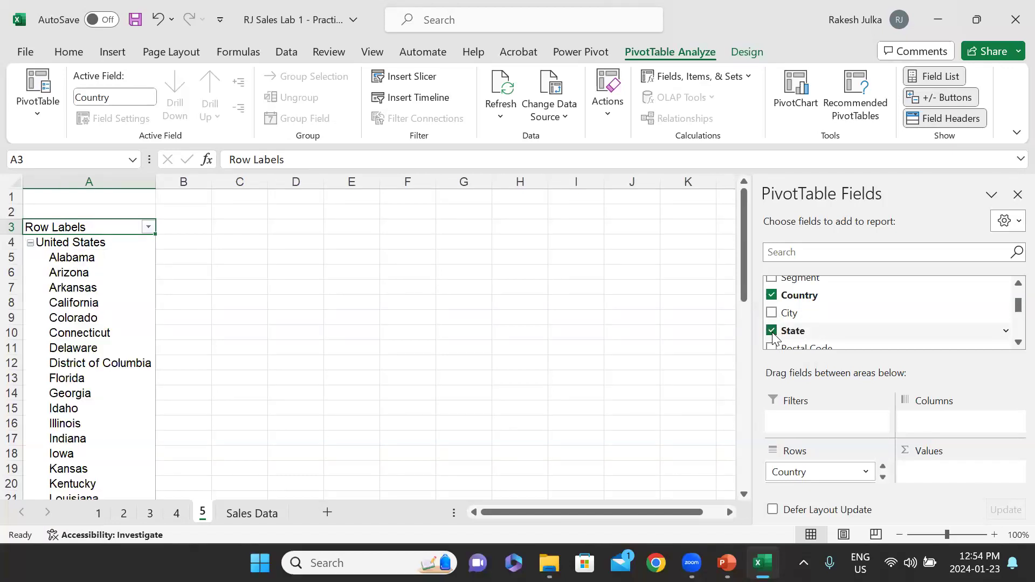
- Temporarily remove State from the rows, view the Country filter list, and add State back
click(772, 331)
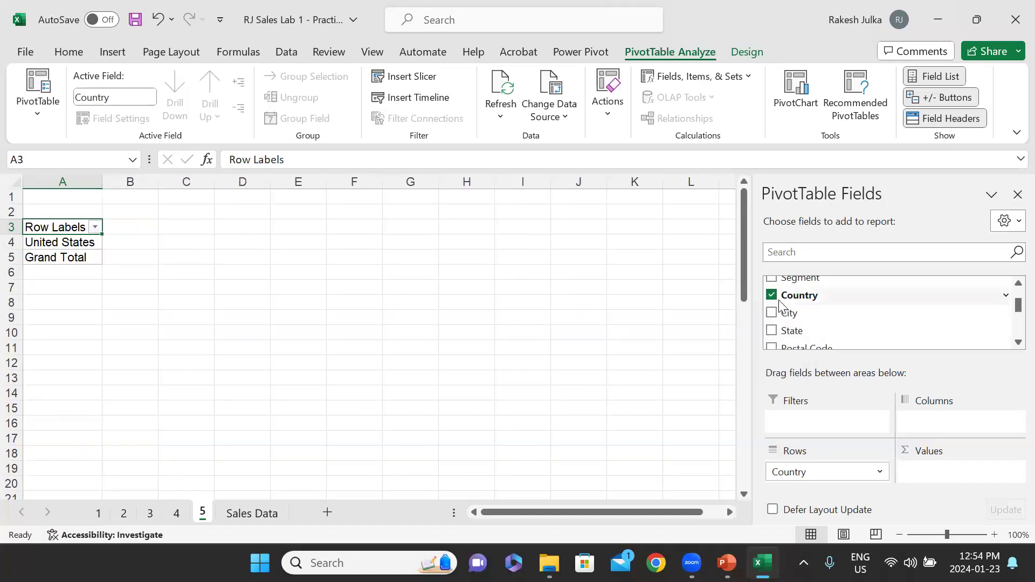
click(95, 228)
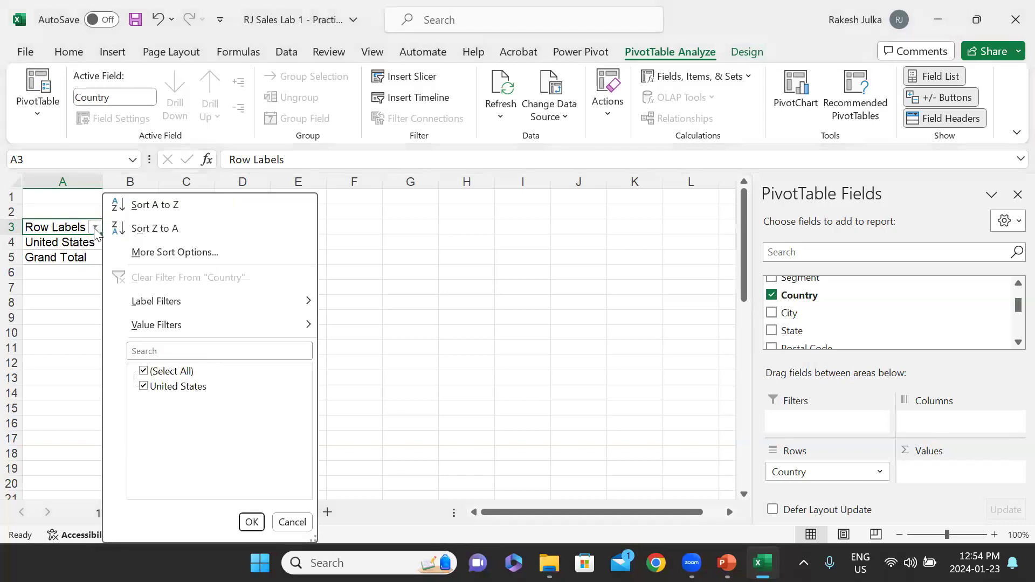
click(393, 368)
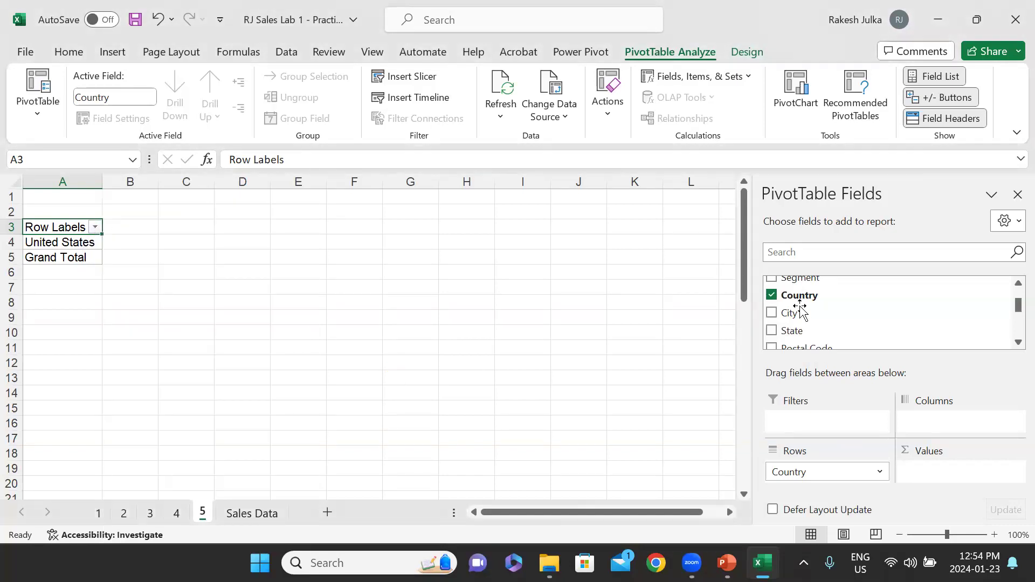
click(772, 331)
scroll(104, 335, down, 5)
scroll(100, 381, up, 5)
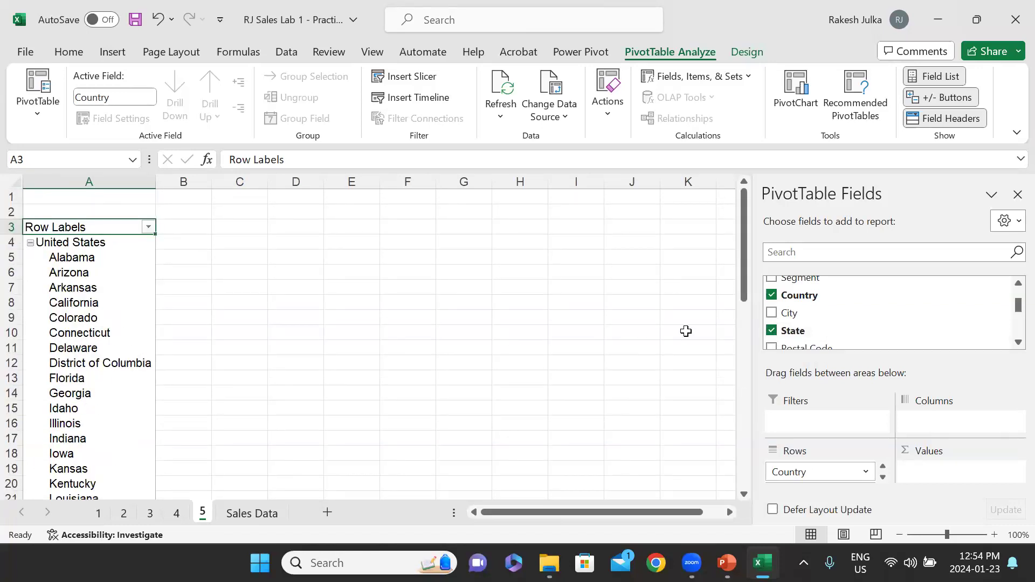
- Try adding City as a further row field beneath State and remove it again
click(771, 314)
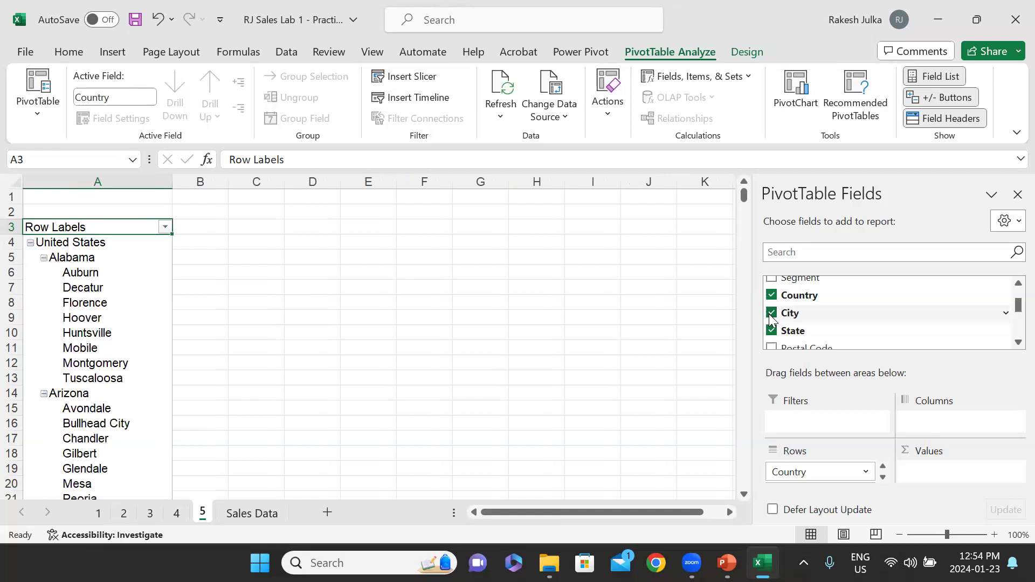
click(769, 313)
click(769, 314)
click(769, 314)
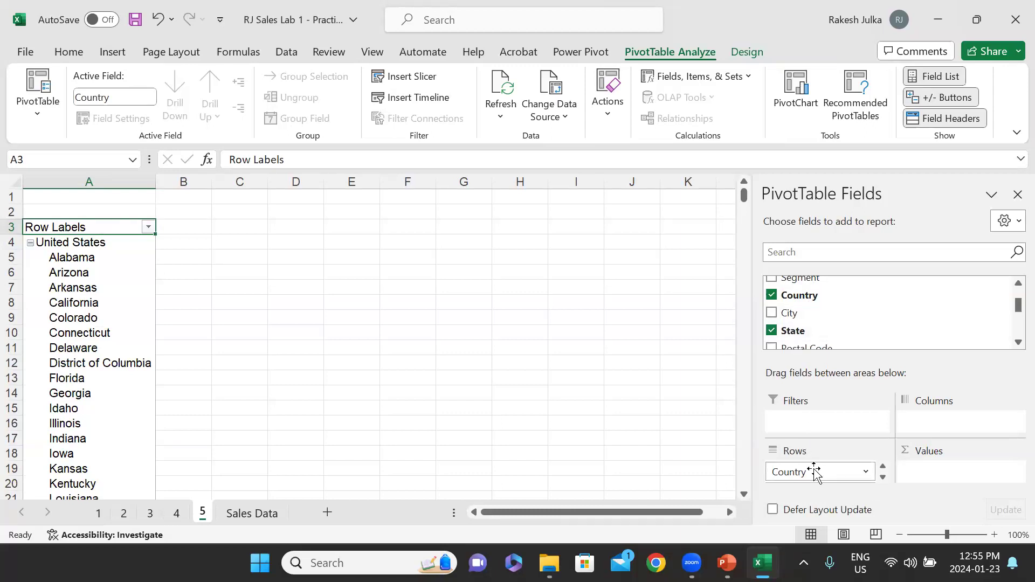
- Try Country as a column field, return it to the rows, and restore it as the outer row field above State
drag(858, 471, 950, 422)
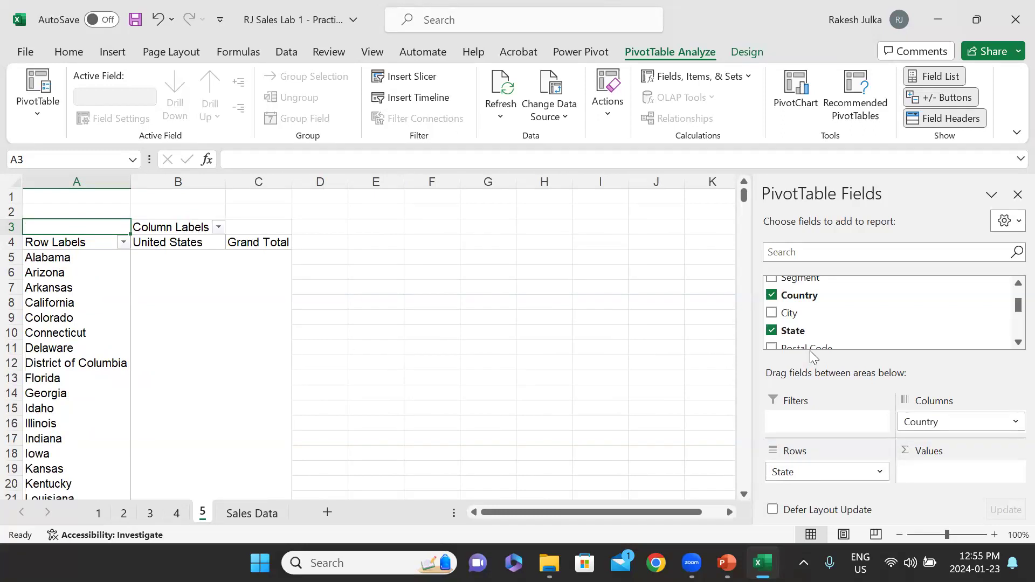
drag(948, 421, 836, 469)
click(882, 477)
click(884, 467)
click(882, 477)
click(883, 467)
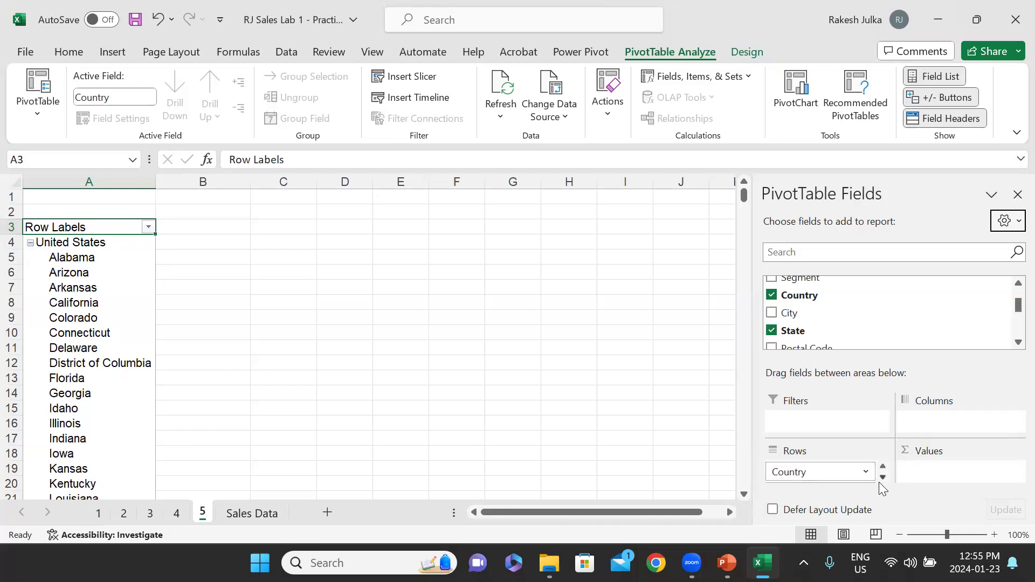
- Check the fifth task's field list in the slide show and add Sales as the value field of the PivotTable
key(alt+Tab)
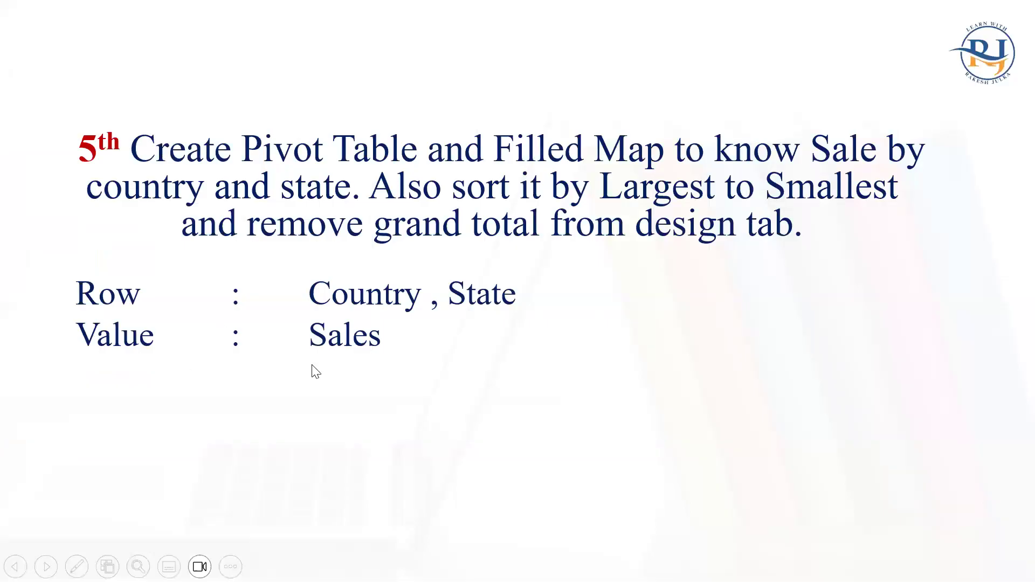
key(alt+Tab)
scroll(843, 321, down, 1)
scroll(841, 319, down, 4)
scroll(786, 324, up, 1)
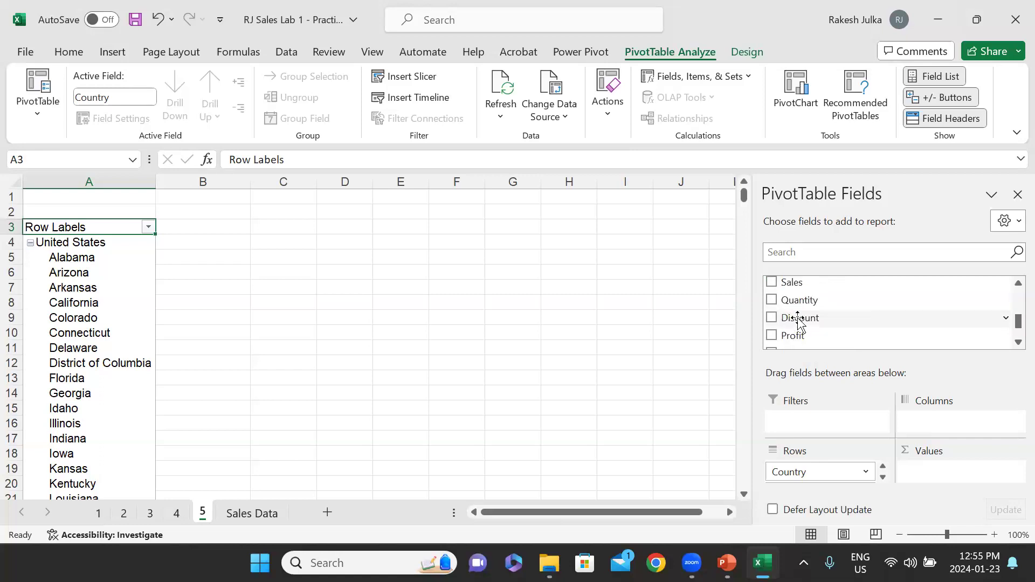
click(771, 283)
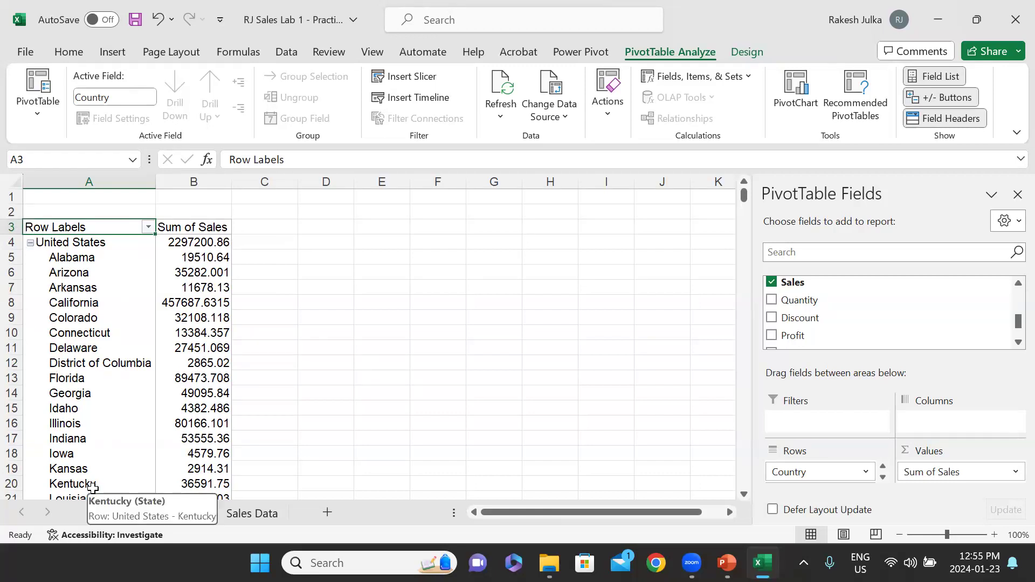
- Review the slide about the Country layout and open the field settings for the United States row label
key(alt+Tab)
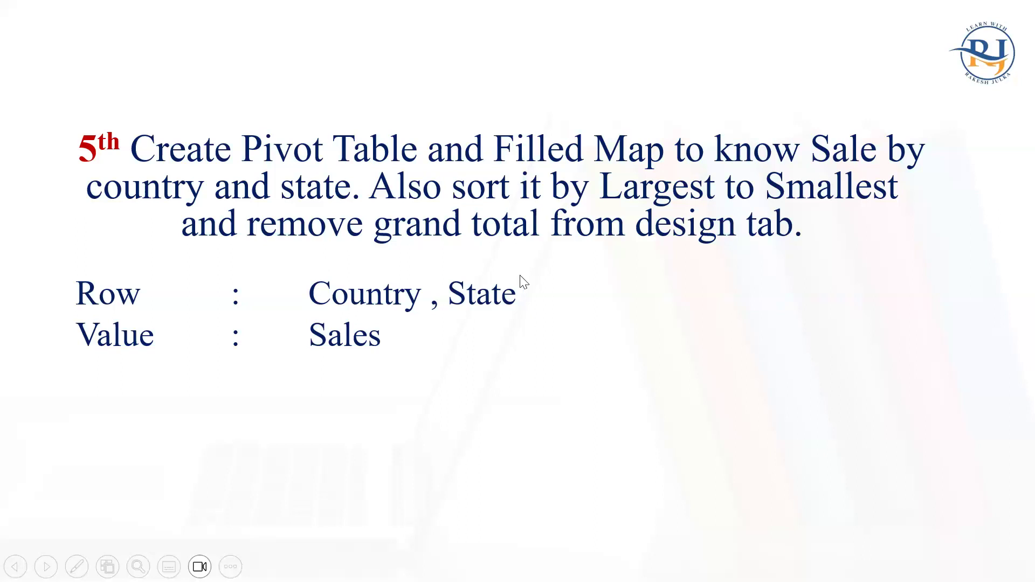
click(542, 351)
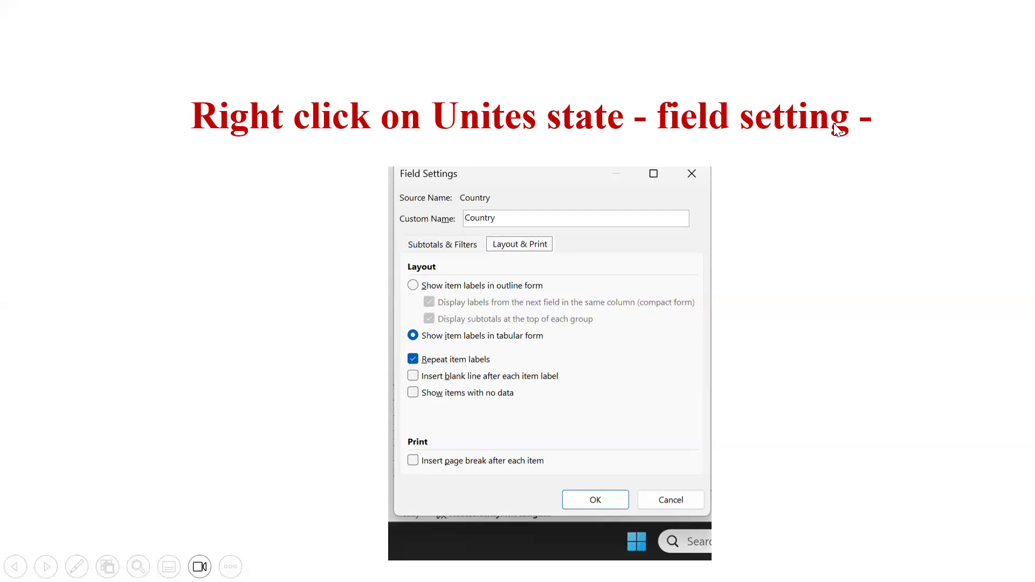
key(alt+Tab)
click(96, 247)
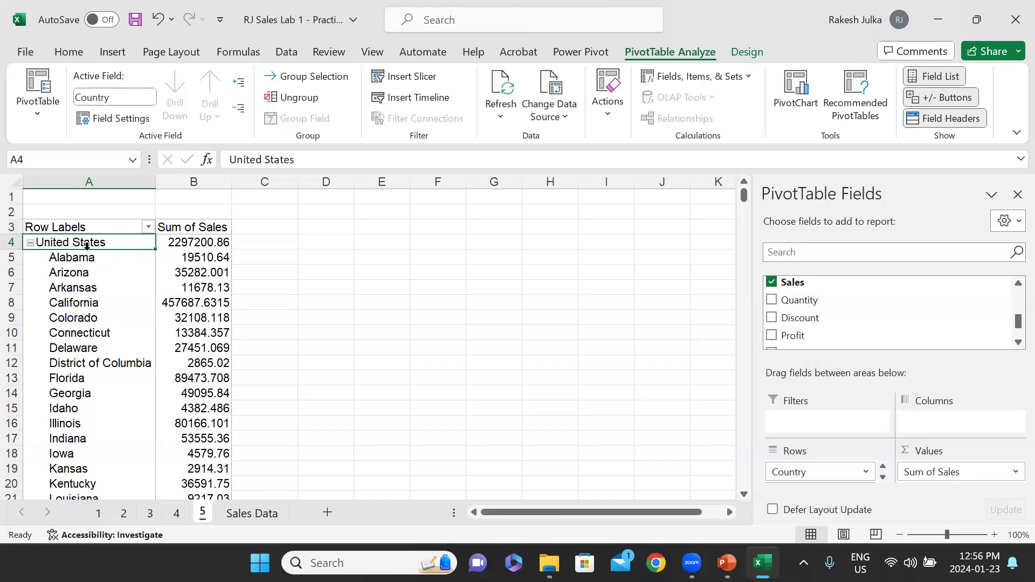
right_click(91, 244)
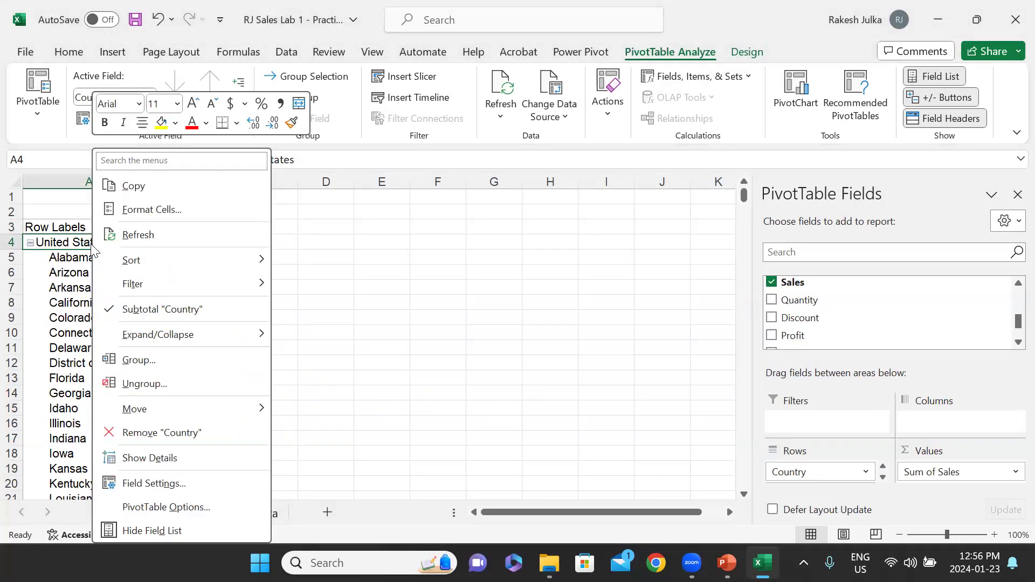
click(182, 487)
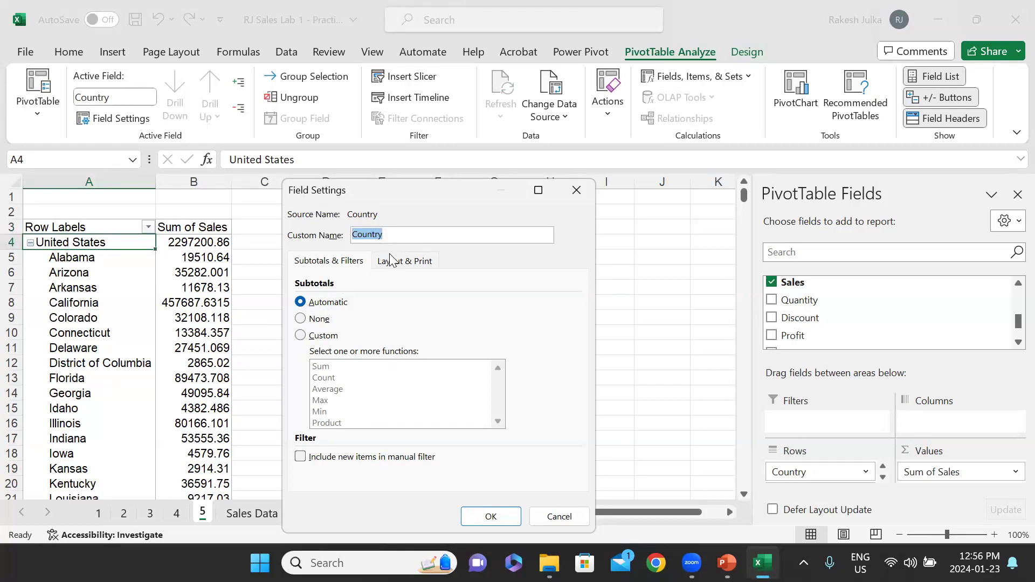
- Match the slide's settings for the Country field: show item labels in tabular form and repeat item labels
key(alt+Tab)
key(alt+Tab)
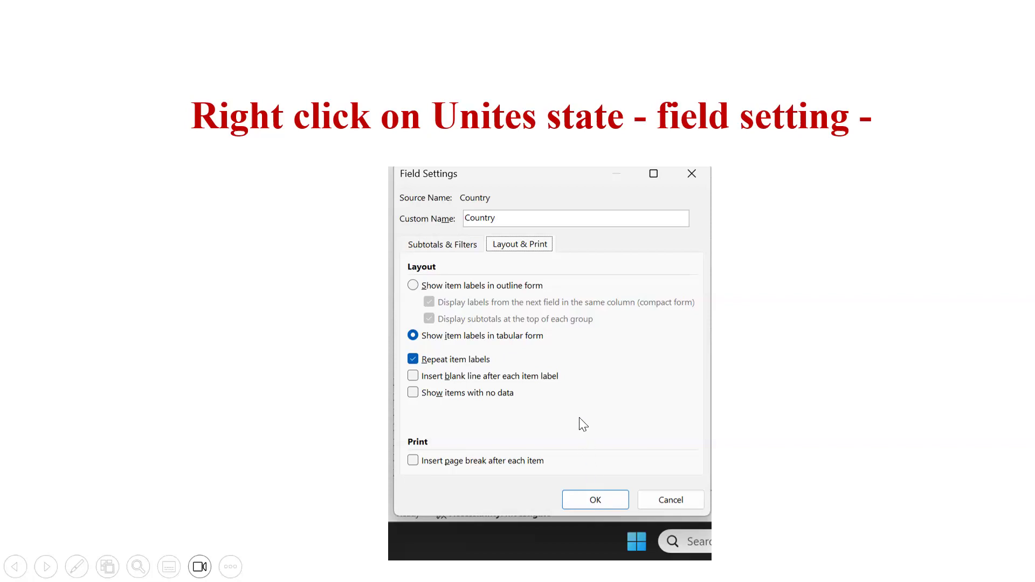
click(532, 259)
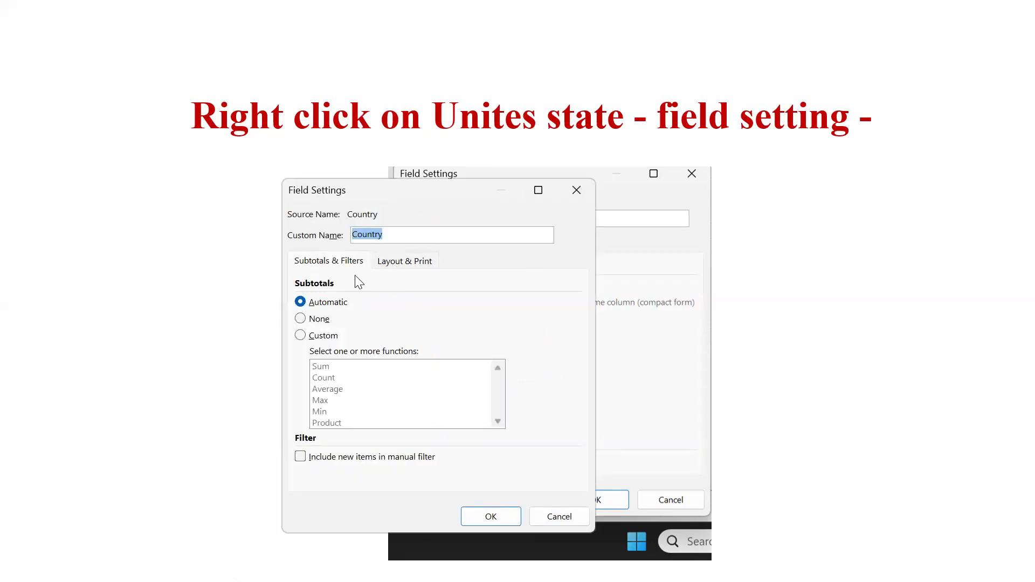
click(393, 260)
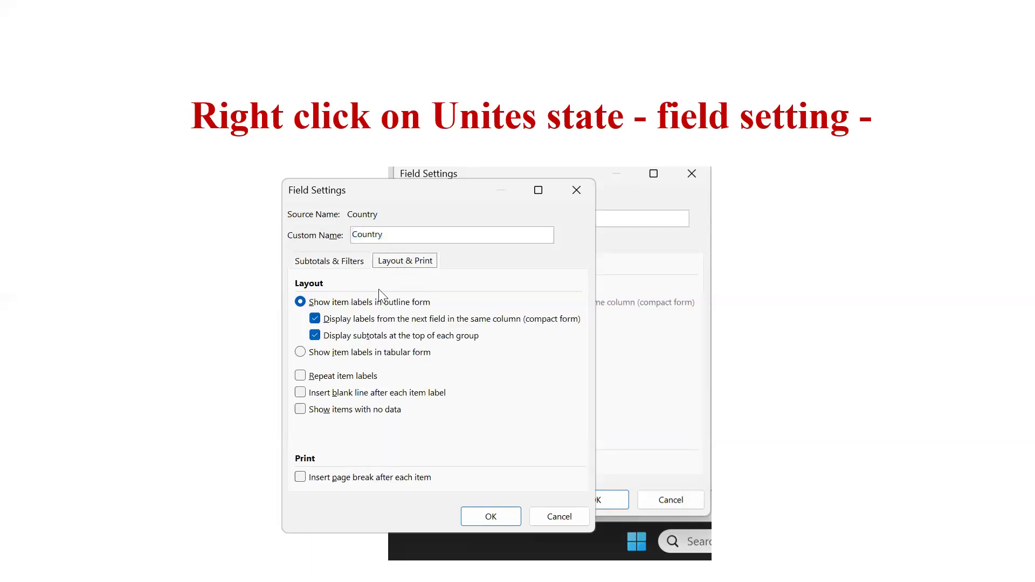
click(301, 377)
click(300, 352)
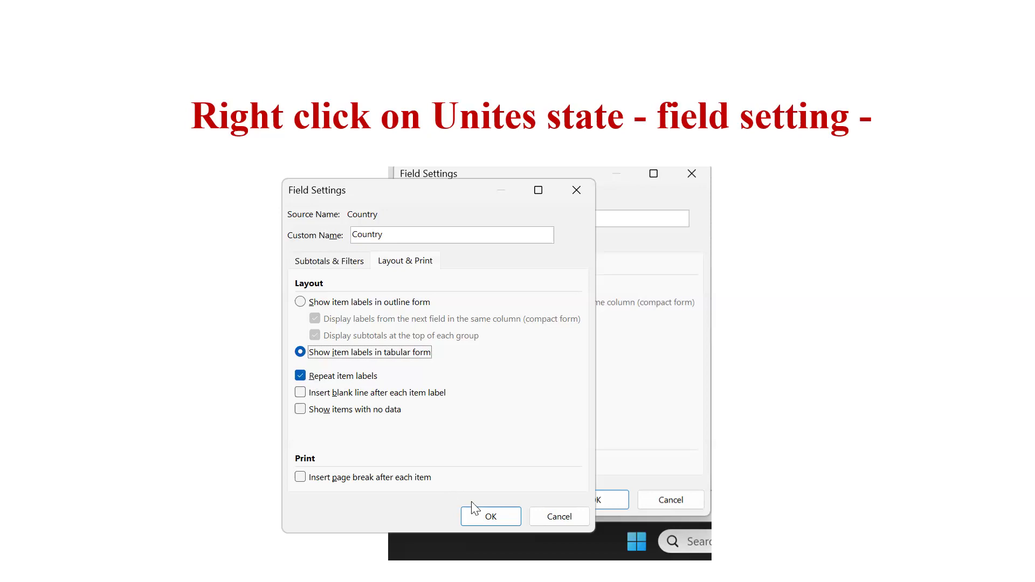
click(491, 516)
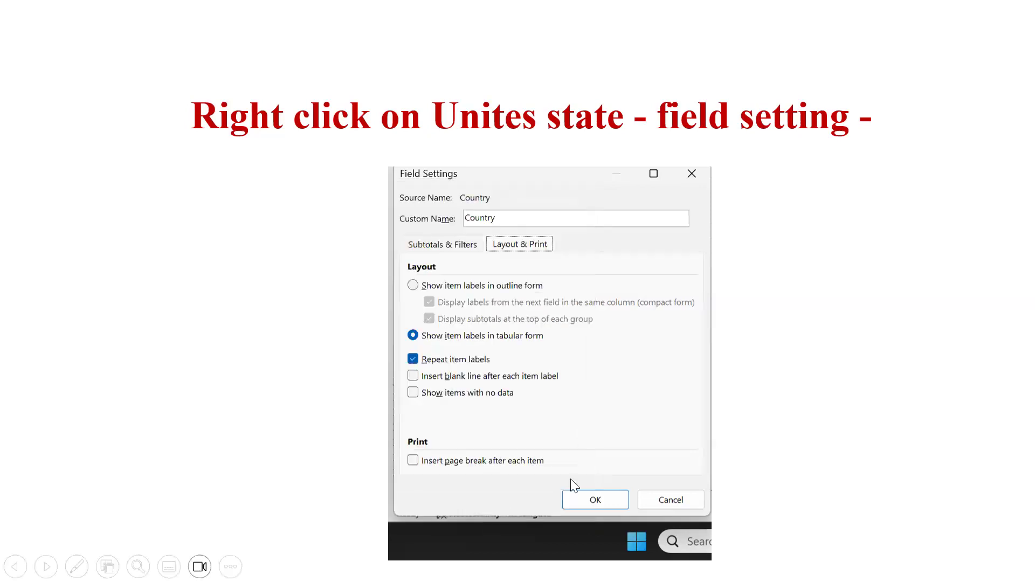
click(625, 395)
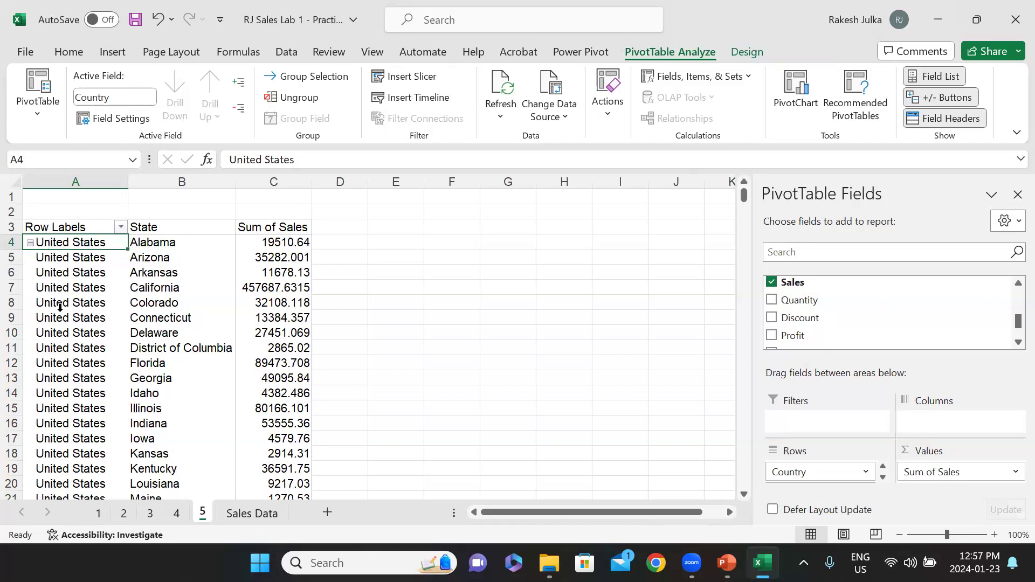
- Examine the tabular PivotTable's repeated country labels and state rows down to the total rows
scroll(60, 321, down, 3)
scroll(70, 326, up, 4)
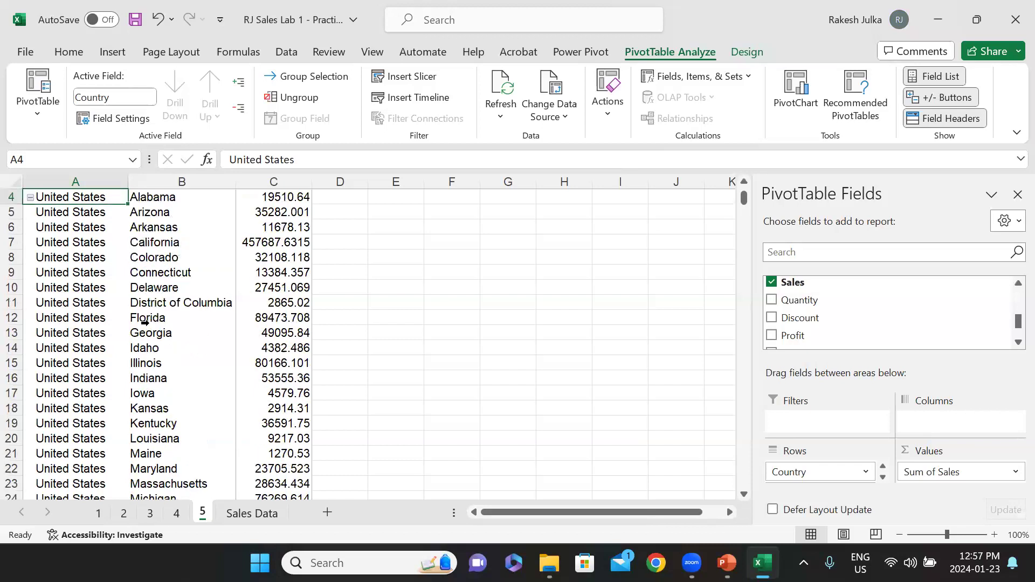
click(158, 300)
click(70, 301)
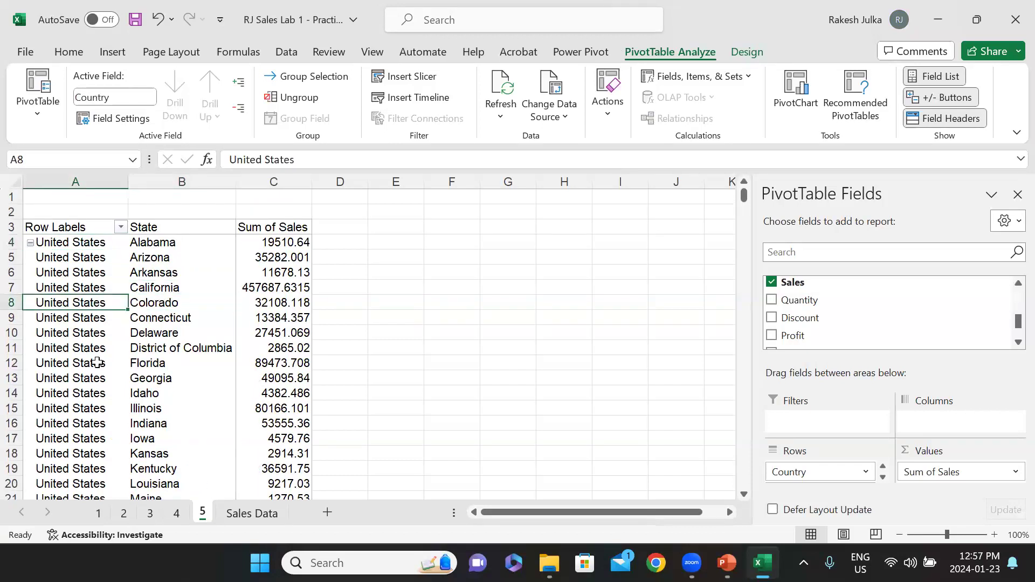
scroll(96, 363, down, 14)
scroll(96, 363, down, 2)
scroll(96, 363, up, 13)
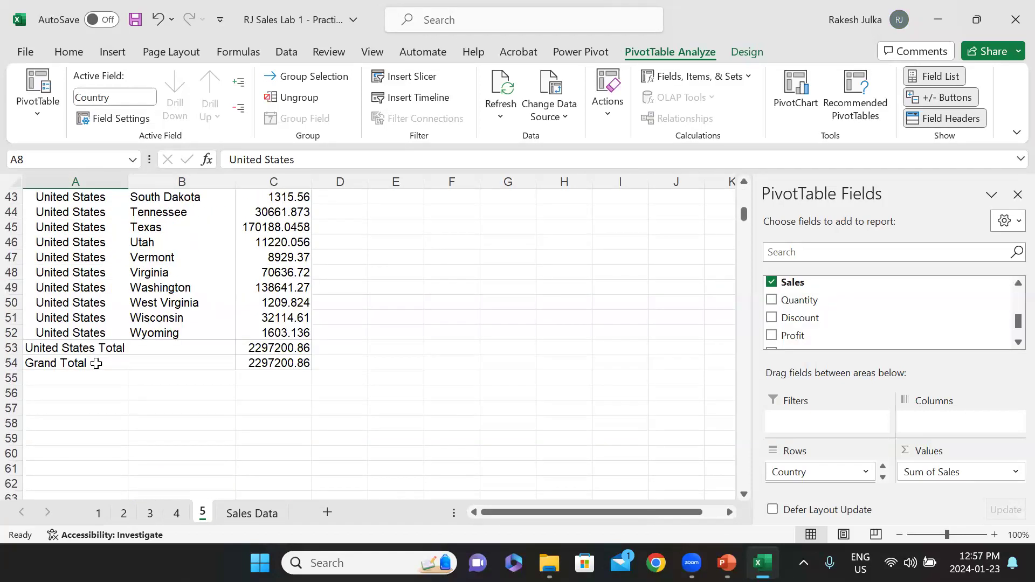
scroll(96, 362, up, 3)
click(189, 285)
click(90, 263)
click(141, 267)
click(79, 273)
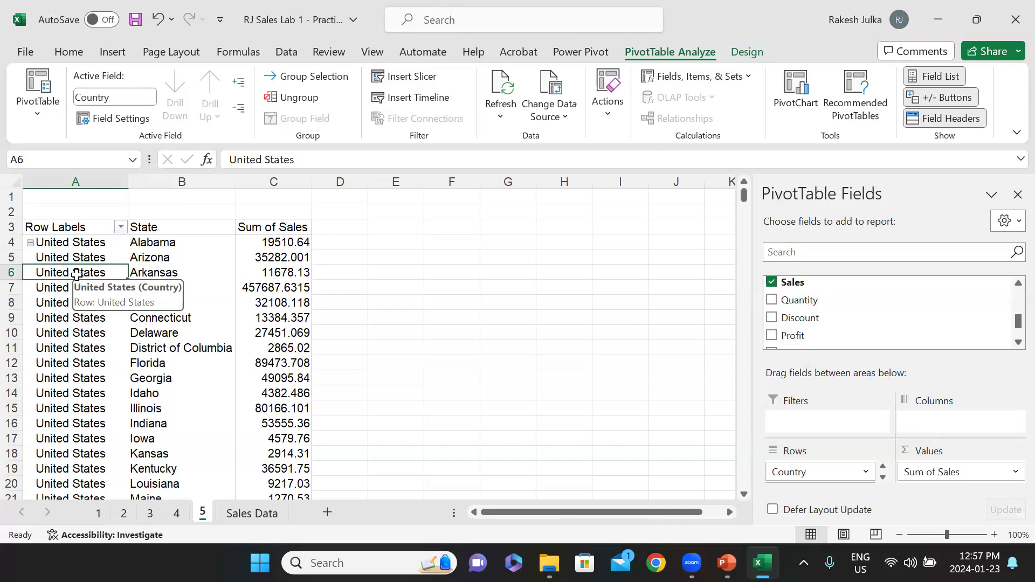
- Undo the Country layout change and reapply tabular form with repeated item labels through the field settings
key(ctrl+z)
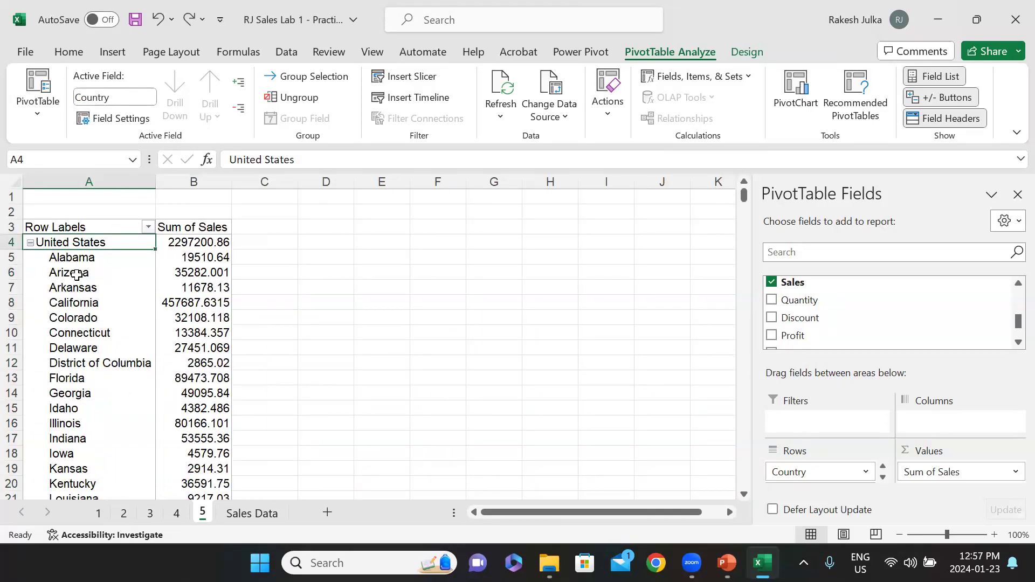
right_click(98, 249)
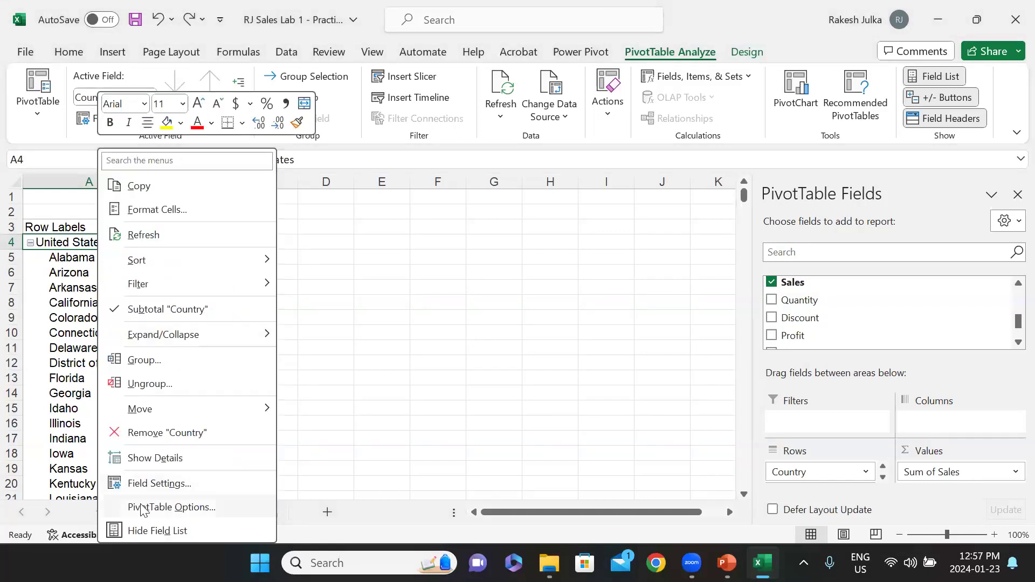
click(145, 483)
click(128, 266)
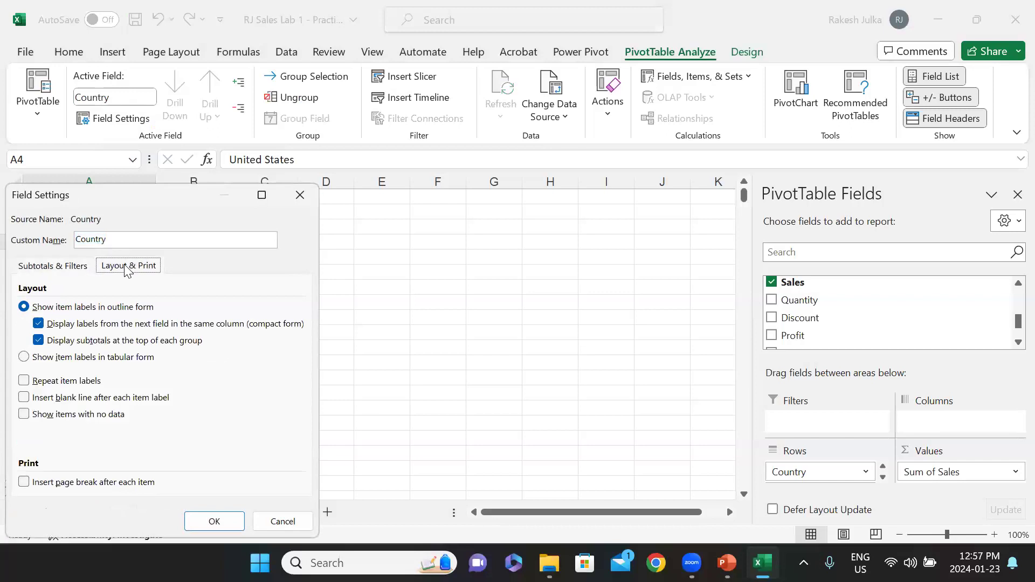
click(31, 382)
click(27, 358)
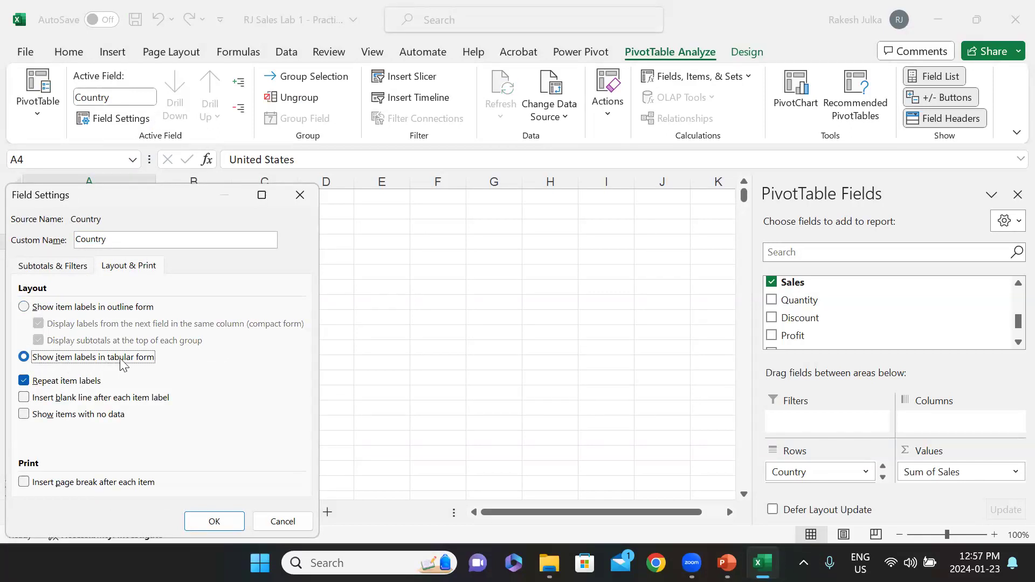
click(199, 525)
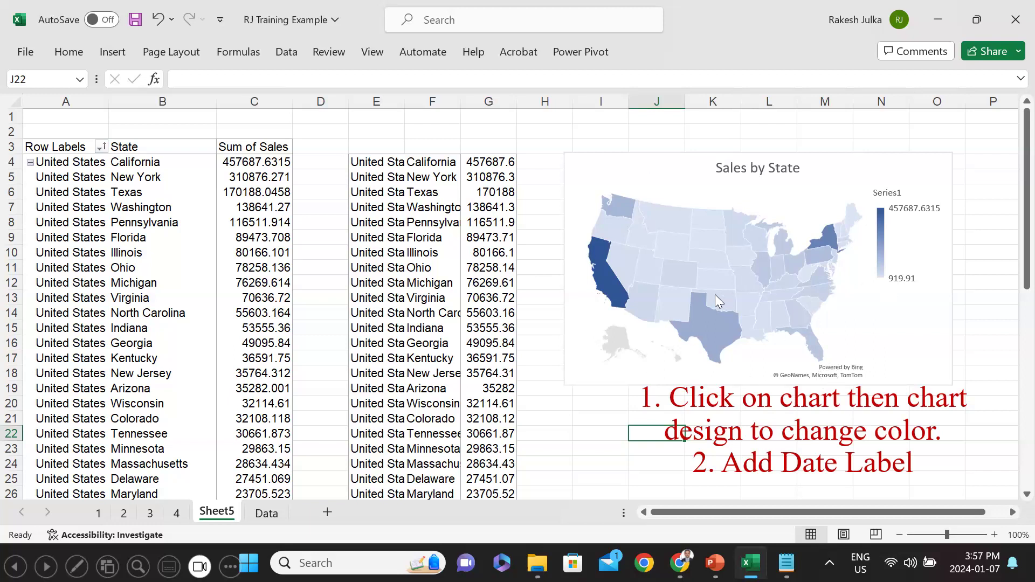
click(710, 260)
click(712, 261)
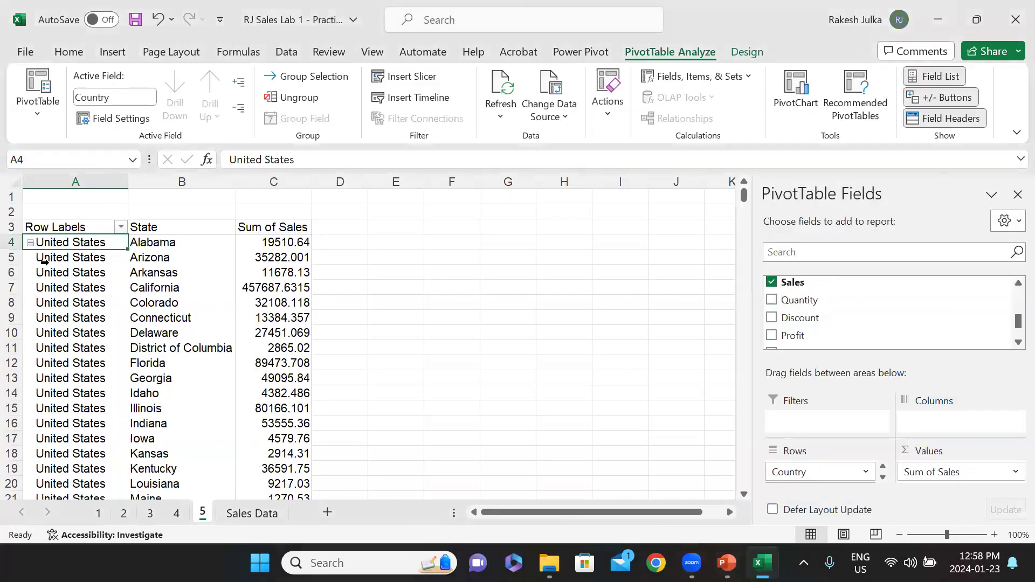
click(112, 52)
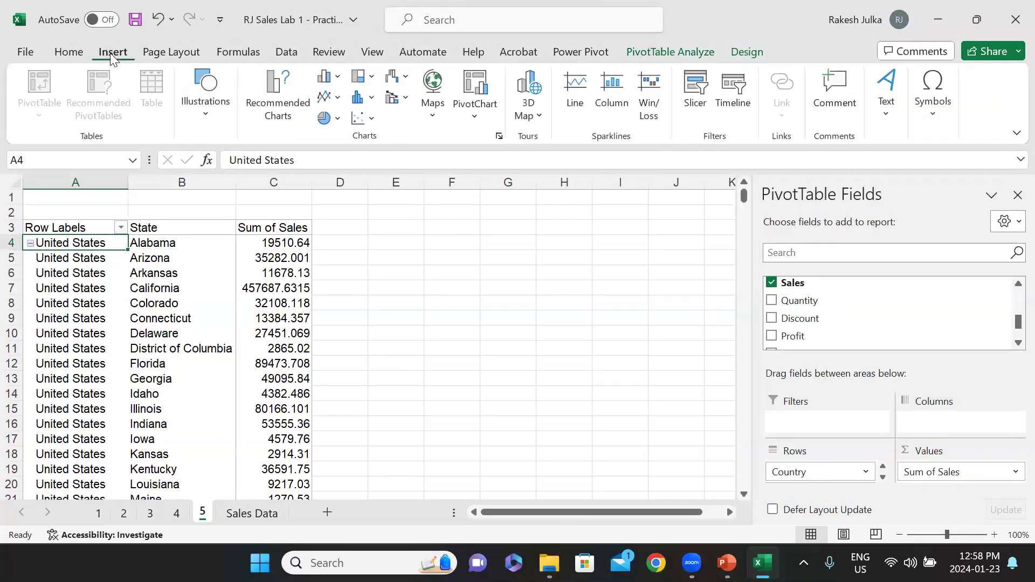
click(239, 242)
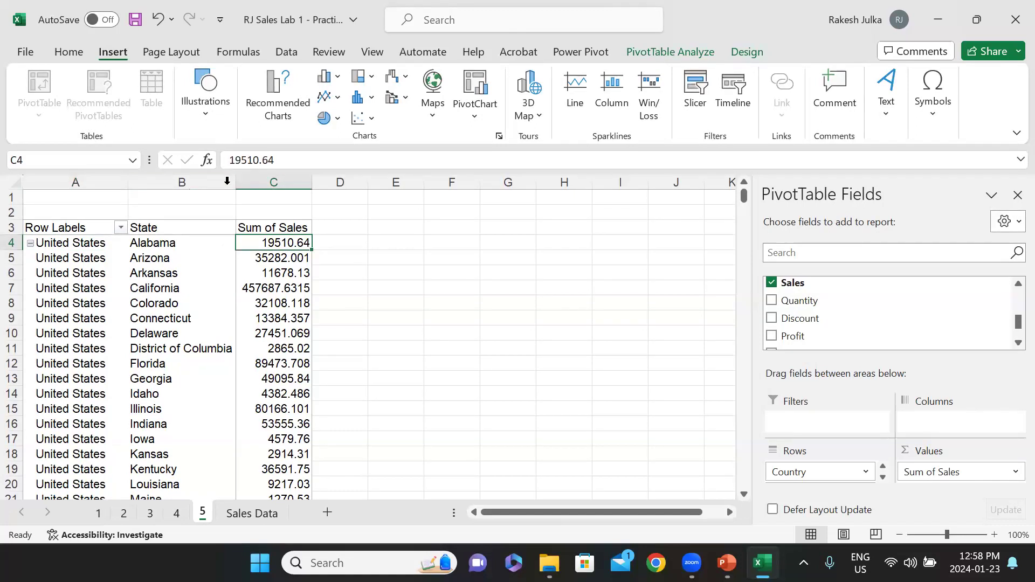
click(407, 298)
click(222, 306)
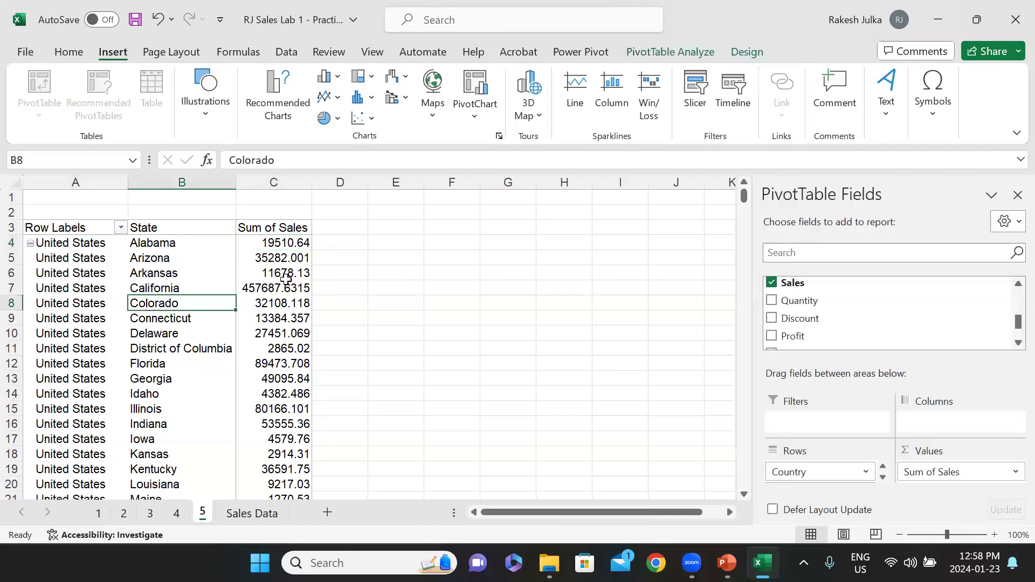
click(197, 263)
click(404, 272)
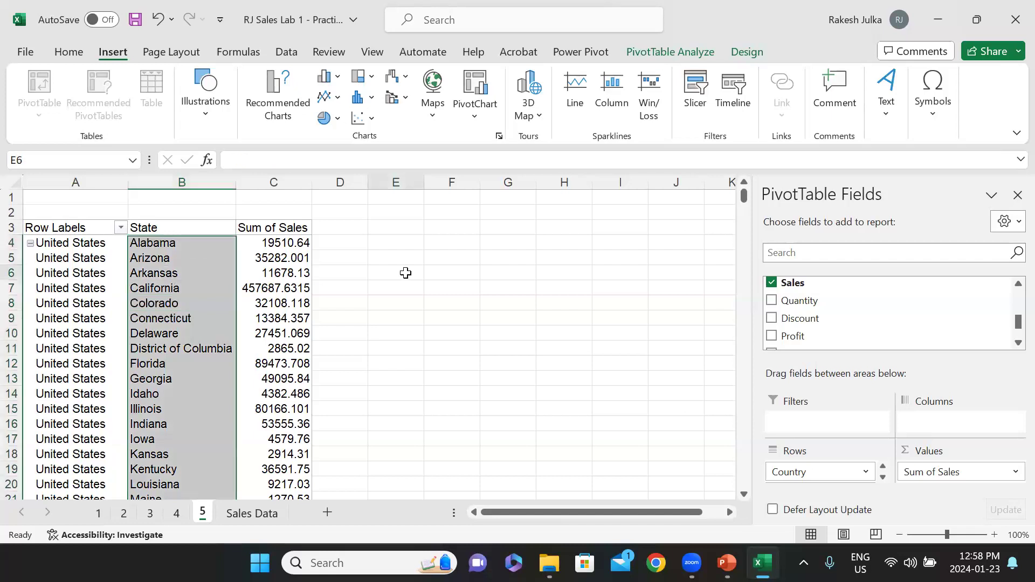
click(146, 246)
click(164, 283)
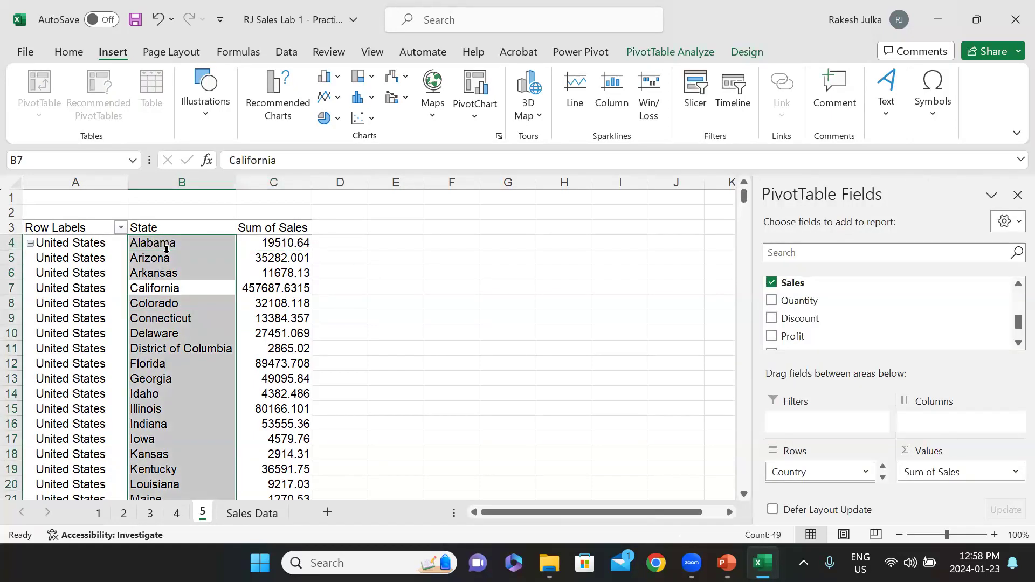
- Copy the State and Sum of Sales columns with their headers (B3:C52) to E3 and widen column F
click(172, 241)
drag(172, 229, 284, 427)
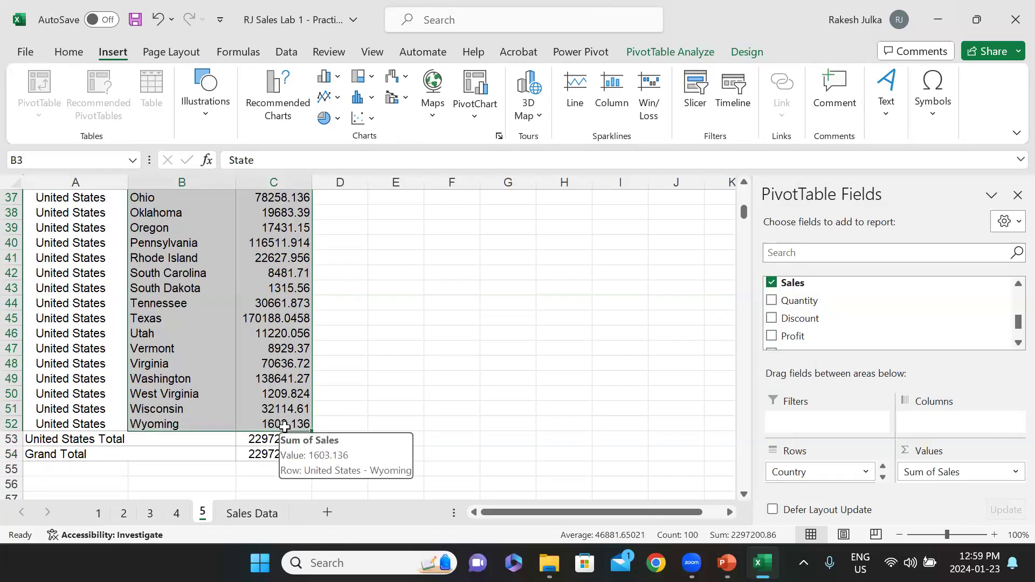
key(ctrl+c)
scroll(379, 325, up, 12)
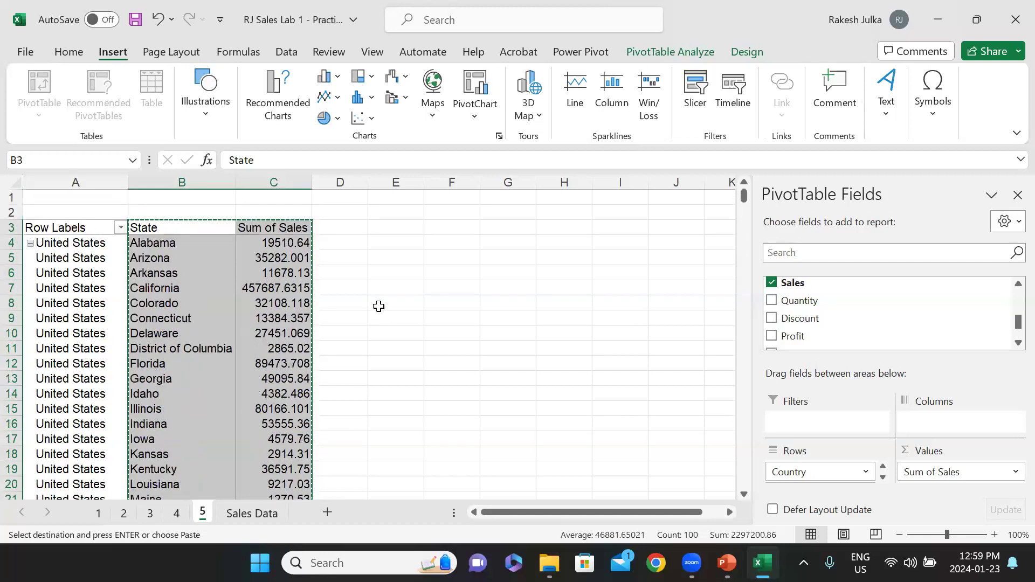
click(393, 226)
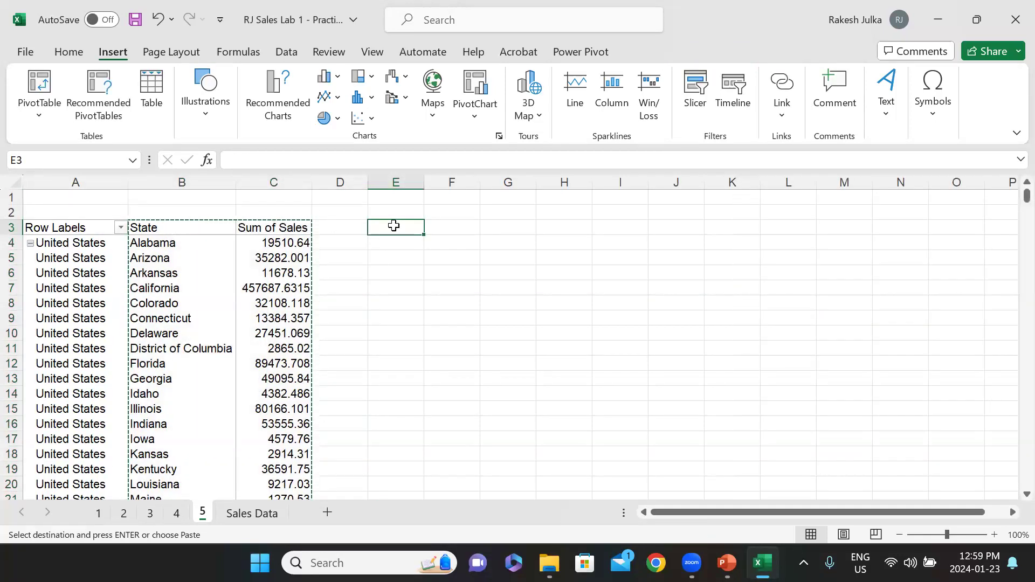
key(ctrl+v)
drag(480, 182, 522, 183)
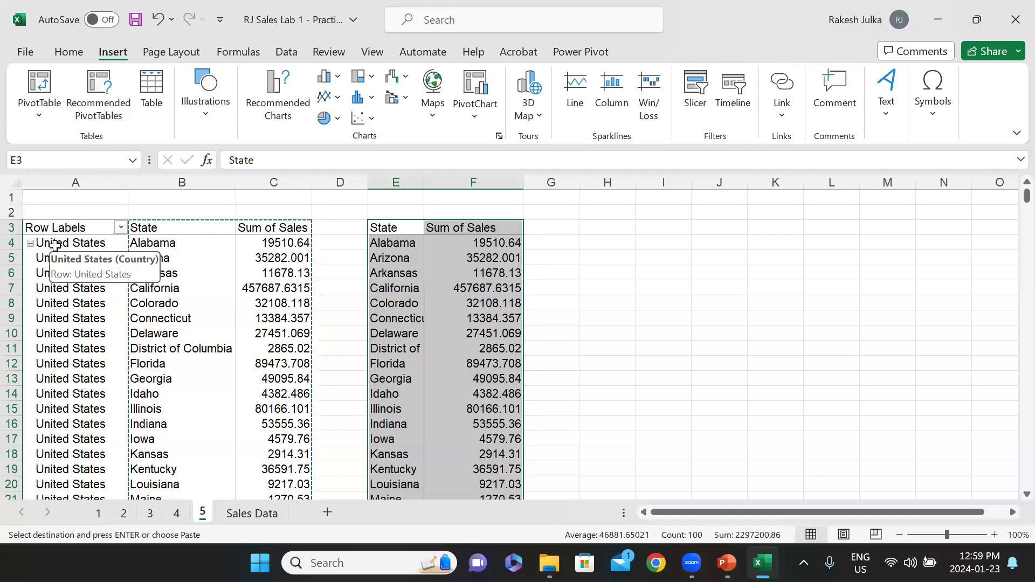
- Undo the widening of column F and the paste of the state and sales columns, and clear the copy selection
key(Escape)
key(ctrl+z)
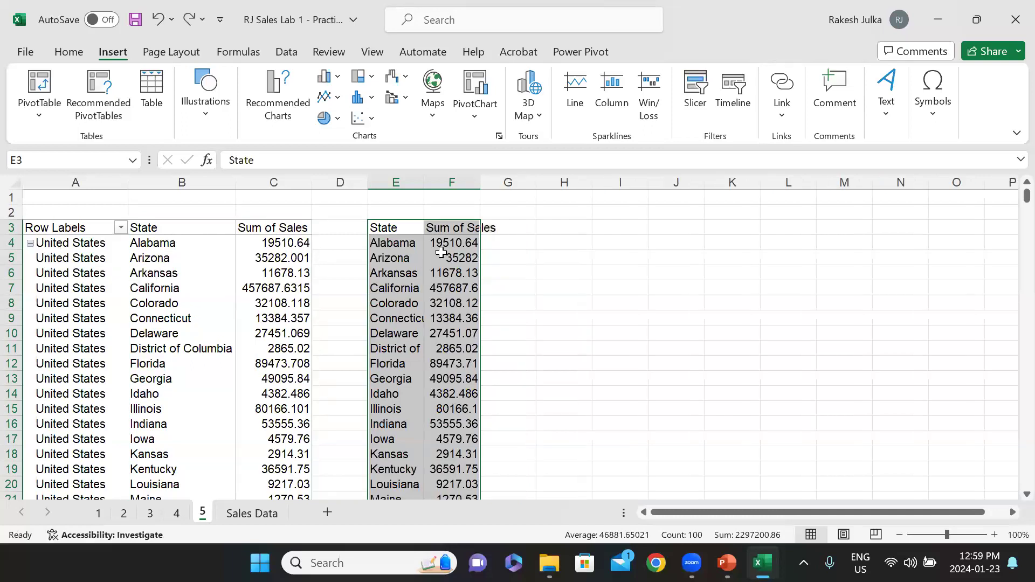
key(ctrl+z)
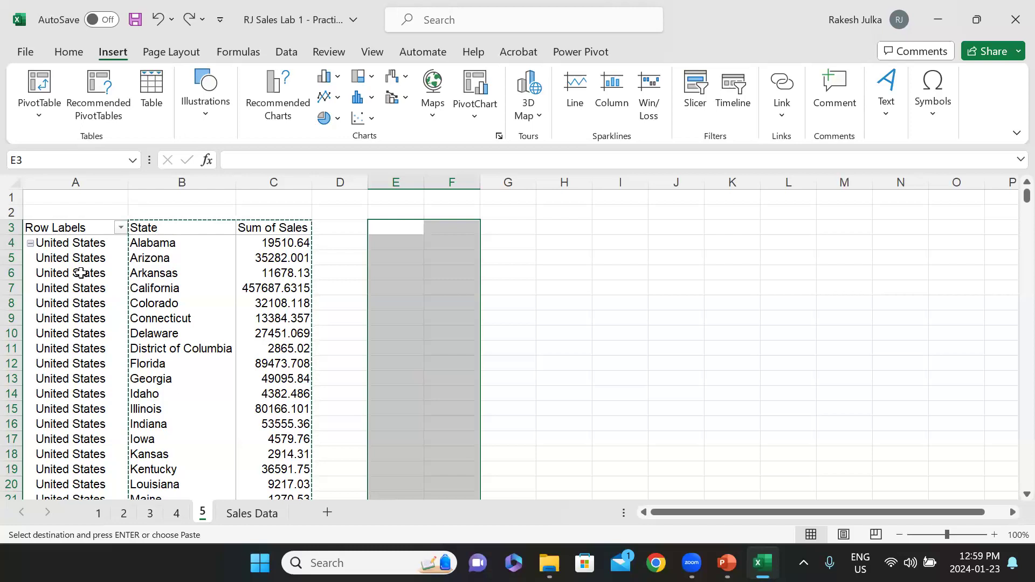
key(Escape)
- Copy the PivotTable's country, state and sales rows (A4:C52), without headers and totals, to E4 and autofit columns E and F
drag(58, 244, 265, 439)
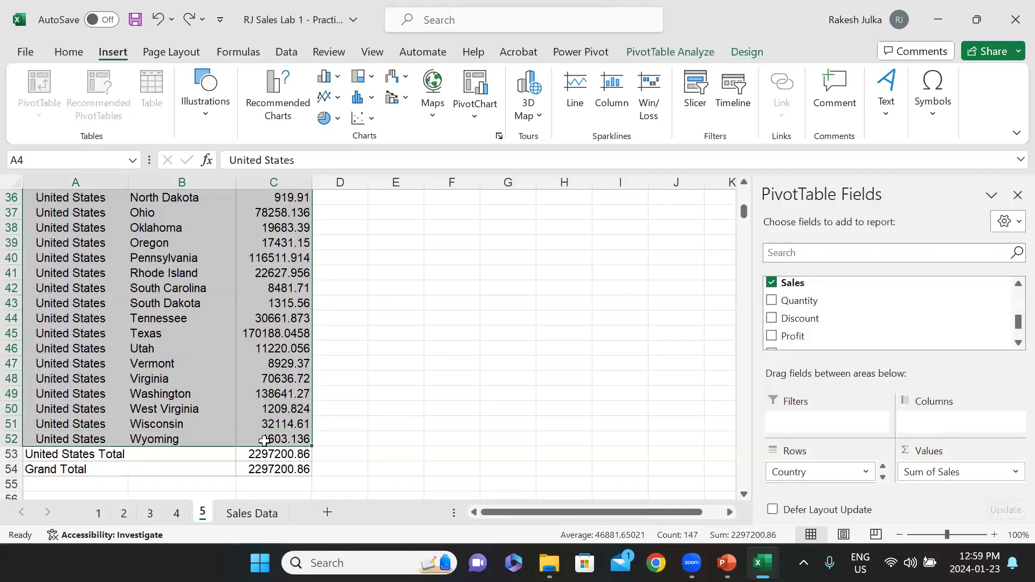
key(ctrl+c)
scroll(422, 406, up, 12)
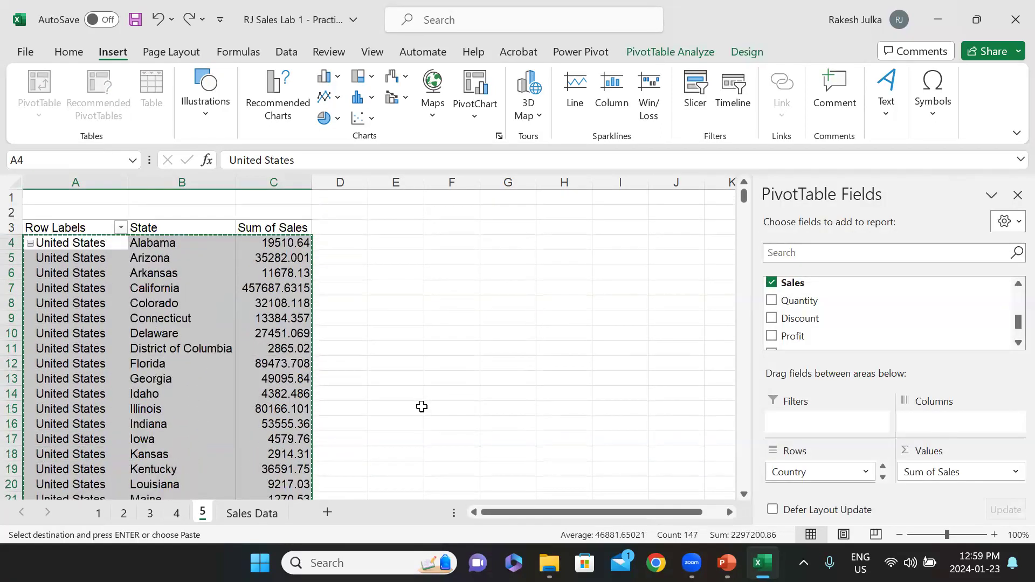
click(393, 244)
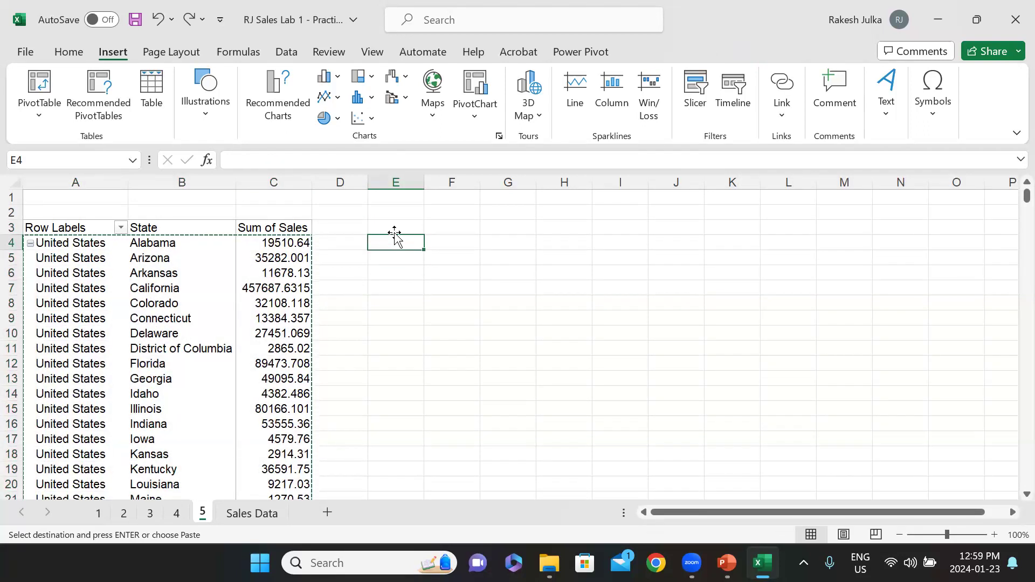
key(ctrl+v)
click(460, 291)
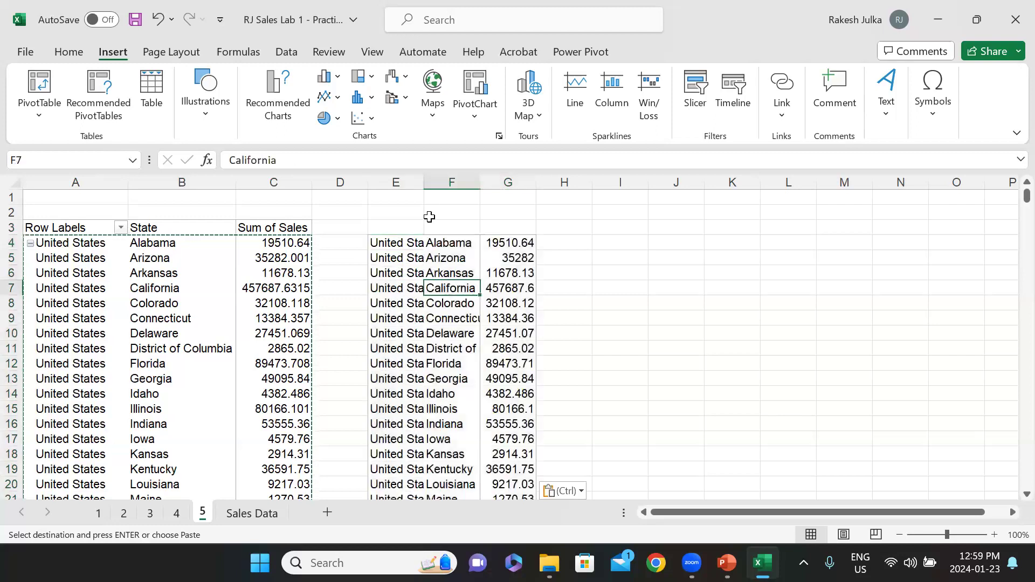
double_click(424, 182)
double_click(500, 183)
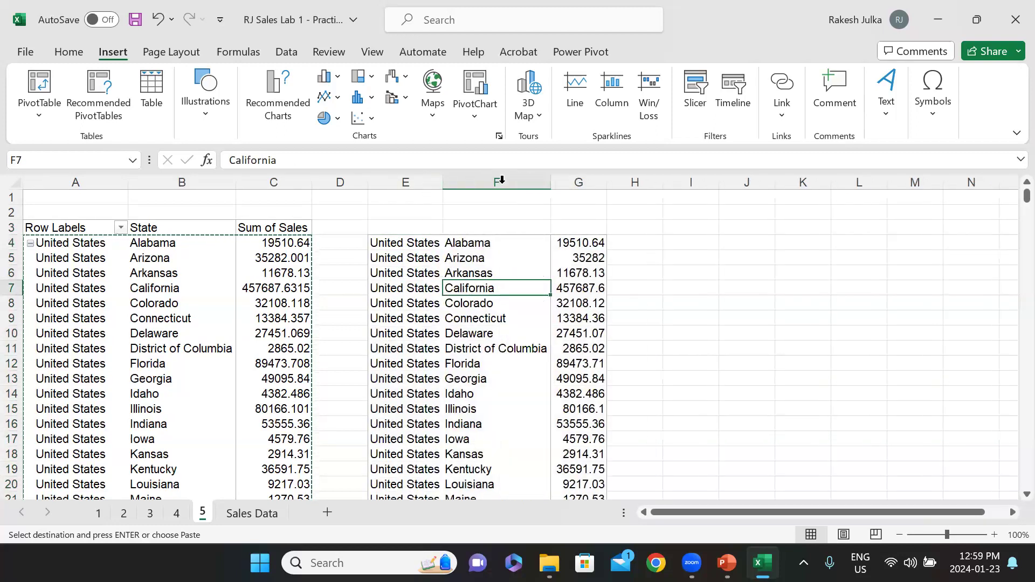
click(342, 312)
click(467, 310)
click(219, 303)
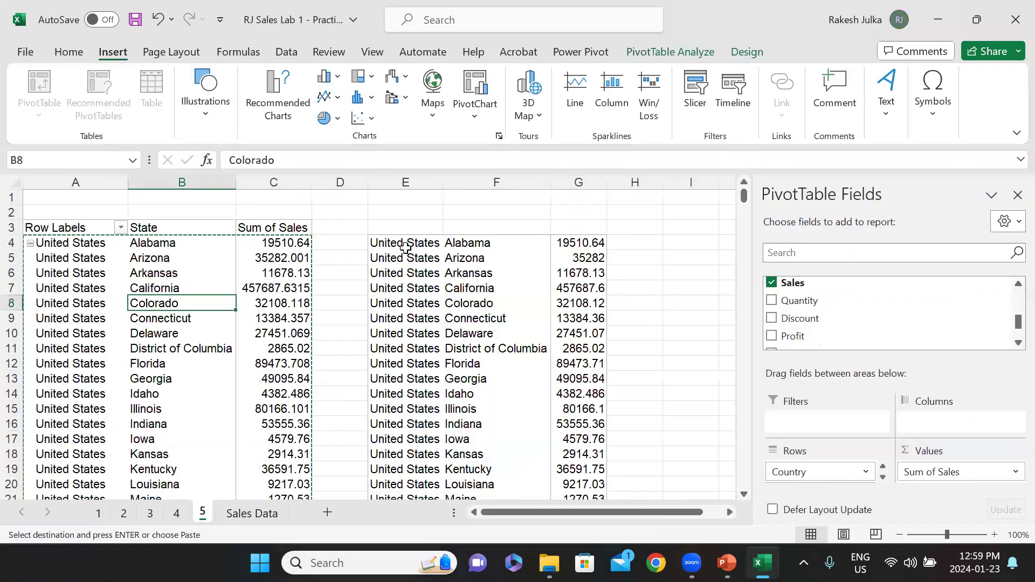
click(408, 244)
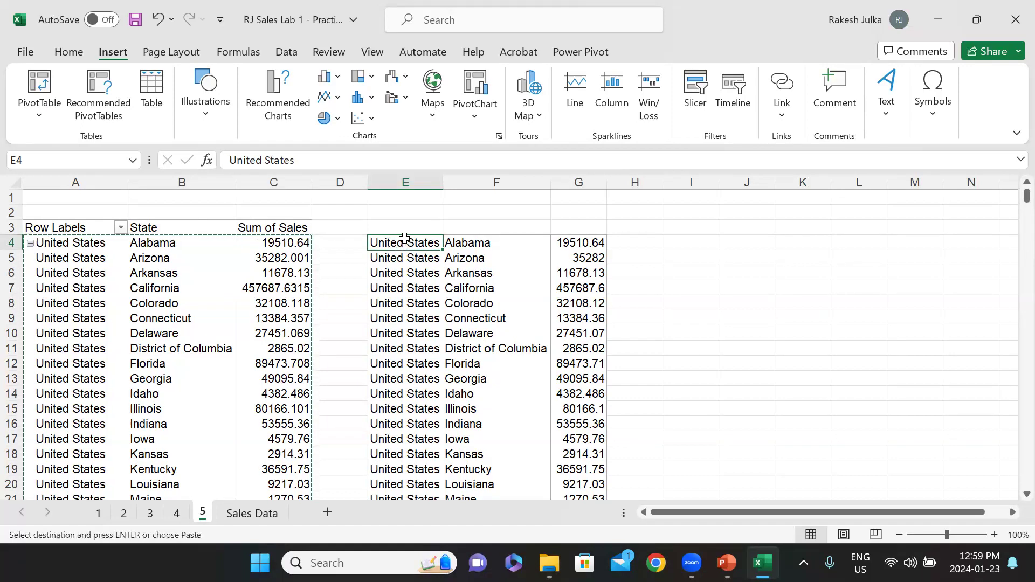
- Insert a filled map from the copied data in E4:G52 and move the chart beside column G
drag(401, 249, 575, 518)
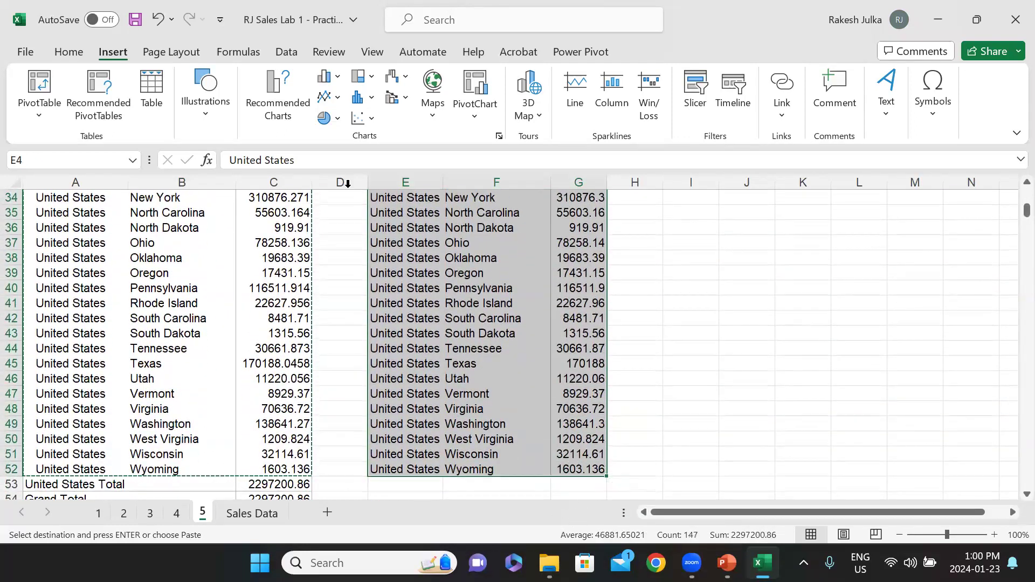
click(93, 88)
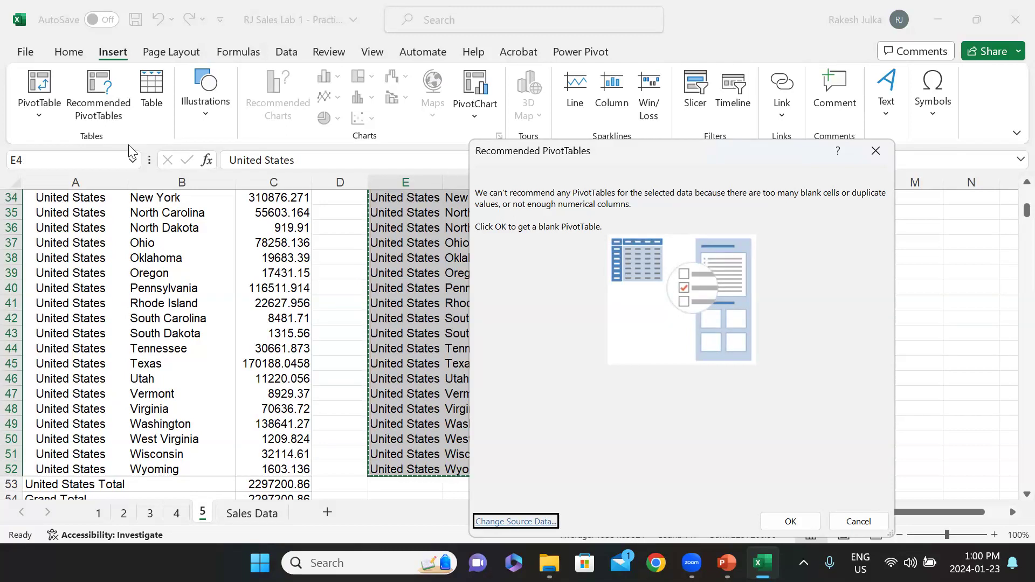
key(Escape)
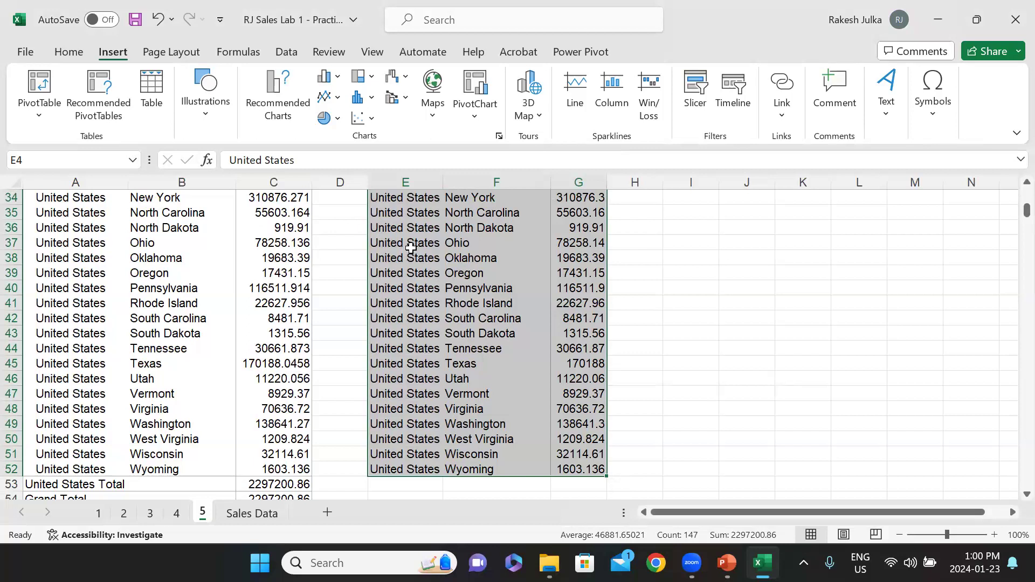
click(433, 95)
click(433, 96)
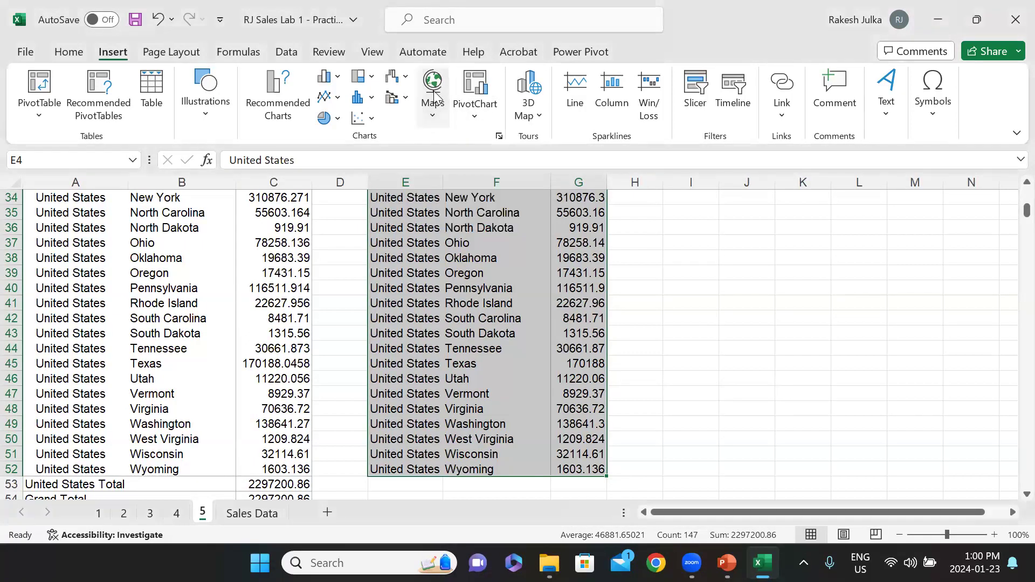
click(434, 96)
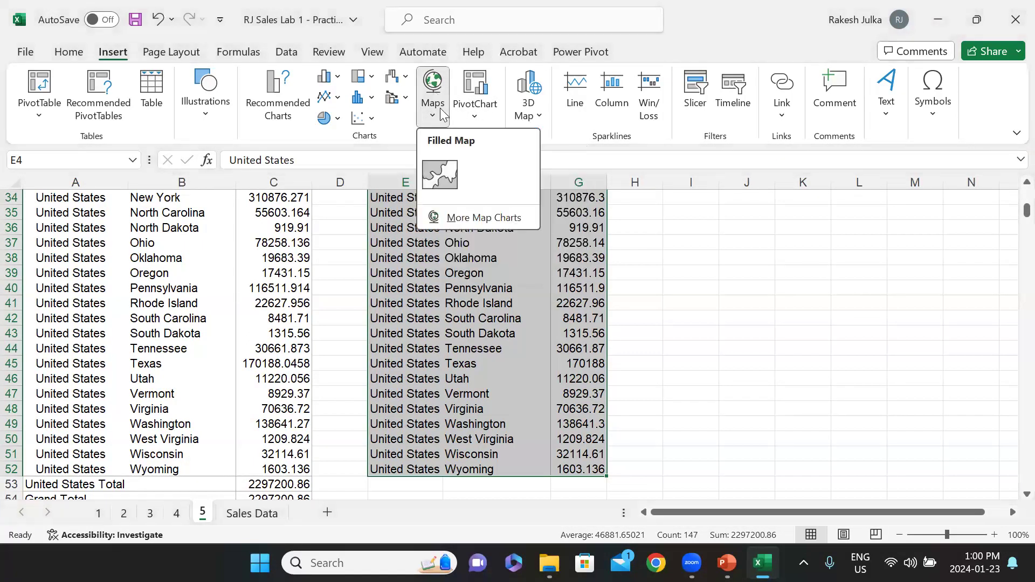
click(439, 175)
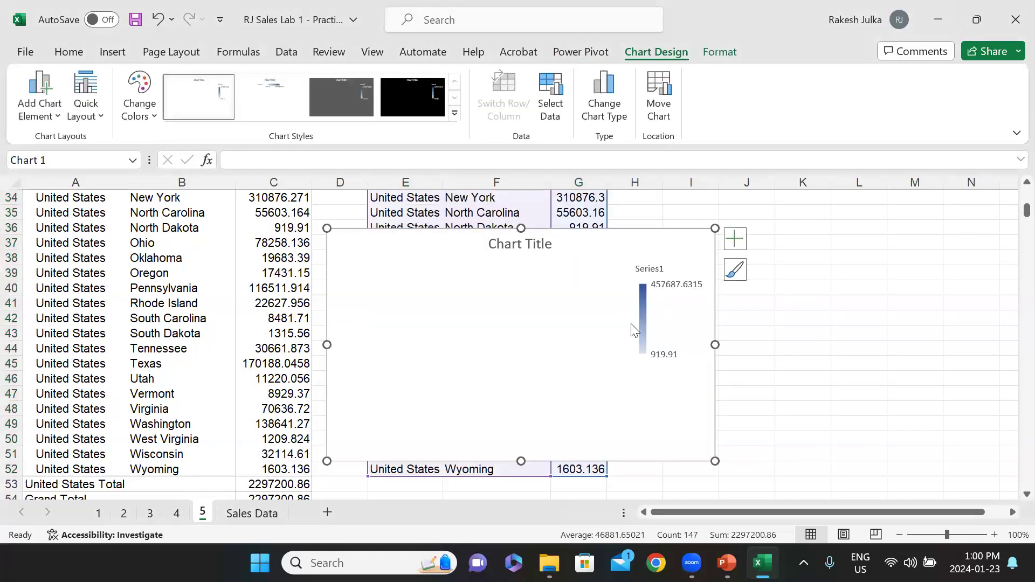
drag(774, 246, 963, 250)
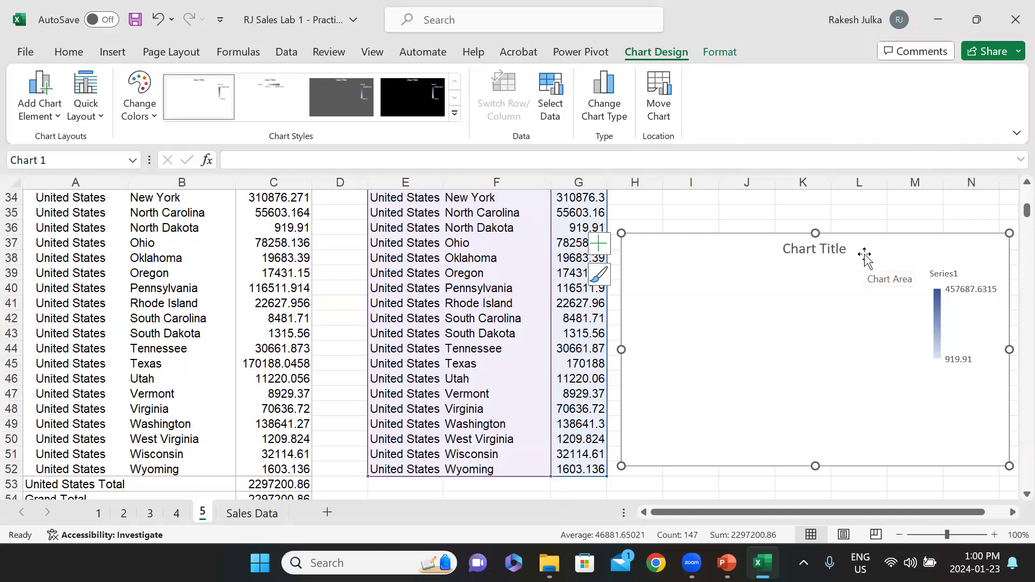
- Delete the filled map chart from the worksheet
key(Escape)
click(677, 277)
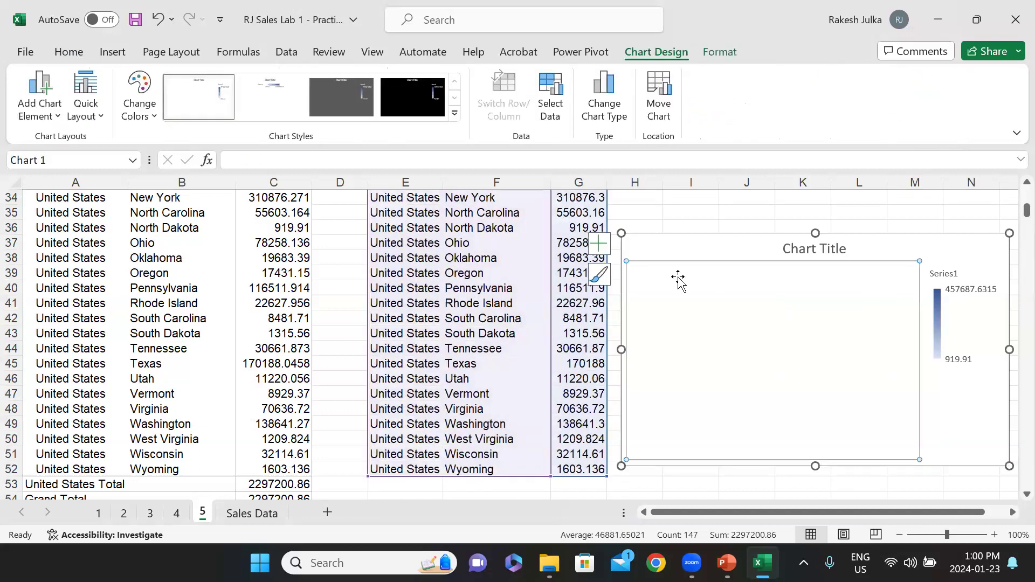
click(678, 243)
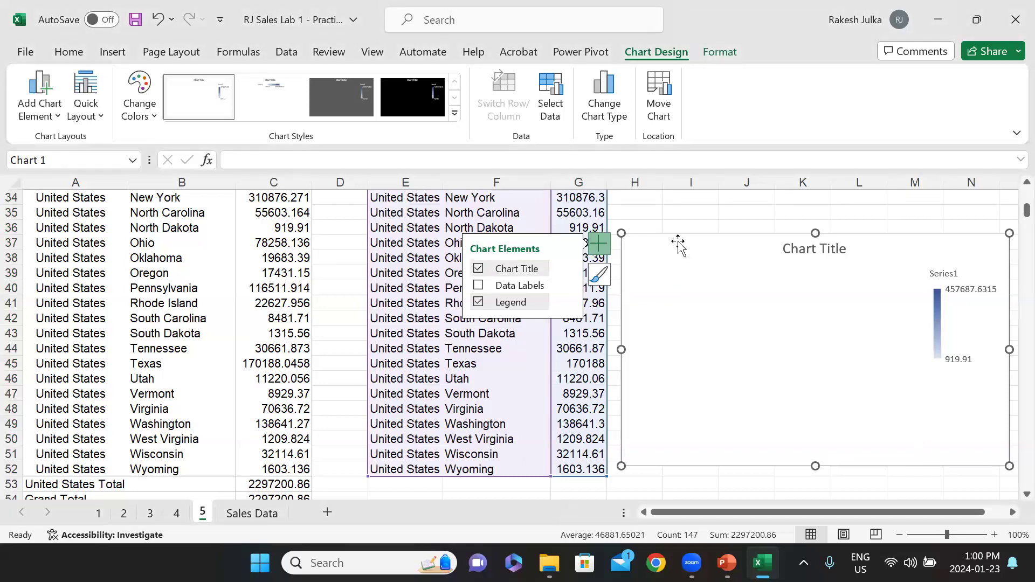
key(Delete)
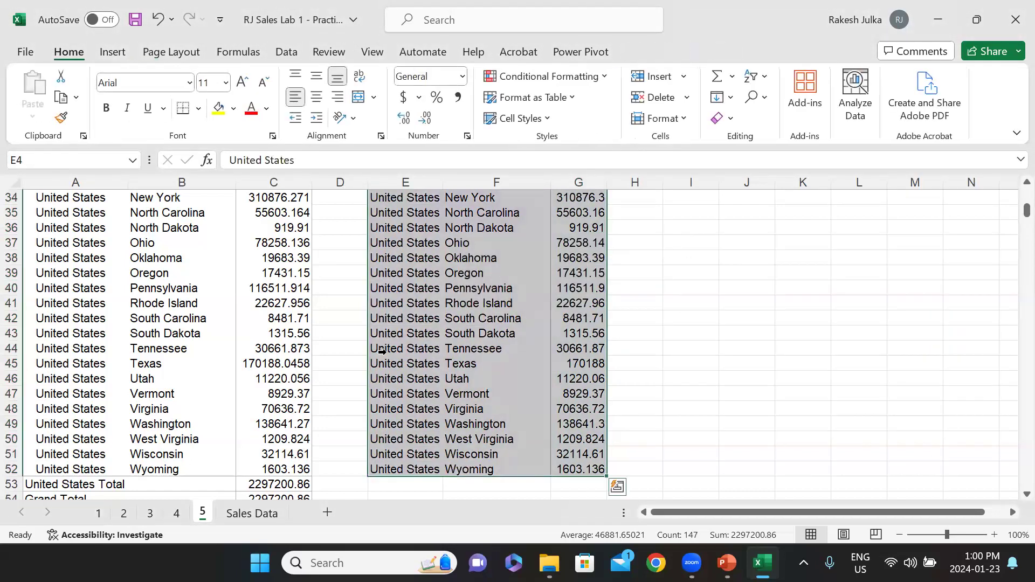
- Try to insert a filled map directly from the PivotTable data
click(81, 259)
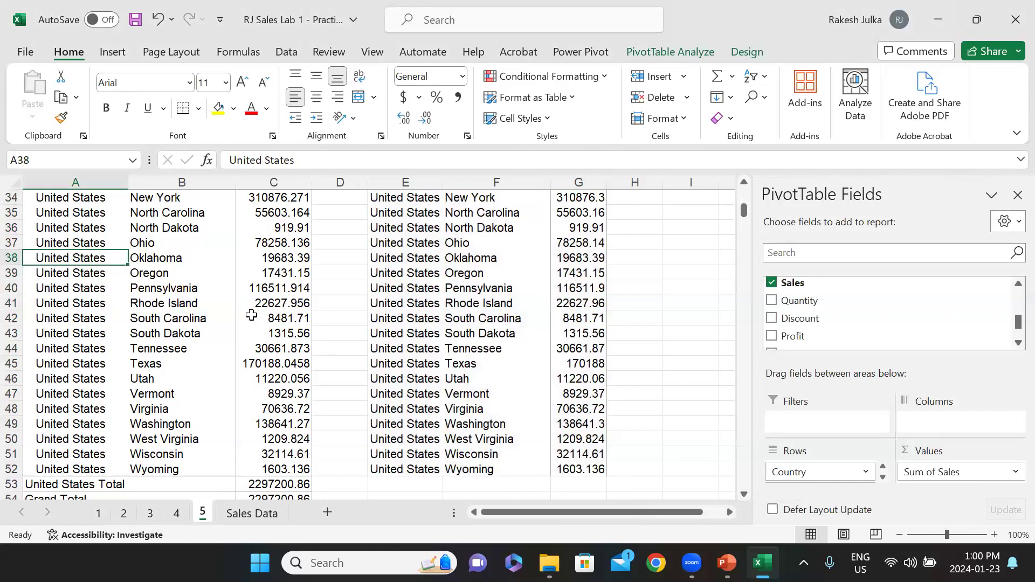
click(112, 52)
click(432, 93)
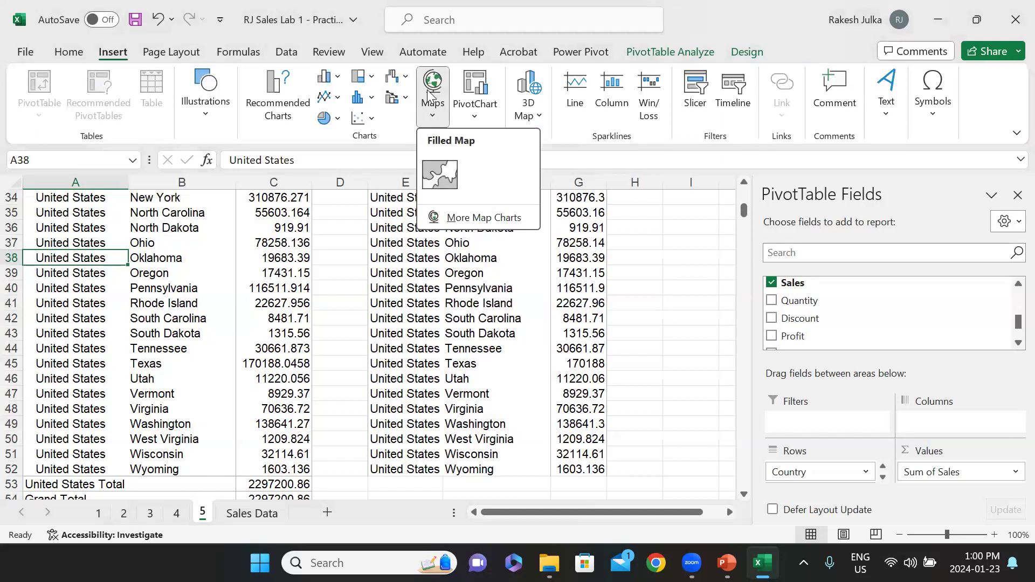
click(435, 183)
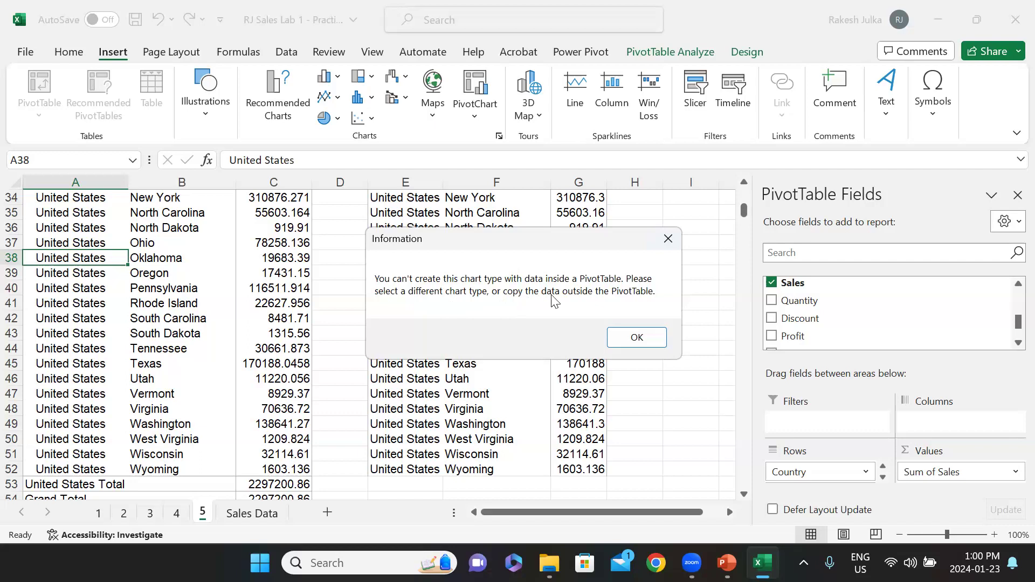
click(647, 339)
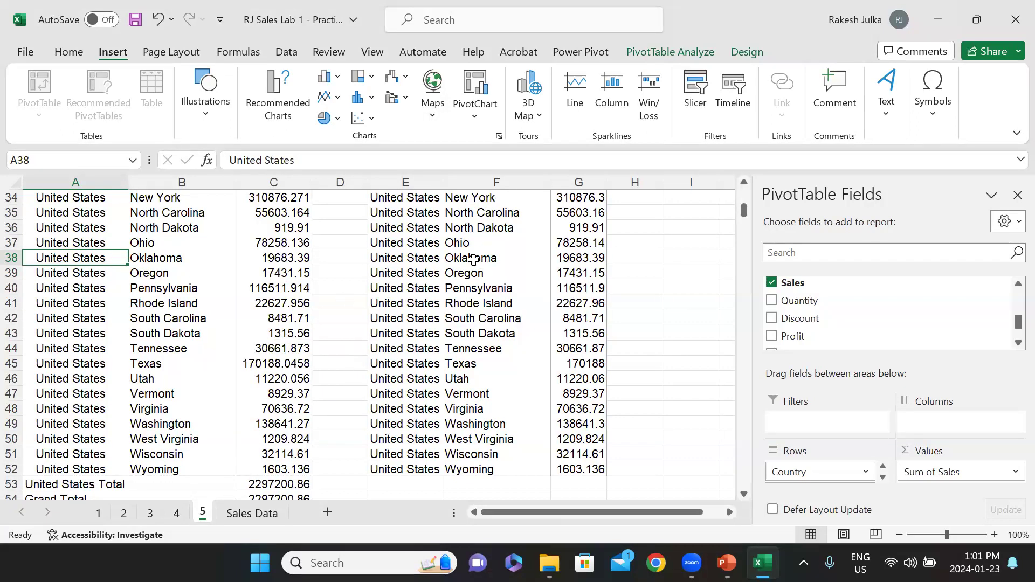
- Insert a filled map from the copied country, state and sales data starting in E4 and move the chart beside column G
click(438, 261)
scroll(438, 264, up, 8)
scroll(438, 264, up, 3)
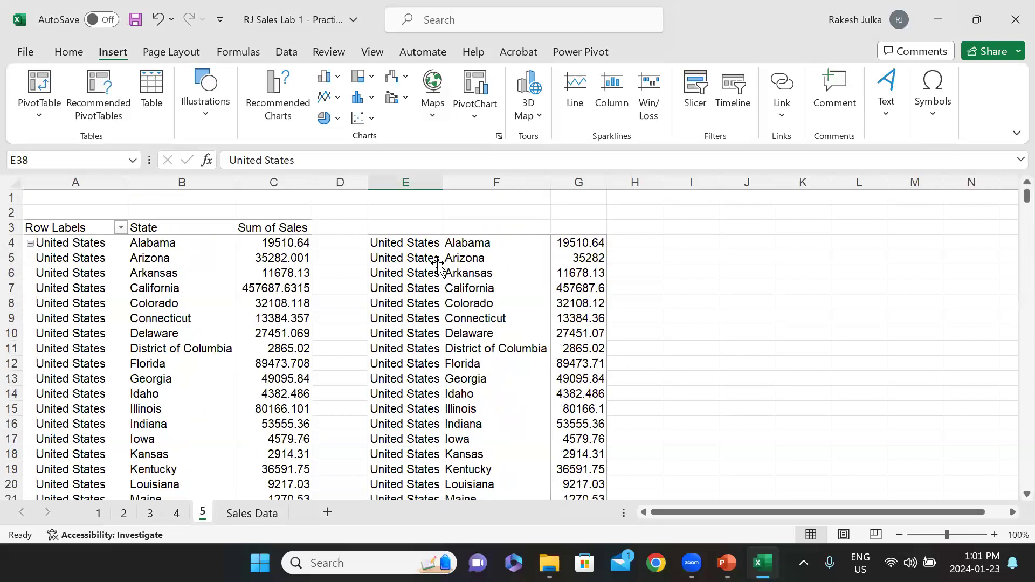
click(423, 244)
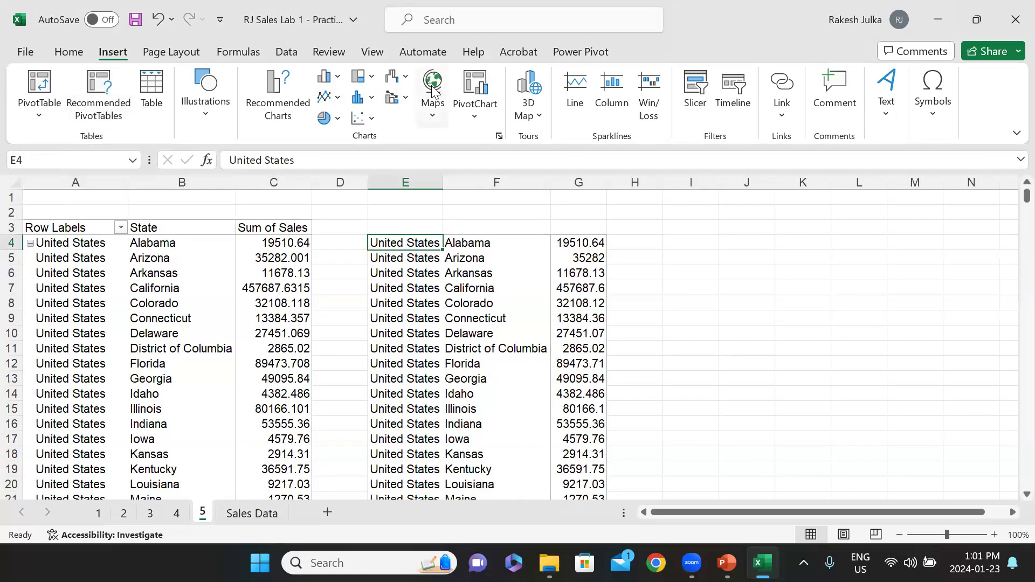
click(104, 277)
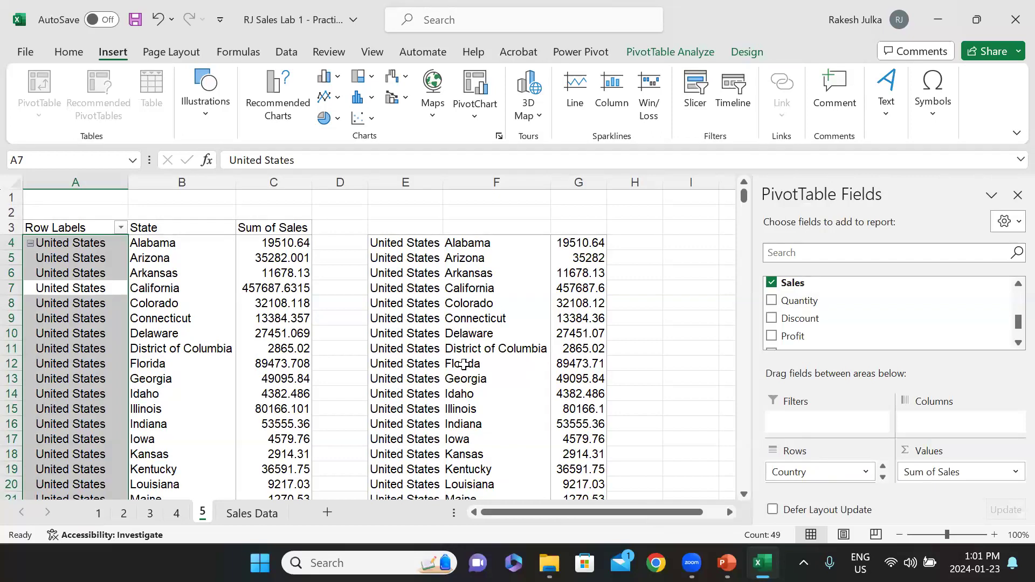
click(464, 364)
click(407, 243)
click(433, 102)
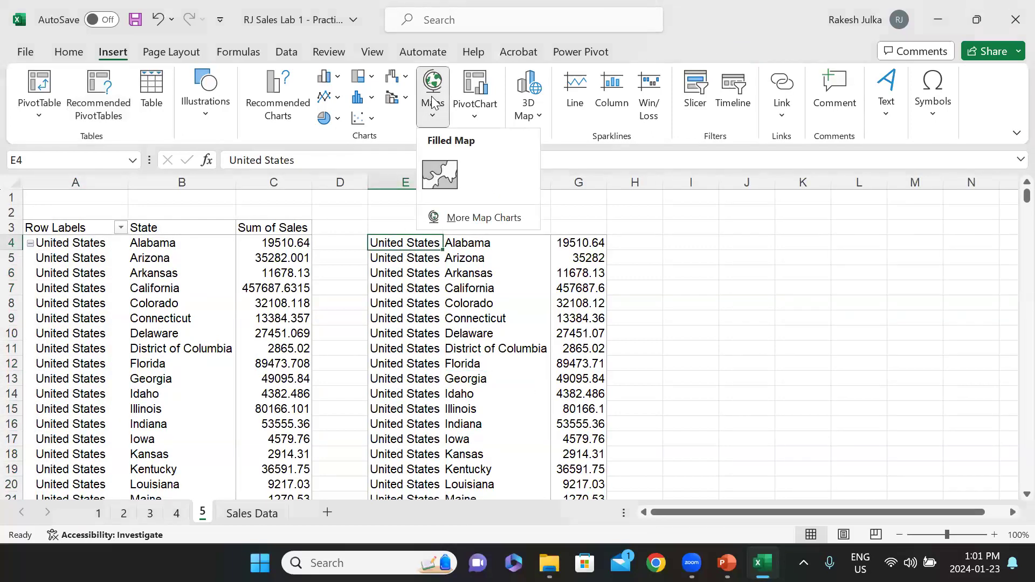
click(467, 218)
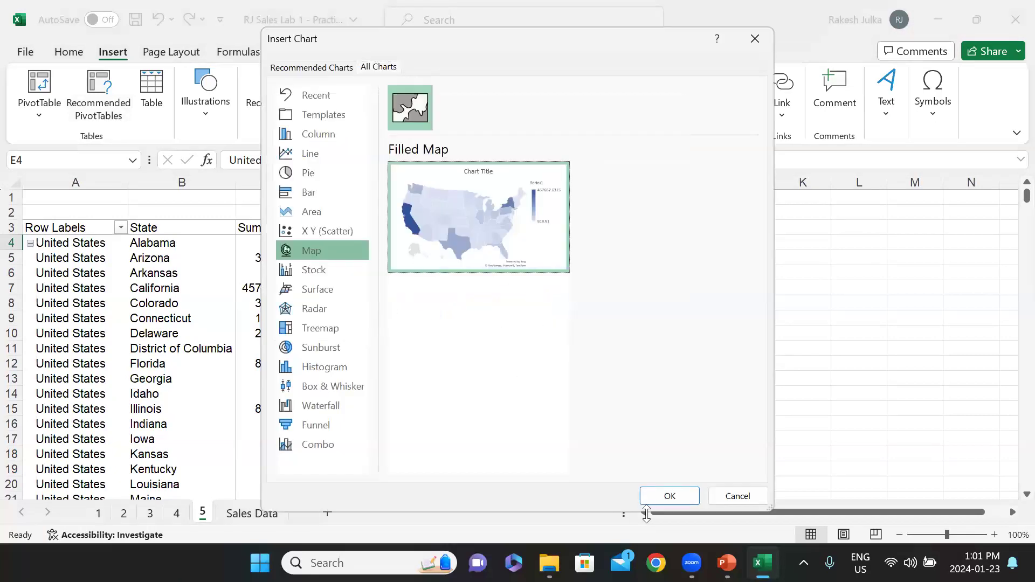
click(669, 495)
drag(573, 251, 882, 238)
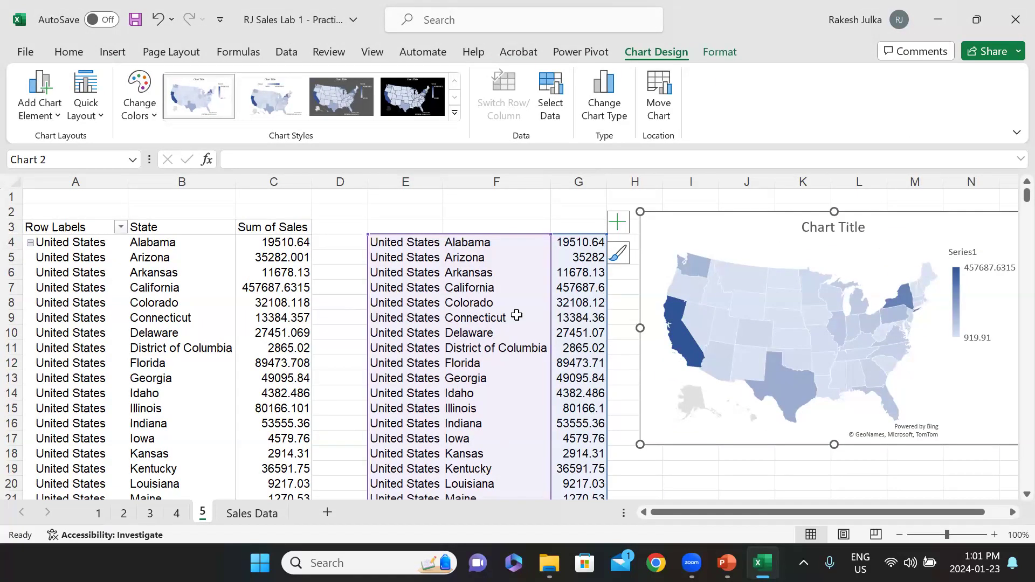
- Try to insert a filled map with a state cell inside the PivotTable selected, and leave the chart dialog
click(161, 275)
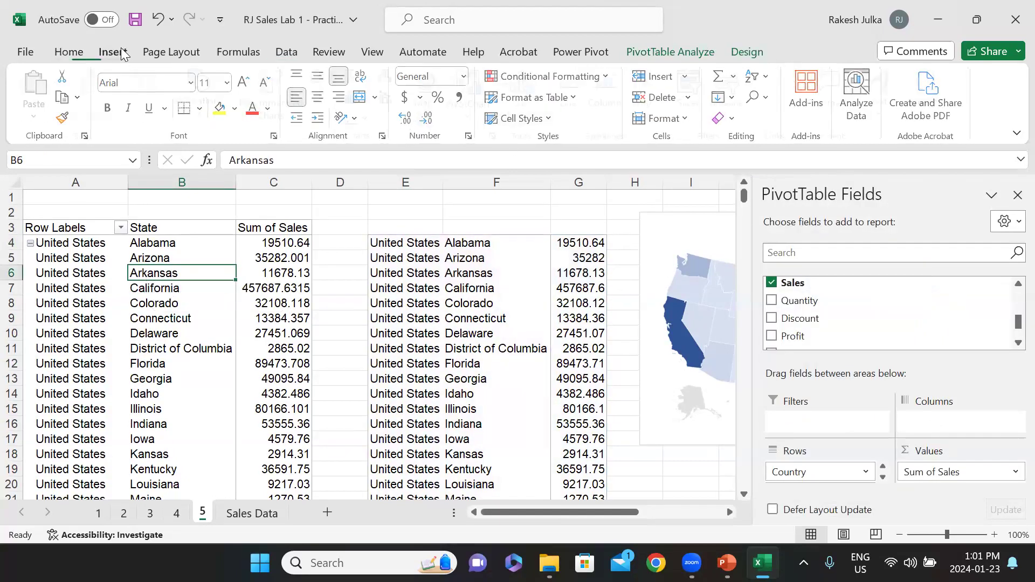
click(121, 49)
click(432, 91)
click(465, 218)
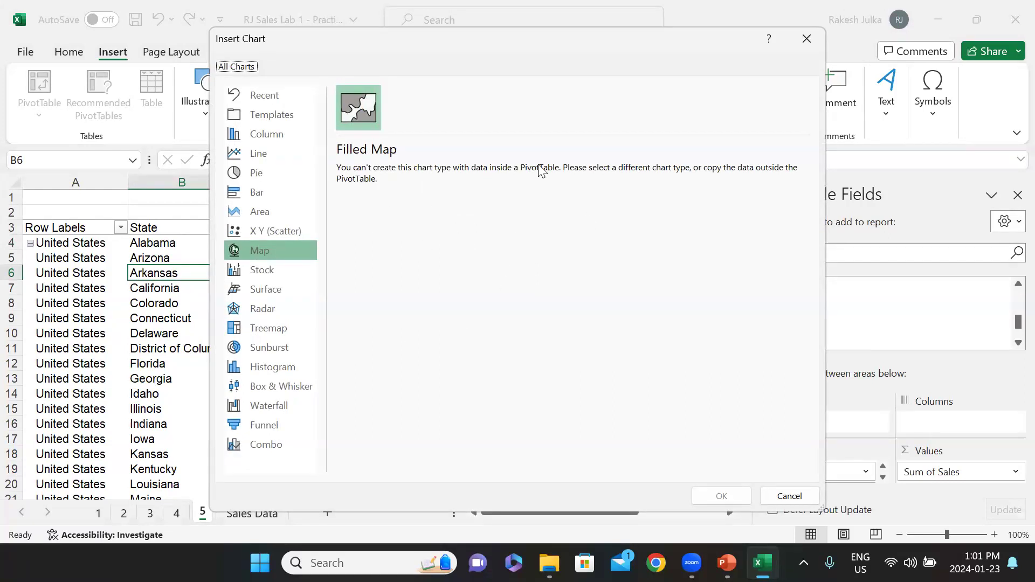
click(788, 497)
click(451, 301)
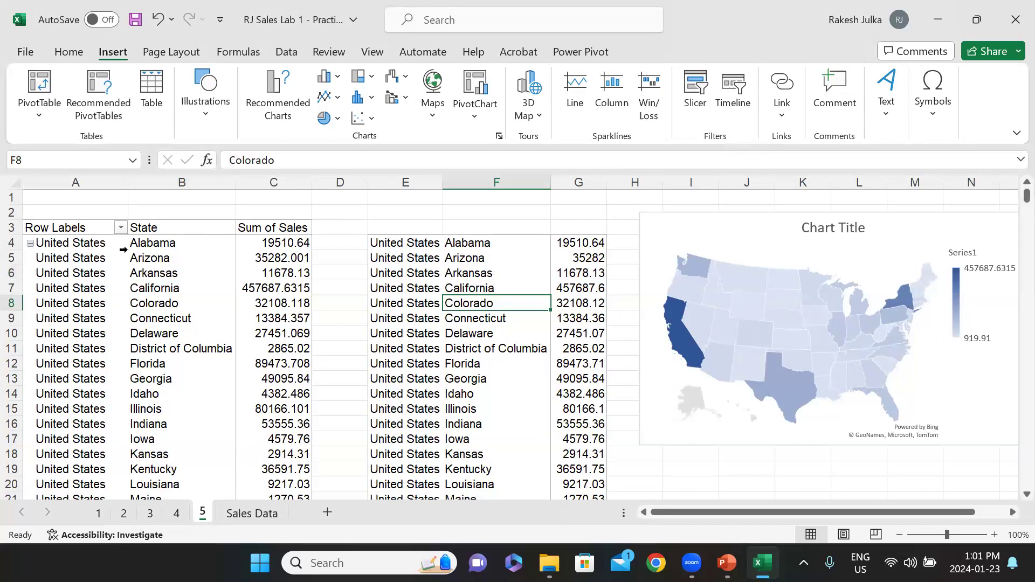
- Insert another filled map from the copied data starting in E4 and move it so the earlier map chart stays reachable
click(428, 248)
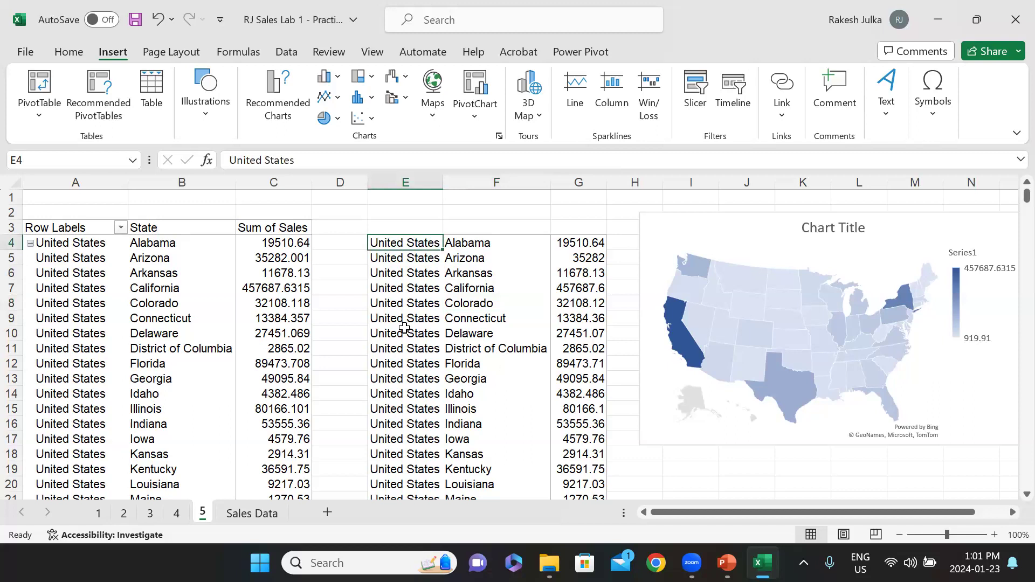
click(663, 210)
click(401, 272)
click(401, 248)
click(433, 92)
click(462, 218)
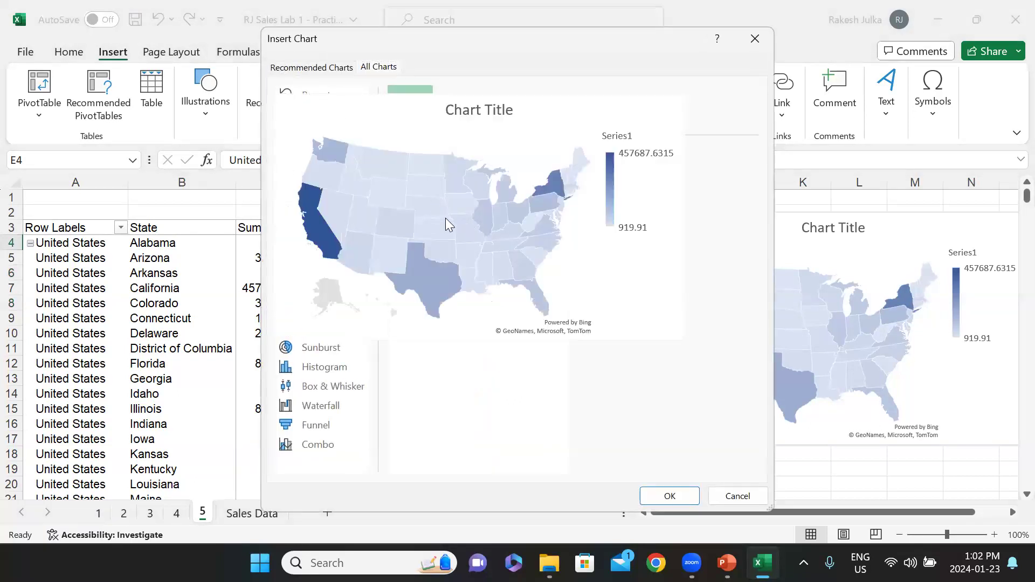
click(670, 496)
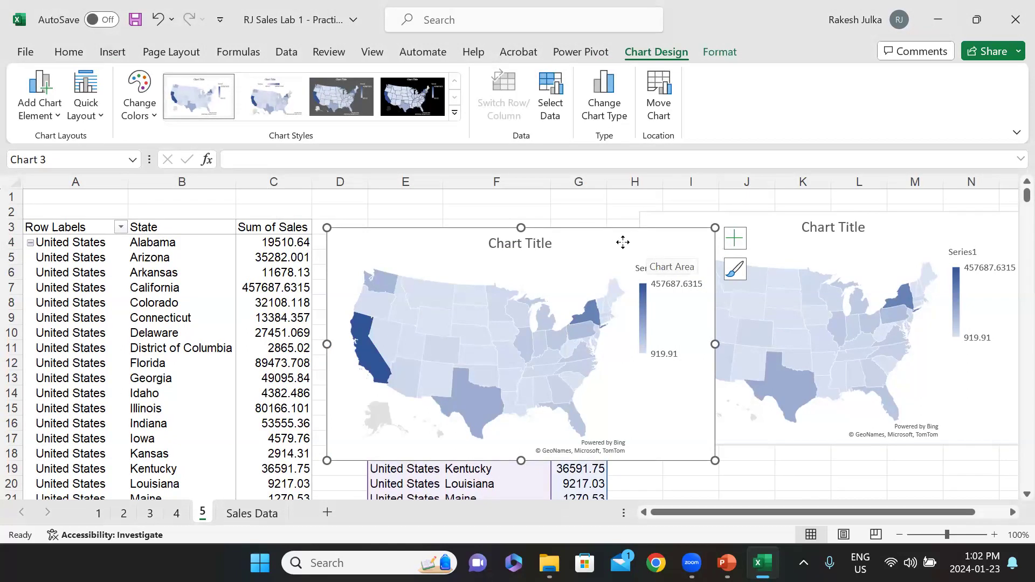
drag(622, 241, 820, 236)
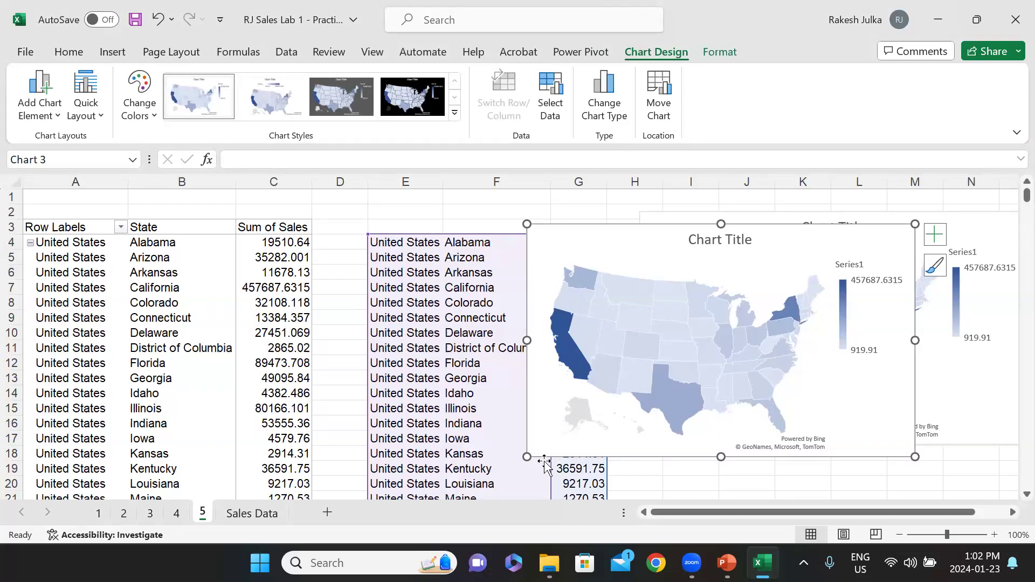
drag(623, 257, 504, 243)
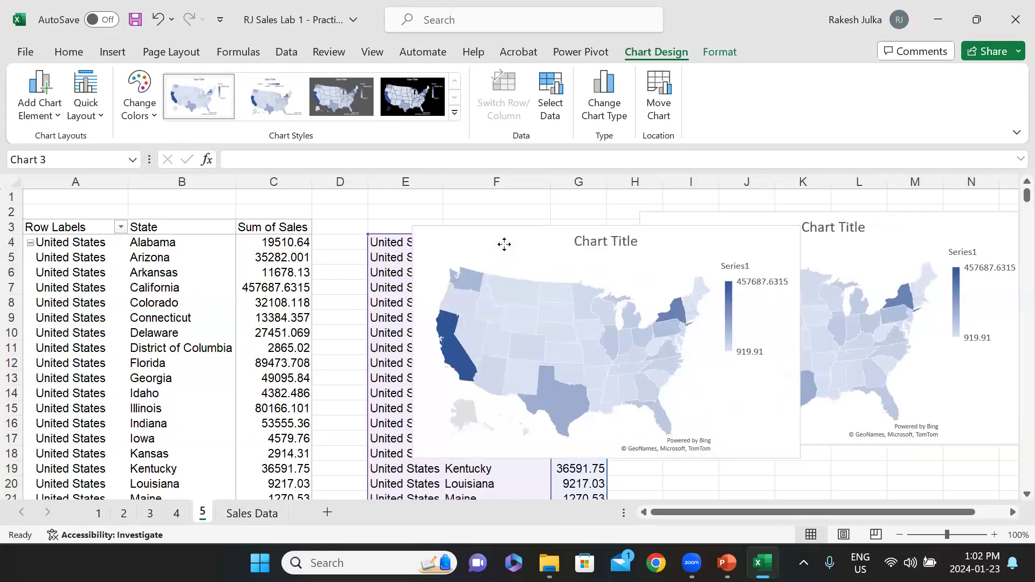
- Delete the earlier filled map and position the remaining map chart beside column G
click(906, 230)
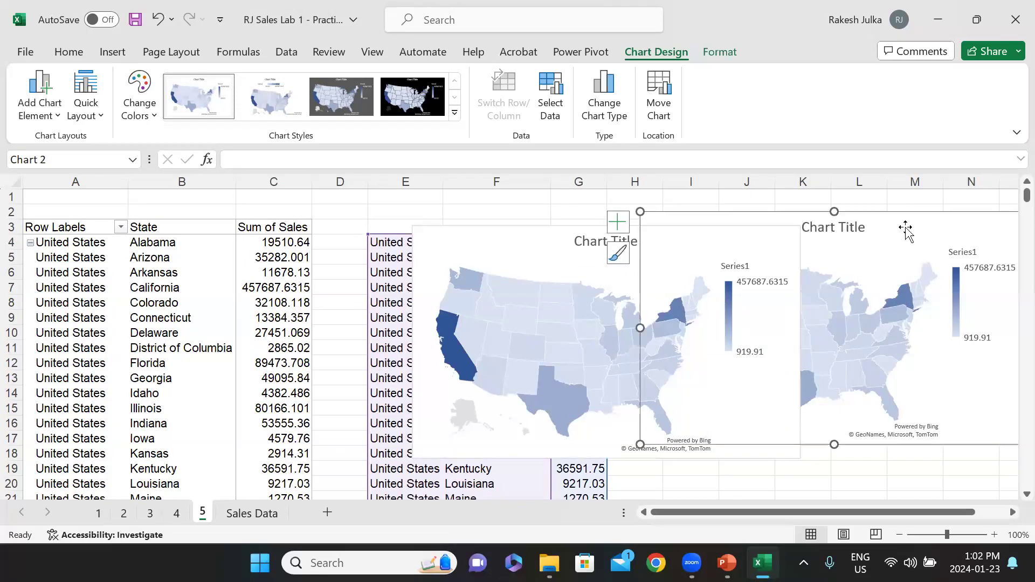
key(Delete)
mouse_move(870, 248)
mouse_down()
mouse_move(887, 234)
mouse_move(873, 243)
mouse_up()
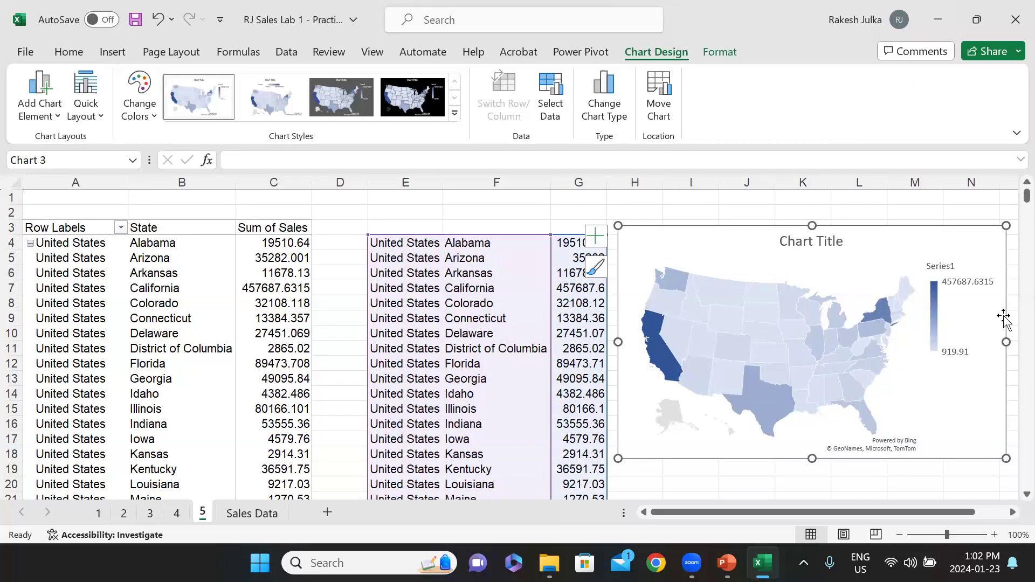
- Browse the chart styles for the filled map and try the green Colorful palette before restoring the blue one
mouse_move(873, 364)
click(453, 117)
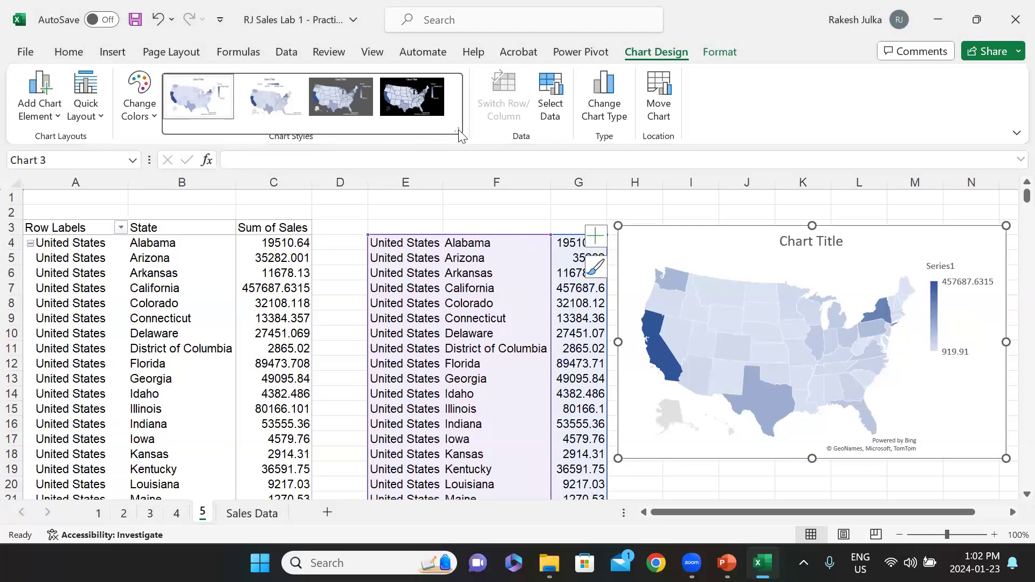
drag(459, 129, 457, 215)
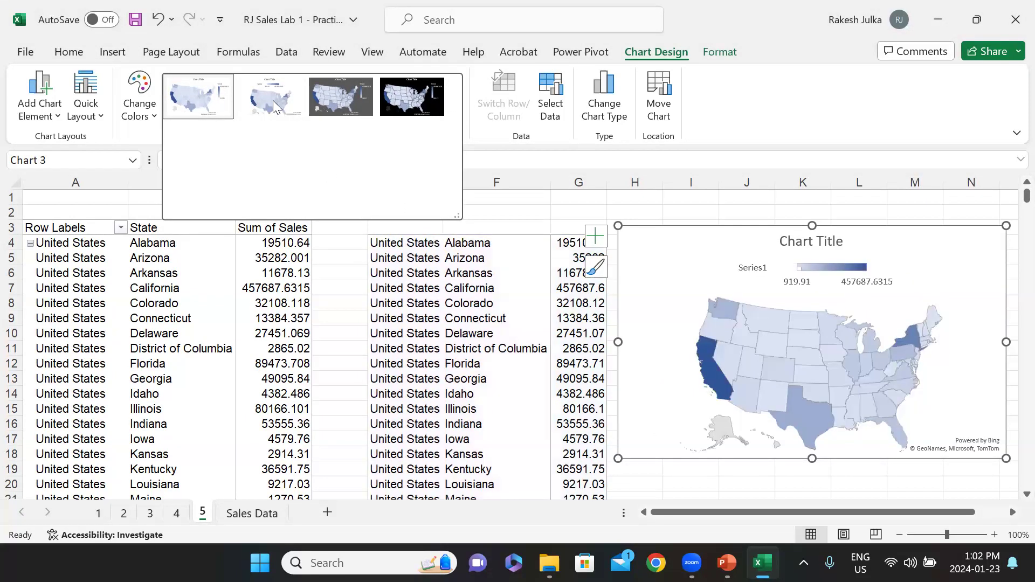
click(139, 94)
click(162, 164)
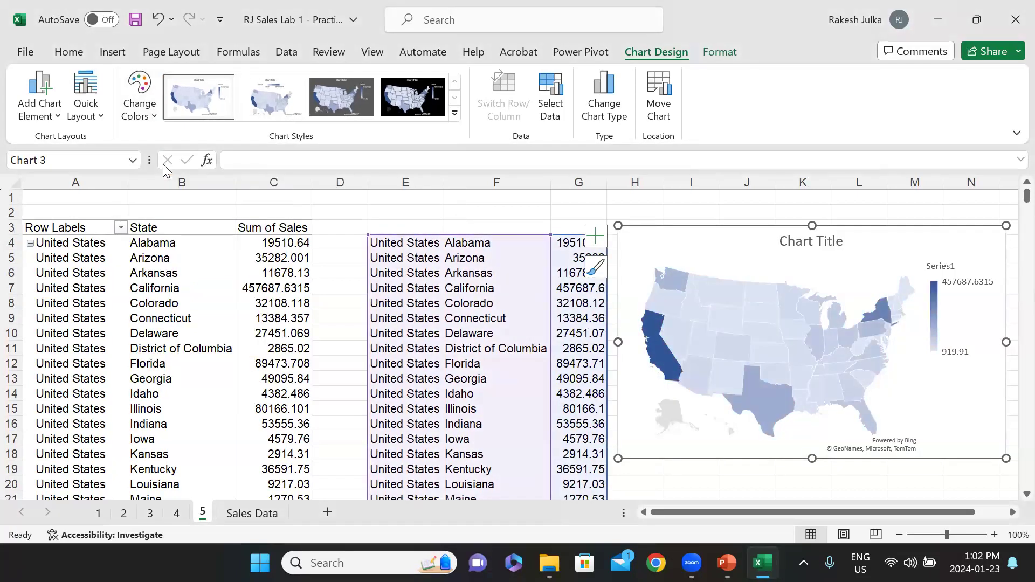
click(139, 97)
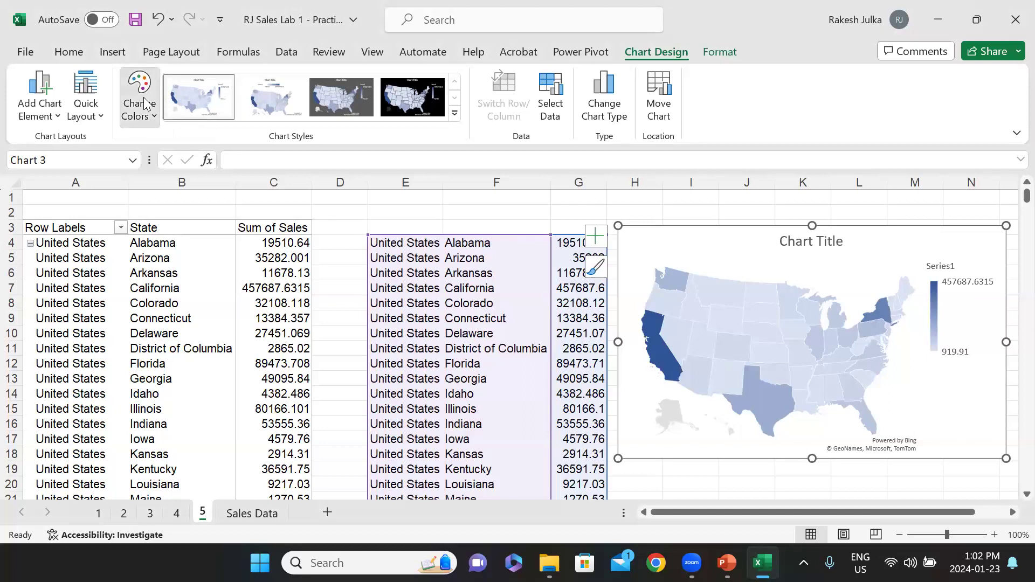
click(152, 244)
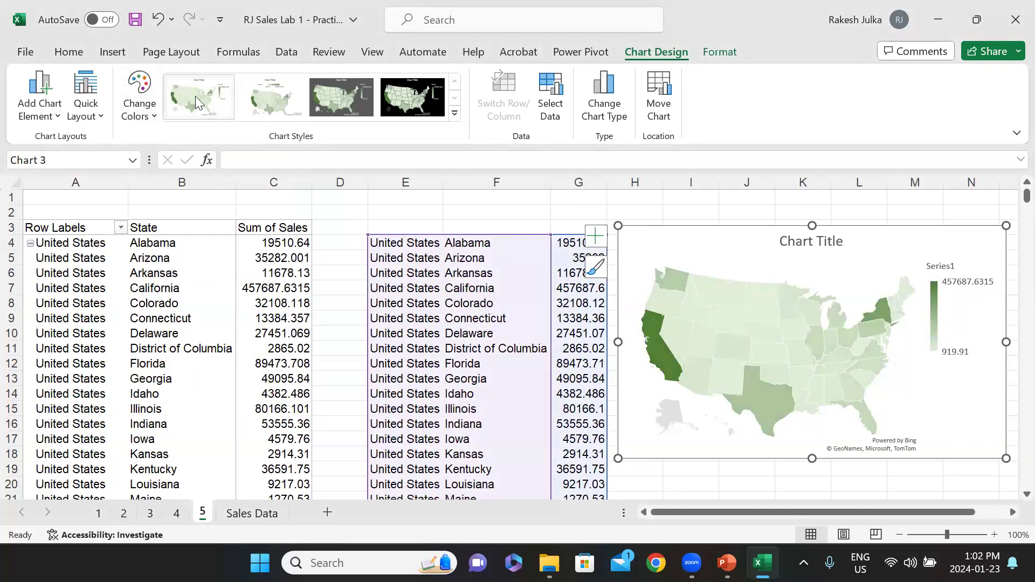
click(141, 95)
click(145, 163)
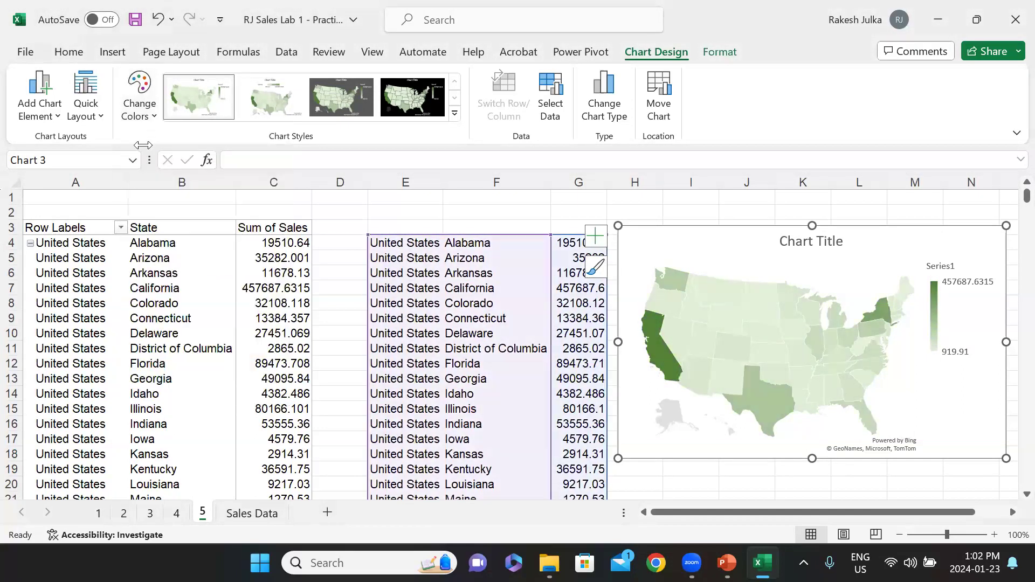
- Recolor the filled map with the third Colorful palette, the one beginning with orange
click(139, 96)
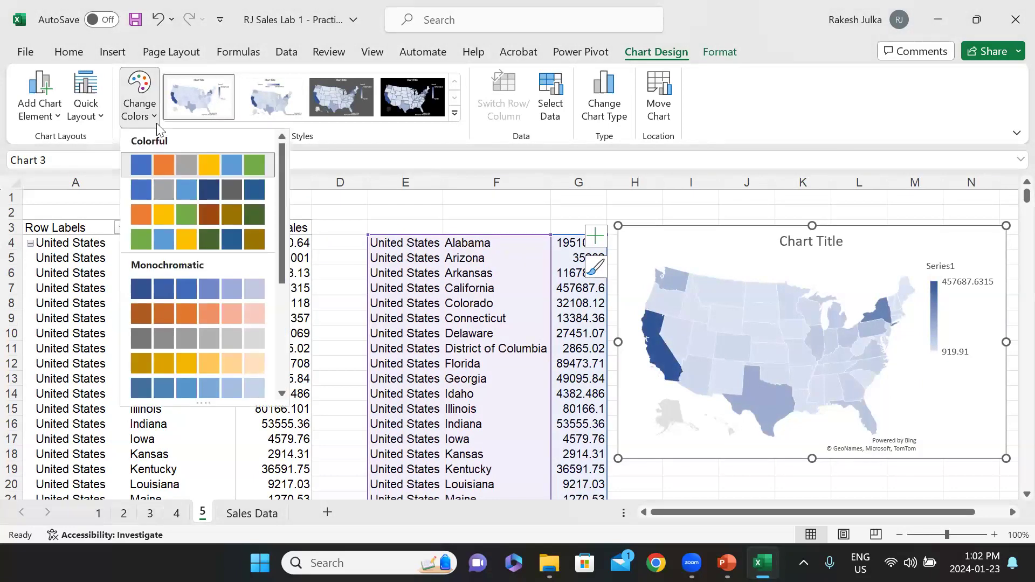
click(208, 210)
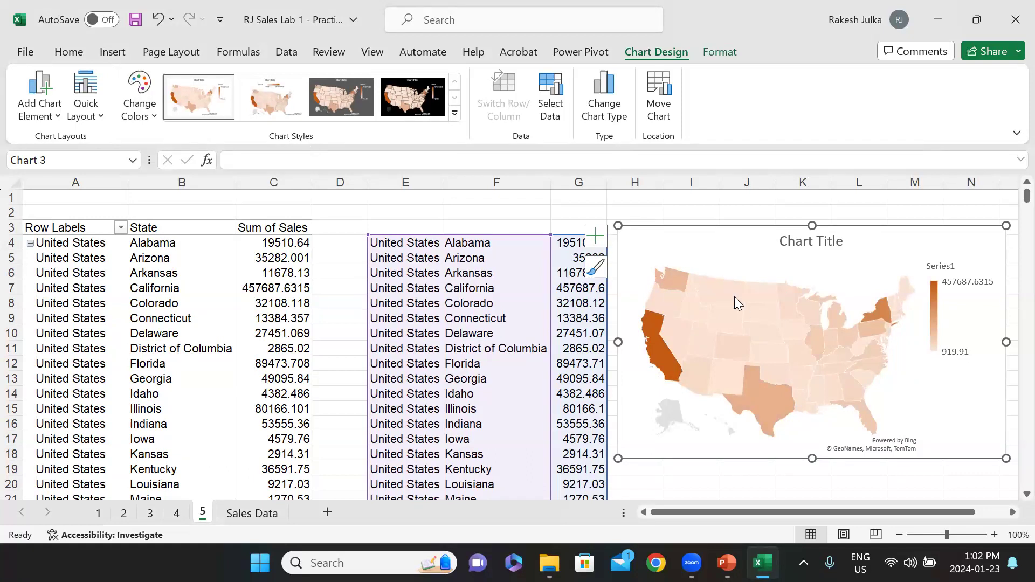
mouse_move(711, 279)
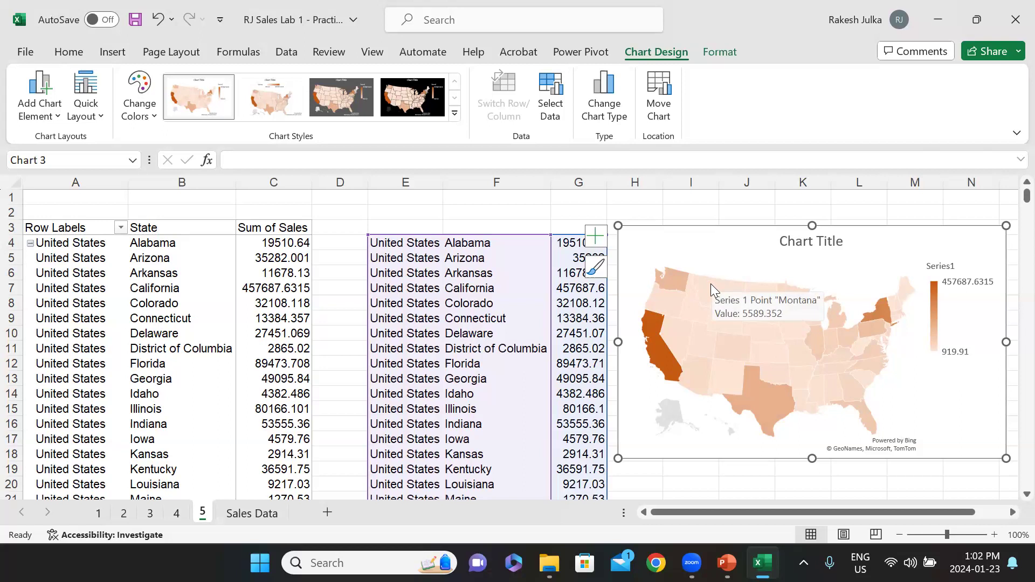
- Switch to the PowerPoint slide show and review the fifth exercise, its field settings slide and the finished map example
click(258, 513)
key(alt+Tab)
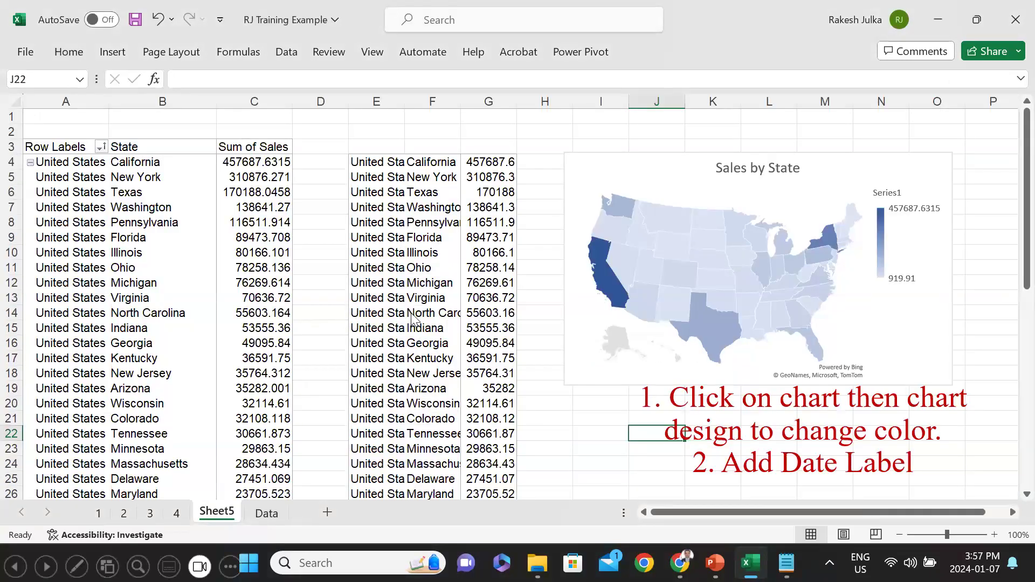
key(alt+Tab)
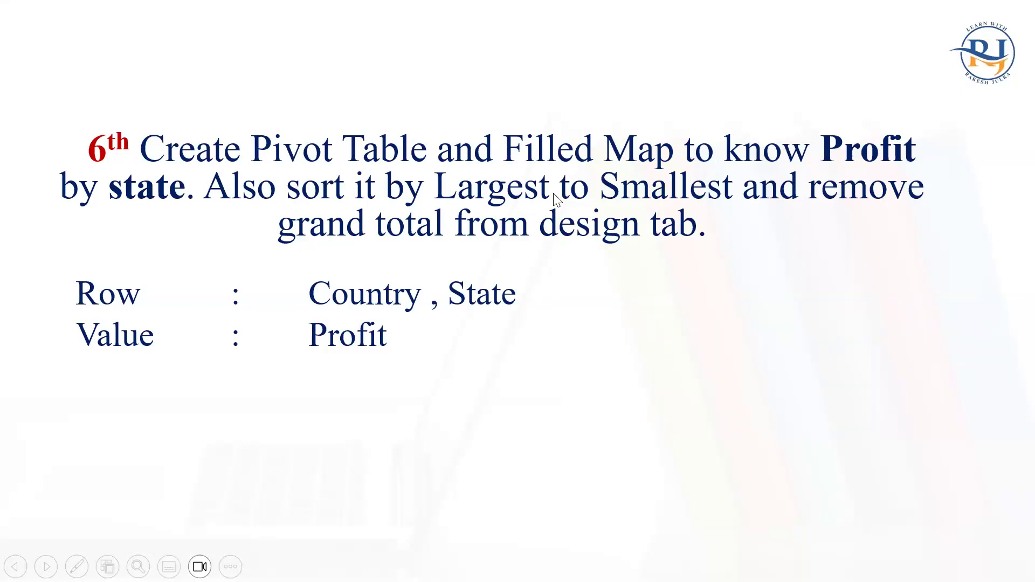
key(Left)
key(Left)
key(Left)
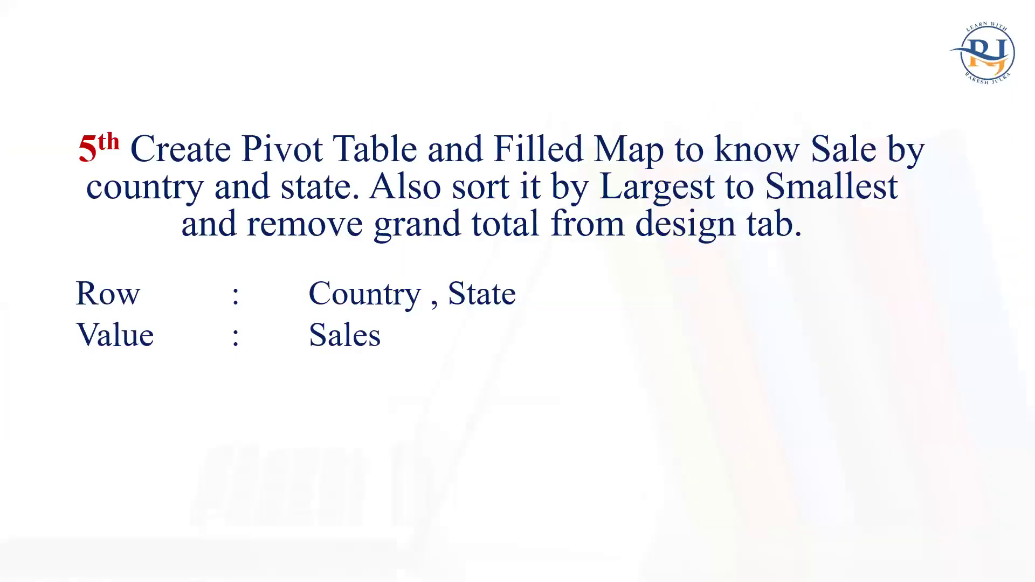
key(Right)
key(Right)
key(Right)
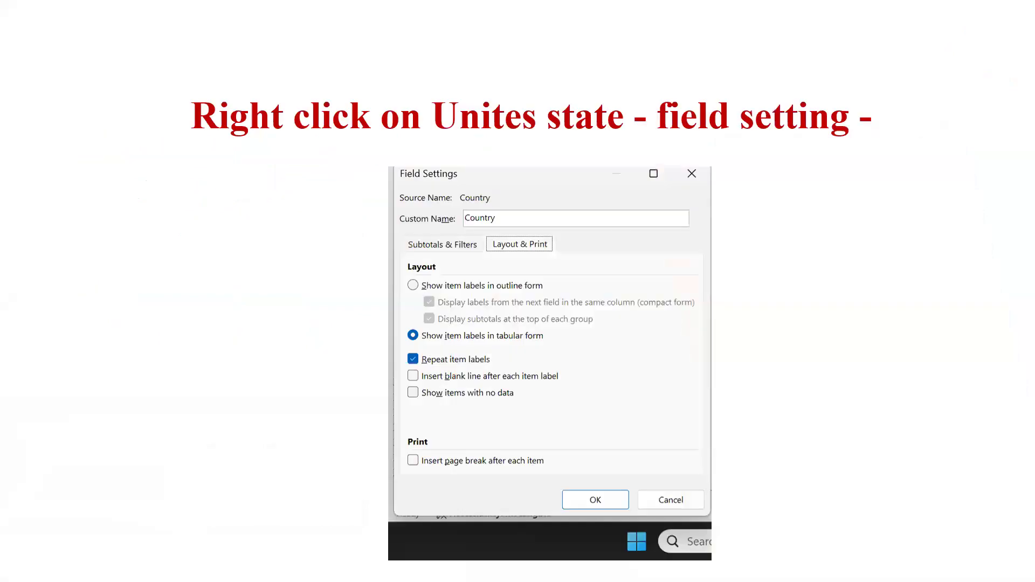
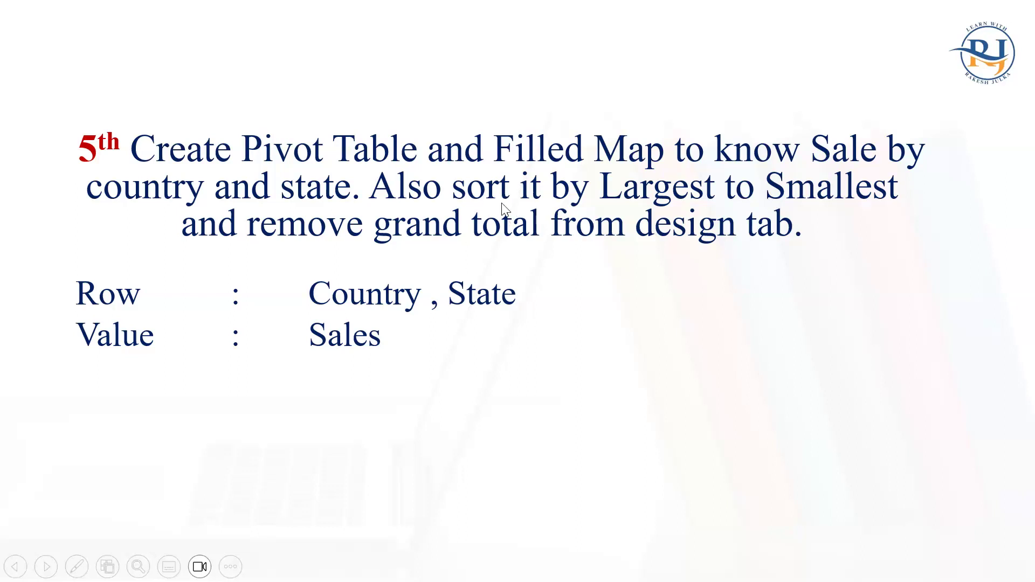
- Return to the practice workbook in Excel and open worksheet 5
key(alt+Tab)
key(alt+Tab)
key(Tab)
key(Tab)
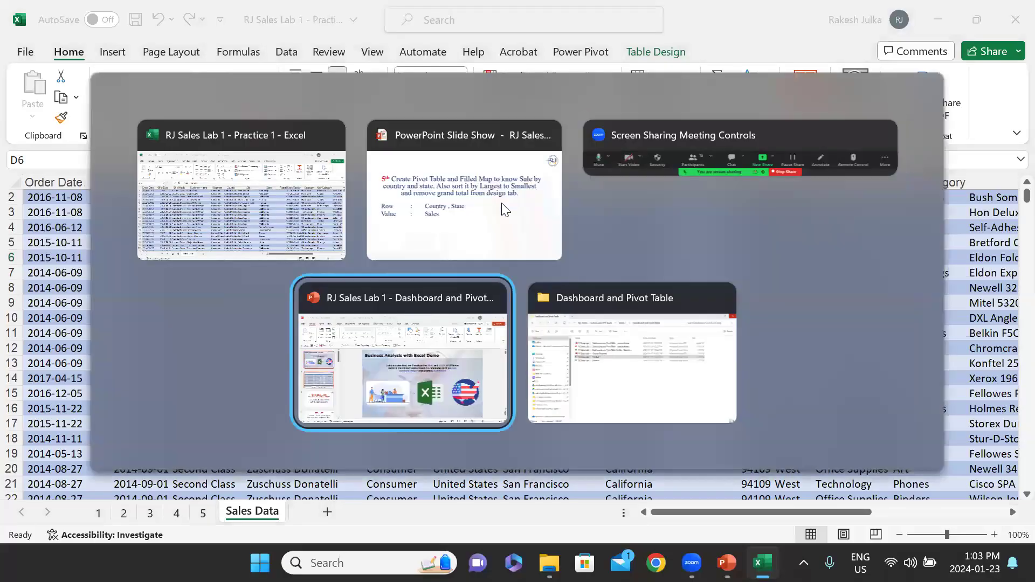
key(Tab)
key(Tab)
key(Tab)
key(Tab)
key(Tab)
key(Tab)
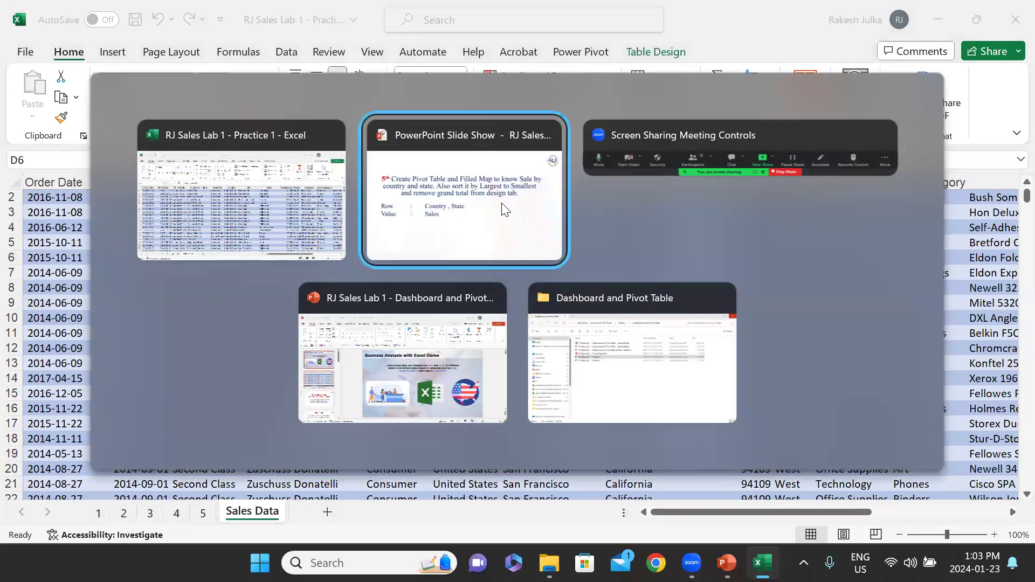
key(Tab)
key(Tab)
key(Tab)
key(Tab)
key(Tab)
key(Tab)
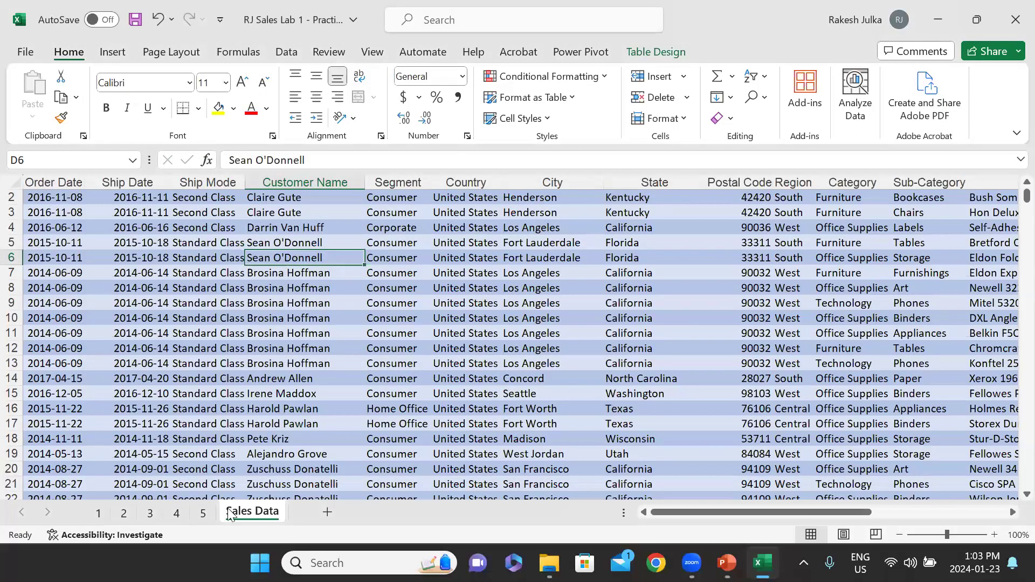
click(208, 517)
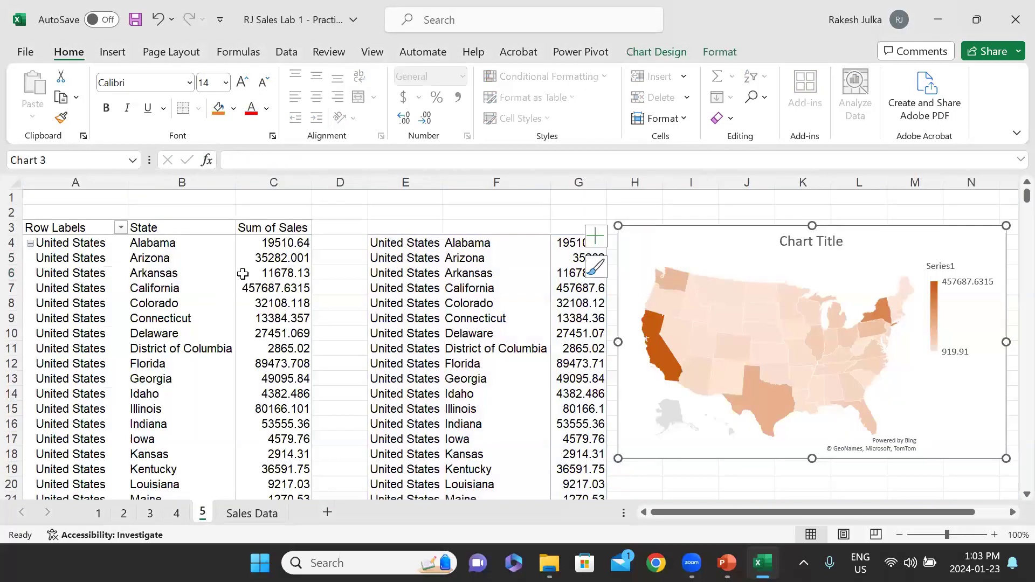
- Compare the PivotTable's sales by state with the copied state table, down to their last rows
click(284, 247)
click(284, 231)
right_click(285, 233)
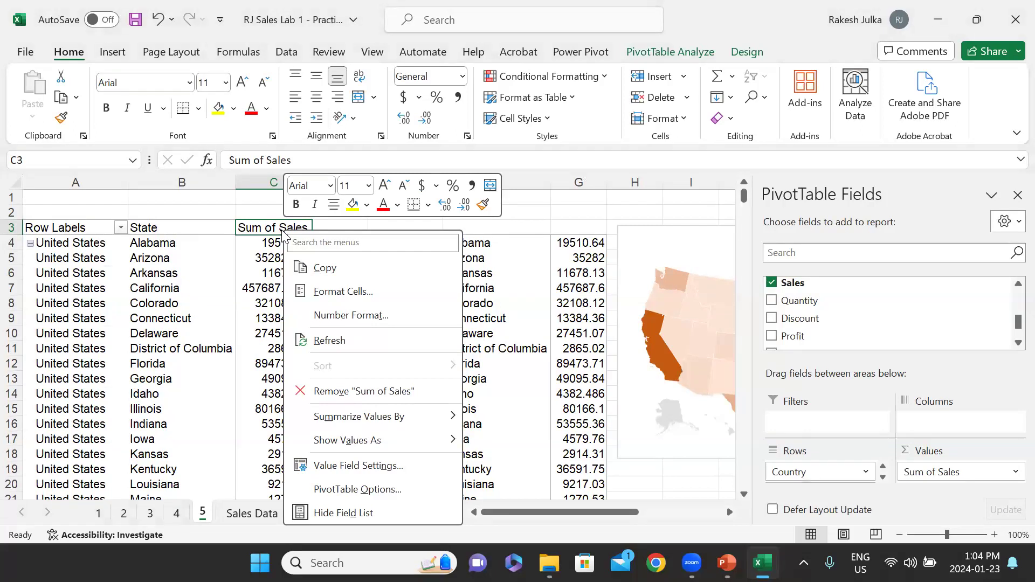
key(Escape)
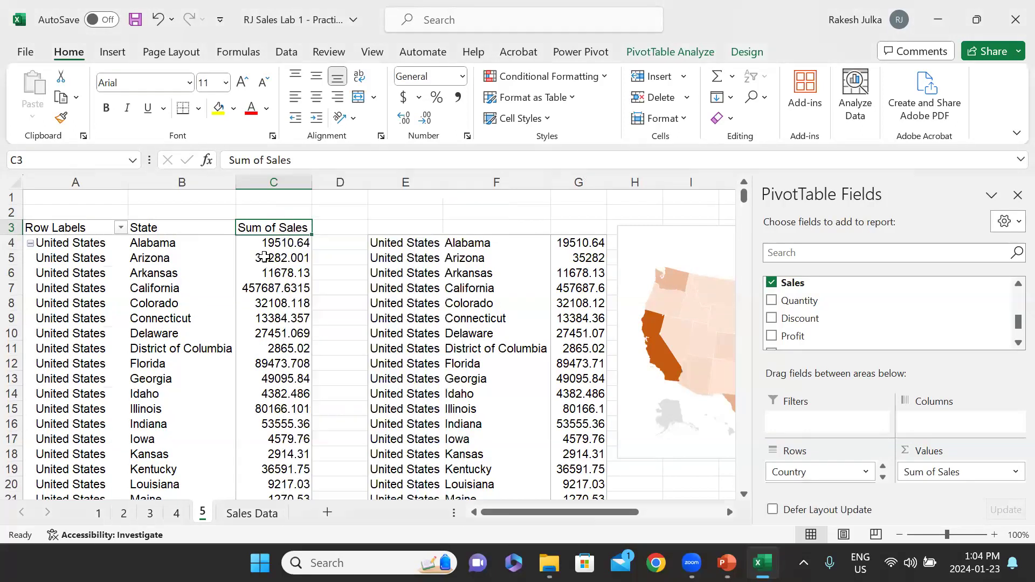
click(563, 247)
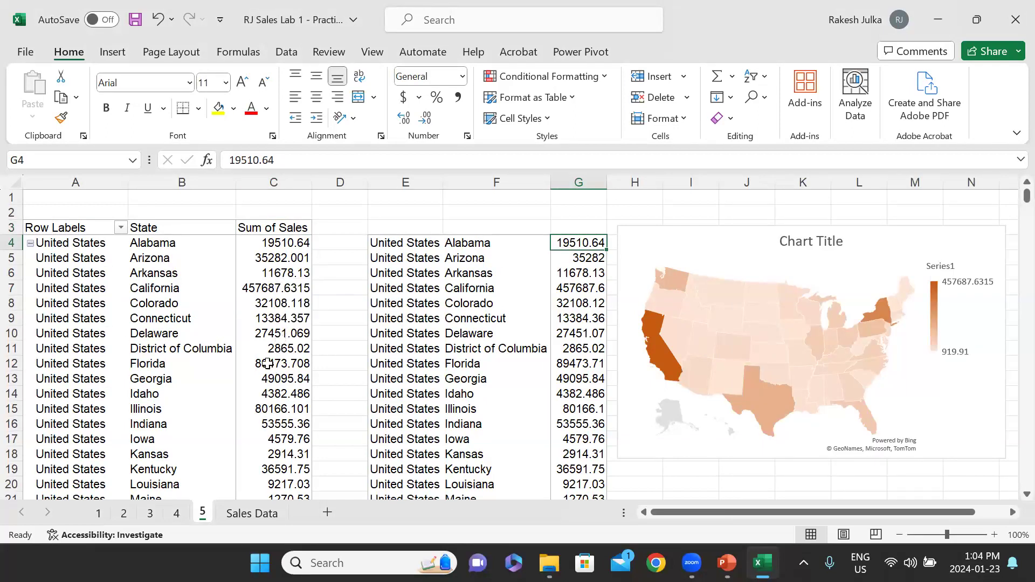
scroll(268, 363, down, 3)
scroll(268, 363, down, 10)
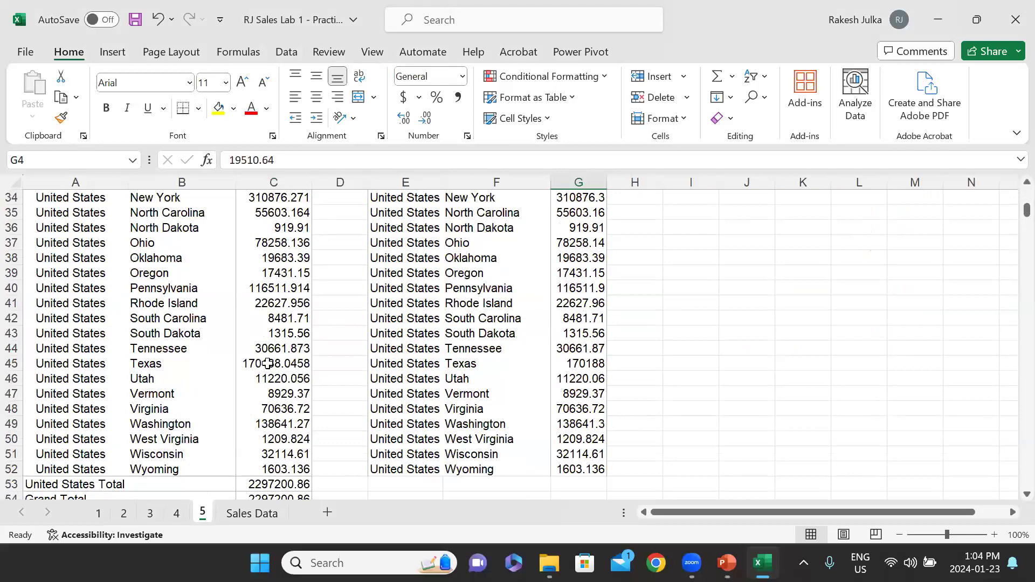
scroll(268, 363, up, 5)
scroll(268, 363, up, 8)
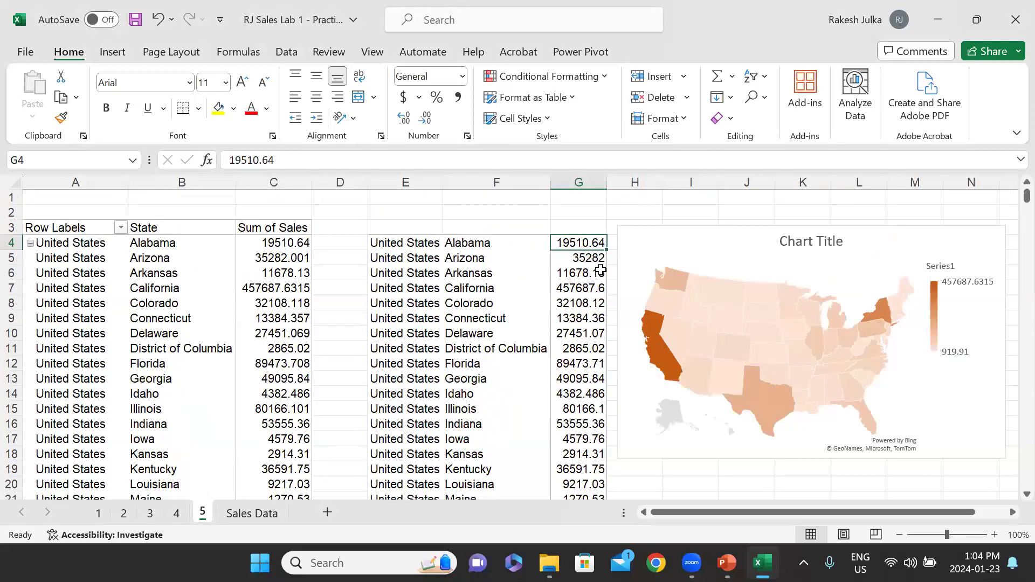
click(571, 225)
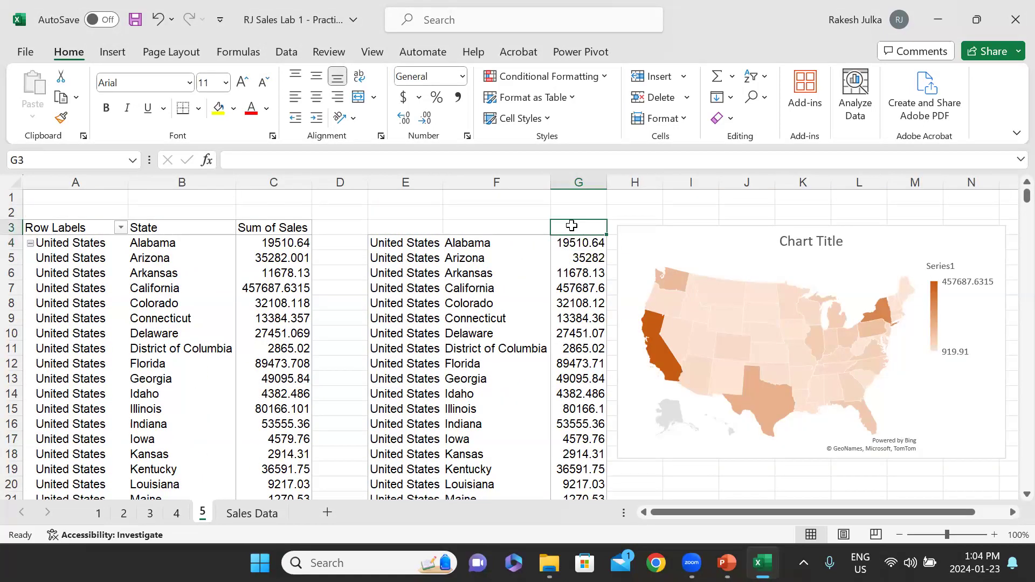
click(113, 52)
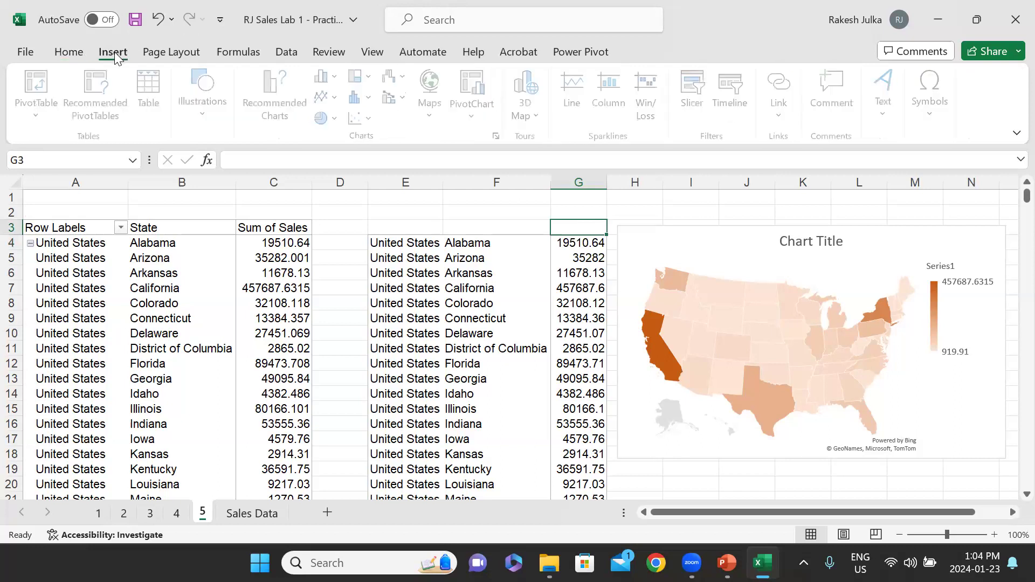
click(75, 53)
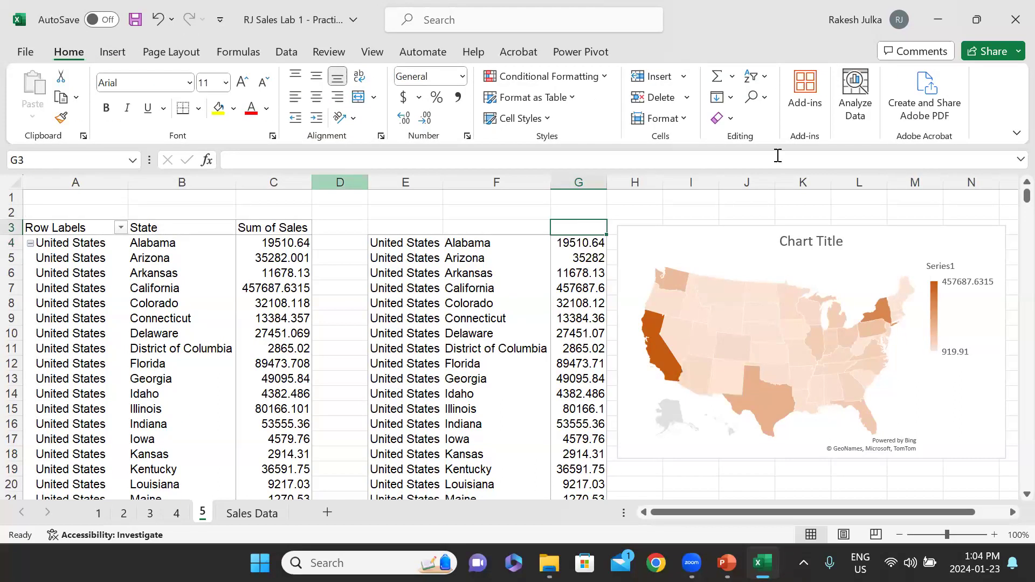
click(765, 78)
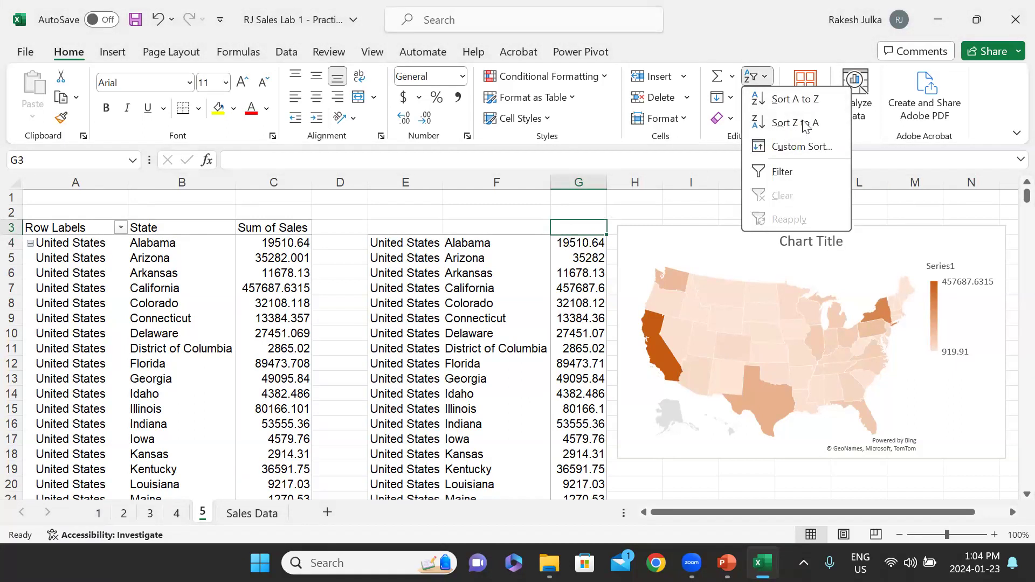
click(517, 265)
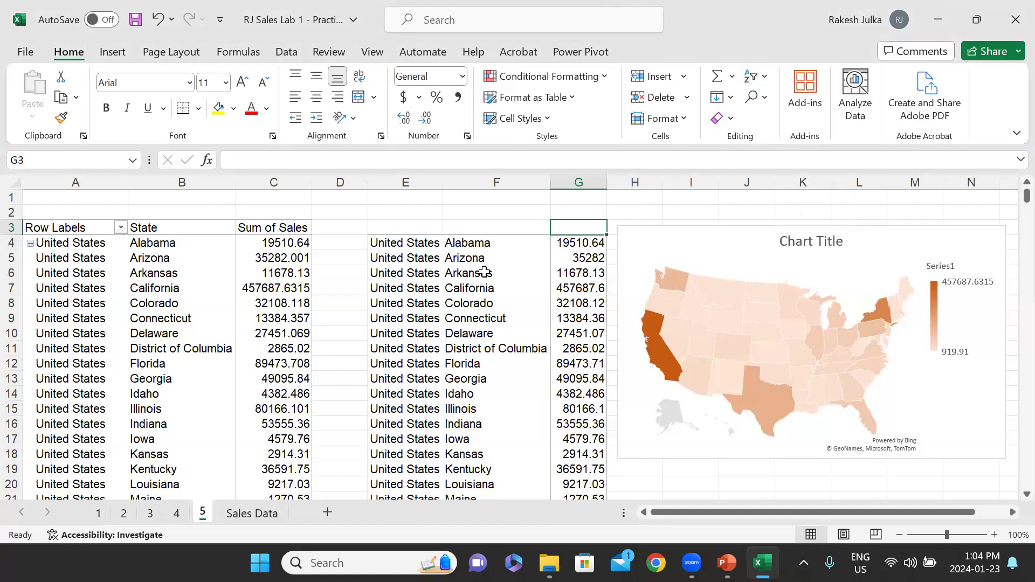
- Examine the sorting and value display options available for the PivotTable's Sum of Sales field
click(272, 230)
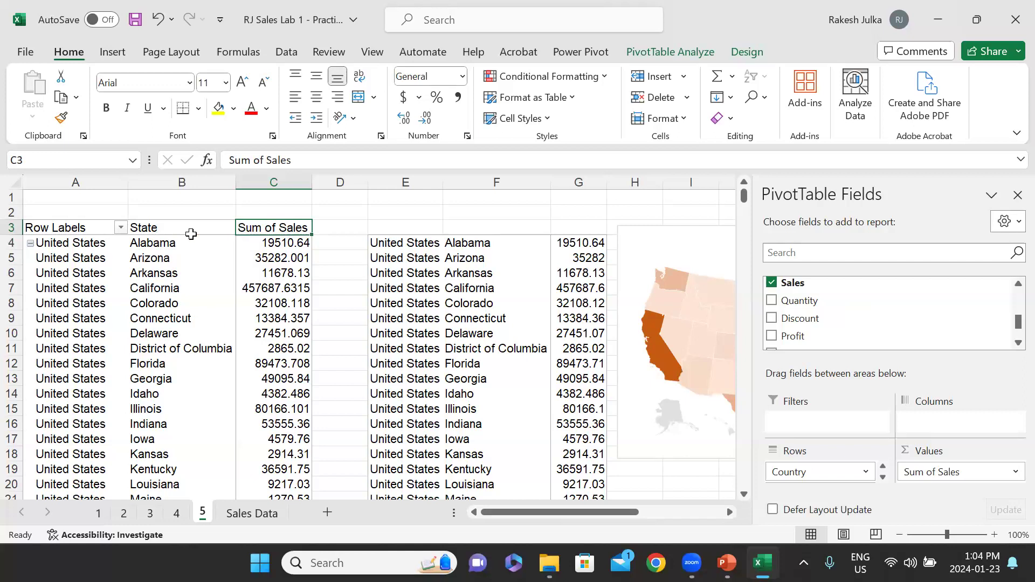
click(163, 231)
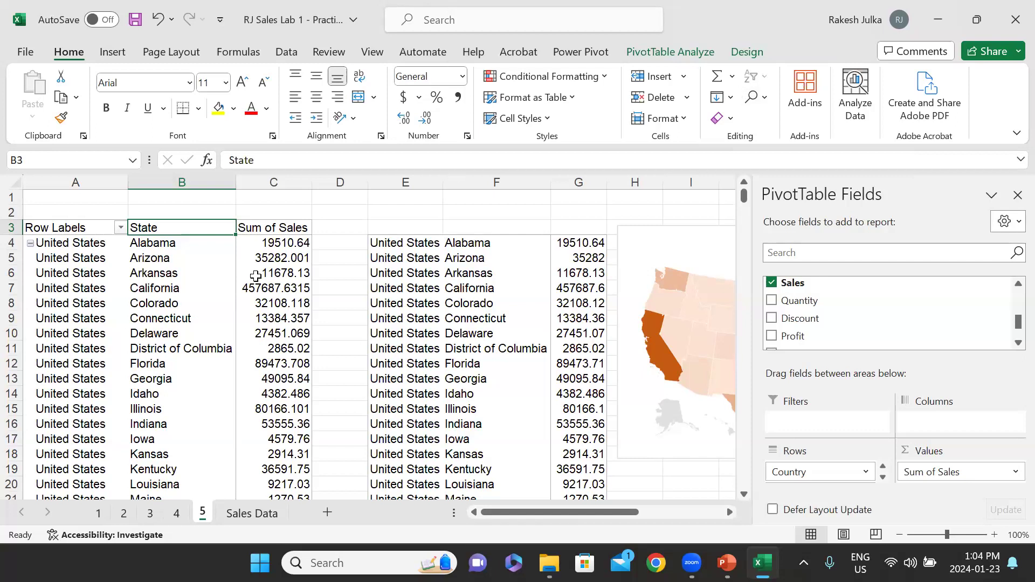
click(286, 228)
scroll(258, 300, down, 4)
scroll(258, 300, up, 4)
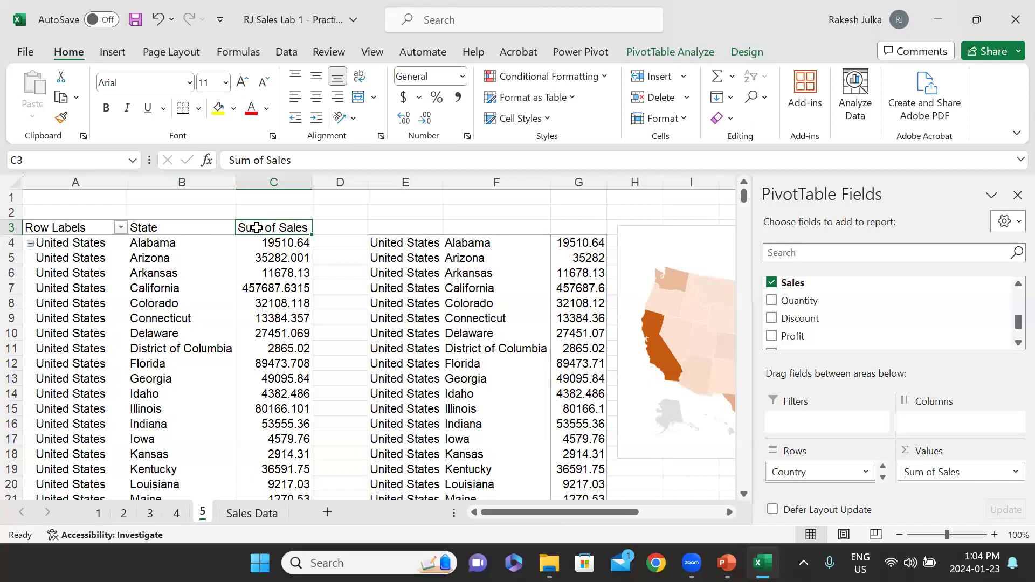
right_click(256, 228)
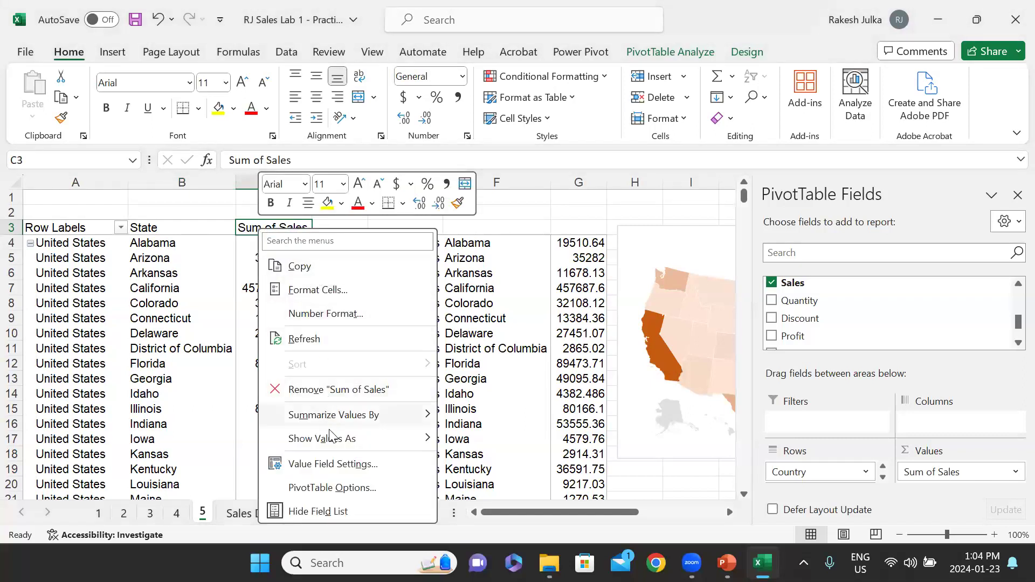
mouse_move(334, 440)
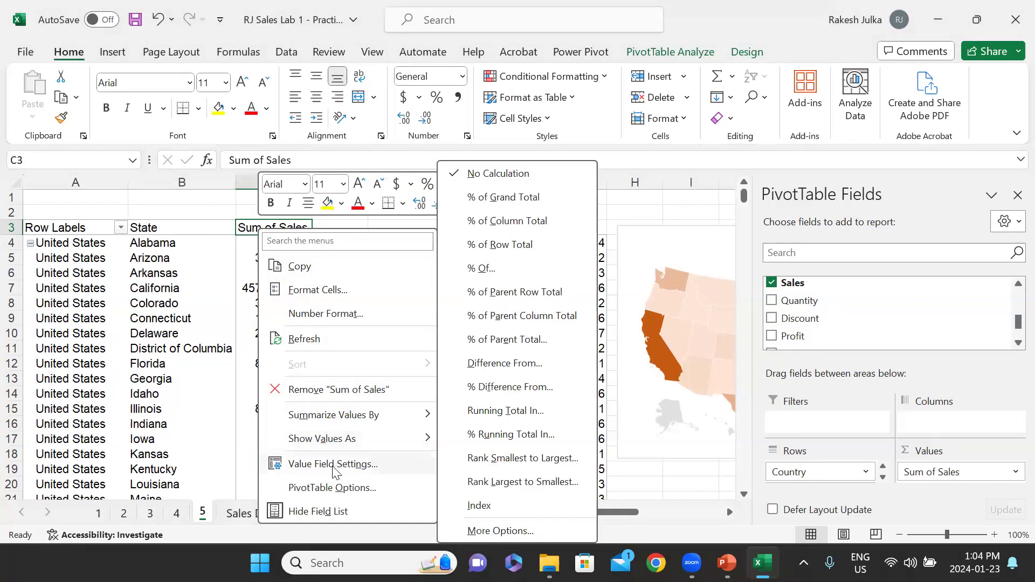
key(Escape)
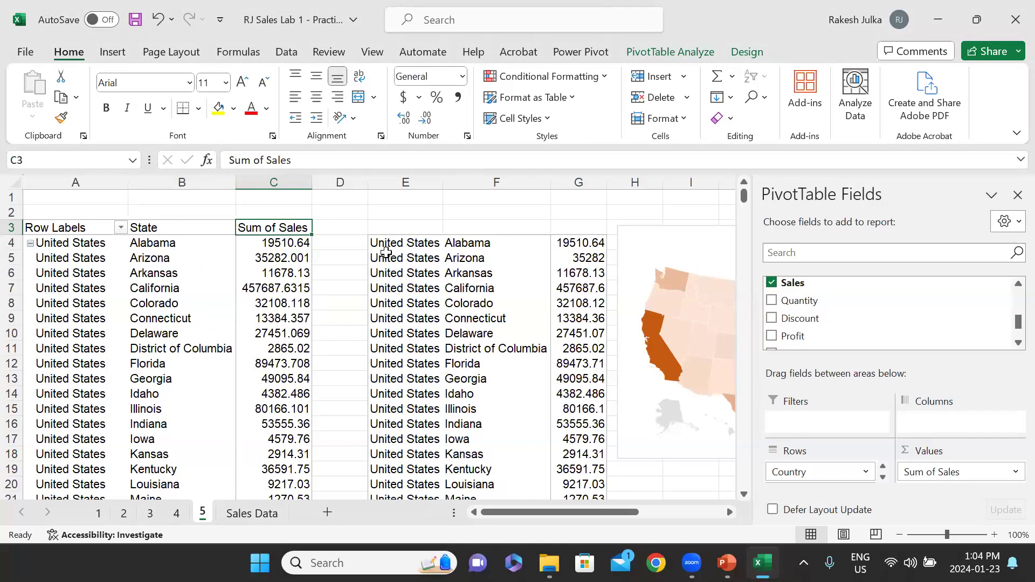
- Try sorting the copied state table by its sales values from largest to smallest, and undo the sort
click(574, 243)
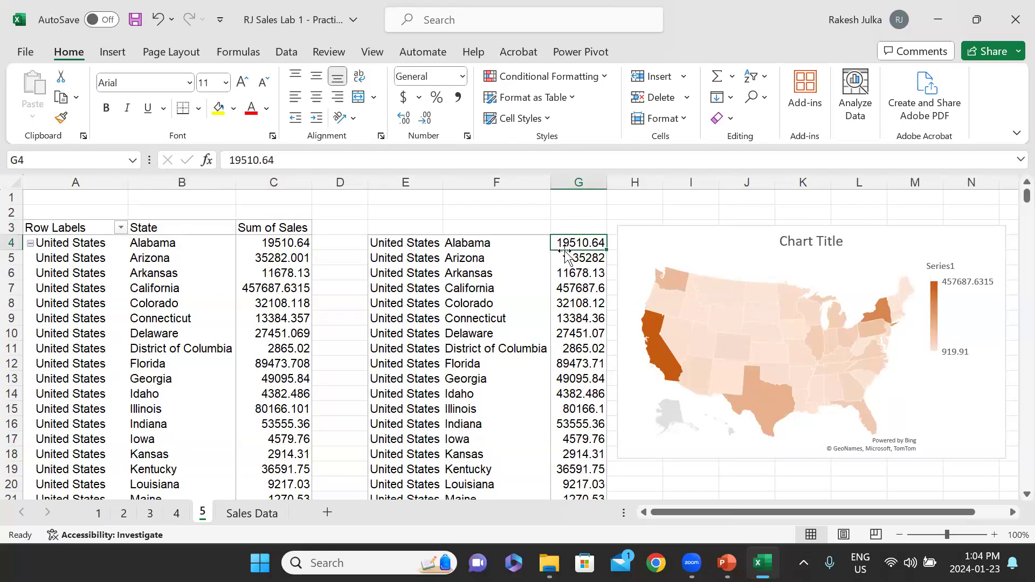
click(765, 77)
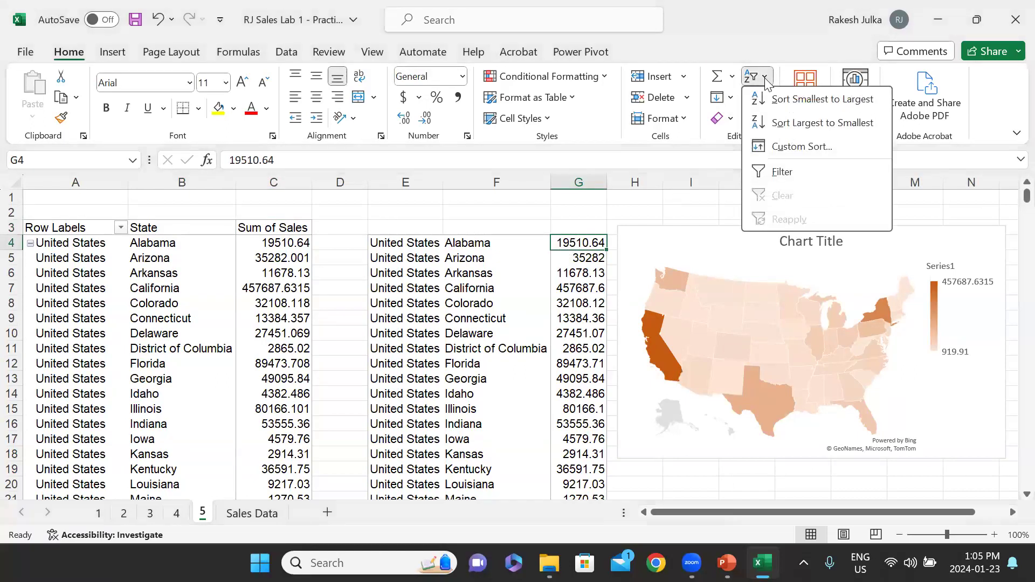
click(788, 124)
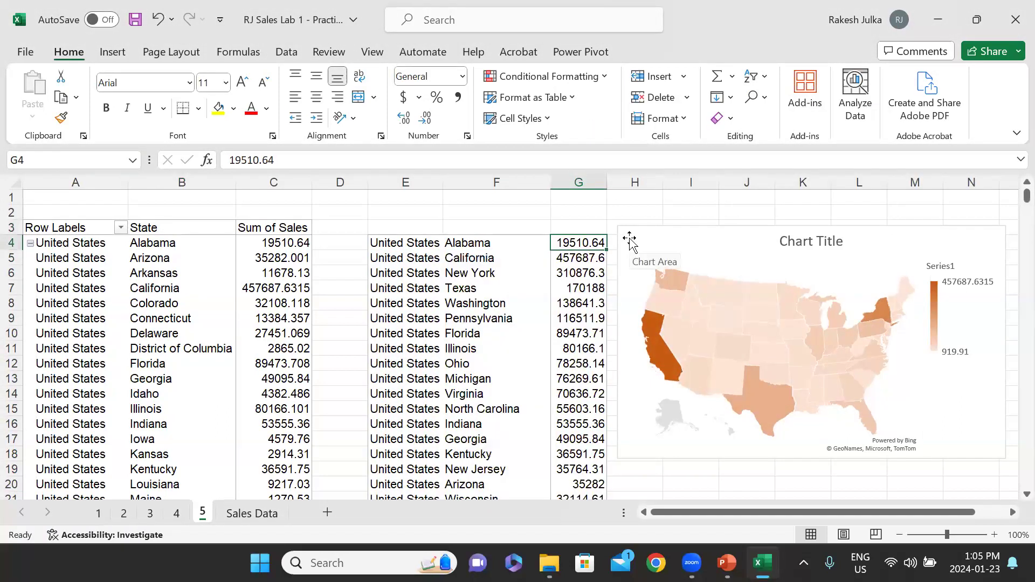
key(ctrl+z)
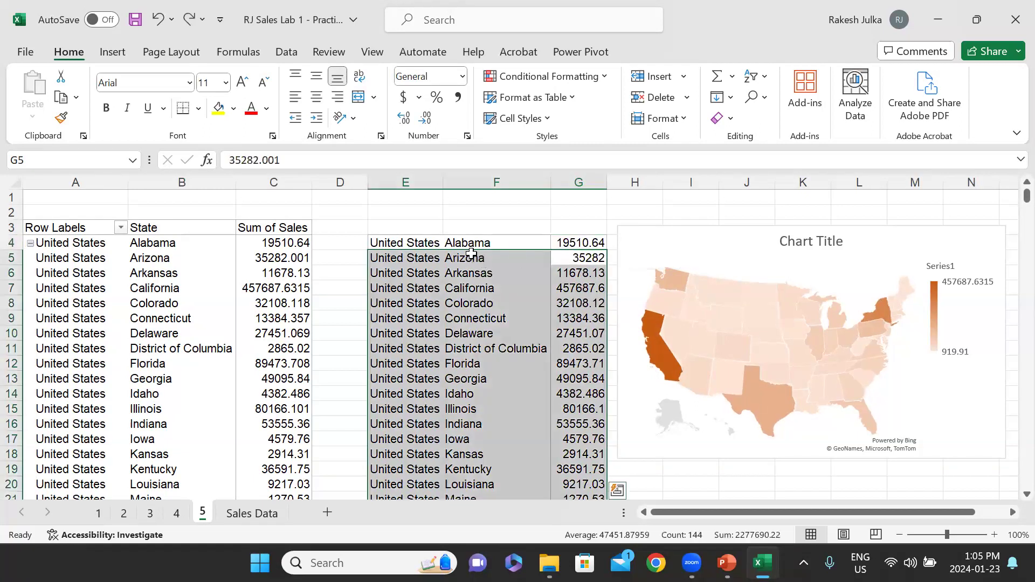
- Try sorting the copied table by state name from Z to A, and undo the sort
click(475, 243)
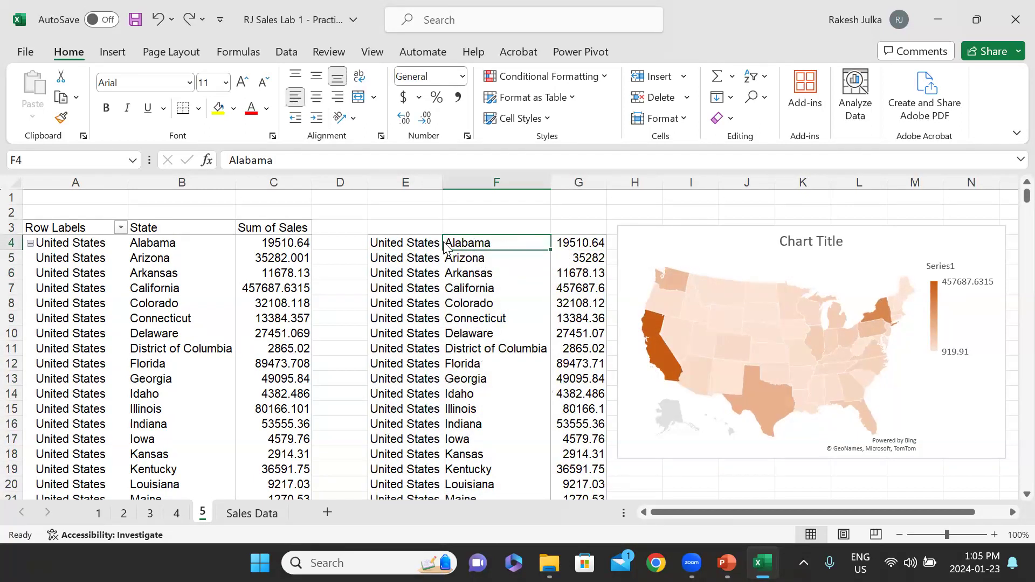
click(766, 80)
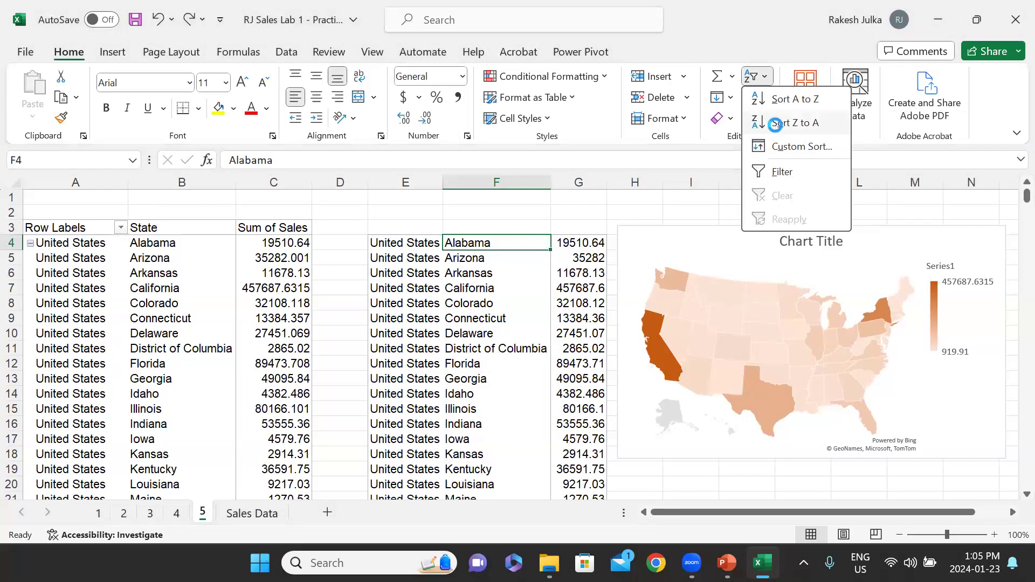
click(780, 124)
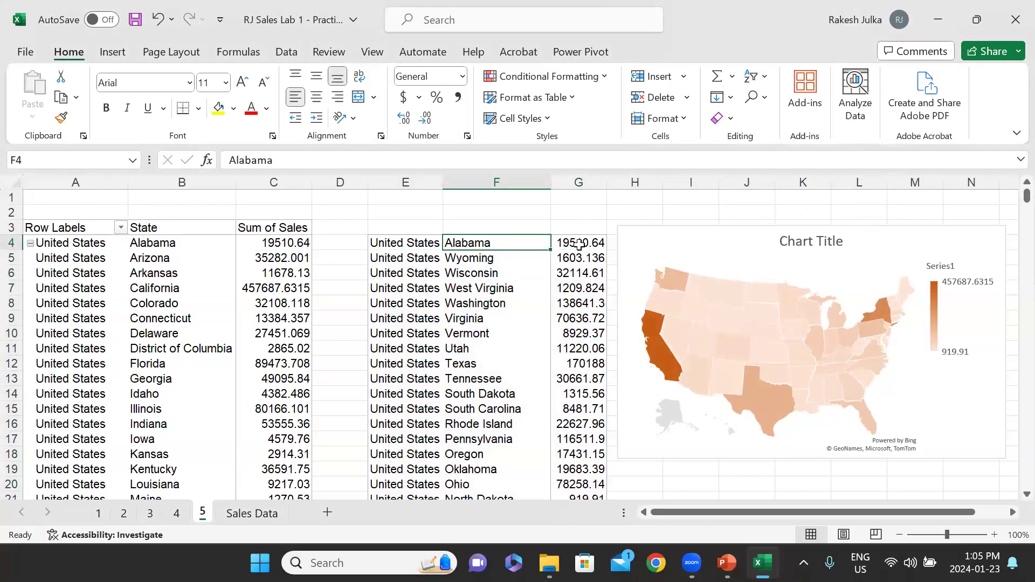
key(ctrl+z)
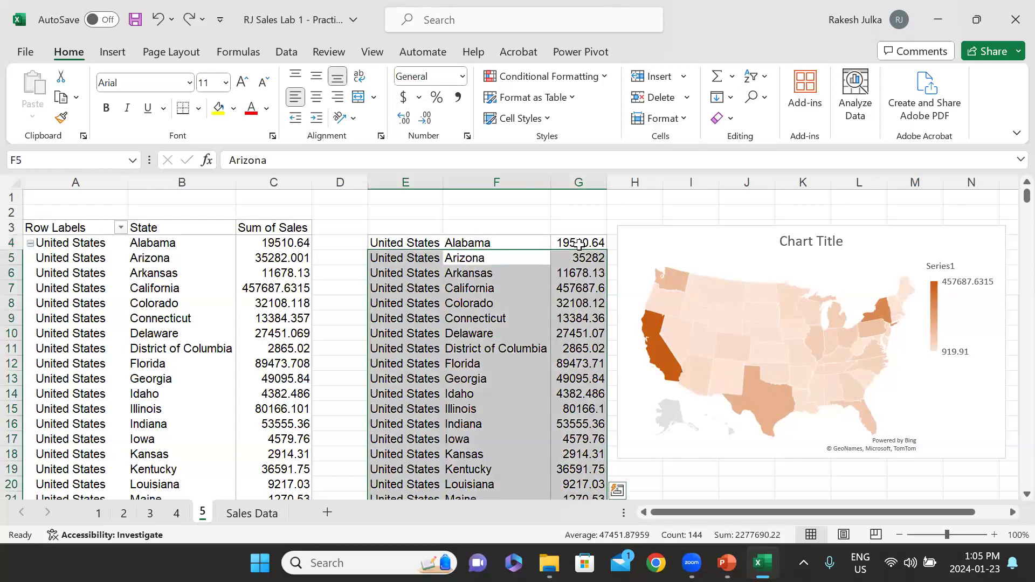
- Add the column headers country name, State and Sale above the copied table in cells E3 to G3
click(431, 229)
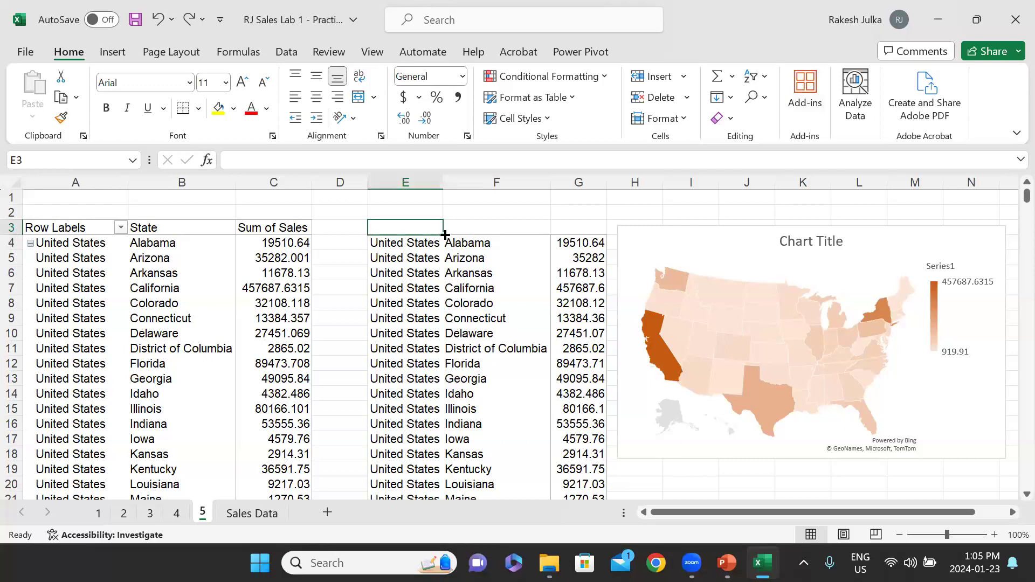
text(country)
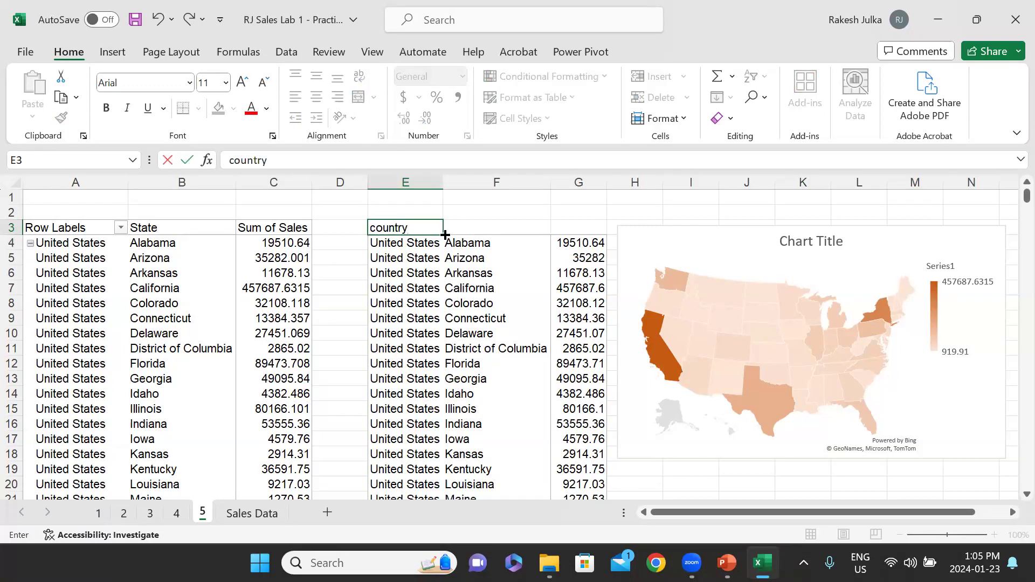
text( name)
key(Return)
key(Up)
key(Right)
text(State)
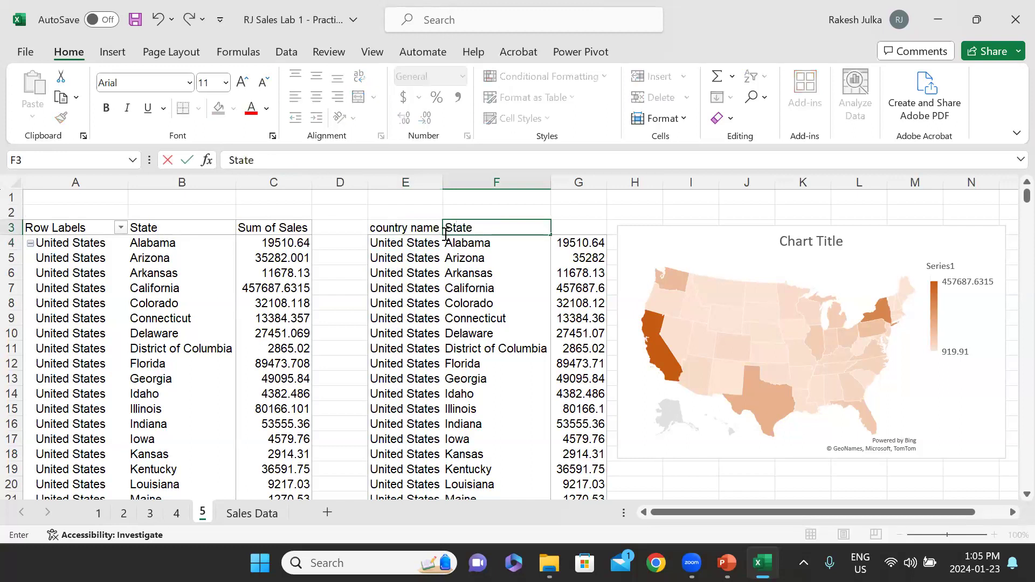
key(Right)
text(Sale)
key(Return)
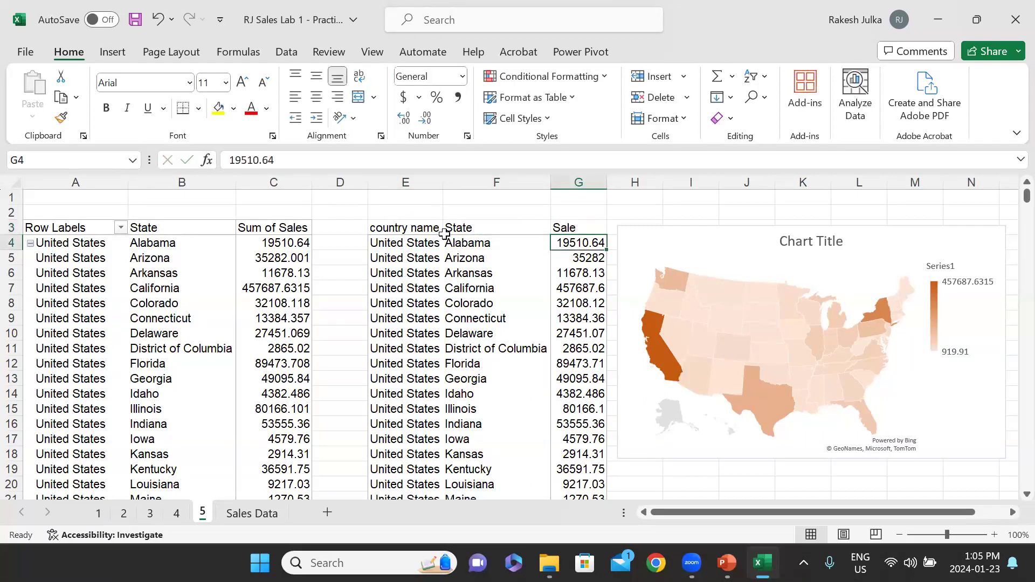
- Sort the copied table by its Sale column in descending order
click(401, 231)
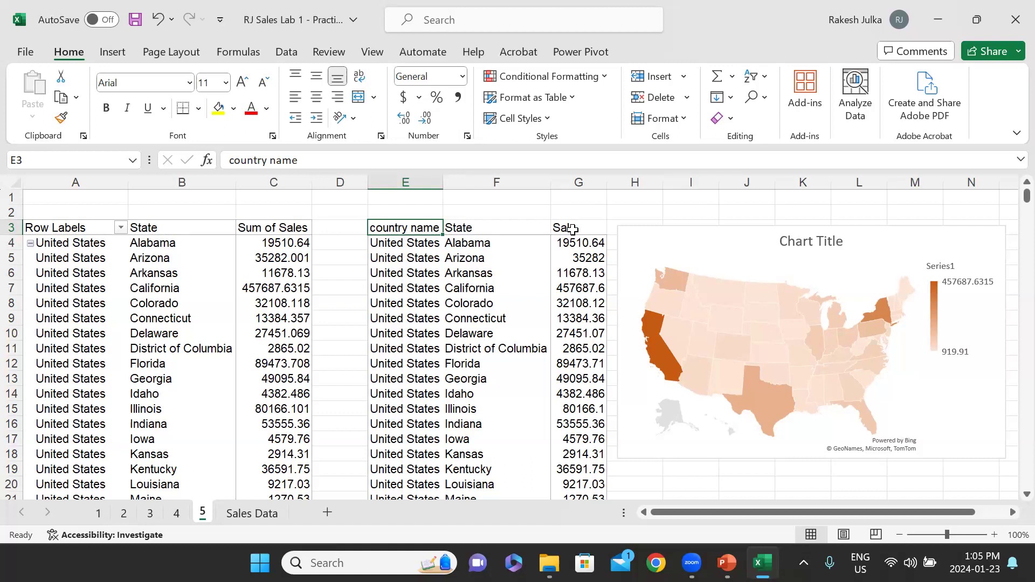
click(572, 228)
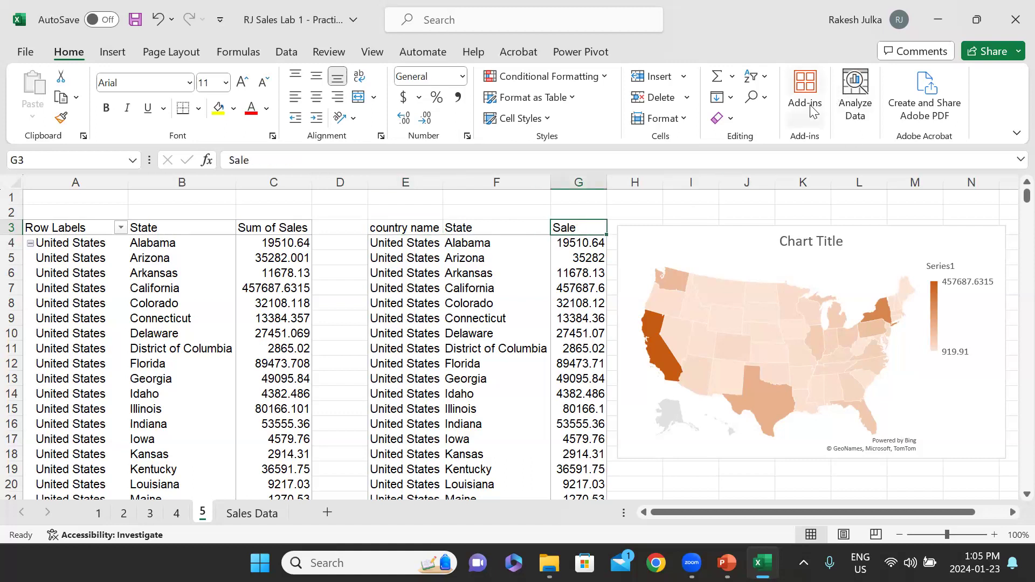
click(760, 80)
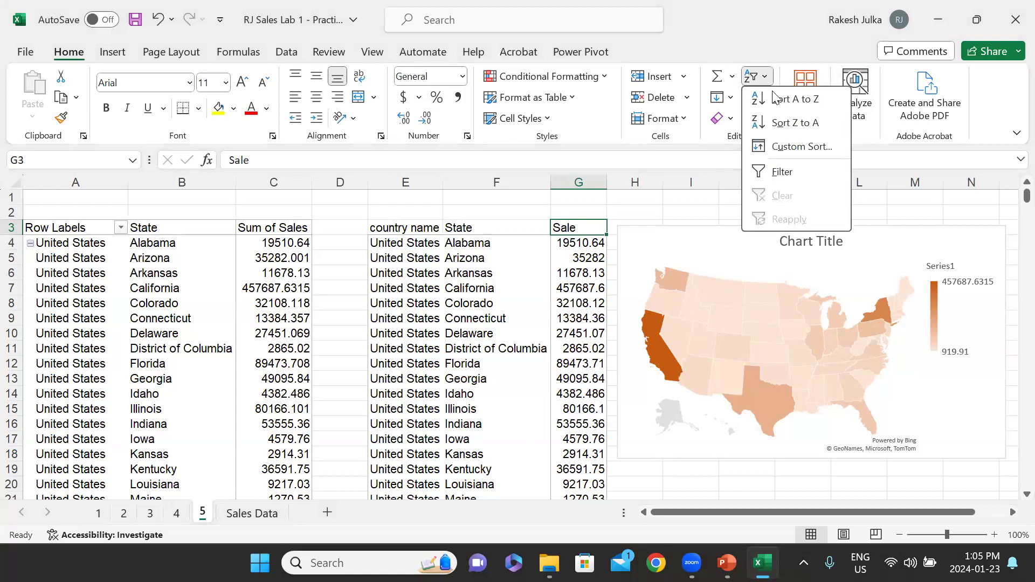
click(787, 126)
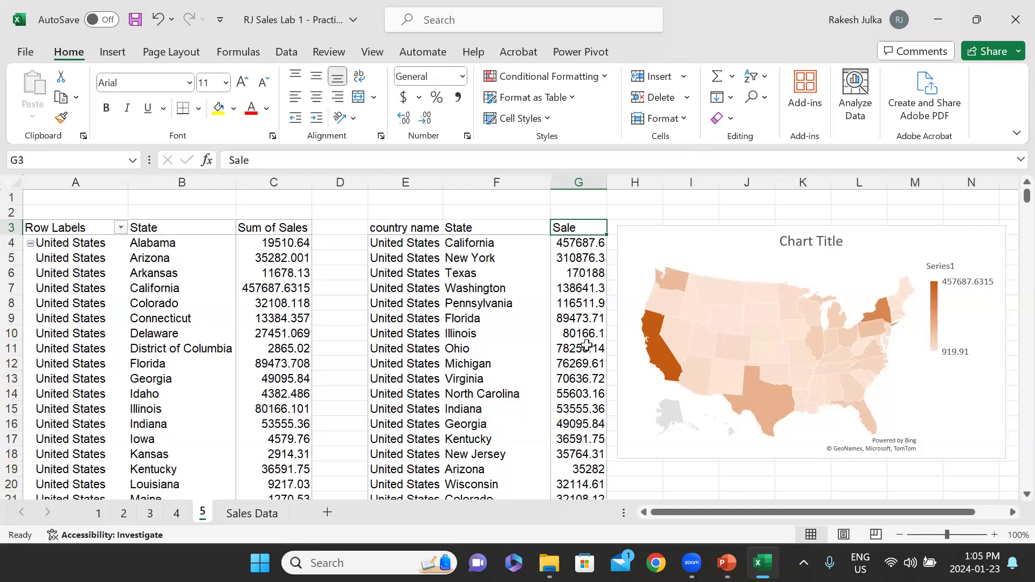
- Format the copied table's Sale values in G4:G52 to show two decimal places
drag(582, 244, 585, 459)
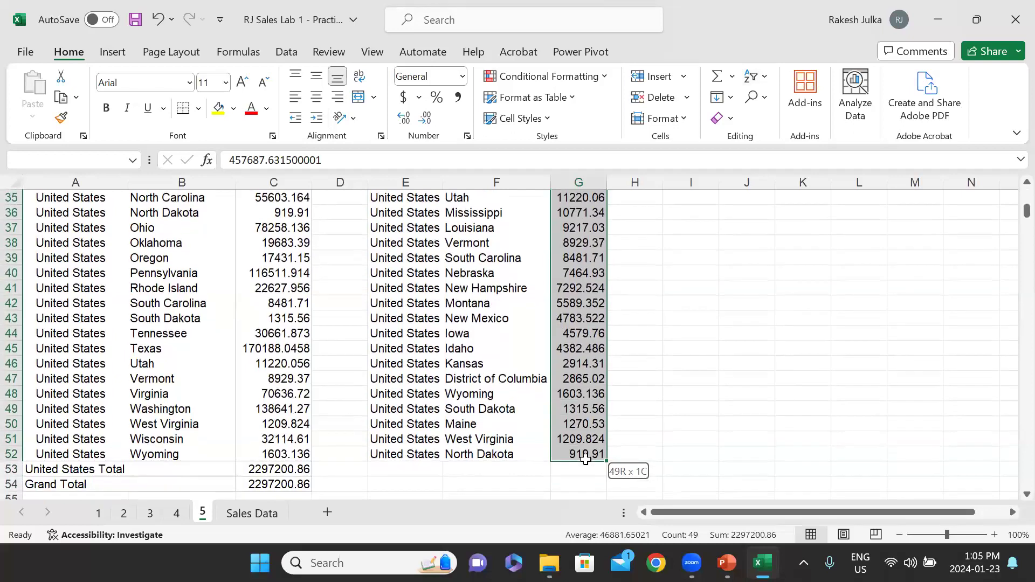
click(425, 117)
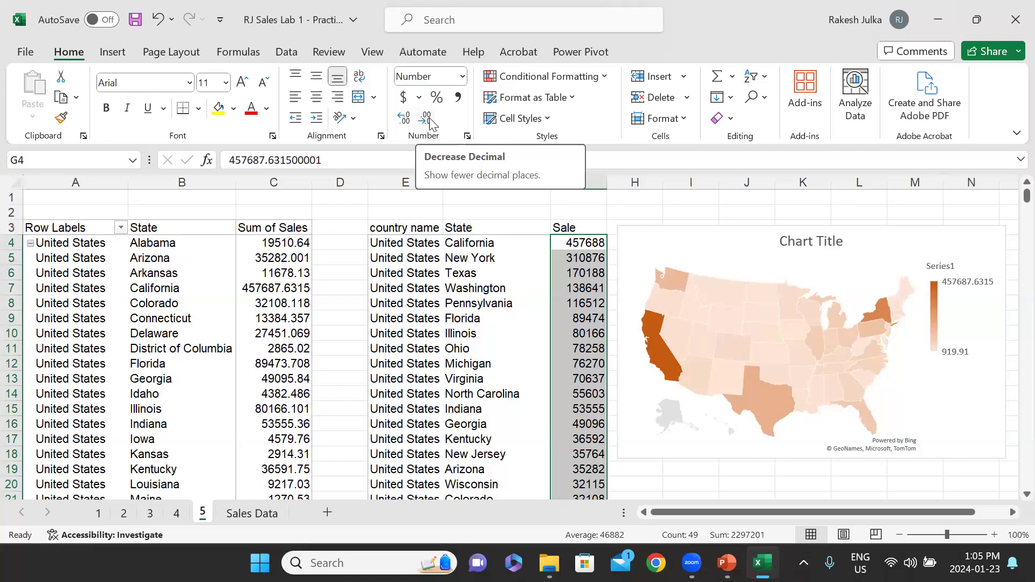
click(403, 119)
click(403, 119)
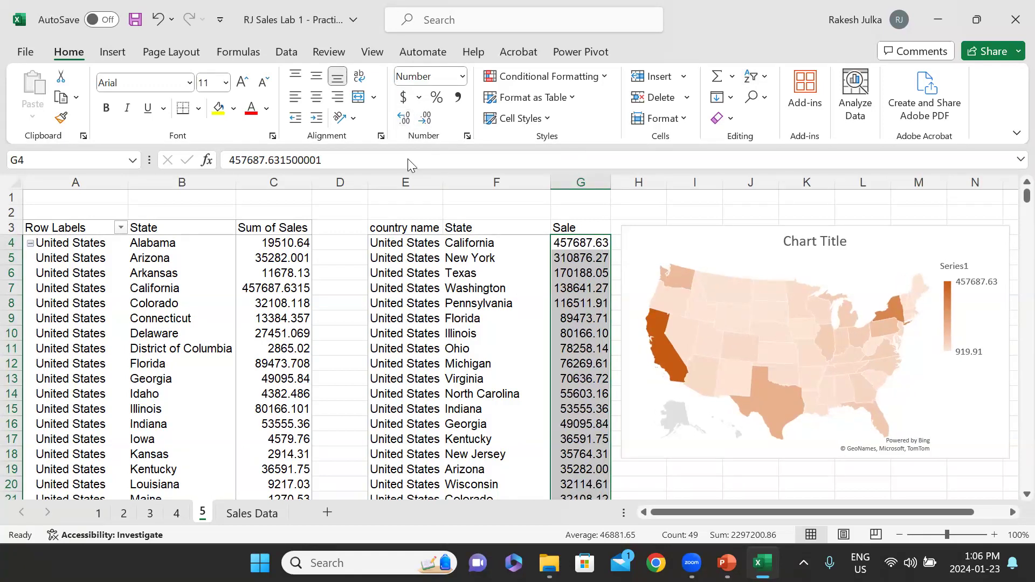
- Sort the copied table by Sale from smallest to largest and check the order of the rows
click(602, 329)
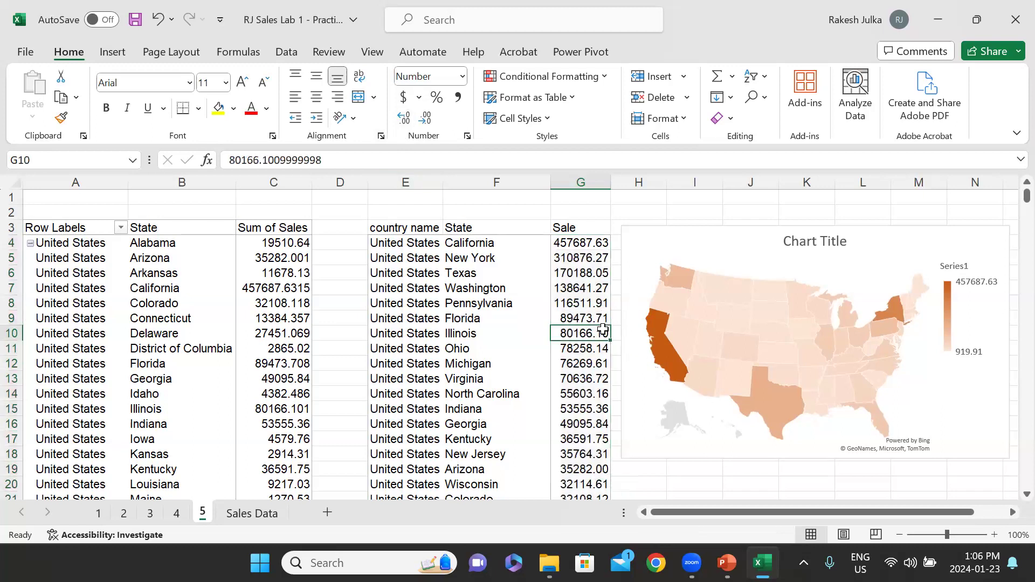
click(584, 247)
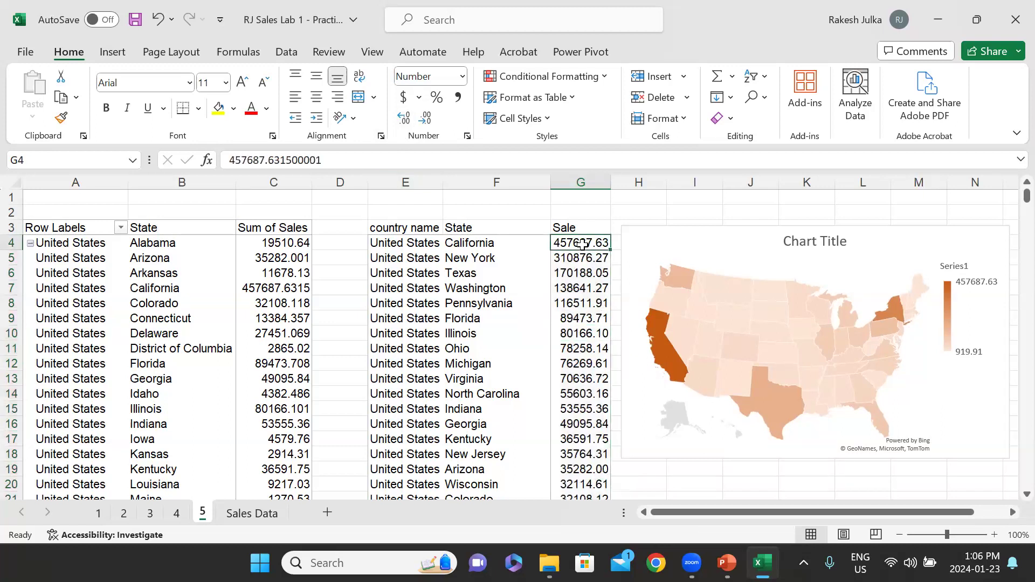
click(757, 76)
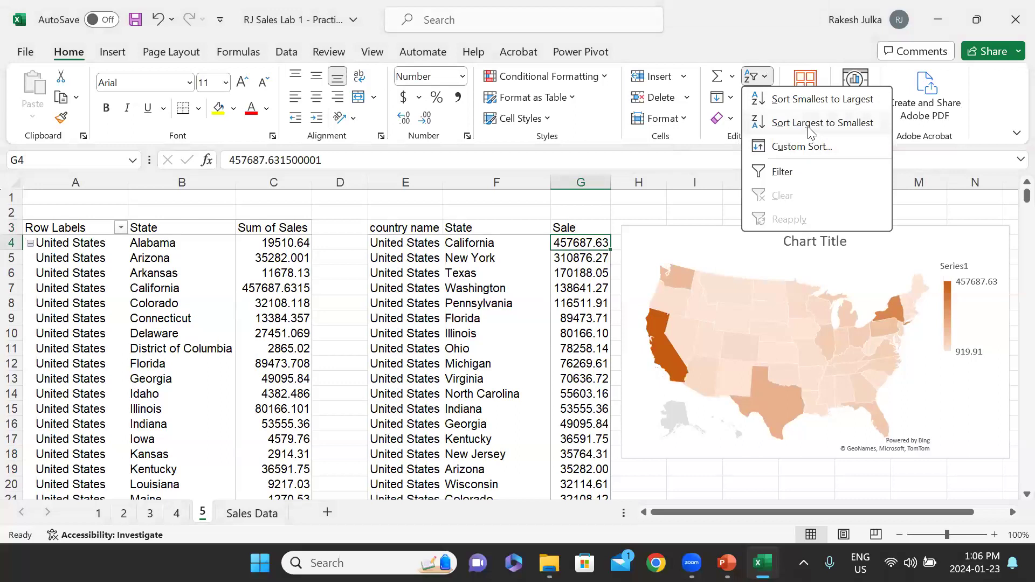
click(810, 104)
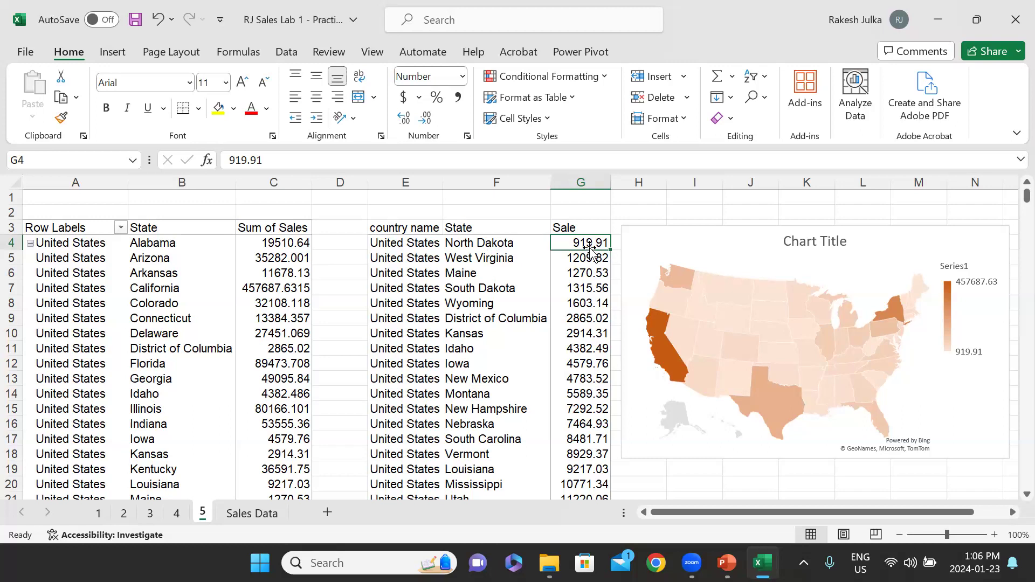
scroll(588, 351, down, 8)
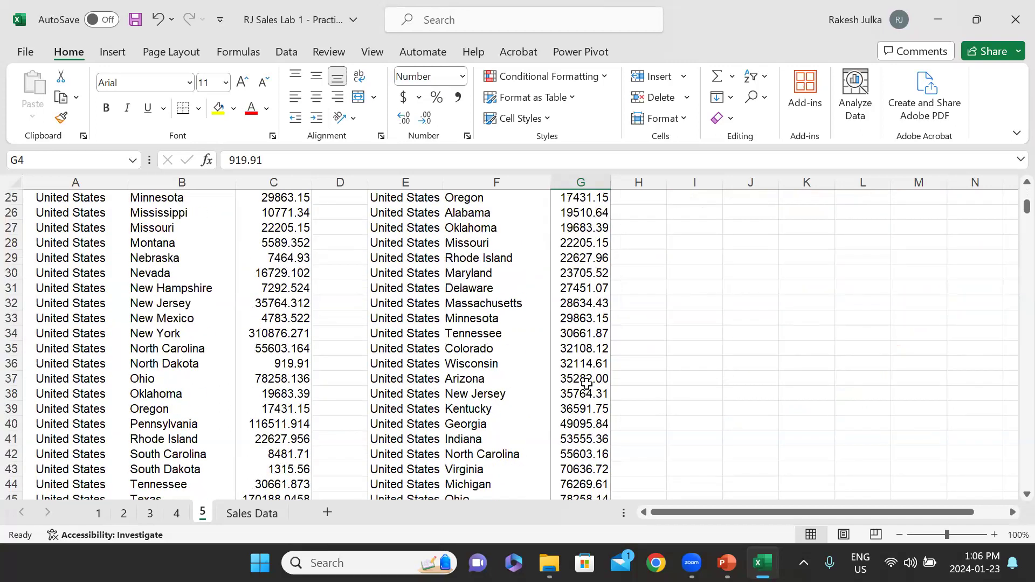
- Examine the sorted sales column down to its last row and compare its lowest and highest values with the map chart's legend
scroll(586, 384, down, 5)
click(580, 379)
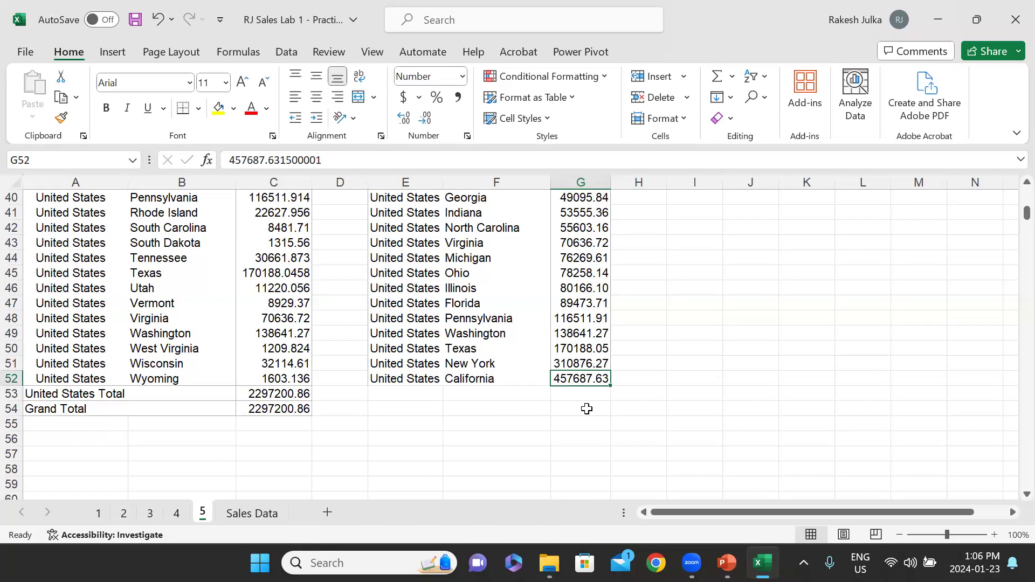
scroll(586, 409, up, 13)
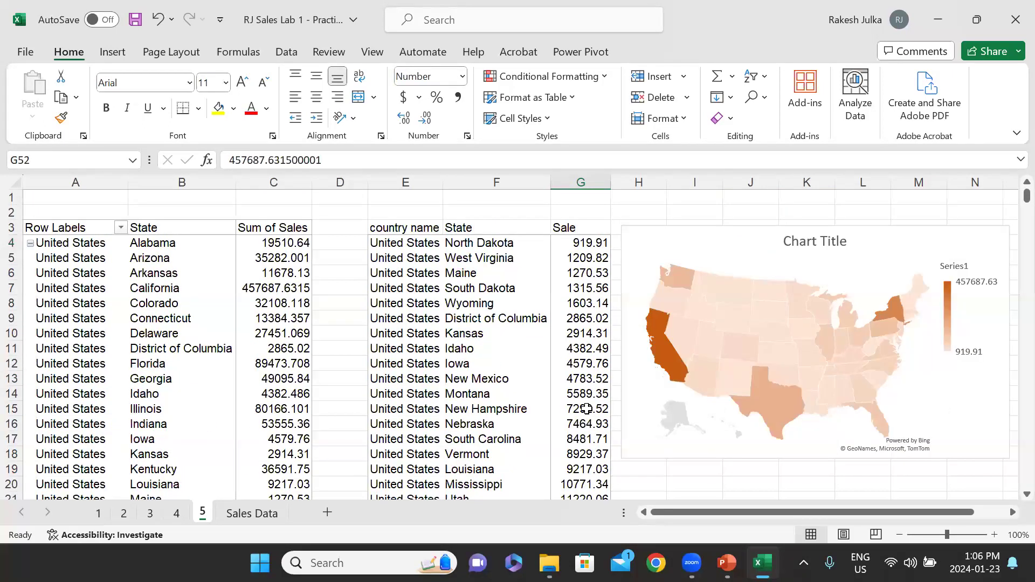
click(714, 243)
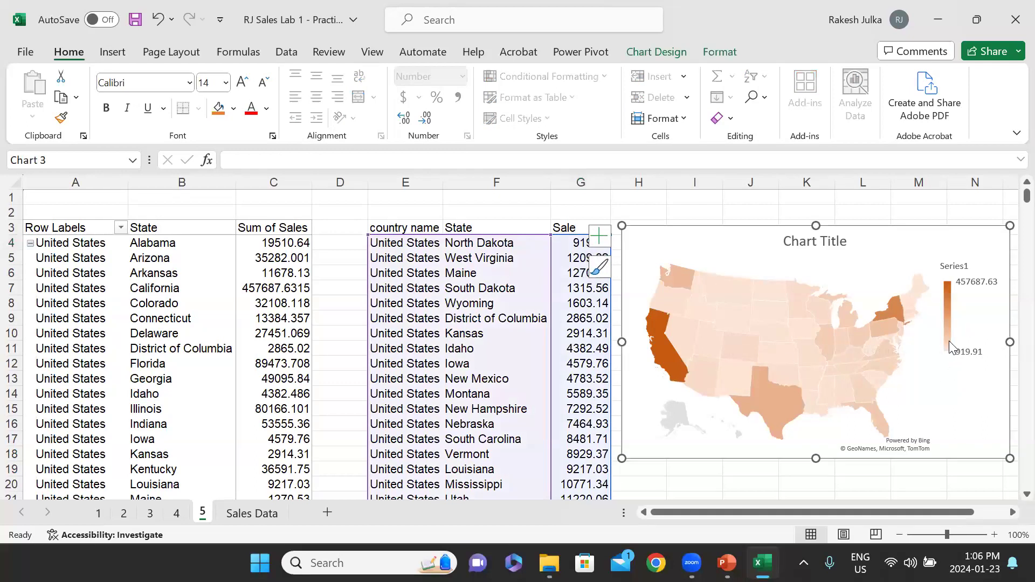
mouse_move(949, 346)
mouse_move(665, 344)
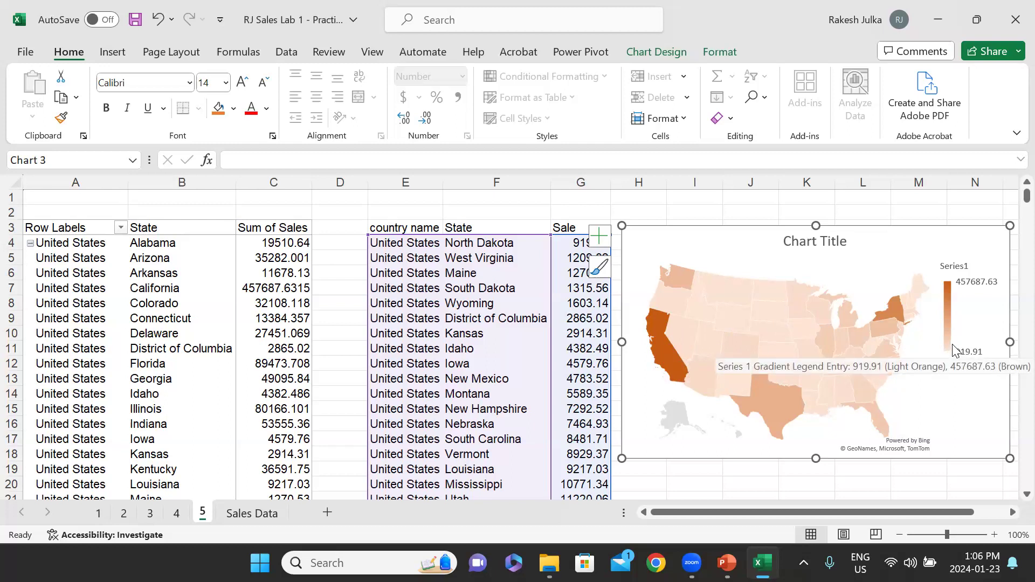
- Move the map chart over the sorted state list and try turning on its data labels
drag(829, 245, 743, 238)
drag(807, 240, 720, 243)
click(860, 234)
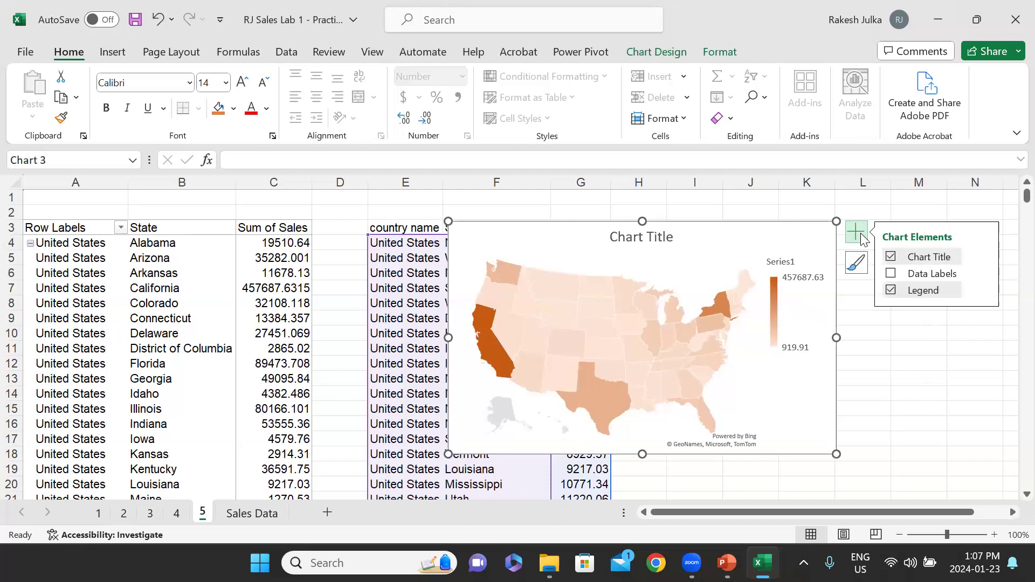
click(891, 274)
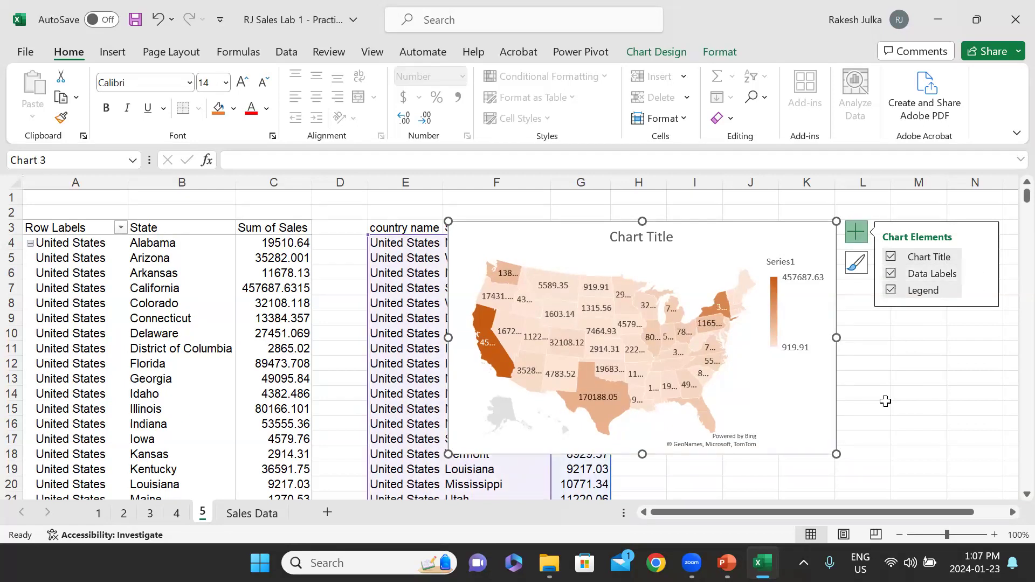
- Try widening the map chart, undo the resize, and turn off its data labels
drag(448, 454, 321, 466)
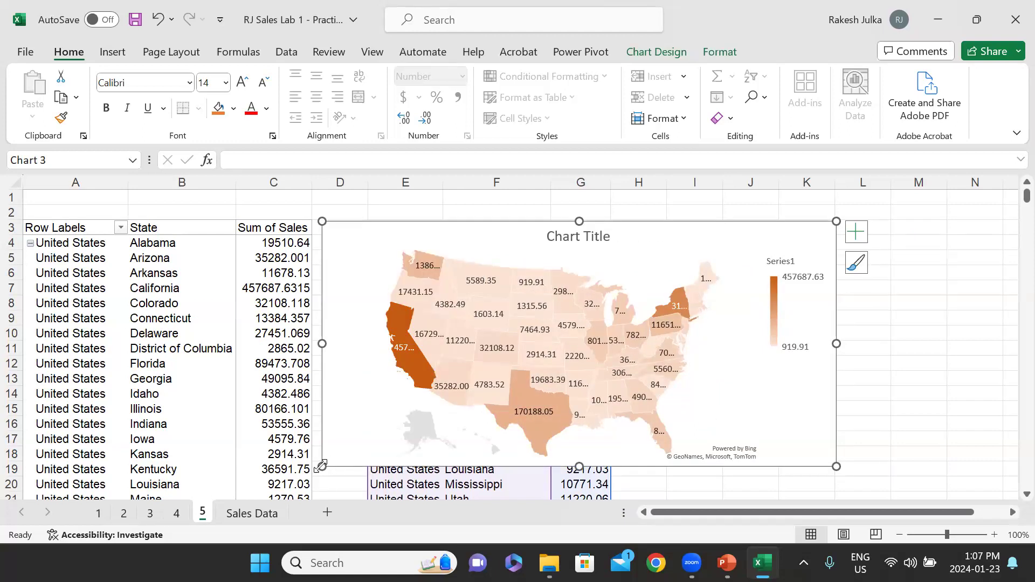
key(ctrl+z)
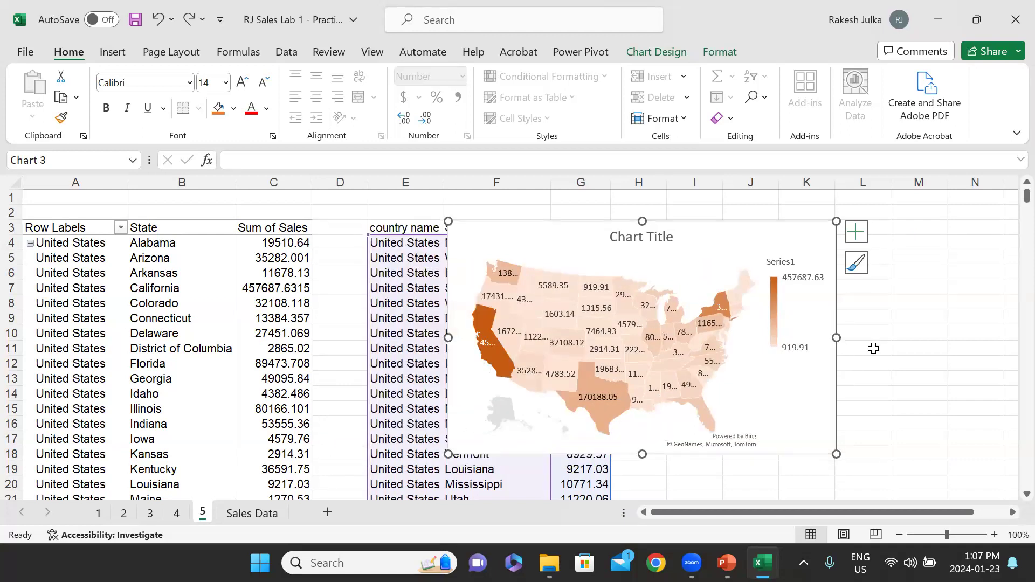
click(850, 234)
click(891, 273)
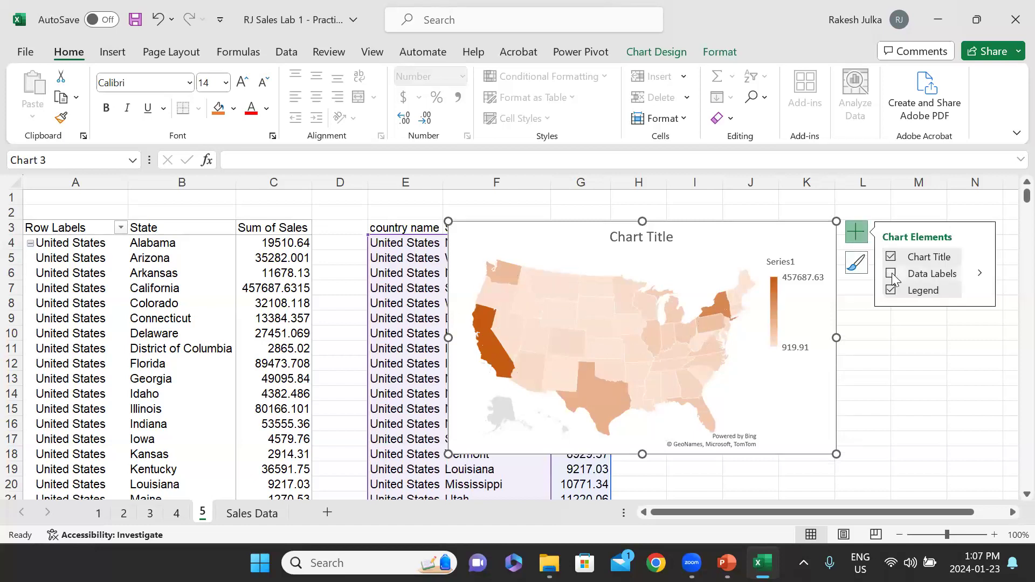
- Remove and re-add the map chart's legend, and do the same with its chart title
click(892, 291)
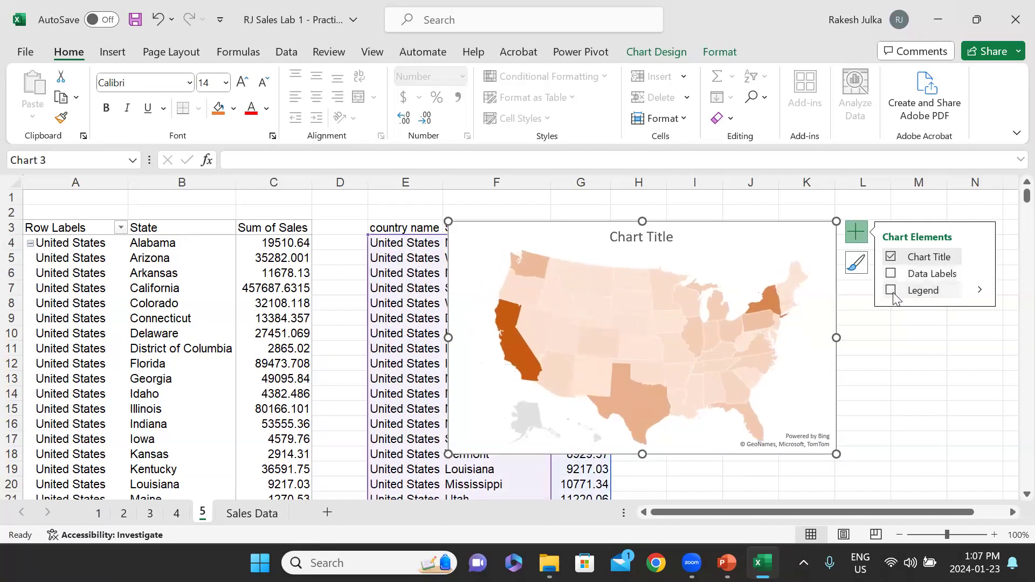
click(892, 291)
click(892, 256)
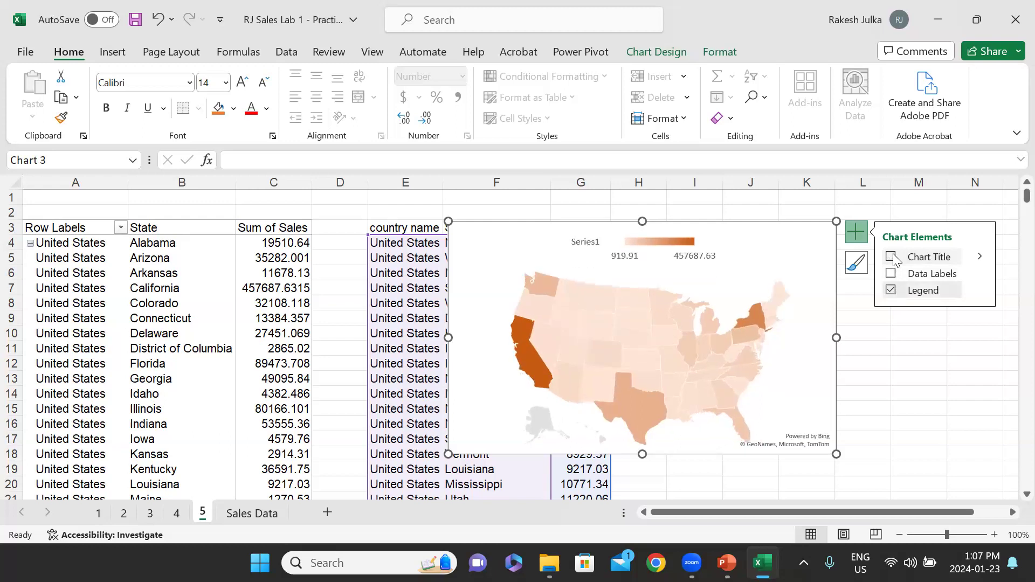
click(893, 257)
- Set the map chart's title to "Sales by State" and move the chart beside the Sale column so the data is uncovered
click(658, 237)
click(656, 237)
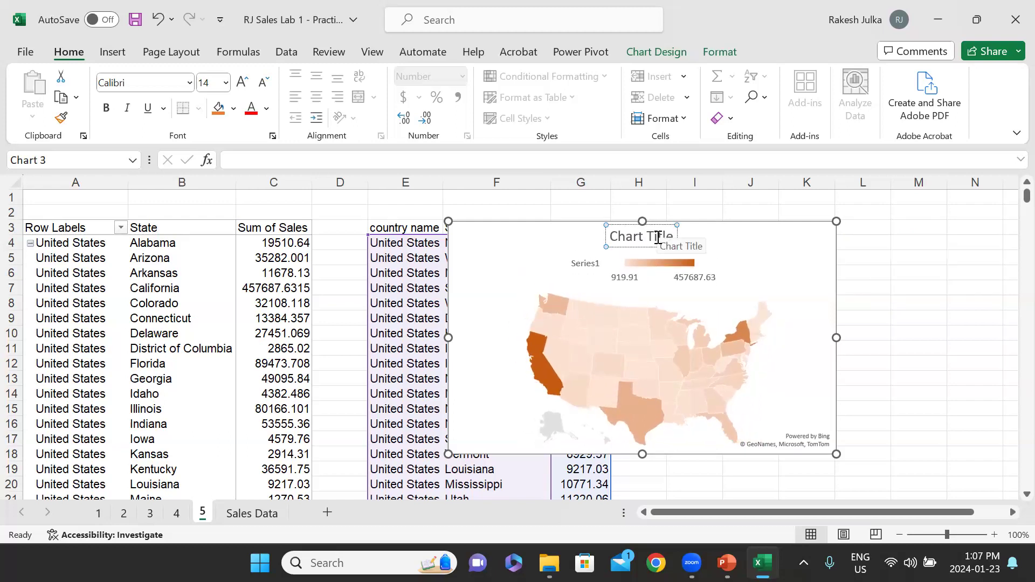
triple_click(659, 238)
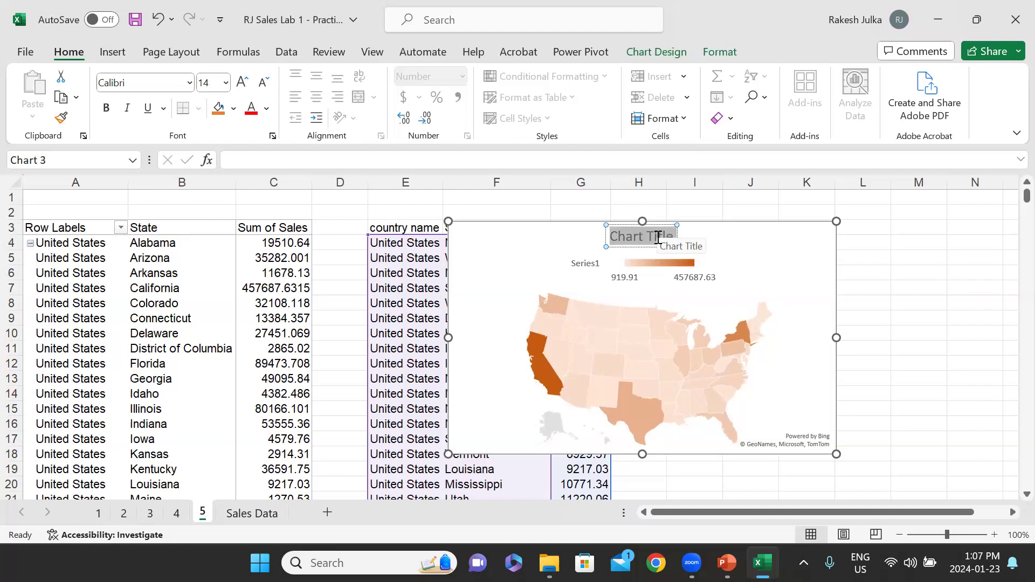
text(Sa)
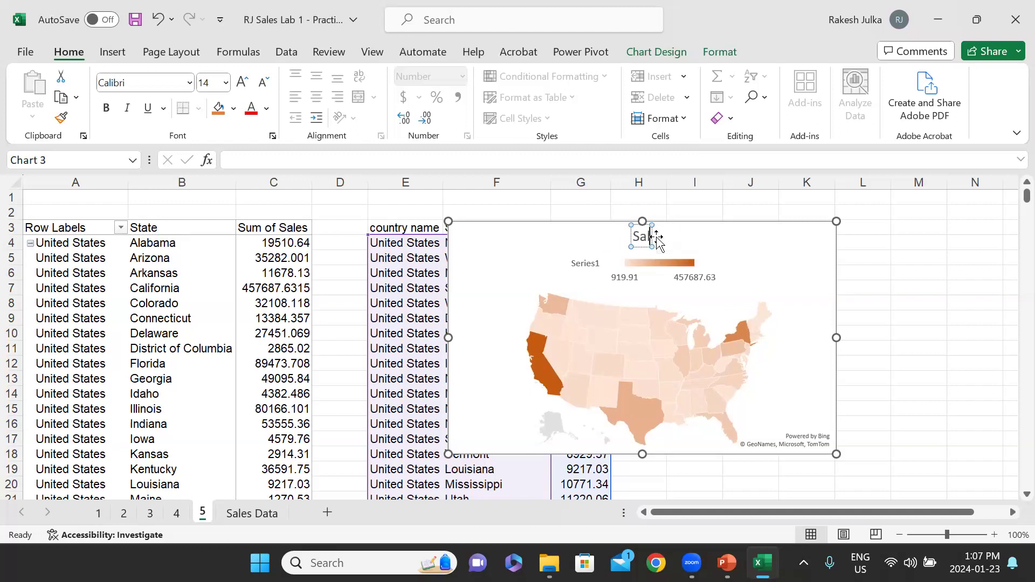
text(les by State)
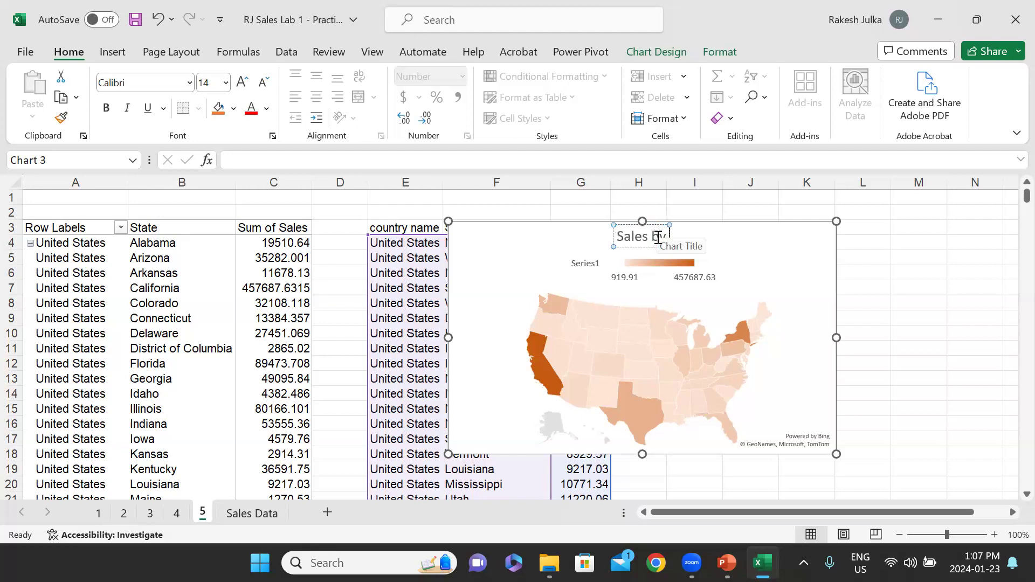
click(781, 259)
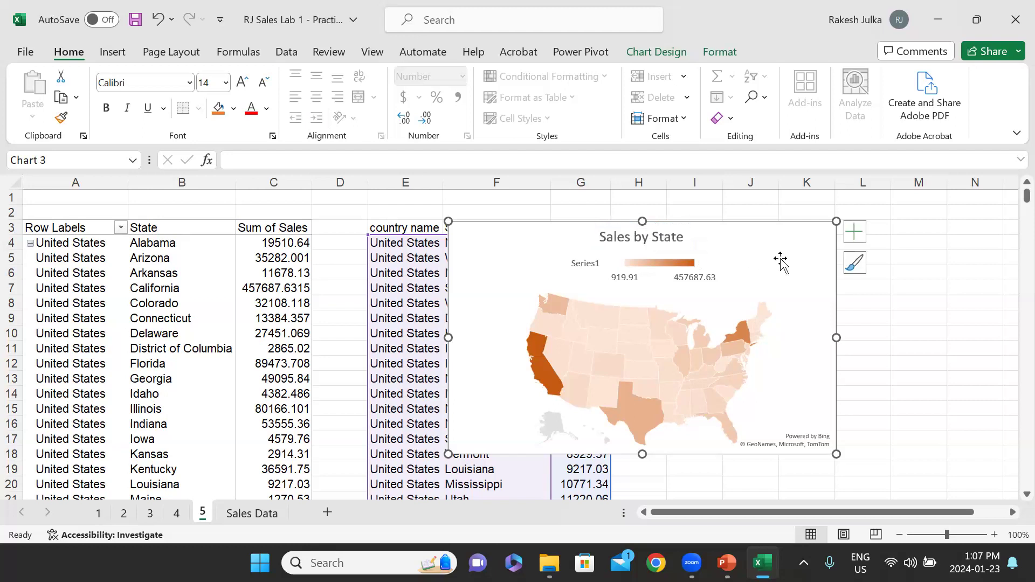
drag(781, 259, 933, 256)
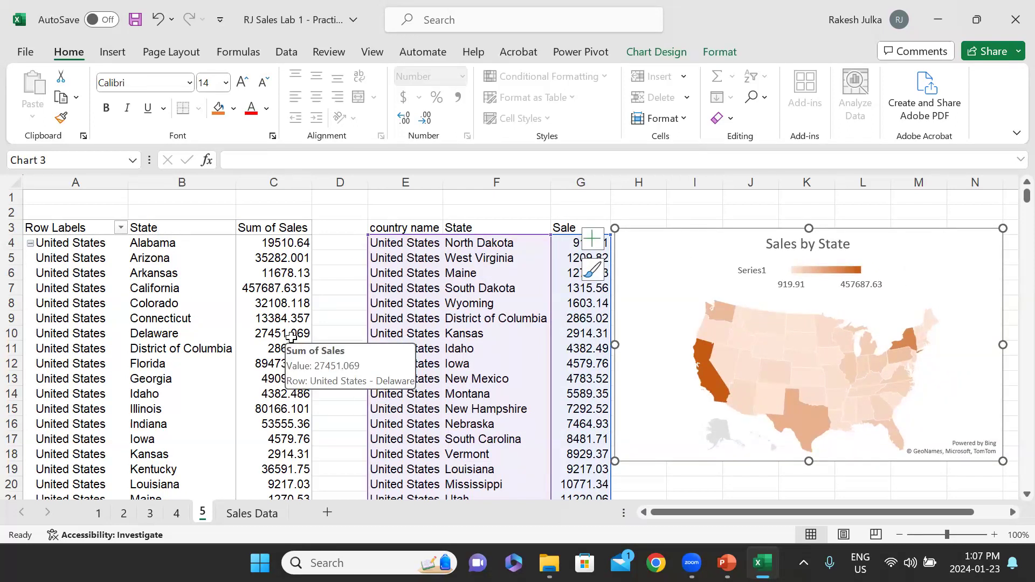
- Switch to the PowerPoint slide show and go through the fifth exercise's slides to read the sixth exercise's instructions
key(alt+Tab)
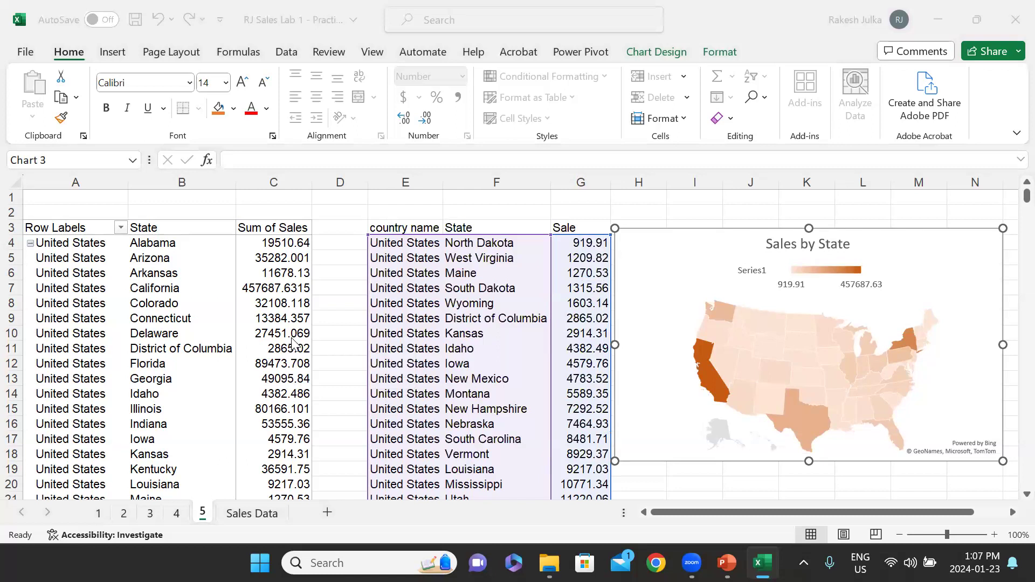
key(alt+Tab)
key(alt+Tab)
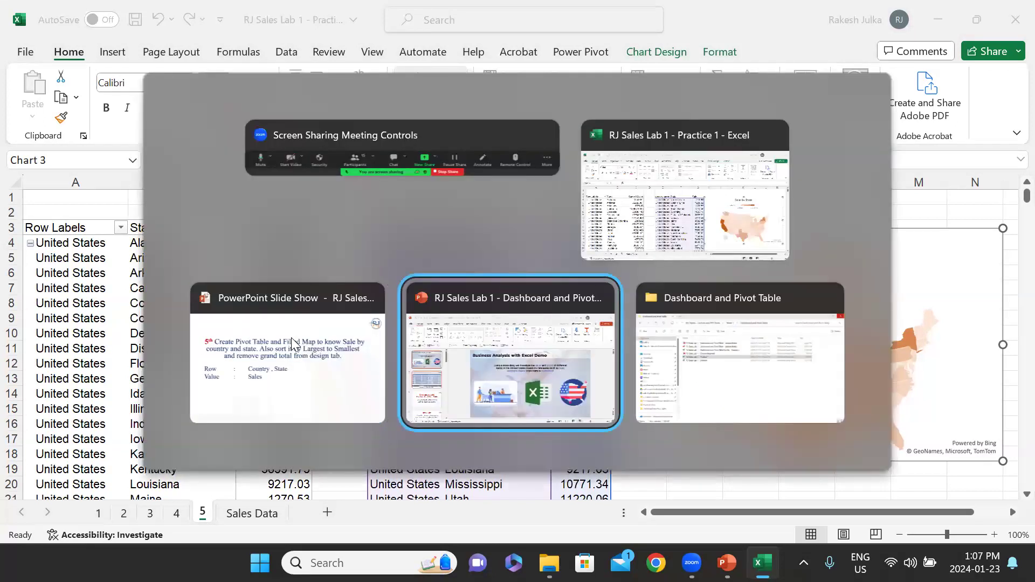
key(alt+Tab)
key(alt+Tab)
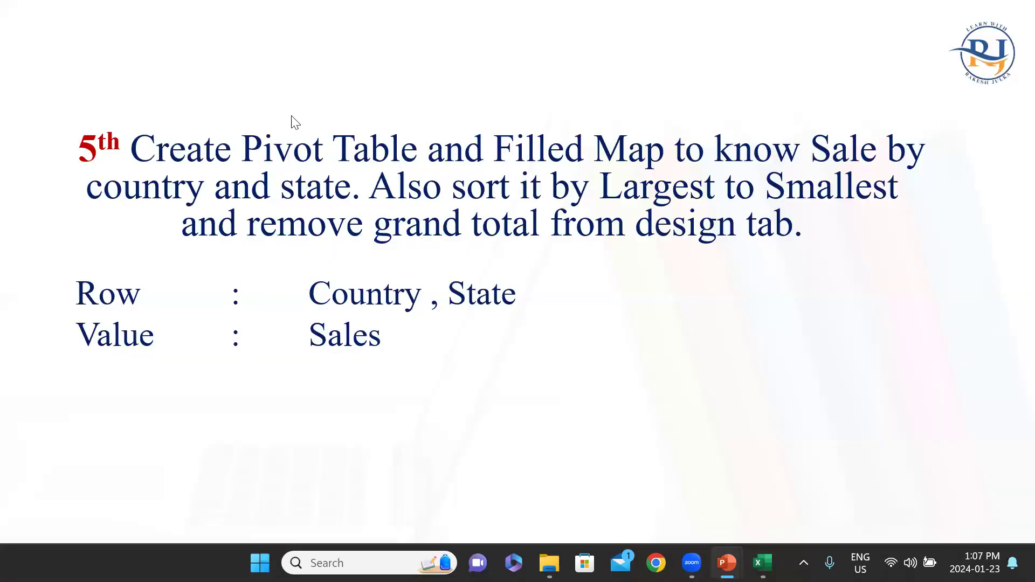
click(286, 386)
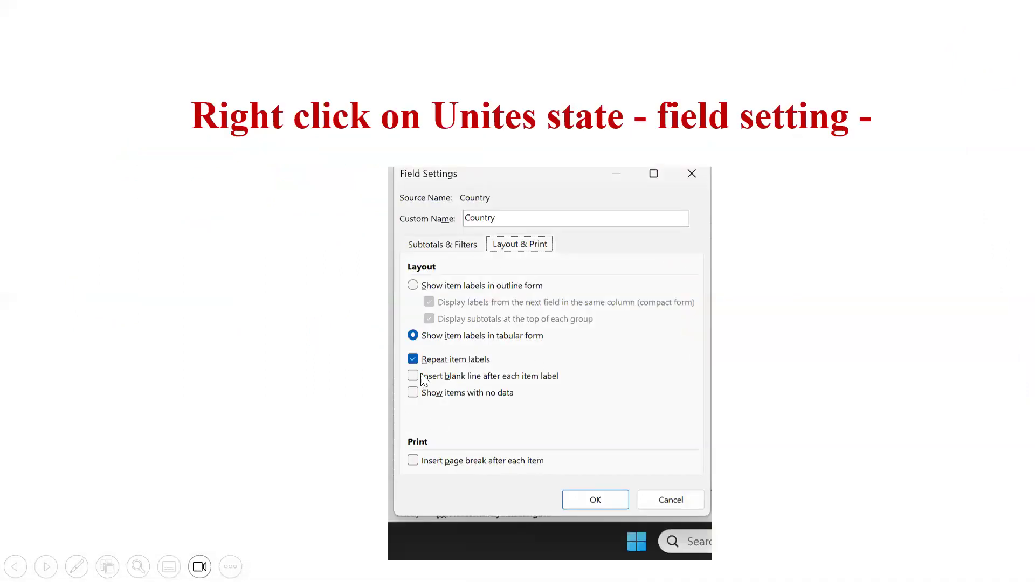
key(alt+Tab)
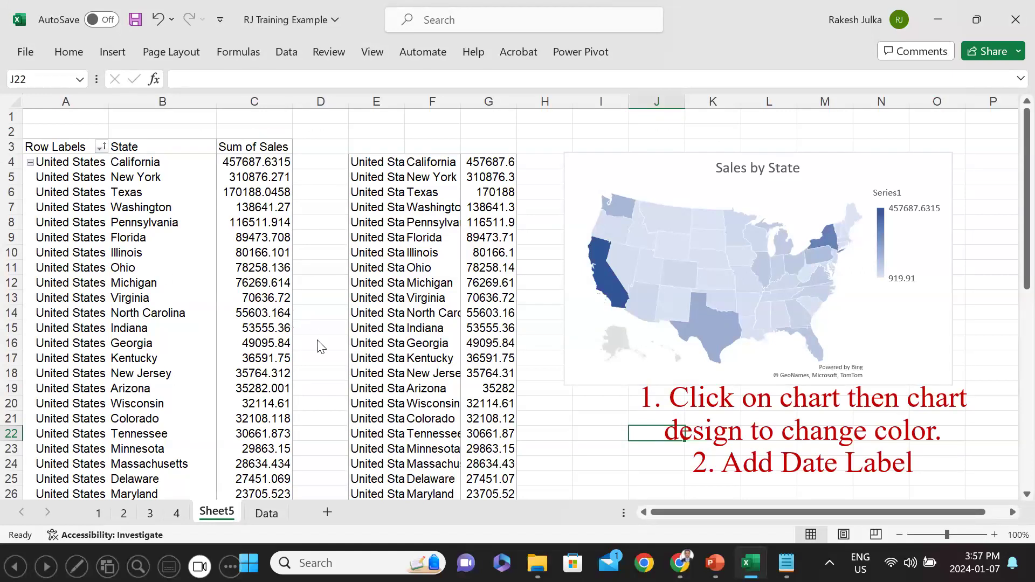
key(alt+Tab)
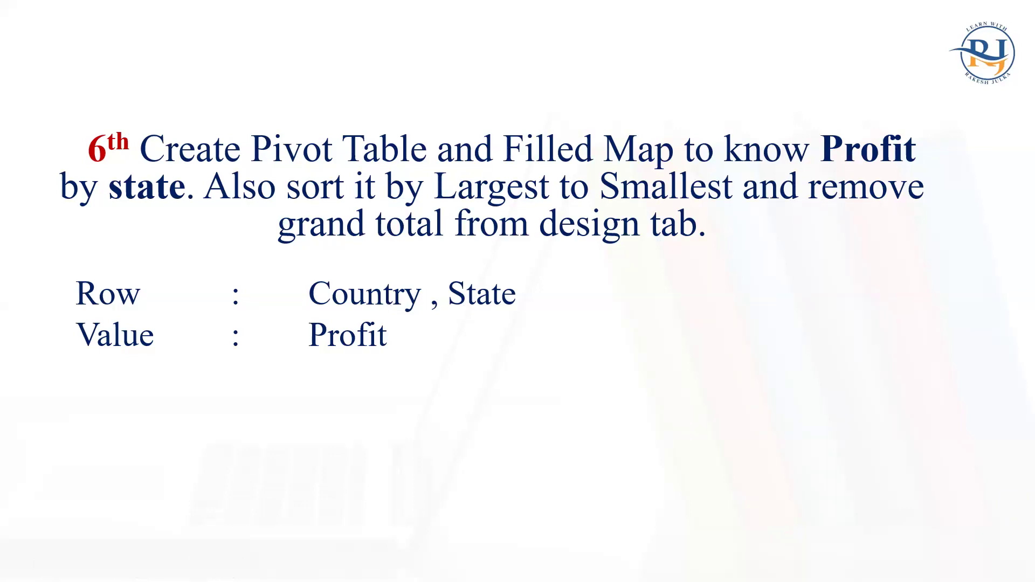
key(alt+Tab)
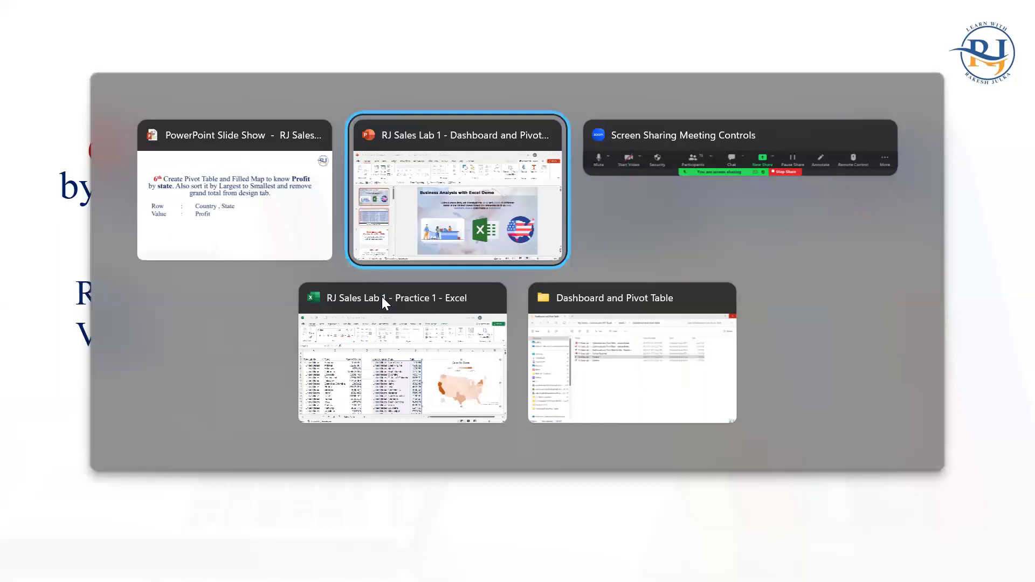
key(alt+Tab)
key(alt+Tab)
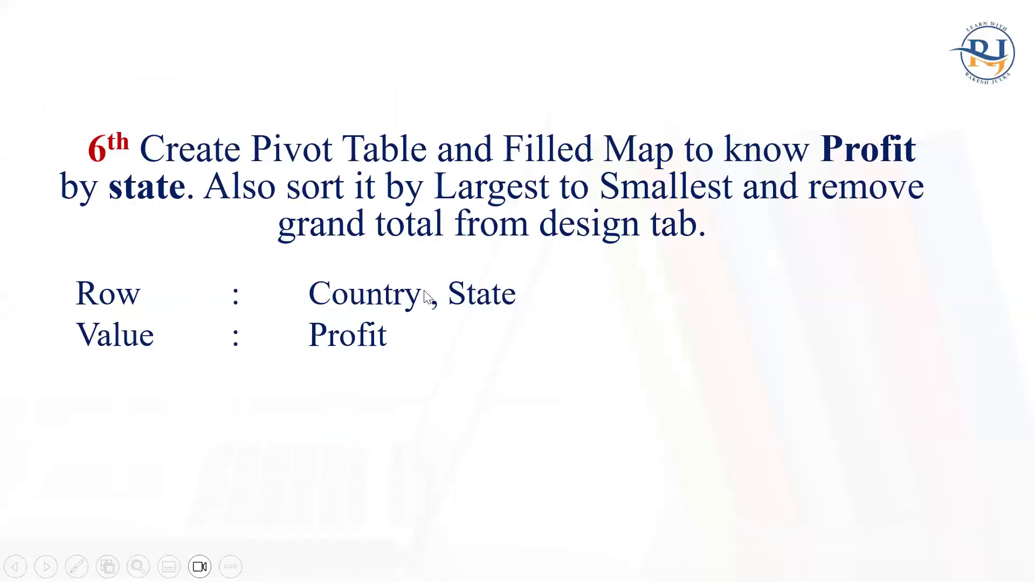
- Switch to the Excel practice workbook and insert a PivotTable from Table_1 on the Sales Data sheet into a new worksheet
key(alt+Tab)
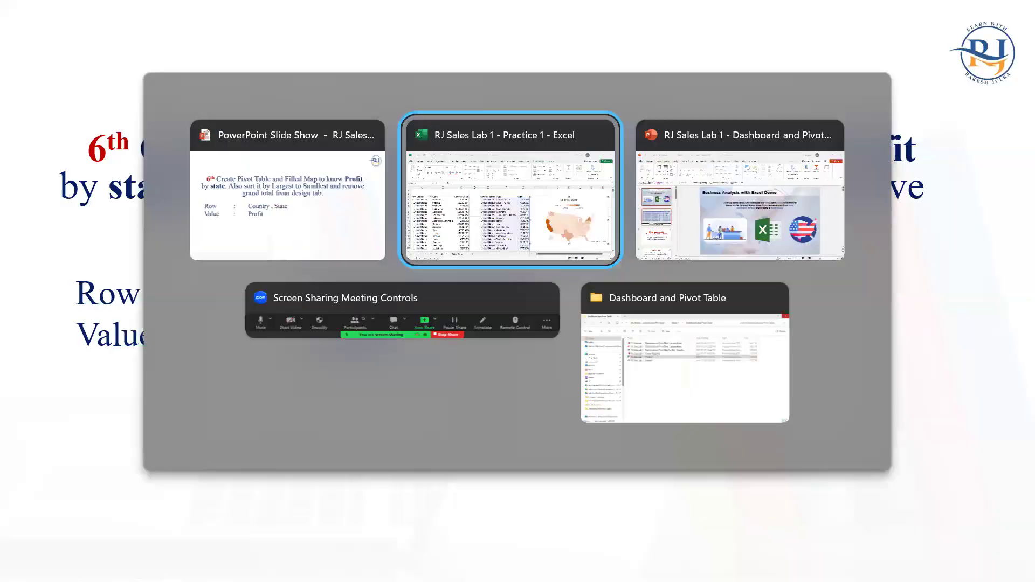
click(237, 510)
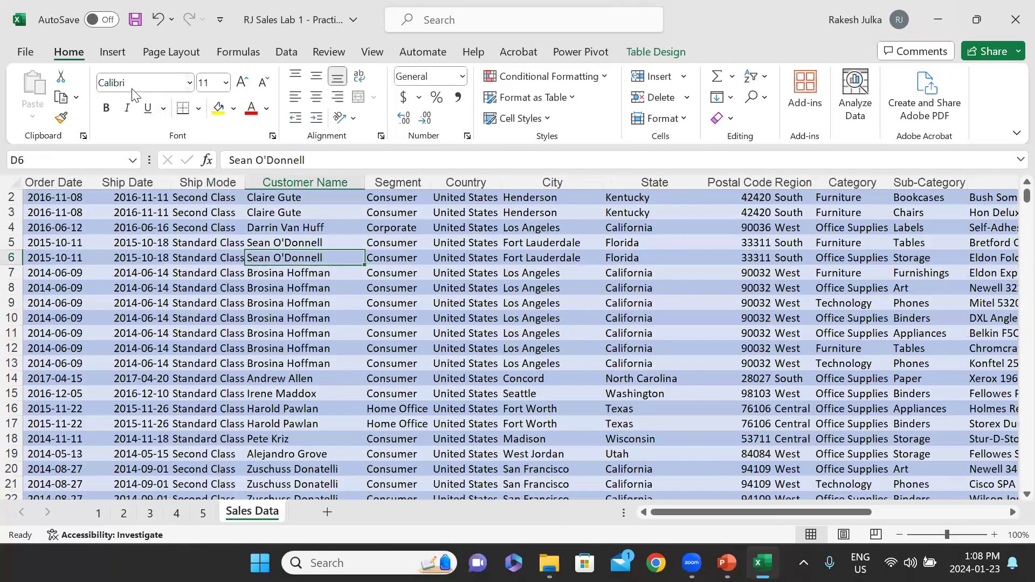
click(119, 50)
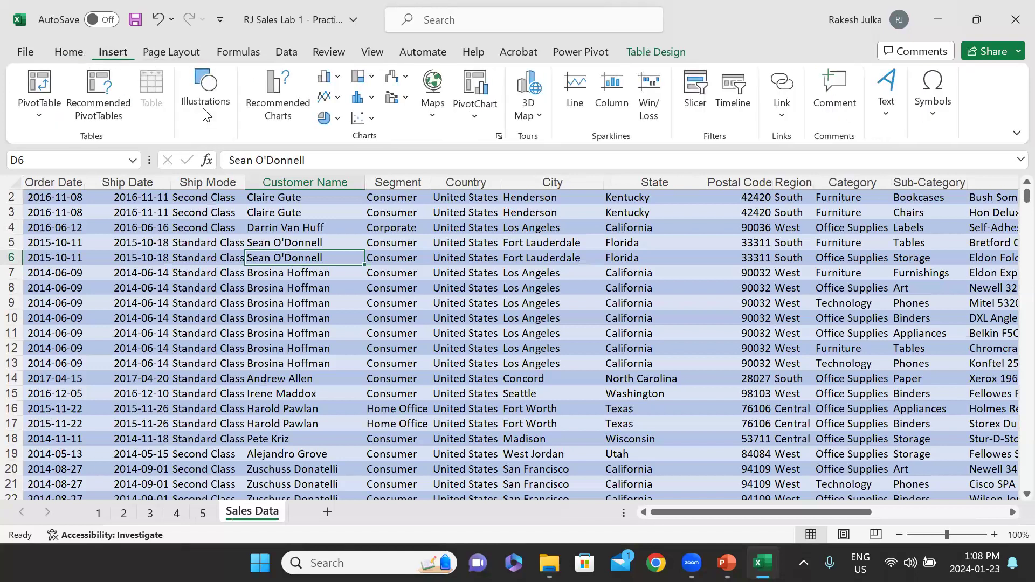
click(45, 89)
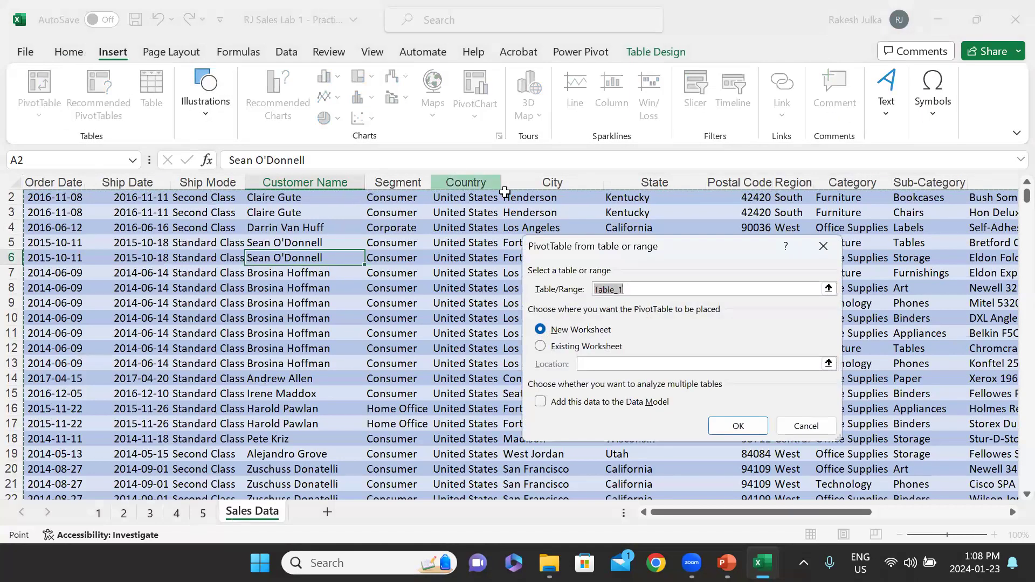
click(736, 426)
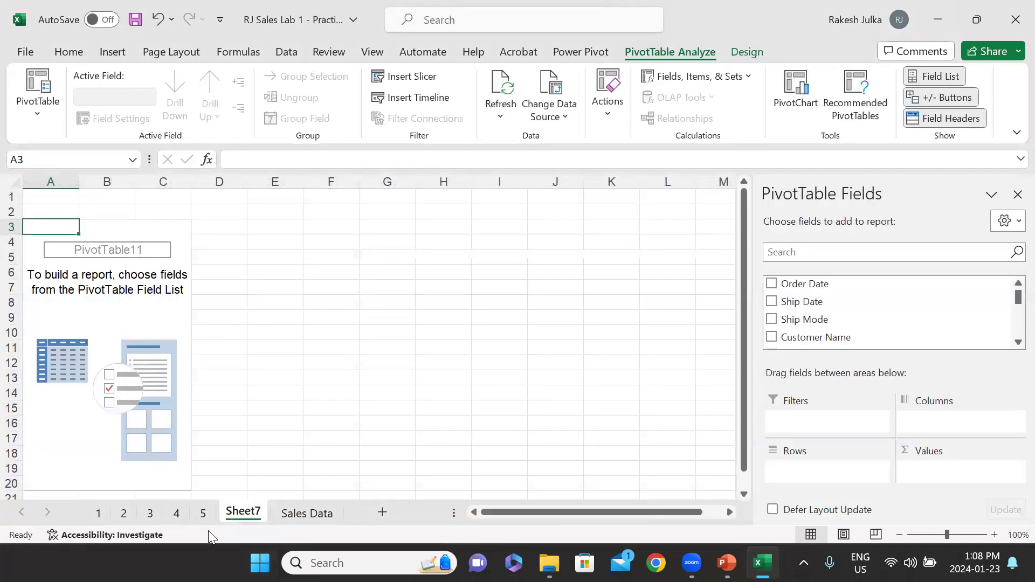
- Rename the new PivotTable worksheet as 6
right_click(246, 511)
click(296, 303)
text(6)
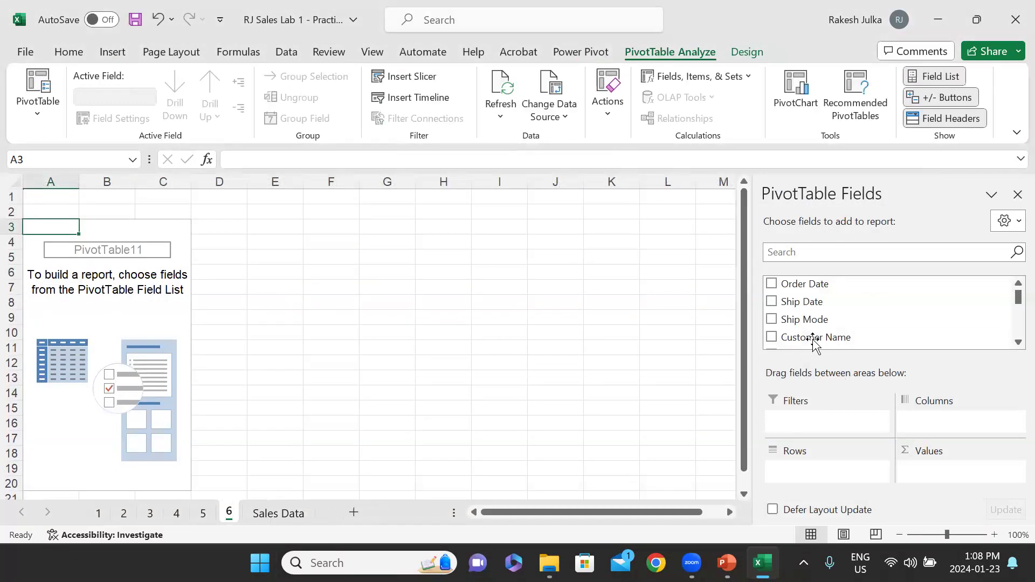
- Add the Sales field to the PivotTable's values and switch to the PowerPoint slide show to check the required fields
scroll(803, 321, down, 8)
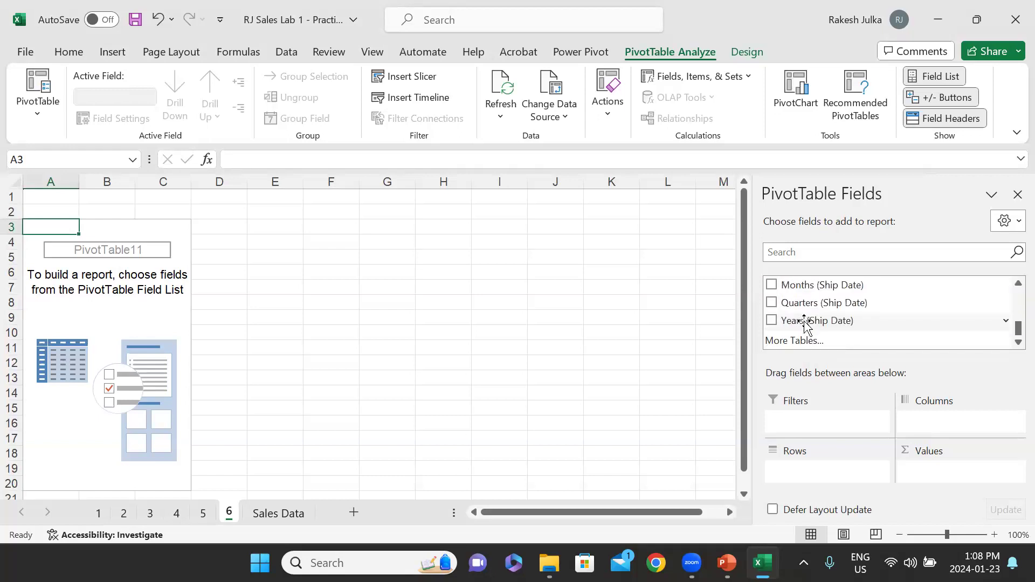
scroll(782, 328, up, 3)
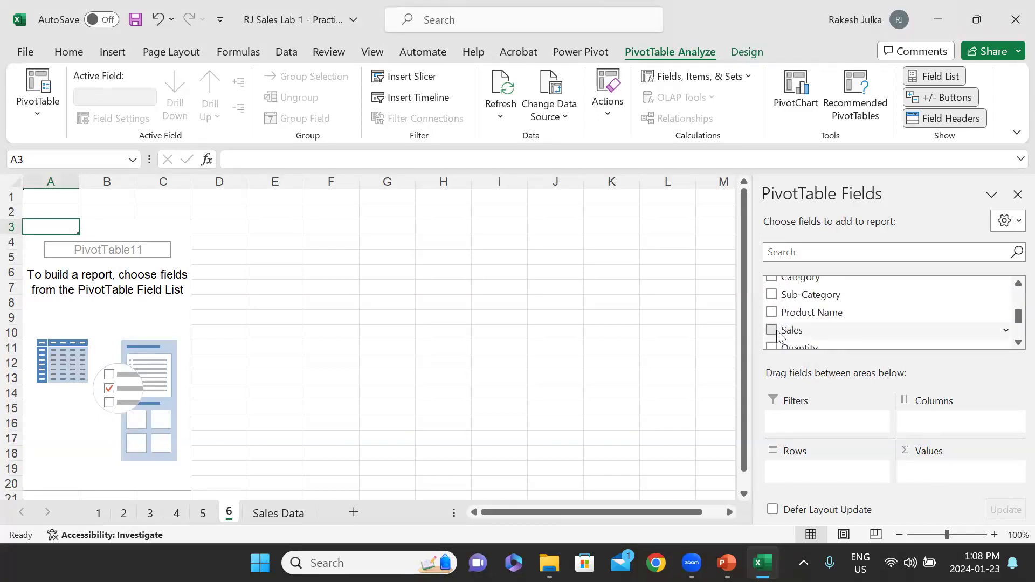
click(772, 331)
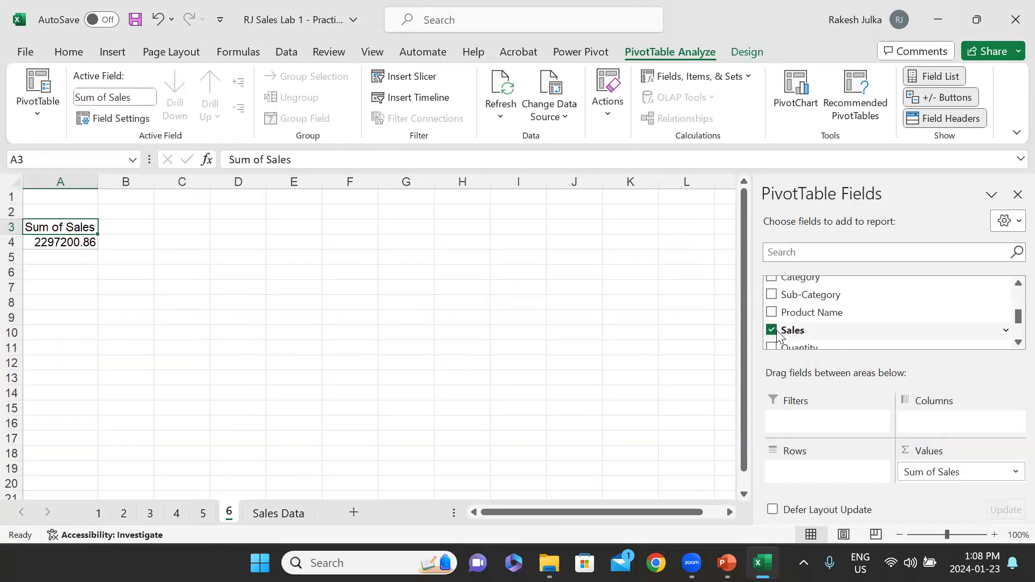
key(alt+Tab)
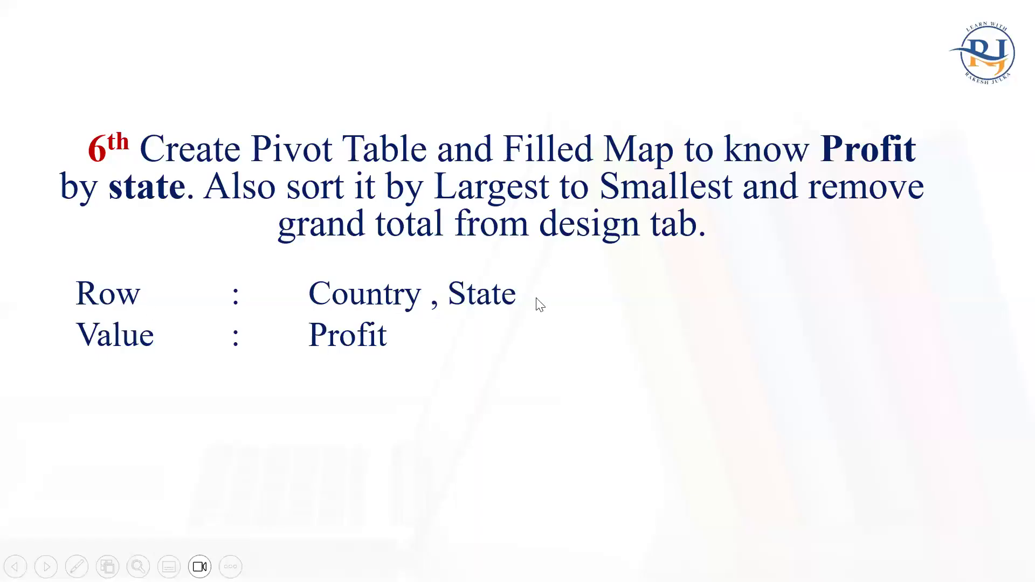
- Switch back to the Excel practice workbook and remove the Sales field from the PivotTable on sheet 6
key(alt+Tab)
key(alt+Tab)
key(alt+Tab)
key(alt+Tab)
key(alt+Tab)
key(alt+Tab)
key(alt+Tab)
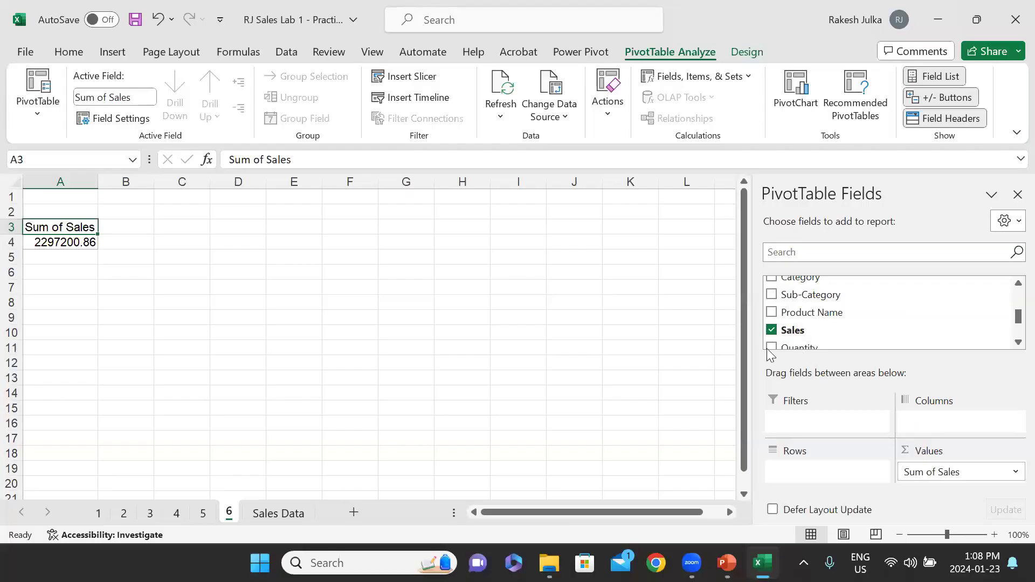
click(772, 329)
- Add the Country and State fields to the PivotTable's rows and the Profit field to its values
scroll(839, 318, down, 3)
scroll(800, 326, up, 1)
scroll(801, 327, up, 4)
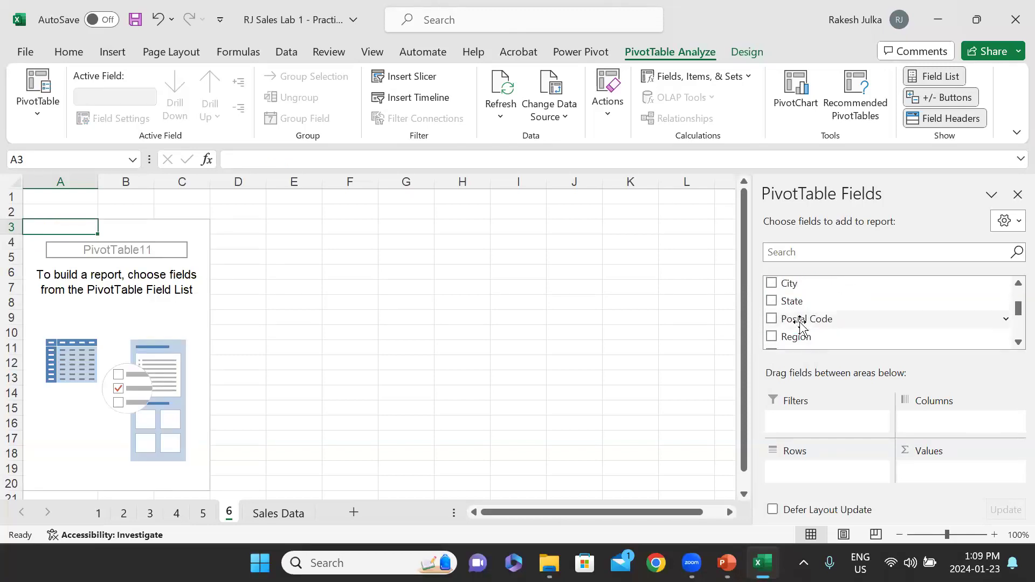
scroll(800, 326, up, 1)
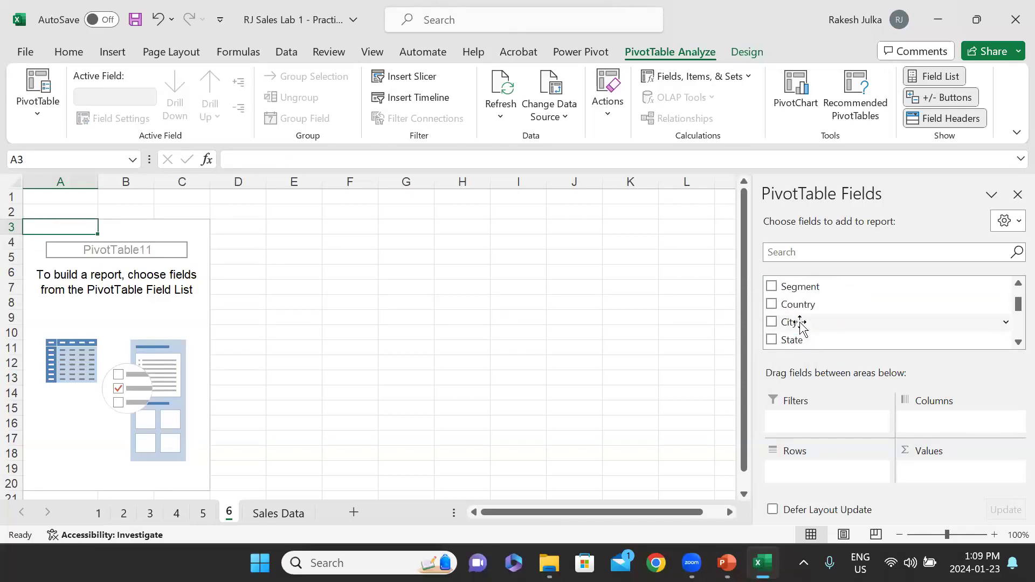
click(772, 305)
click(771, 339)
scroll(803, 325, down, 2)
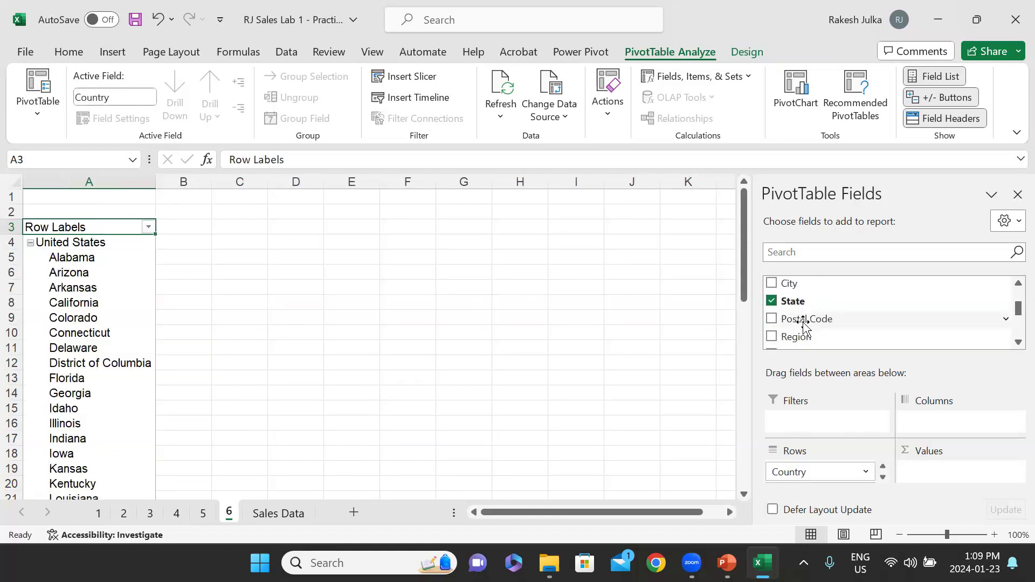
scroll(797, 320, down, 5)
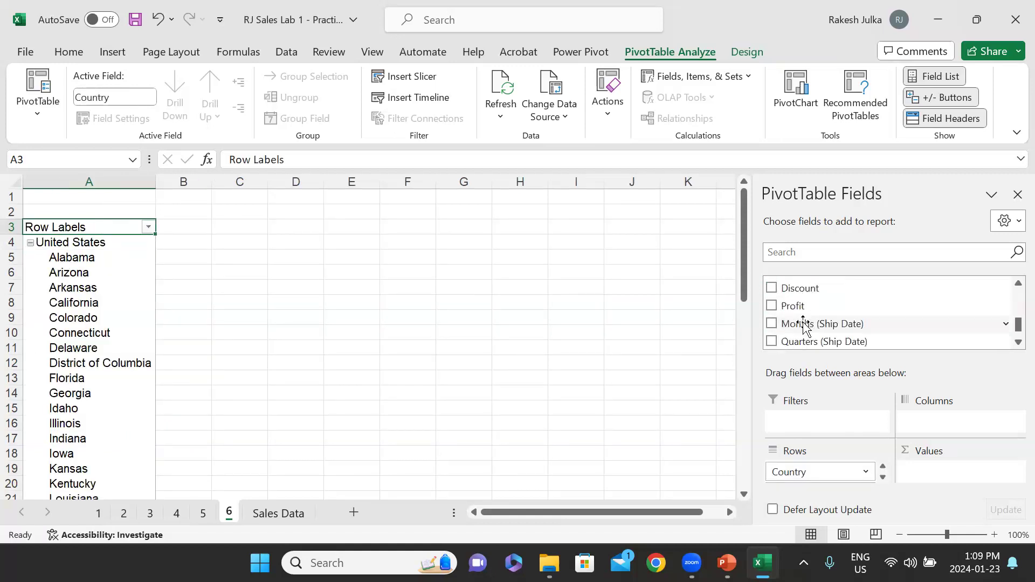
click(772, 306)
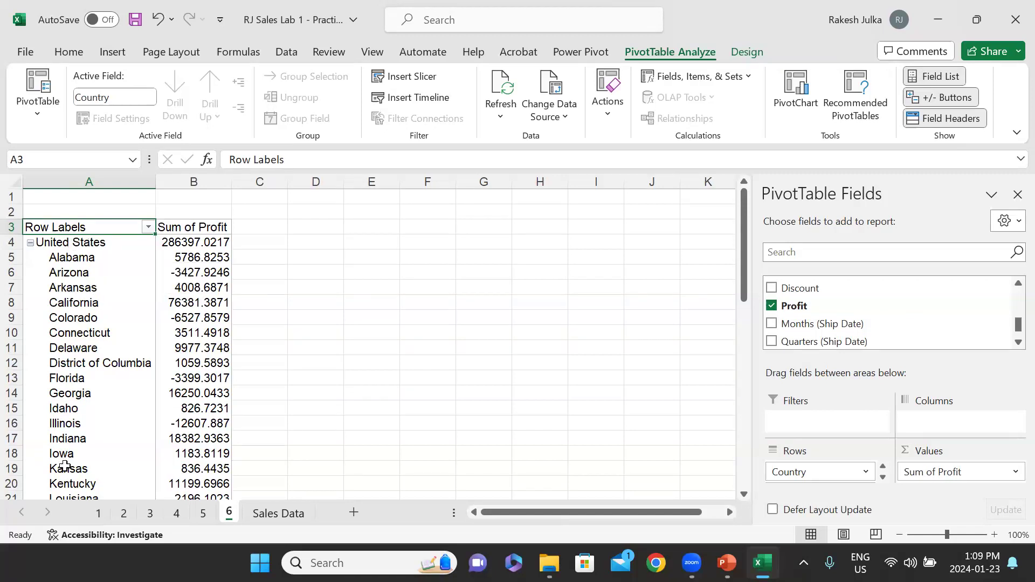
scroll(107, 377, down, 3)
scroll(105, 399, up, 3)
- Try to insert a filled map chart directly from the PivotTable data
click(309, 289)
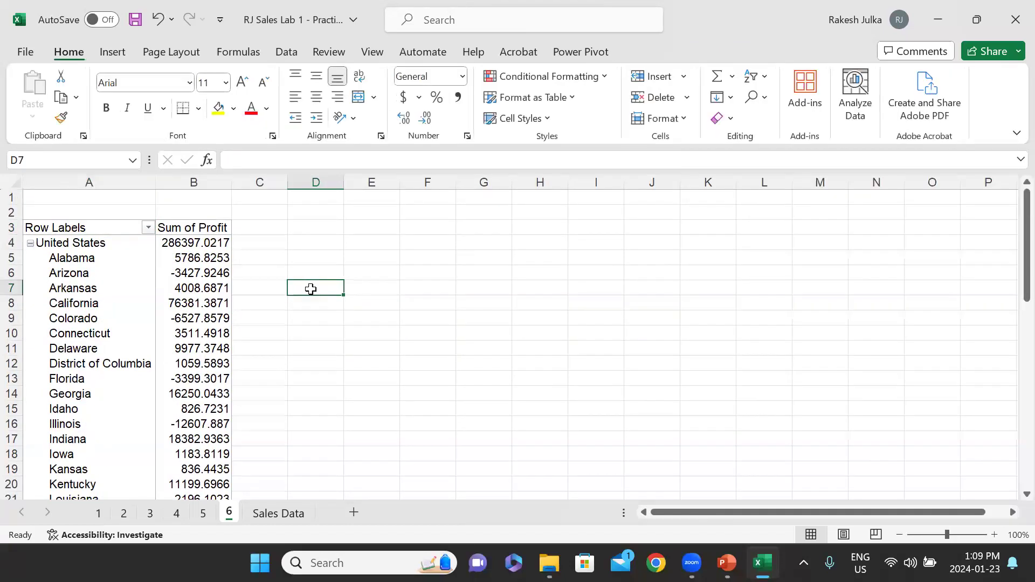
click(226, 273)
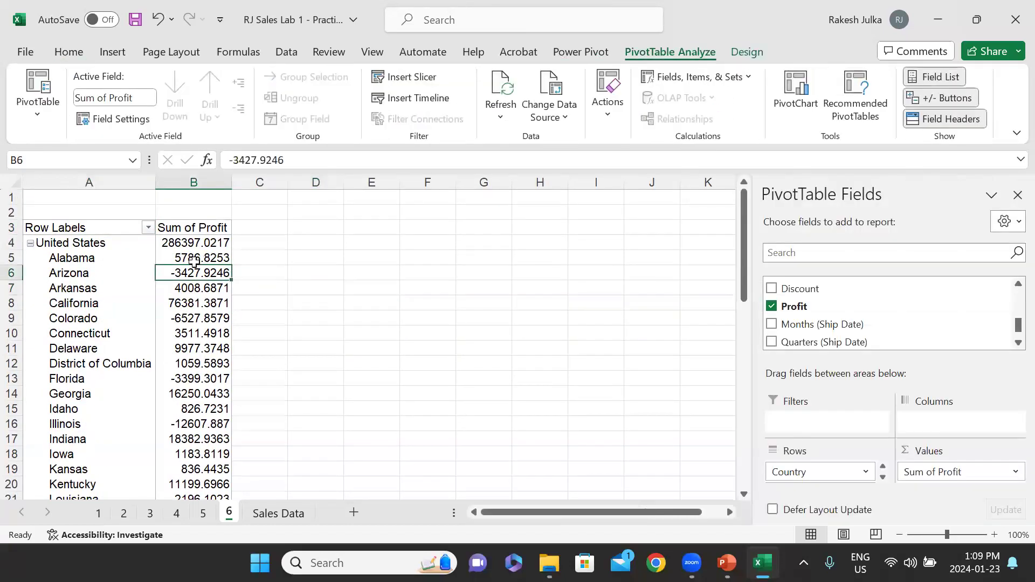
click(129, 250)
click(182, 273)
click(112, 52)
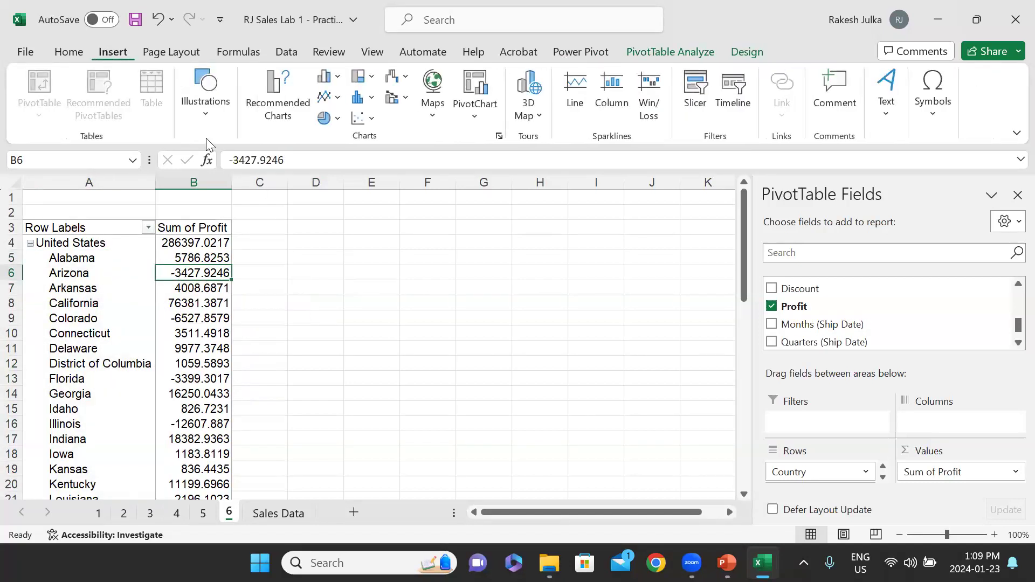
click(435, 108)
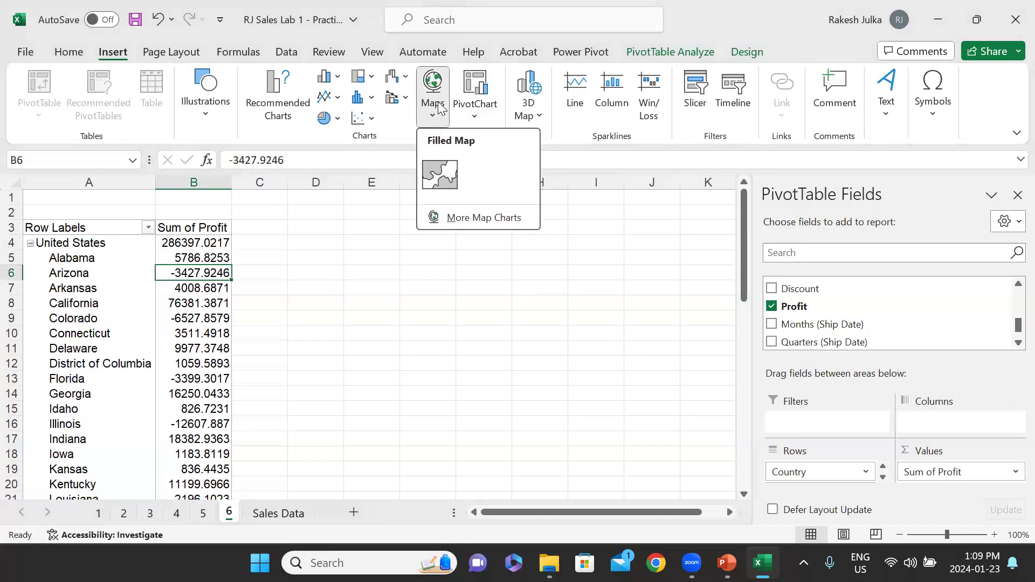
click(469, 221)
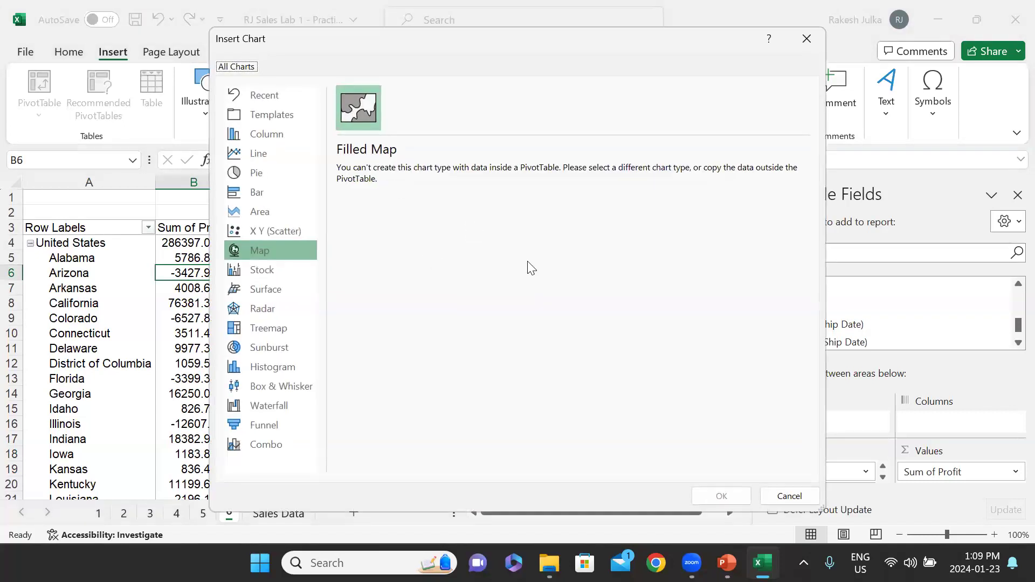
click(787, 496)
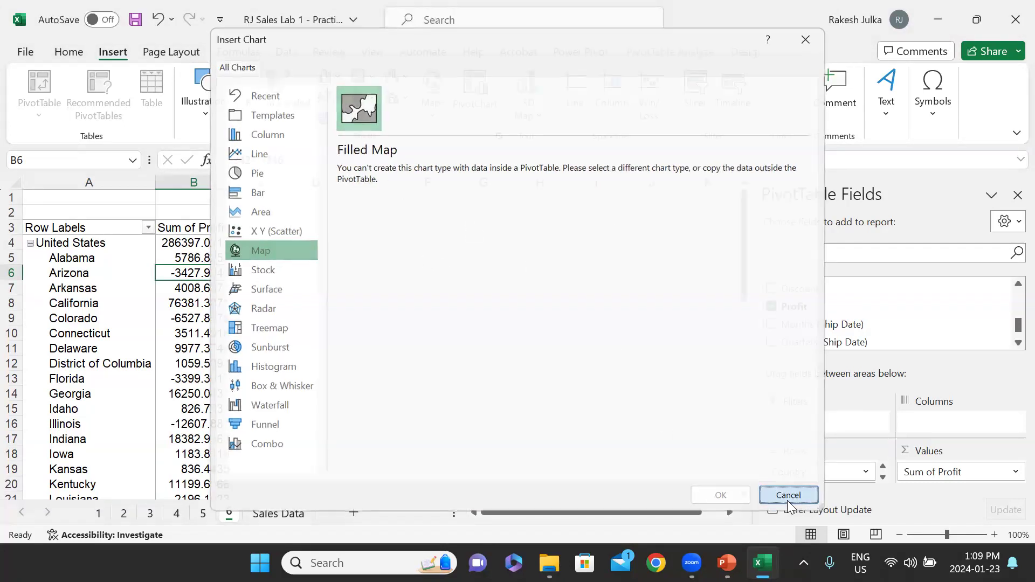
click(113, 262)
click(192, 287)
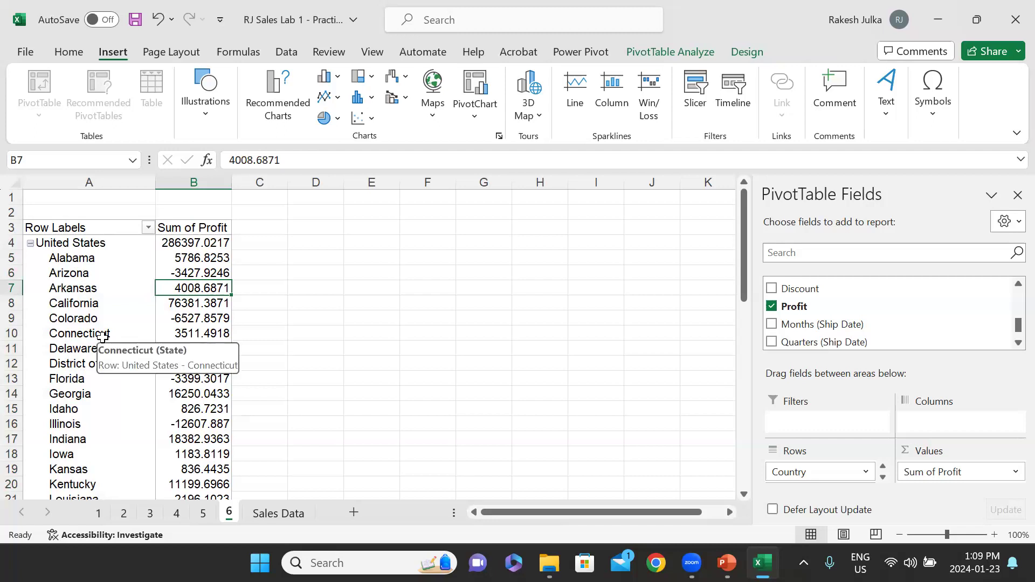
- Change the Country field's layout to show item labels in tabular form
click(80, 246)
right_click(80, 246)
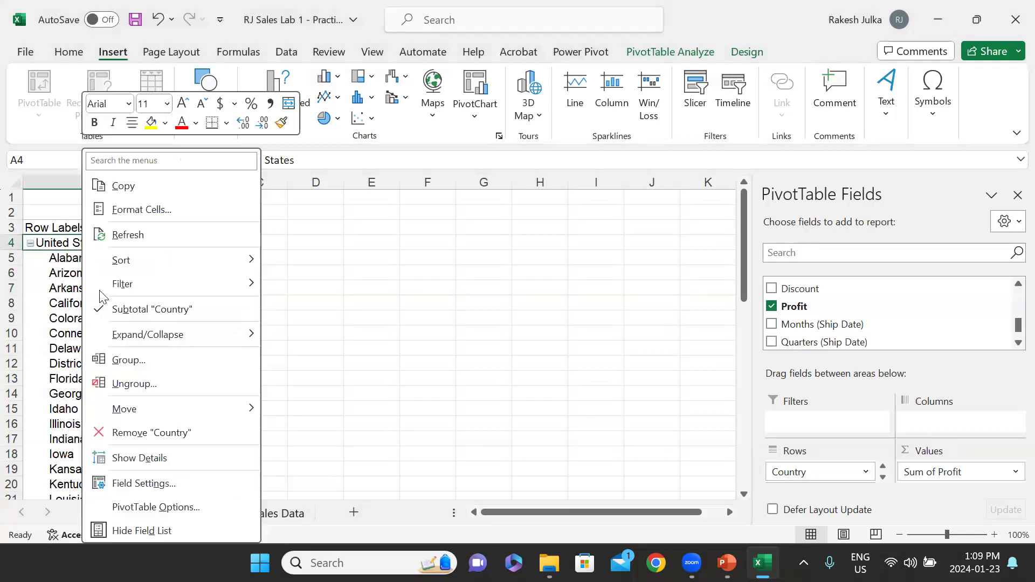
click(133, 483)
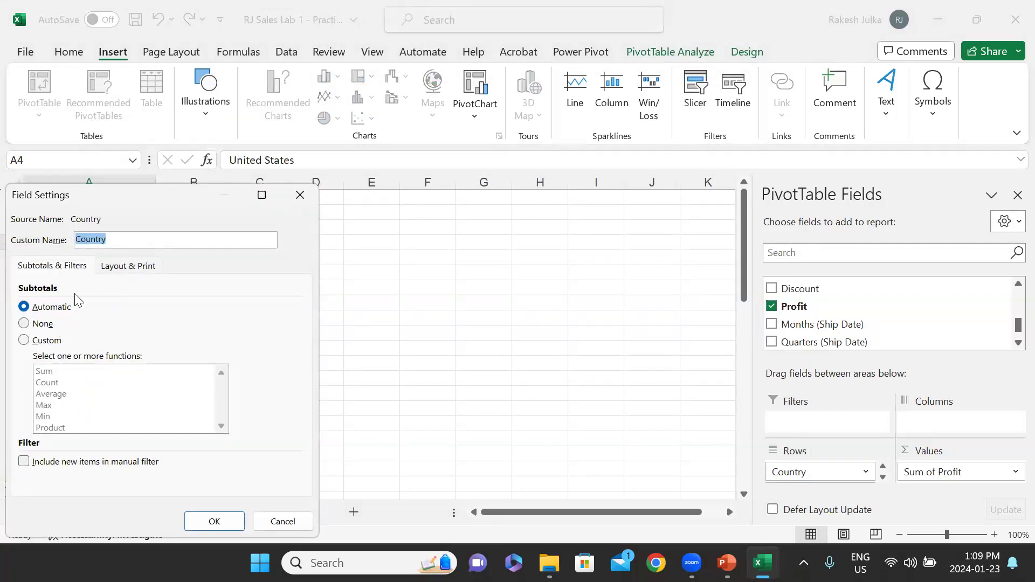
click(122, 269)
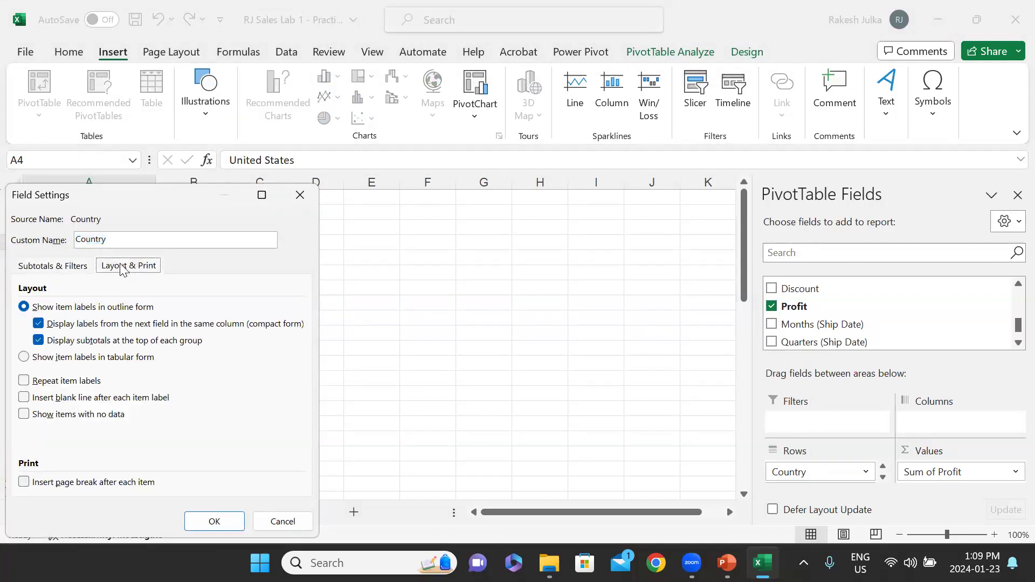
click(27, 357)
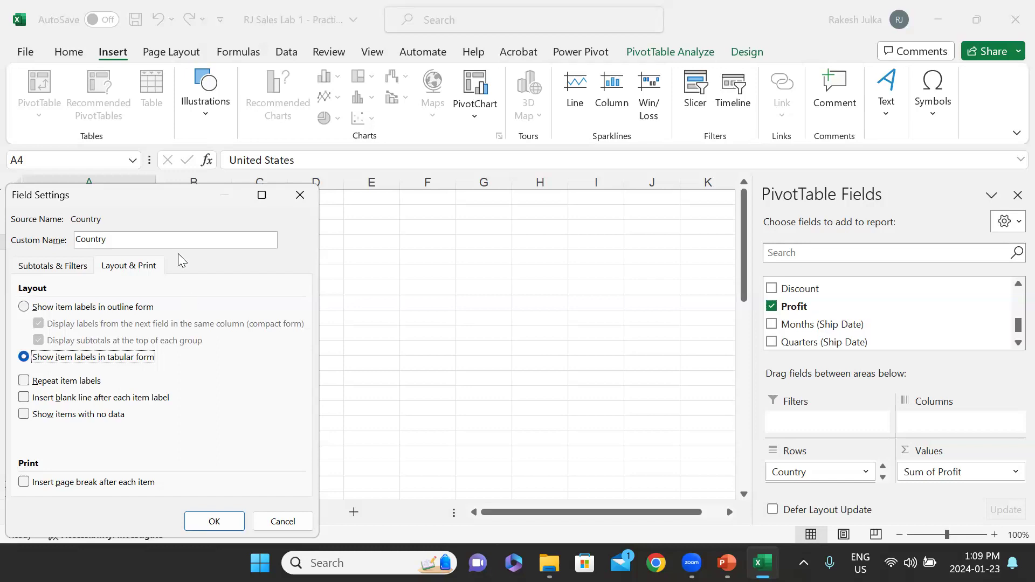
drag(174, 201, 452, 190)
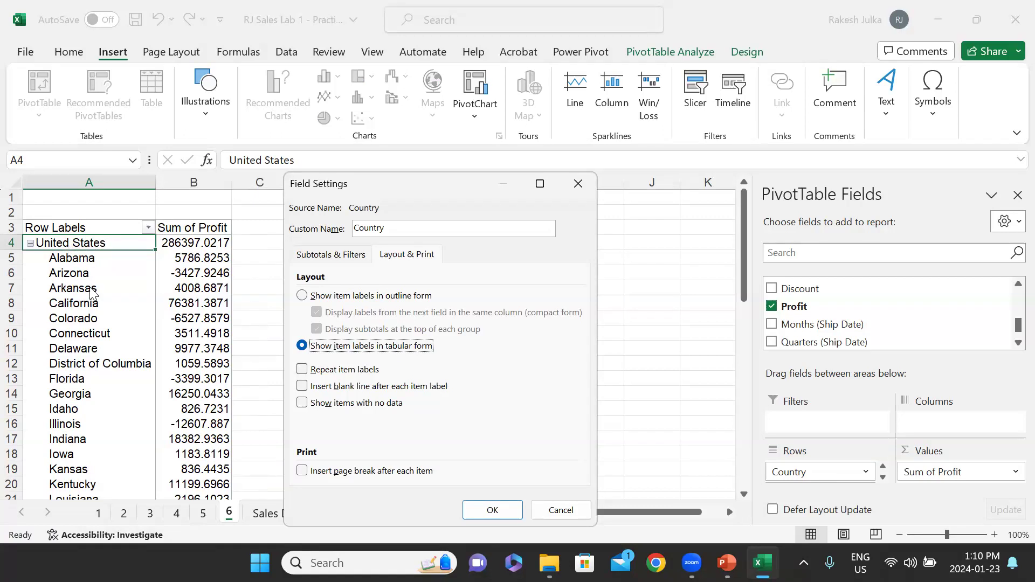
click(302, 369)
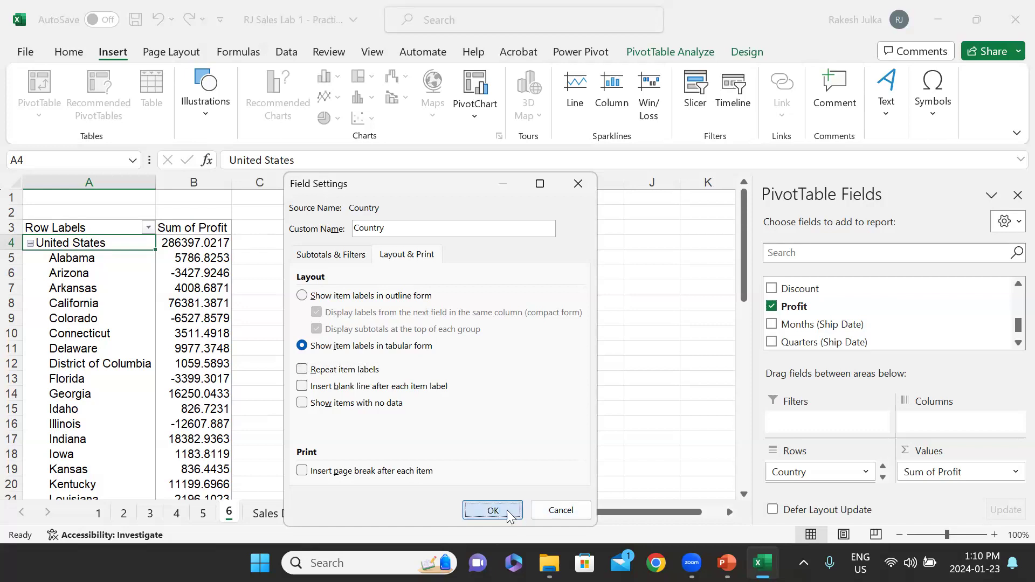
click(492, 510)
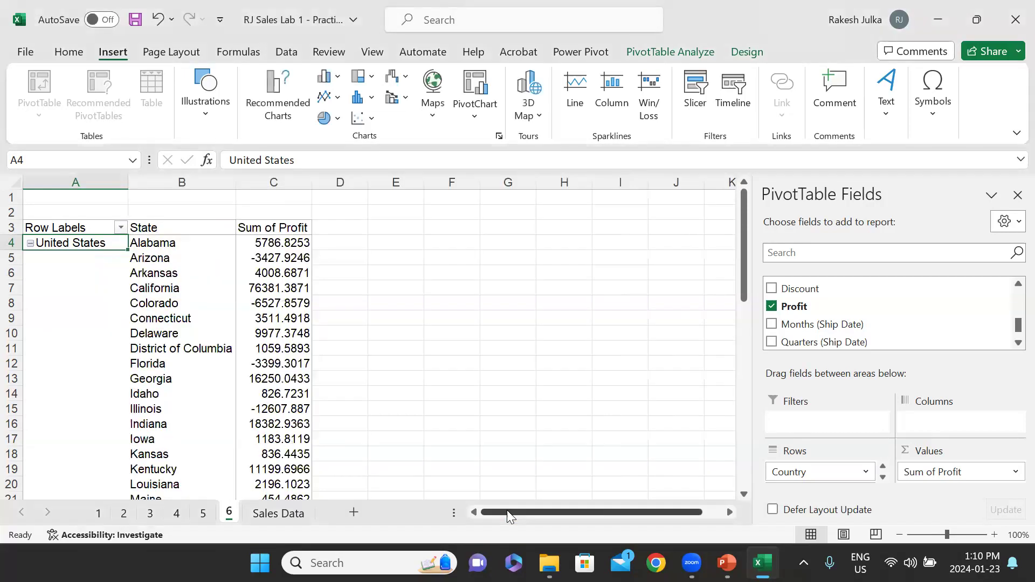
- Turn on repeated item labels in the Country field's layout settings
right_click(75, 244)
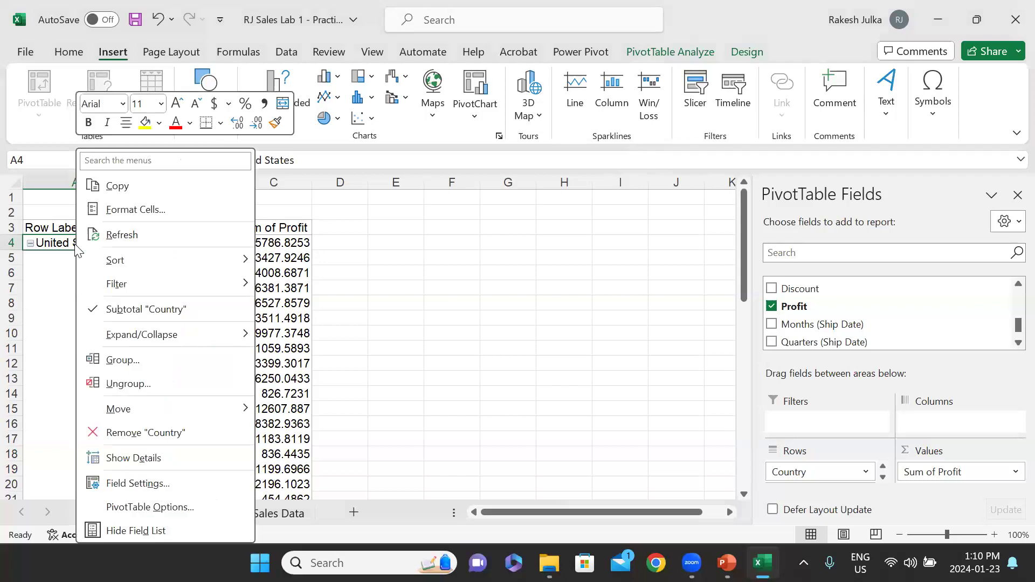
click(141, 483)
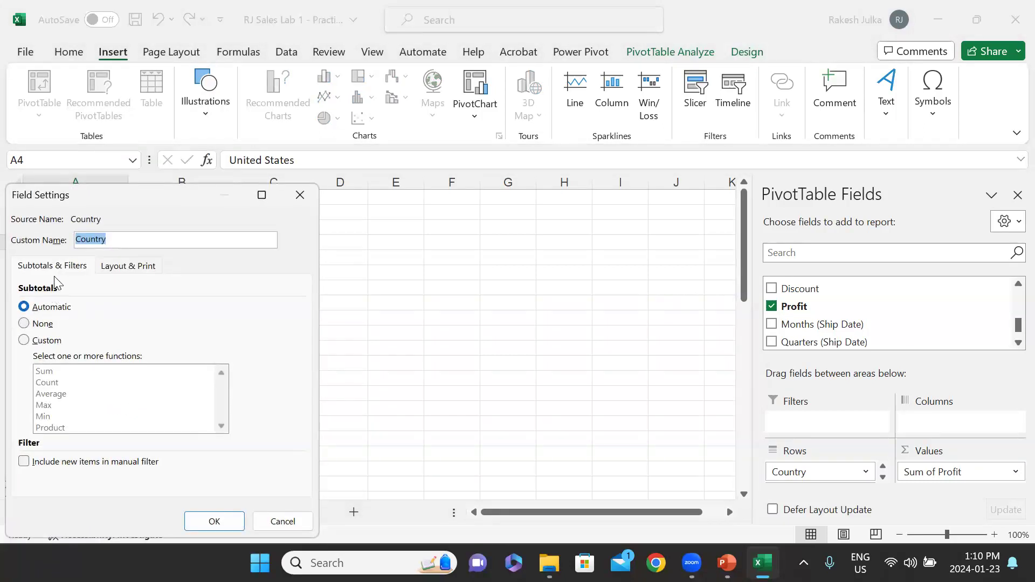
click(132, 266)
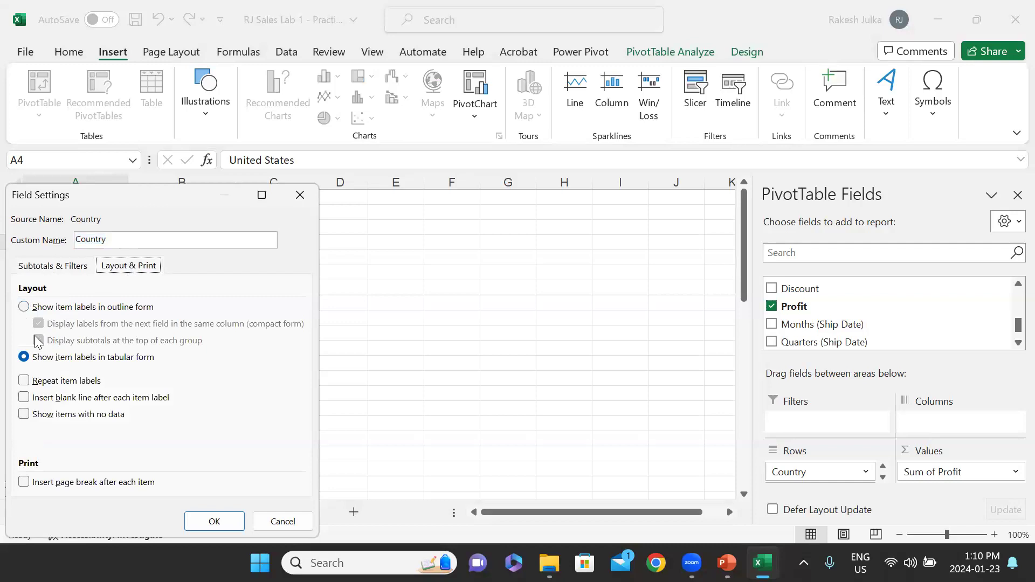
click(25, 381)
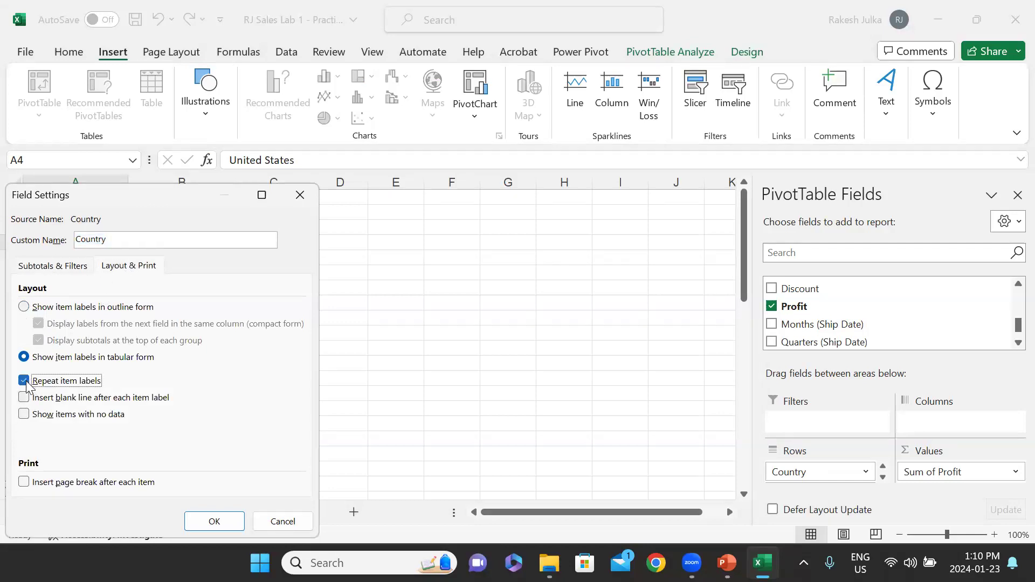
click(215, 522)
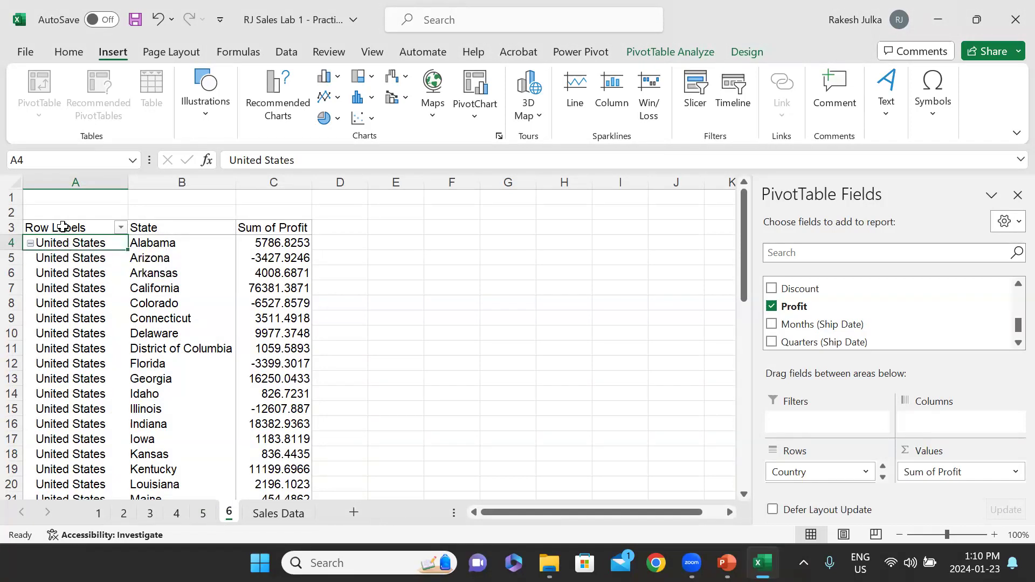
- Copy the PivotTable's country, state and profit rows in A4:C52 without the totals and paste them starting at cell E4
drag(112, 258, 274, 439)
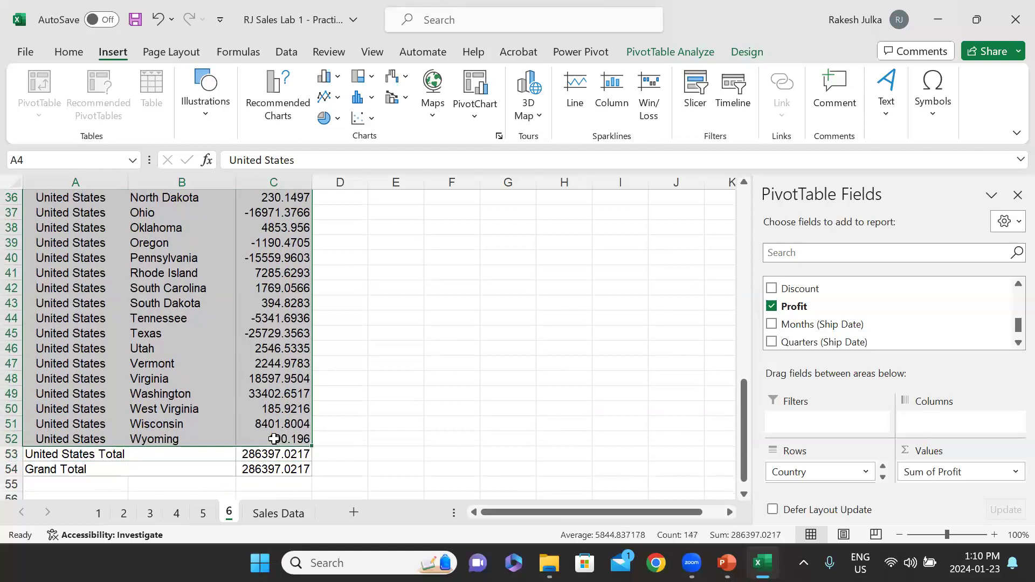
key(ctrl+c)
scroll(361, 388, up, 12)
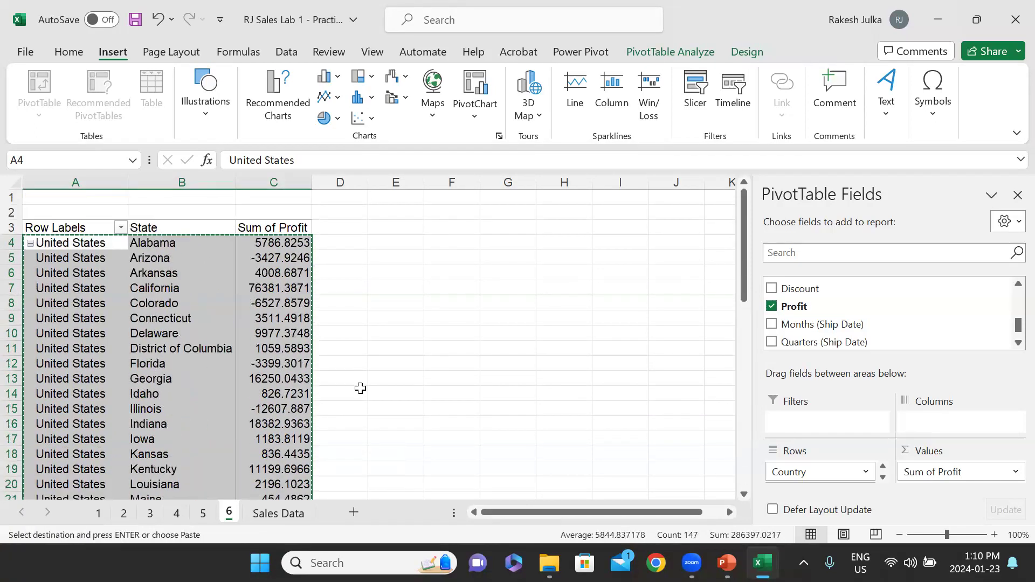
click(387, 246)
key(ctrl+v)
click(409, 303)
- Enter the headers Country, State and Profit above the pasted data in cells E3, F3 and G3
click(506, 228)
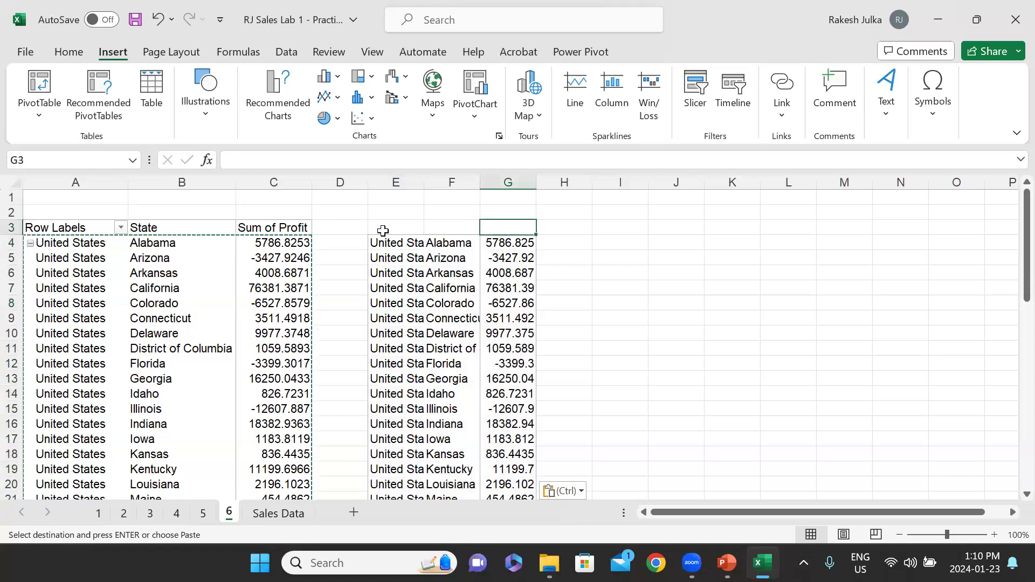
click(384, 230)
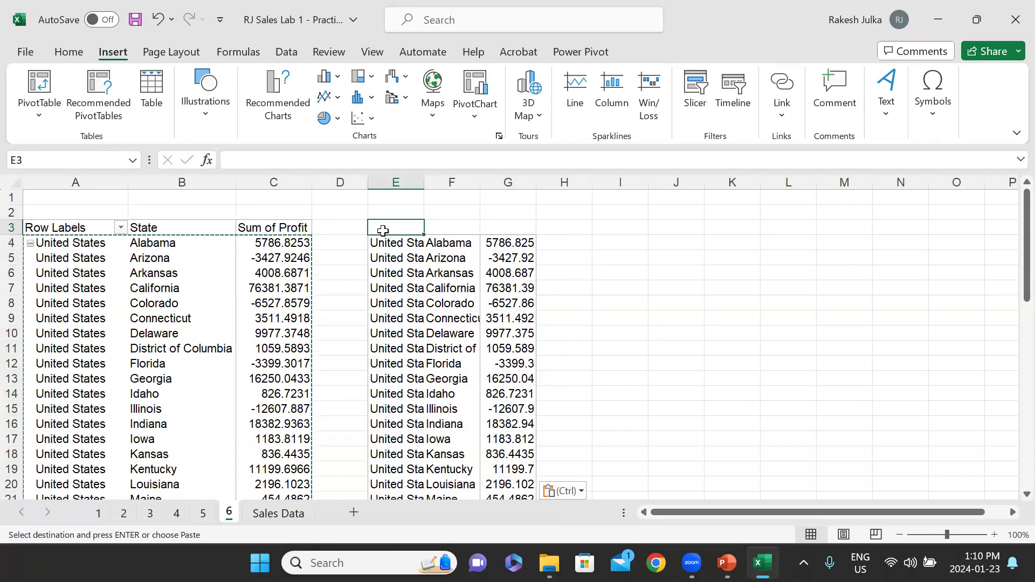
key(Right)
key(Right)
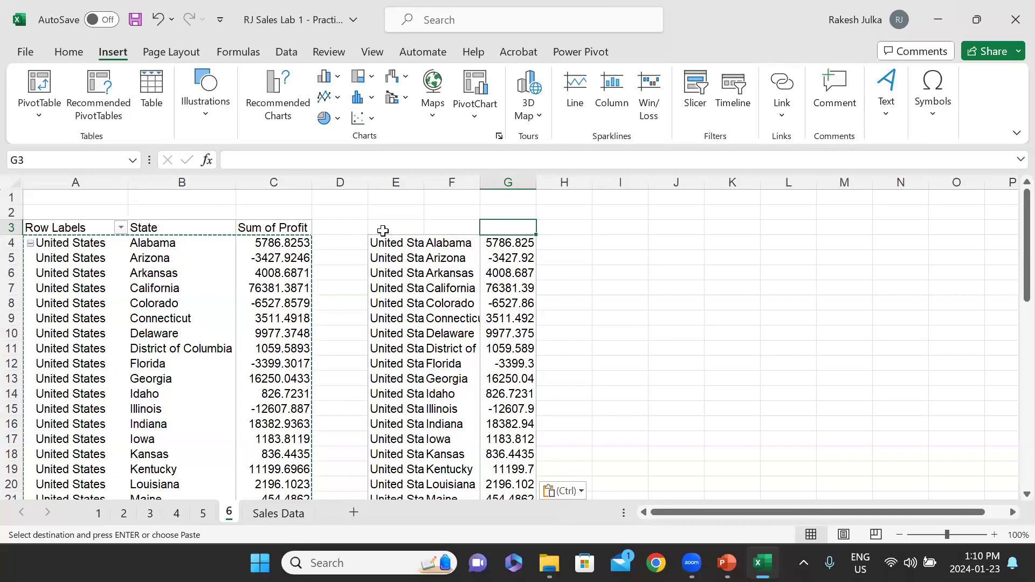
text(Pr)
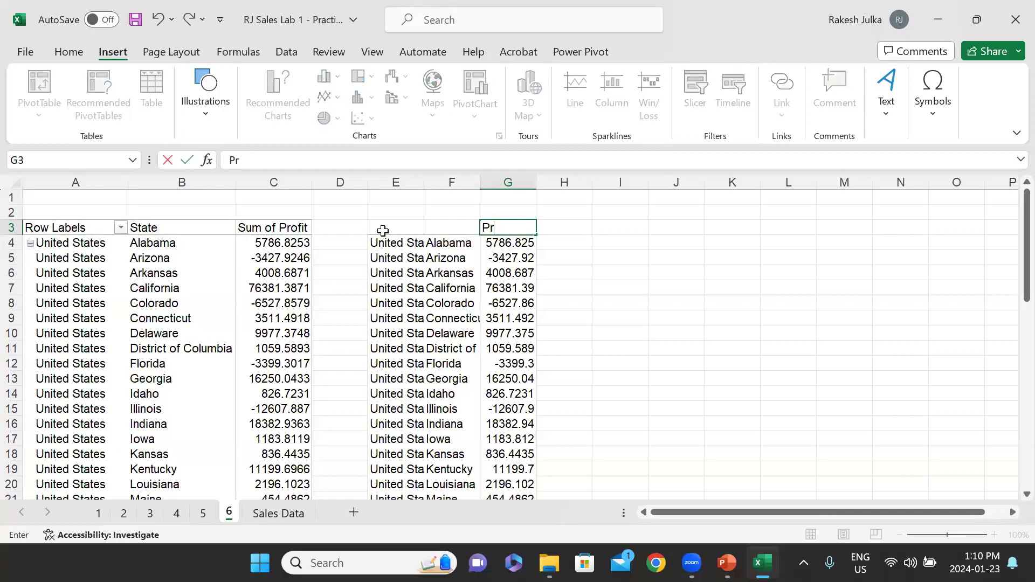
text(ofit)
key(Left)
text(State)
key(Return)
click(382, 231)
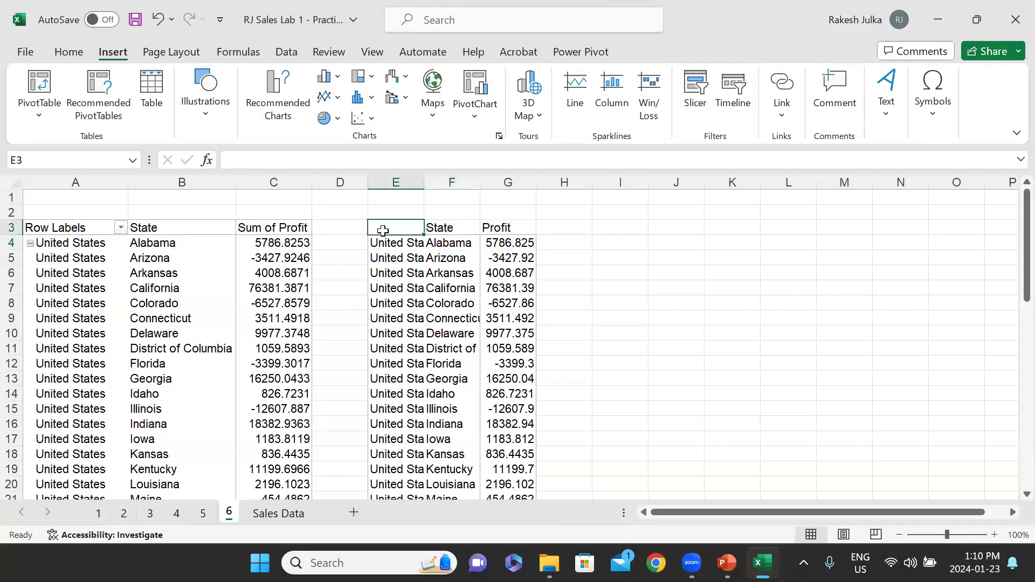
text(Country)
key(Return)
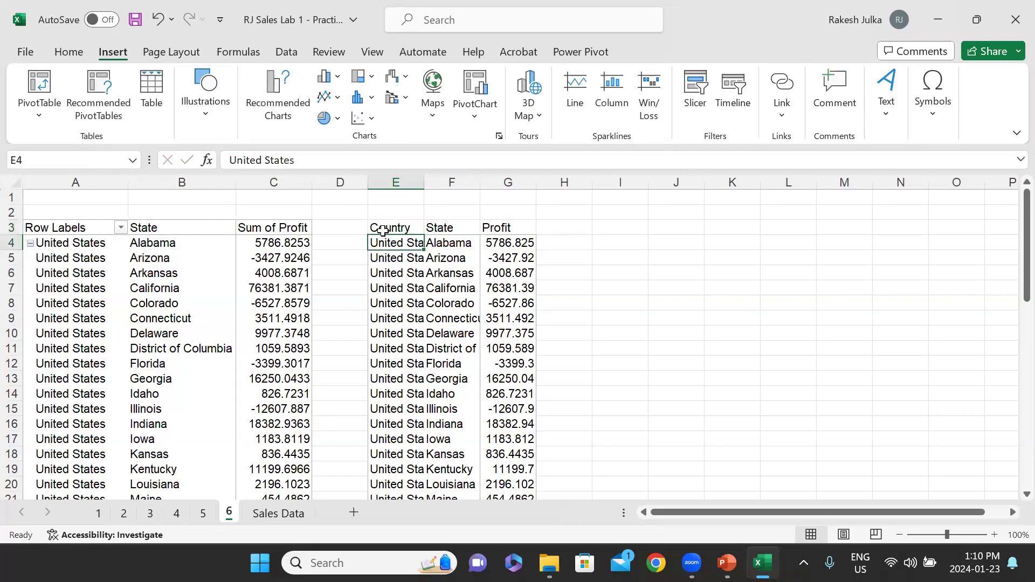
- Autofit the widths of columns E, F and G to the pasted data
double_click(423, 180)
double_click(498, 180)
double_click(606, 181)
- Select the PivotTable's State items and switch to the PowerPoint slide show to check the sixth exercise's instructions
click(206, 339)
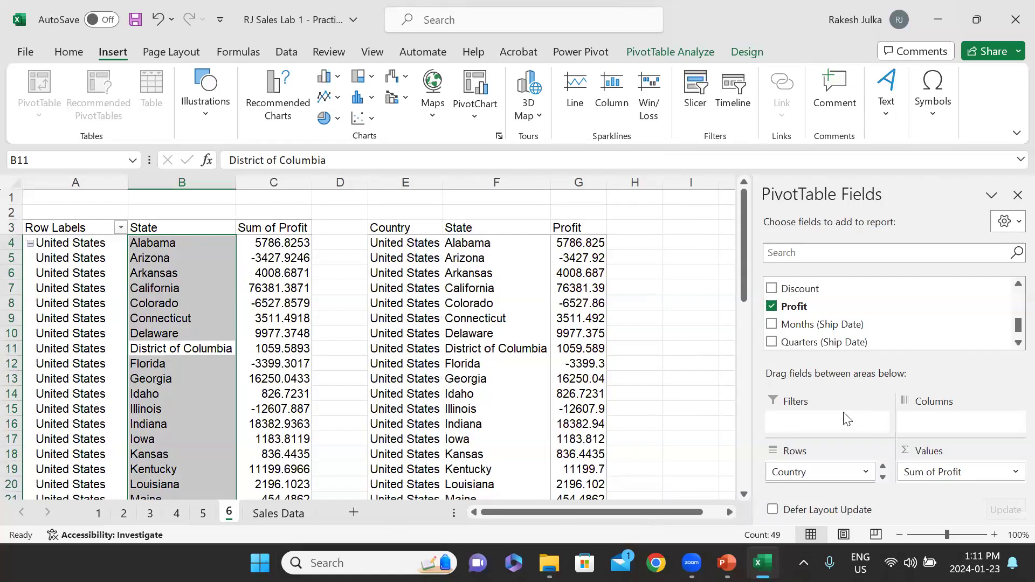
key(alt+Tab)
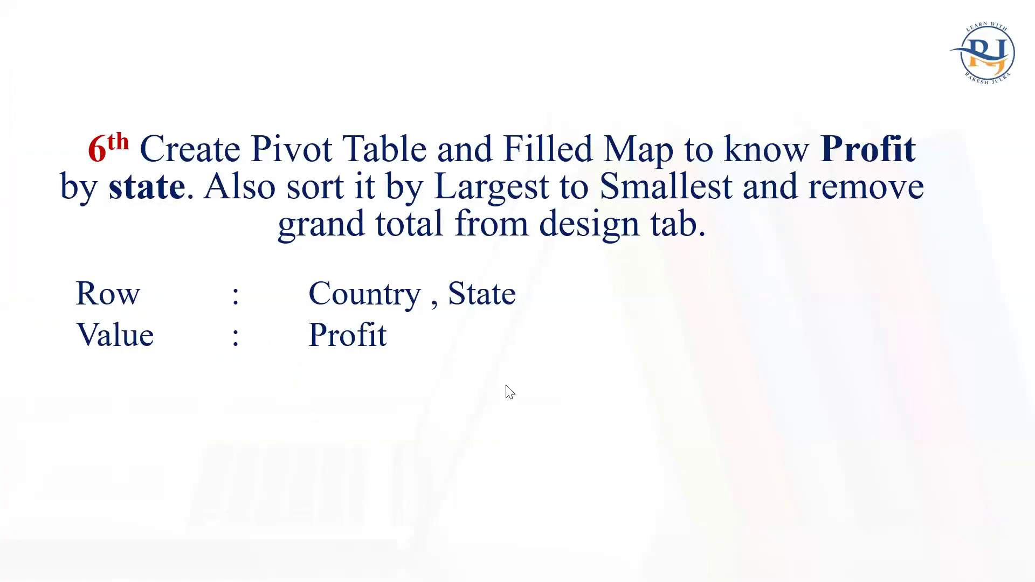
- Switch back to the Excel workbook and check the PivotTable's row fields, Country and State
key(alt+Tab)
click(882, 477)
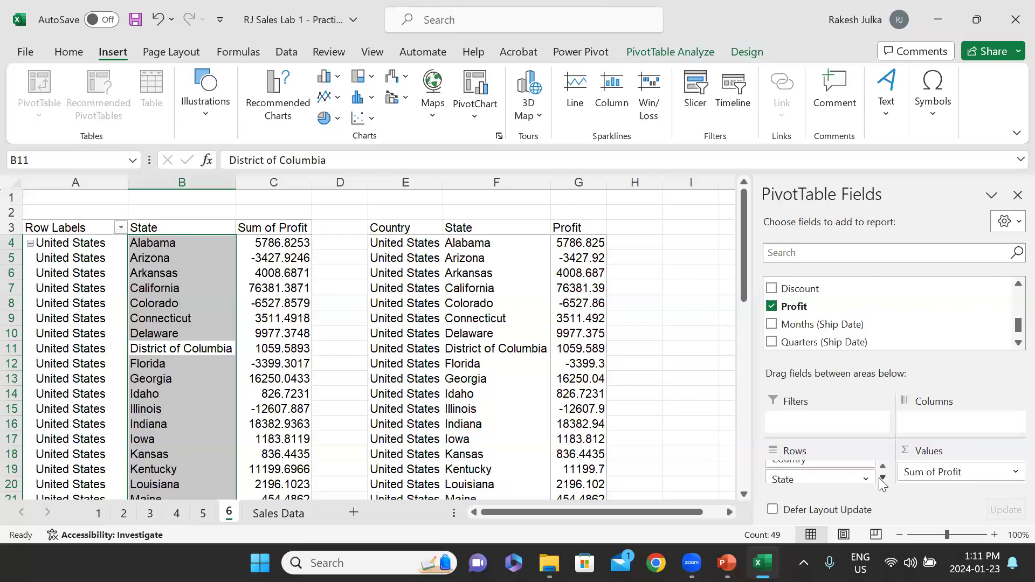
click(883, 467)
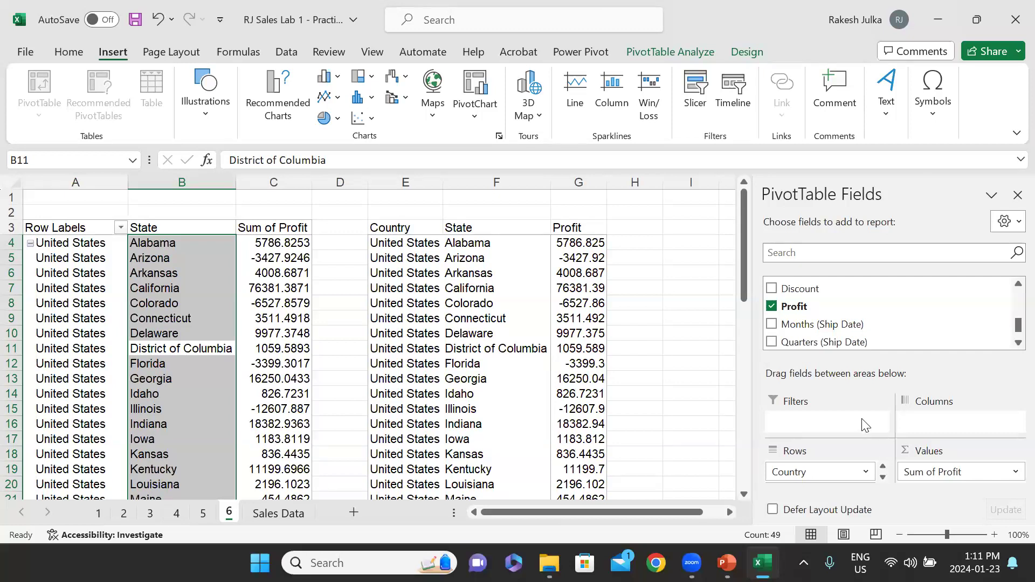
- Sort the pasted country, state and profit table by the Profit column in ascending order
drag(395, 229, 409, 241)
click(584, 228)
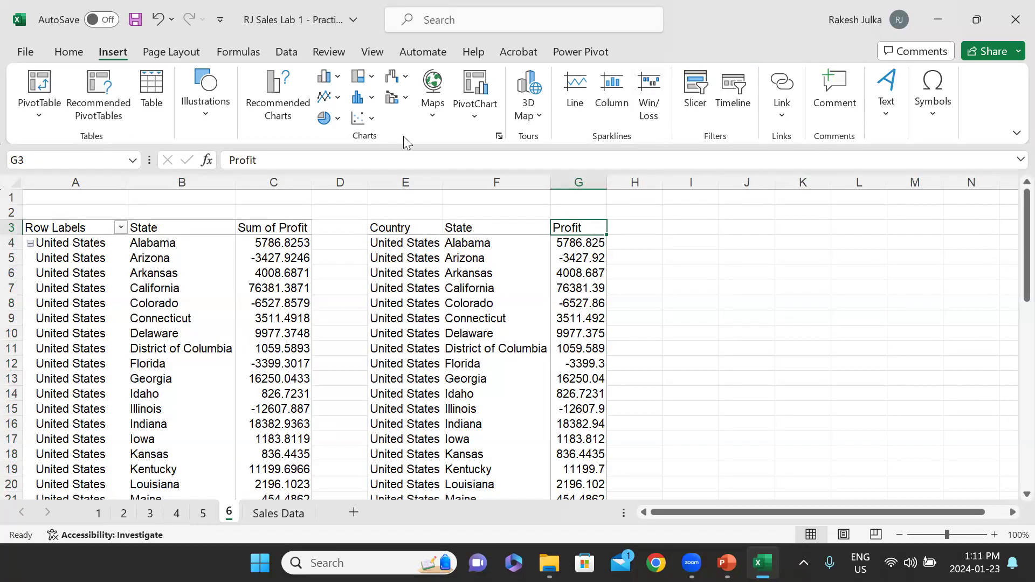
click(72, 52)
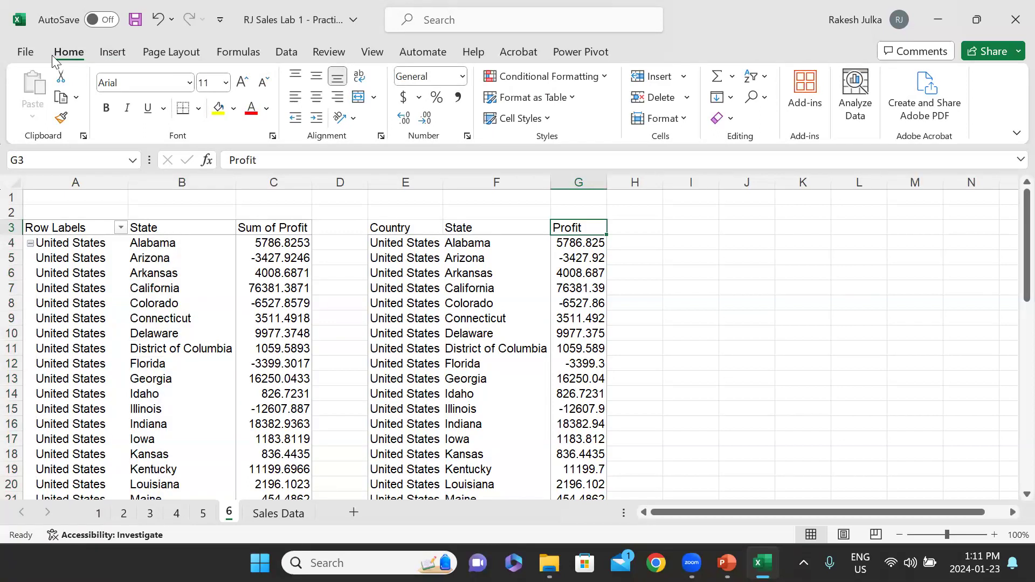
click(753, 77)
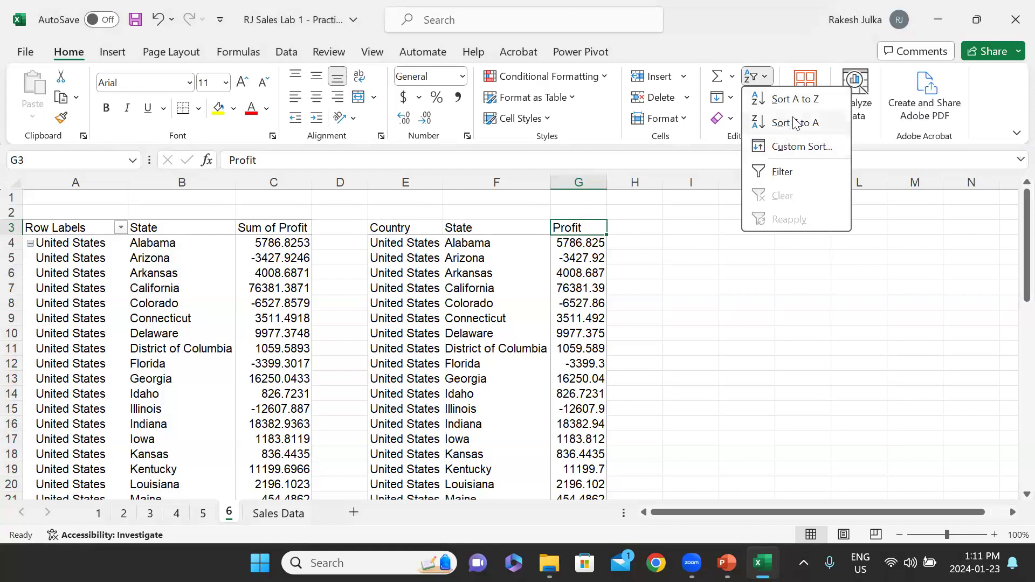
click(792, 99)
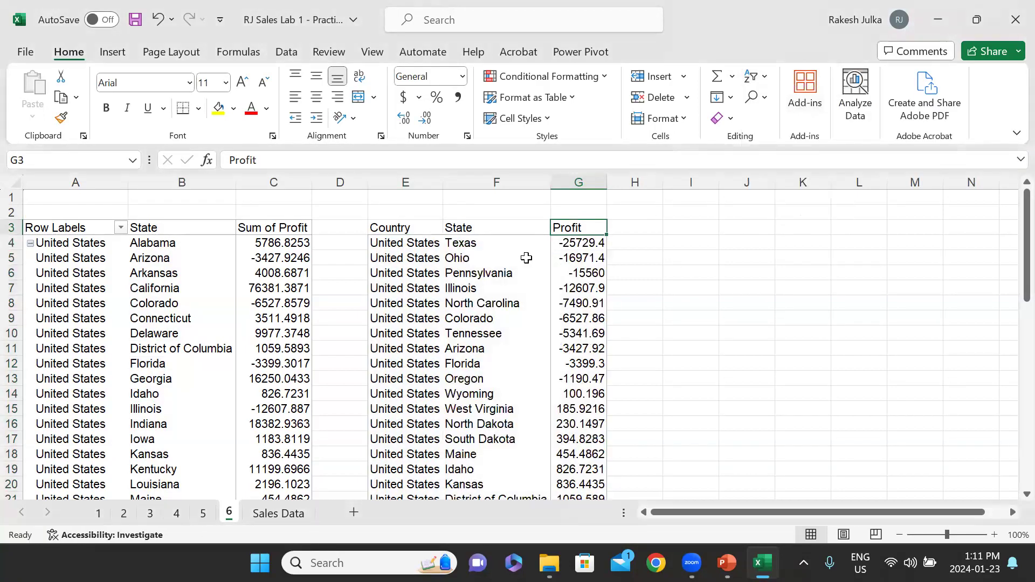
- Sort the pasted table by Profit from largest to smallest and look over the sorted rows
click(754, 77)
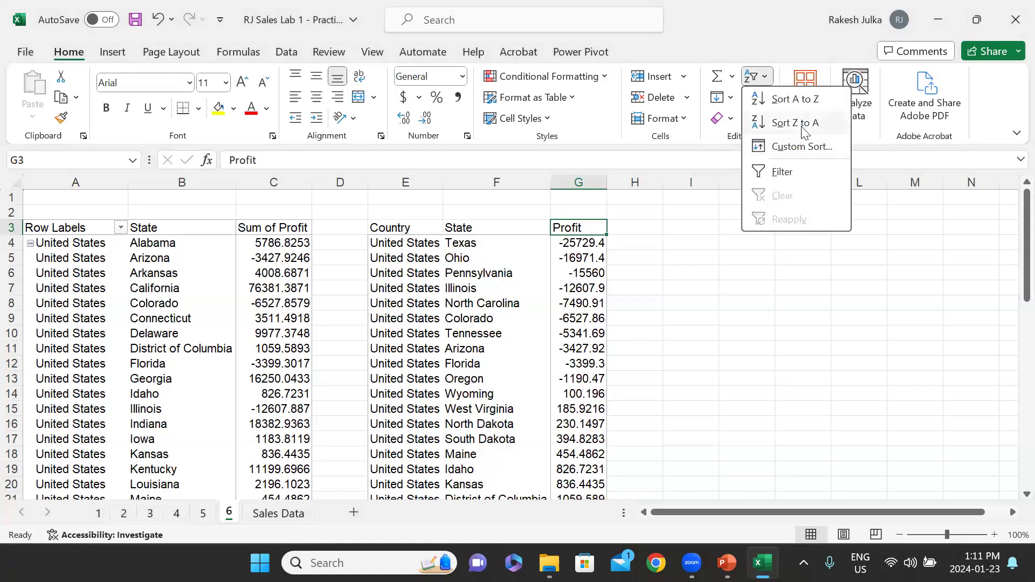
click(804, 132)
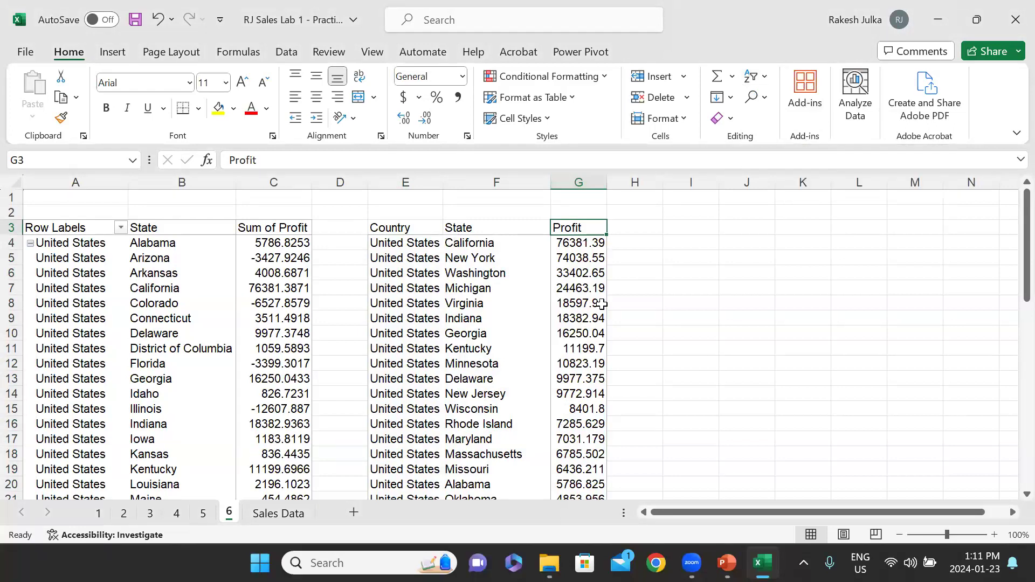
scroll(613, 364, down, 3)
scroll(613, 367, up, 3)
scroll(614, 367, down, 9)
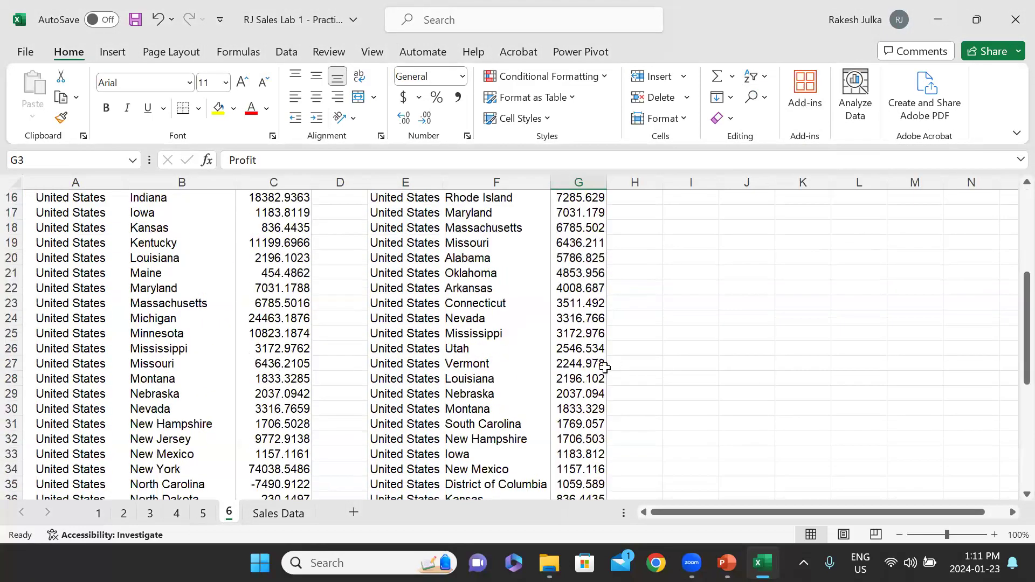
scroll(577, 361, up, 9)
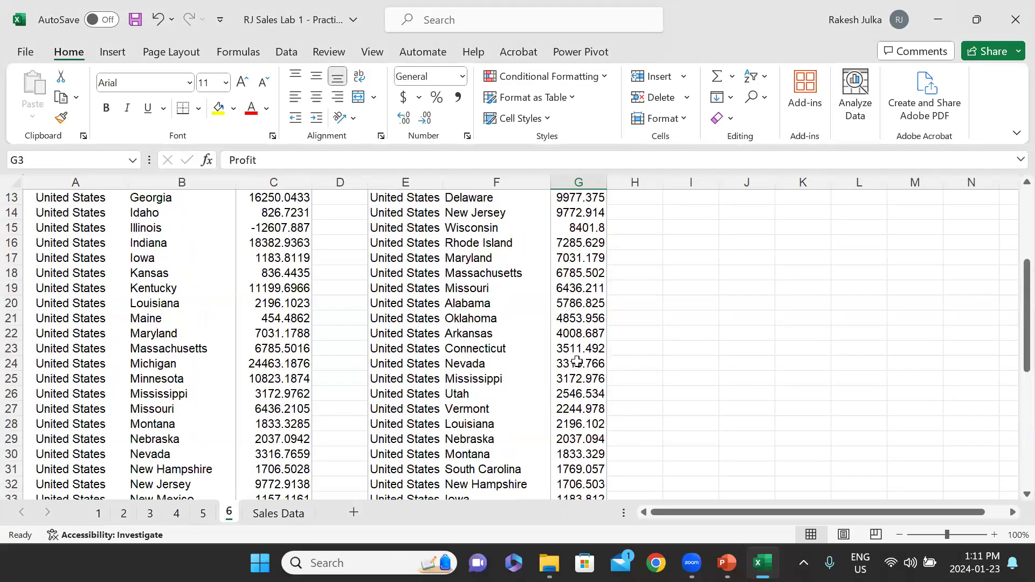
- Format the pasted Profit values in G4:G52 as numbers with two decimal places
drag(579, 221, 571, 481)
drag(576, 449, 576, 449)
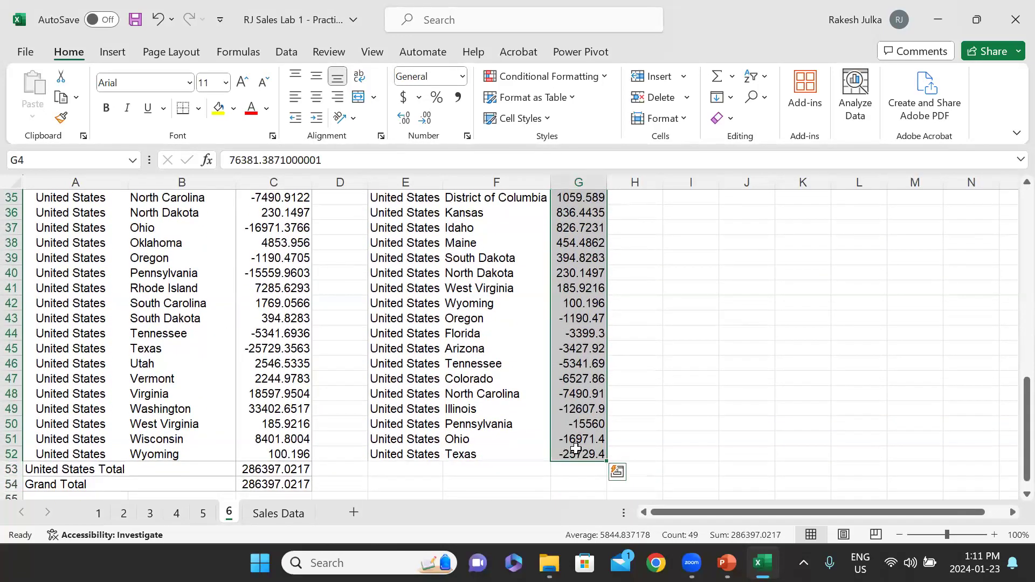
click(406, 120)
click(424, 117)
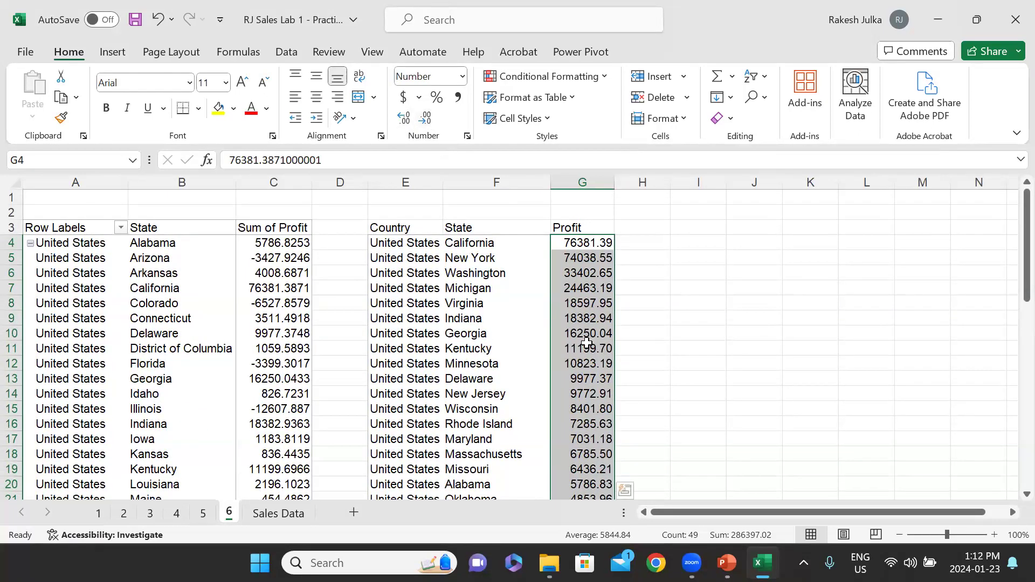
- Insert a Filled Map chart from the pasted table starting at E3 and place it directly beside the Profit column
click(390, 229)
click(393, 249)
click(390, 226)
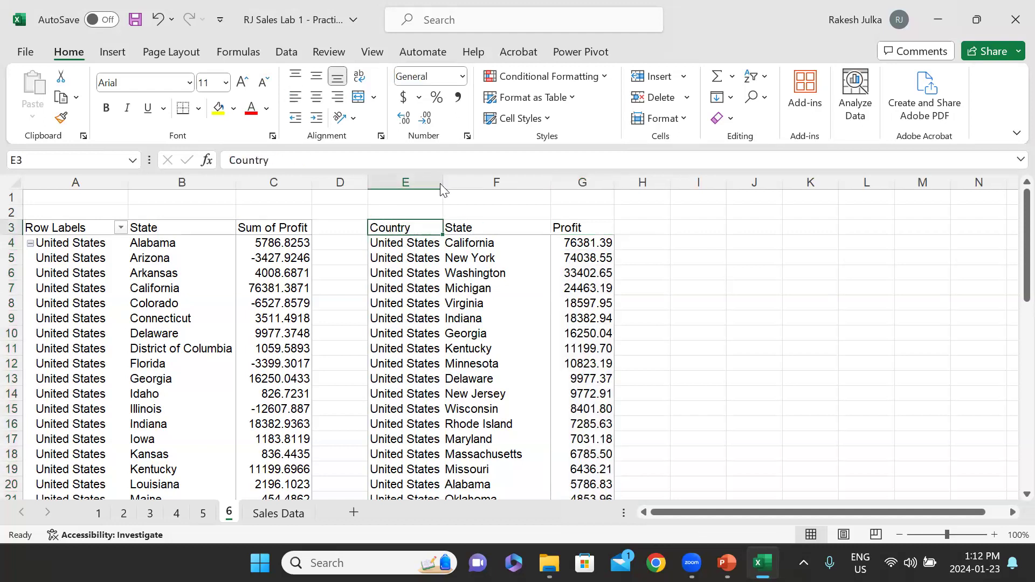
click(113, 52)
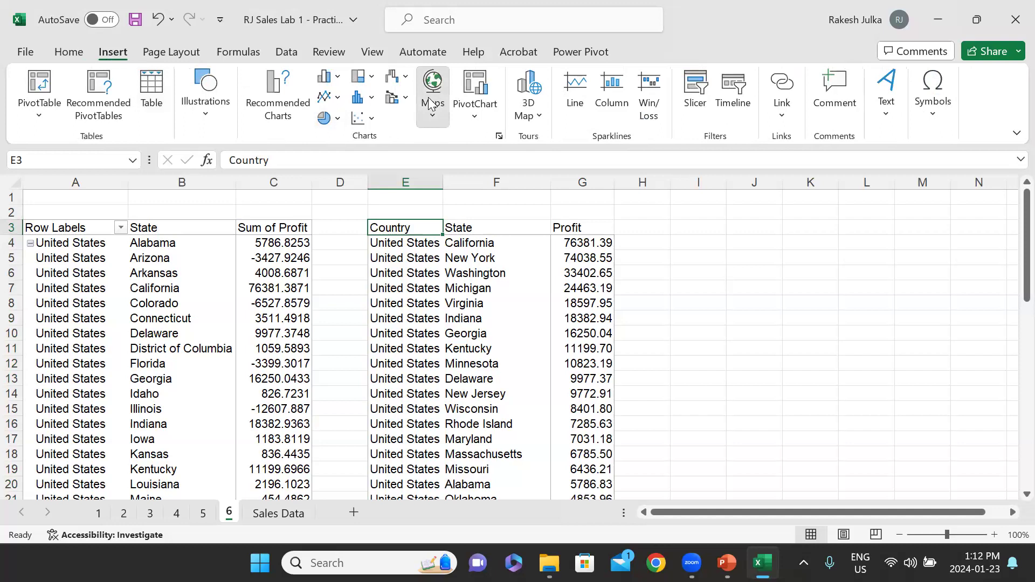
click(429, 102)
click(457, 216)
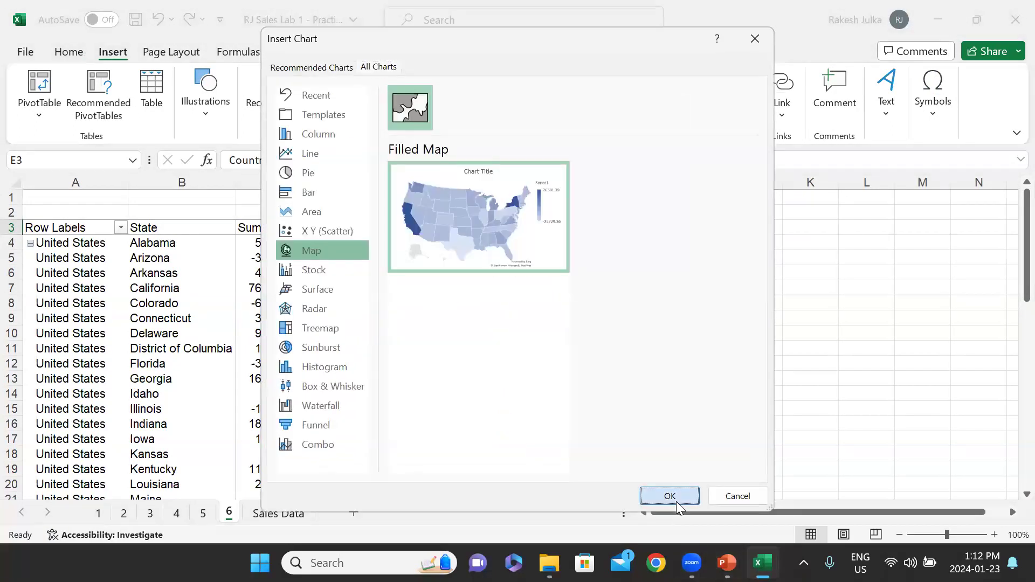
click(669, 496)
drag(606, 245, 895, 237)
- Replace the map chart's placeholder title with "Profit By State"
double_click(809, 235)
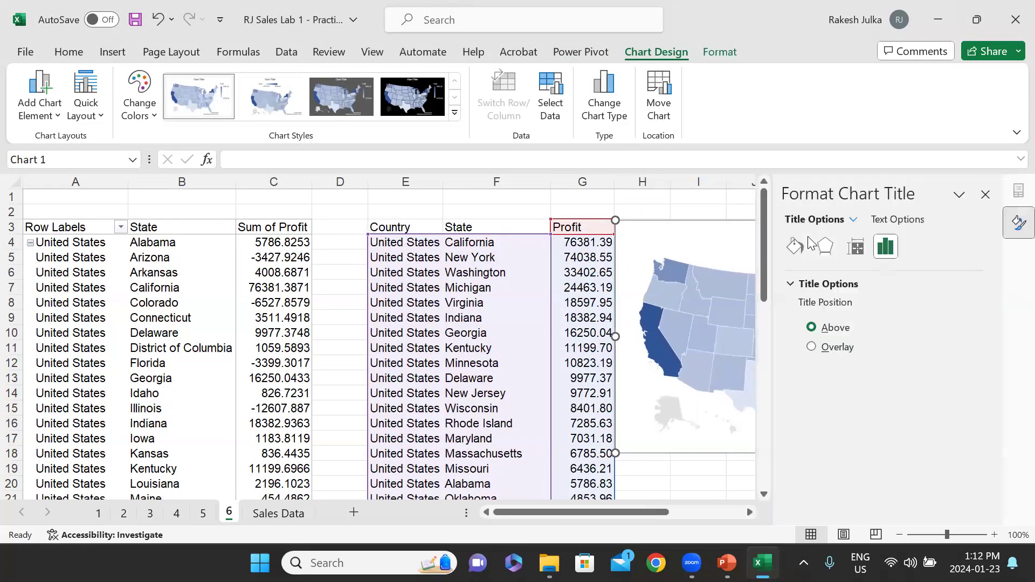
click(714, 265)
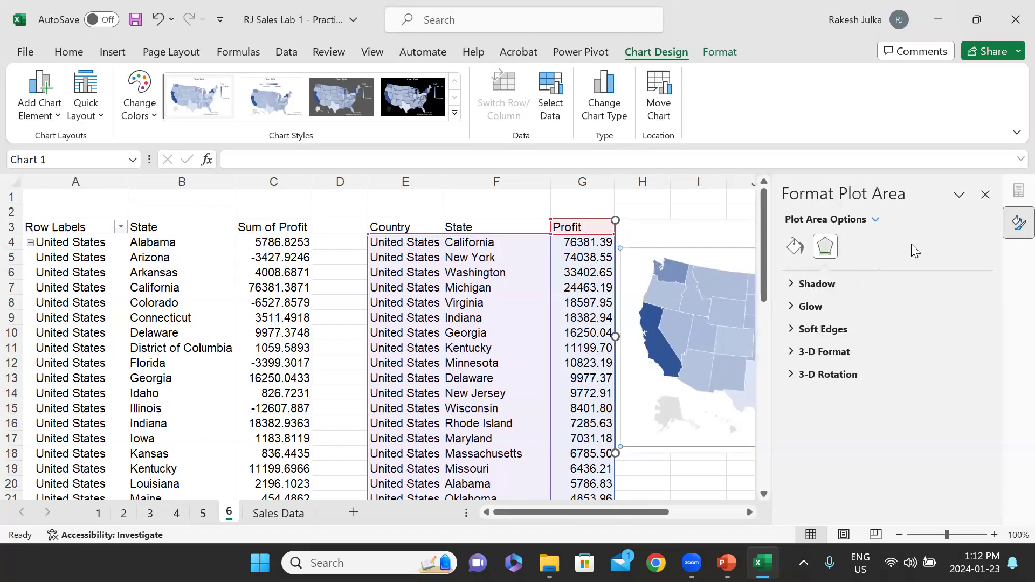
click(984, 195)
click(804, 236)
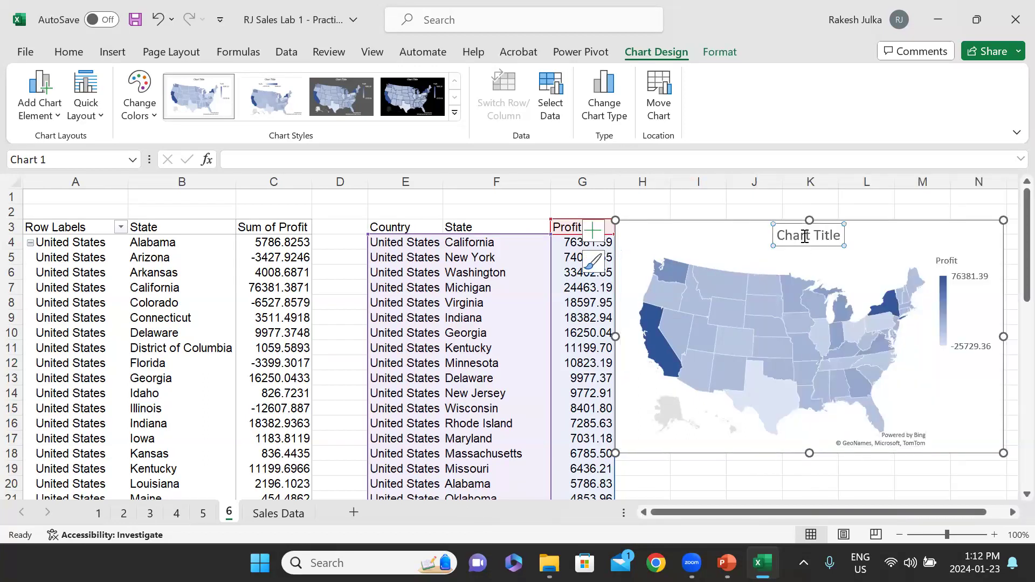
triple_click(806, 236)
key(Delete)
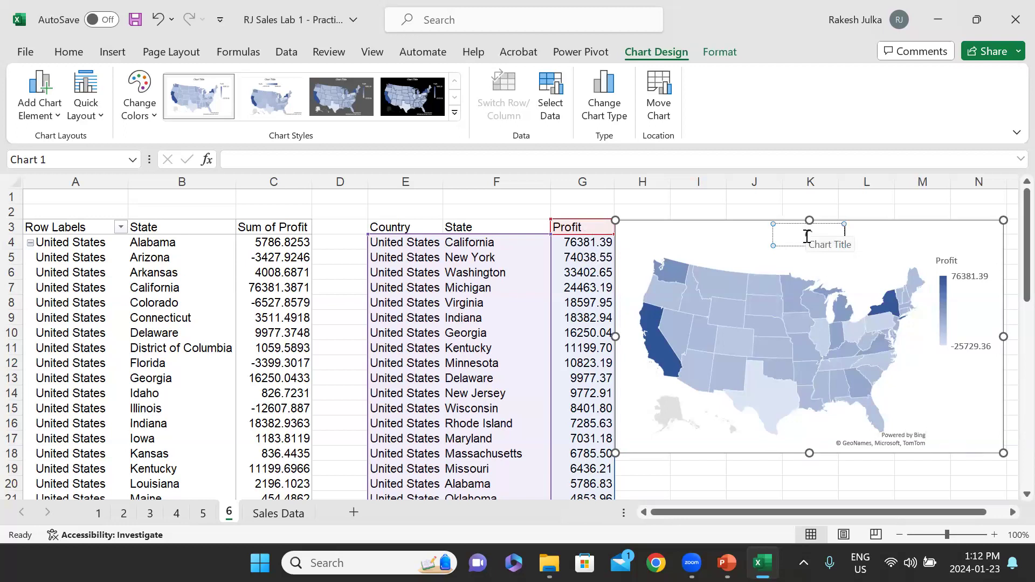
text(Profit By State)
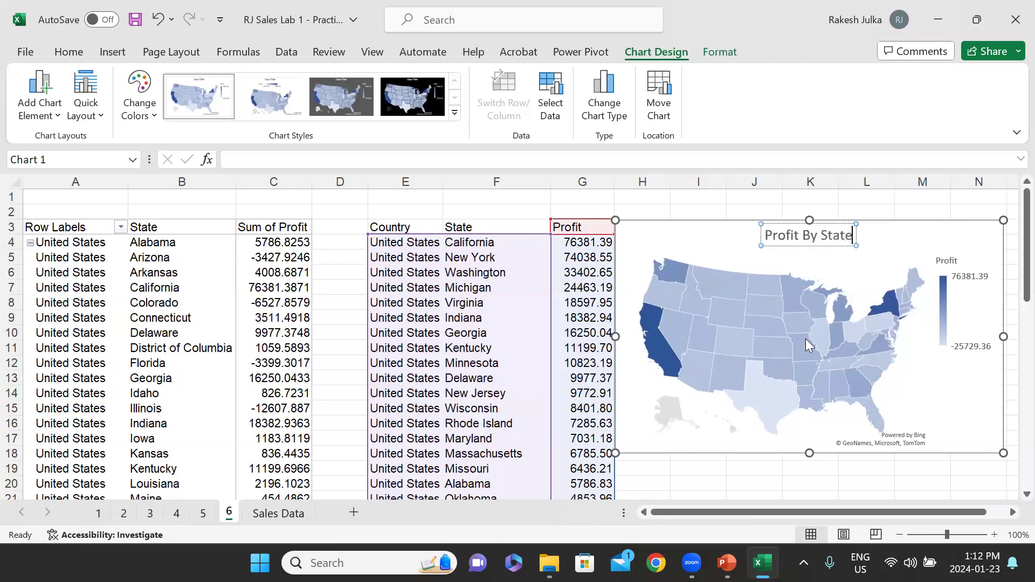
click(726, 239)
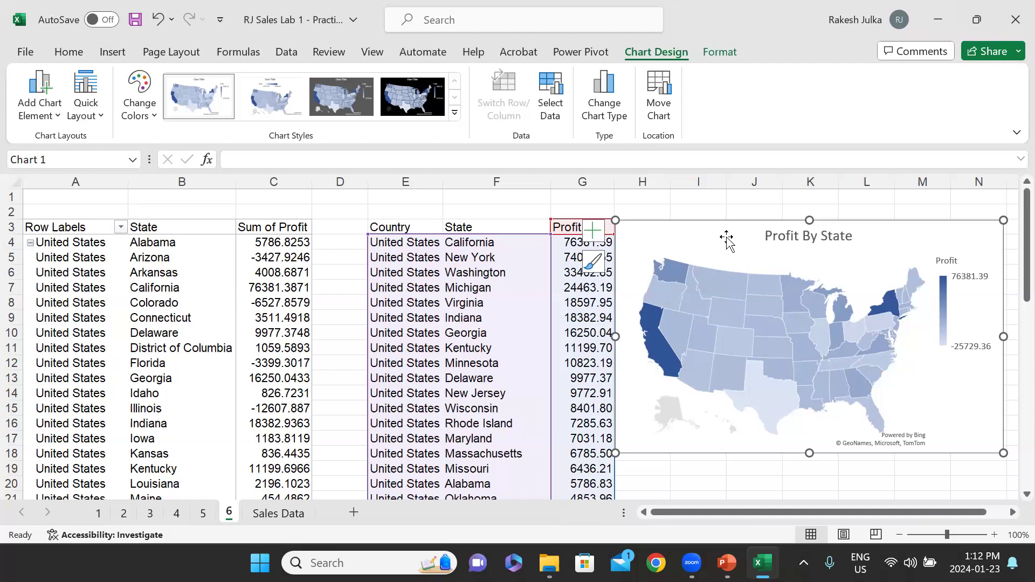
- Open the Sales Data sheet, switch to the PowerPoint slide show and read through the sample map and the dashboard creation steps
click(279, 513)
key(alt+Tab)
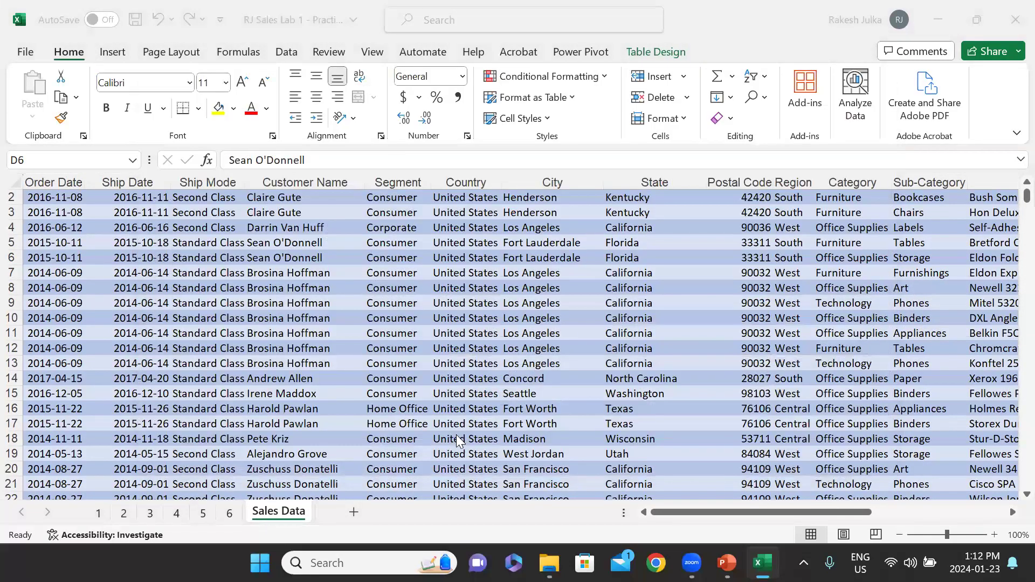
key(alt+Tab)
key(Tab)
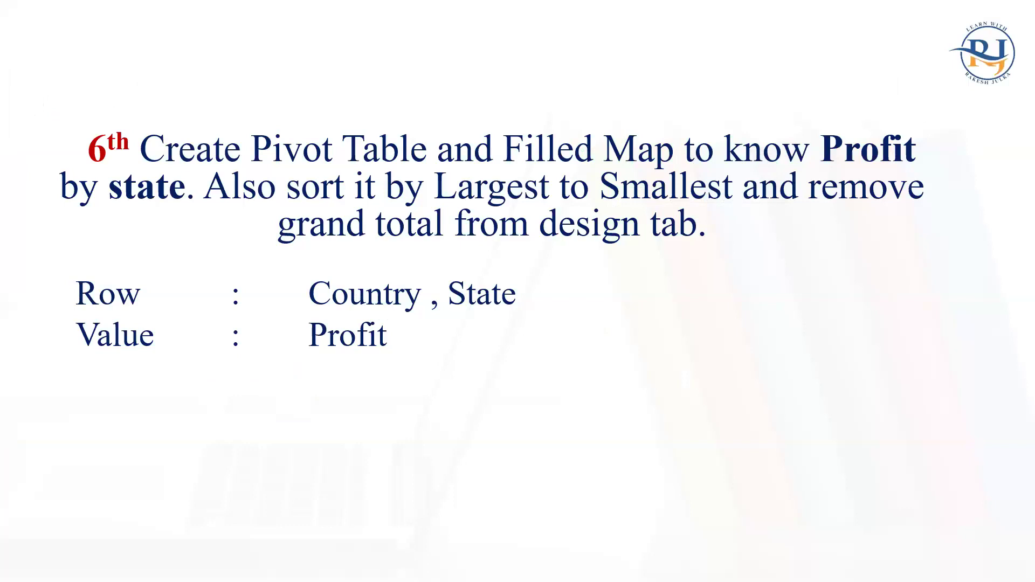
key(alt+Tab)
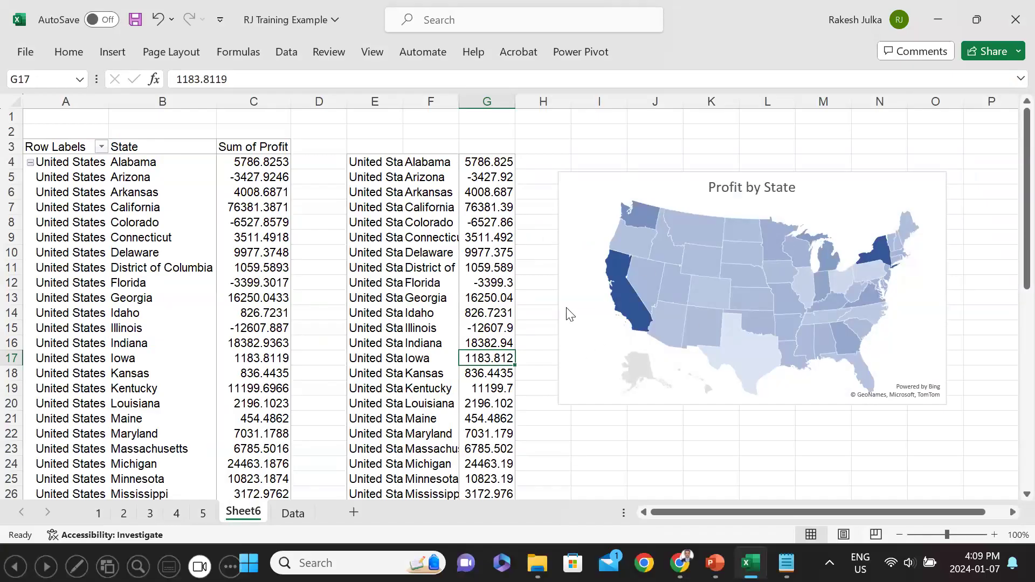
key(alt+Tab)
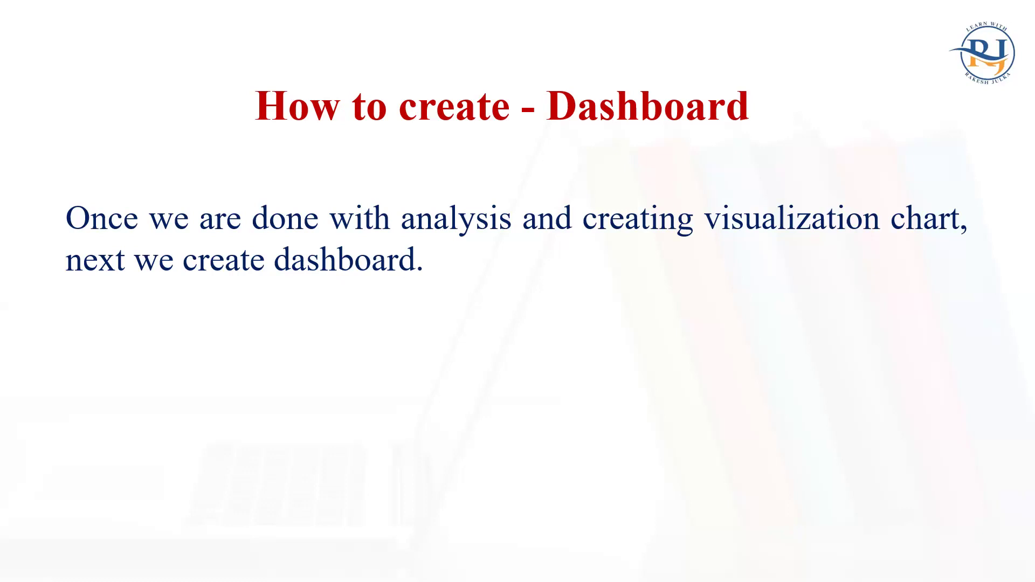
key(Right)
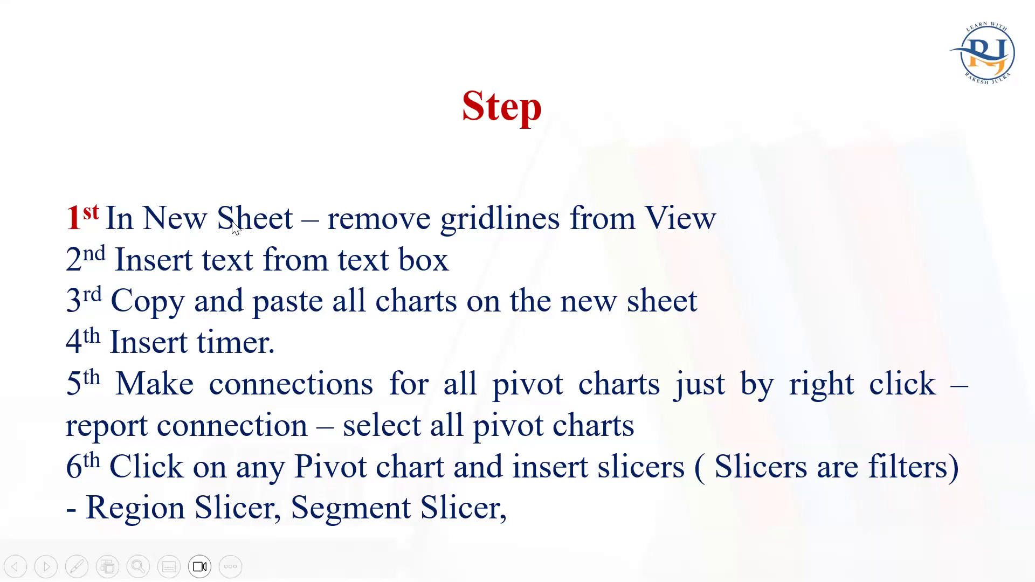
- Switch back to the Excel workbook, add a new worksheet after Sales Data and turn off its gridlines
key(alt+Tab)
key(alt+Tab)
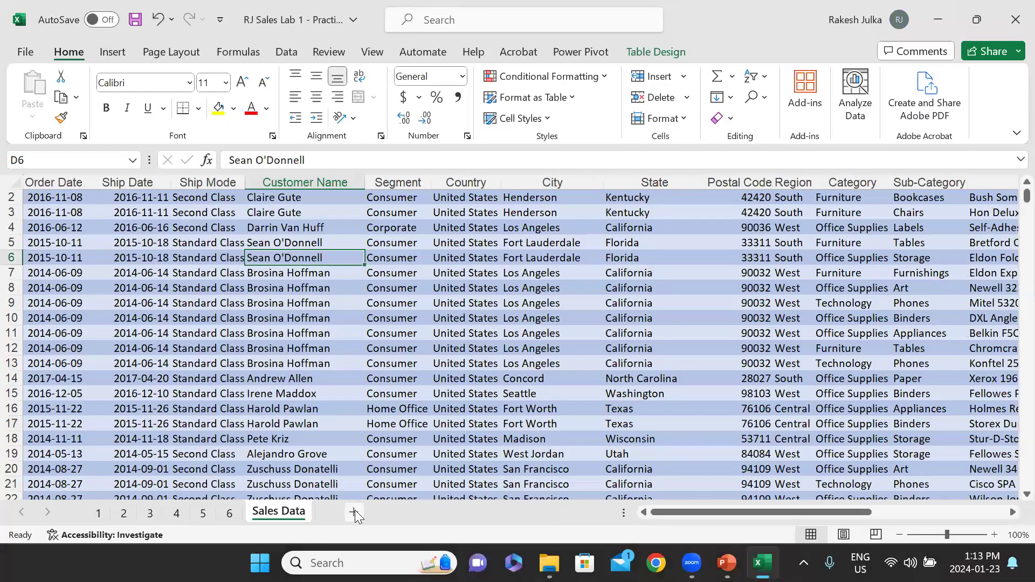
click(353, 512)
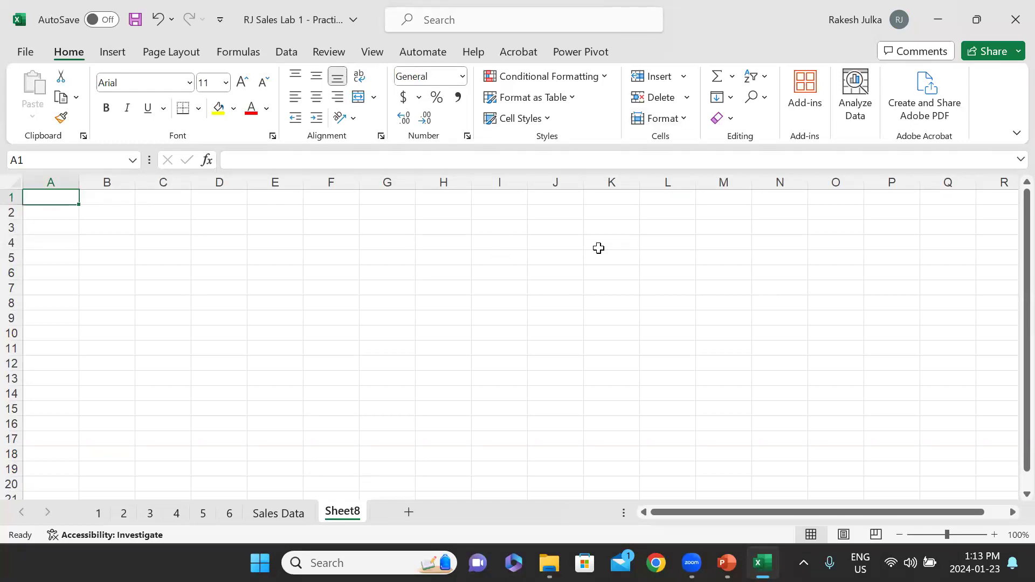
click(372, 53)
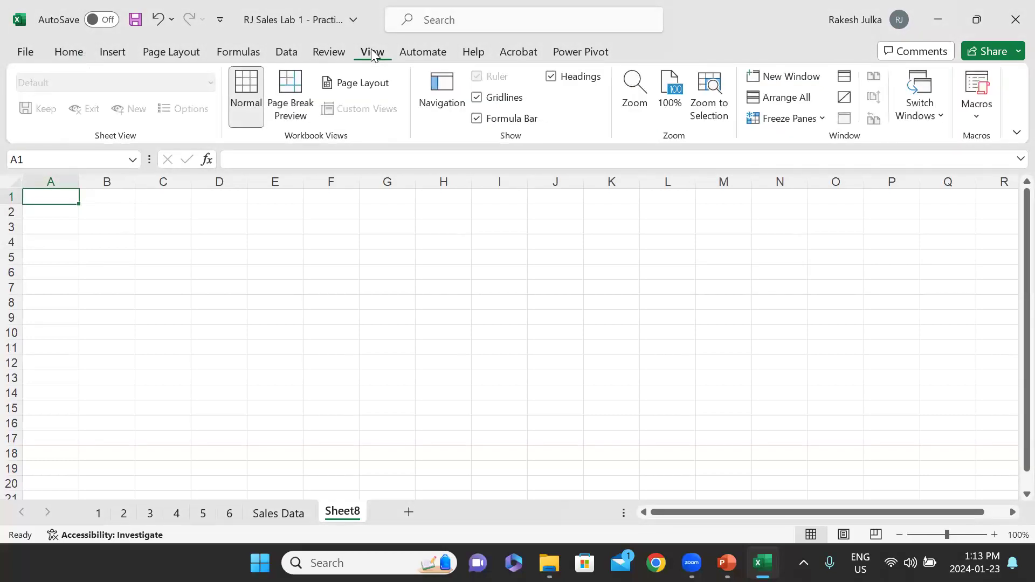
click(478, 98)
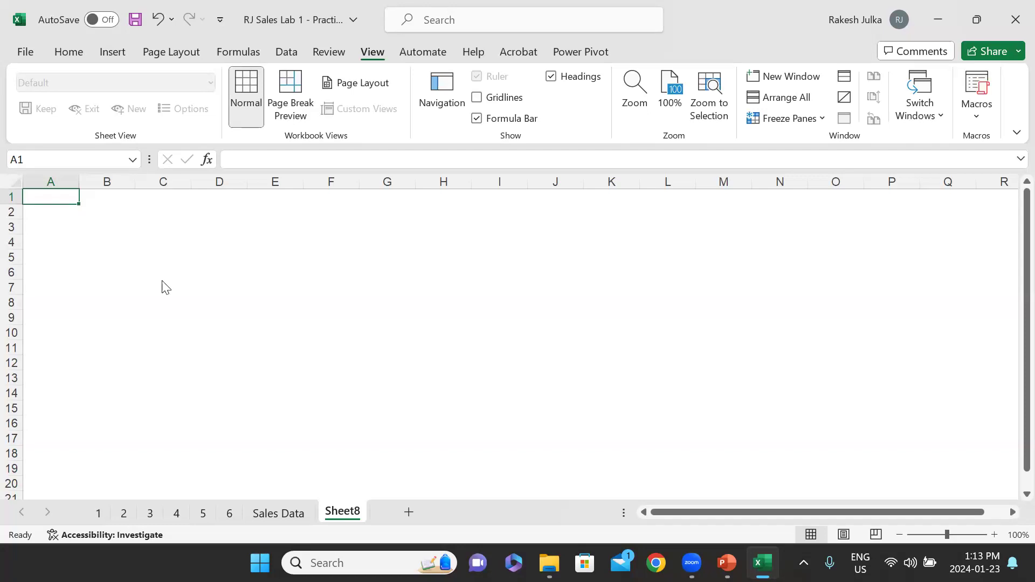
- Check the dashboard creation steps on the PowerPoint slide and switch back to the Excel workbook
key(alt+Tab)
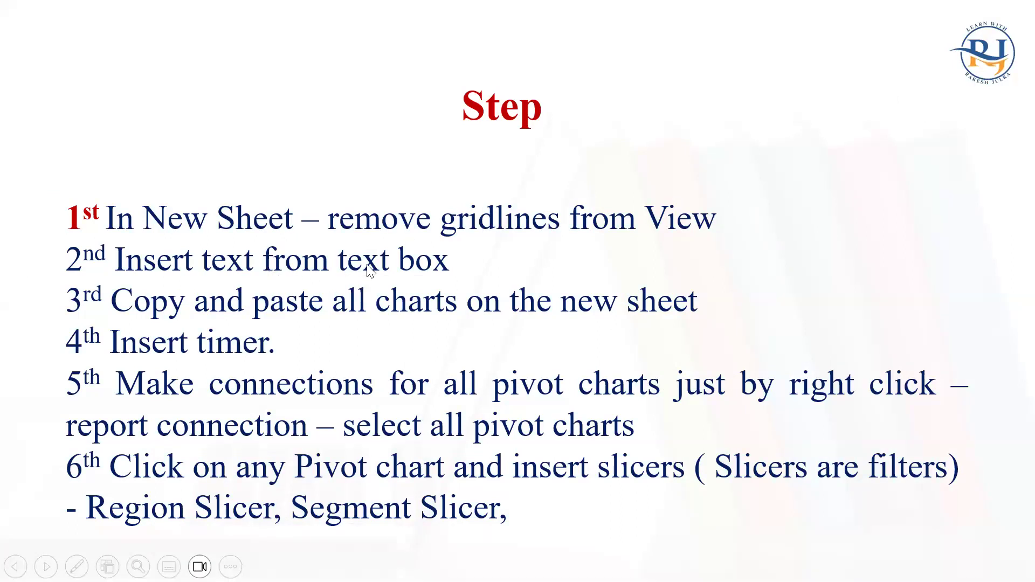
key(alt+Tab)
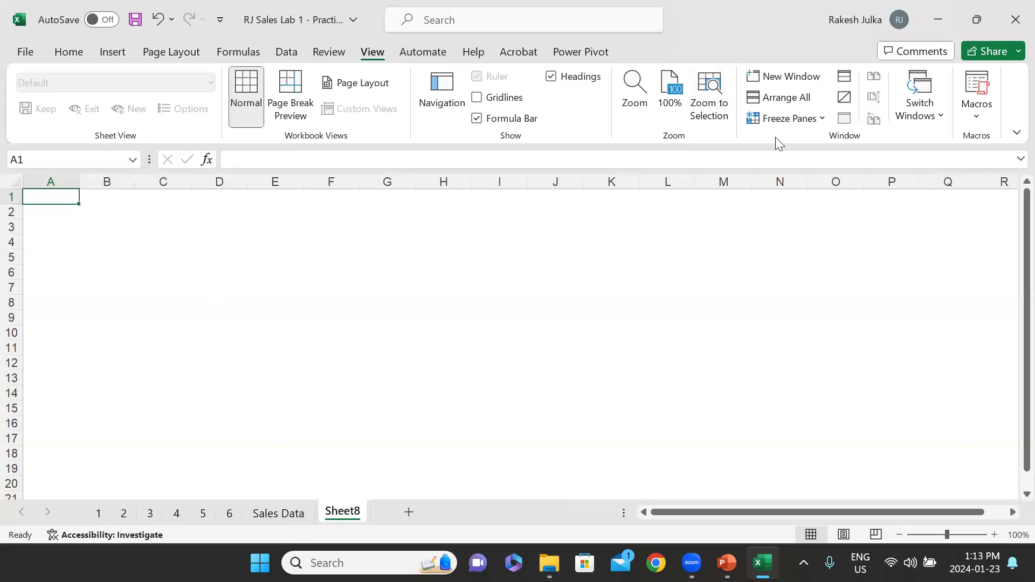
click(81, 51)
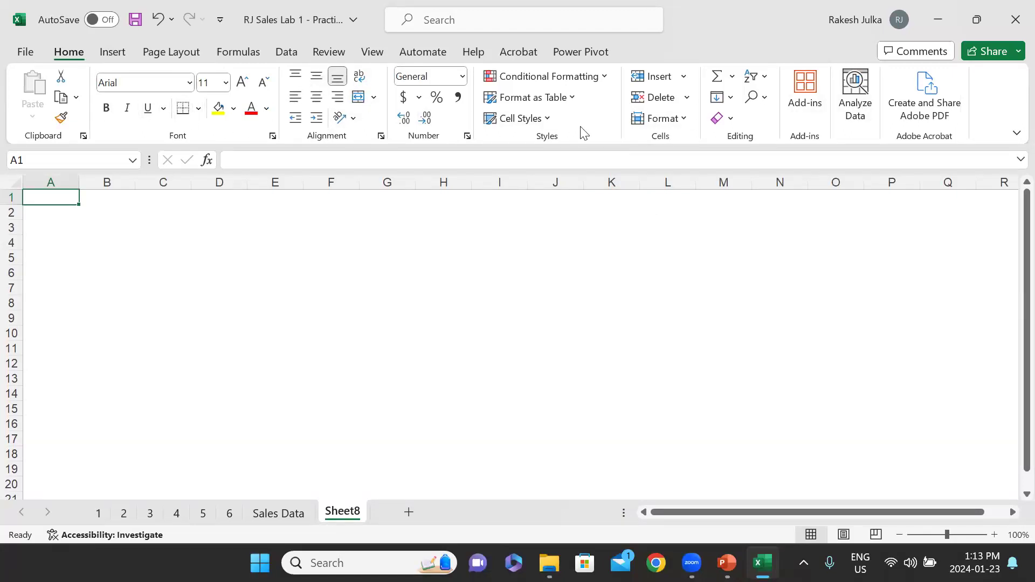
click(685, 77)
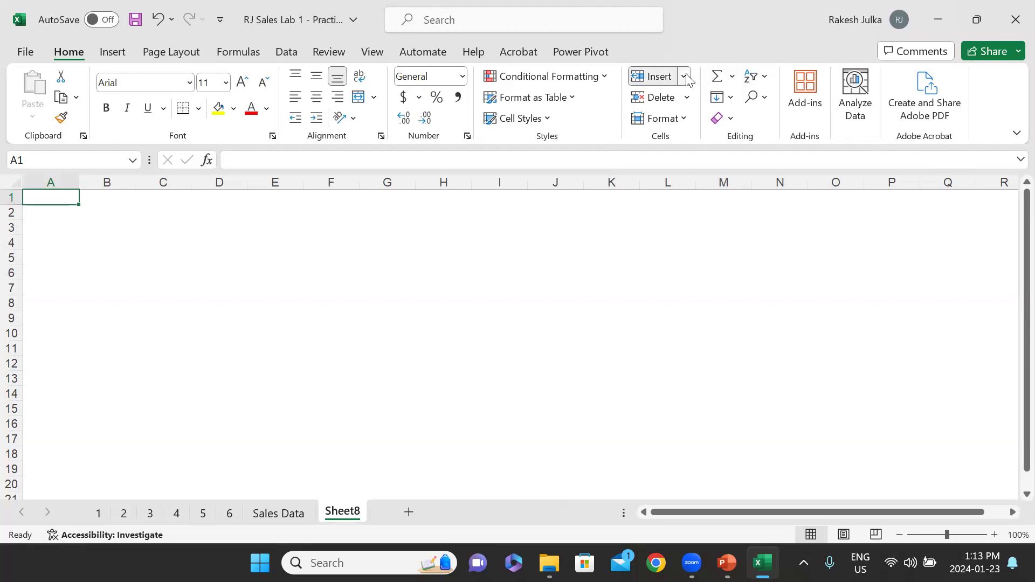
click(685, 76)
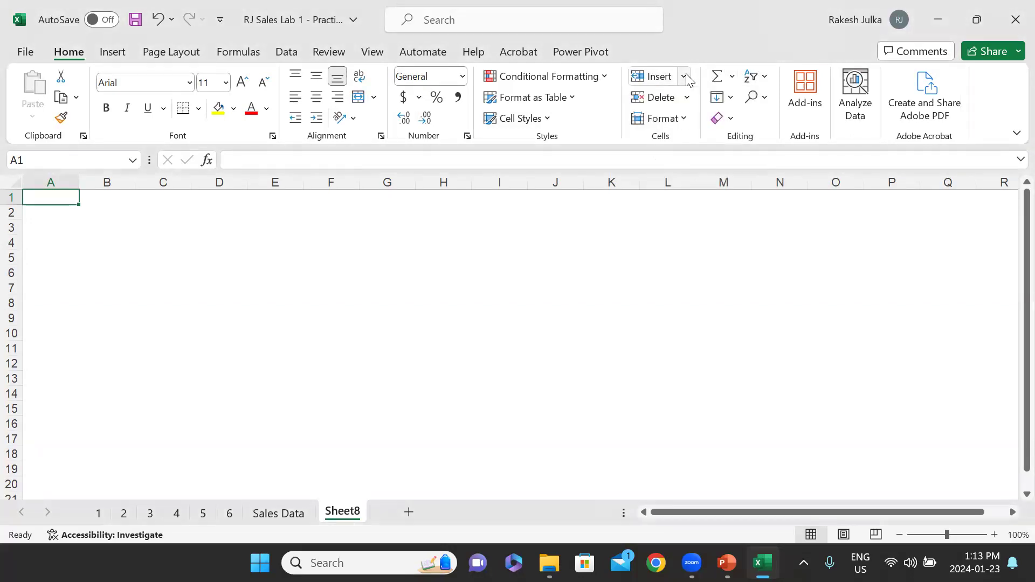
- Insert a text box starting around E3 and widen it to about column I
click(110, 52)
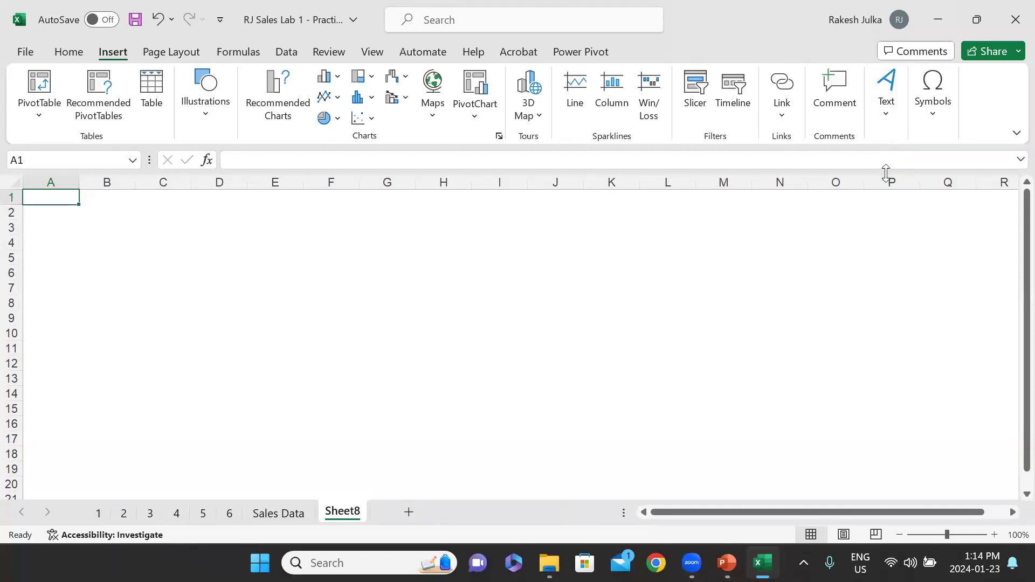
click(896, 108)
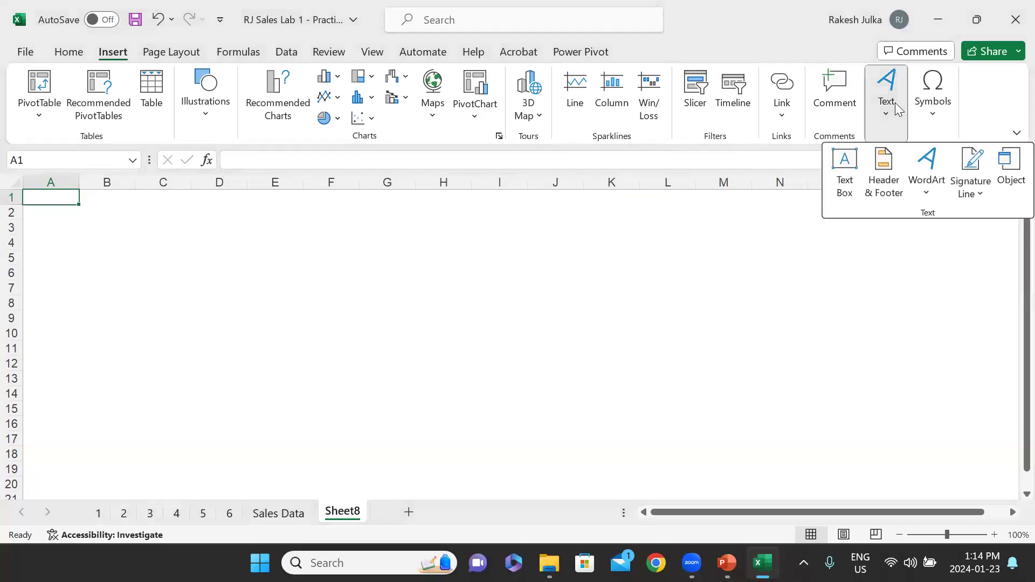
click(844, 173)
click(290, 218)
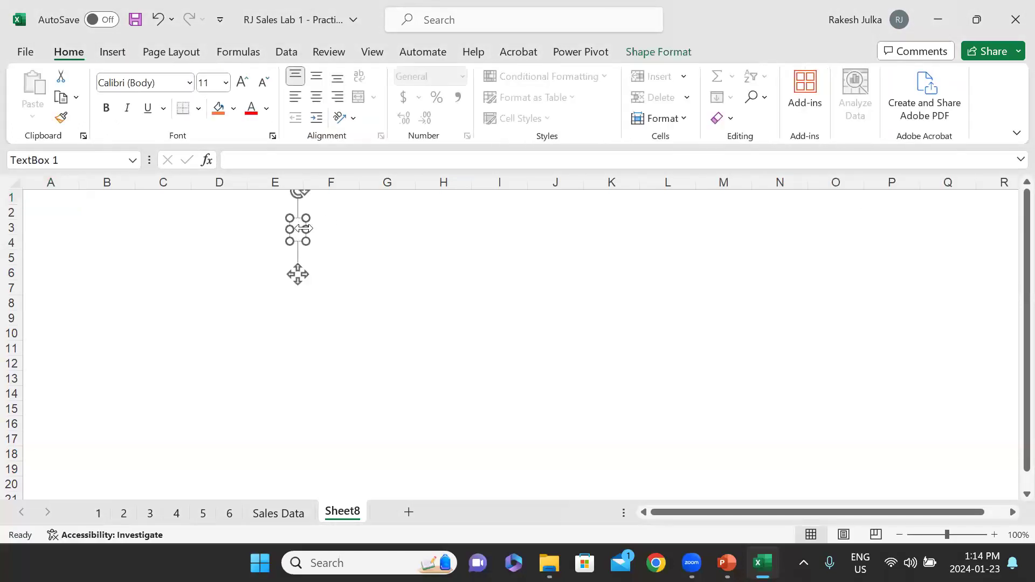
drag(306, 229, 529, 229)
click(445, 229)
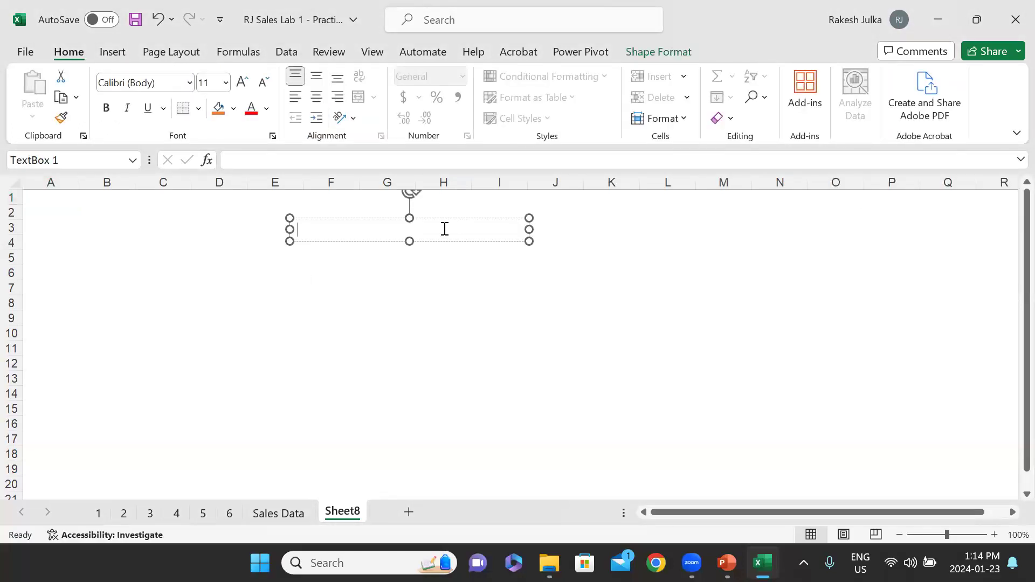
- Enter "DASHBOARD" in capitals in the text box and narrow the box to fit the text
text(Dashboar)
key(BackSpace)
key(BackSpace)
key(BackSpace)
key(BackSpace)
key(BackSpace)
key(BackSpace)
key(Caps_Lock)
text(DASHBOARD)
drag(529, 230, 372, 226)
click(423, 251)
click(341, 230)
- Set the DASHBOARD text to font size 40 and widen its box to about column R
key(ctrl+a)
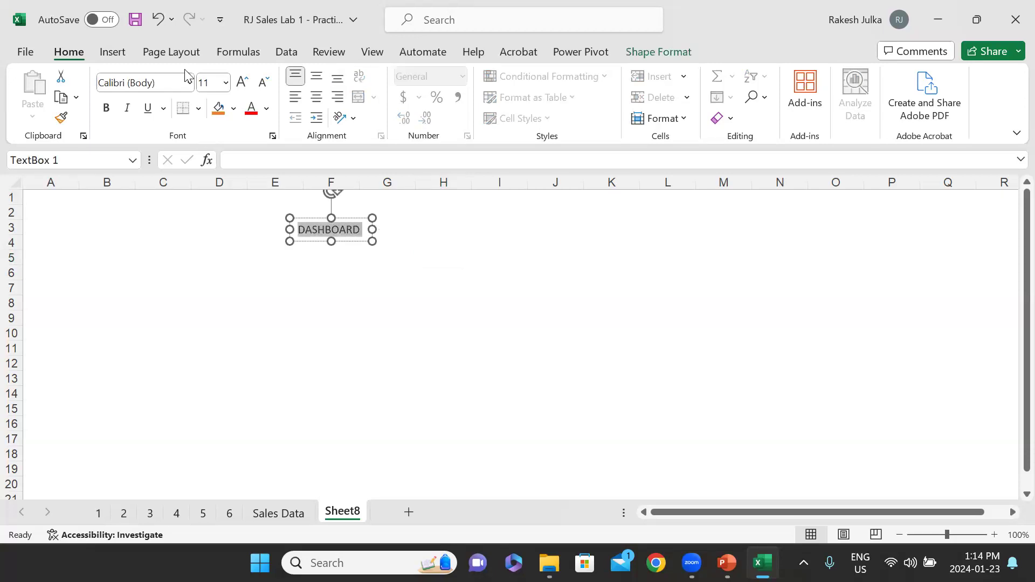
click(217, 84)
text(40)
key(Return)
drag(372, 355, 997, 281)
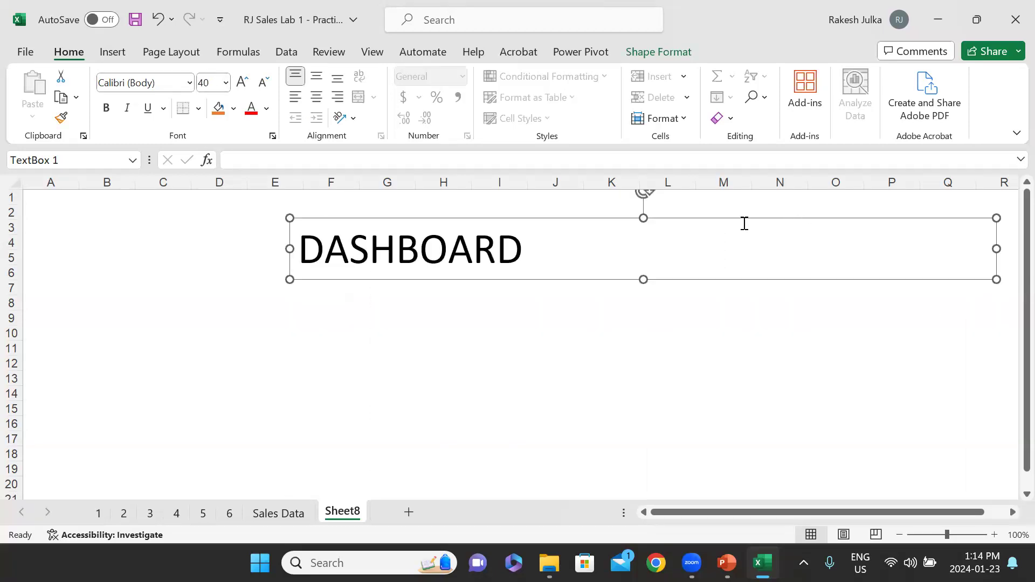
- Center the DASHBOARD text horizontally within its text box
drag(744, 222, 598, 185)
click(539, 254)
double_click(538, 255)
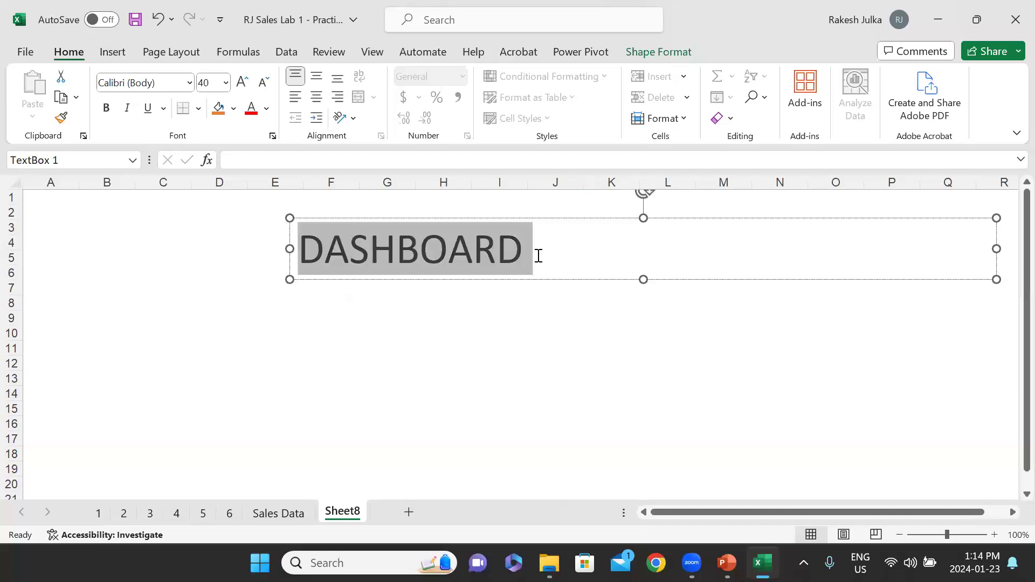
key(ctrl+e)
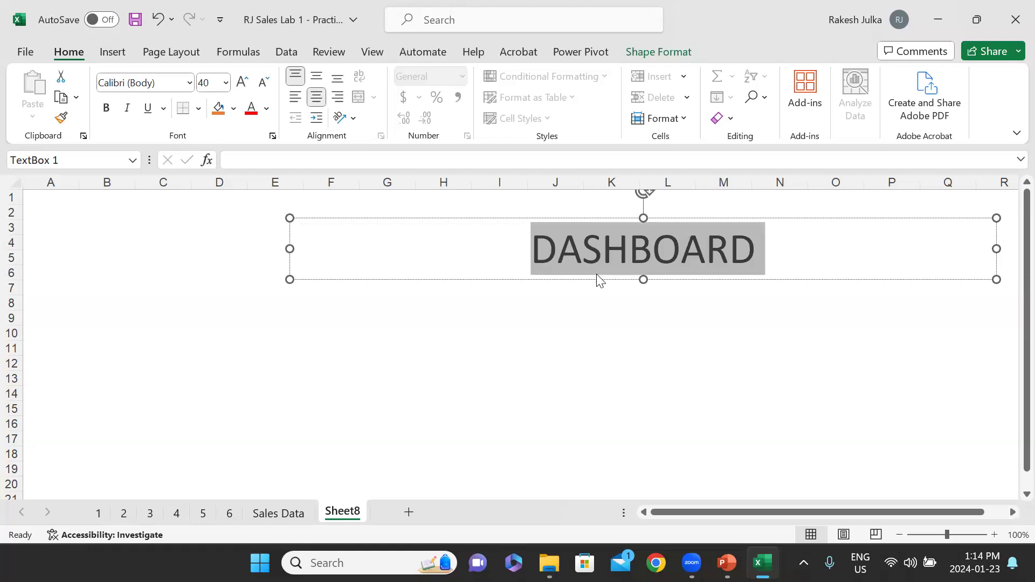
- Move the DASHBOARD box up to row 1 and stretch it across columns A to R as a banner
drag(596, 279, 458, 250)
drag(152, 219, 25, 215)
drag(861, 218, 1011, 219)
- Set the DASHBOARD banner text to font size 35
click(663, 238)
key(ctrl+a)
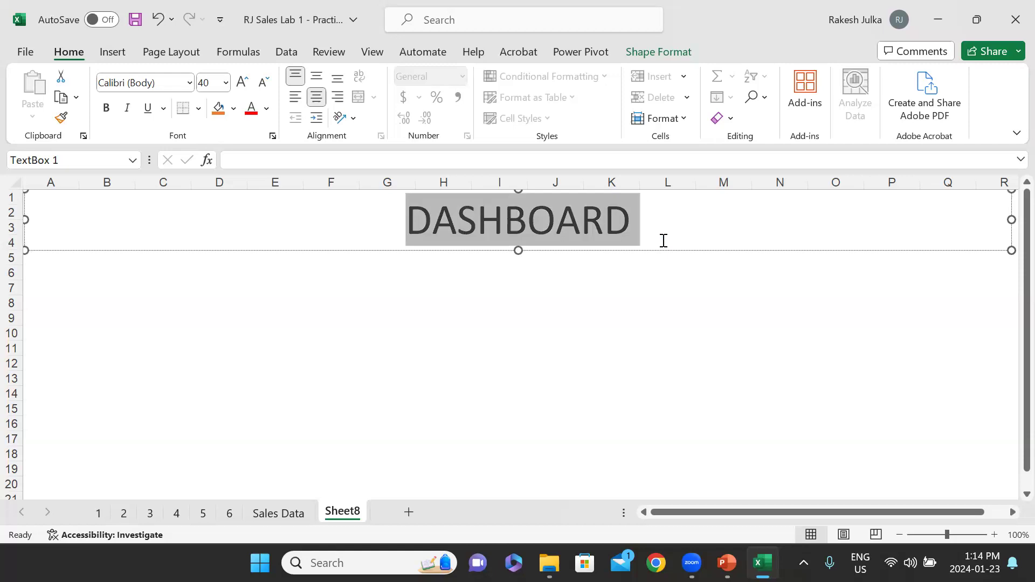
click(211, 87)
text(35)
key(Return)
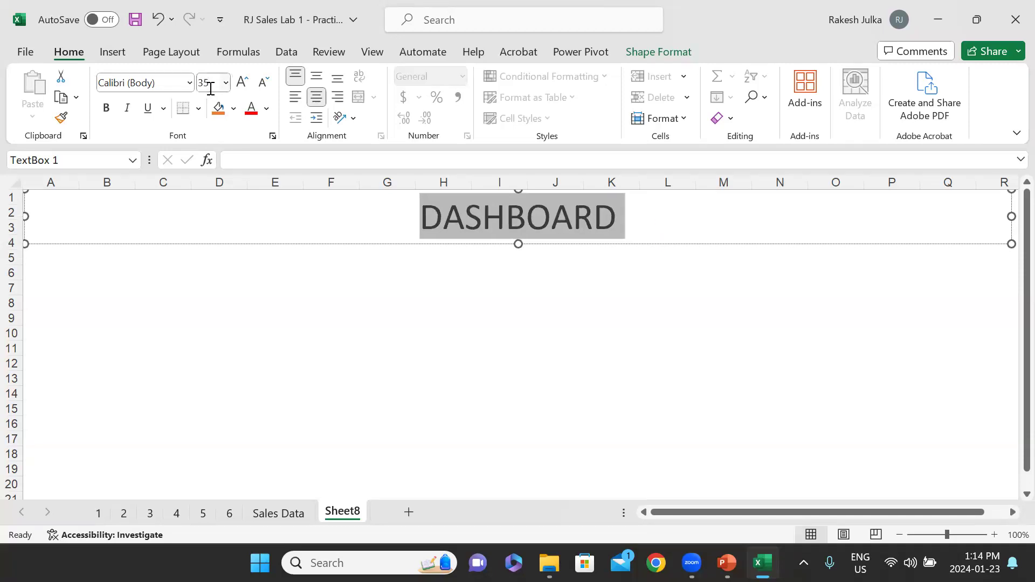
- Fill the DASHBOARD banner with standard Dark Blue and make its text white
click(320, 311)
click(298, 228)
click(294, 244)
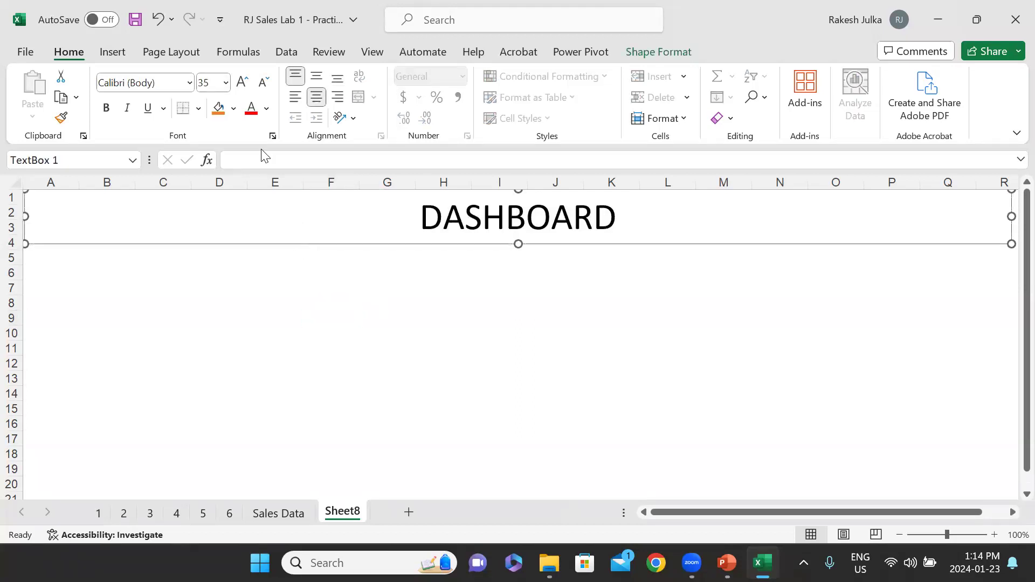
click(217, 108)
click(233, 108)
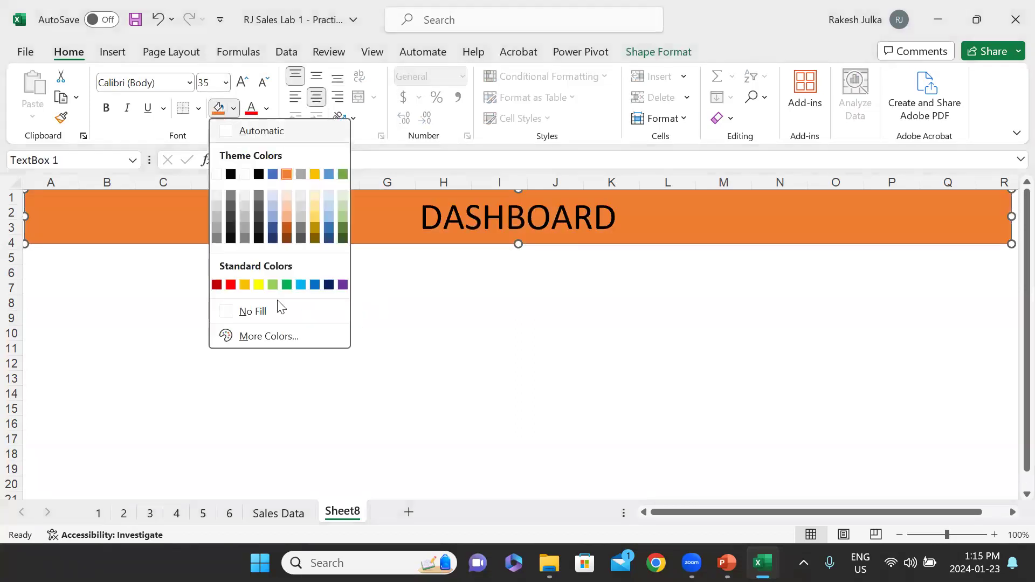
click(329, 284)
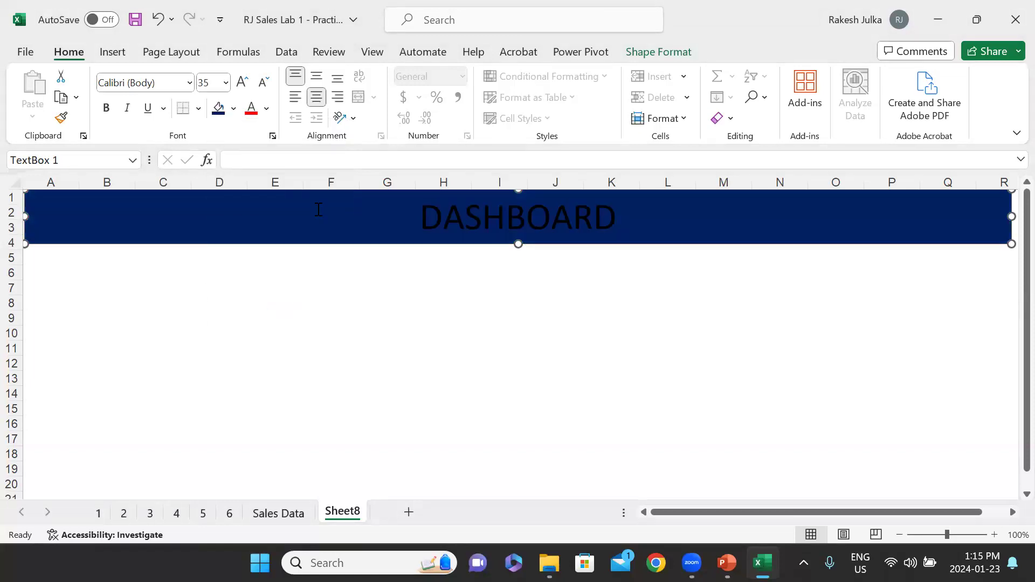
click(267, 109)
click(252, 175)
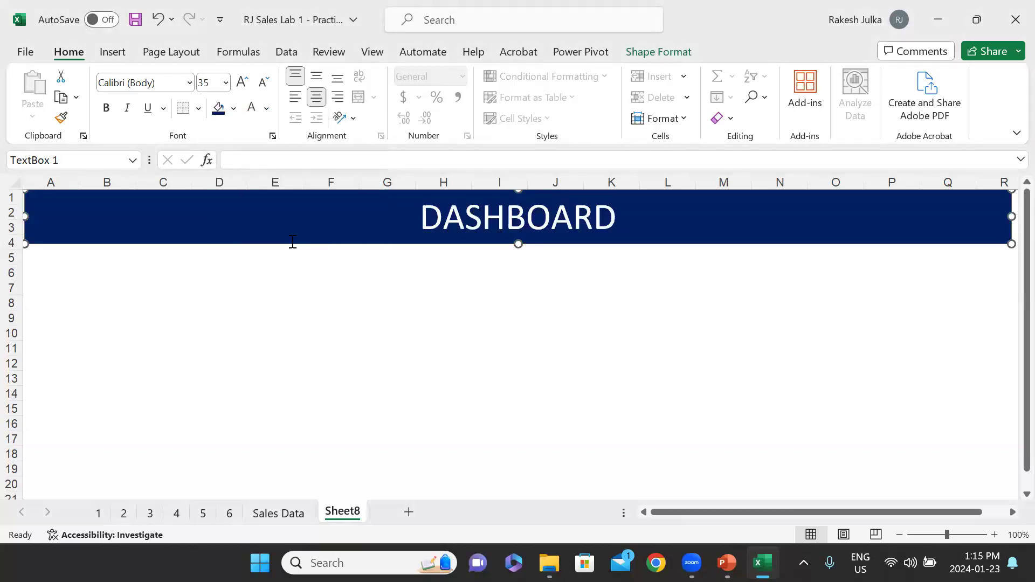
click(365, 305)
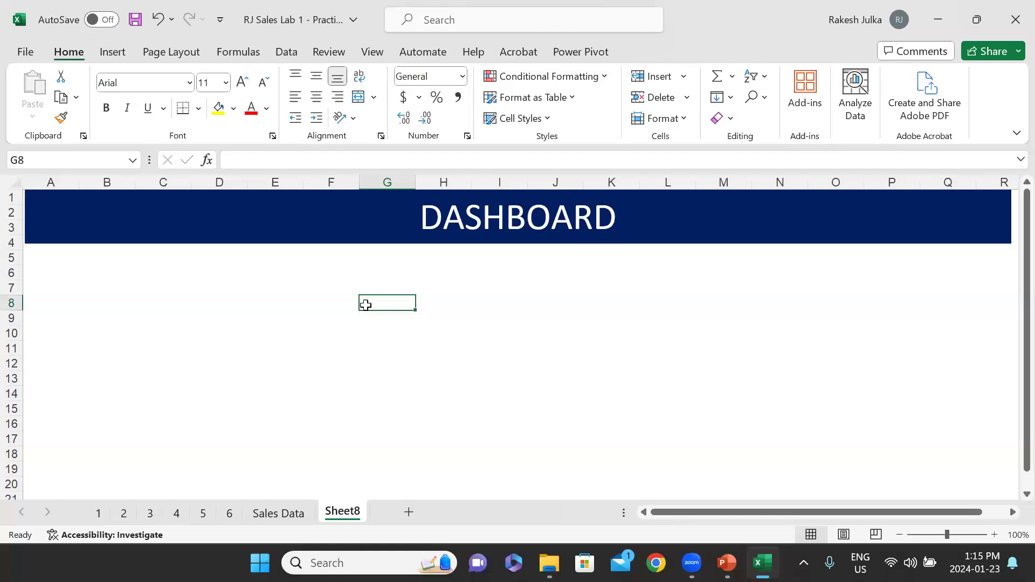
- Reduce the DASHBOARD banner's height so it ends within row 3
click(405, 217)
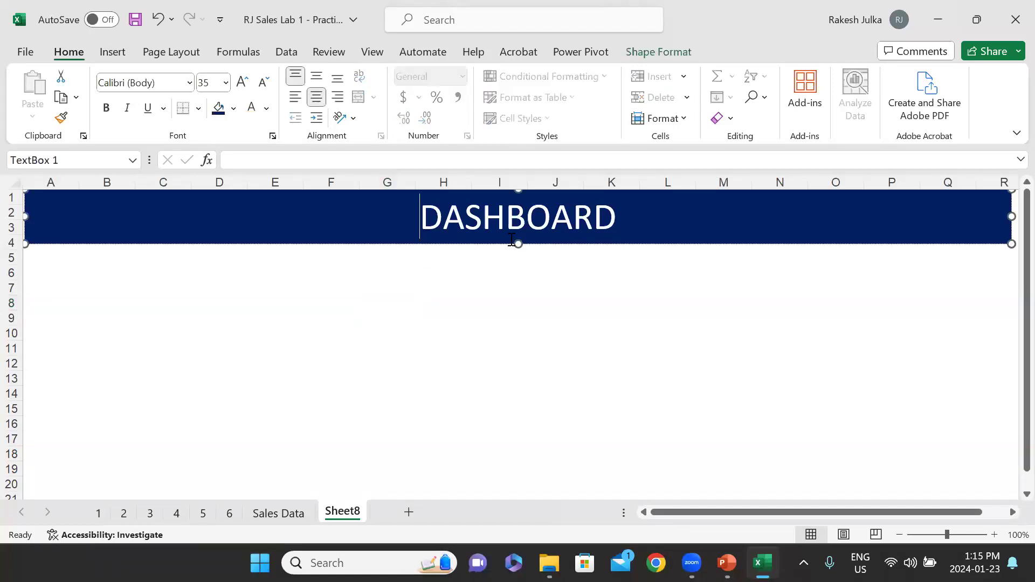
drag(518, 245, 518, 232)
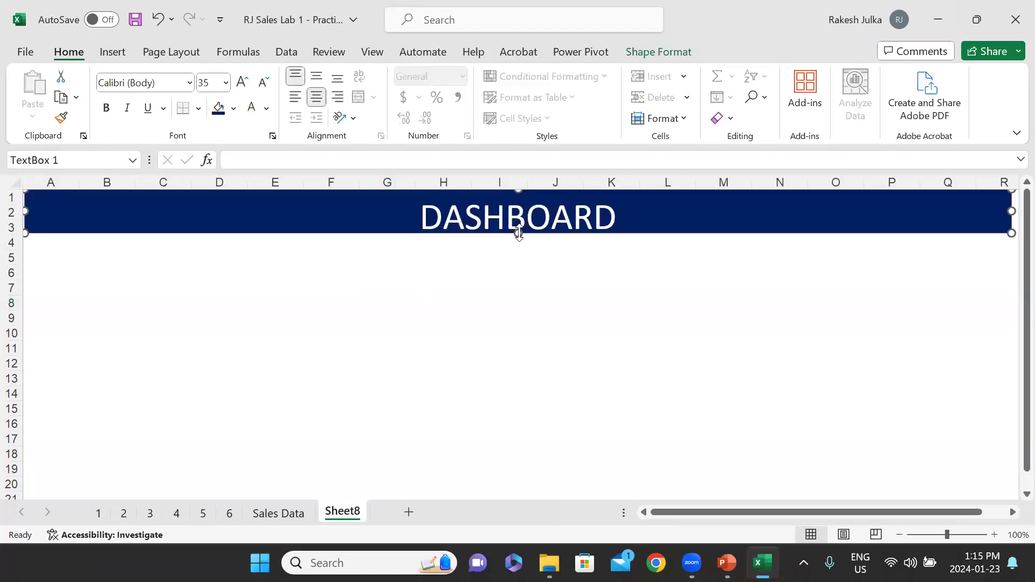
drag(518, 190, 515, 197)
click(502, 259)
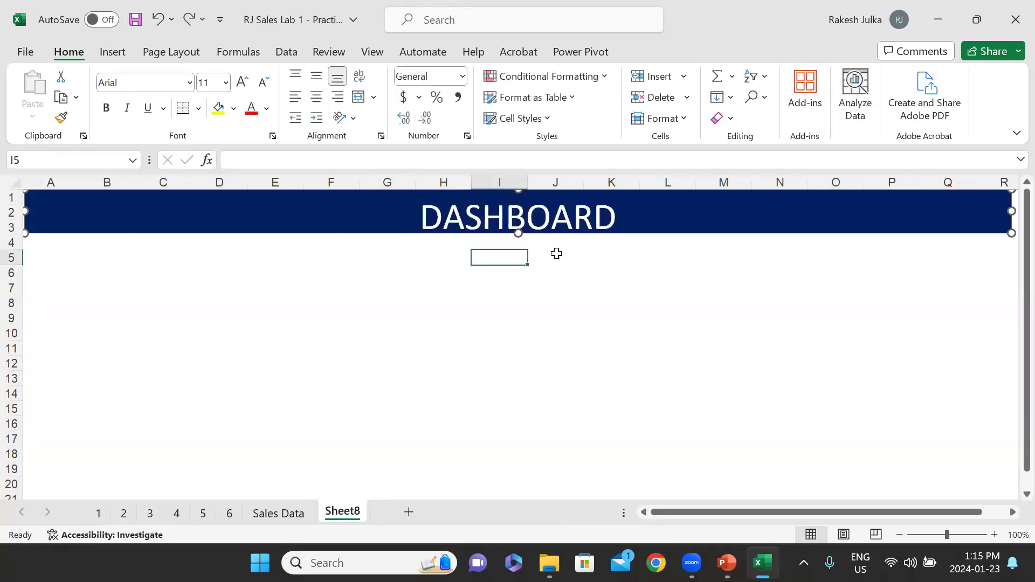
click(551, 218)
click(158, 286)
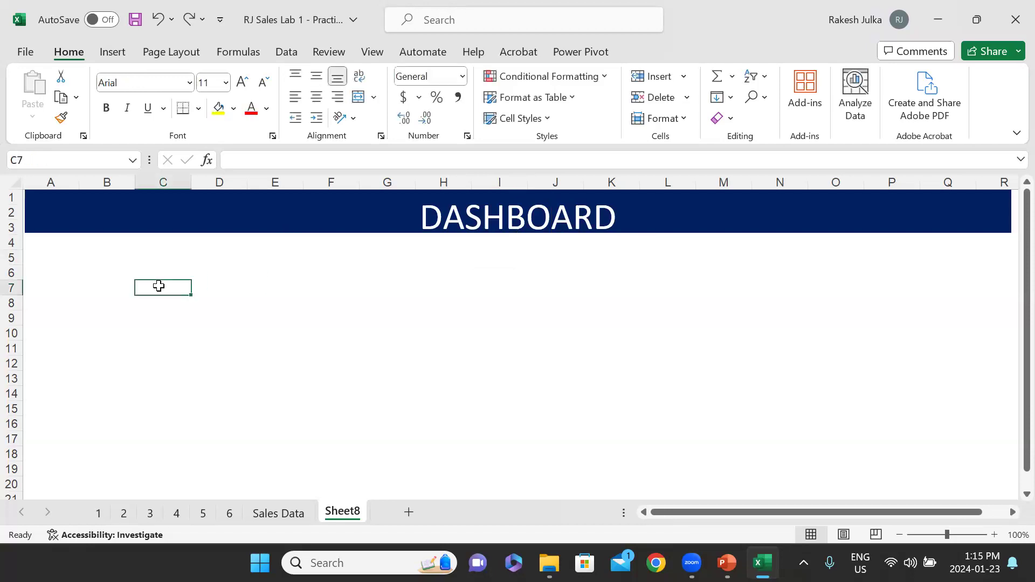
- Check the slide's chart-copying step, then copy sheet 1's regional sales line chart to Sheet8 and place it directly under the banner at column A
key(alt+Tab)
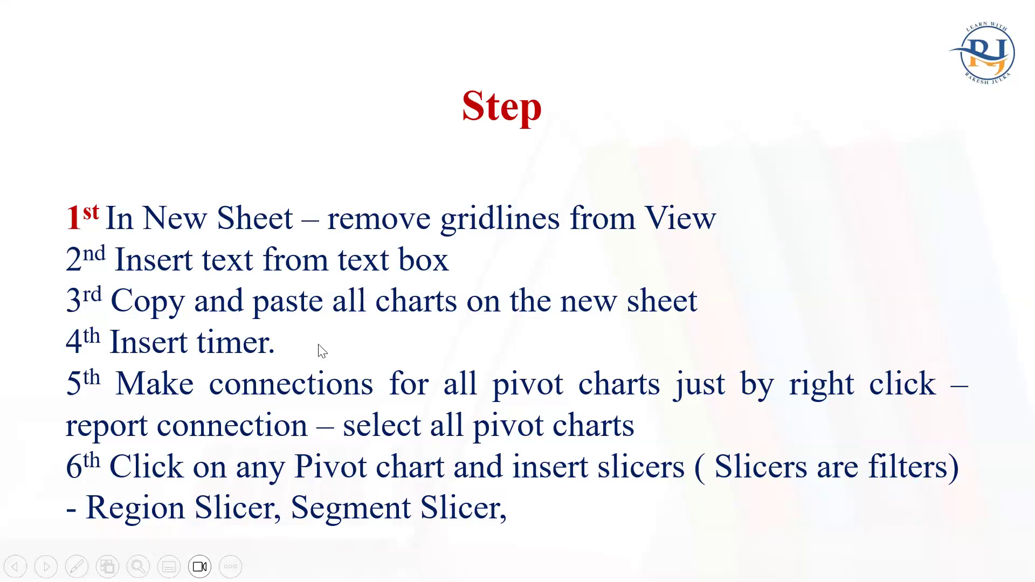
key(alt+Tab)
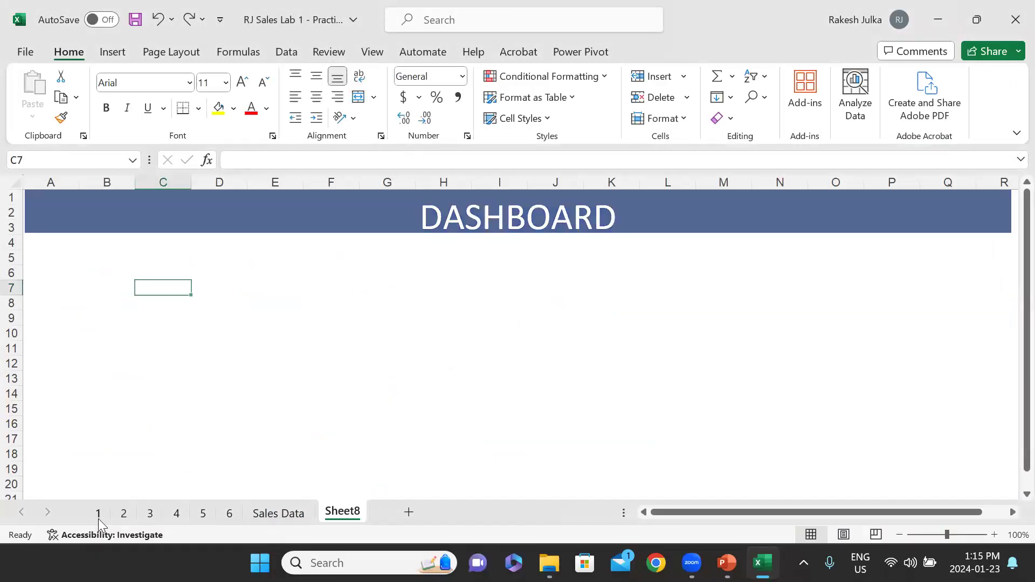
click(98, 519)
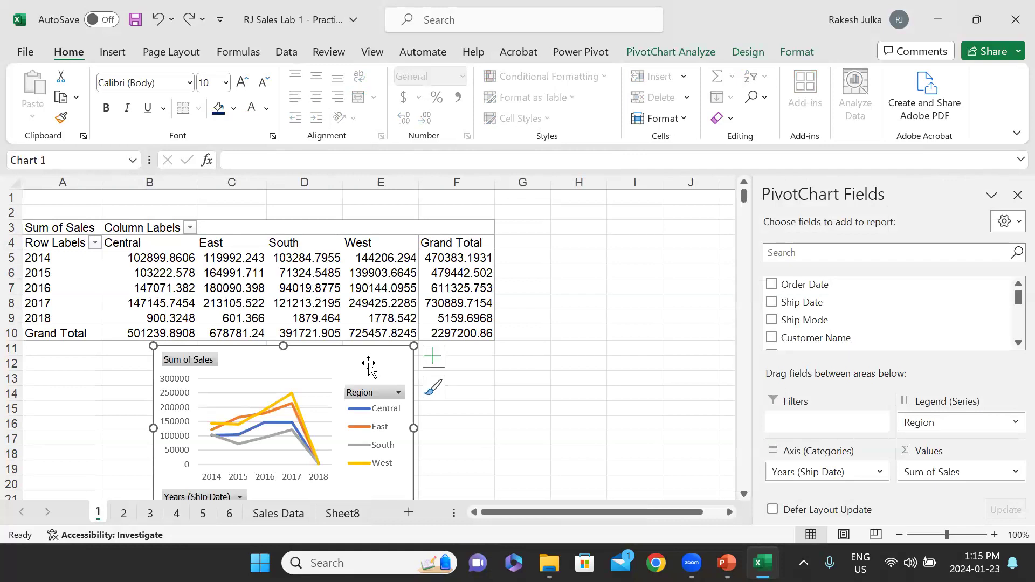
click(337, 513)
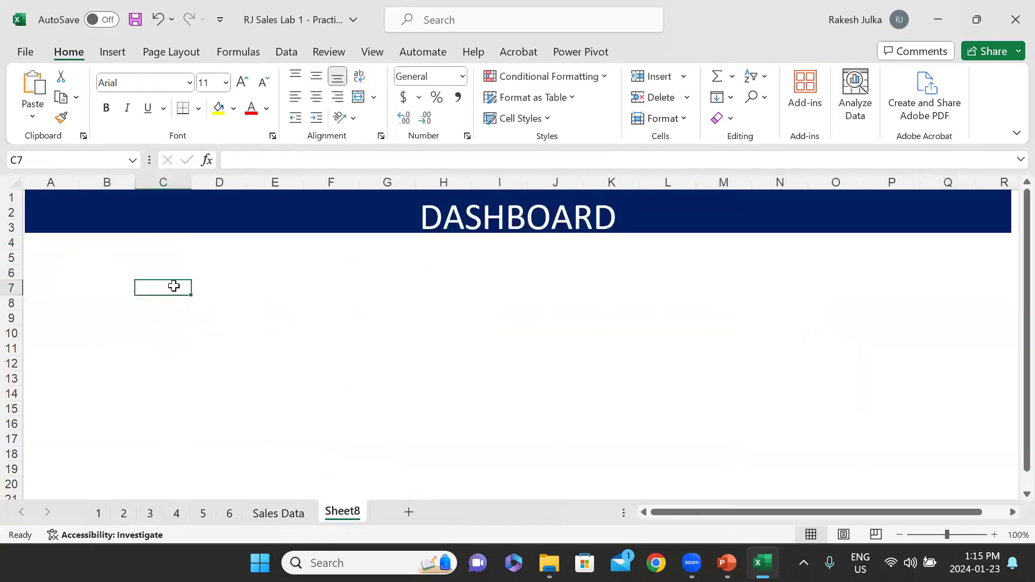
key(ctrl+v)
drag(233, 299, 120, 255)
click(324, 349)
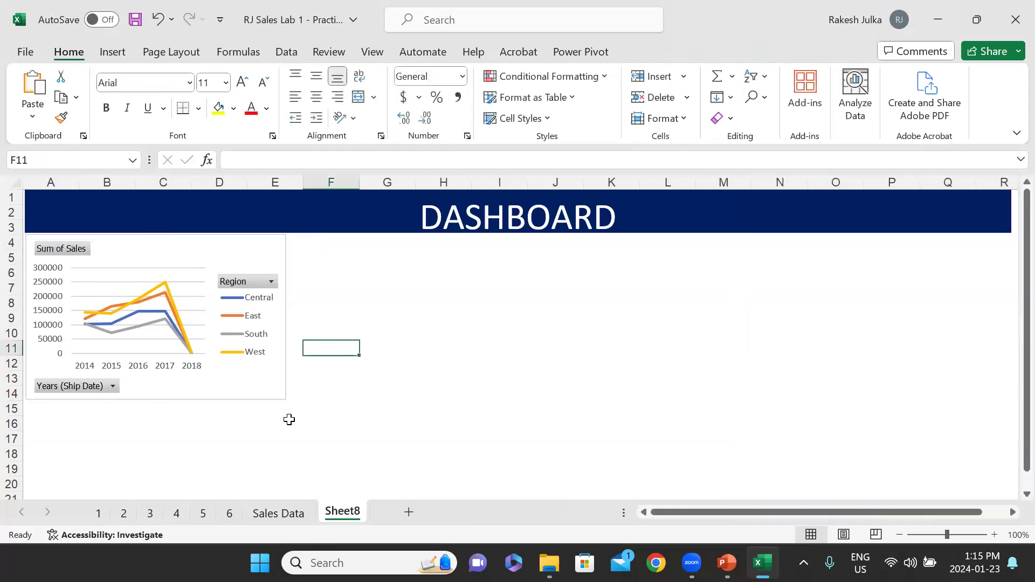
click(123, 513)
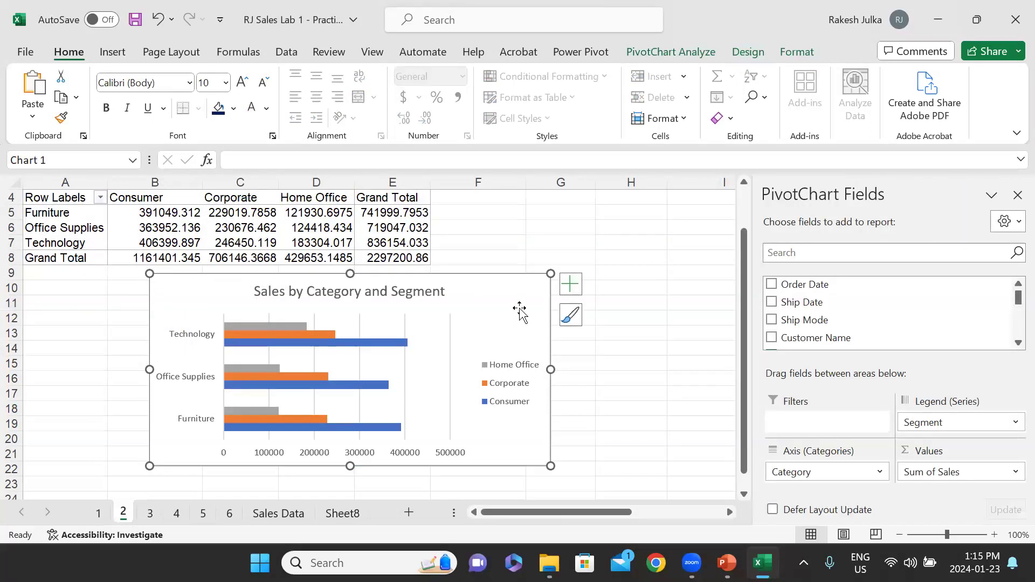
click(345, 514)
click(362, 268)
key(ctrl+c)
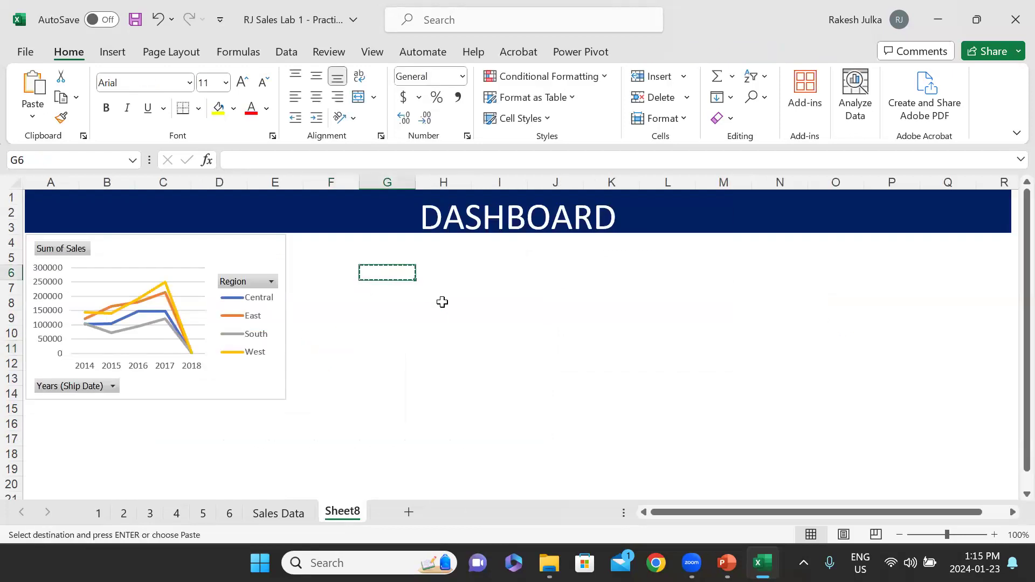
key(ctrl+v)
key(Escape)
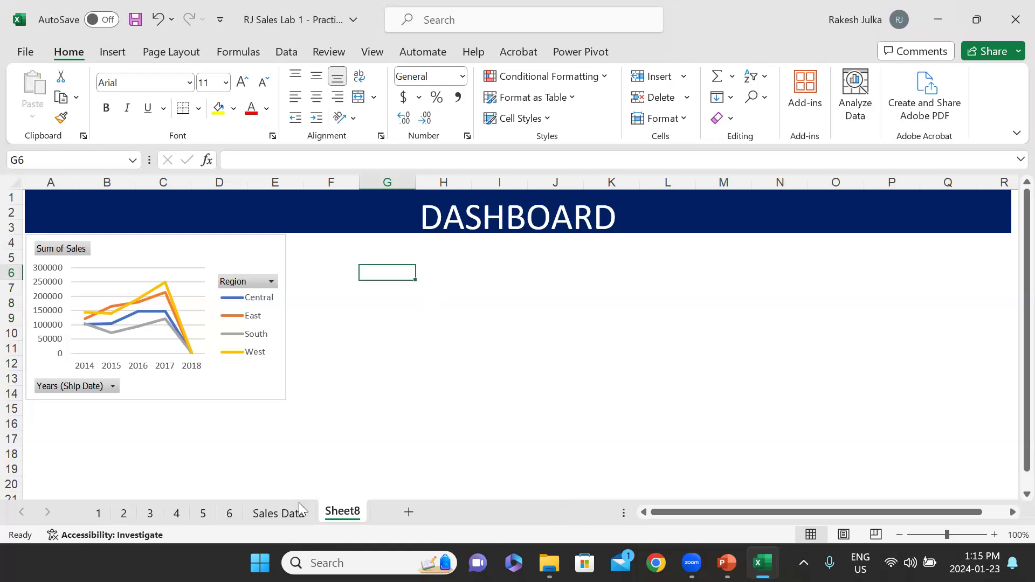
- Copy sheet 2's Sales by Category and Segment chart to Sheet8, place it beside the line chart and shrink it to match that chart's height
click(124, 515)
key(ctrl+c)
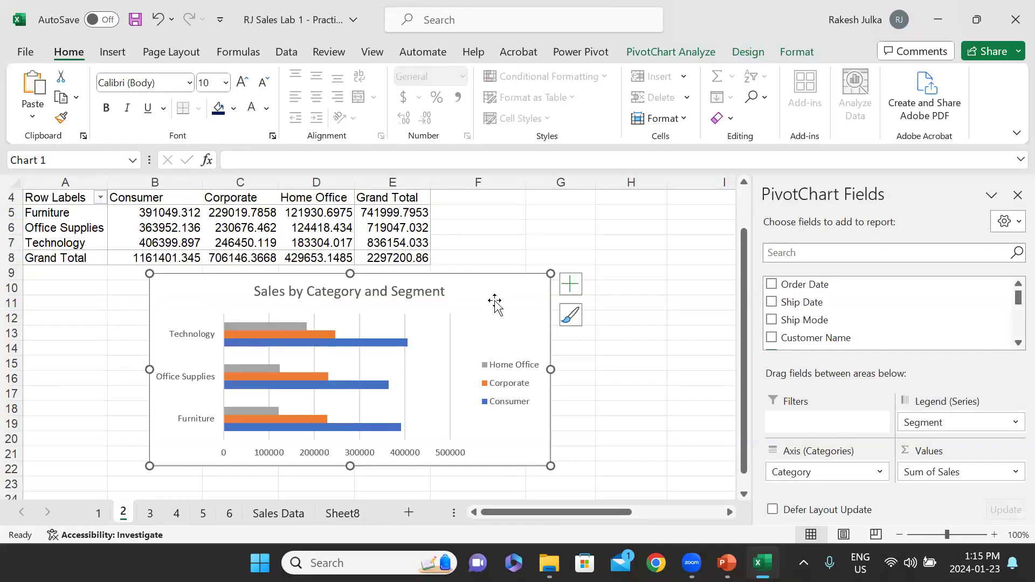
click(343, 514)
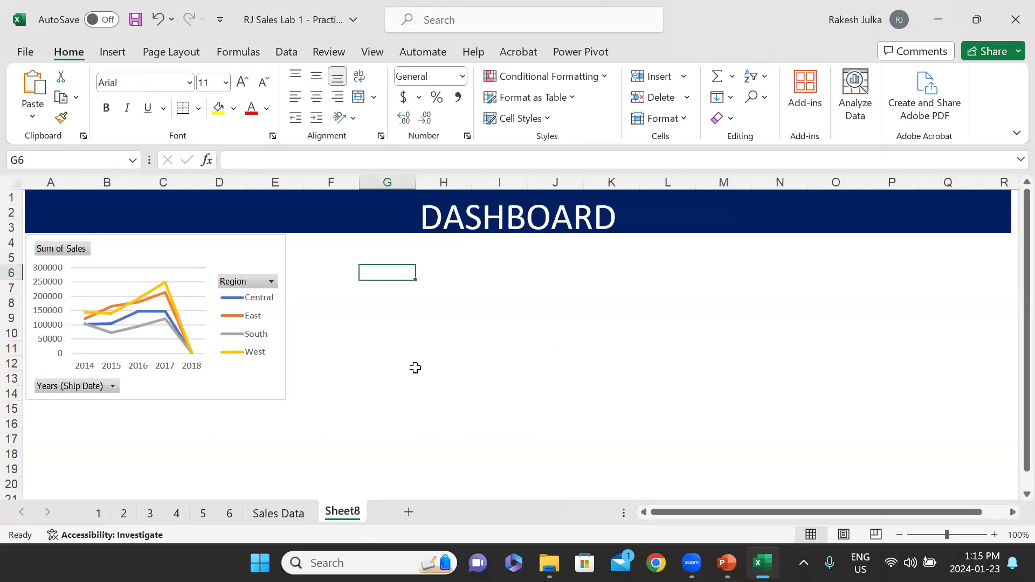
key(ctrl+v)
drag(411, 289, 339, 257)
drag(688, 426, 659, 401)
click(419, 429)
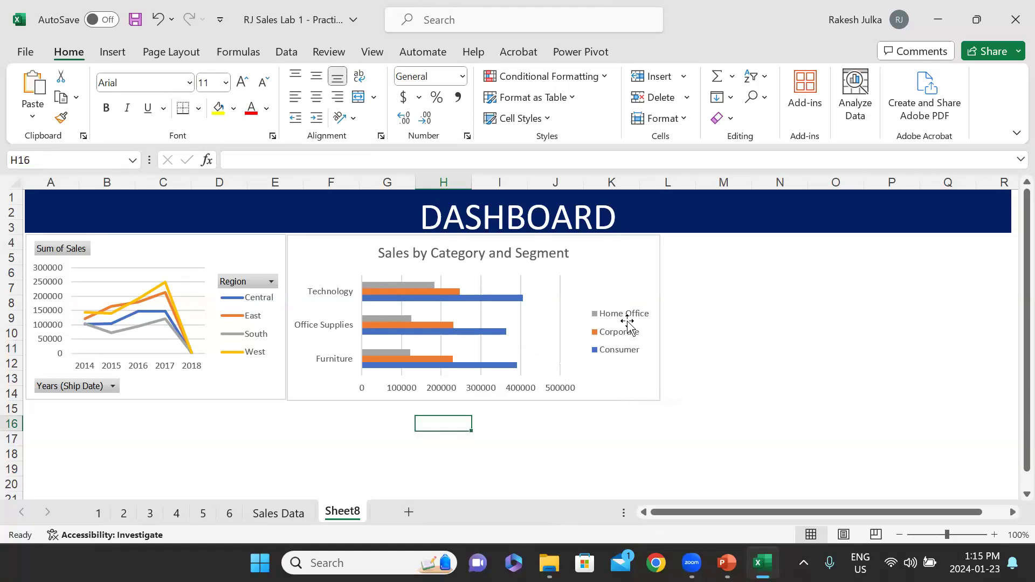
- Copy sheet 3's Profit by Segment pie chart to Sheet8, pasting it near the Sales by Category and Segment chart
click(150, 514)
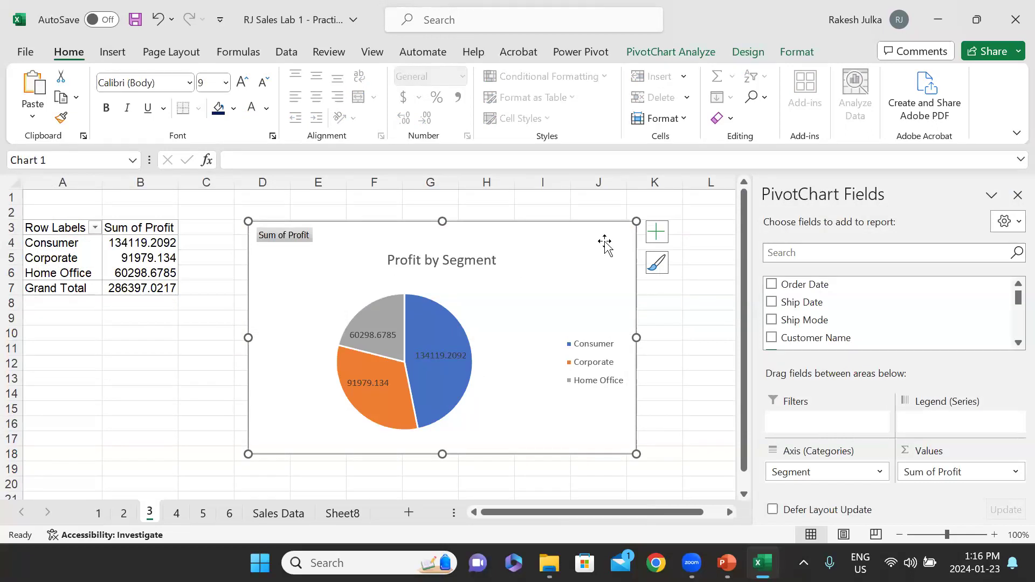
click(409, 513)
click(399, 516)
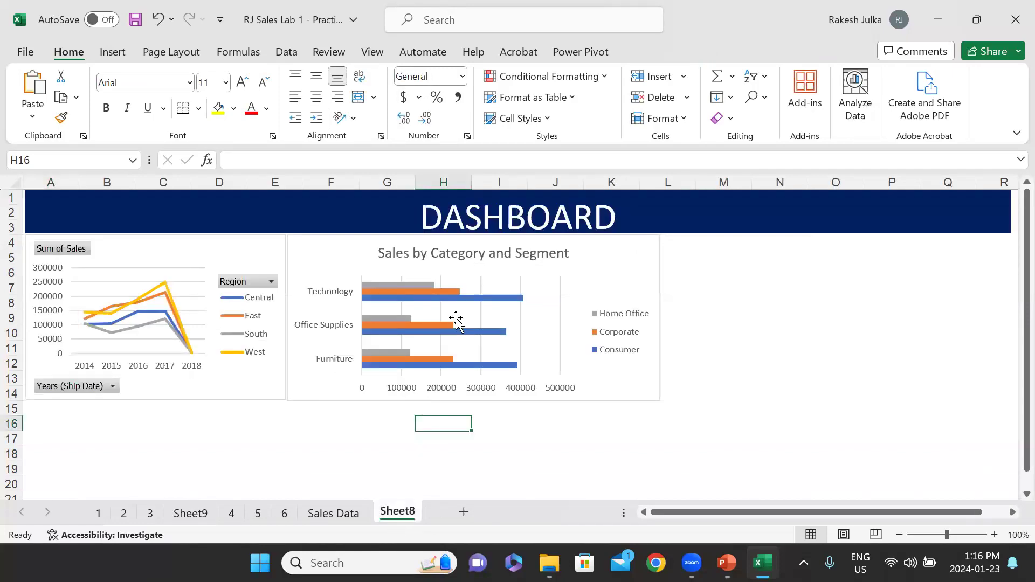
click(692, 260)
key(ctrl+v)
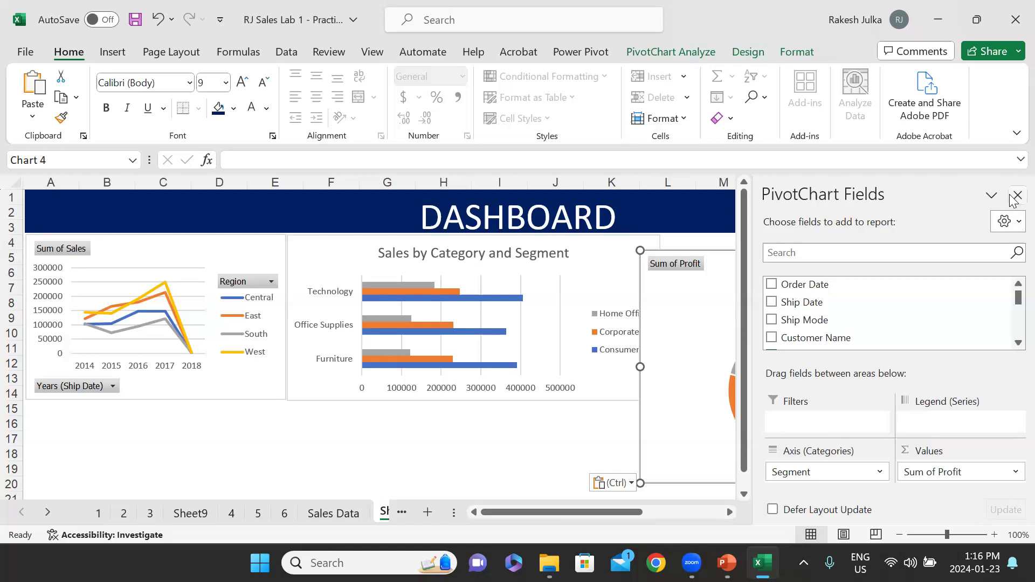
- Shrink the Profit by Segment pie chart to match the neighbouring charts' height and place it directly beside the Sales by Category and Segment chart
click(1017, 196)
drag(1016, 269, 795, 323)
drag(757, 354, 910, 267)
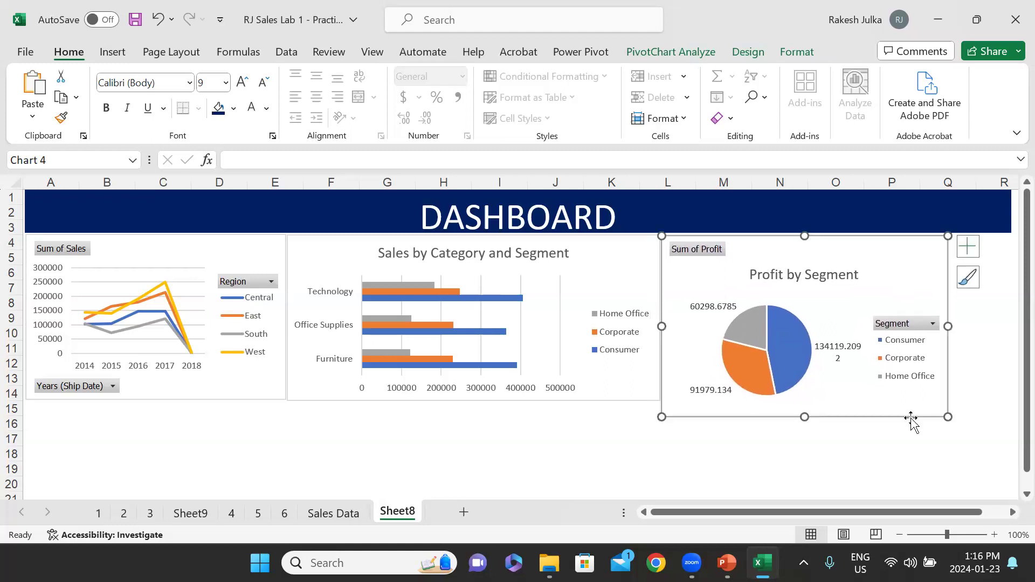
drag(948, 417, 943, 402)
click(675, 447)
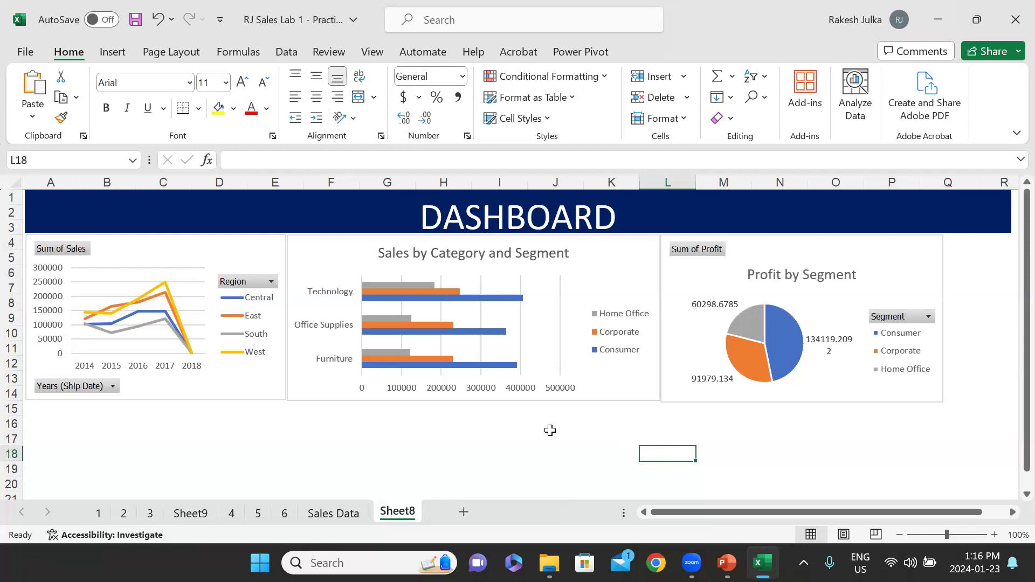
- Move the blank Sheet9 to the end of the sheet order and copy sheet 4's Sum of Quantity line chart for Sheet8
ctrl+scroll(551, 410, down, 2)
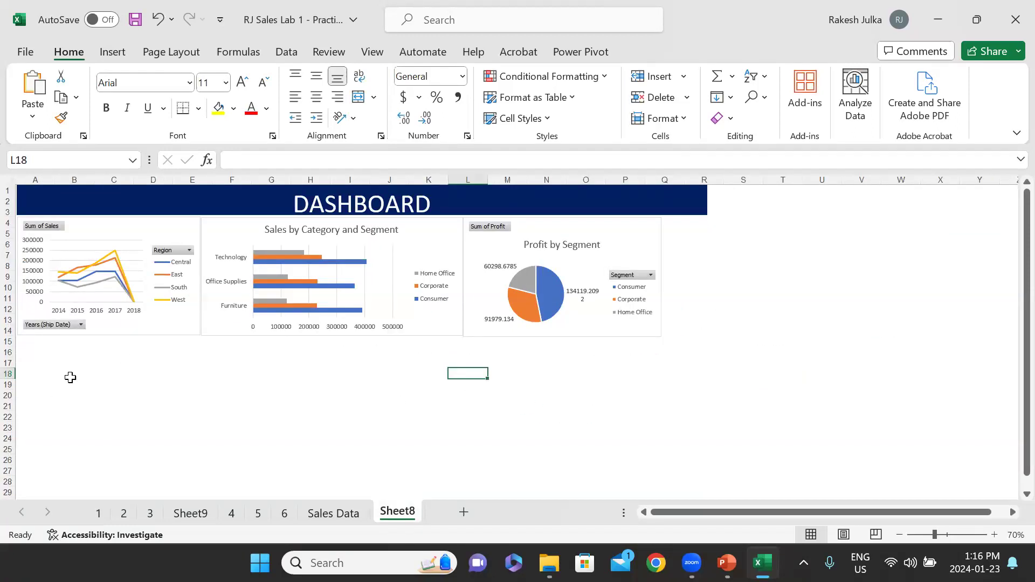
drag(190, 521, 482, 522)
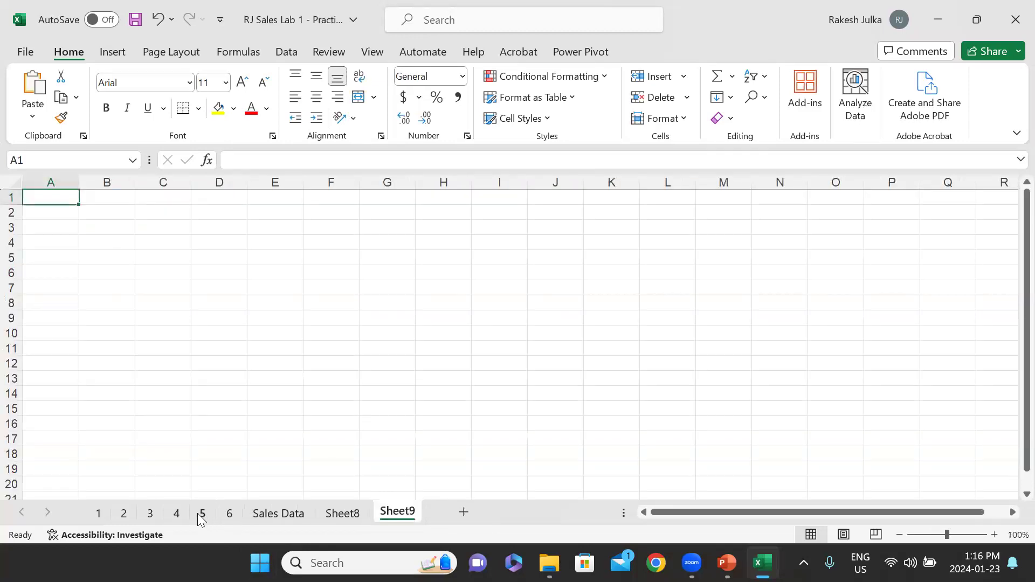
click(179, 513)
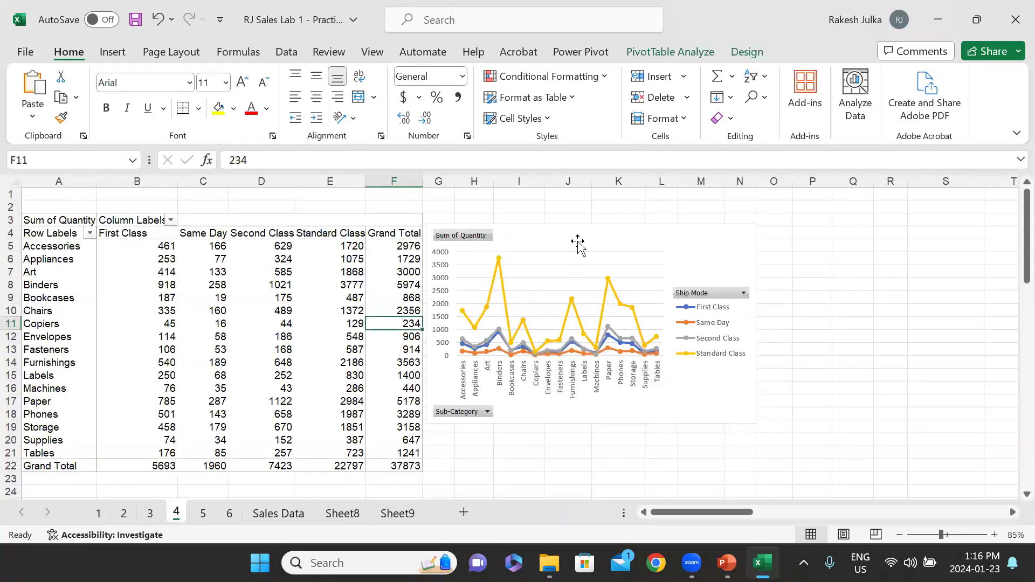
click(678, 248)
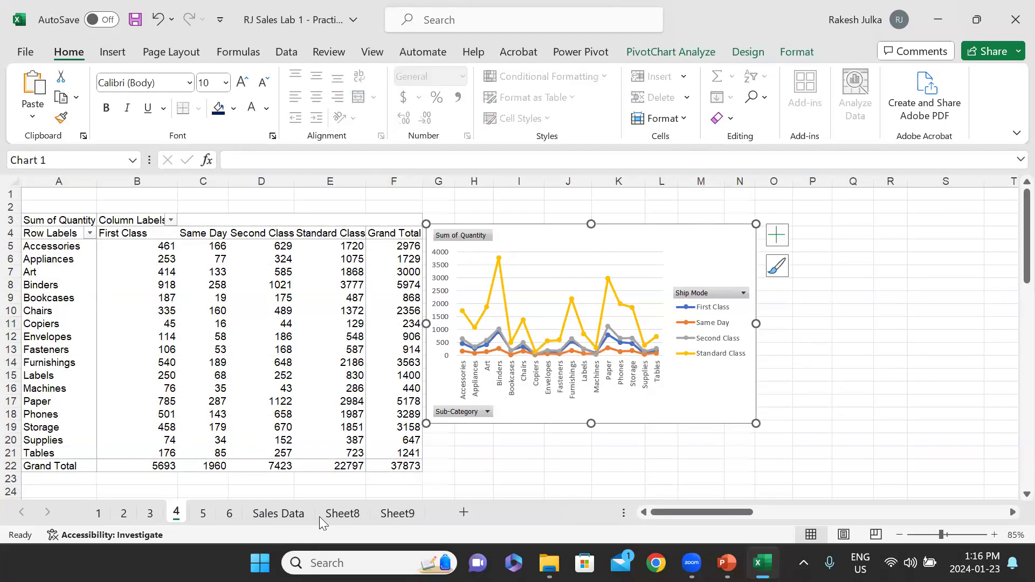
click(272, 515)
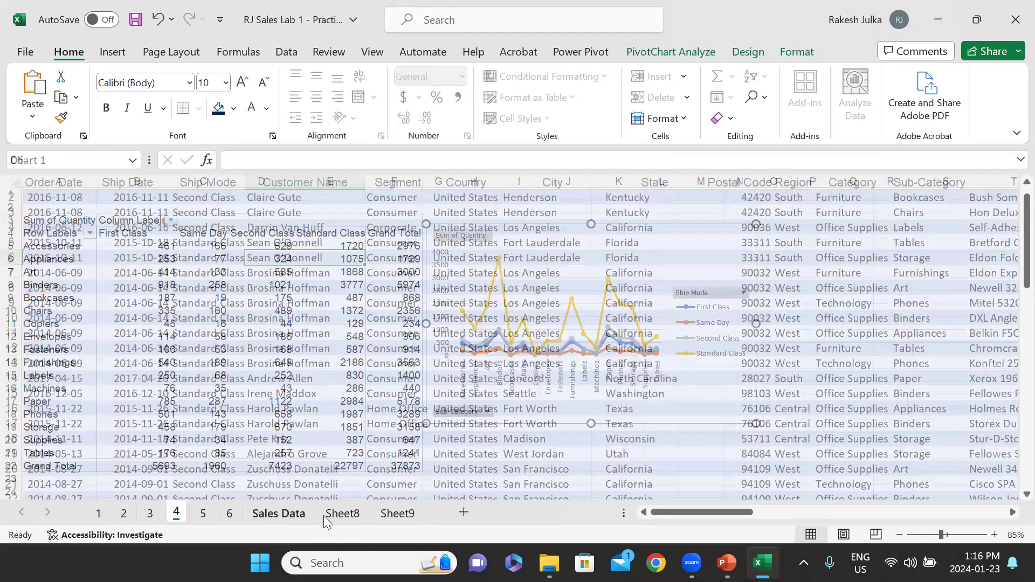
click(356, 514)
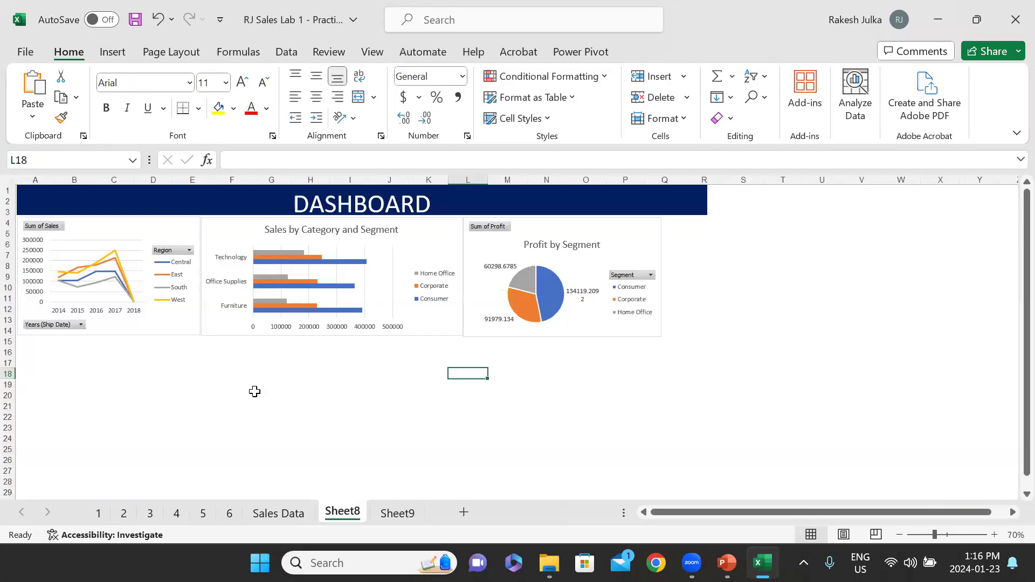
- Rename Sheet8 as Dashboard
right_click(353, 518)
click(408, 305)
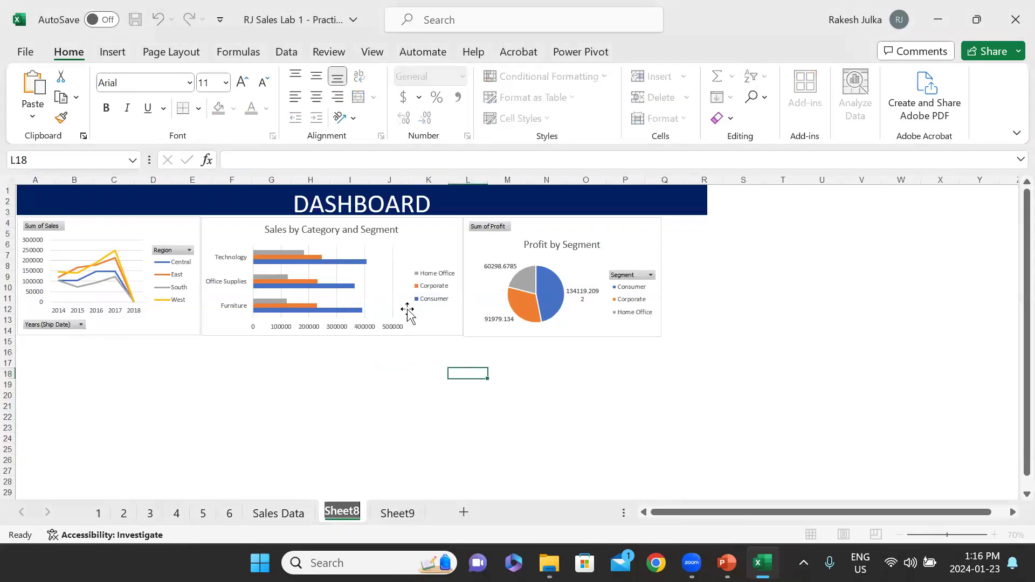
text(dASHBOAR)
key(Caps_Lock)
key(BackSpace)
key(BackSpace)
key(BackSpace)
key(BackSpace)
key(BackSpace)
key(BackSpace)
key(BackSpace)
key(BackSpace)
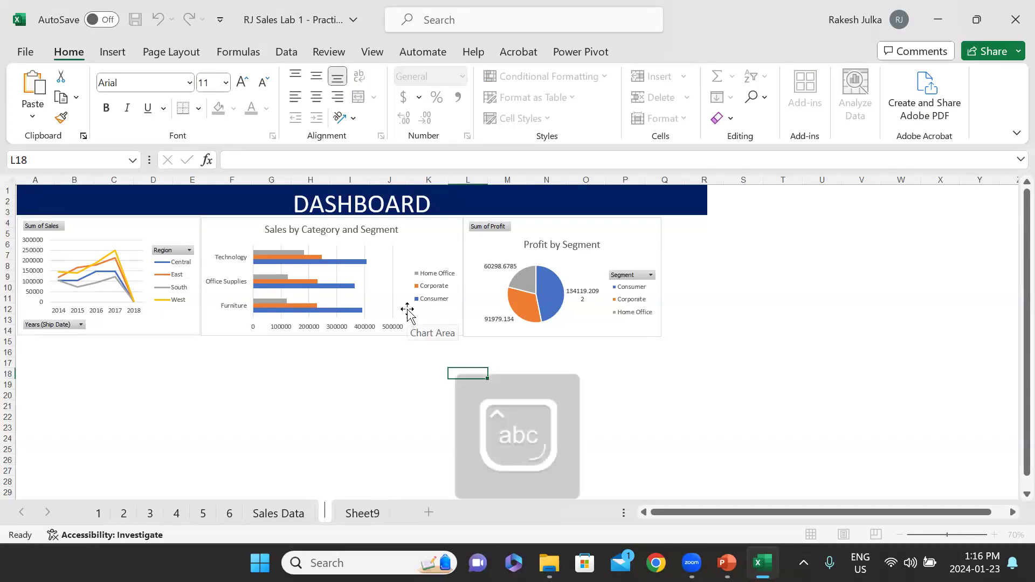
text(Dashboard)
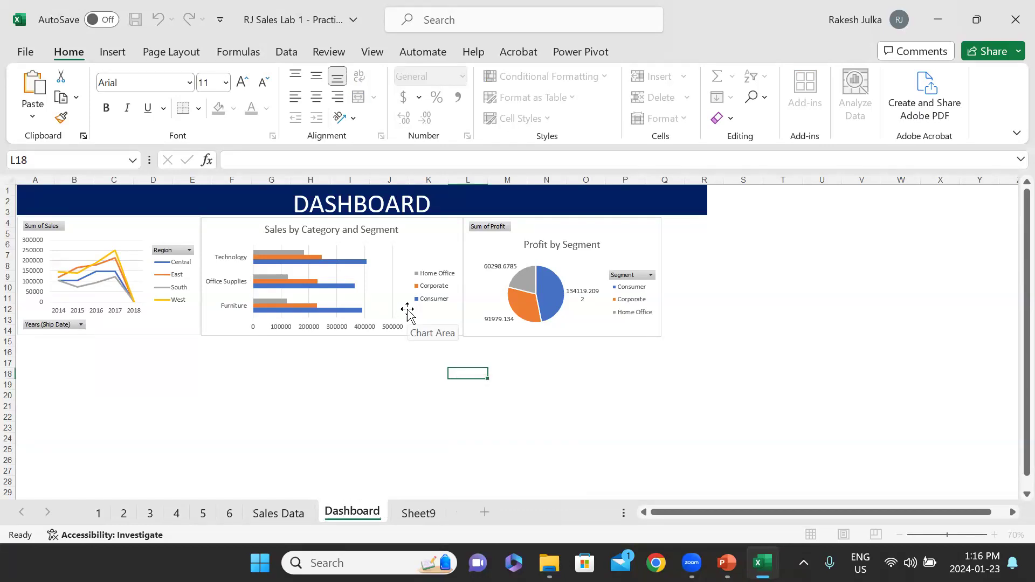
key(Return)
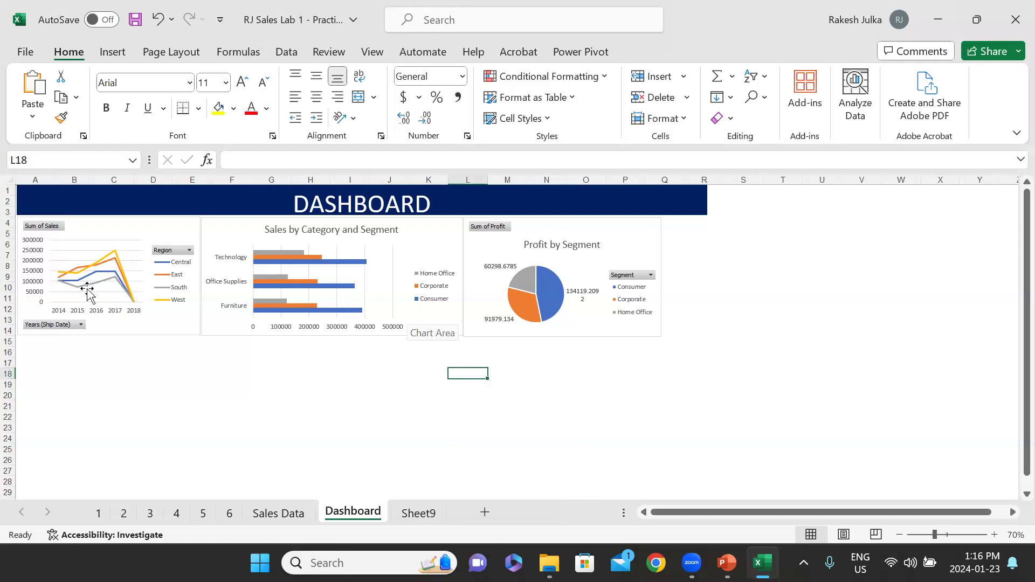
- Paste the Sum of Quantity chart directly below the regional sales line chart and shrink it to that chart's width
click(47, 354)
key(ctrl+v)
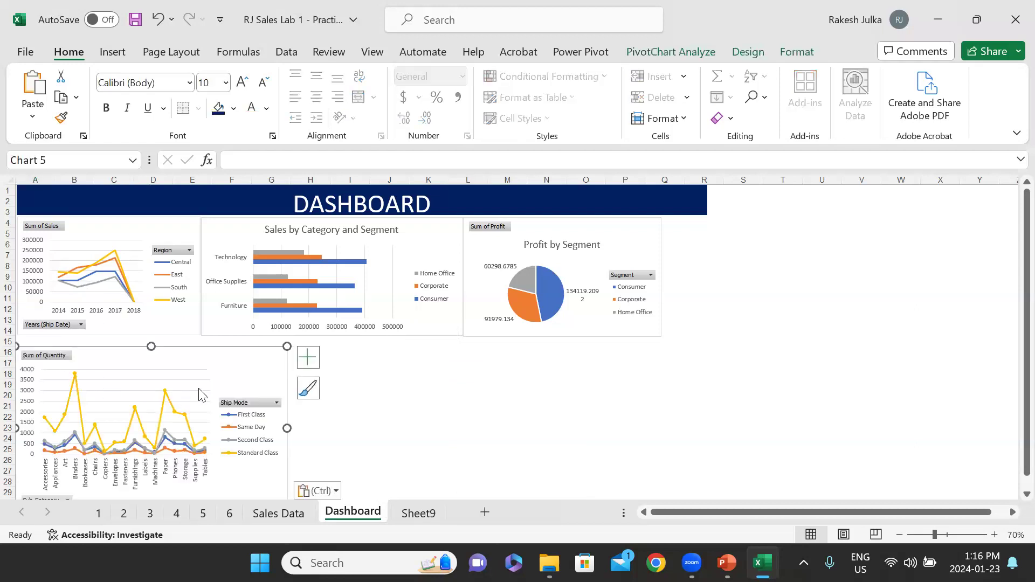
drag(286, 347, 141, 344)
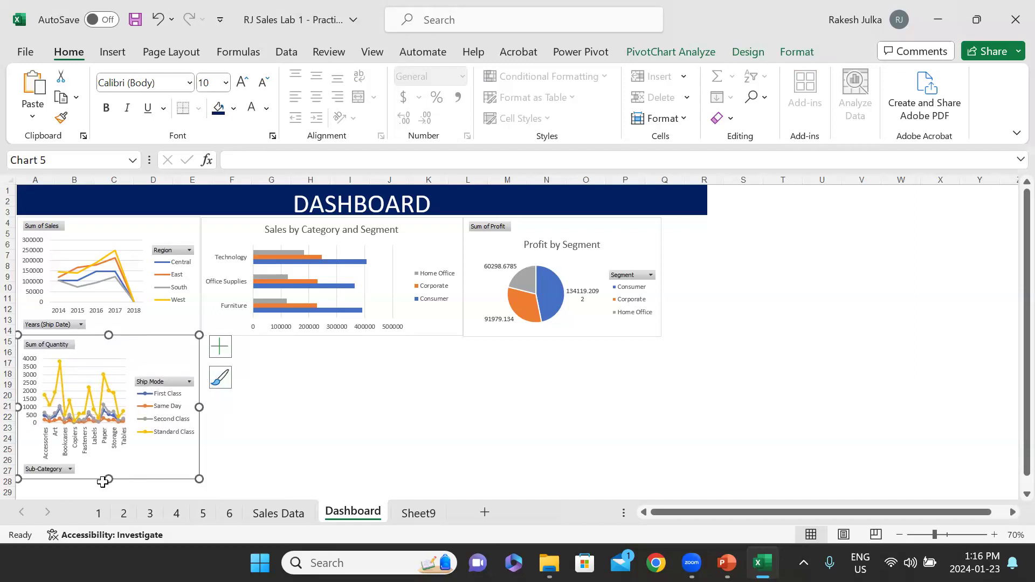
drag(106, 479, 106, 454)
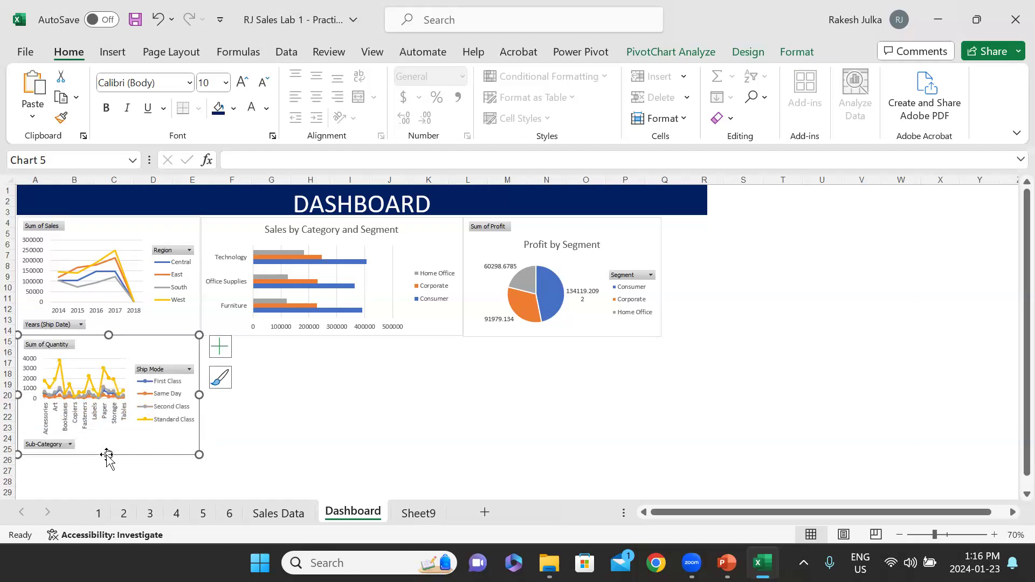
click(266, 436)
- Widen the Sum of Quantity chart to span both charts above it and make it slightly taller, ending within row 26
click(189, 353)
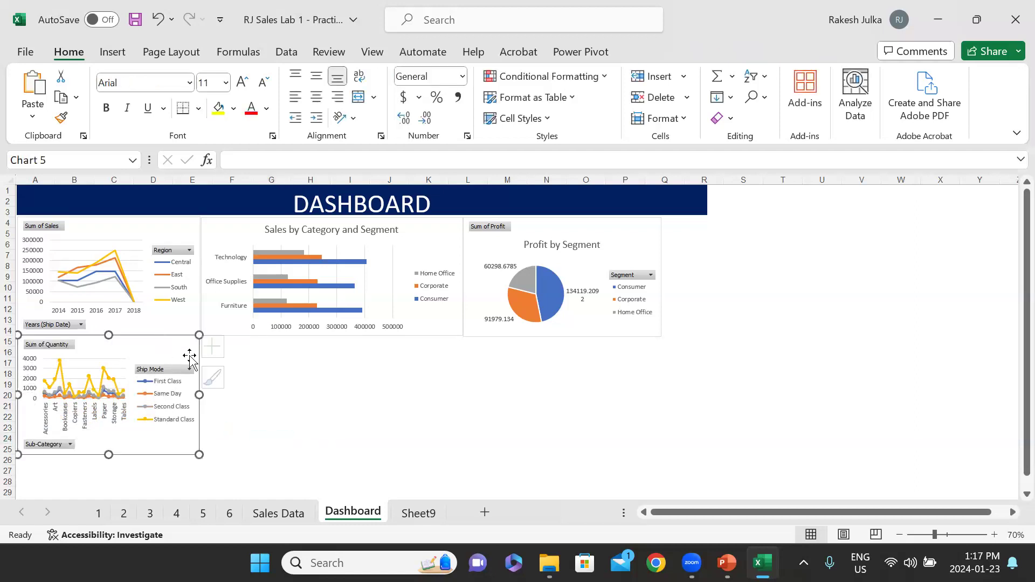
drag(215, 395, 277, 394)
drag(148, 455, 148, 467)
drag(276, 400, 464, 399)
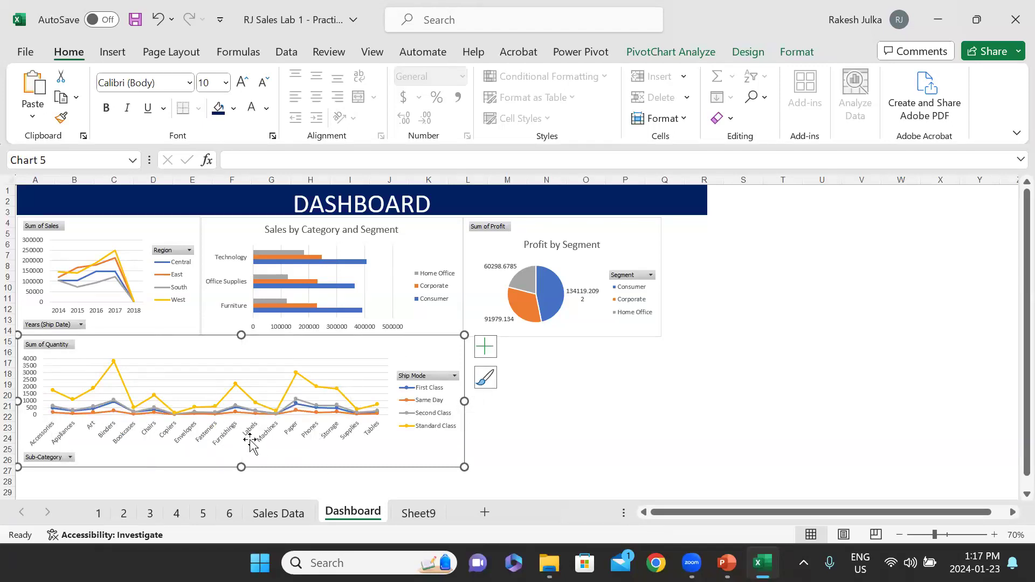
- Copy sheet 5's Sales by State map to the Dashboard sheet and shrink it to fit beside the Profit by Segment pie chart
click(202, 515)
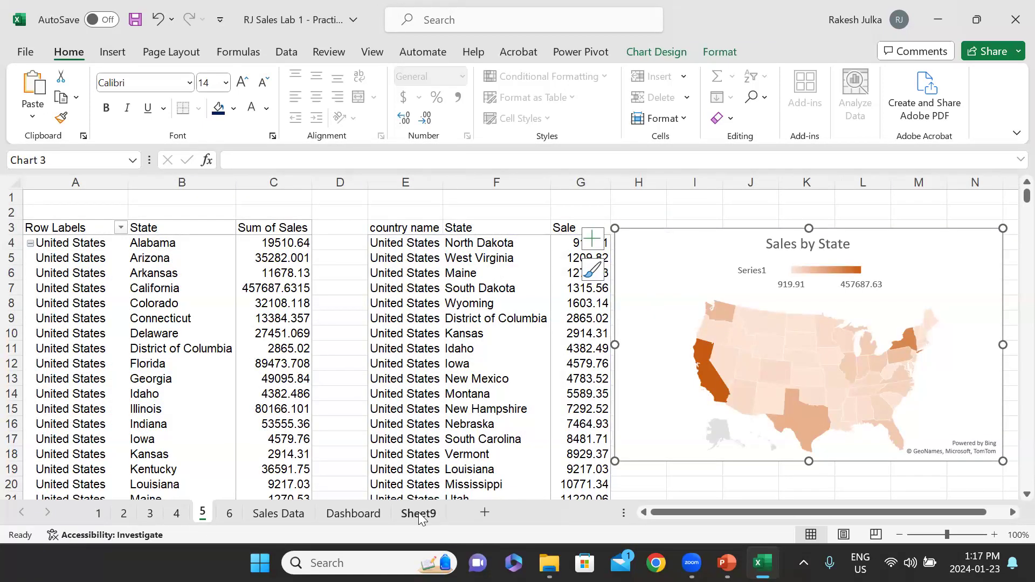
click(356, 515)
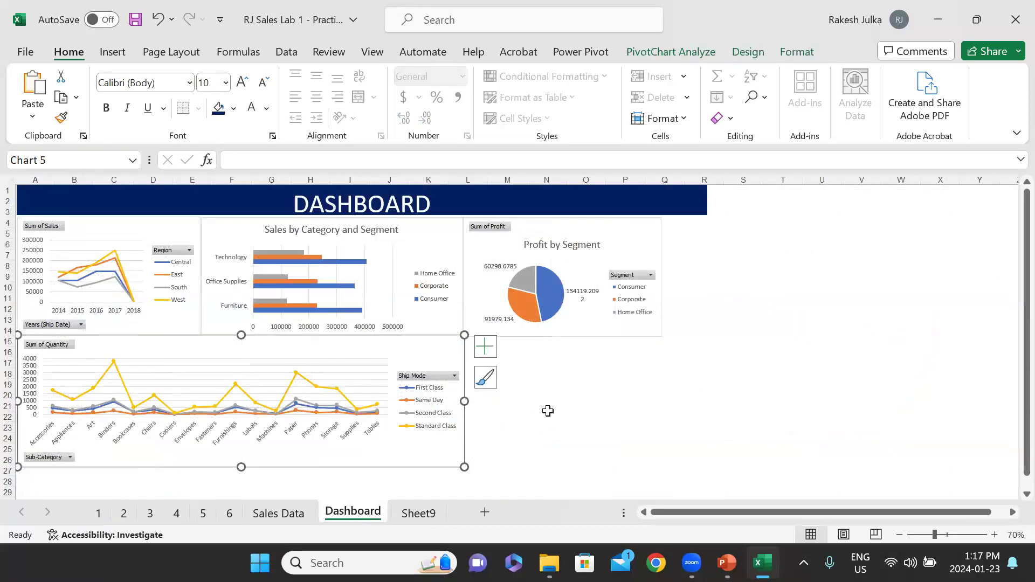
click(580, 377)
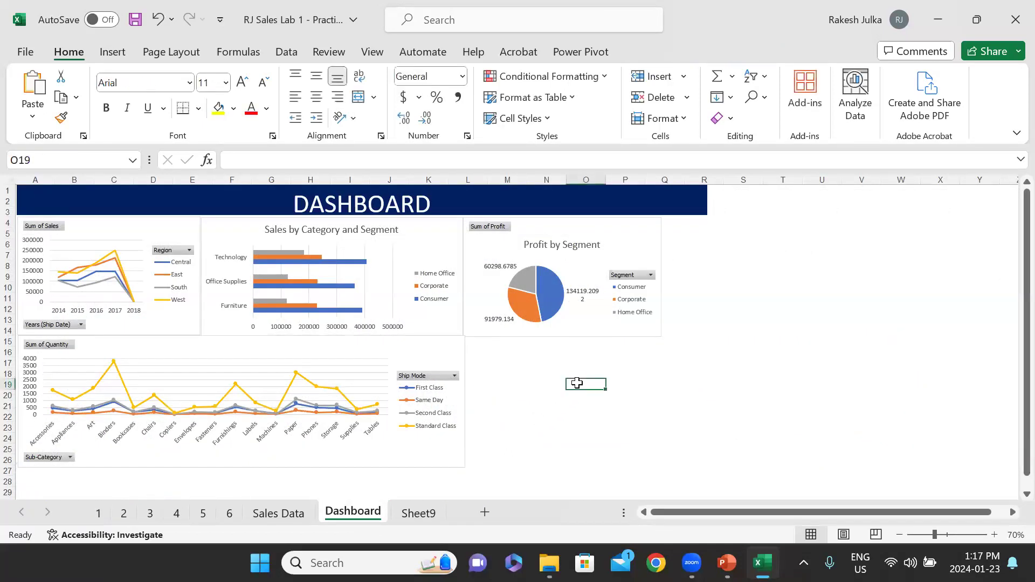
key(ctrl+v)
drag(836, 376, 709, 433)
drag(594, 458, 686, 232)
drag(732, 330, 732, 339)
- Move the Sales by State map below the Sum of Quantity chart at column A and enlarge it to span rows 27 to 39
scroll(587, 422, down, 1)
scroll(587, 423, down, 2)
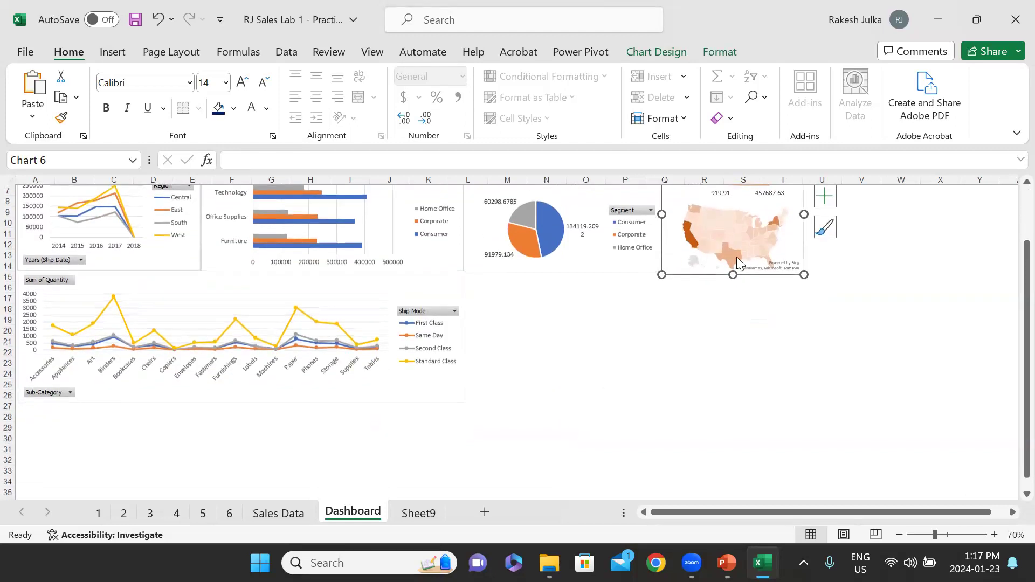
click(677, 254)
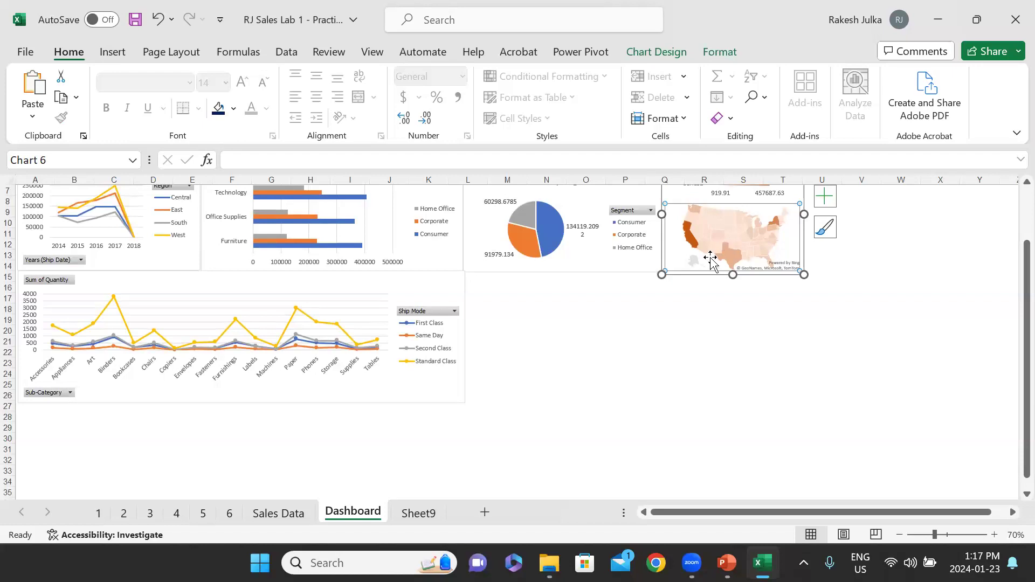
scroll(844, 333, up, 1)
drag(790, 208, 116, 440)
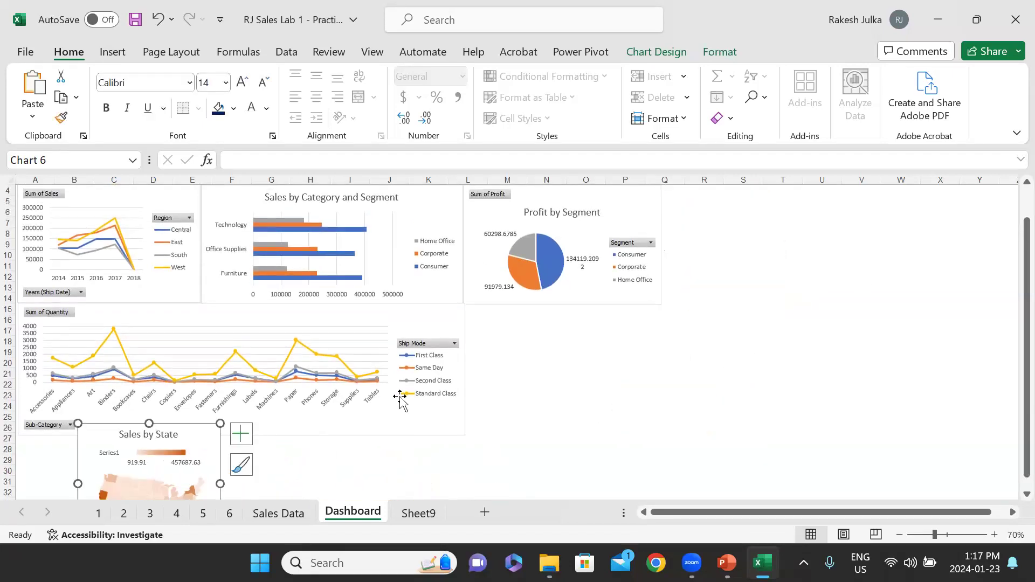
scroll(402, 397, down, 2)
scroll(399, 397, down, 1)
drag(211, 343, 152, 355)
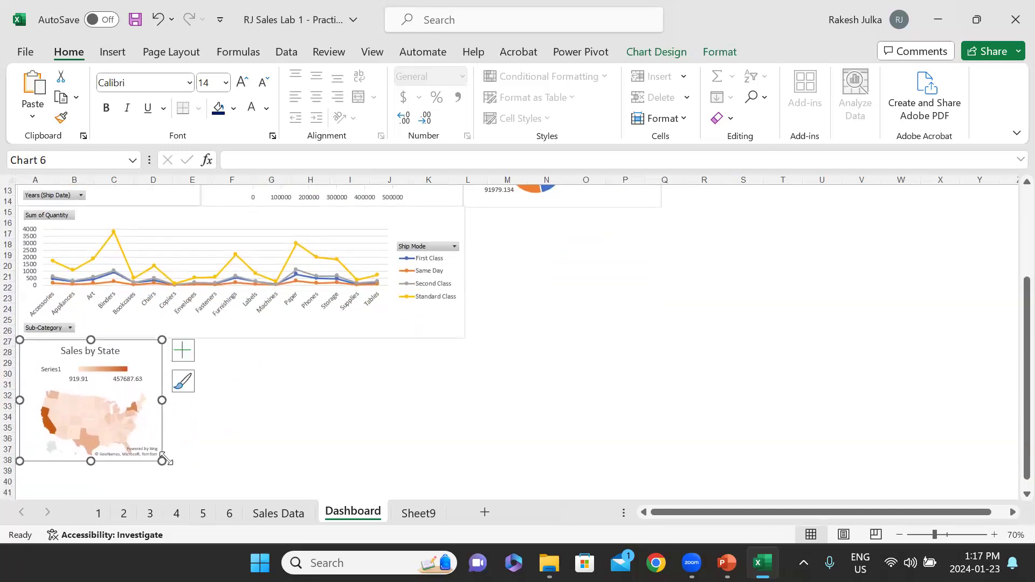
drag(182, 467, 220, 470)
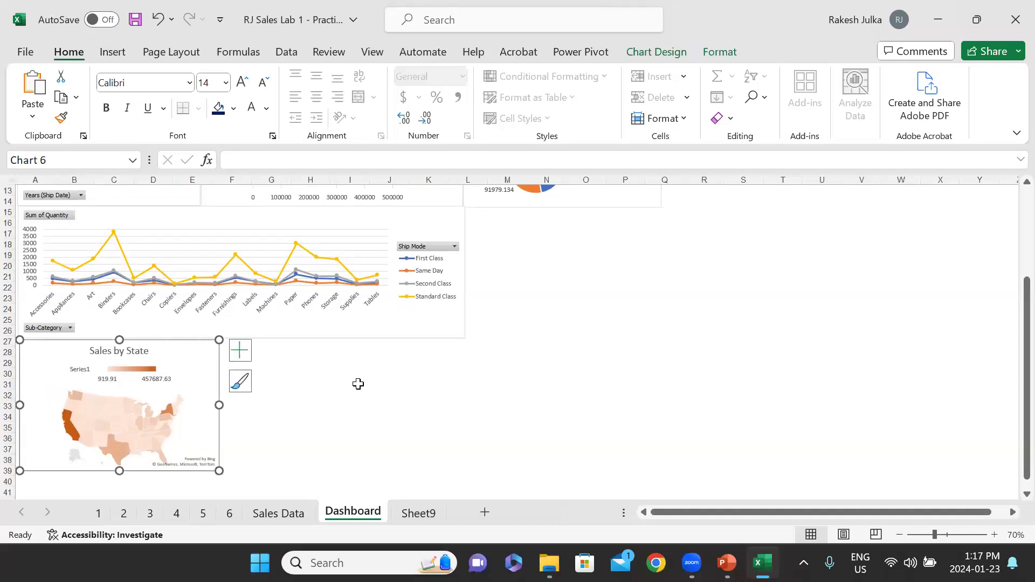
- Copy sheet 6's Profit By State map and paste it on the Dashboard sheet next to the Sales by State map
click(230, 513)
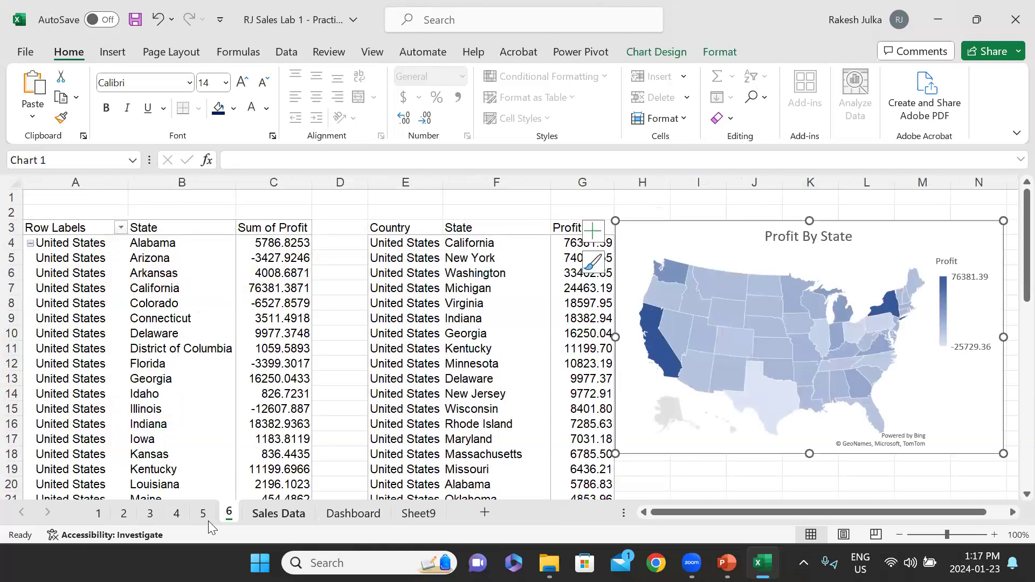
click(204, 517)
click(229, 515)
double_click(686, 247)
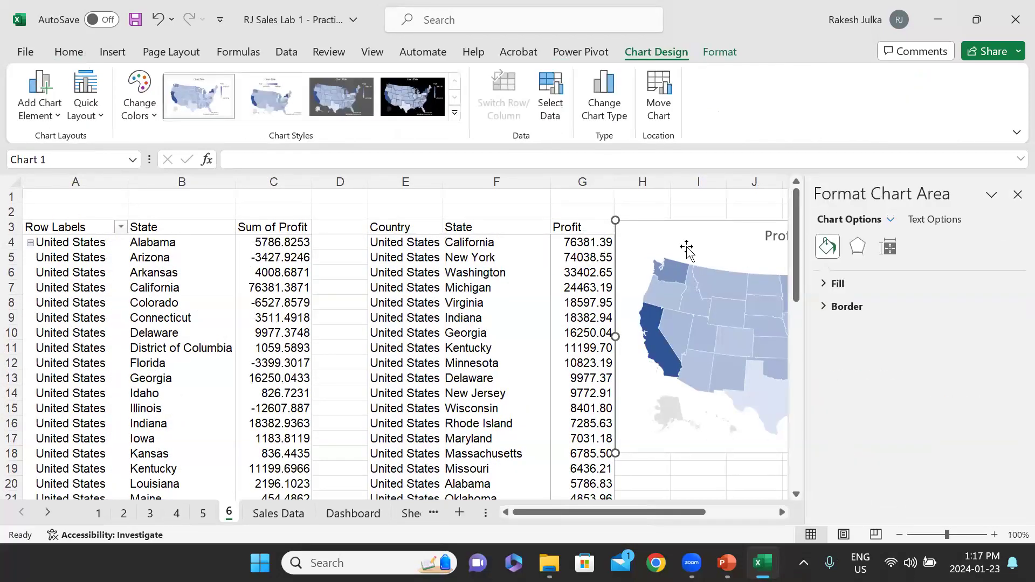
click(1016, 194)
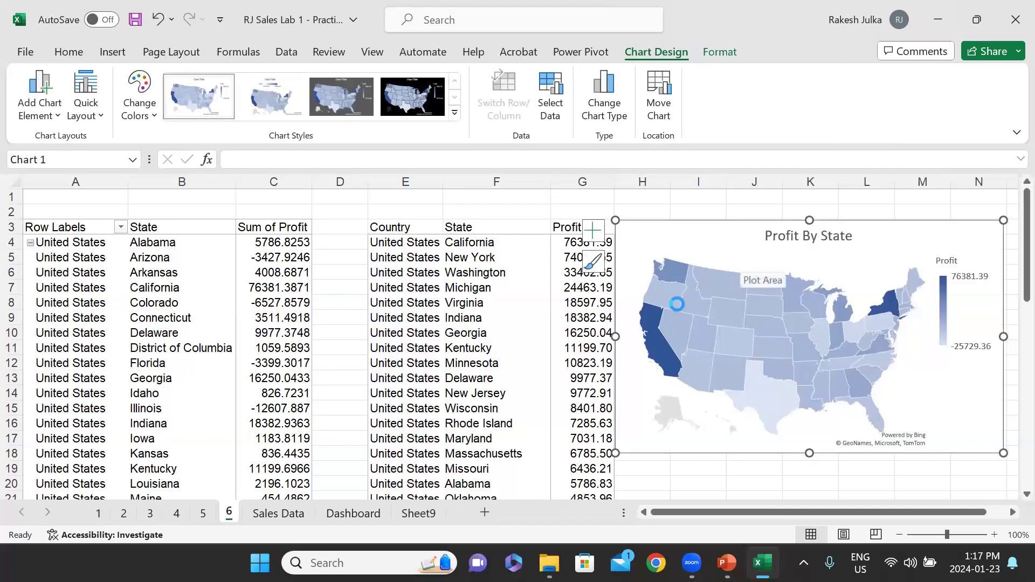
click(353, 513)
click(295, 359)
key(ctrl+v)
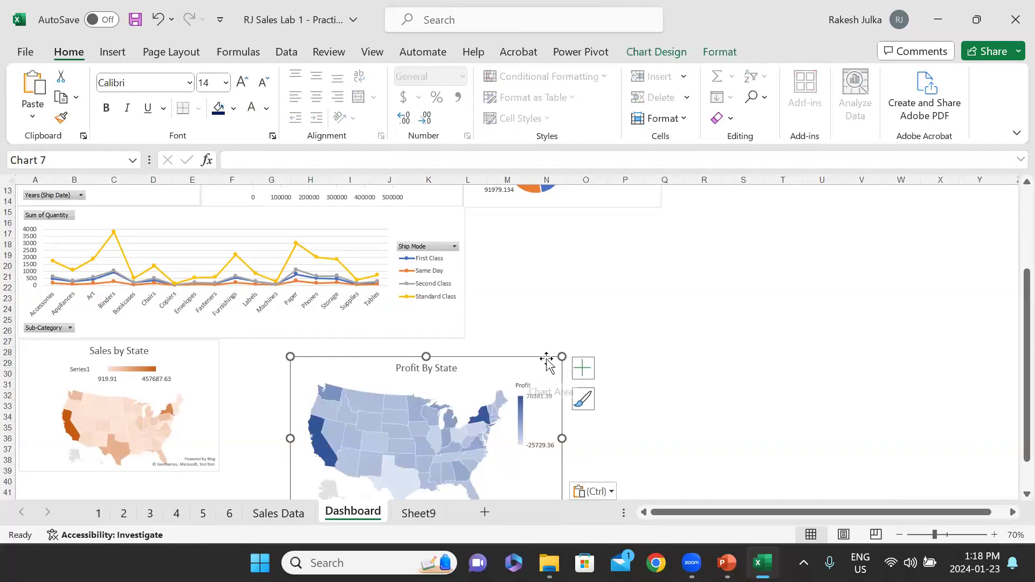
- Shrink the Profit By State map to the Sales by State map's height and align its right edge with the Sum of Quantity chart
mouse_move(562, 357)
mouse_down()
mouse_move(480, 397)
mouse_move(385, 352)
mouse_up()
drag(417, 465, 425, 471)
drag(413, 351, 445, 351)
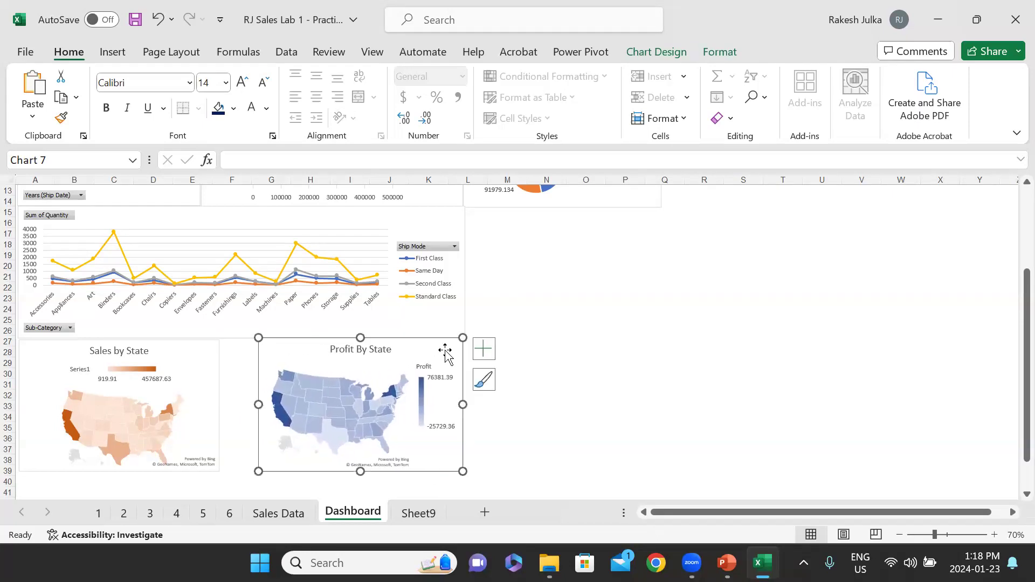
- Widen the Sales by State map to close the gap to the Profit By State map, and nudge the profit map into line
click(212, 358)
drag(218, 471, 256, 472)
click(507, 405)
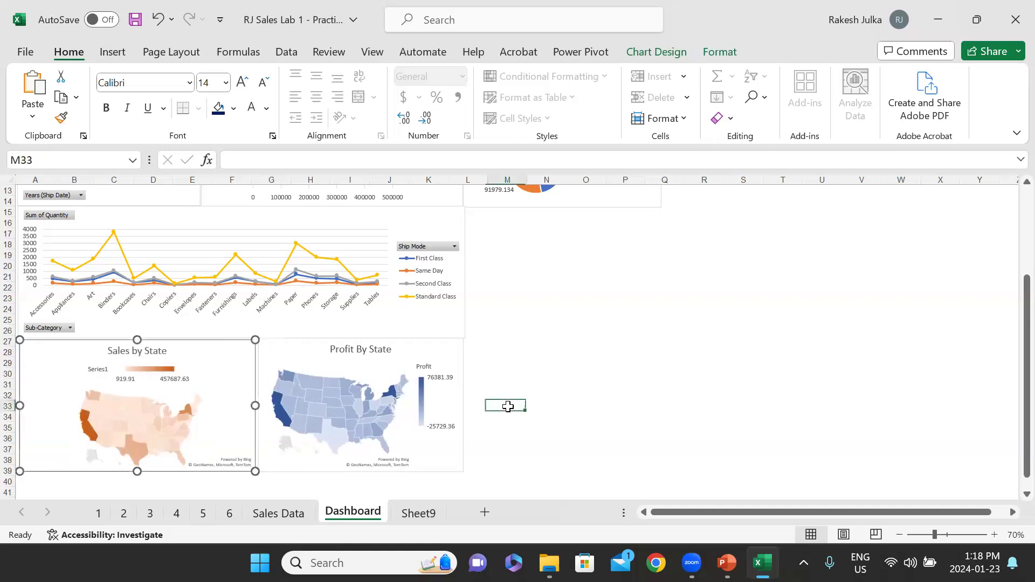
click(450, 356)
drag(451, 353, 450, 354)
click(549, 332)
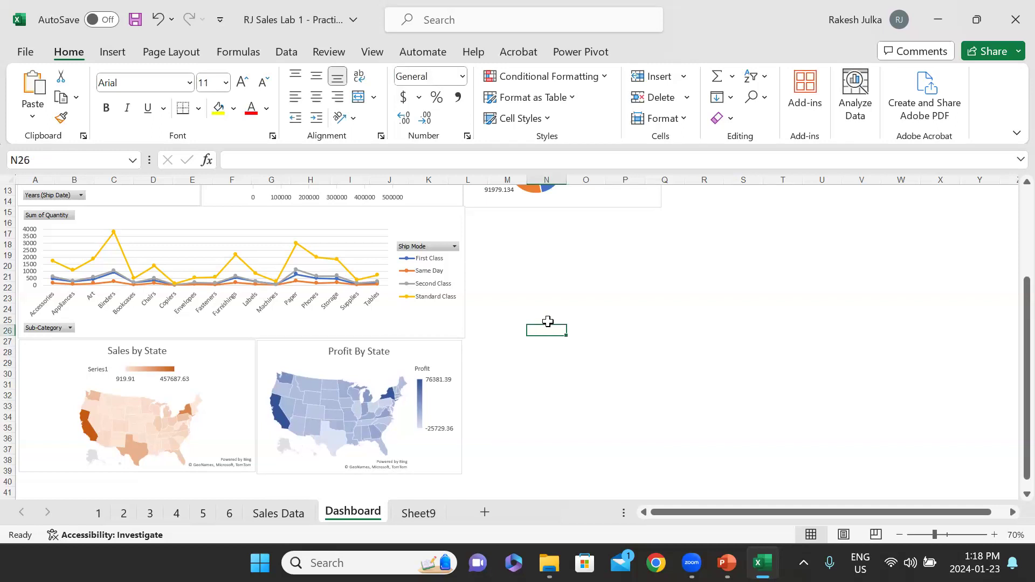
key(alt+Tab)
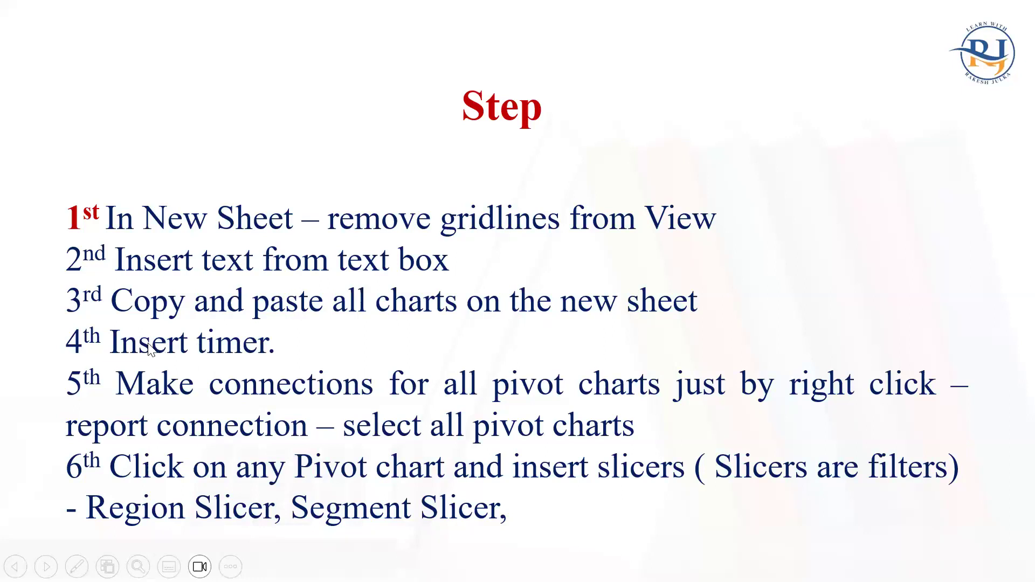
key(alt+Tab)
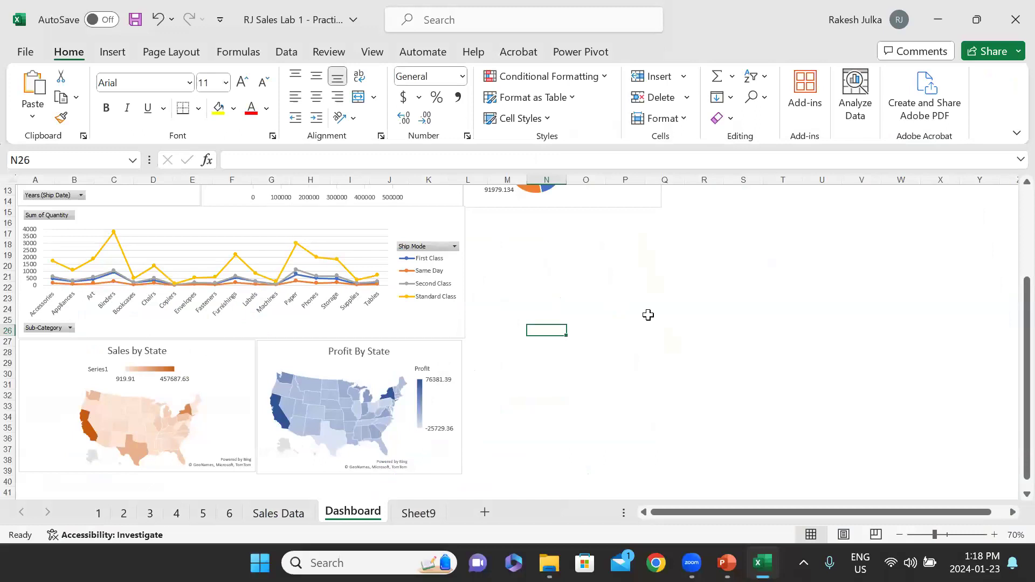
click(114, 54)
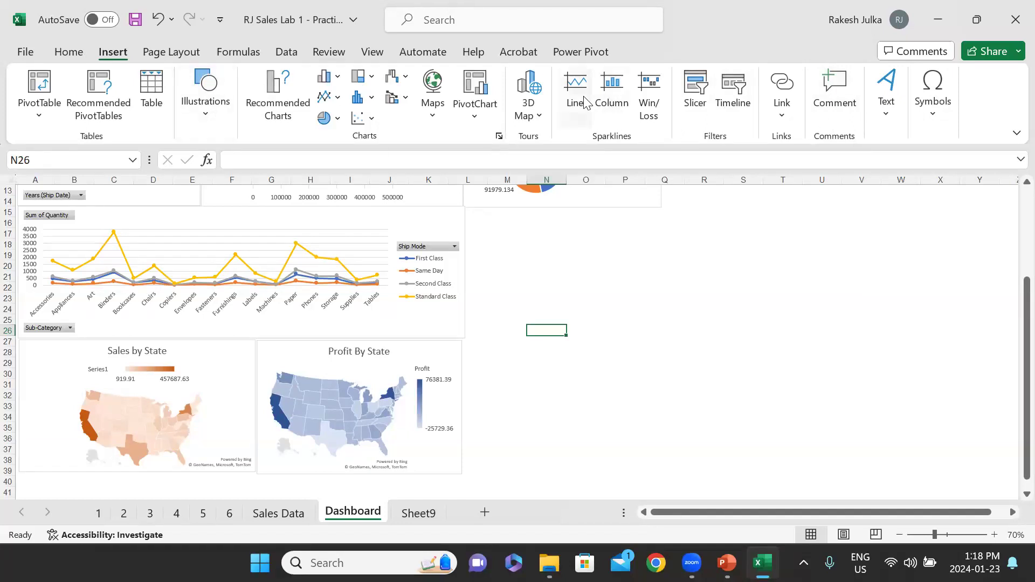
click(741, 105)
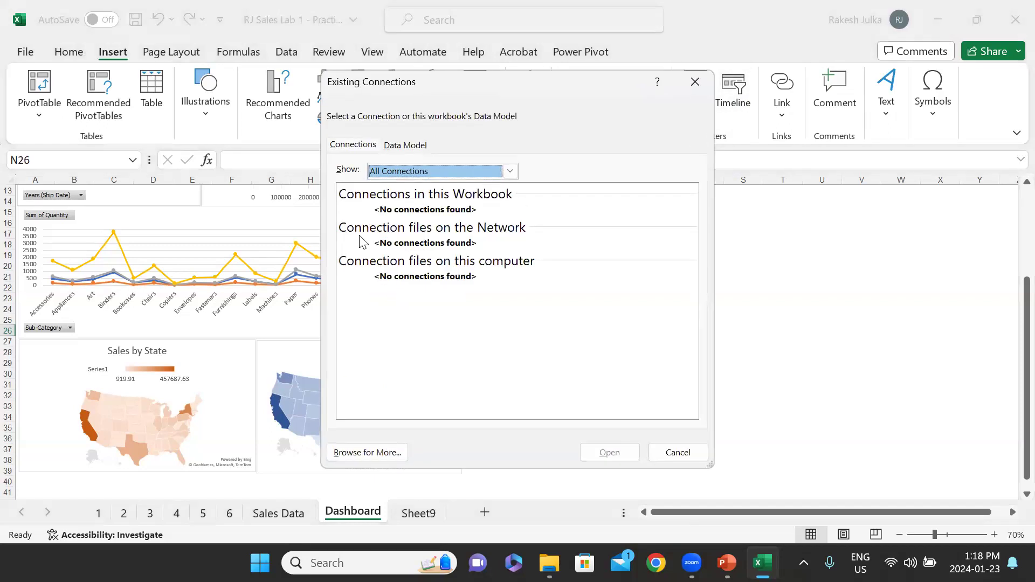
click(511, 171)
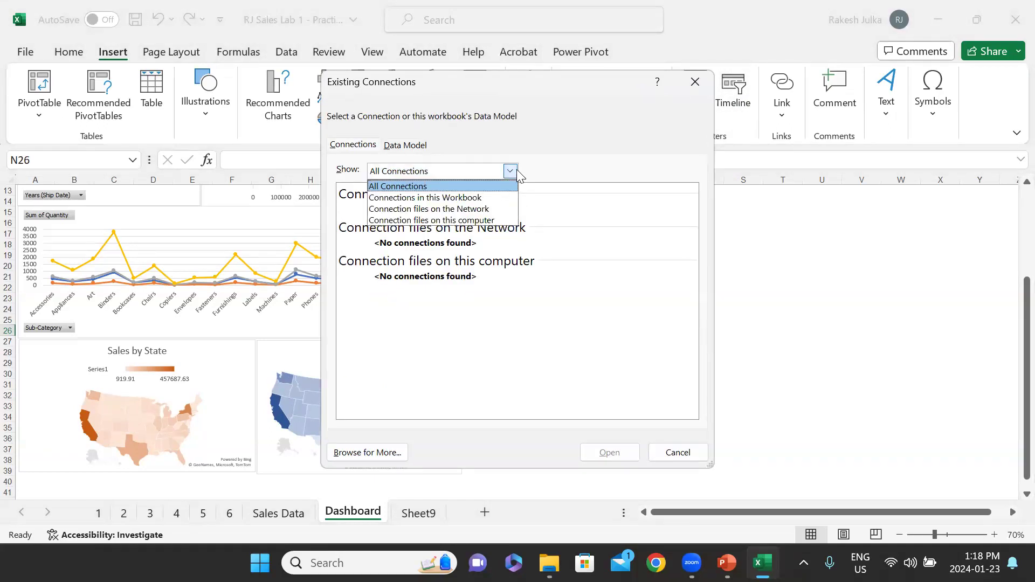
click(516, 170)
click(678, 453)
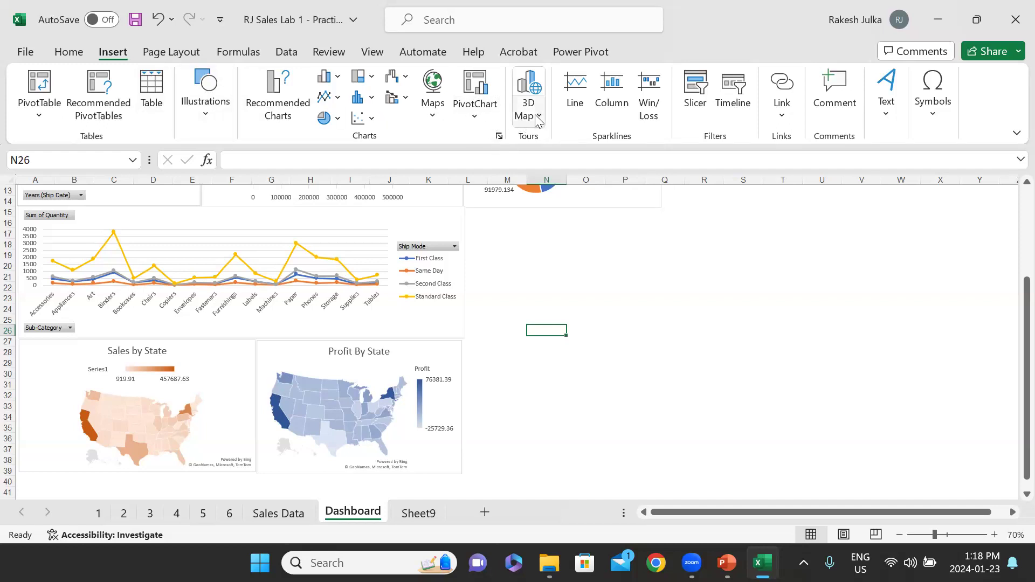
click(698, 95)
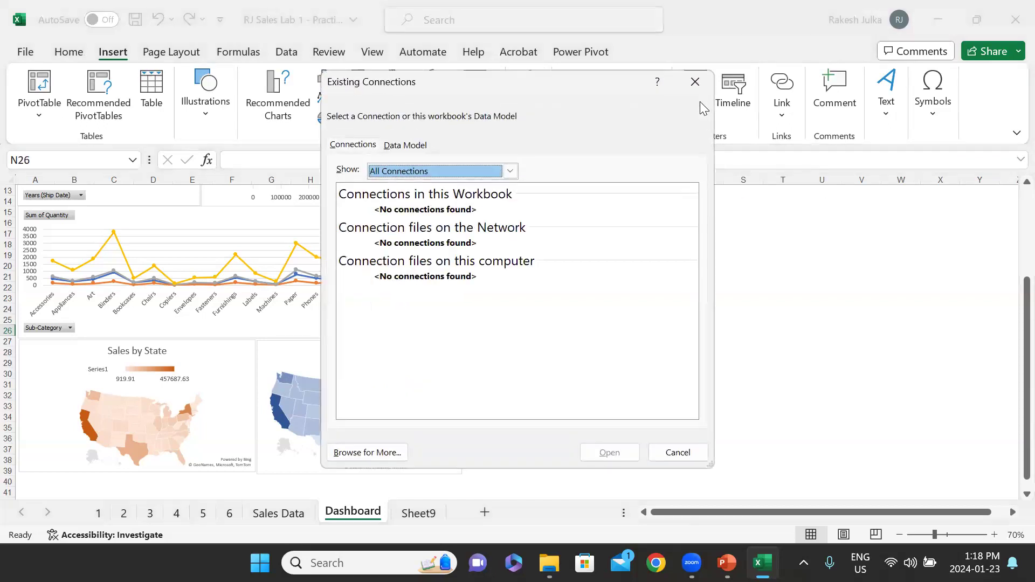
click(411, 145)
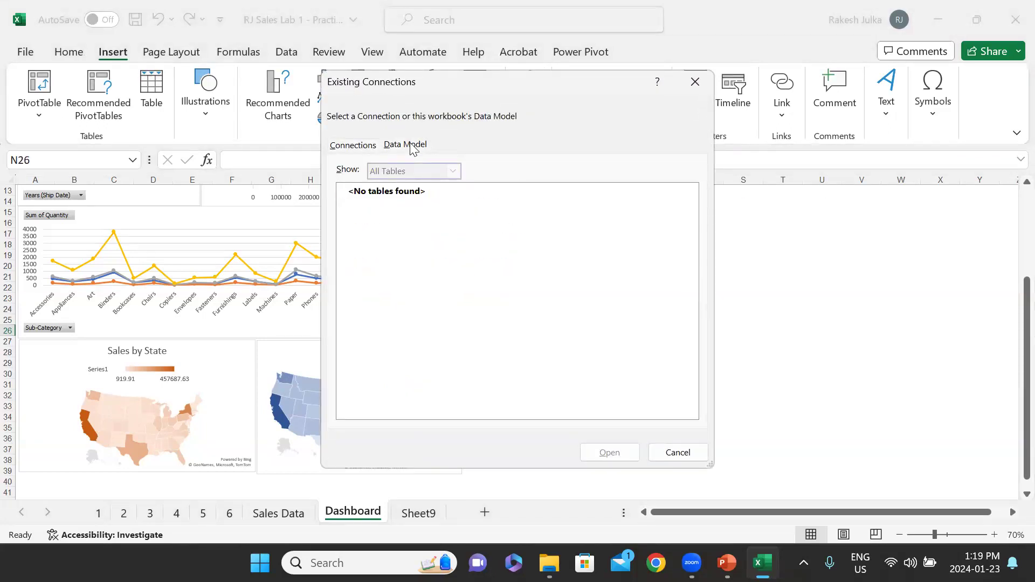
click(353, 149)
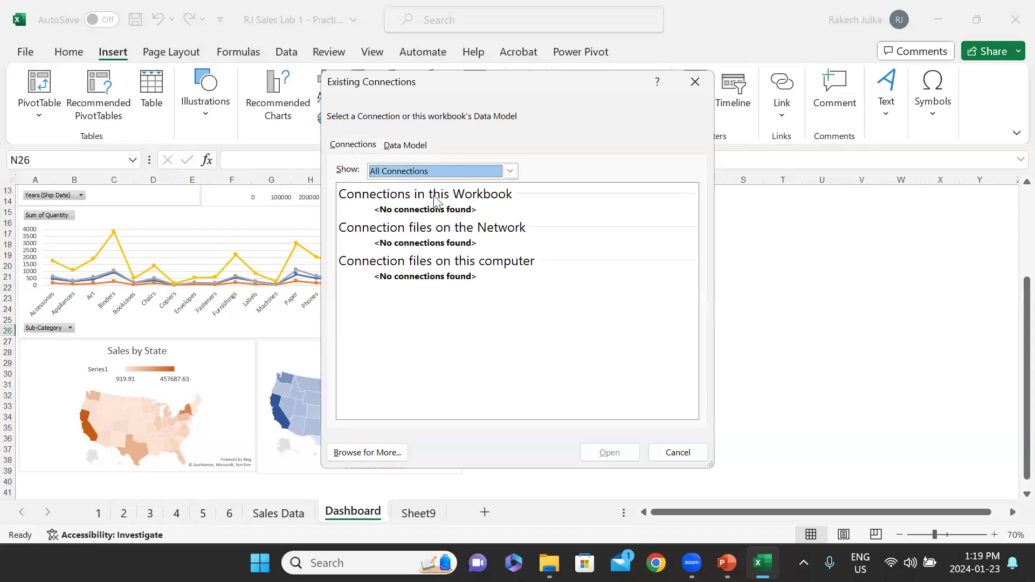
click(660, 445)
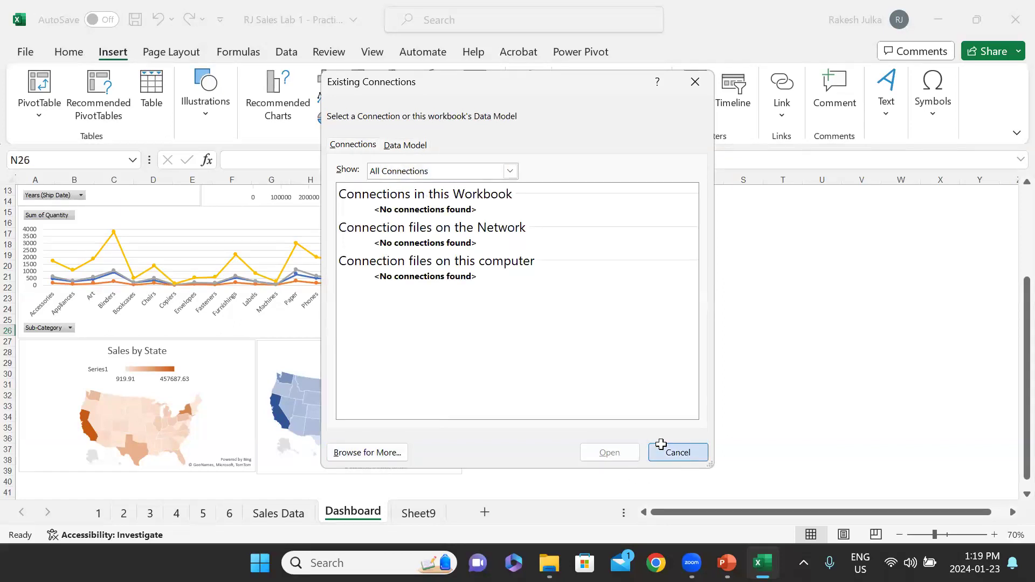
- Check the slide's written steps for inserting the timer, making report connections and adding the Region and Segment slicers
click(394, 233)
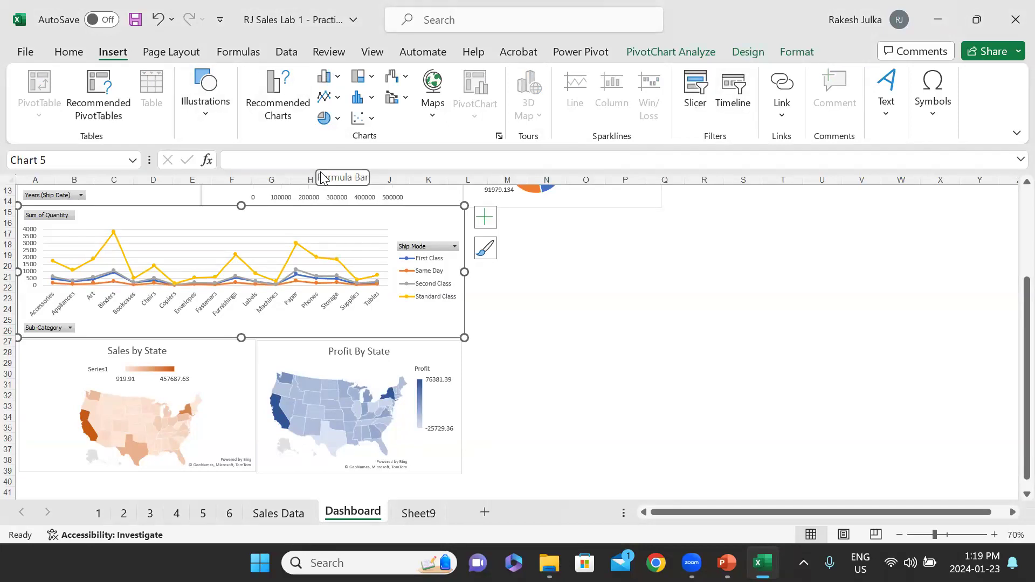
key(alt+Tab)
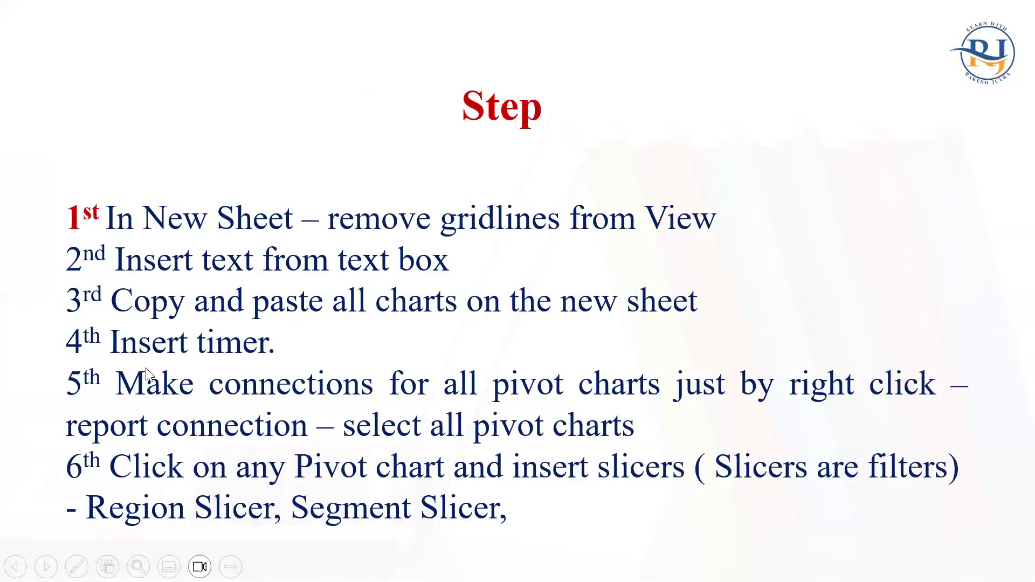
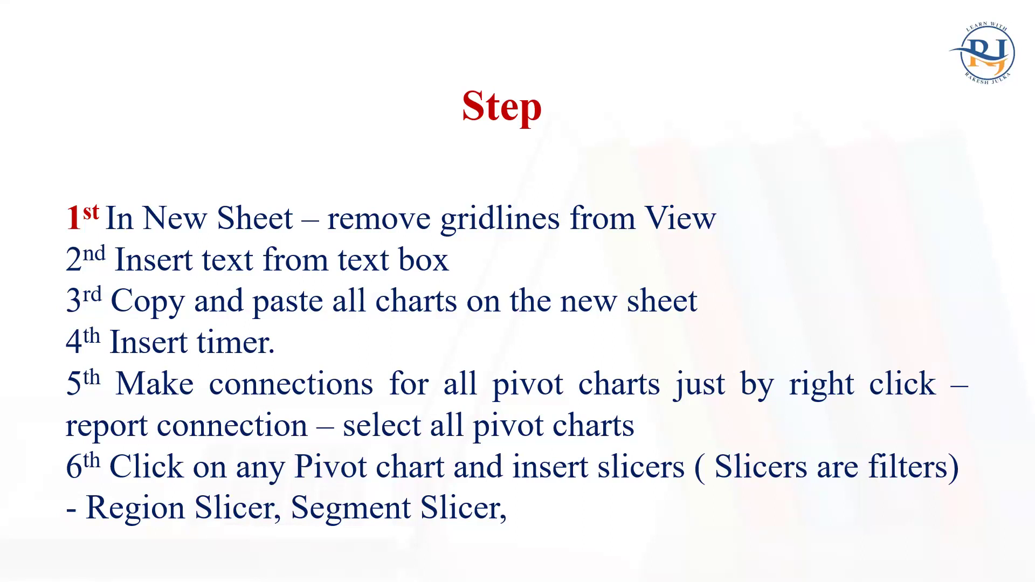
key(alt+Tab)
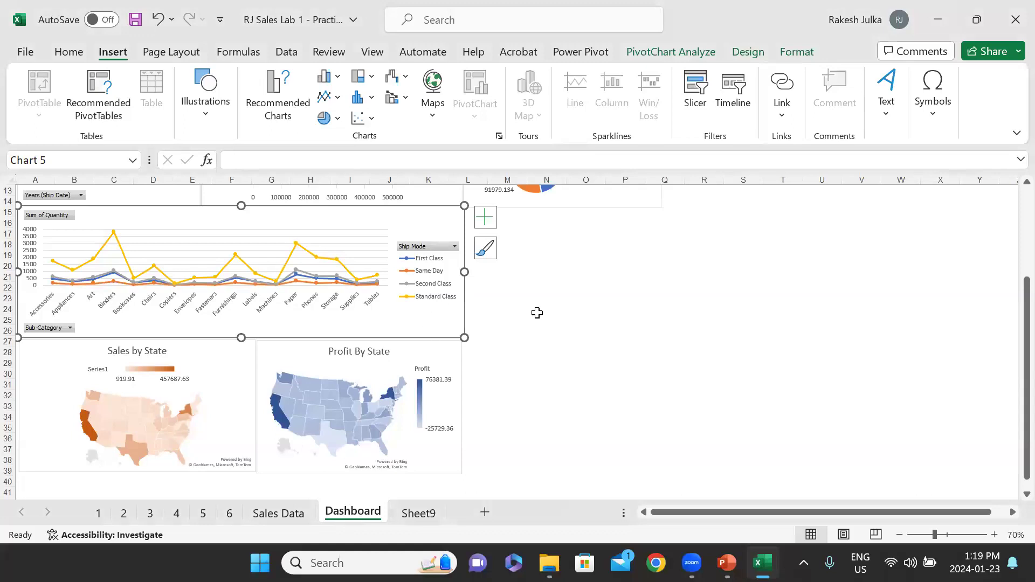
scroll(539, 313, up, 3)
click(169, 195)
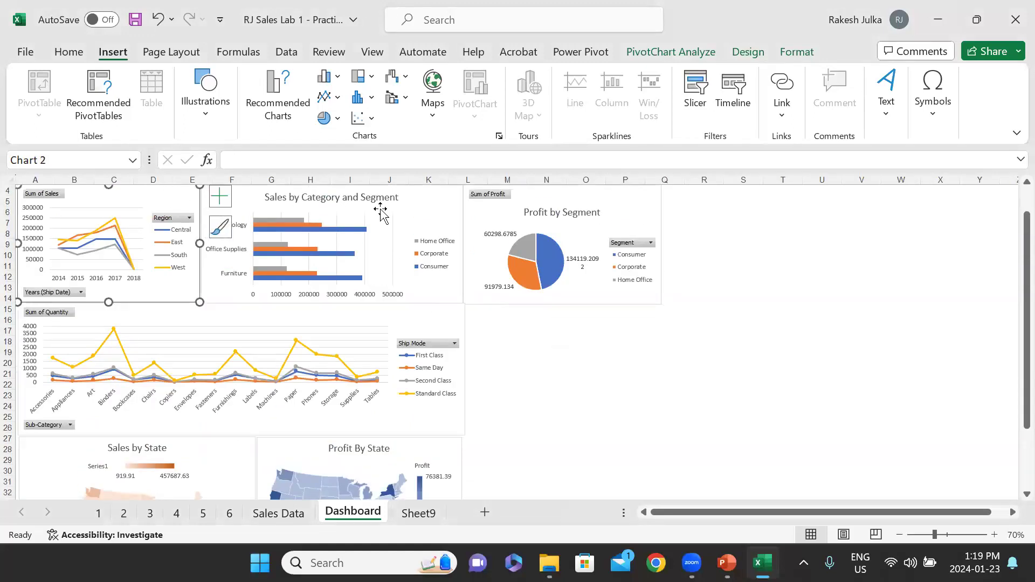
click(537, 358)
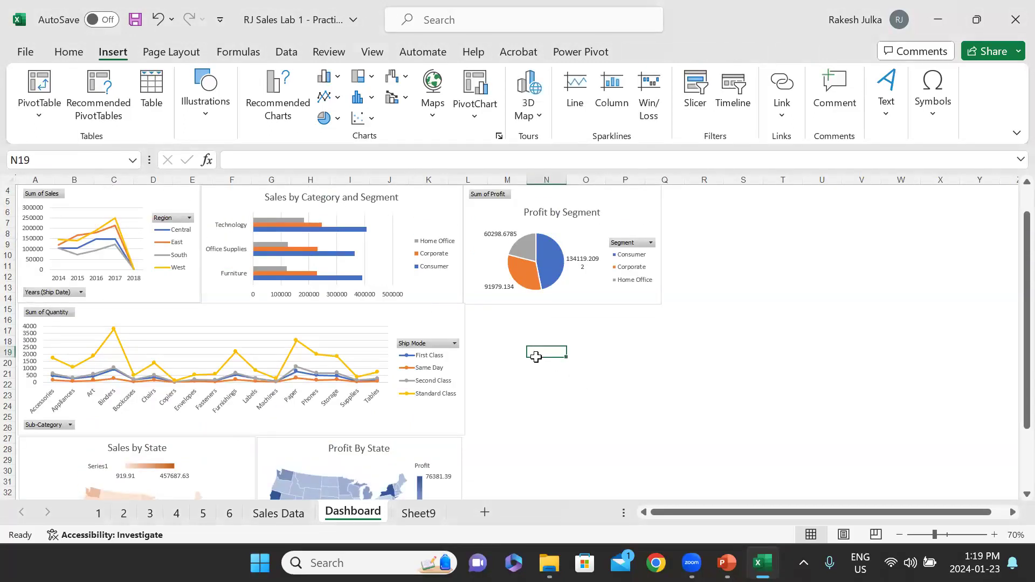
click(695, 89)
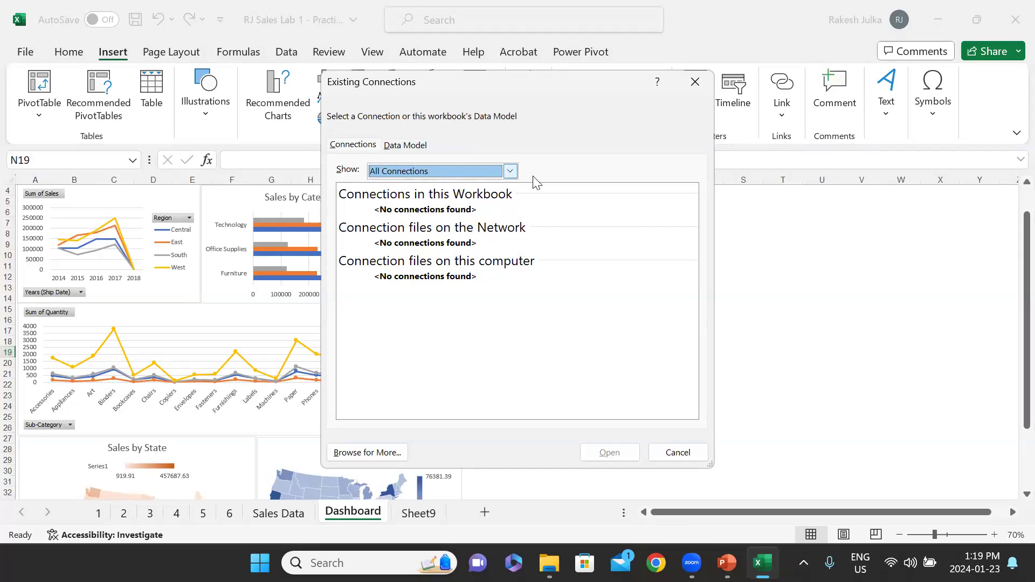
click(510, 171)
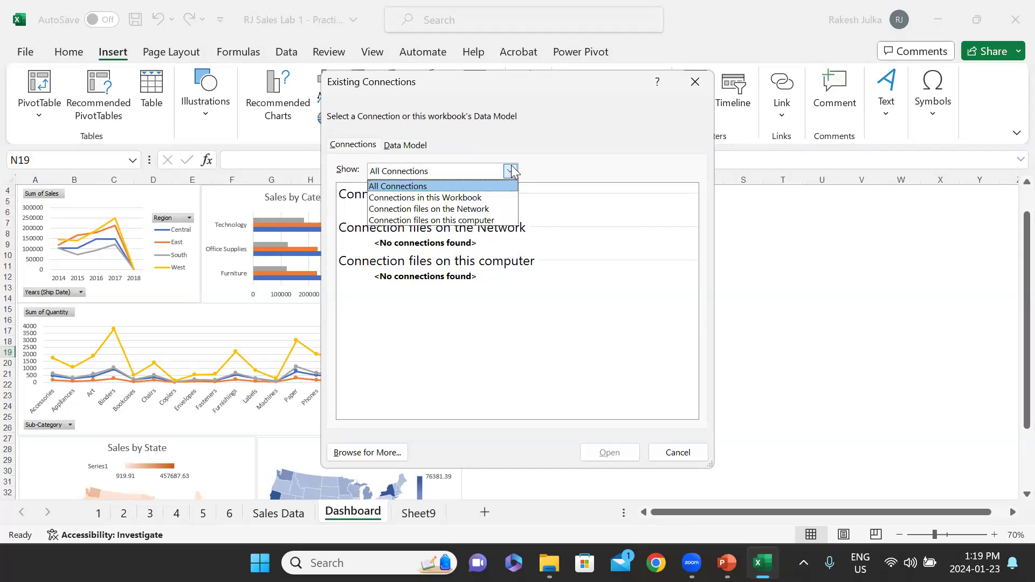
click(461, 198)
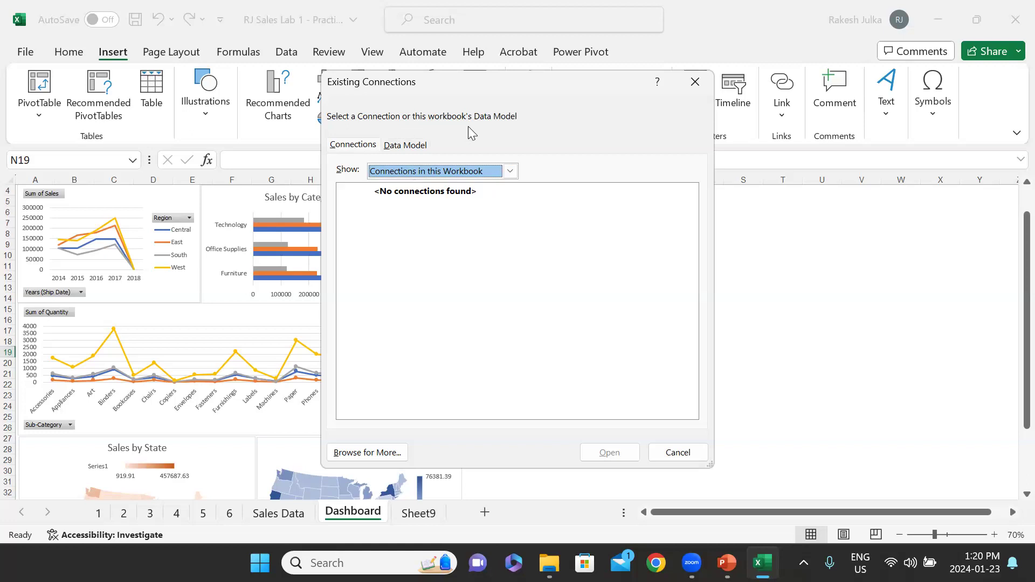
click(656, 454)
click(292, 511)
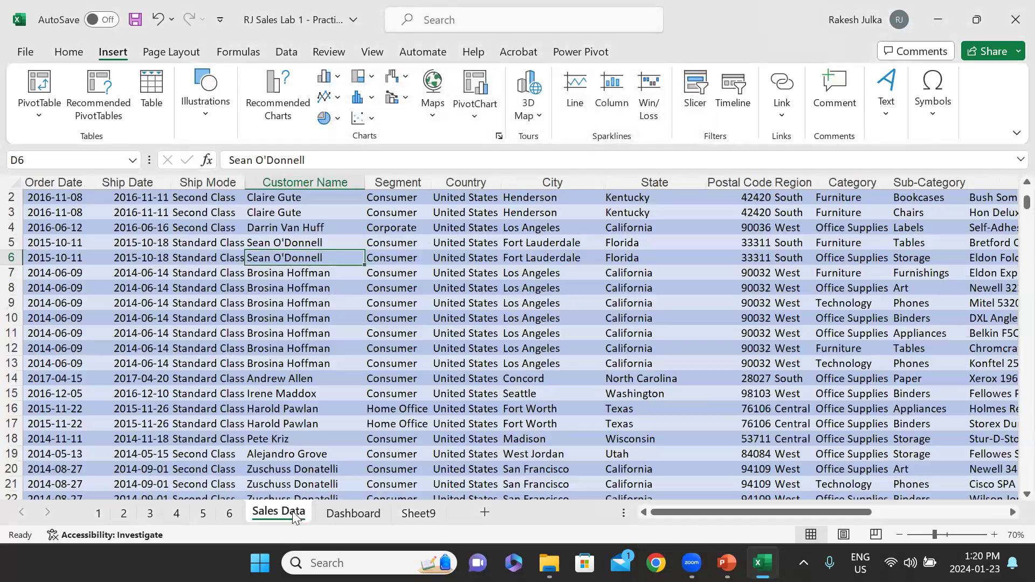
click(351, 512)
- Examine the slicer fields available for the Sum of Sales line chart without inserting a slicer
click(176, 203)
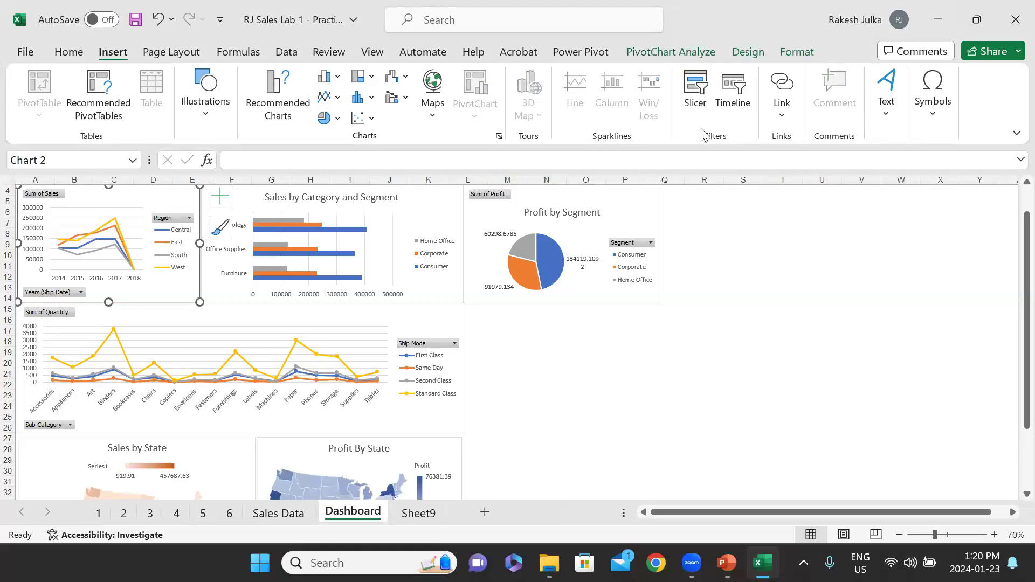
click(695, 89)
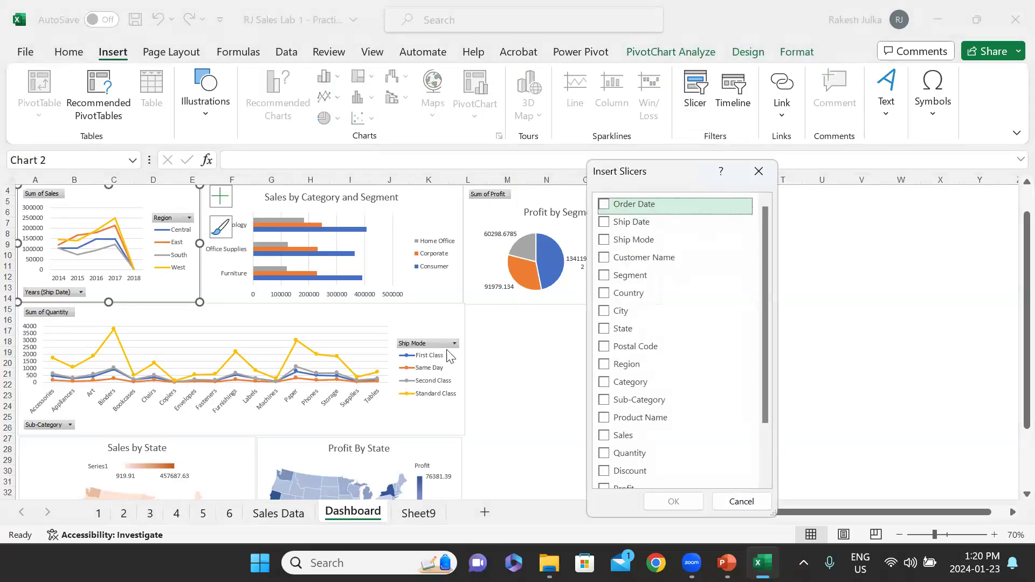
click(741, 501)
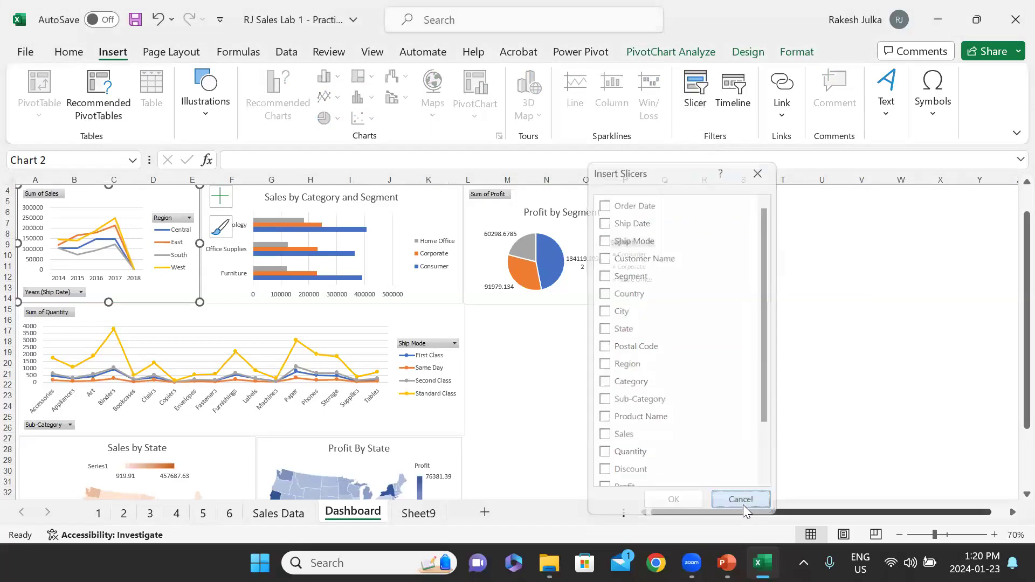
click(741, 366)
click(714, 223)
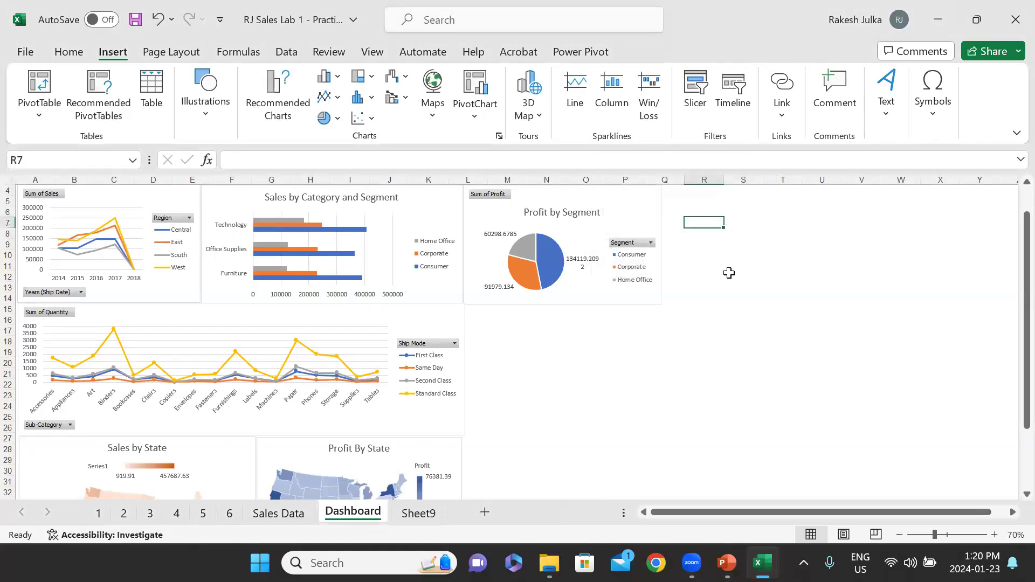
click(706, 108)
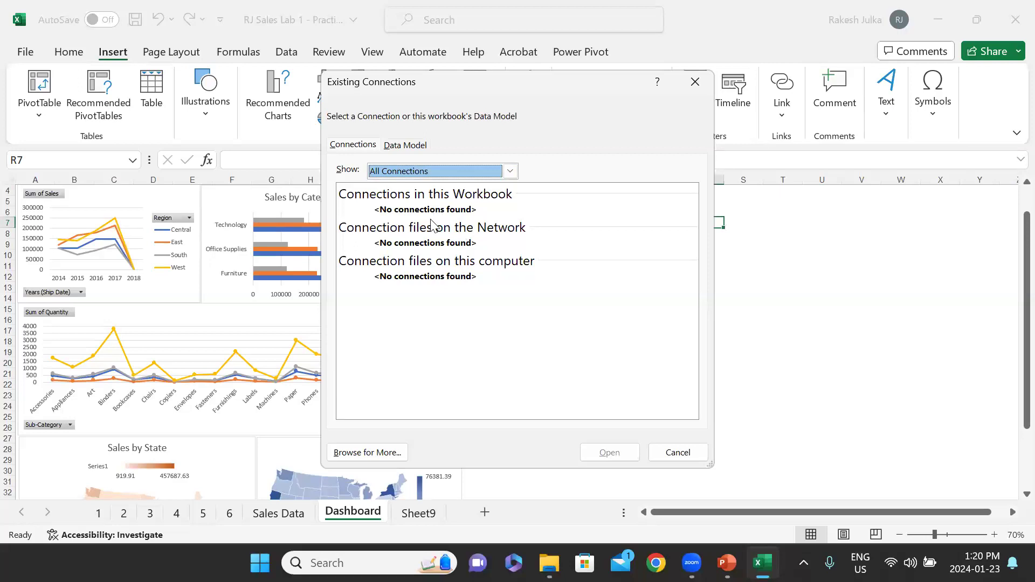
click(677, 453)
drag(708, 227, 708, 292)
drag(721, 238, 781, 329)
click(936, 297)
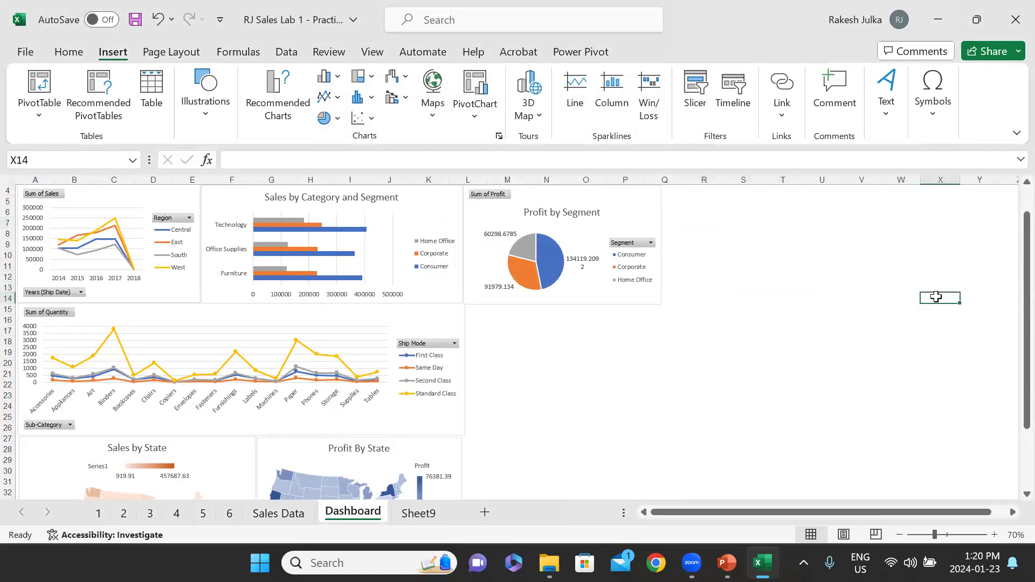
- Examine the timeline and slicer options for the Sum of Sales line chart, leaving both dialogs without inserting anything
click(178, 208)
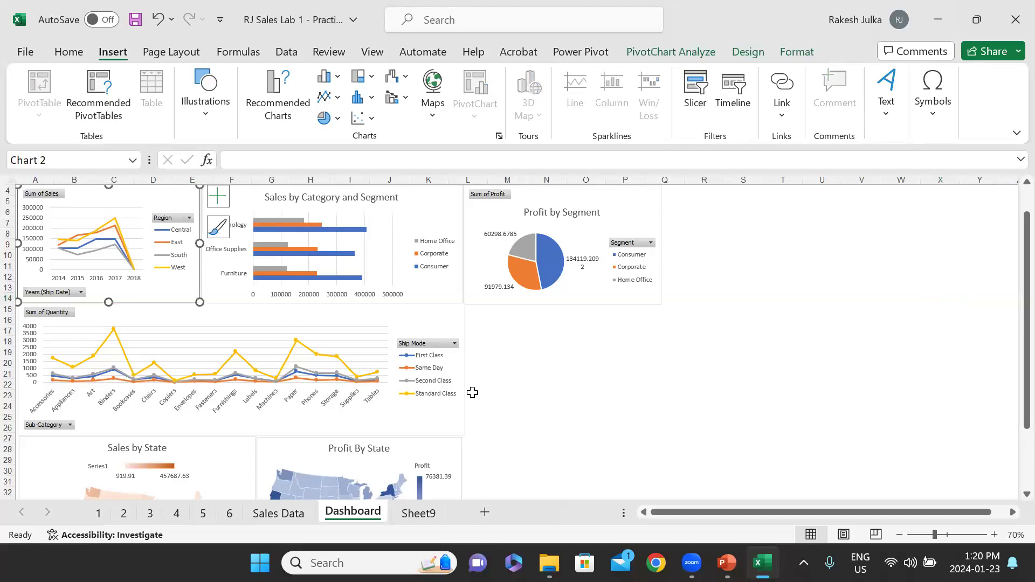
click(731, 100)
click(739, 440)
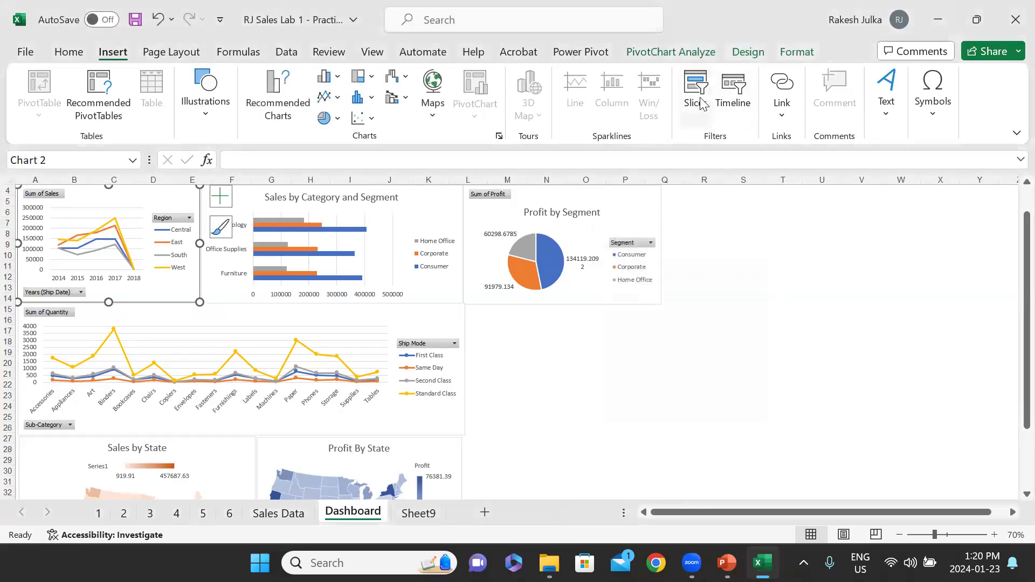
click(695, 97)
click(761, 504)
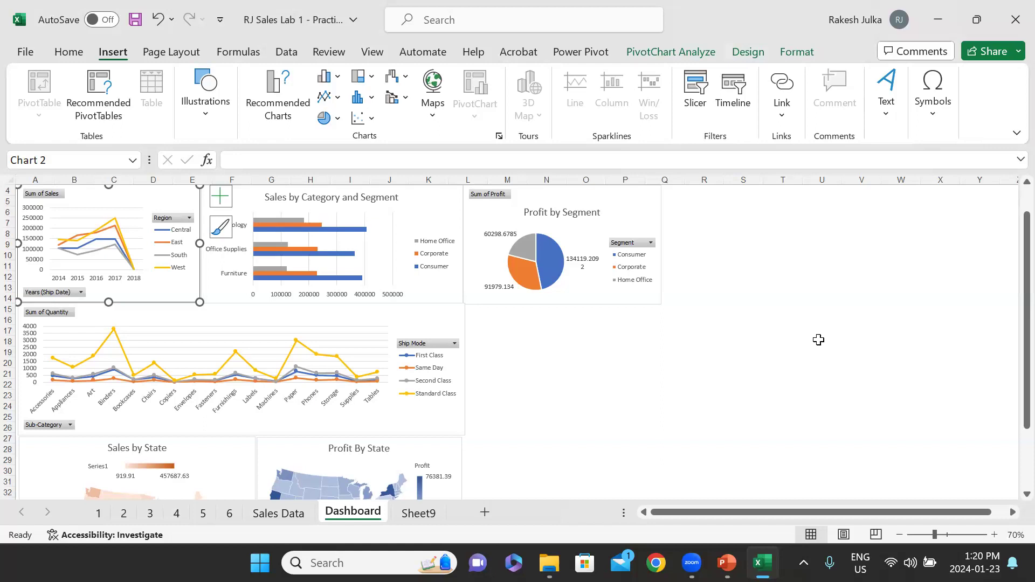
click(660, 348)
click(731, 102)
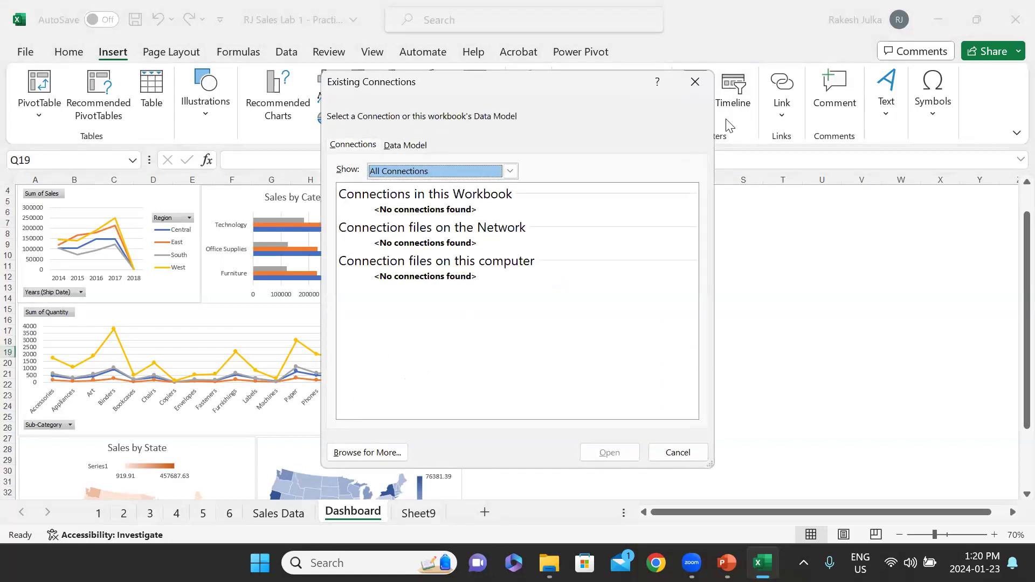
click(678, 453)
click(695, 91)
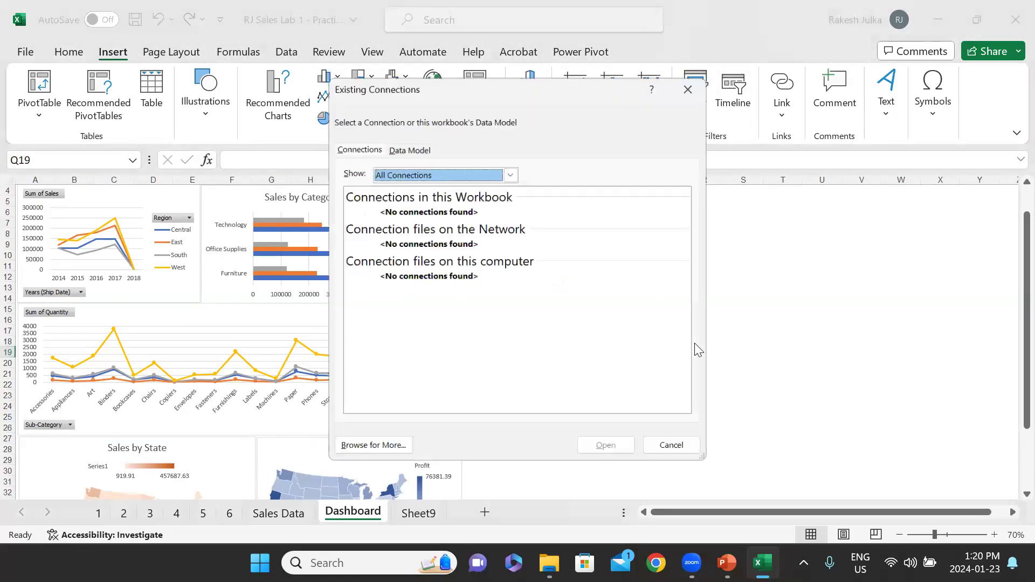
click(673, 446)
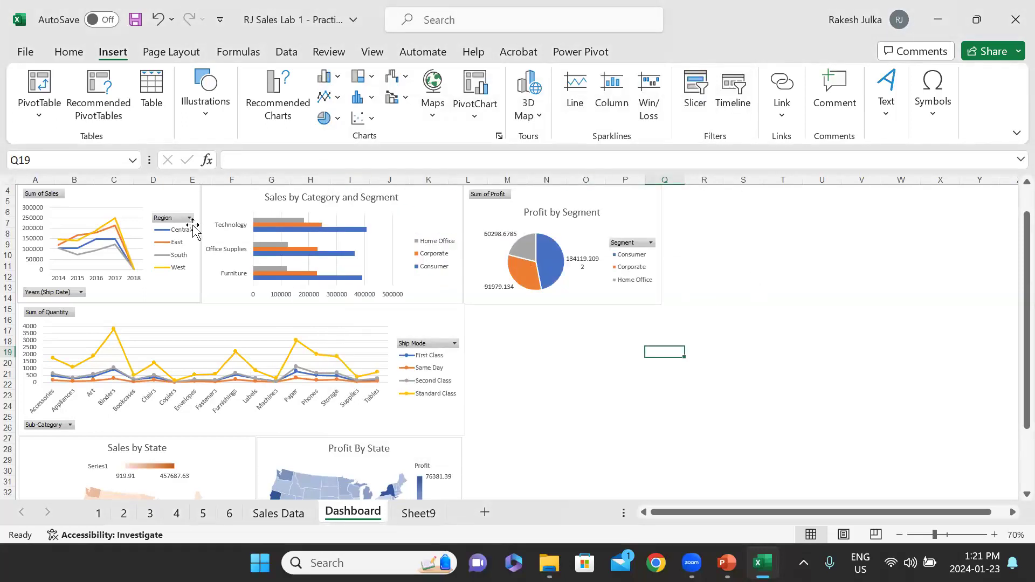
- Insert an Order Date timeline for the Sum of Sales line chart, placed below the Profit by Segment pie at about 9.98 by 4.35 cm
click(181, 205)
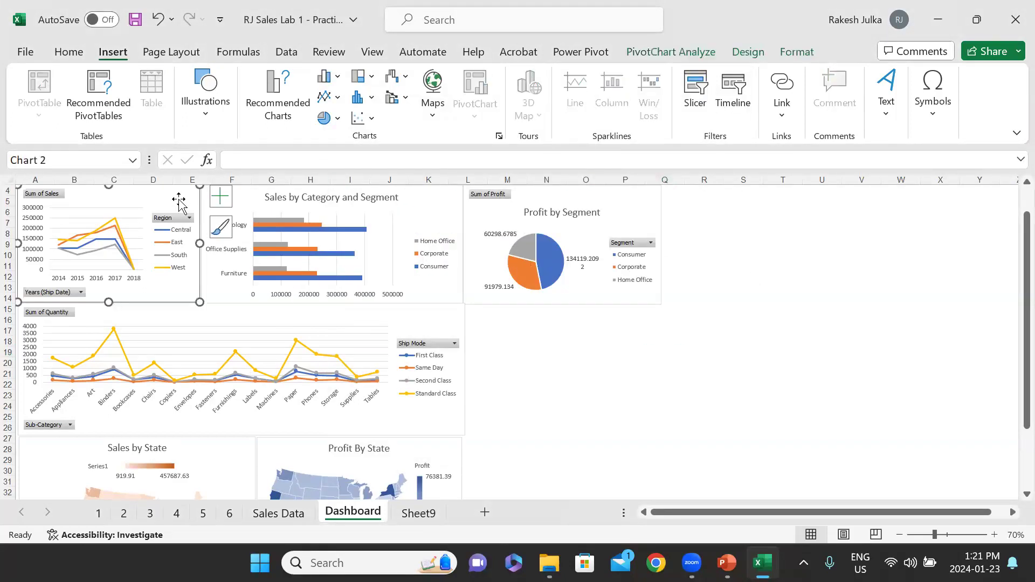
click(733, 94)
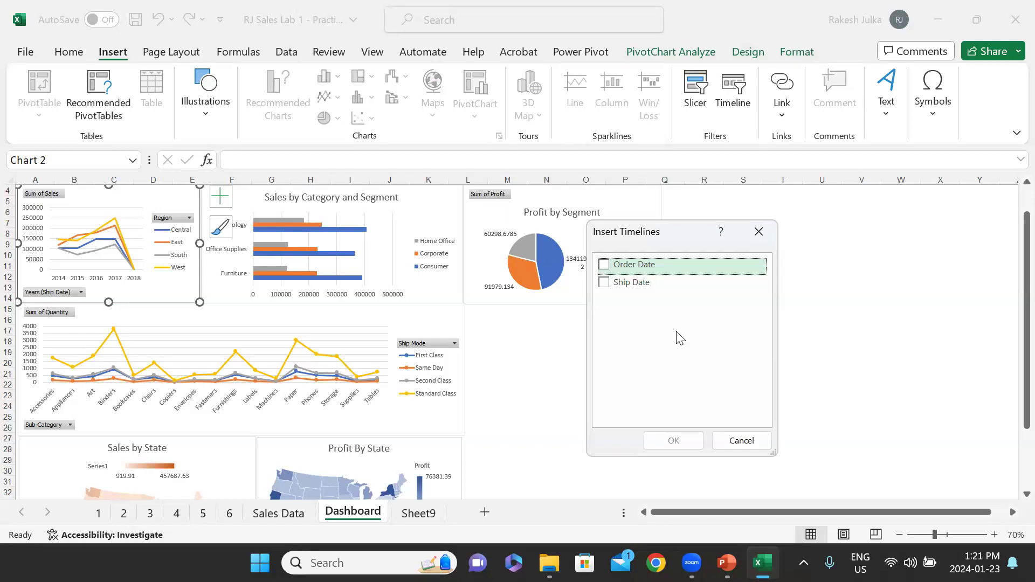
click(605, 265)
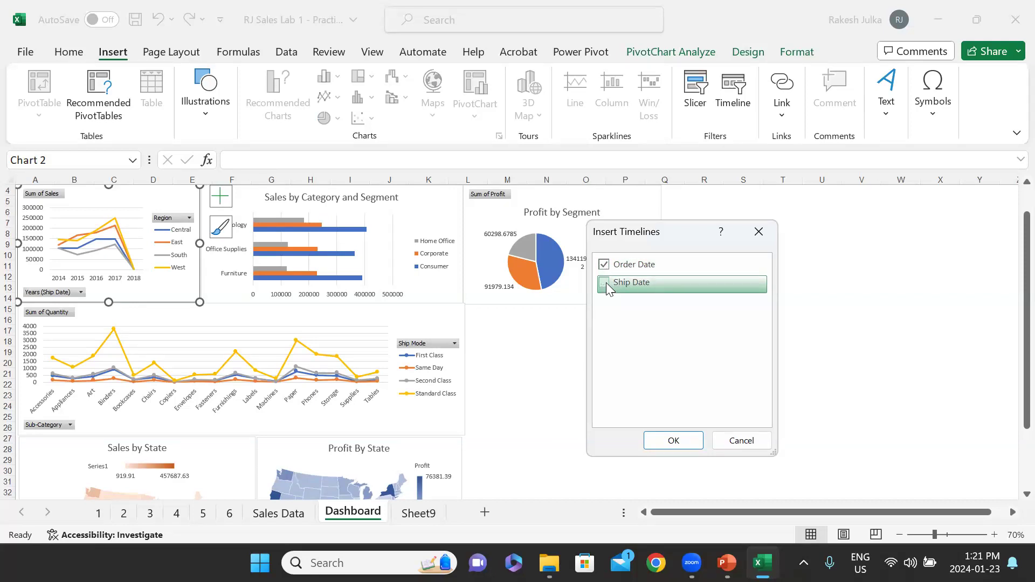
click(672, 441)
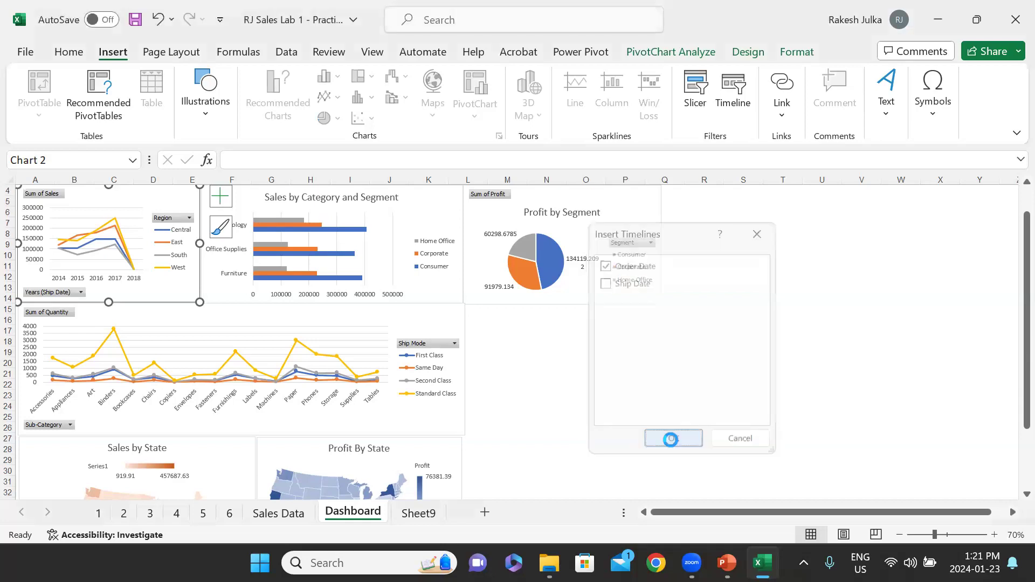
drag(532, 316, 572, 316)
drag(670, 389, 684, 401)
- Set the Order Date timeline's time level to years and select the 2014 - 2017 range
click(670, 330)
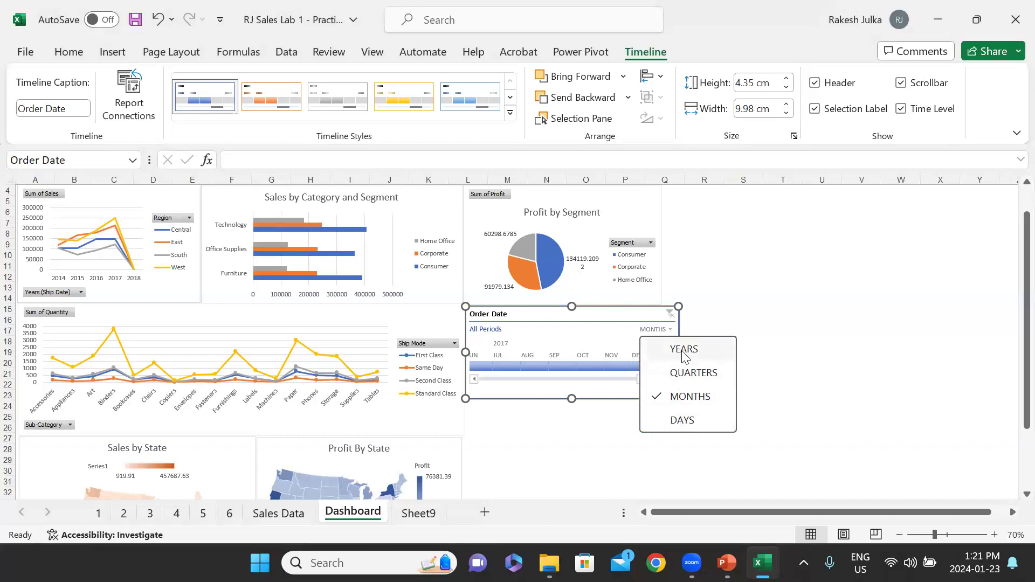
click(684, 350)
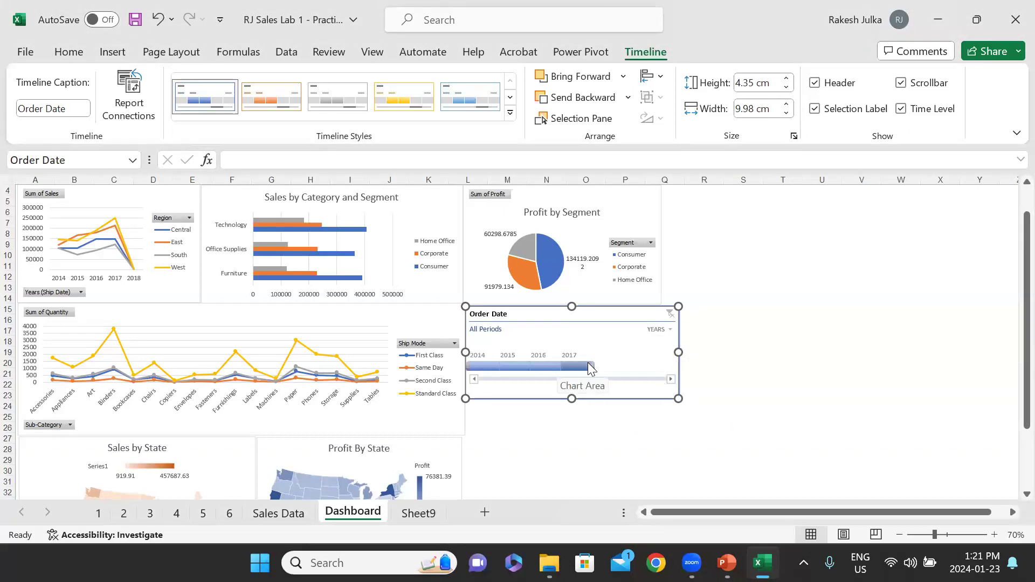
drag(670, 368, 669, 368)
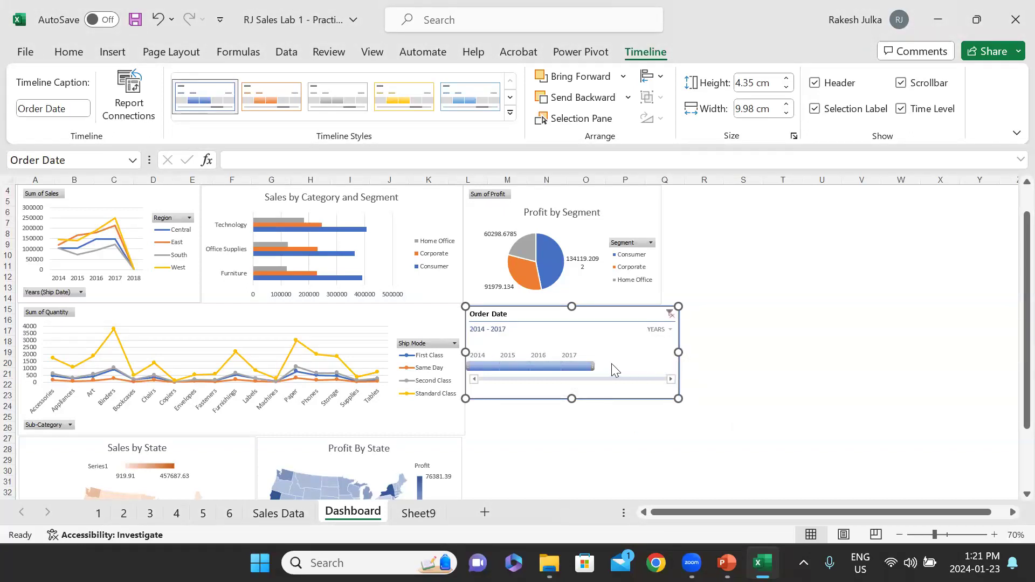
- Try filtering the Order Date timeline by 2016, 2014, 2014 - 2015 and 2014 - 2016, and return it to 2014 - 2017
drag(593, 366, 646, 367)
click(587, 366)
click(544, 367)
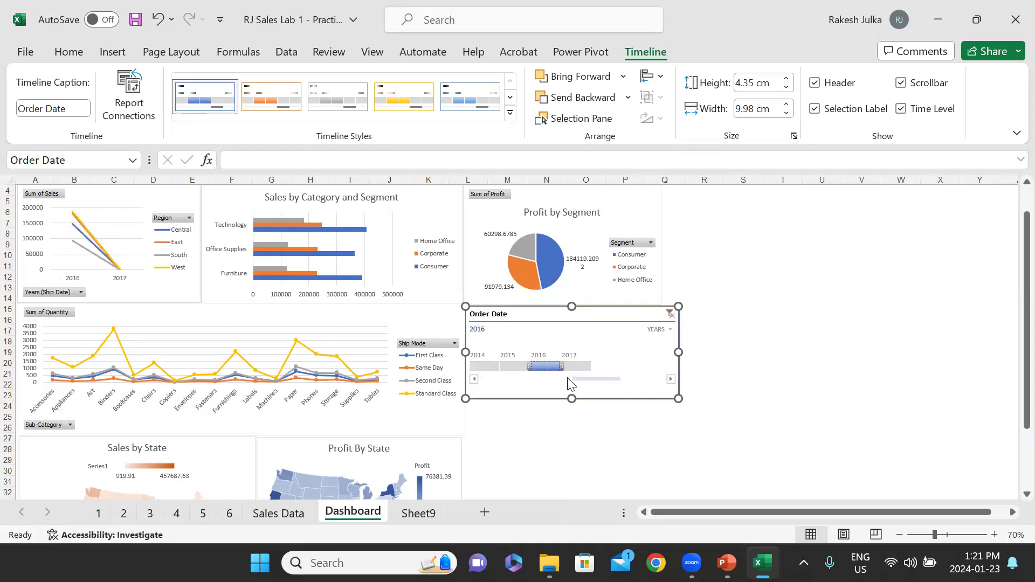
click(483, 366)
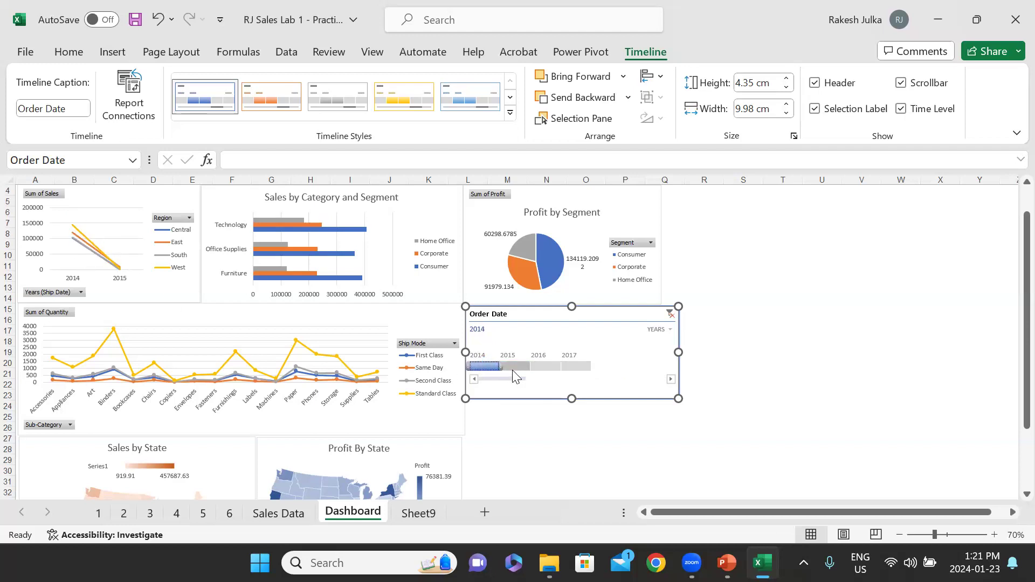
drag(482, 366, 516, 368)
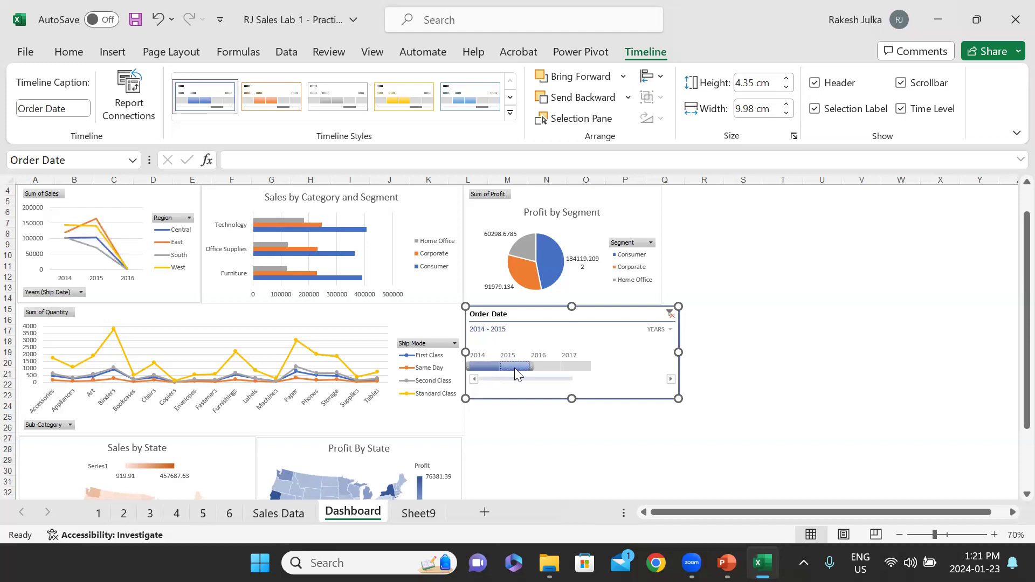
shift+click(550, 368)
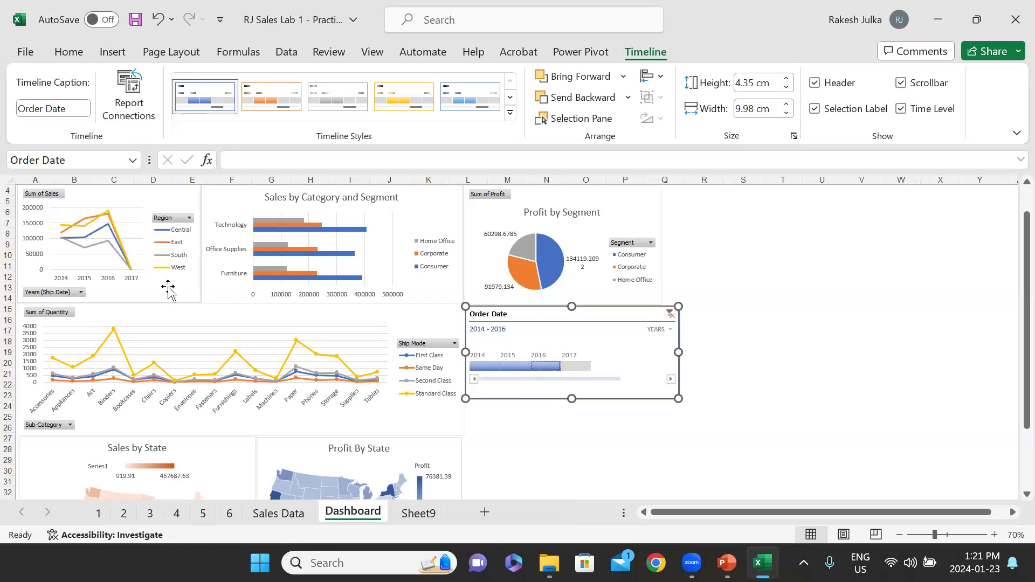
drag(581, 372, 589, 368)
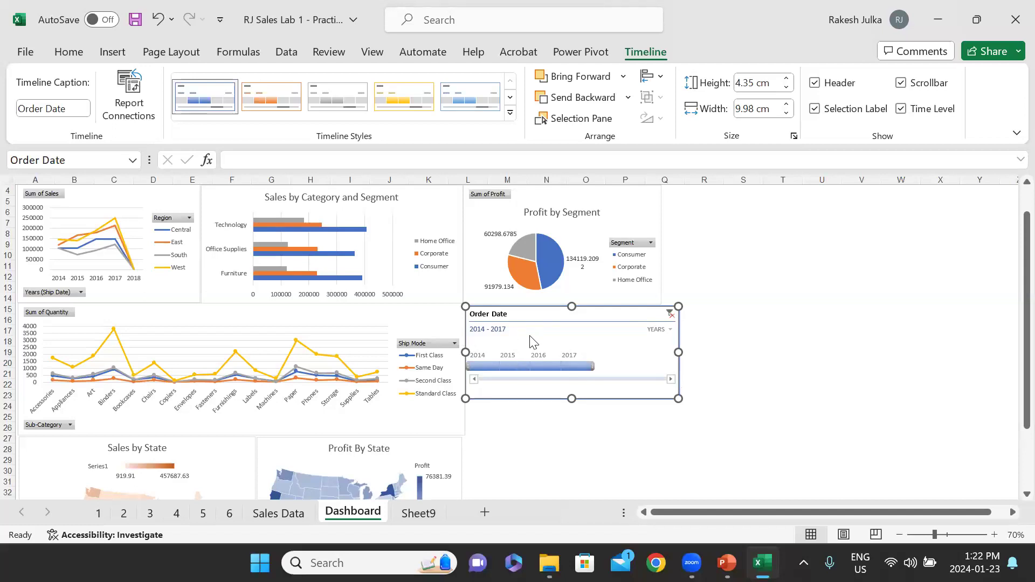
click(696, 264)
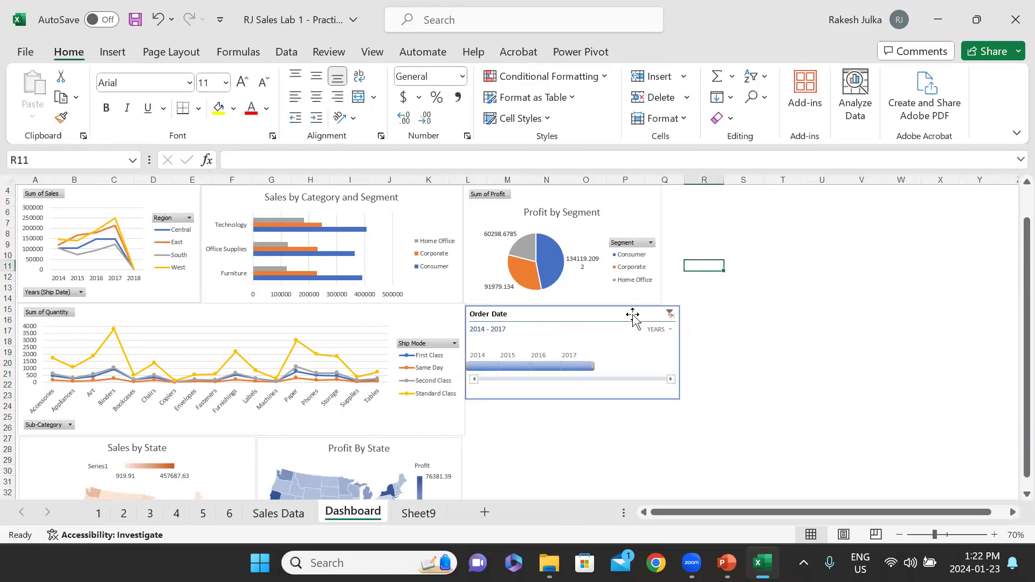
click(627, 345)
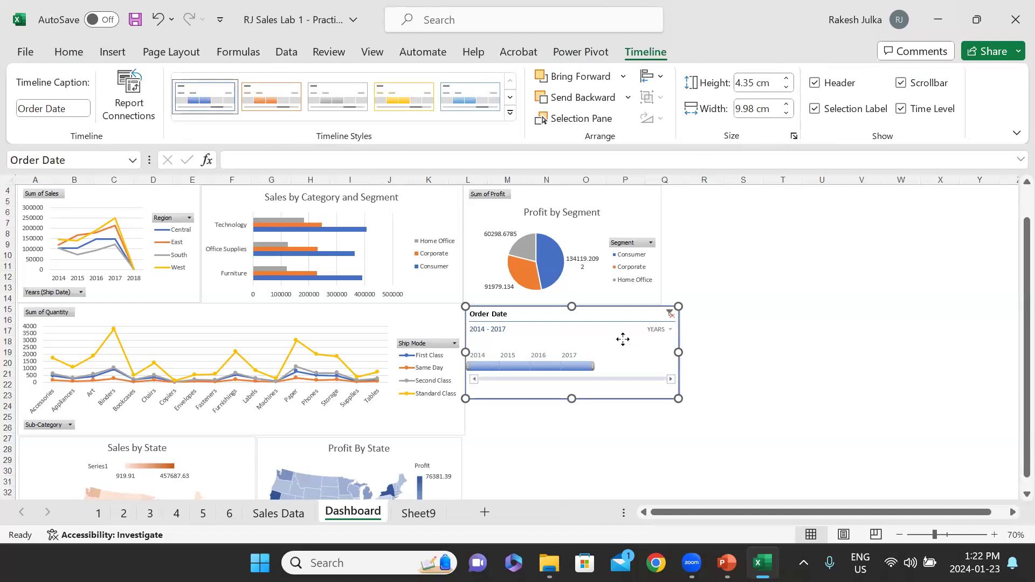
right_click(624, 342)
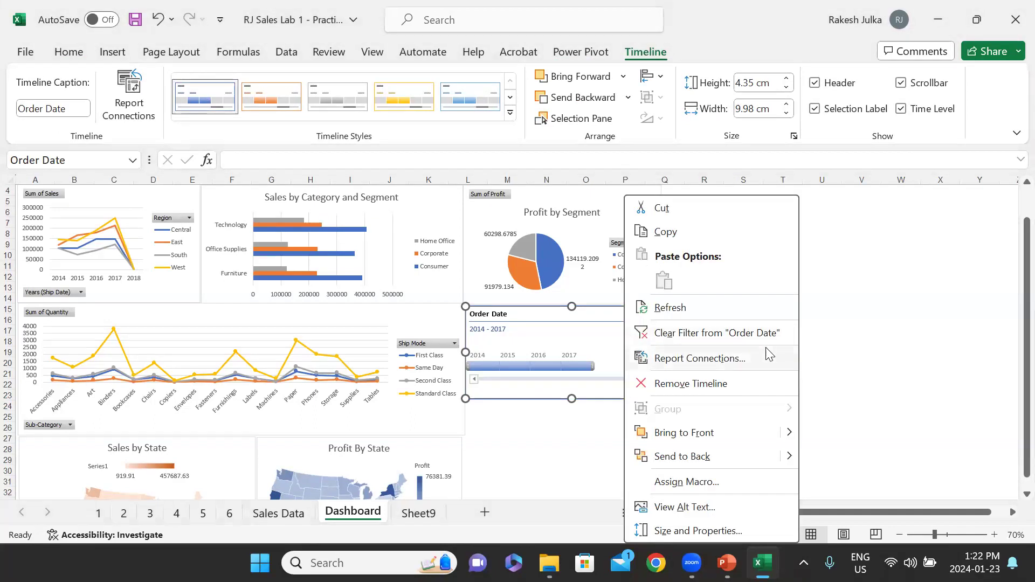
click(875, 315)
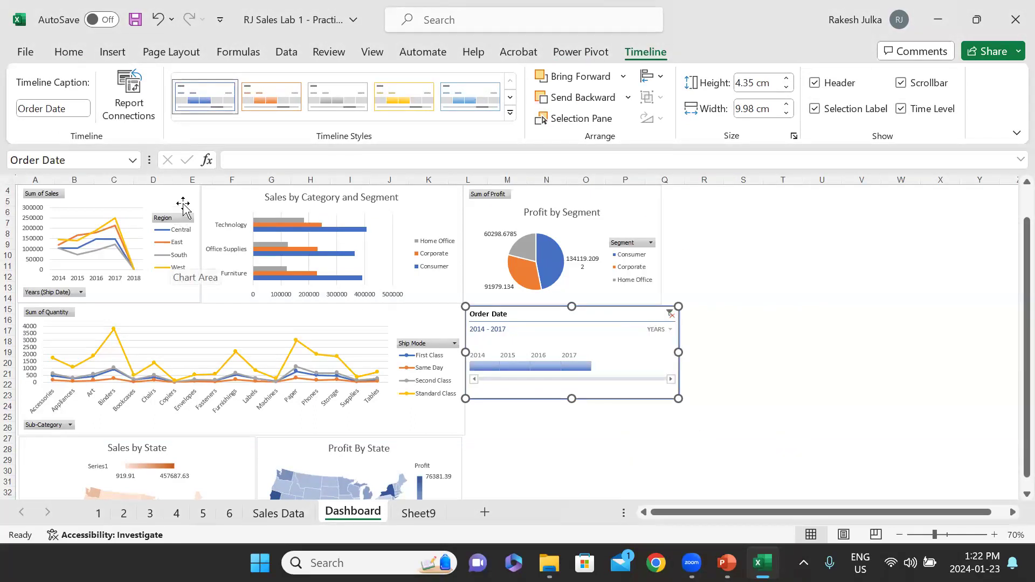
- Try a Country slicer for the Sum of Sales line chart beside the dashboard, and delete it
click(182, 203)
scroll(146, 268, up, 1)
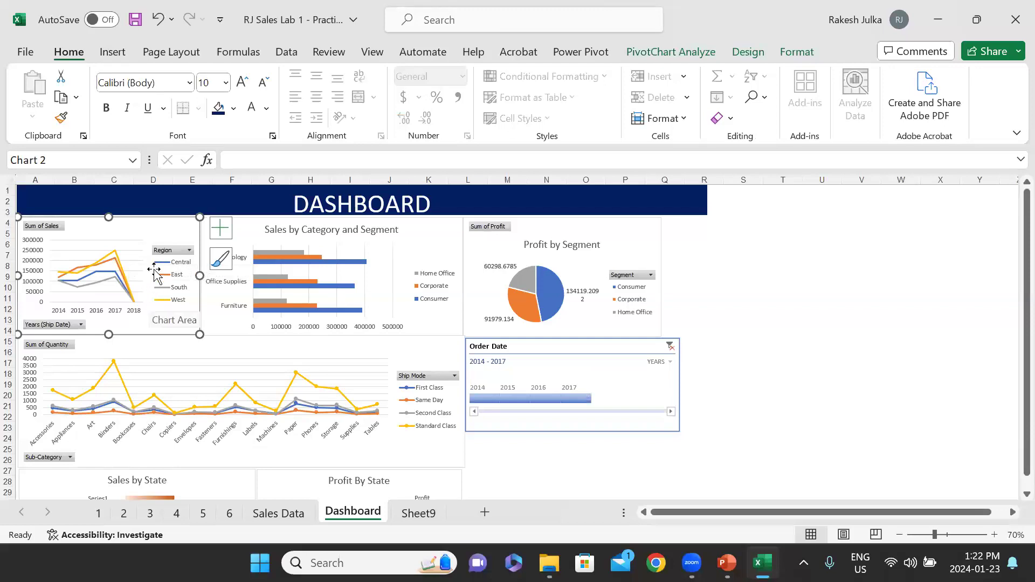
click(113, 52)
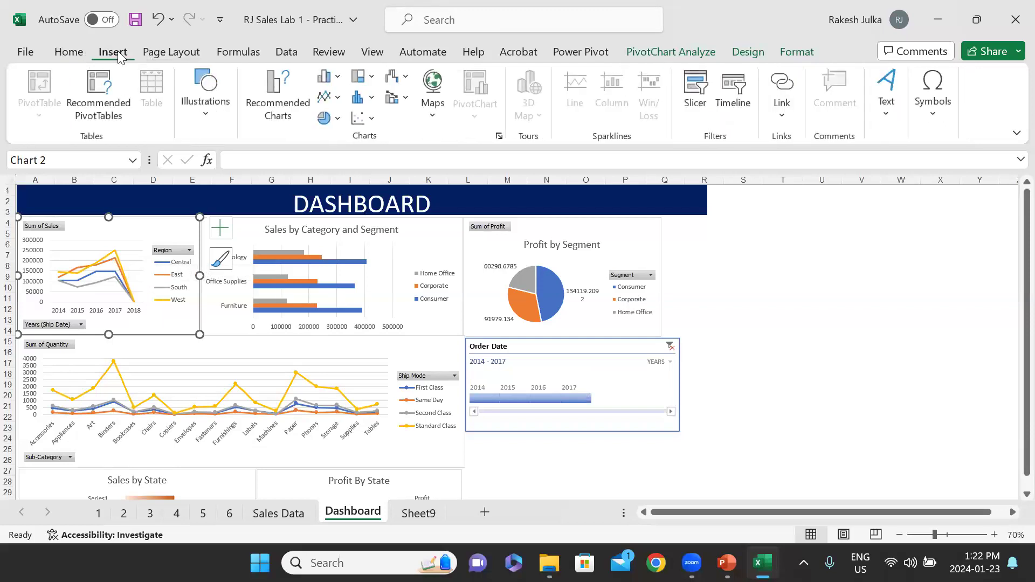
click(63, 54)
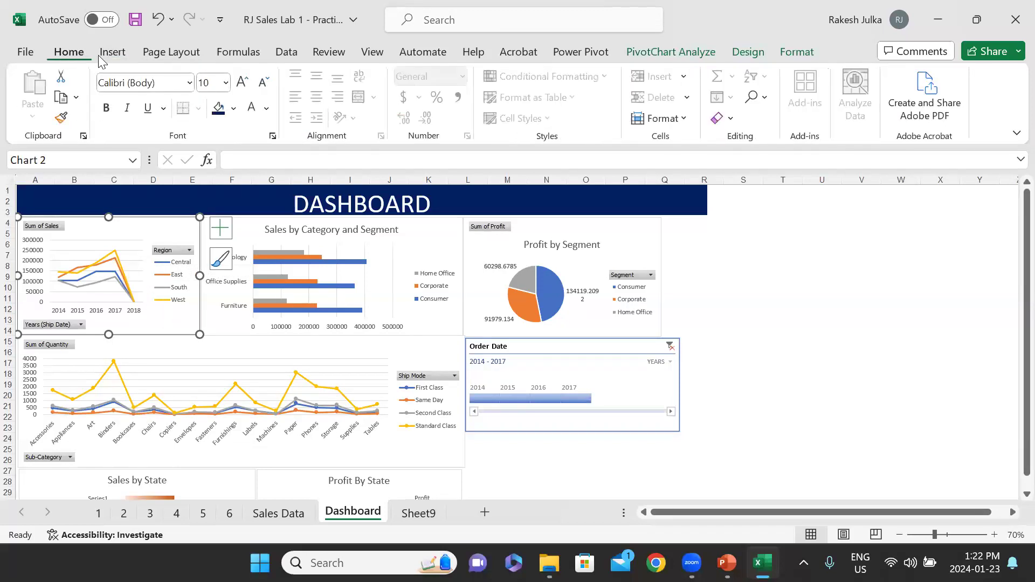
click(113, 53)
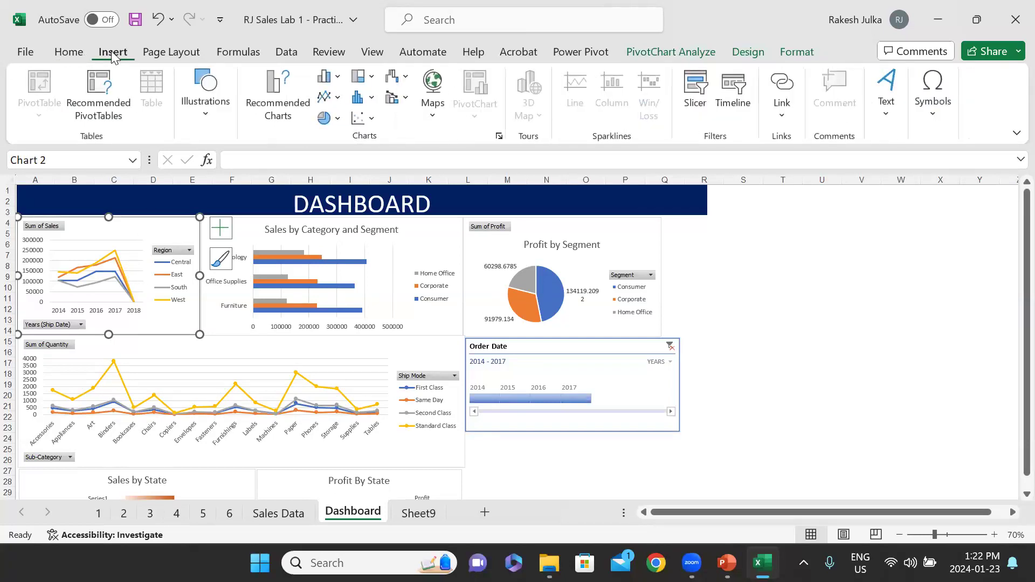
click(694, 89)
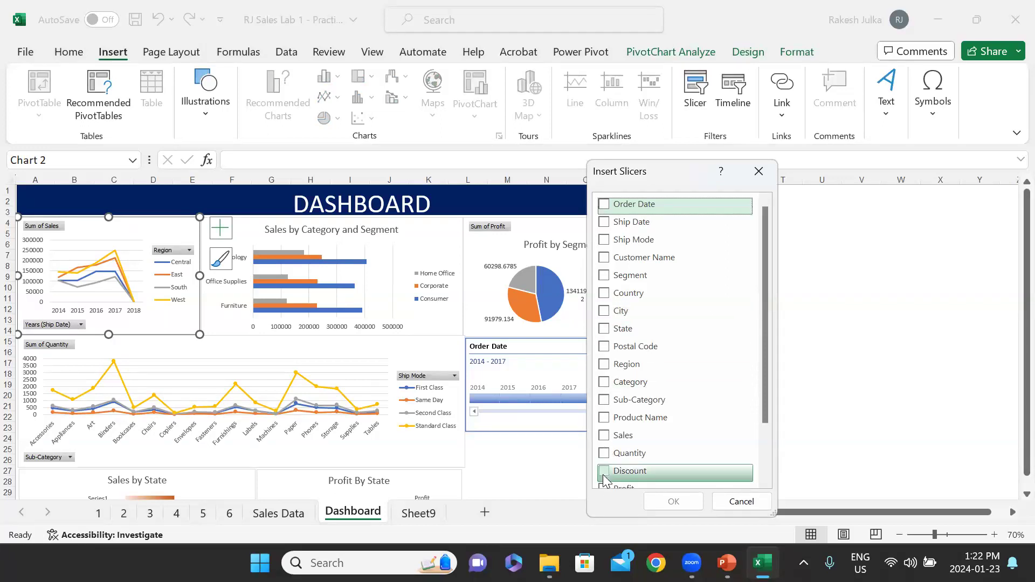
click(604, 296)
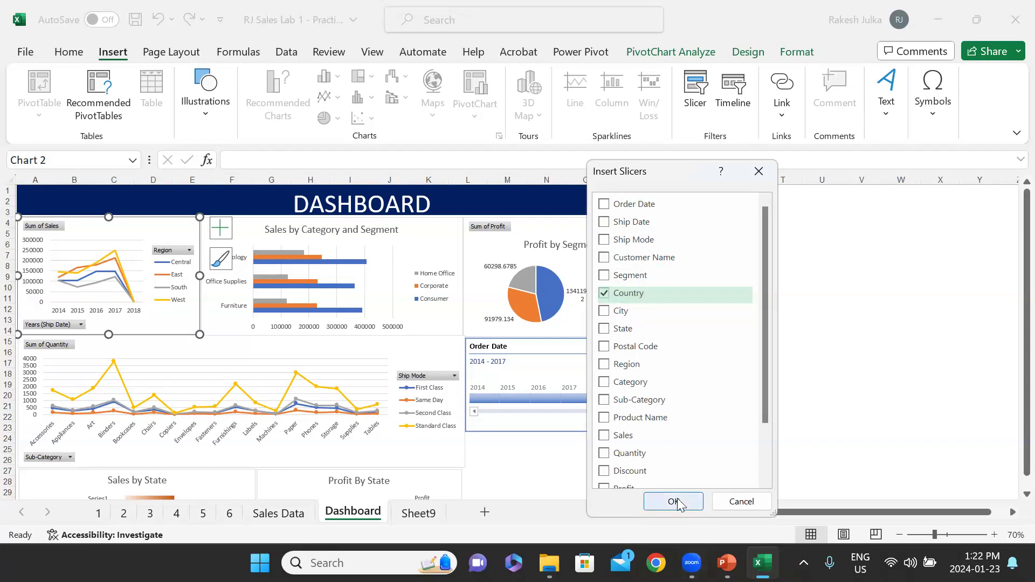
click(673, 502)
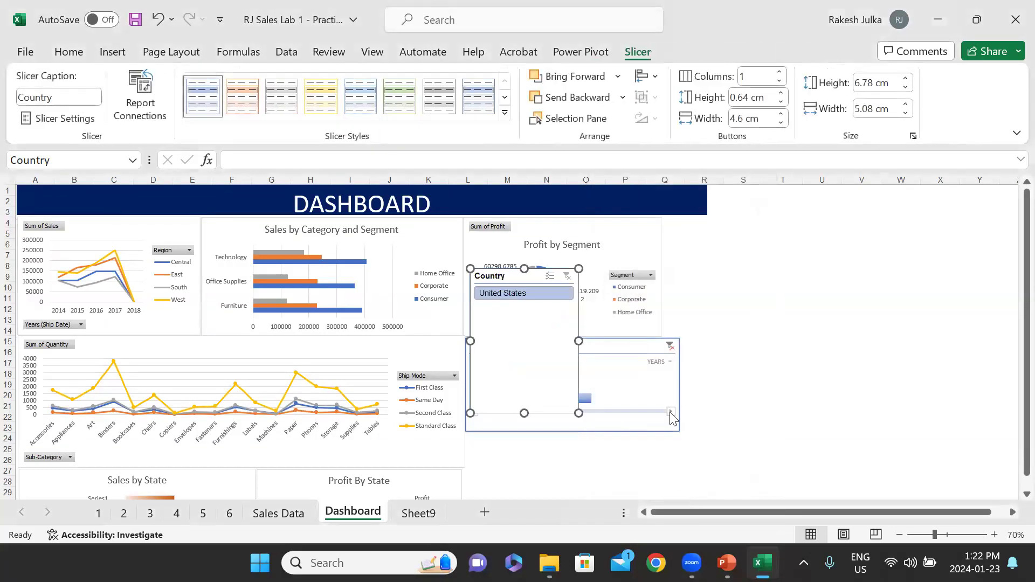
drag(572, 334, 802, 279)
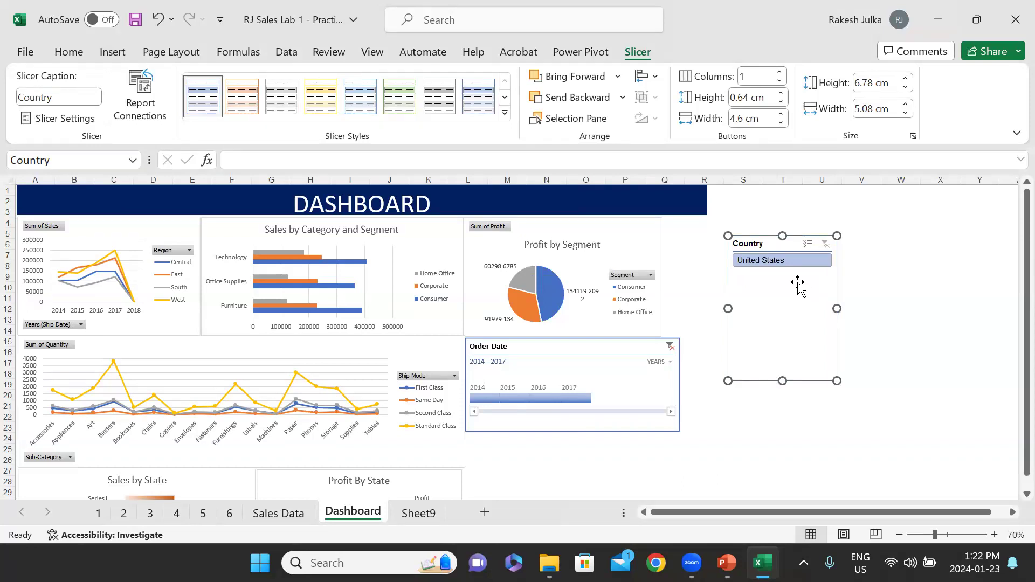
key(Delete)
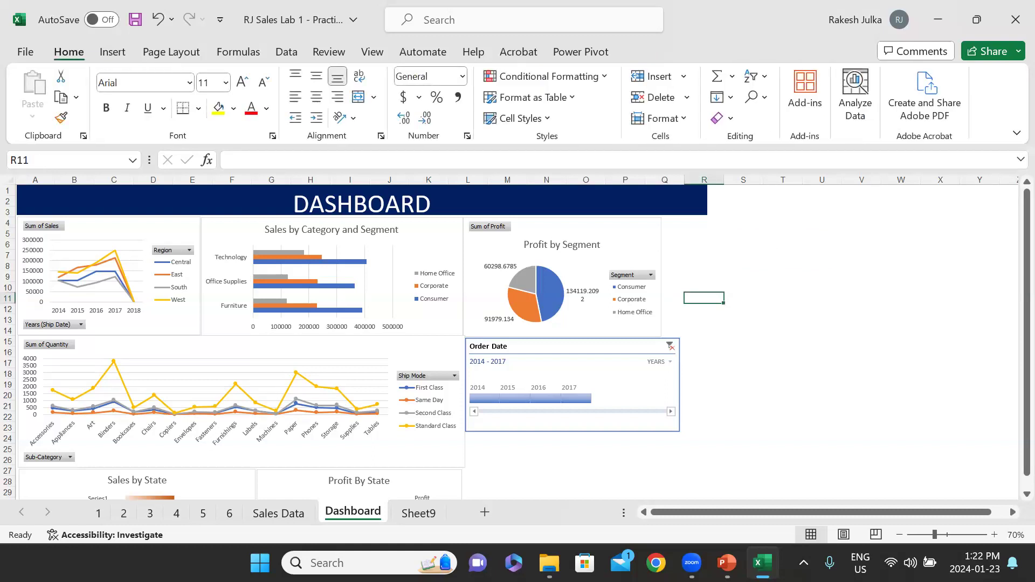
- Check the slide's connection instructions and look for a report connections option on the Sum of Sales, Sales by Category and Segment, and Profit by Segment charts
key(alt+Tab)
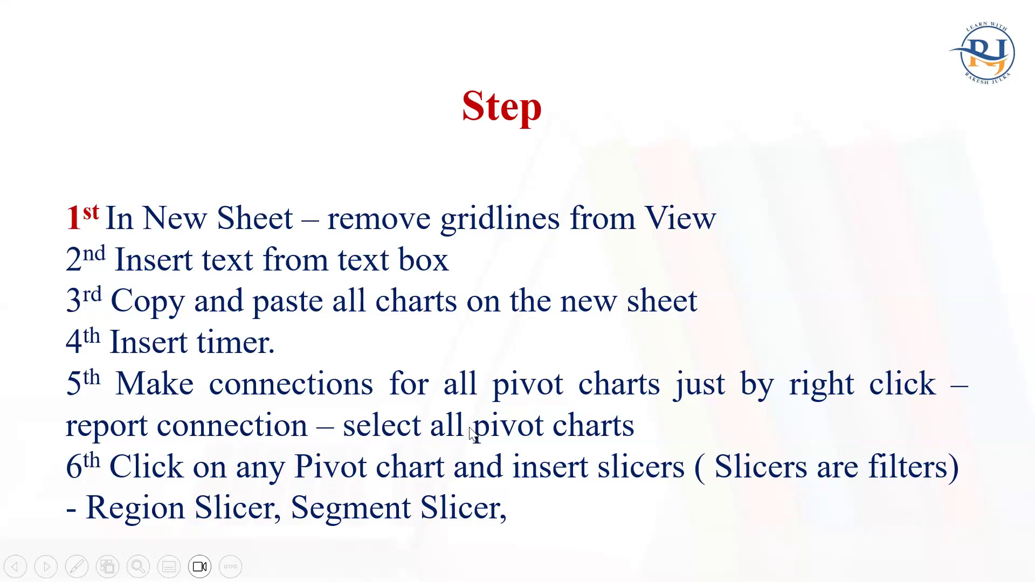
key(alt+Tab)
click(155, 232)
right_click(154, 235)
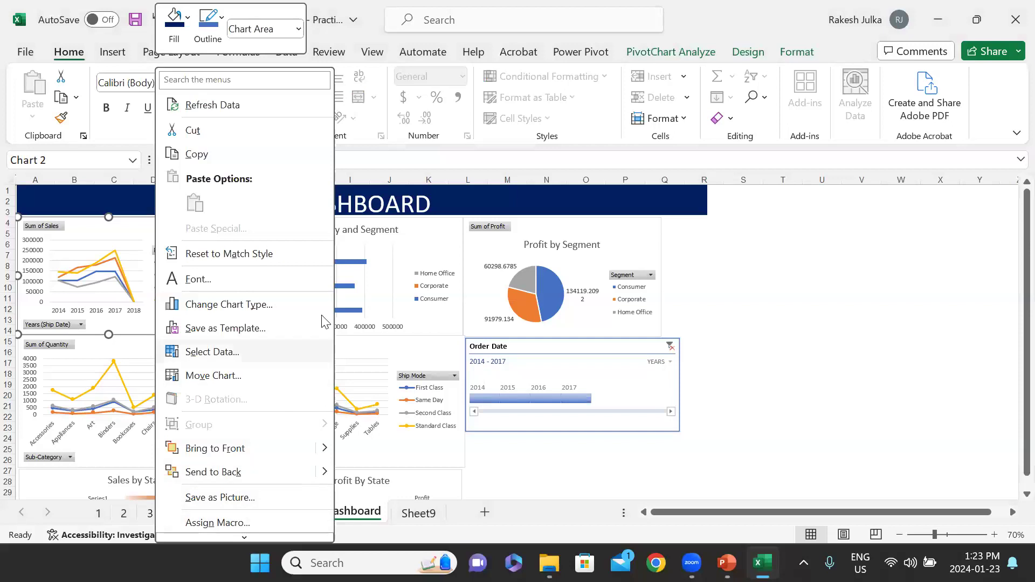
click(420, 248)
click(420, 246)
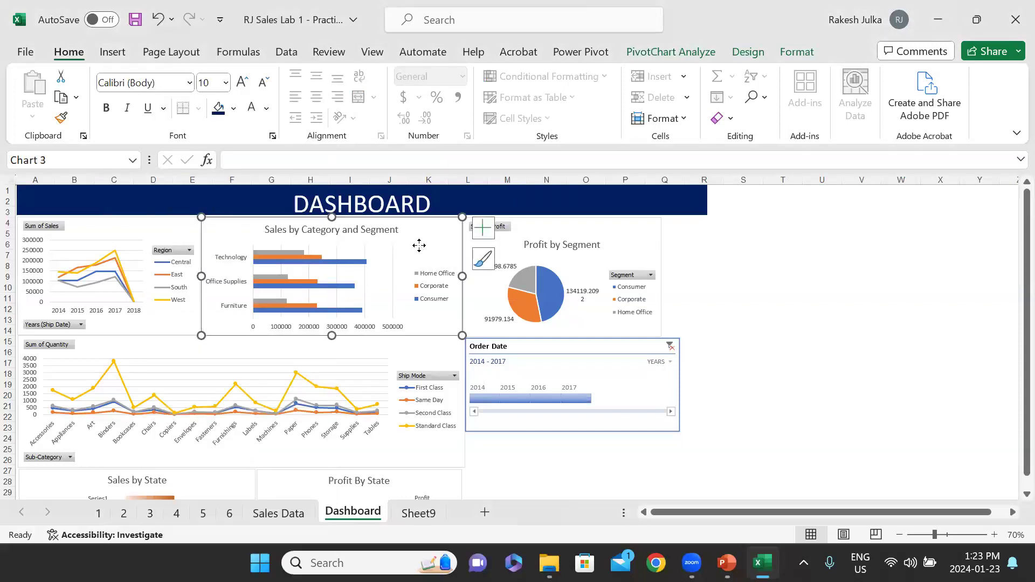
right_click(422, 251)
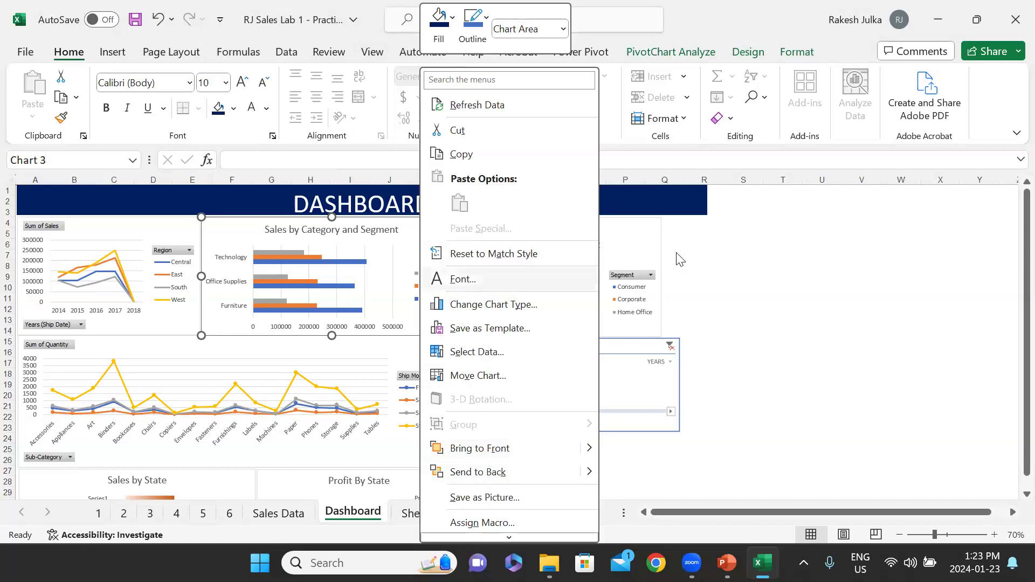
click(624, 241)
click(626, 243)
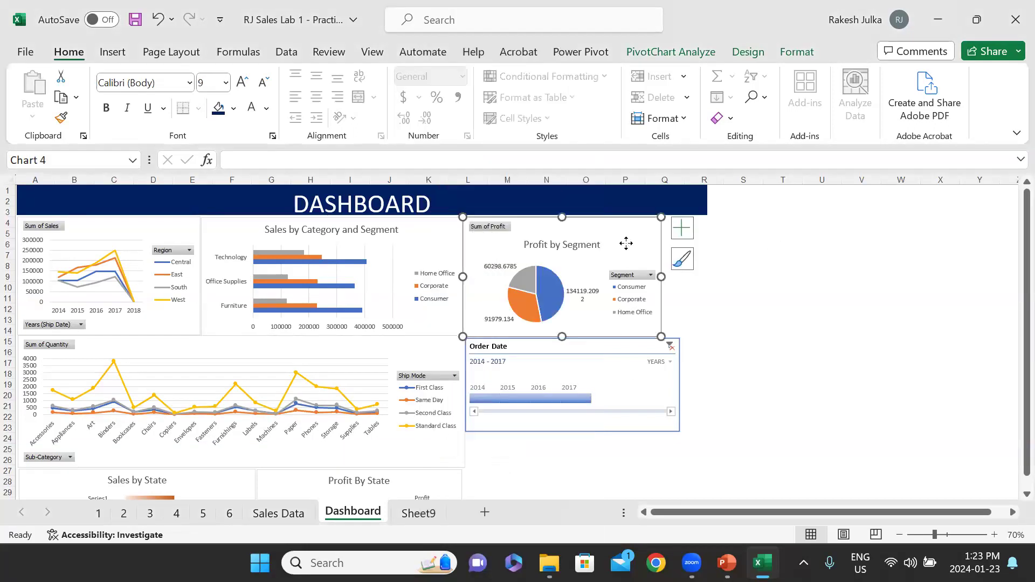
right_click(625, 243)
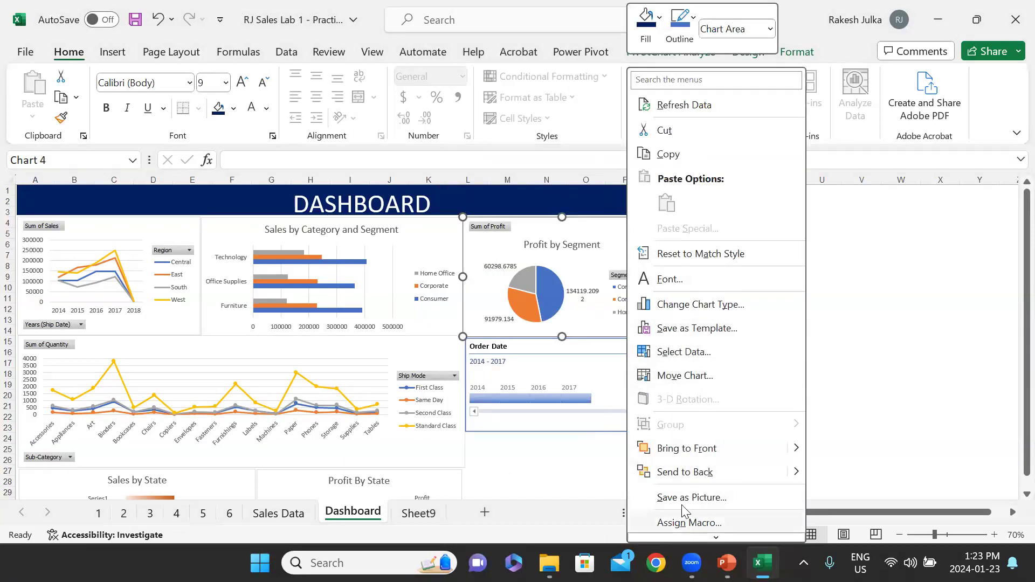
click(845, 278)
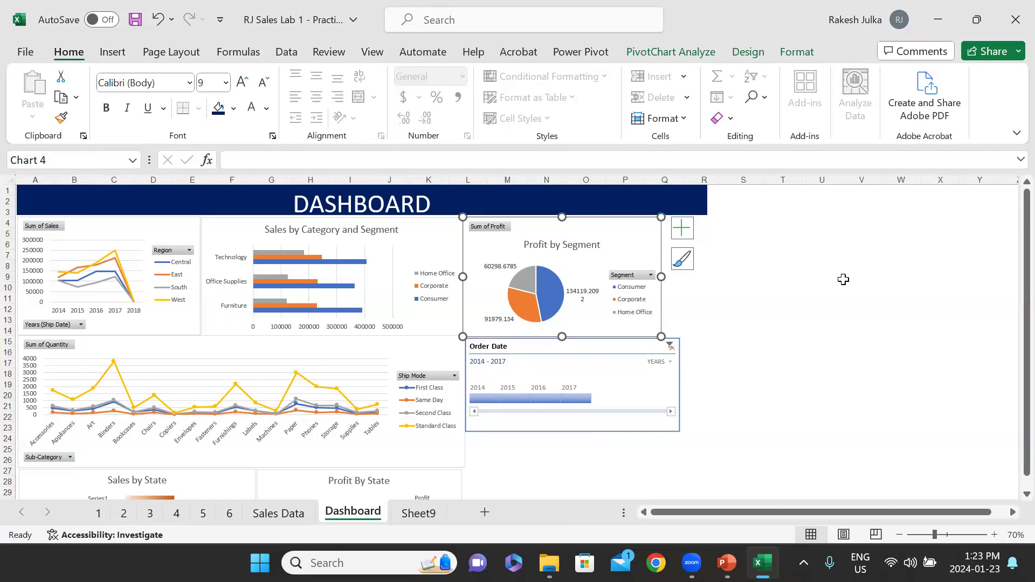
- Check the slide's connection instructions and look for the report connections option on the Order Date timeline
key(alt+Tab)
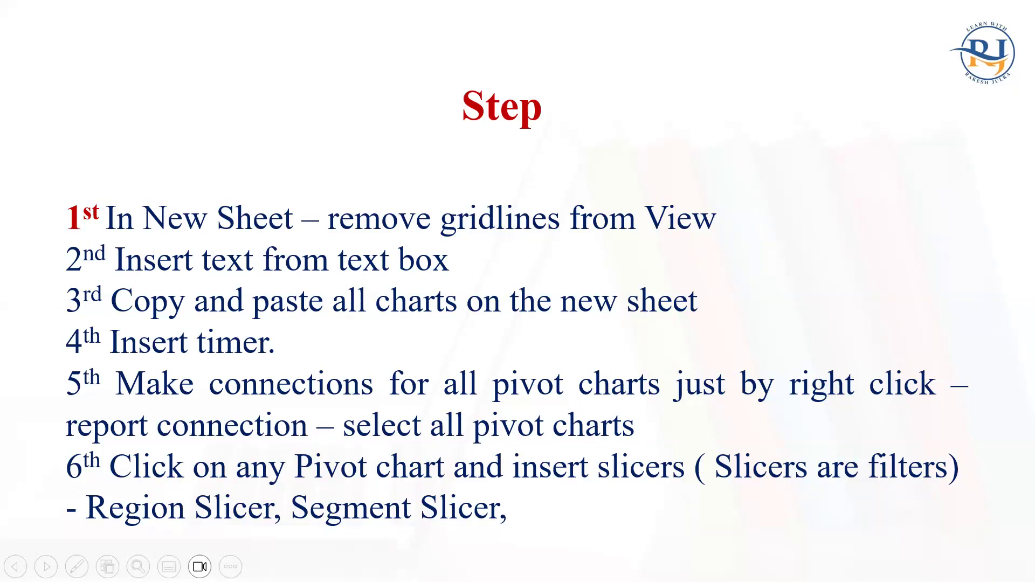
key(alt+Tab)
click(608, 362)
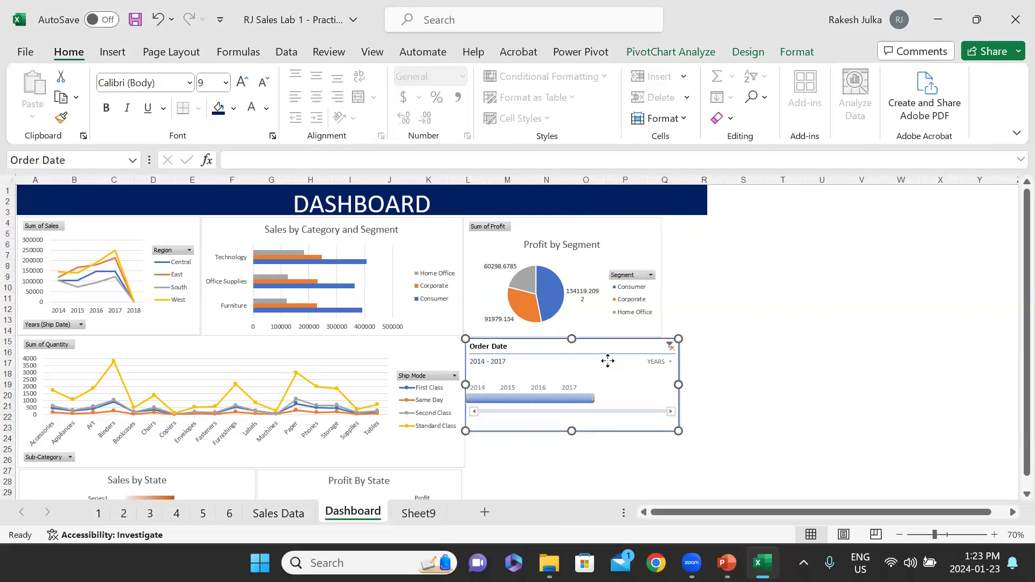
right_click(608, 366)
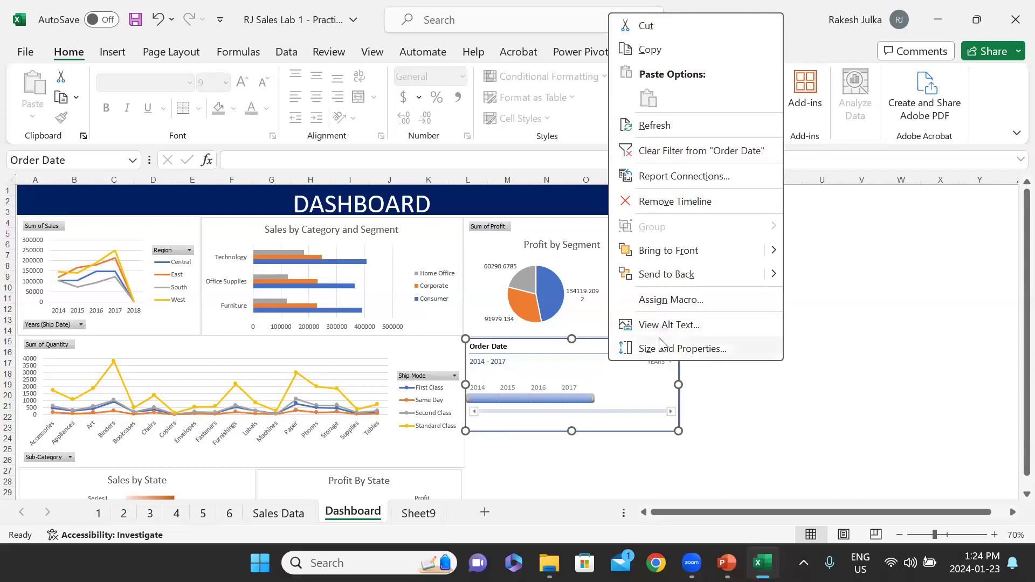
key(Escape)
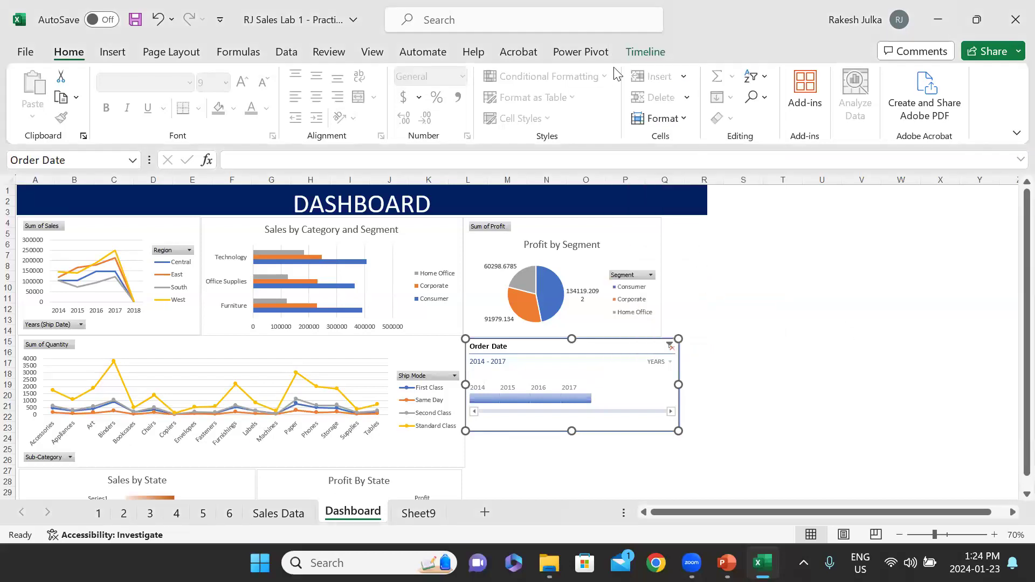
click(790, 264)
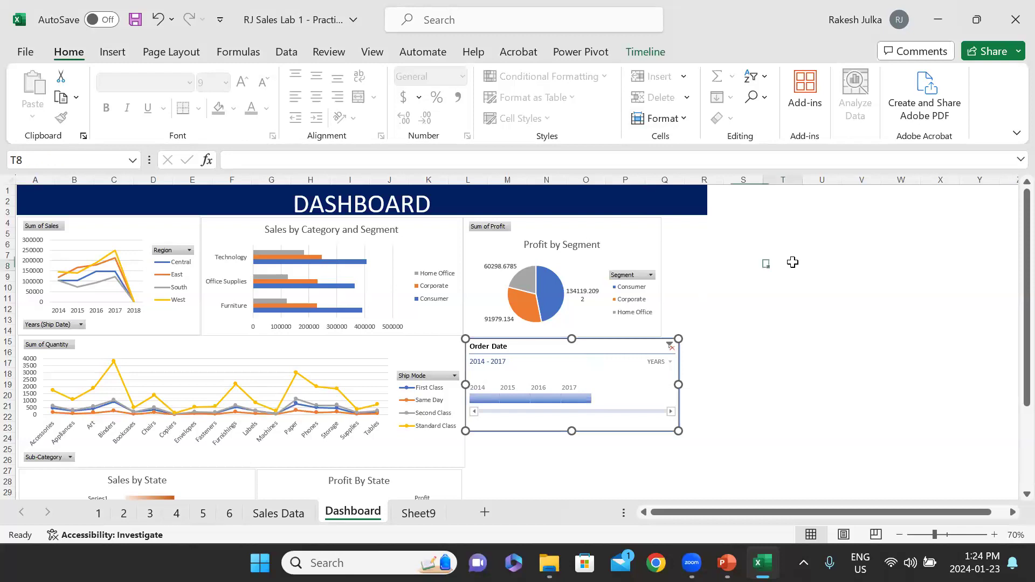
- Insert a Category slicer for the Sum of Sales line chart and place it beside the dashboard charts
click(175, 221)
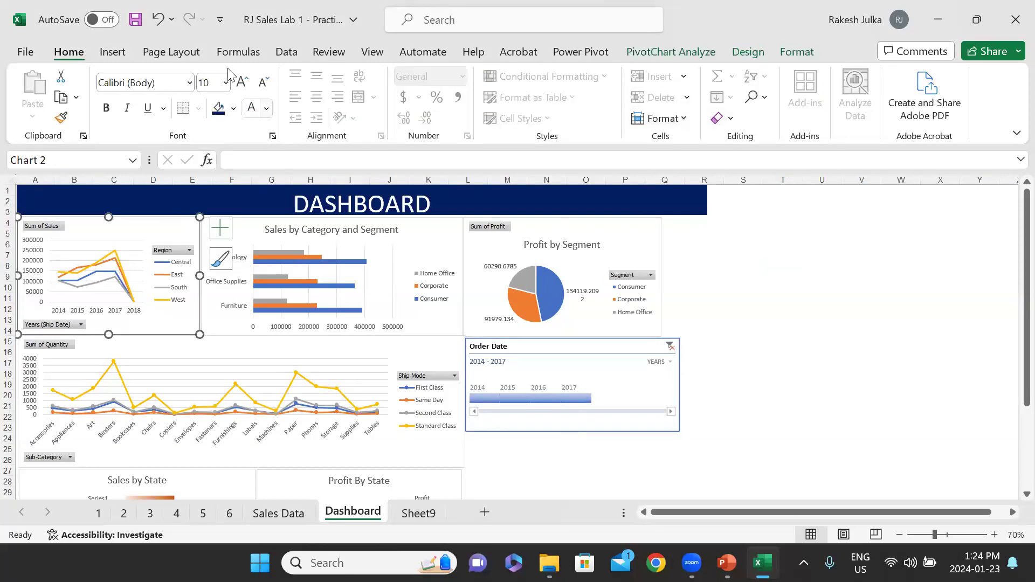
click(113, 52)
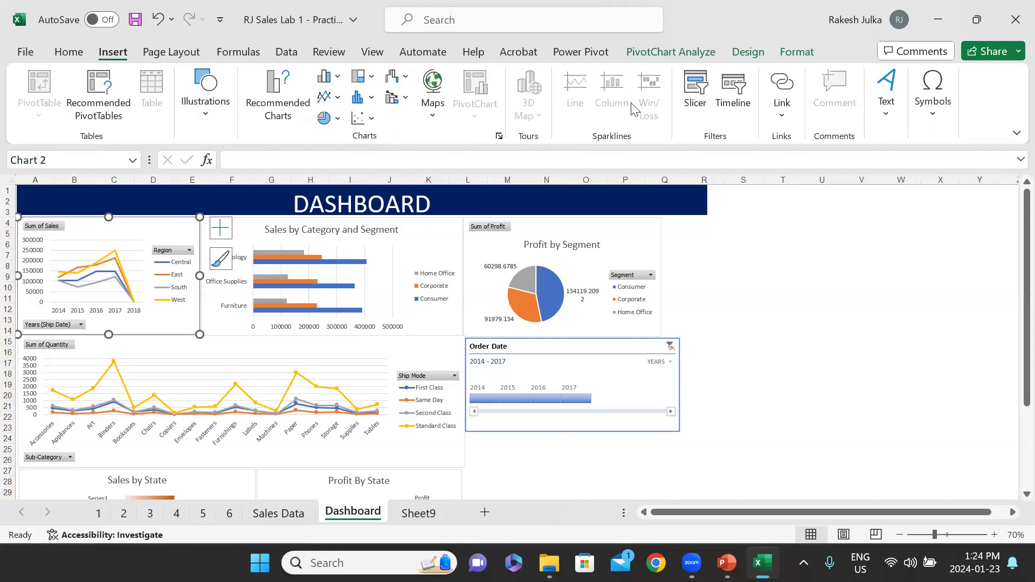
click(695, 92)
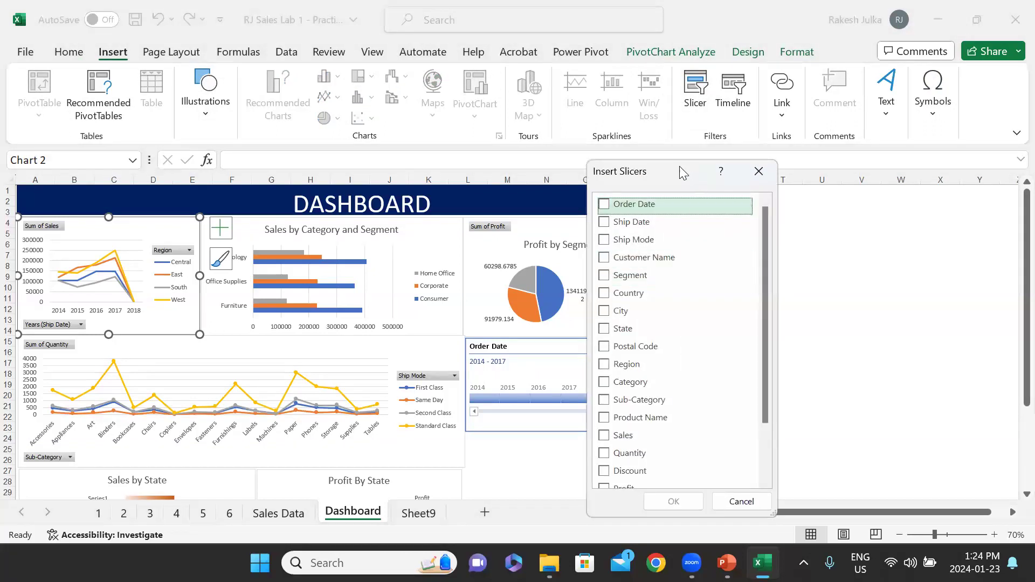
drag(677, 168, 824, 190)
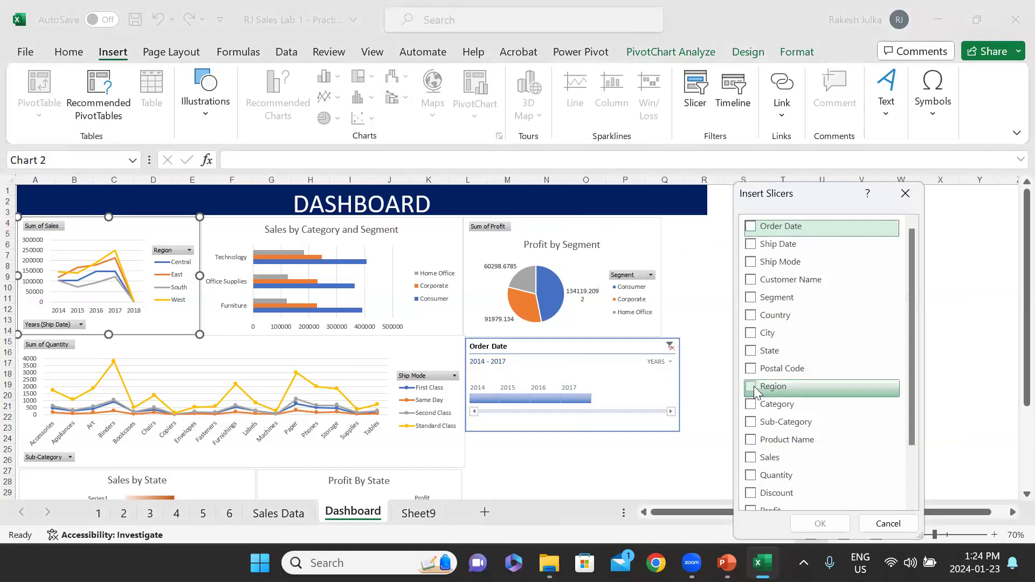
click(751, 404)
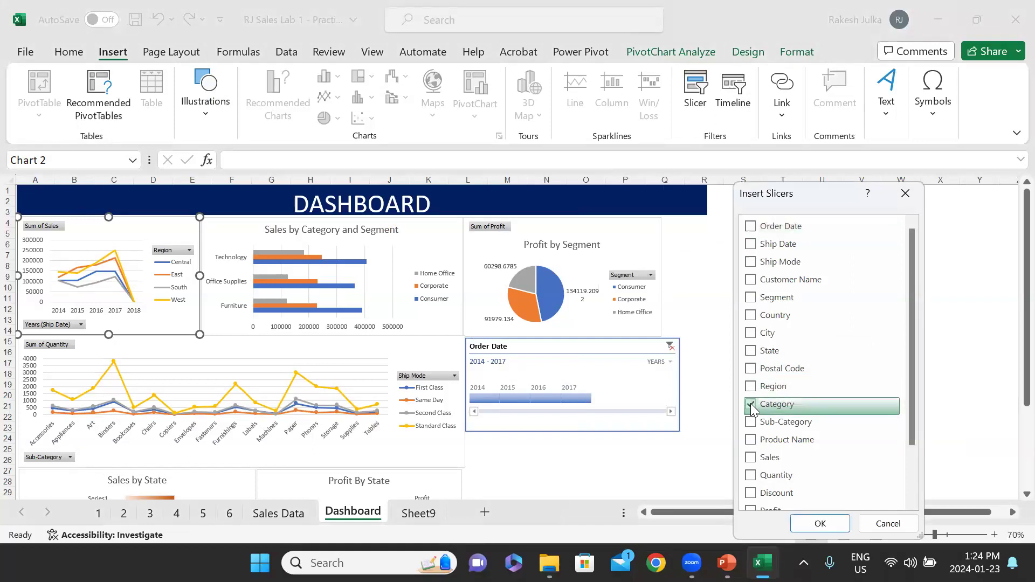
click(819, 524)
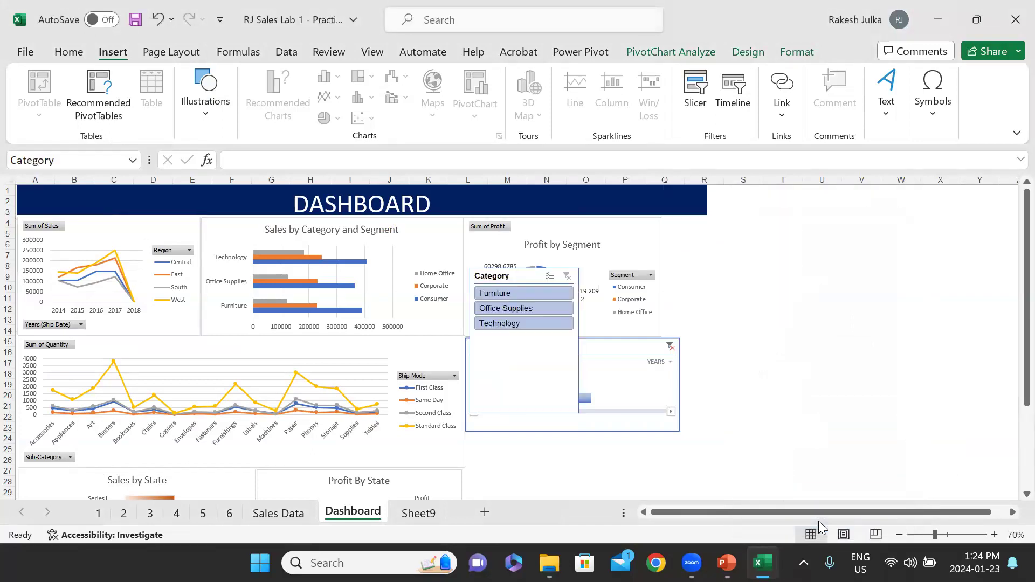
right_click(540, 353)
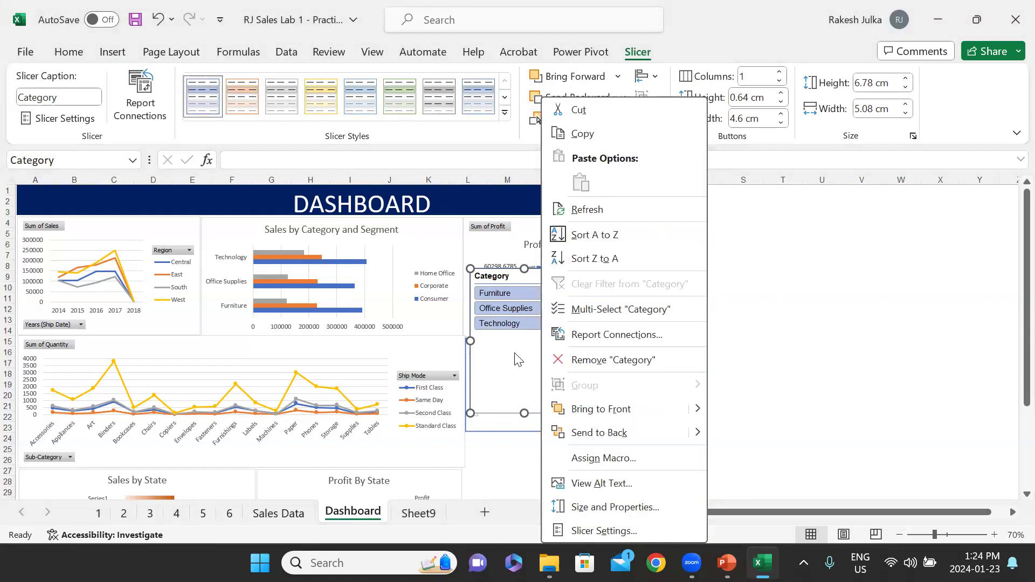
key(Escape)
drag(534, 358, 792, 295)
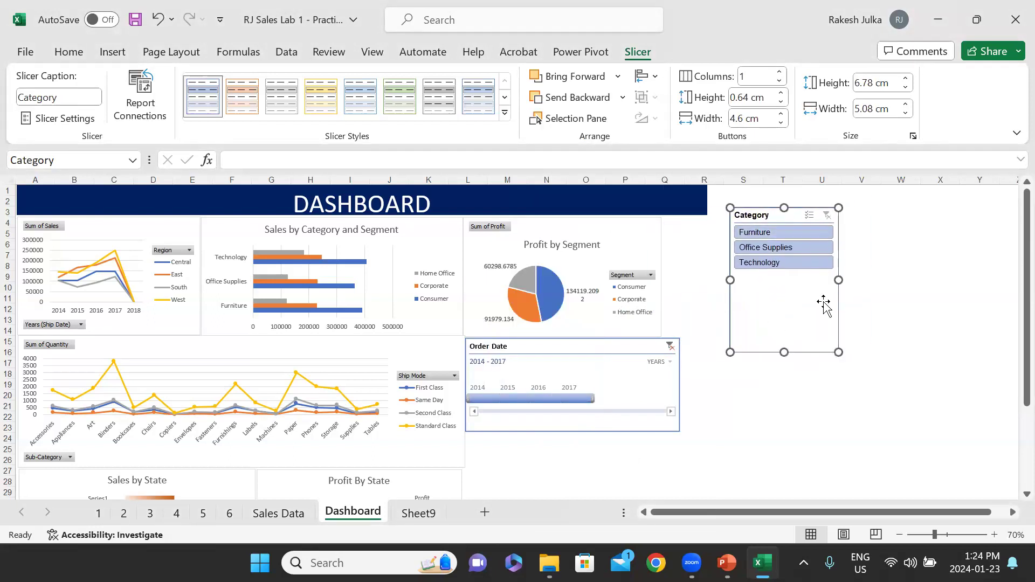
- Connect the Category slicer to PivotTable1, PivotTable2, PivotTable3 and the other chart pivots through its report connections
right_click(799, 293)
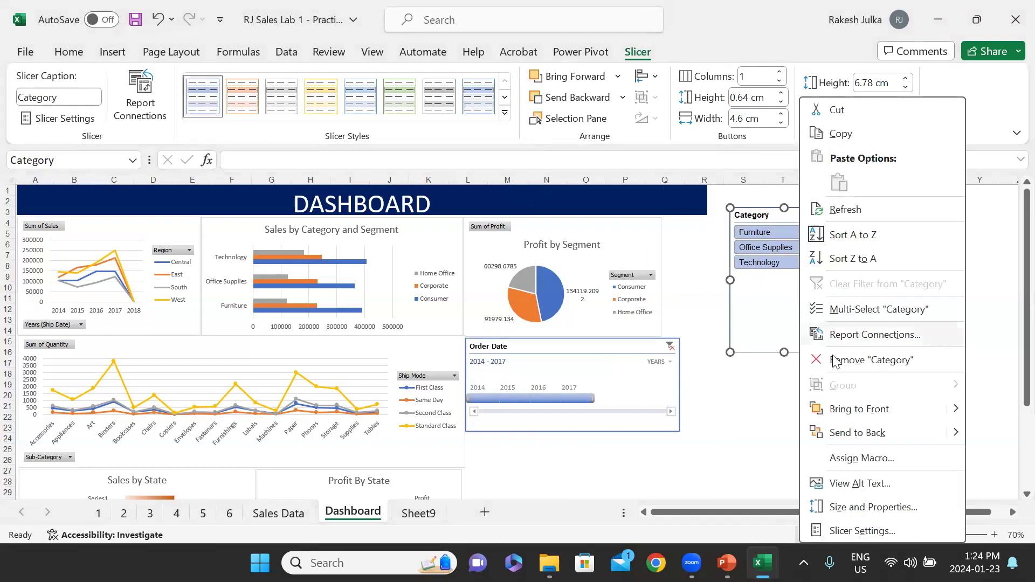
click(861, 336)
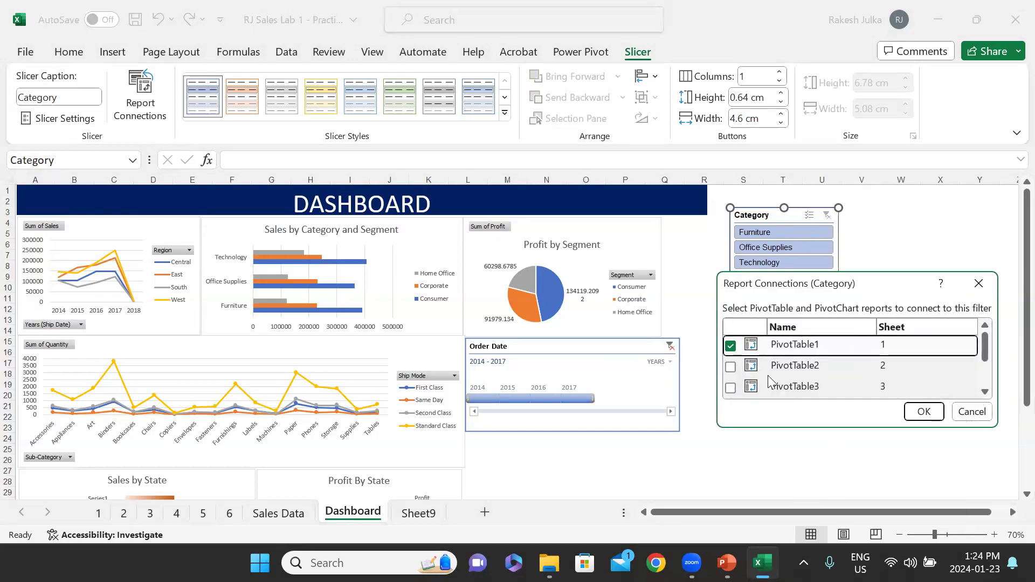
click(730, 366)
click(730, 388)
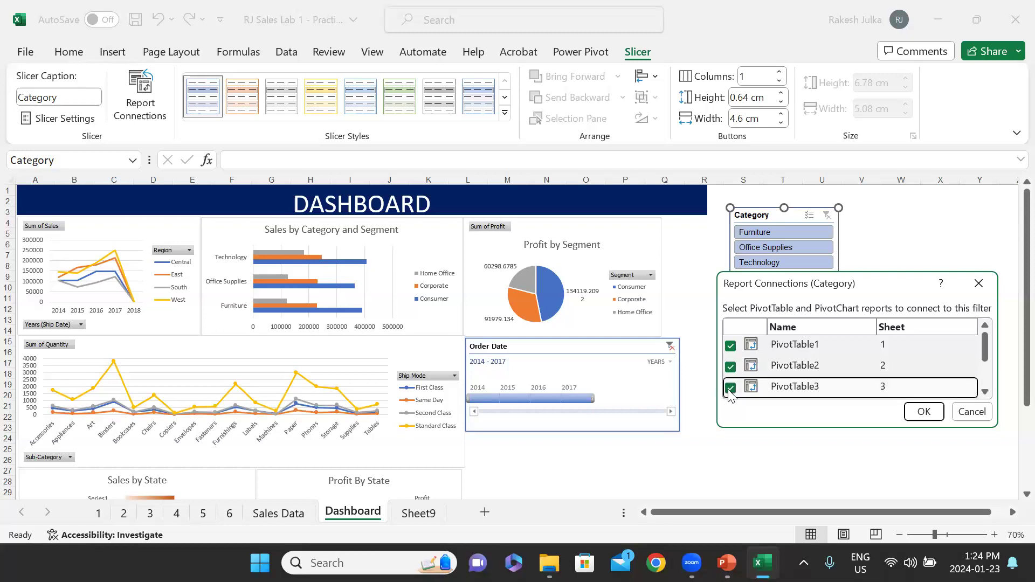
scroll(728, 384, down, 1)
click(731, 371)
click(731, 390)
click(731, 391)
scroll(729, 393, down, 1)
click(731, 388)
scroll(736, 384, up, 3)
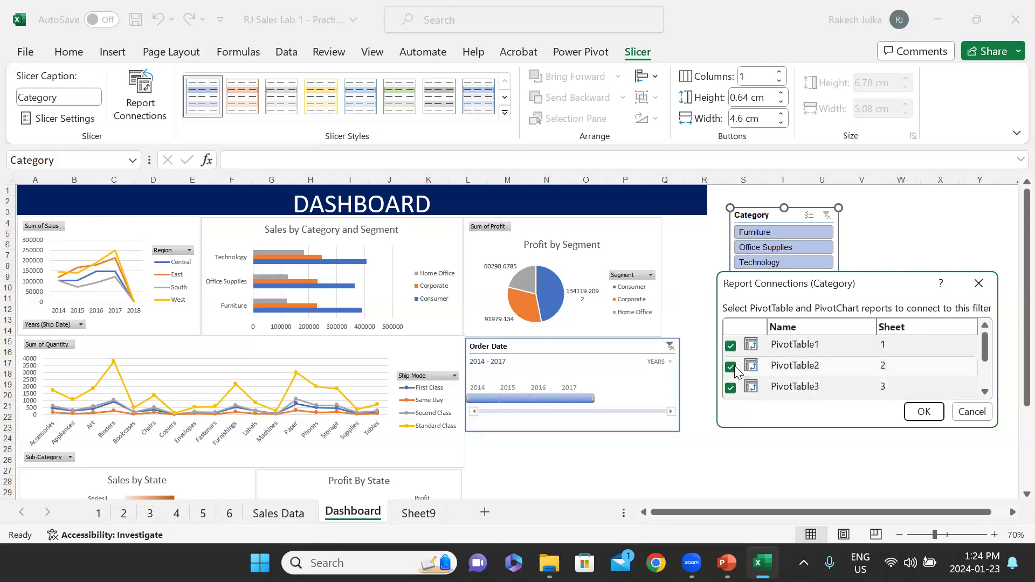
click(923, 412)
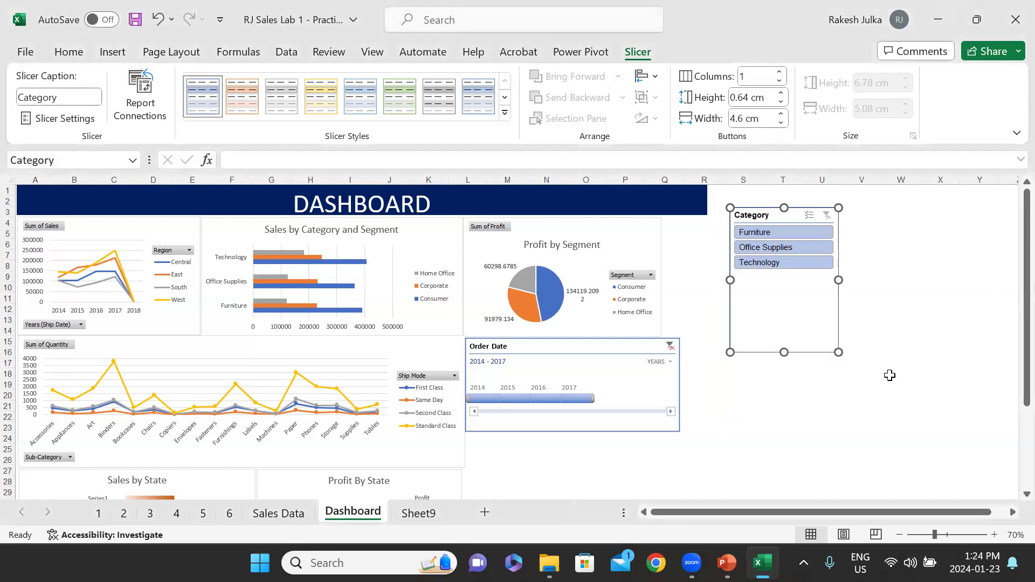
- Shorten the Category slicer to a height of about 3.49 cm and move it next to the Profit by Segment chart
drag(785, 352, 781, 281)
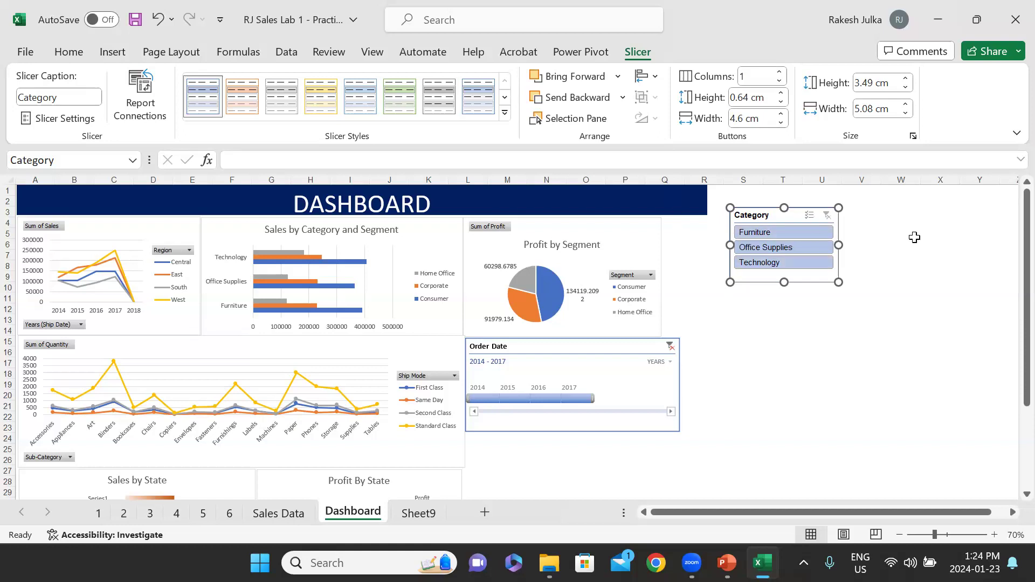
click(928, 222)
click(794, 213)
drag(794, 213, 753, 227)
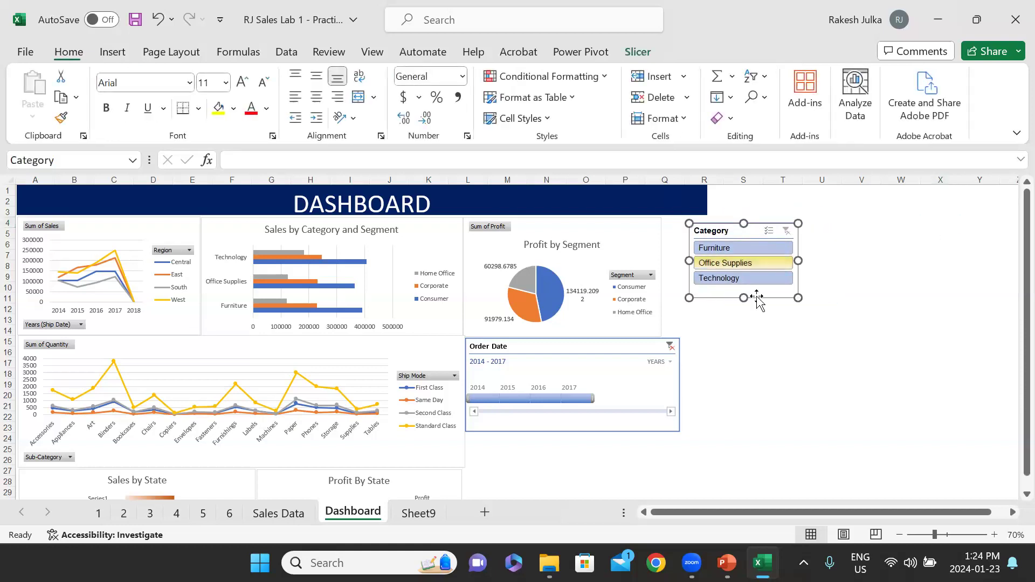
- Try filtering the dashboard by Furniture, Office Supplies and Technology with the Category slicer, and clear its filter
click(745, 245)
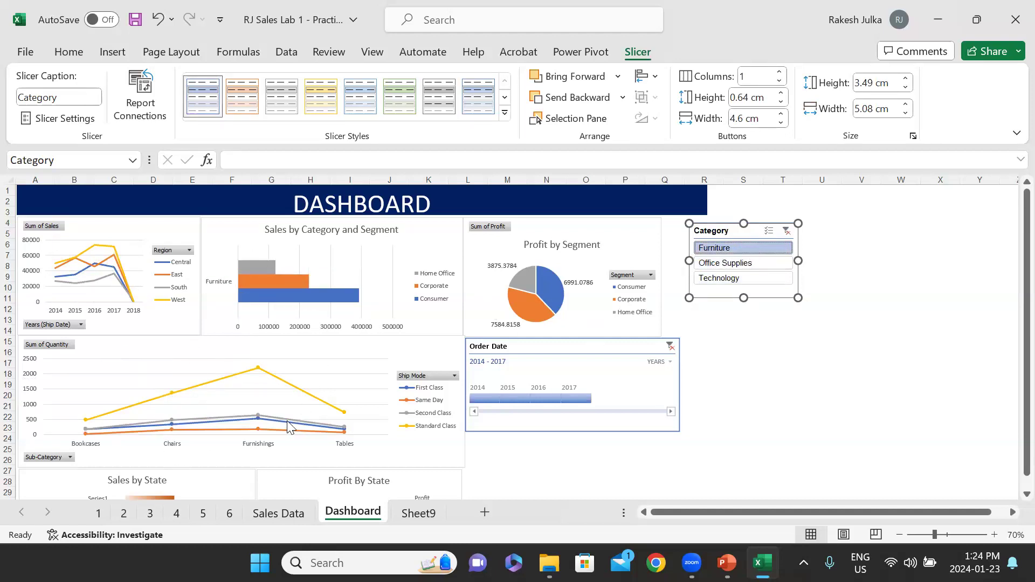
click(741, 263)
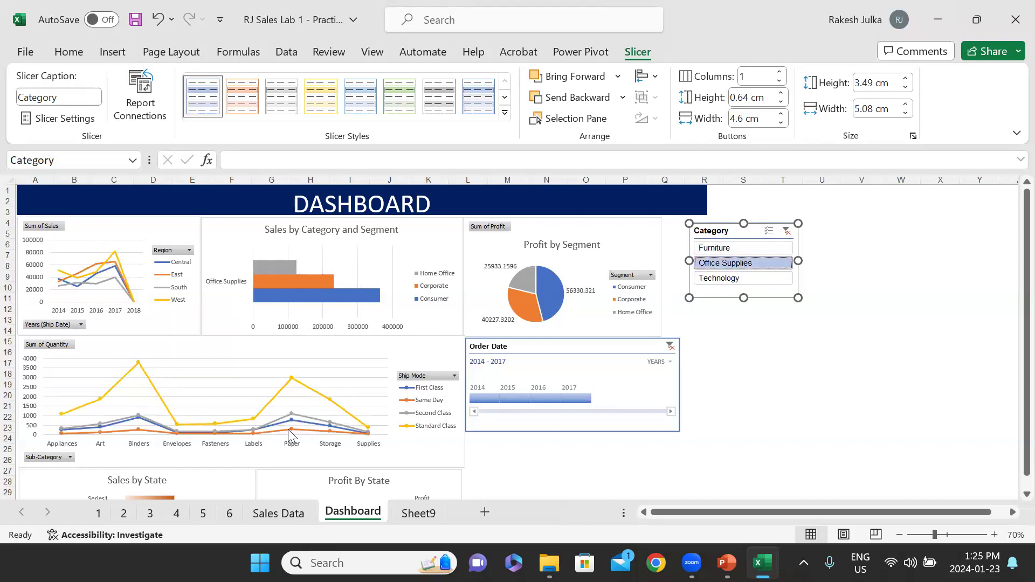
click(734, 278)
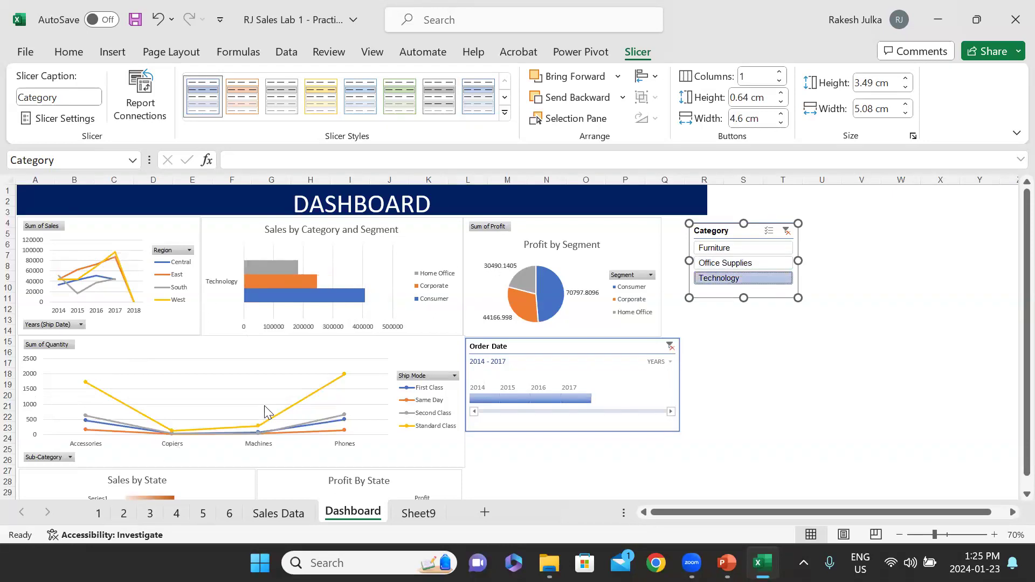
click(748, 415)
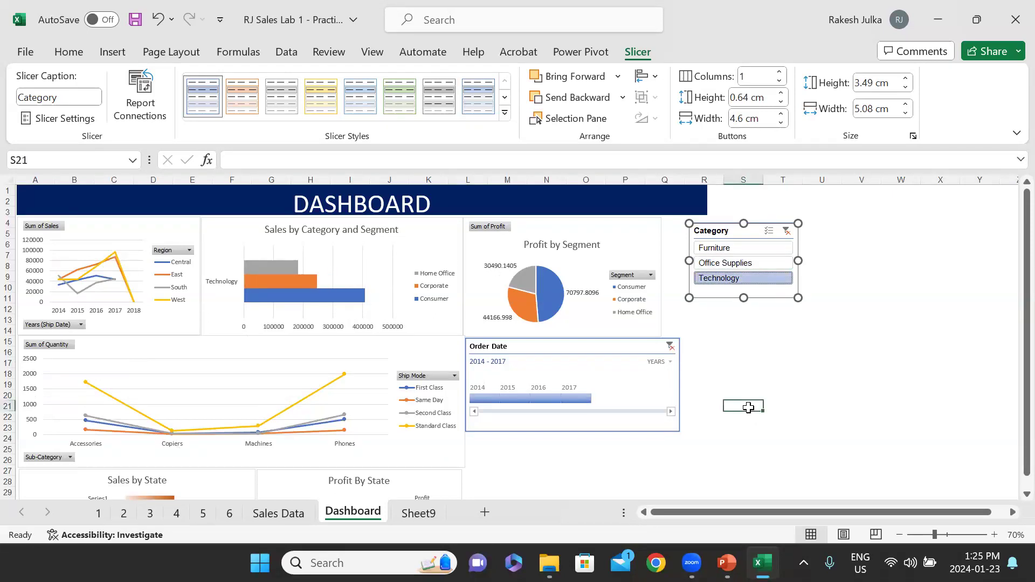
scroll(598, 411, down, 2)
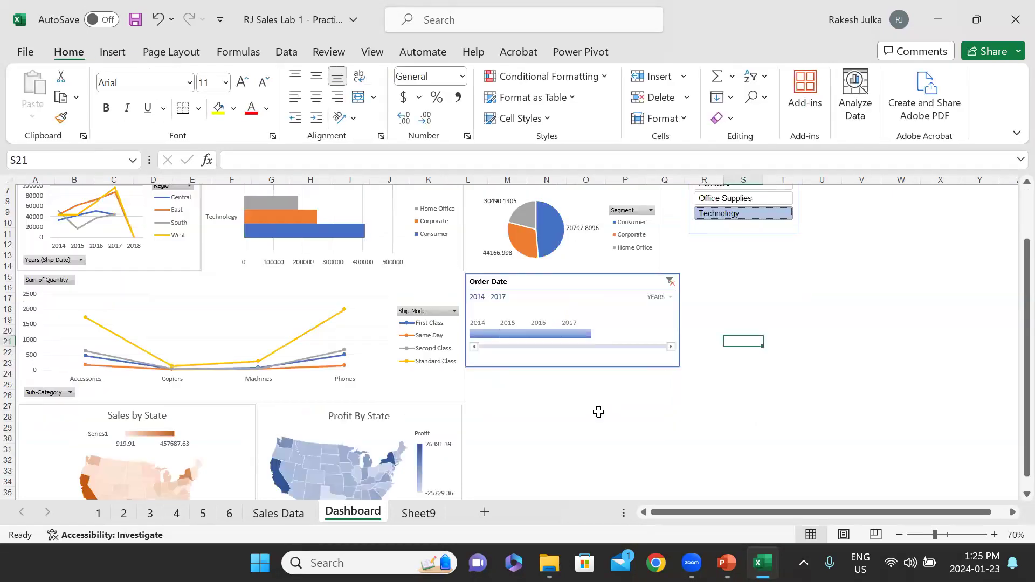
click(729, 198)
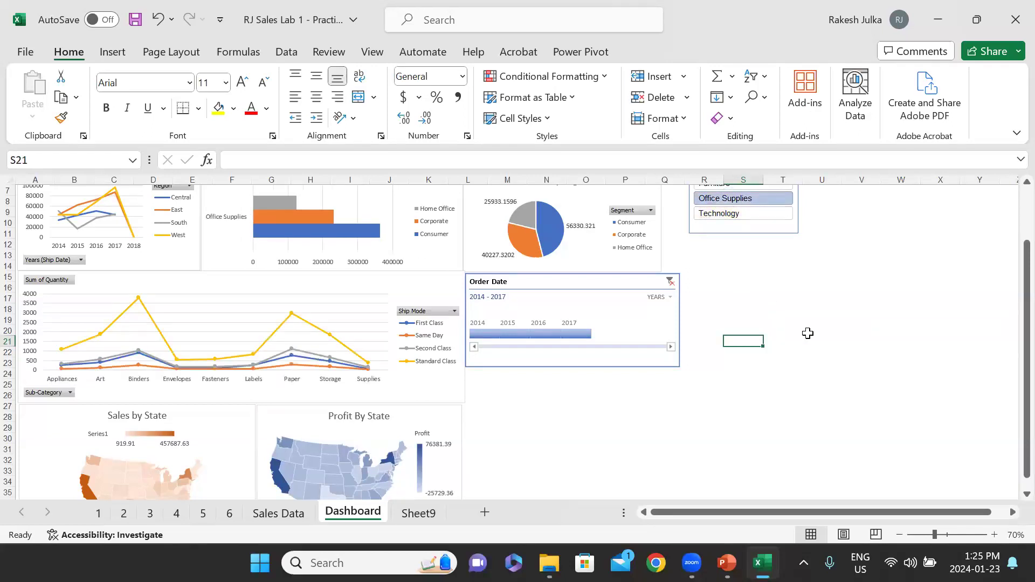
scroll(806, 332, up, 2)
click(741, 250)
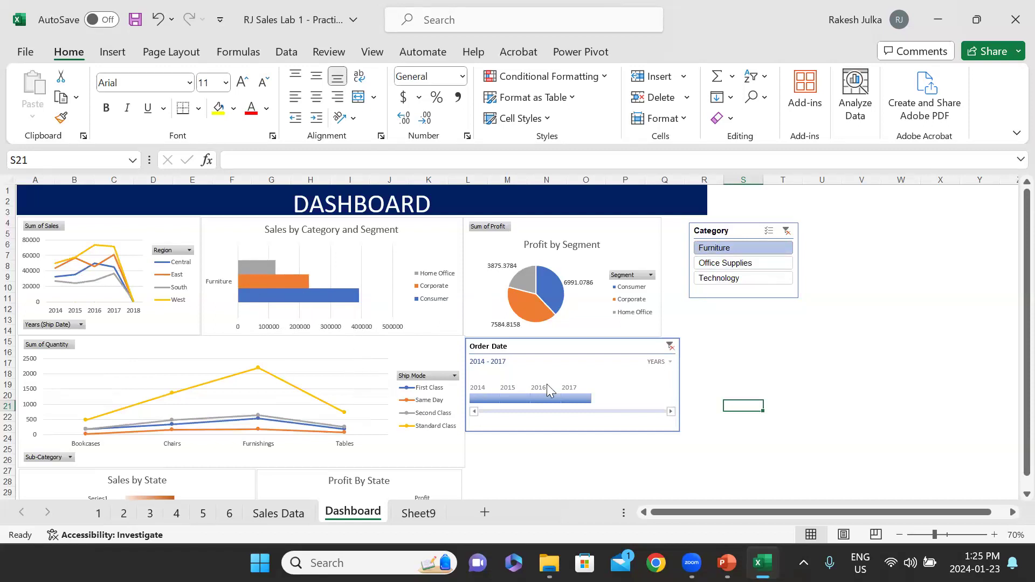
click(786, 233)
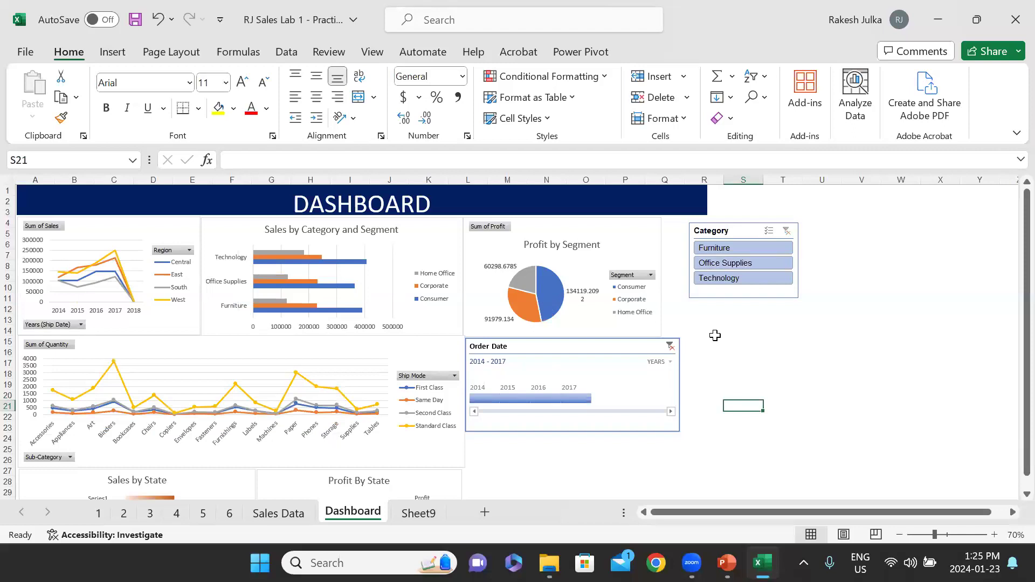
click(727, 563)
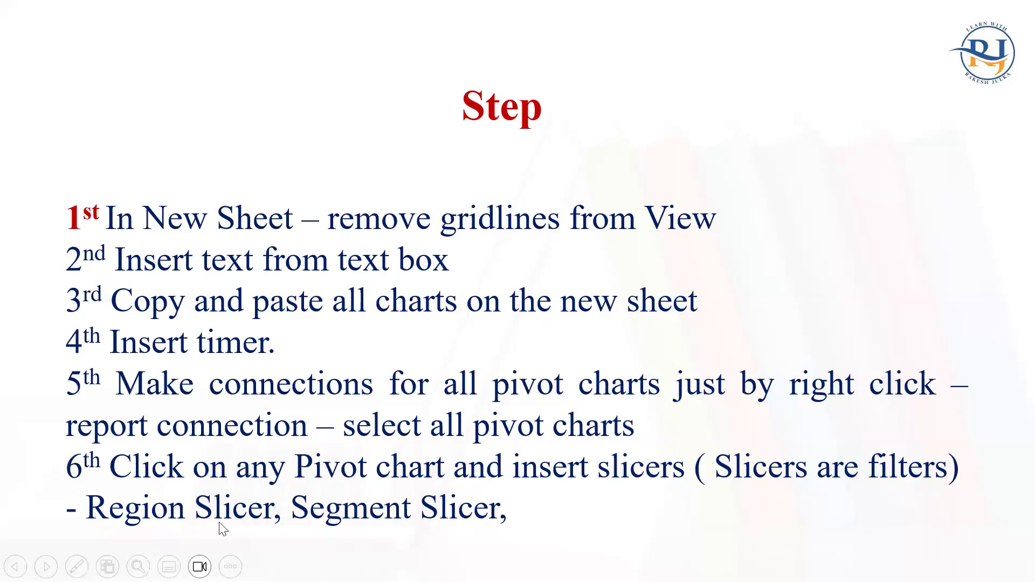
key(alt+Tab)
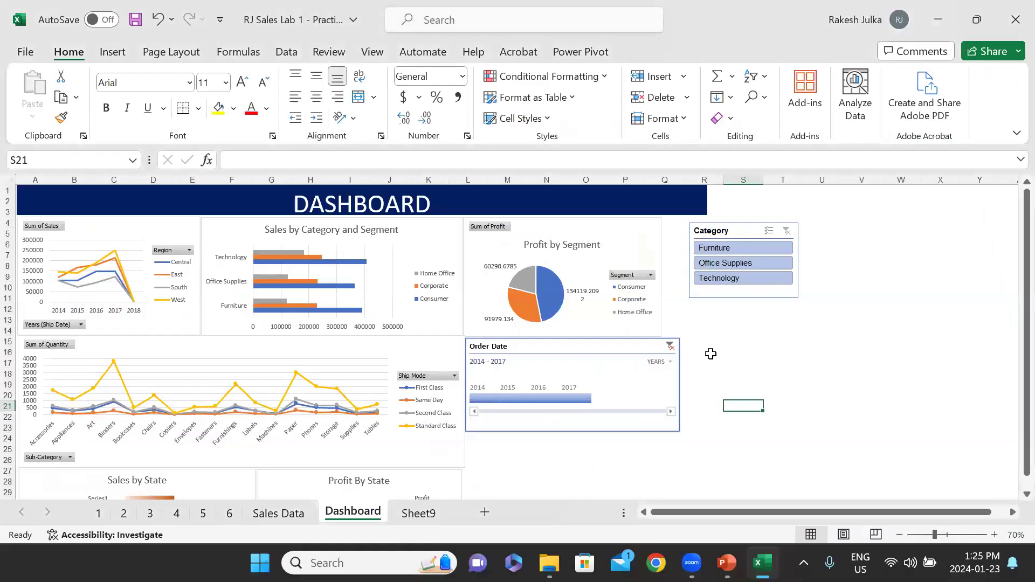
click(782, 319)
click(112, 51)
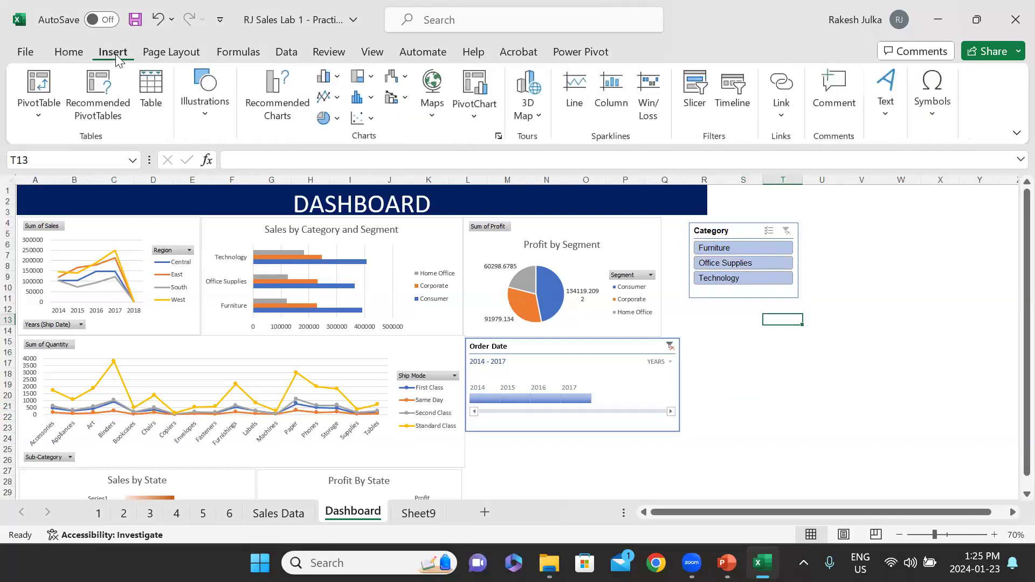
click(693, 97)
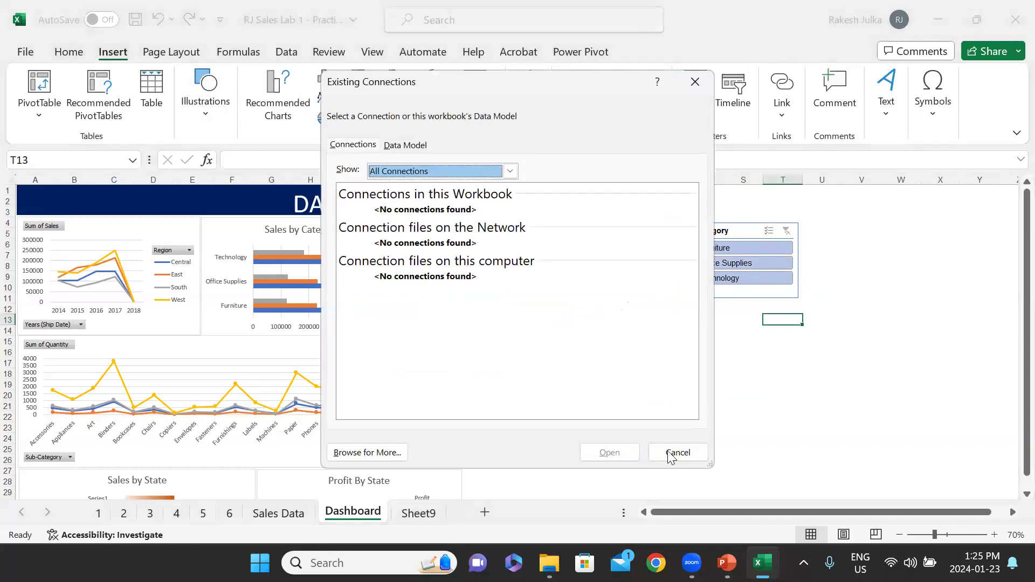
click(671, 456)
- Insert Segment and Region slicers for the Sum of Sales line chart, placing Segment below the Category slicer and Region beside it
click(157, 236)
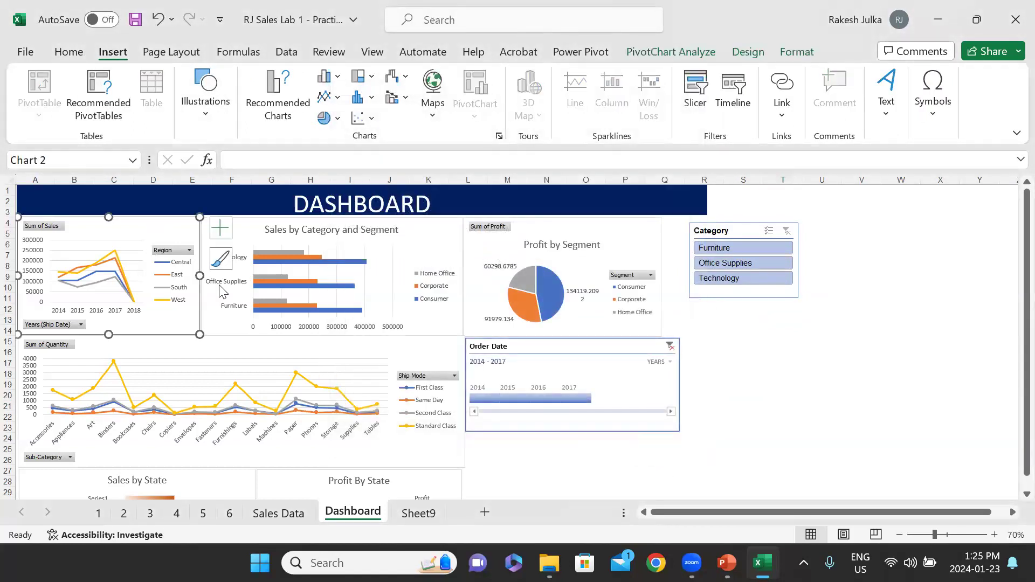
click(694, 98)
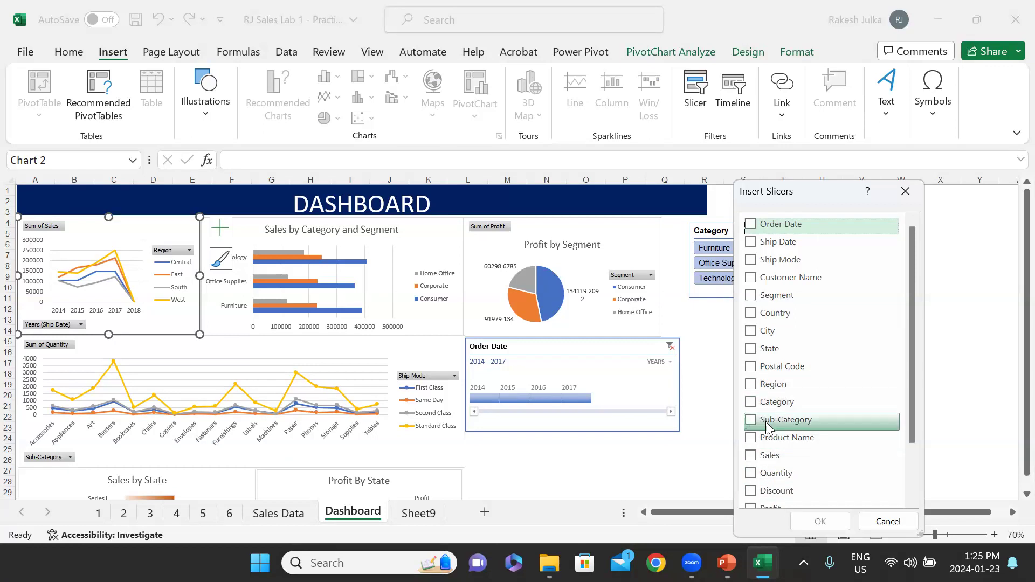
scroll(761, 434, down, 2)
scroll(762, 459, up, 2)
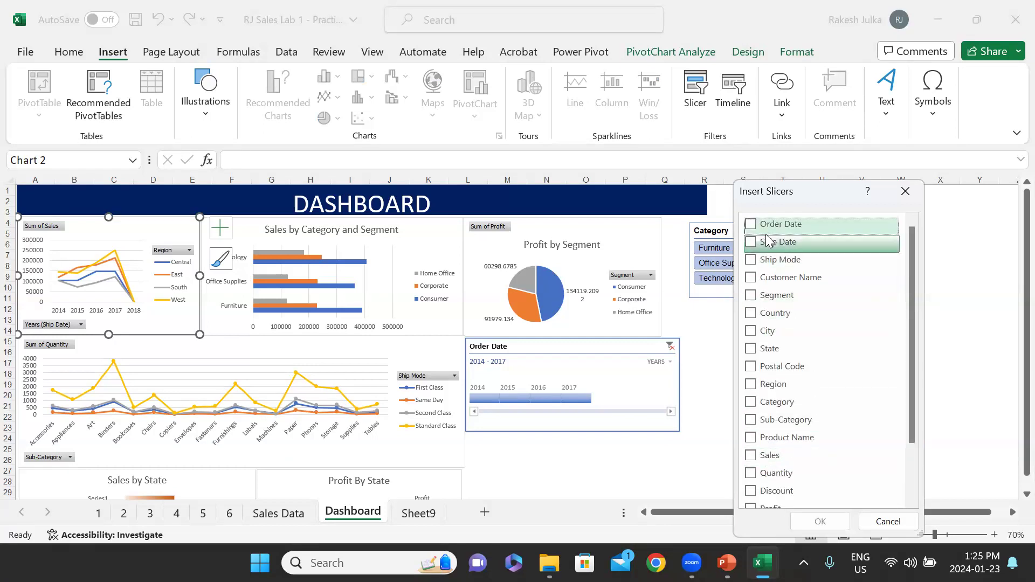
click(750, 295)
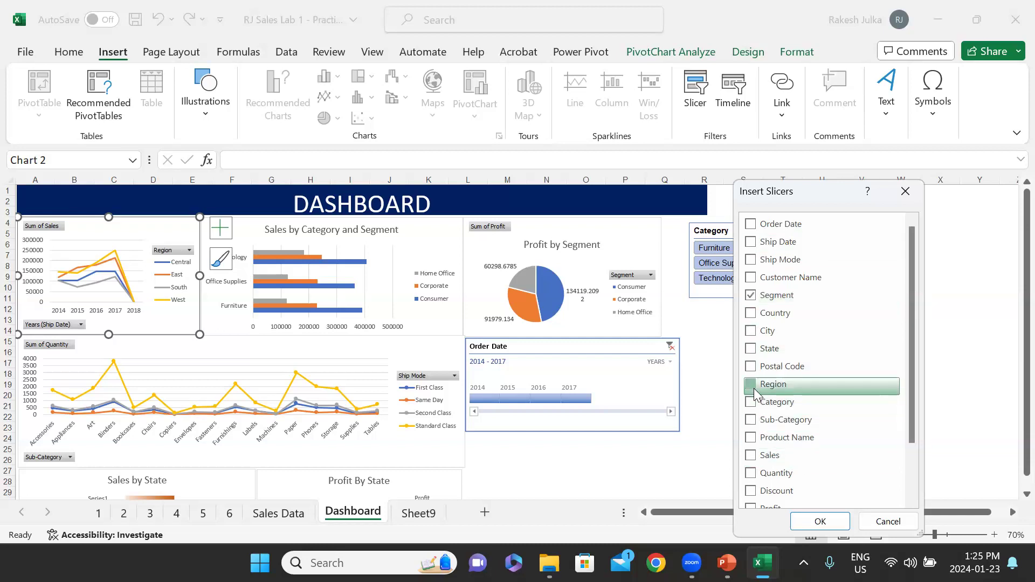
click(819, 521)
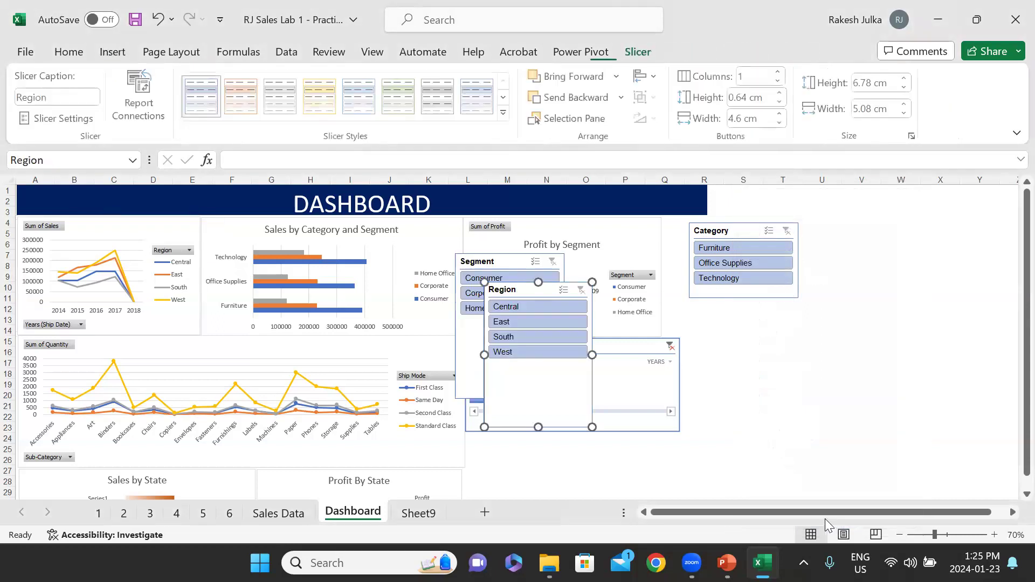
drag(597, 332, 859, 332)
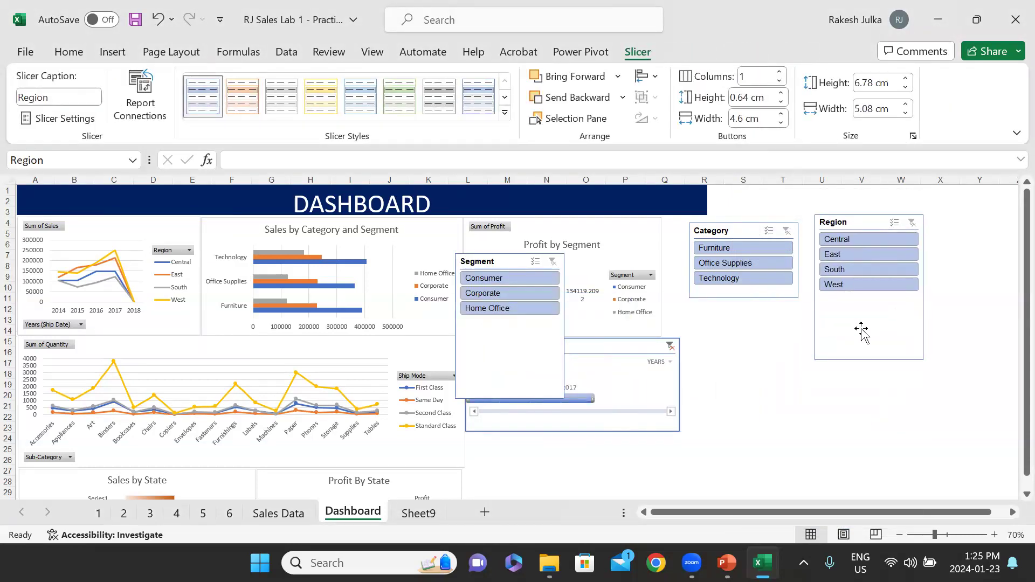
drag(524, 352, 761, 400)
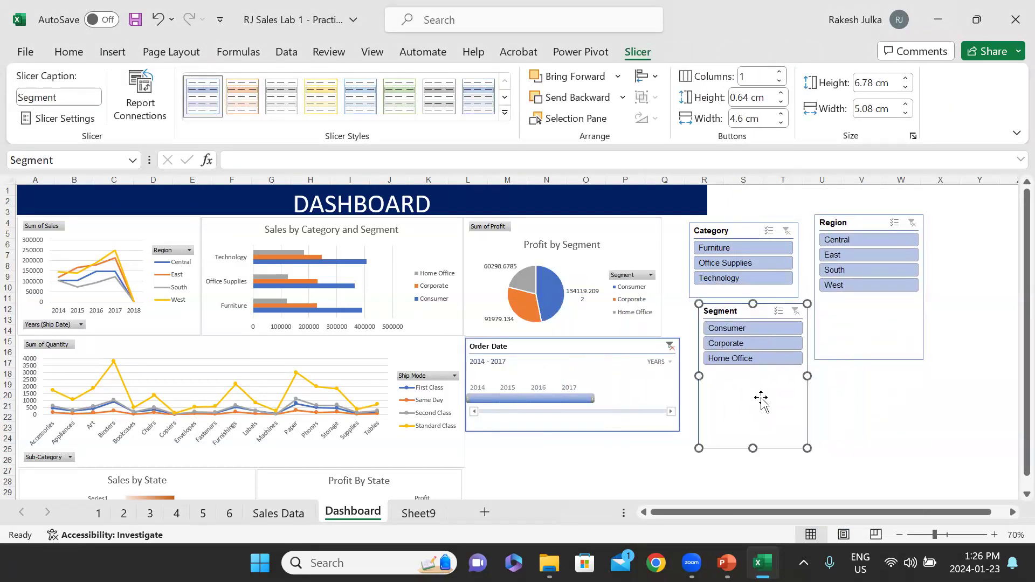
- Connect the Region slicer to PivotTable4, PivotTable5, PivotTable11 and the other chart pivots through its report connections
click(858, 329)
right_click(858, 329)
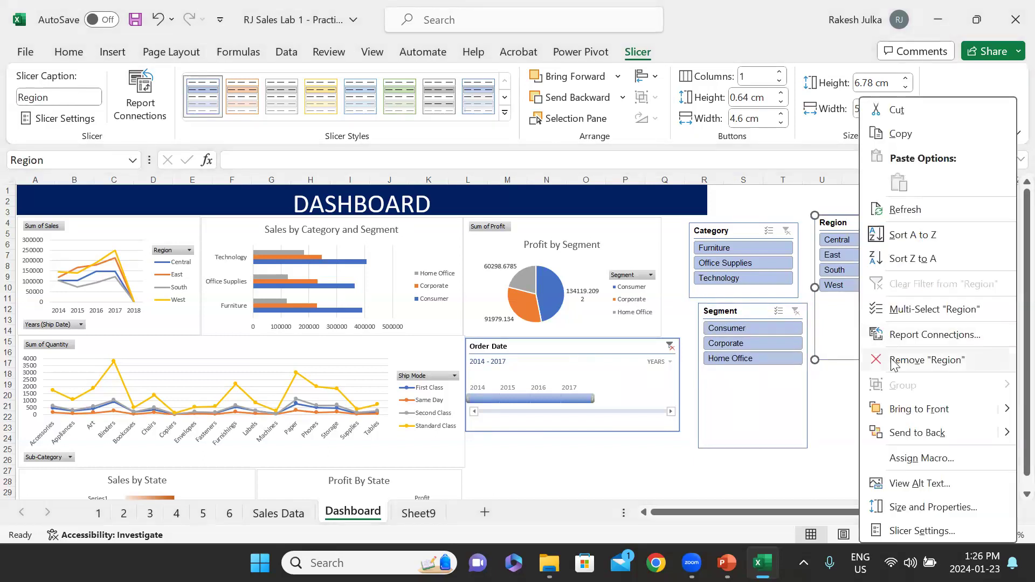
click(898, 335)
click(762, 368)
click(762, 389)
click(761, 390)
click(761, 392)
scroll(763, 398, down, 1)
click(763, 390)
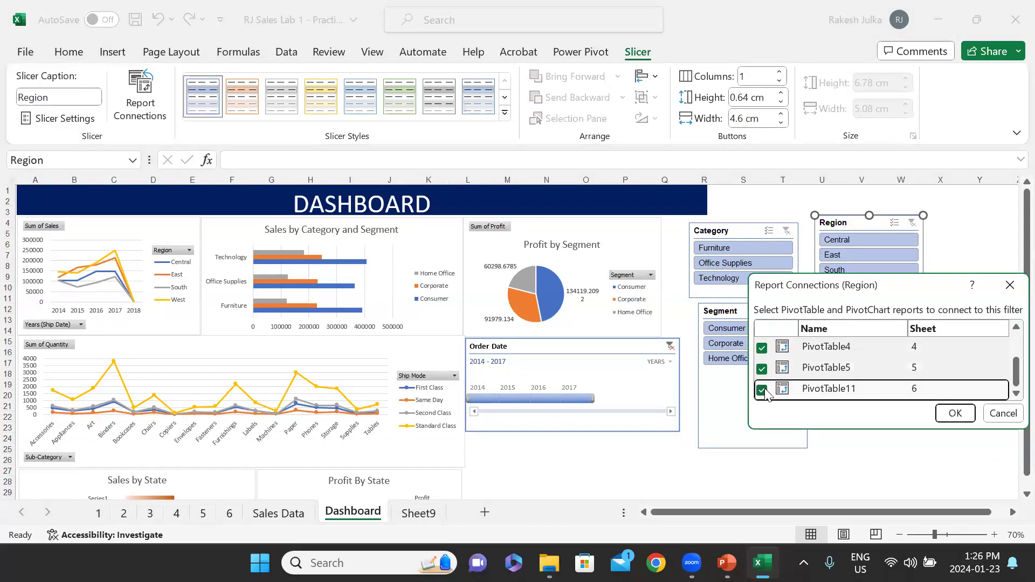
click(954, 413)
- Connect the Segment slicer to PivotTable4, PivotTable5, PivotTable11 and the other chart pivots through its report connections
right_click(747, 402)
click(744, 397)
right_click(742, 395)
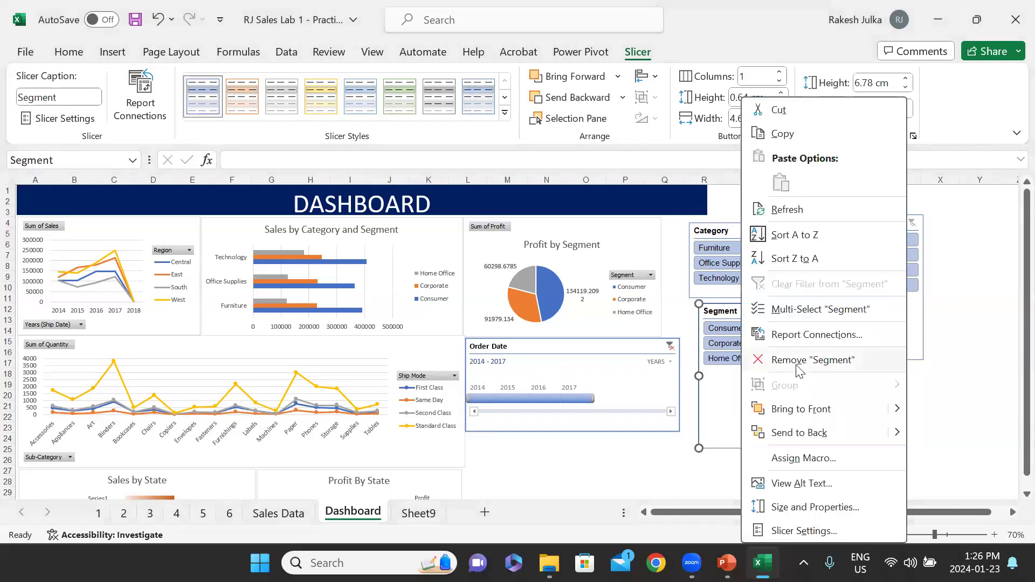
click(803, 338)
click(673, 370)
click(672, 390)
scroll(688, 386, down, 2)
click(672, 350)
click(674, 369)
click(673, 390)
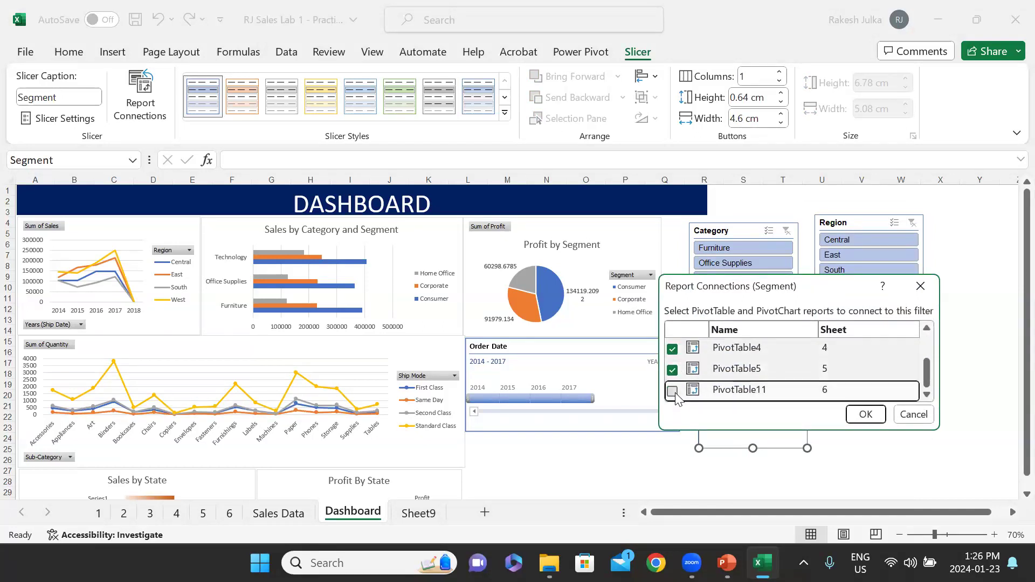
click(864, 415)
- Shorten the Segment slicer to a height of about 3.36 cm so it ends just below the Home Office entry
drag(753, 446, 725, 387)
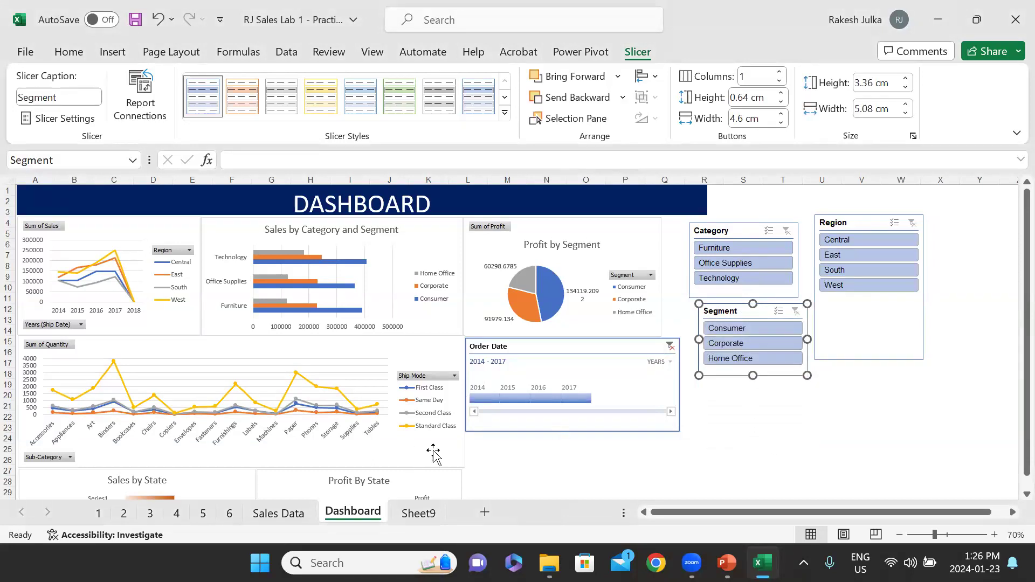
click(578, 465)
scroll(225, 410, down, 3)
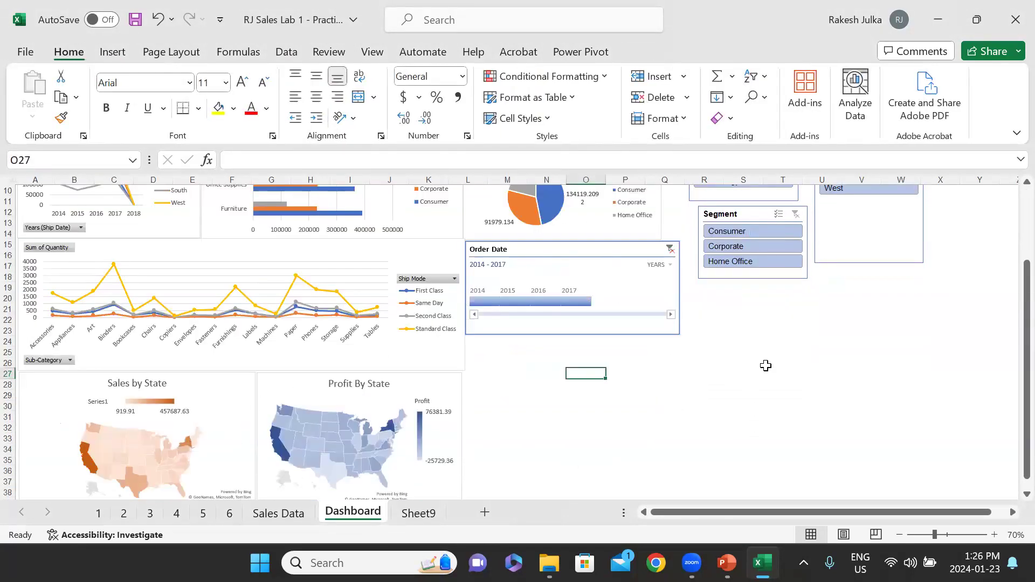
scroll(766, 366, up, 3)
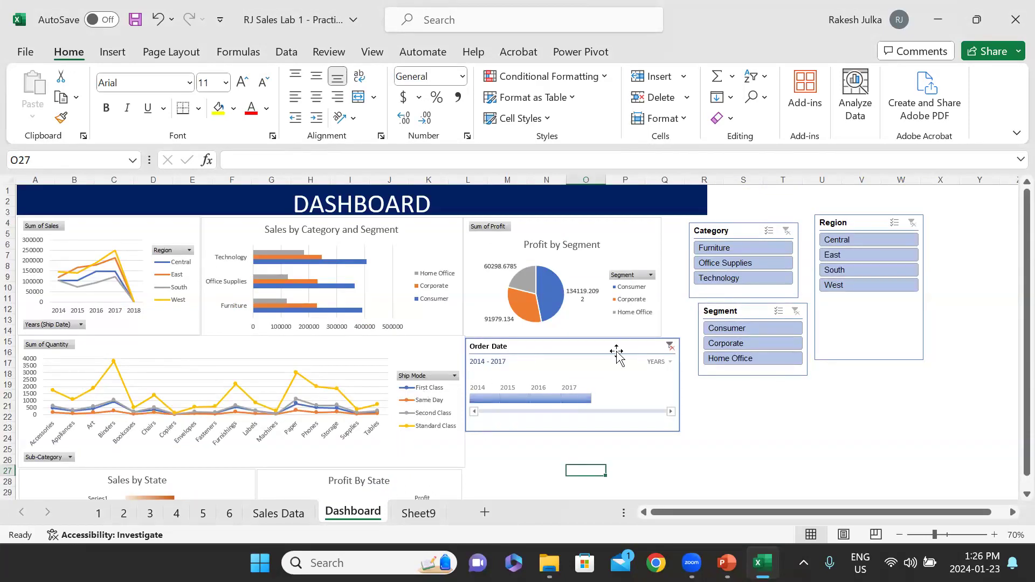
click(398, 376)
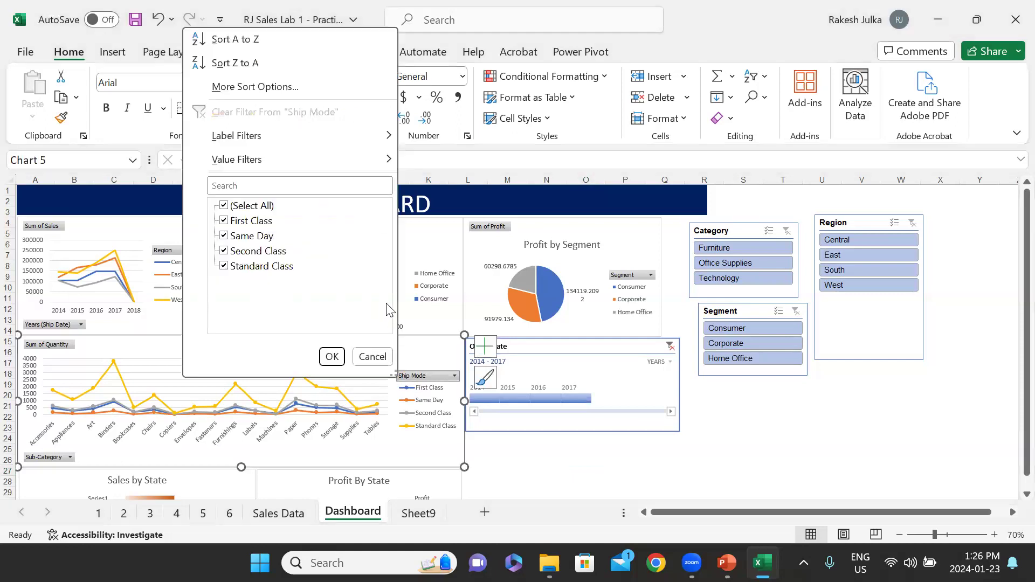
click(402, 378)
click(296, 383)
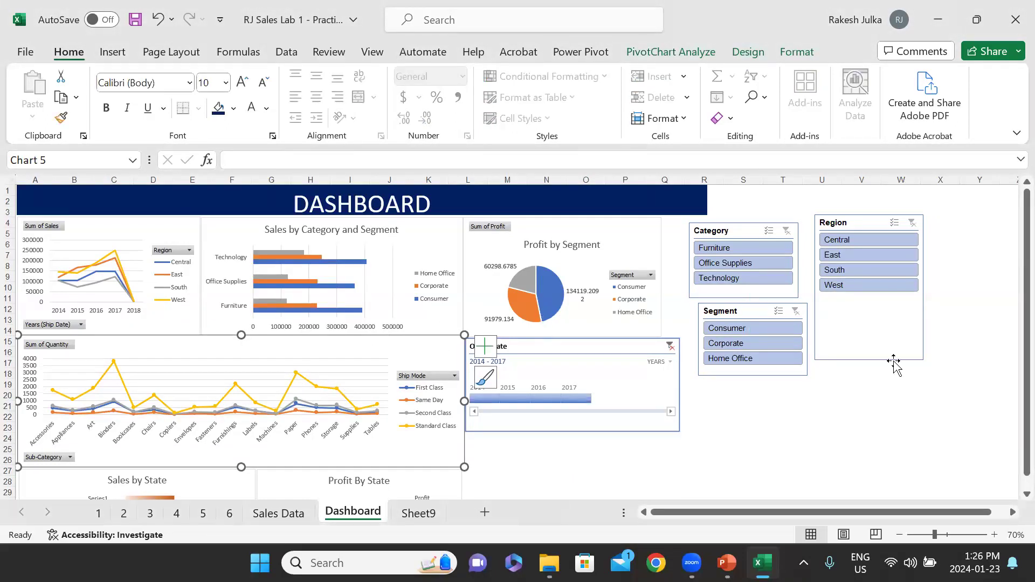
click(821, 405)
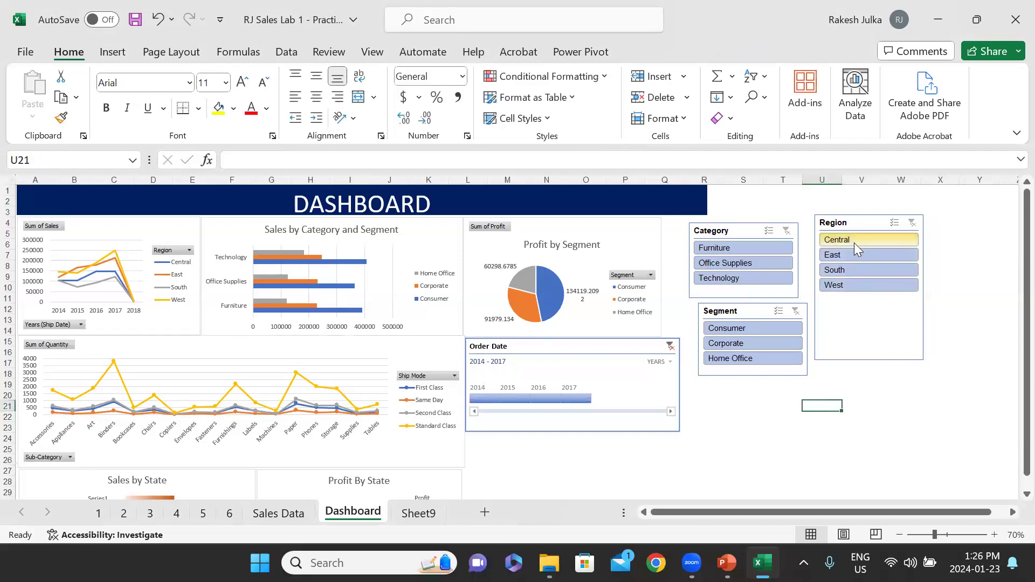
- Try filtering the dashboard by Consumer, Furniture and the South, West and East regions, and clear all three slicer filters
click(732, 331)
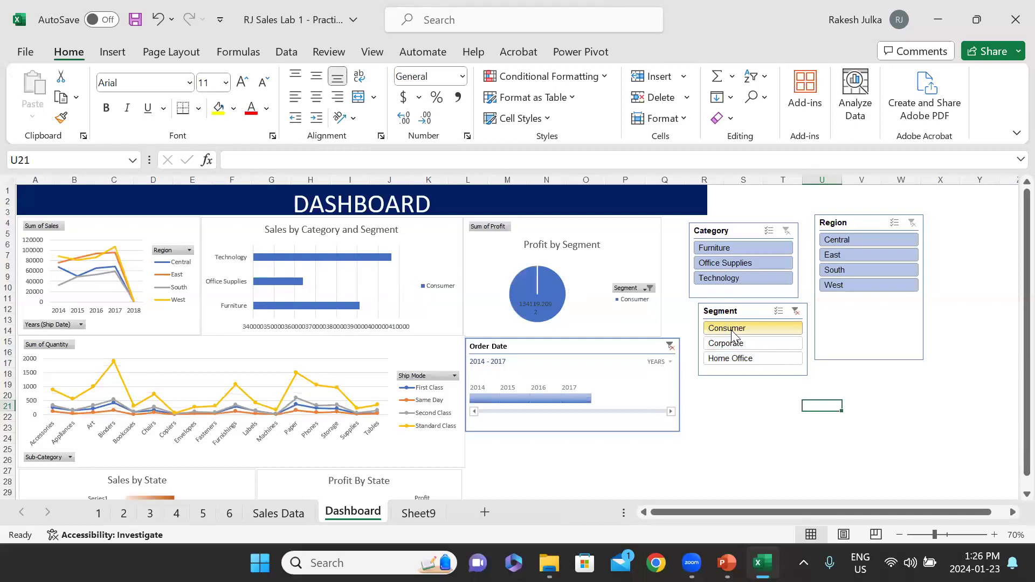
click(735, 247)
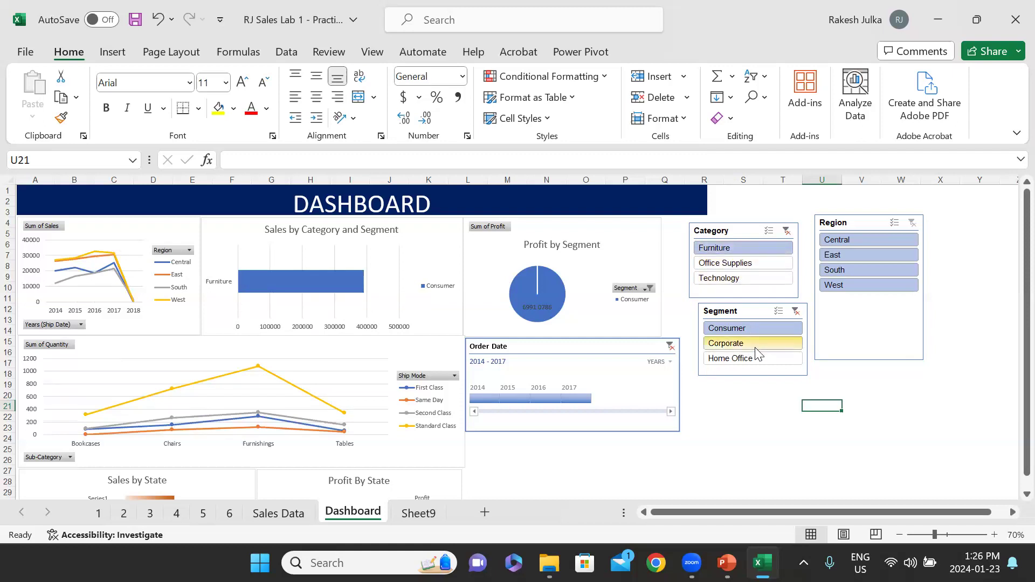
click(849, 270)
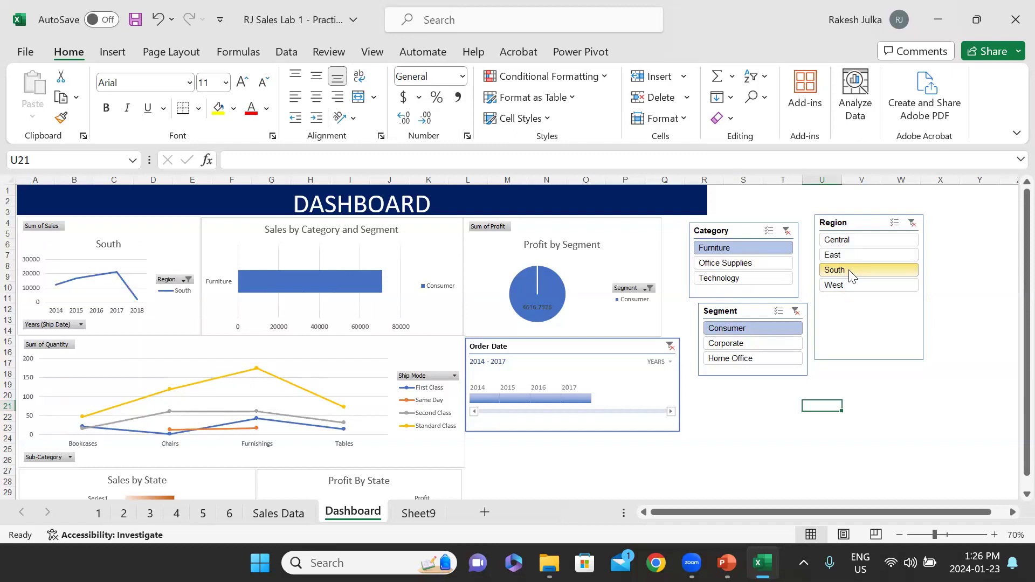
click(842, 289)
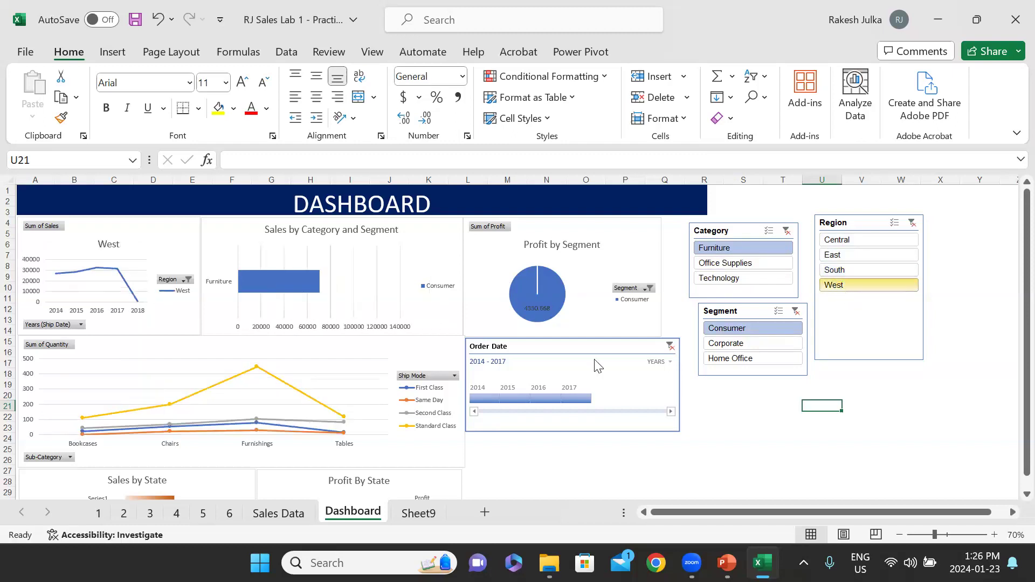
click(840, 254)
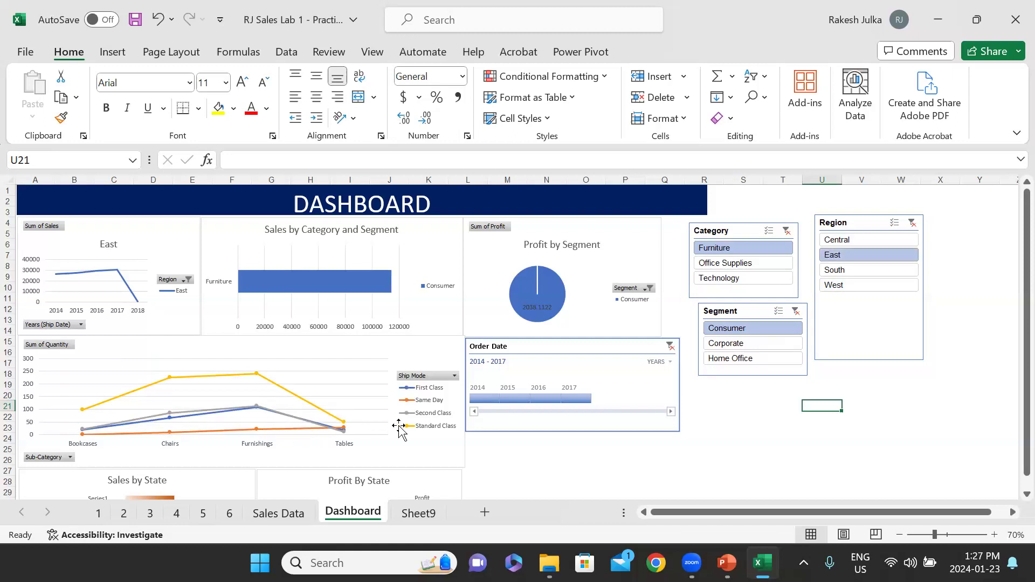
click(912, 223)
click(786, 230)
click(795, 311)
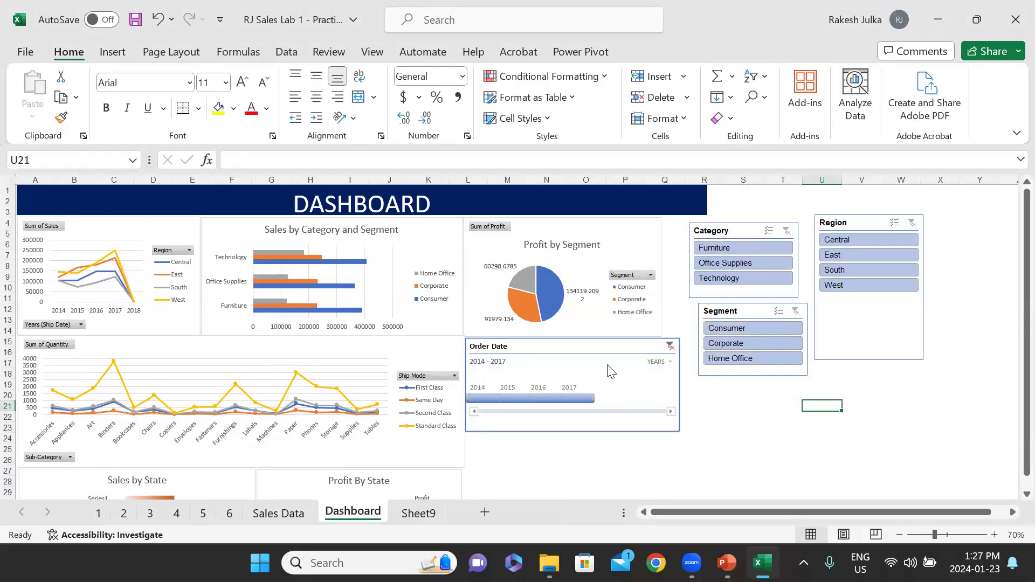
- Clear the Order Date timeline's filter and connect the timeline to PivotTable3, PivotTable4, PivotTable5, PivotTable11 and the other chart pivots
click(611, 345)
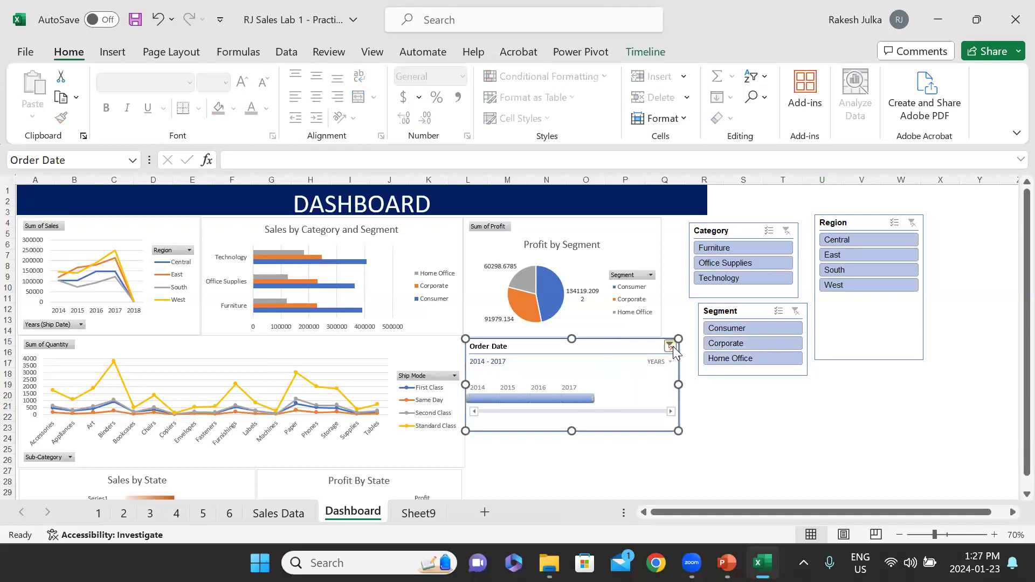
right_click(566, 357)
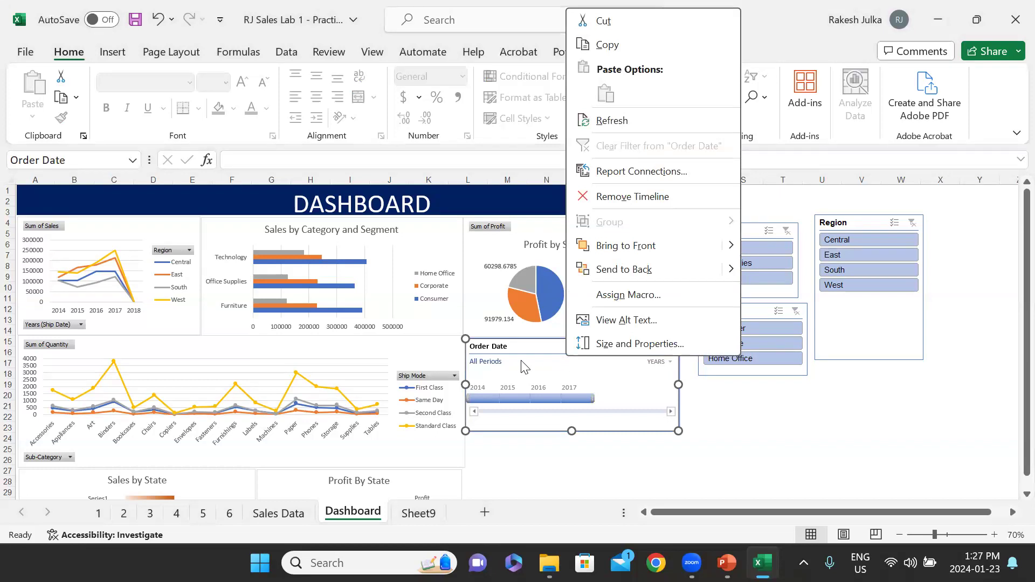
click(629, 171)
click(499, 203)
click(499, 225)
click(500, 226)
click(501, 229)
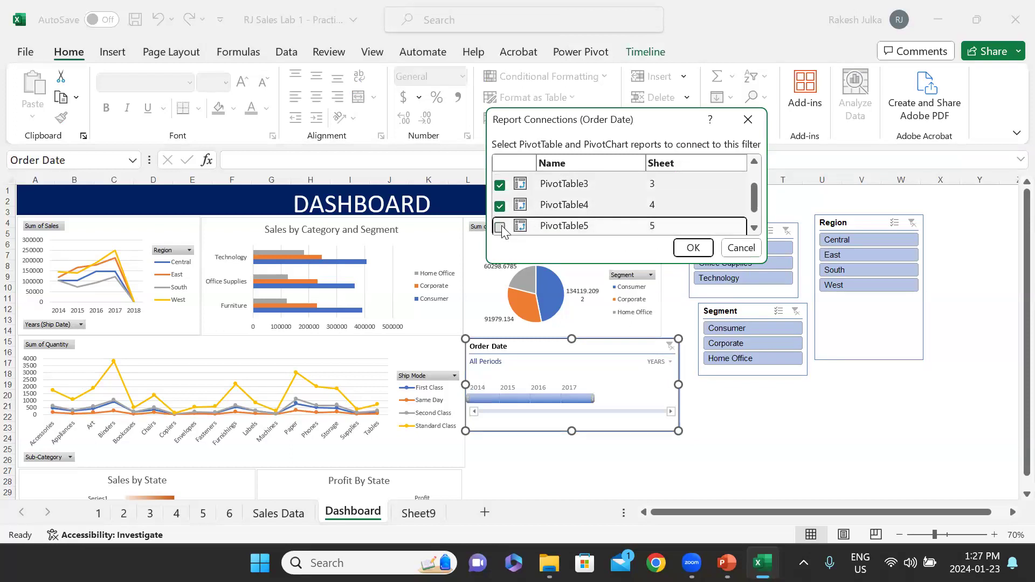
click(500, 227)
click(501, 226)
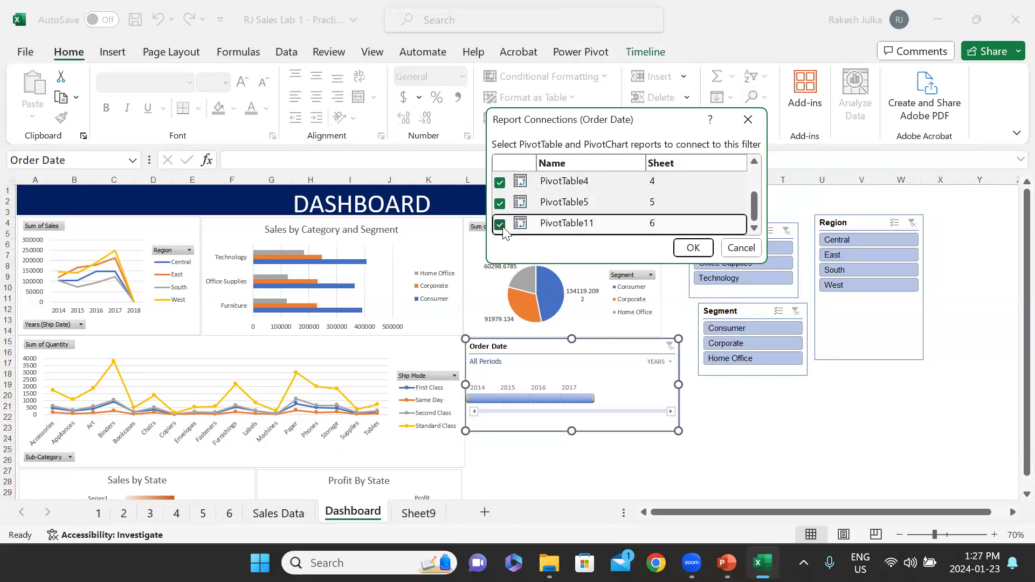
click(695, 248)
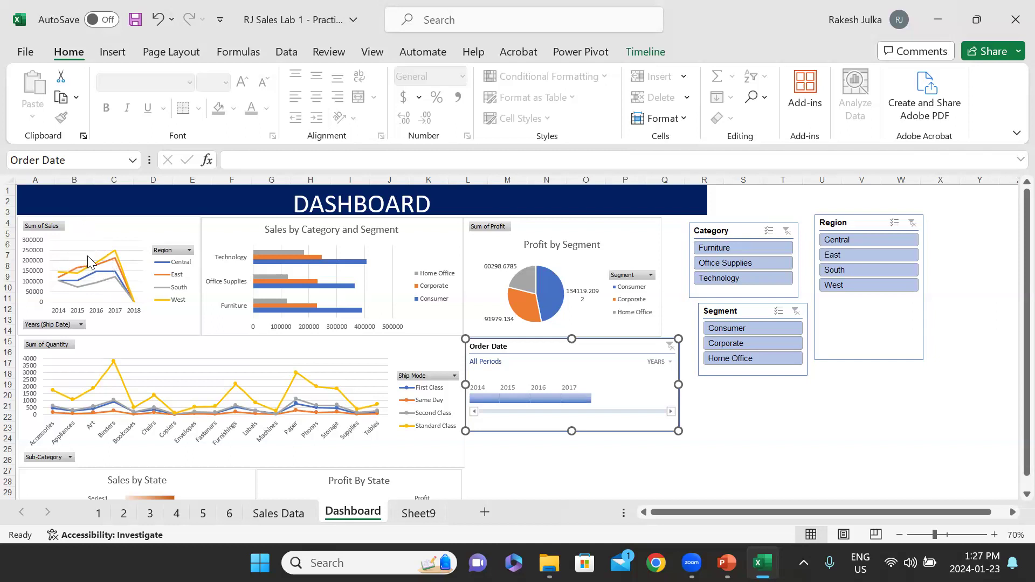
- Try filtering the dashboard by 2015, 2016 and 2017 with the Order Date timeline, and clear its filter
click(506, 400)
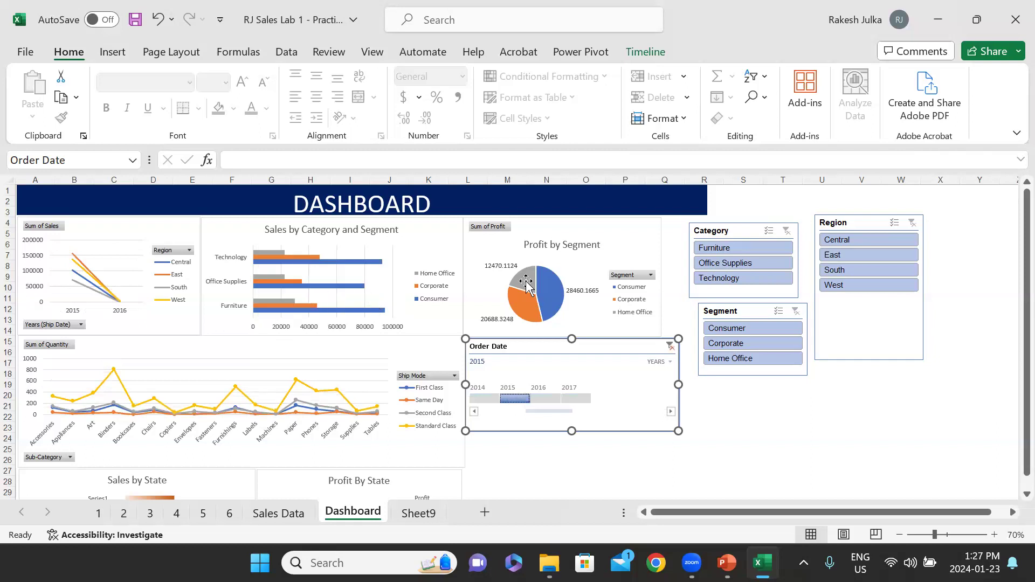
click(545, 399)
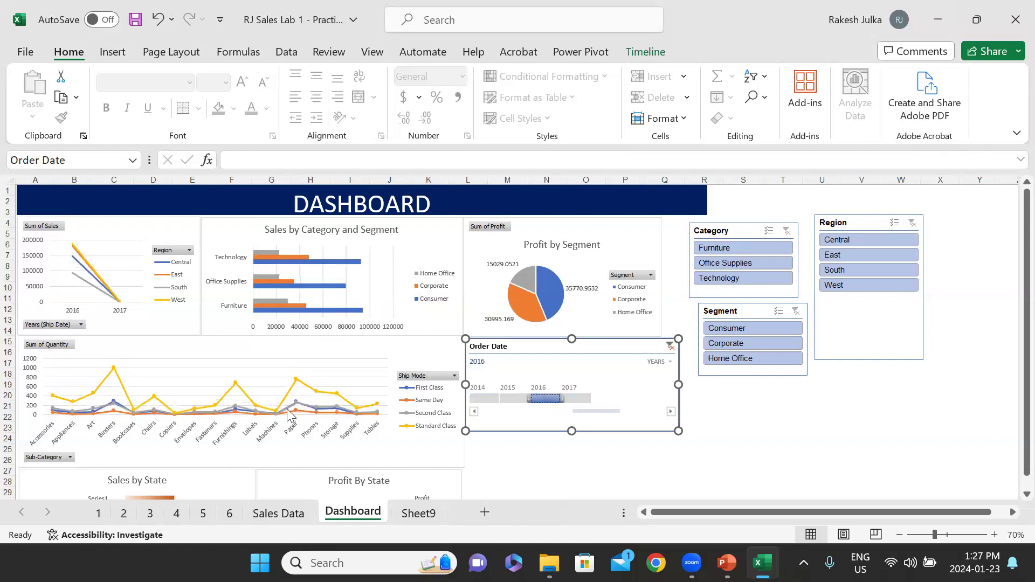
click(581, 400)
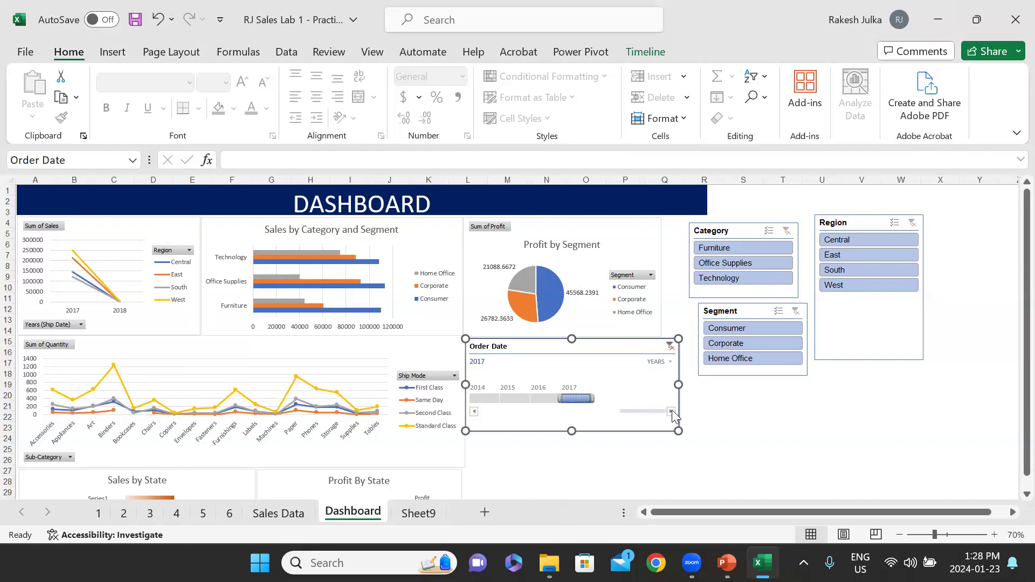
click(514, 399)
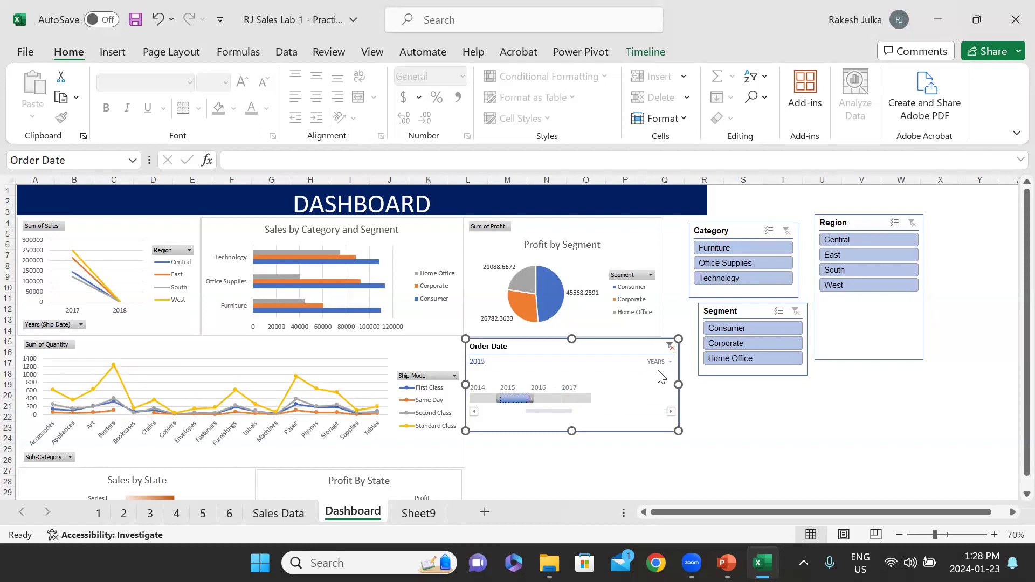
click(670, 346)
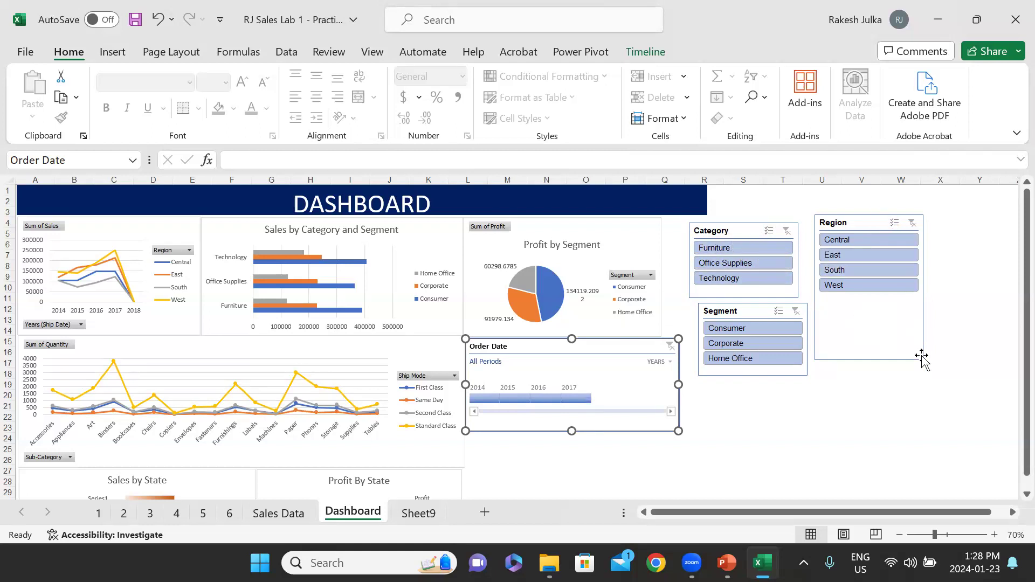
- Shorten the Region slicer so its frame ends just below the West entry
click(880, 349)
drag(871, 311, 871, 309)
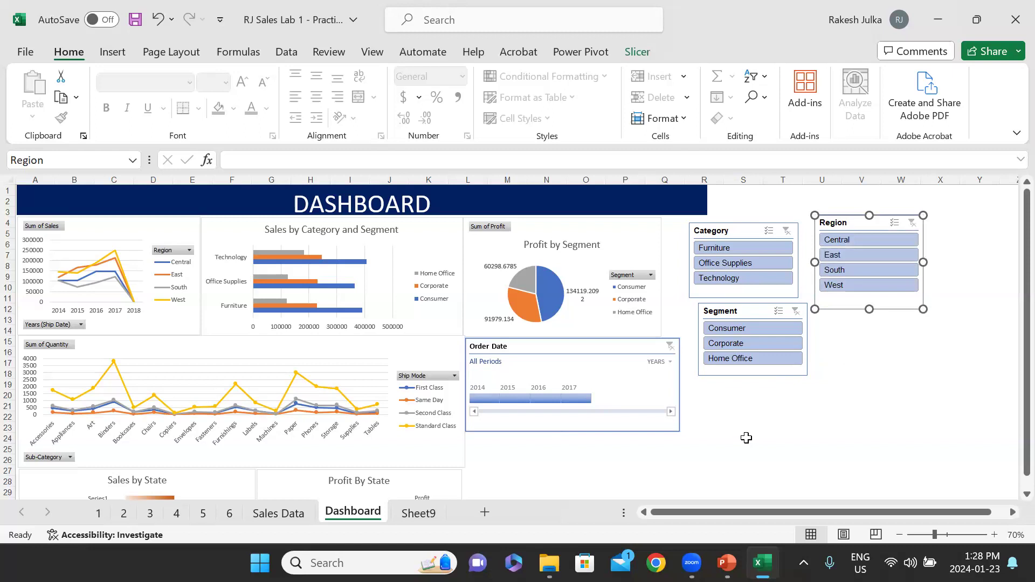
click(872, 401)
scroll(863, 404, down, 2)
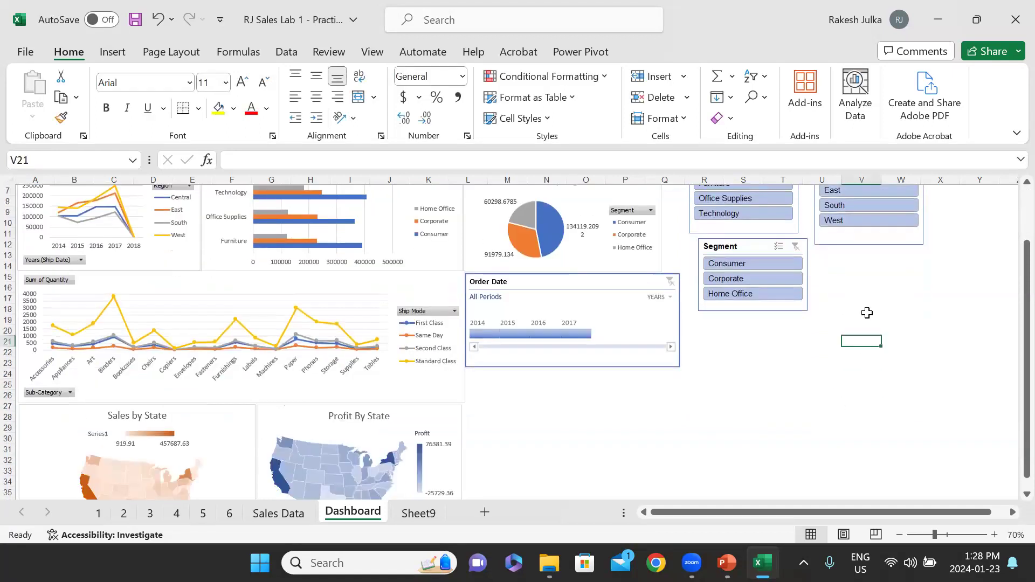
- Place the Region and Category slicers side by side directly below the Order Date timeline, and lower the Segment slicer to their level
scroll(891, 355, up, 2)
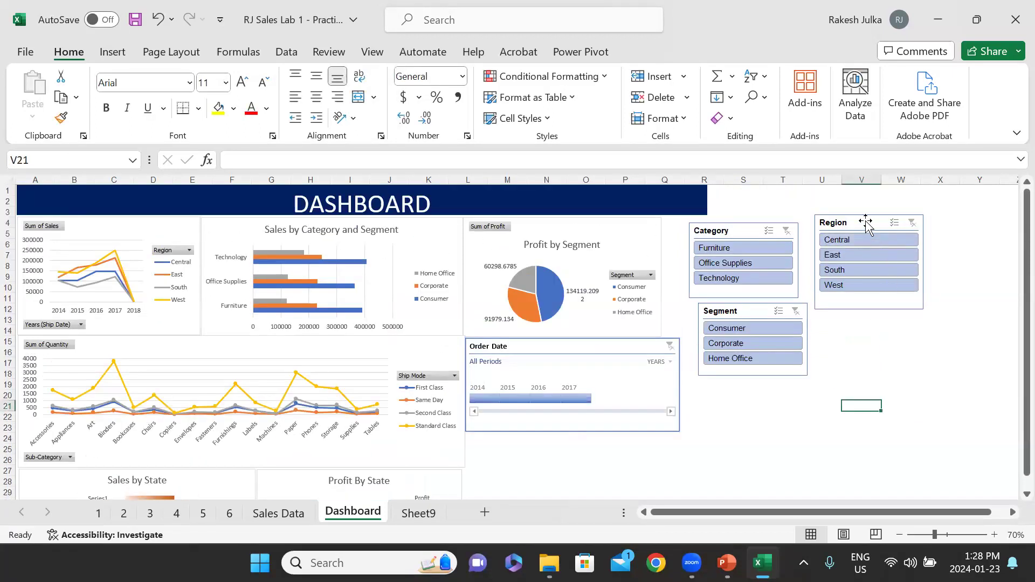
drag(865, 222, 518, 441)
drag(734, 230, 623, 443)
drag(754, 318, 800, 375)
click(833, 329)
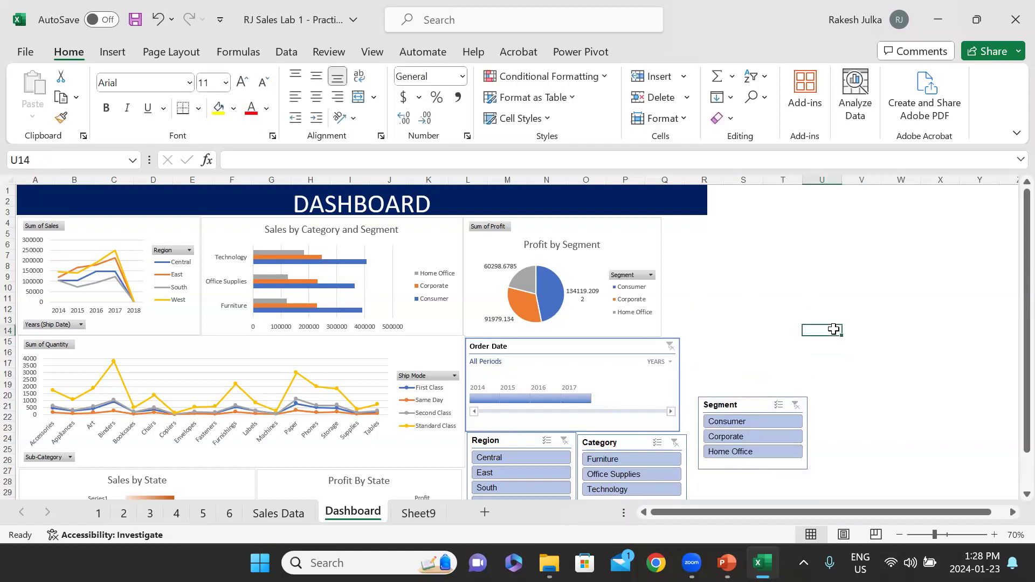
- Move the Segment slicer directly below the Region slicer, and lengthen the Category slicer to end level with the Segment slicer's lower edge
scroll(820, 327, down, 2)
scroll(937, 293, down, 2)
drag(755, 284, 521, 408)
click(632, 375)
drag(632, 380, 616, 464)
drag(616, 472, 618, 471)
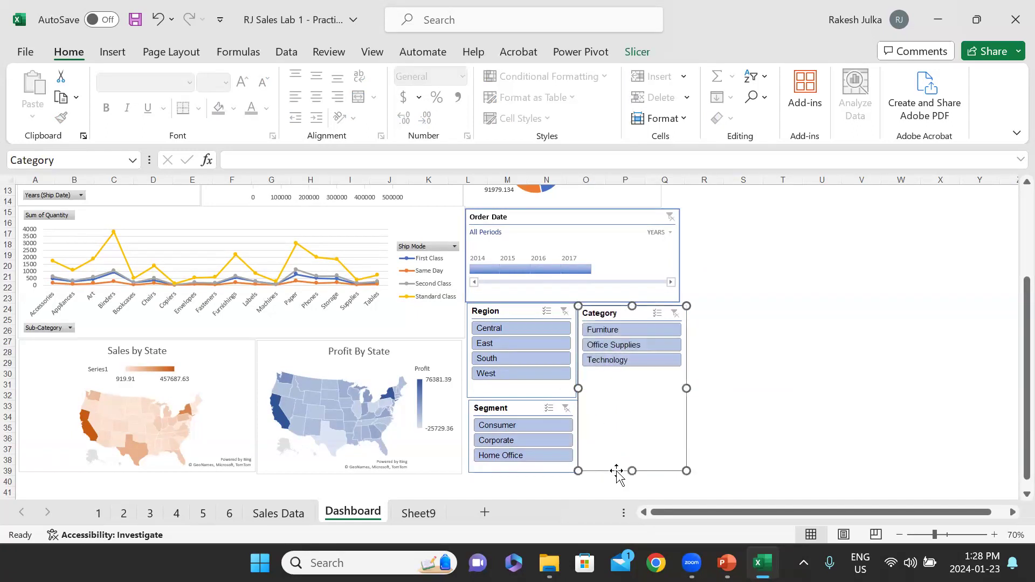
click(754, 375)
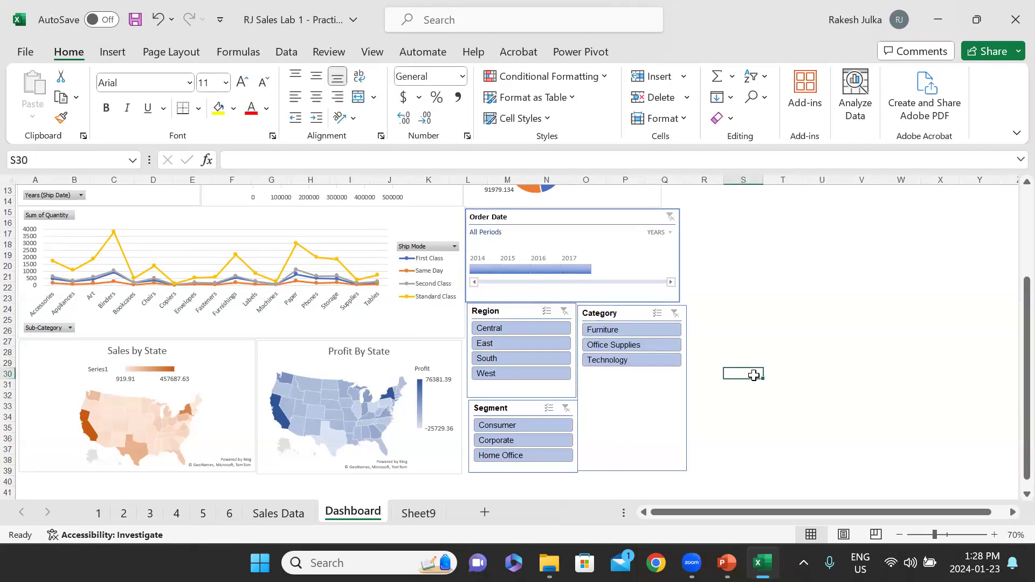
- Examine the whole Dashboard layout of charts, timeline and slicers at 55% zoom
scroll(798, 338, up, 2)
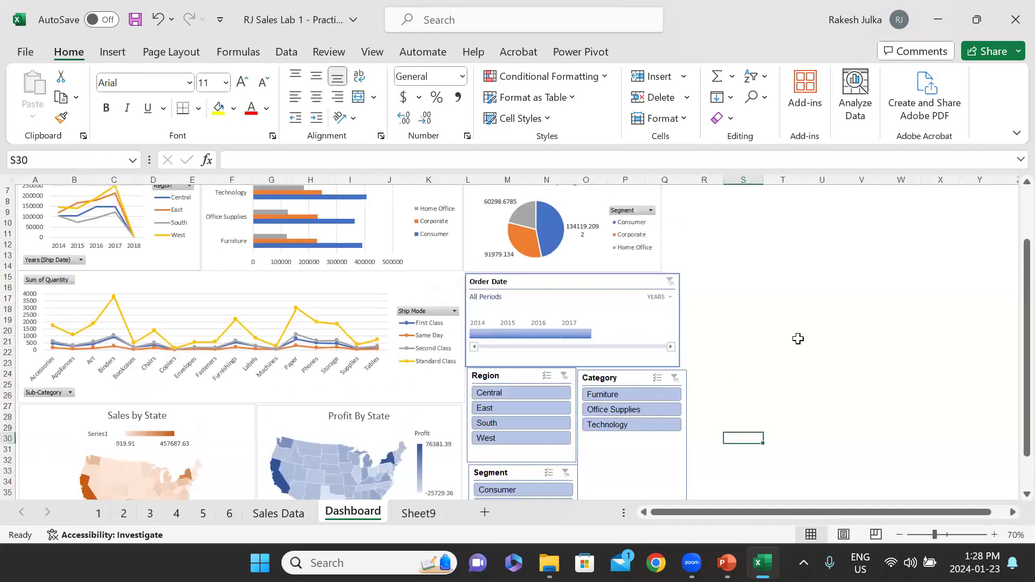
scroll(700, 342, down, 2)
scroll(533, 360, up, 1)
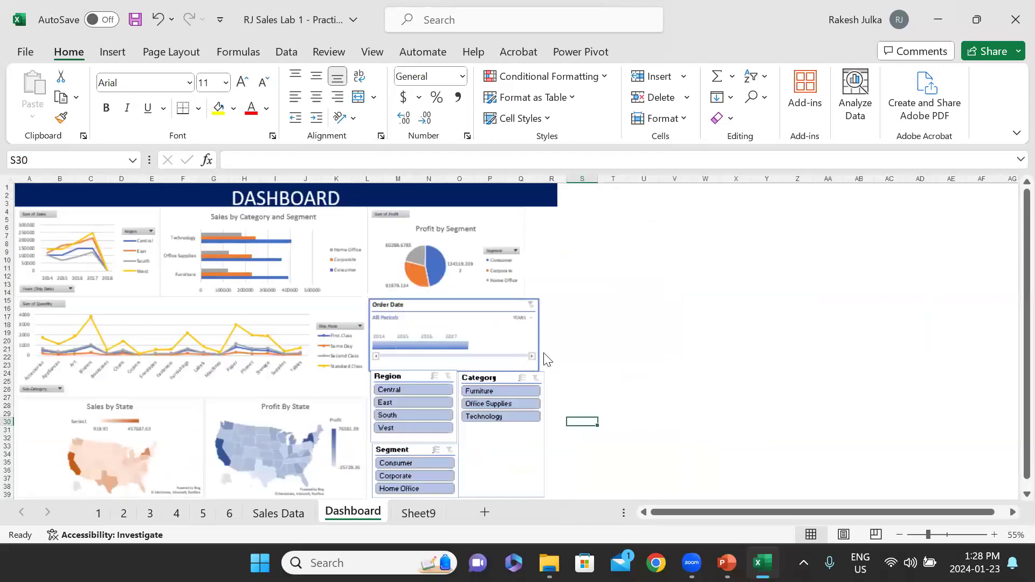
click(599, 300)
key(Left)
key(Left)
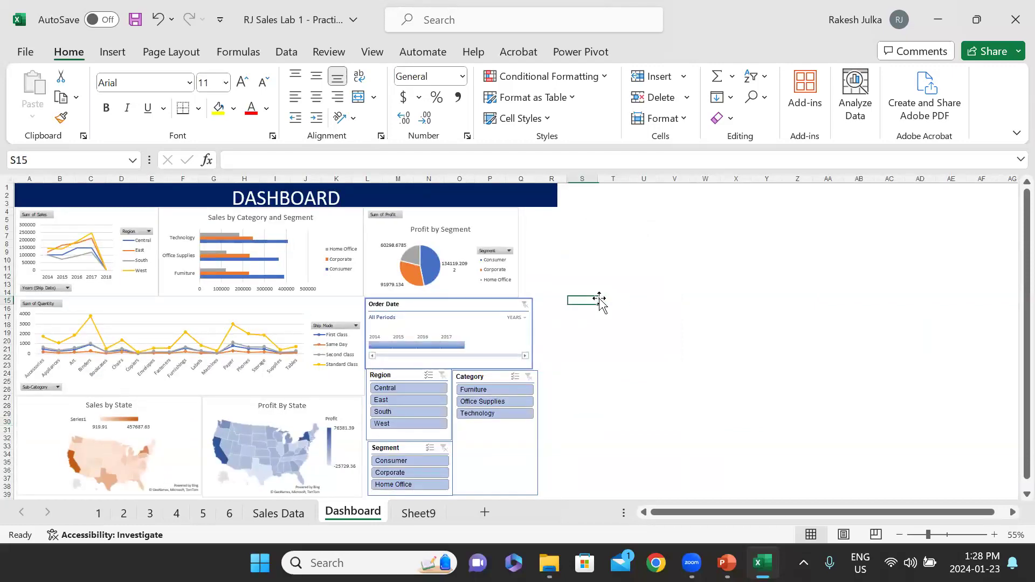
key(Home)
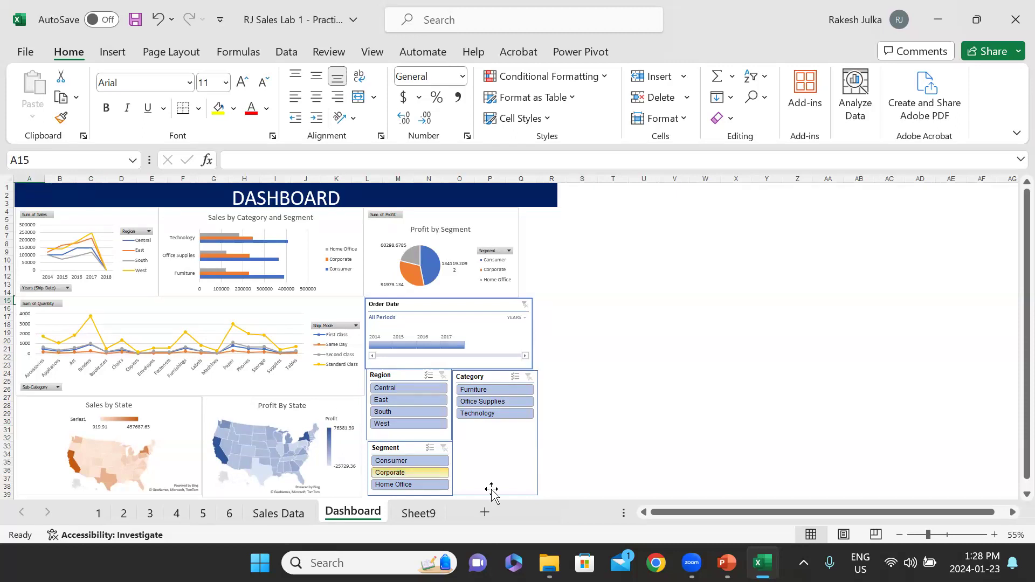
scroll(454, 464, down, 2)
scroll(442, 458, up, 2)
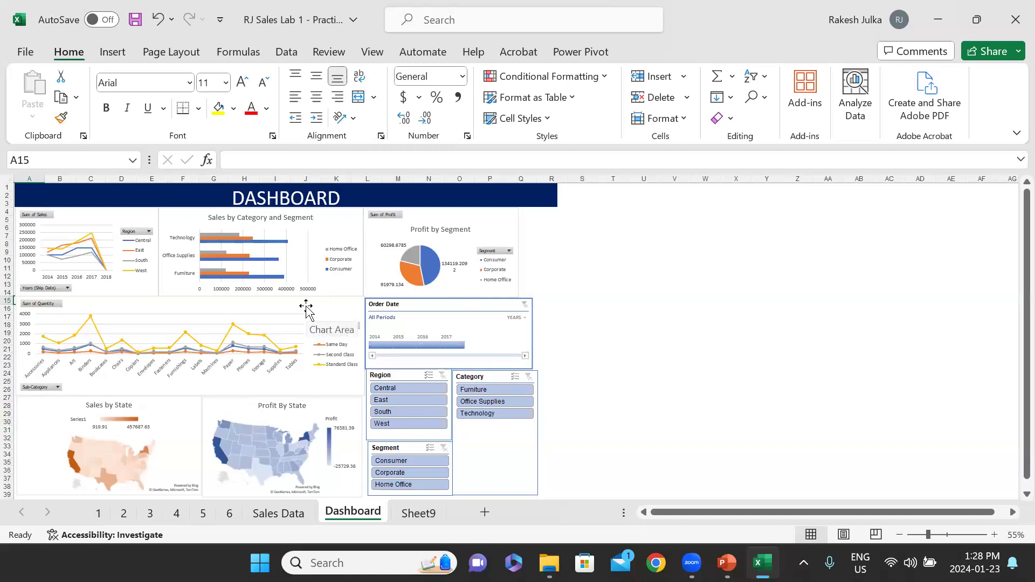
- Switch back to Excel from the slides and examine the pivot tables and charts on sheets 1 and 4 and the Dashboard
click(98, 513)
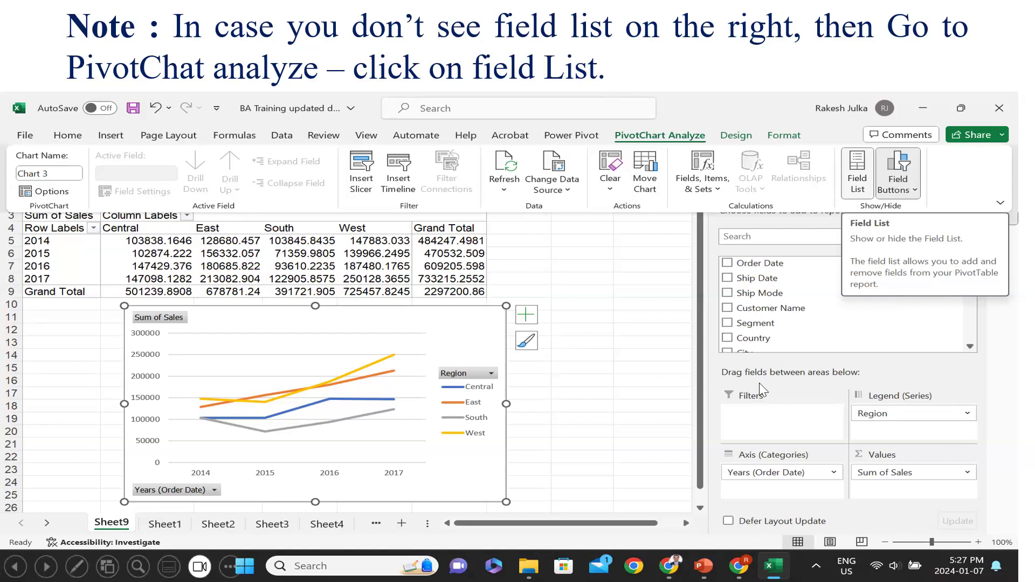
key(alt+Tab)
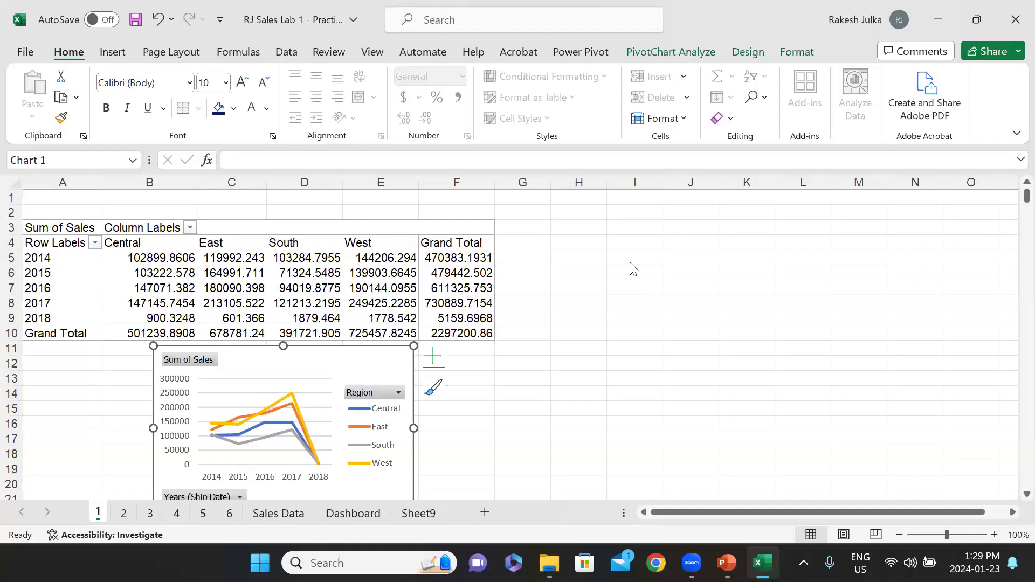
click(378, 429)
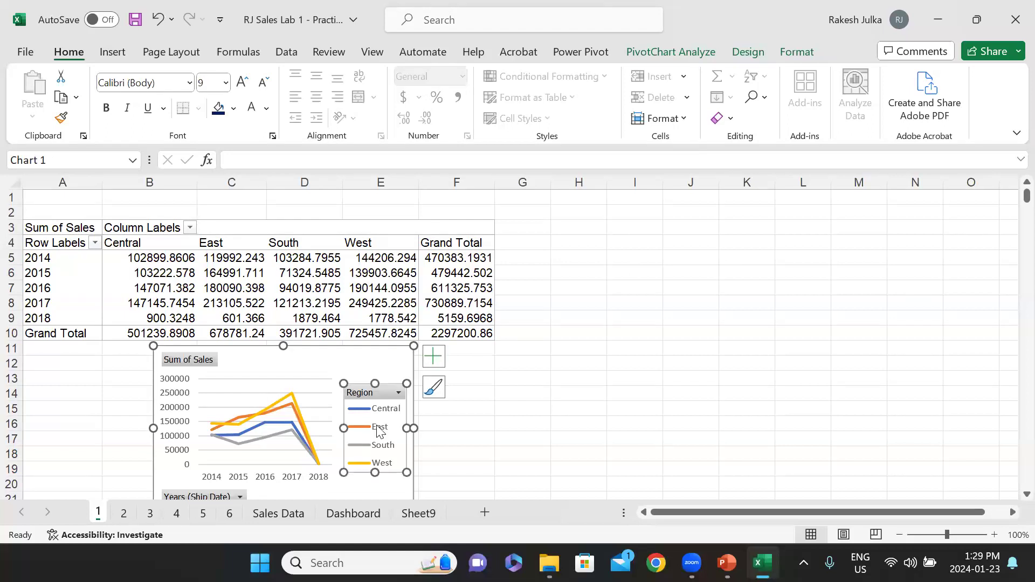
click(319, 370)
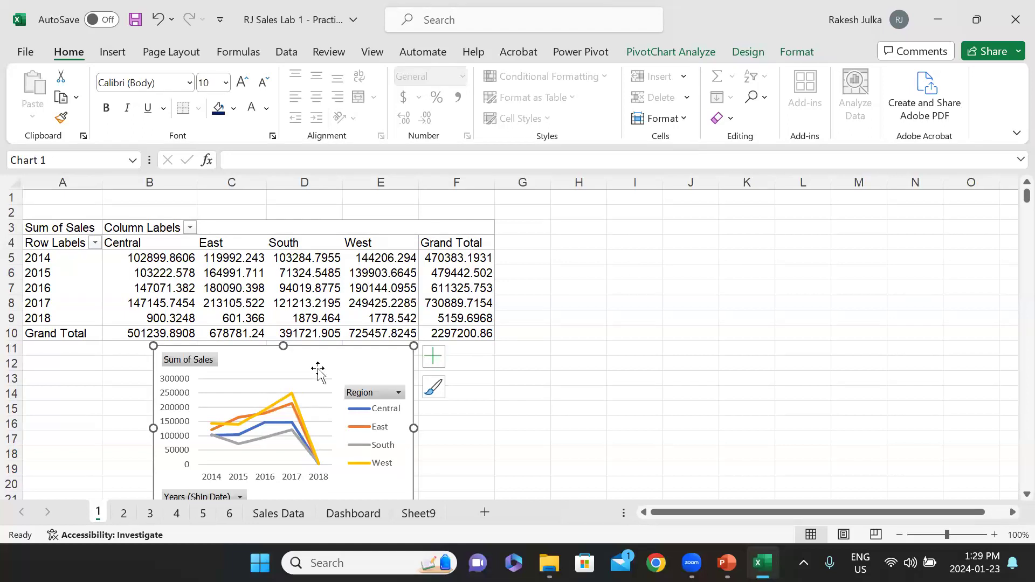
click(183, 512)
click(356, 285)
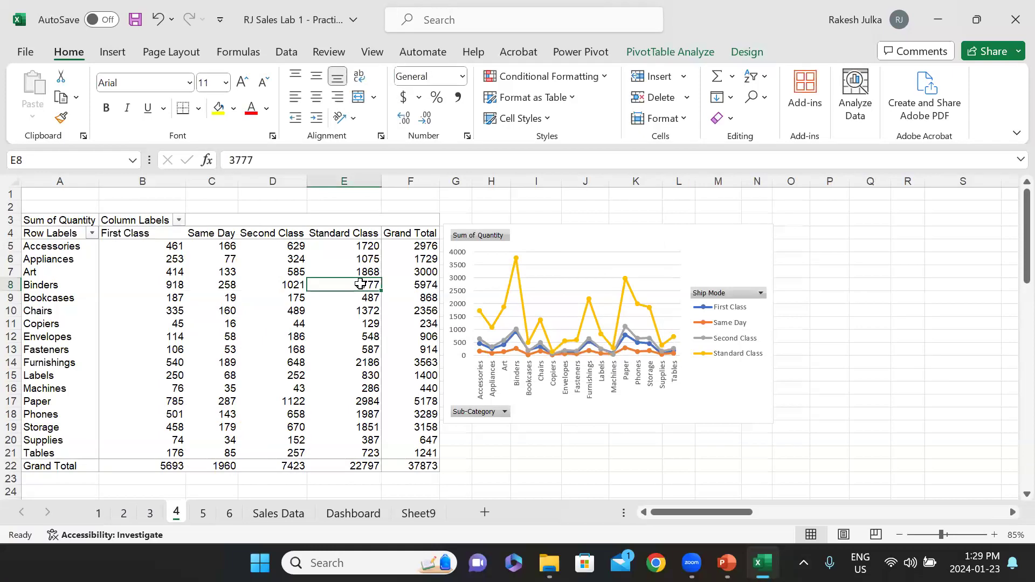
click(637, 251)
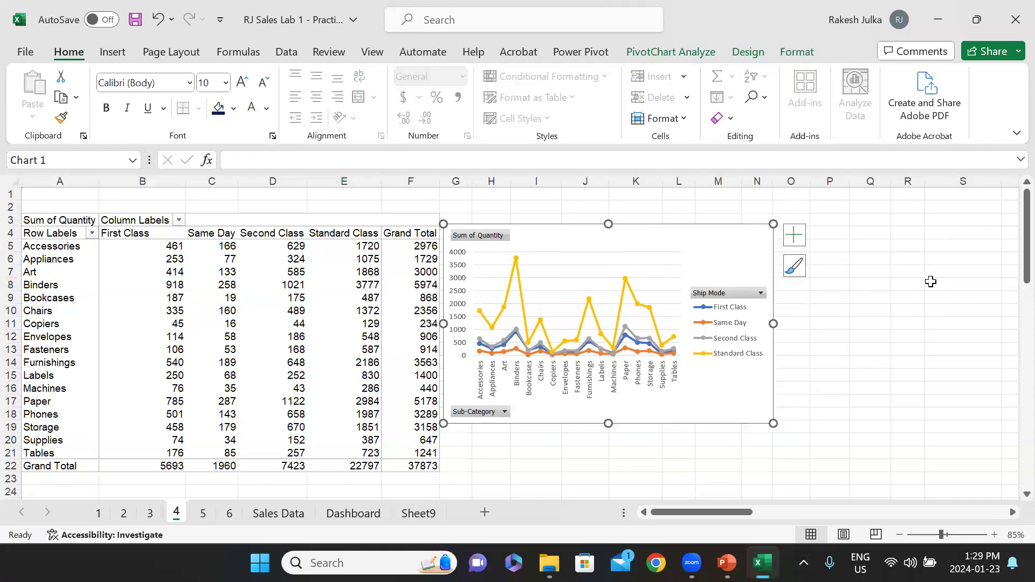
click(331, 297)
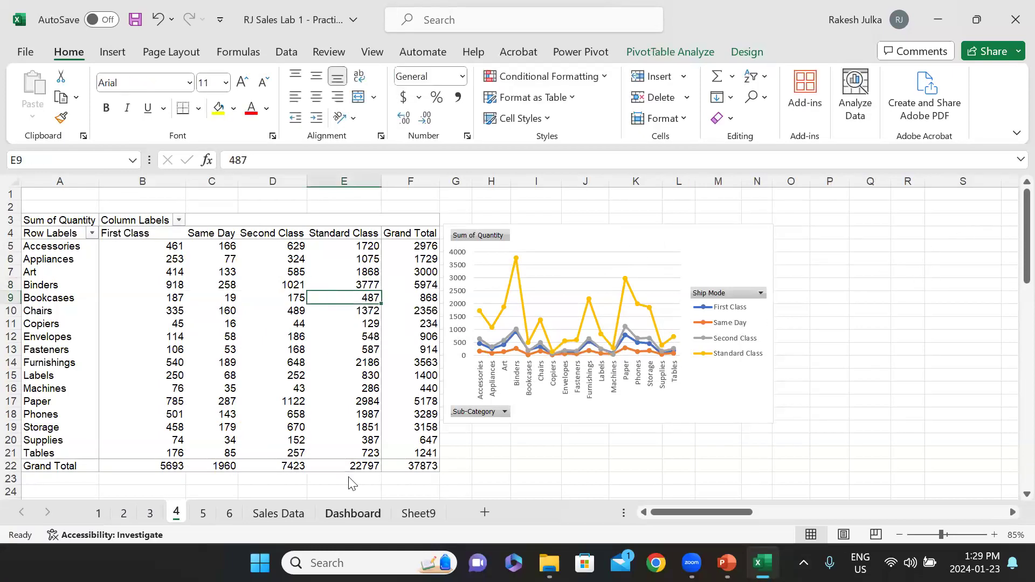
click(360, 513)
click(312, 286)
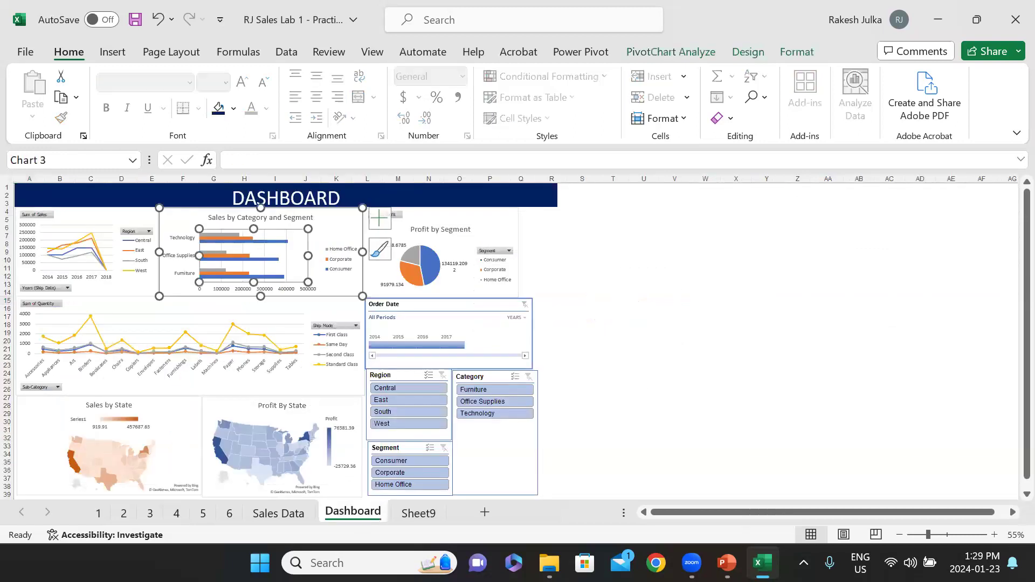
- Examine the Profit By State map chart on sheet 6 and the Sum of Sales pivot table on sheet 1
click(278, 513)
click(229, 513)
click(420, 291)
click(736, 285)
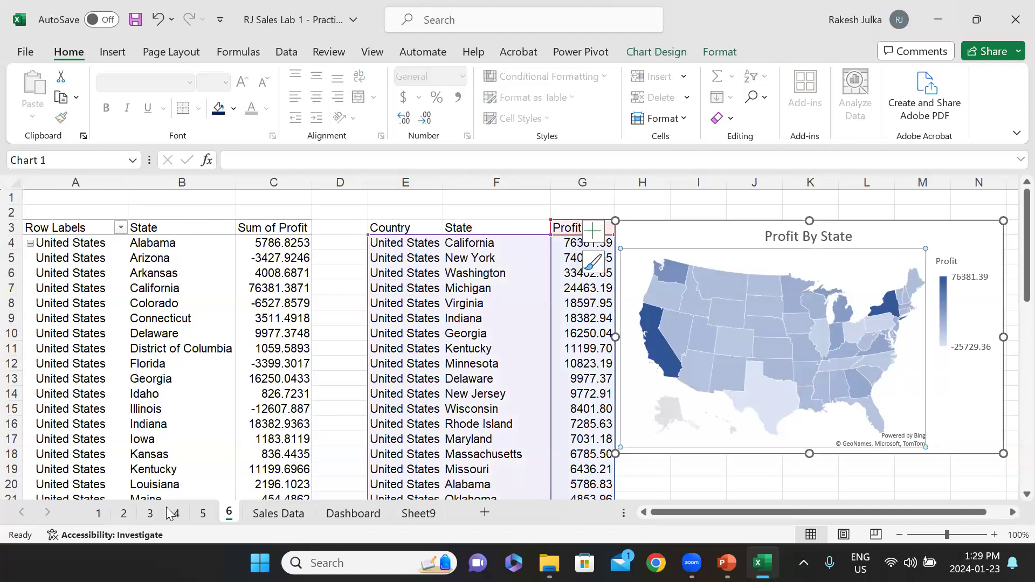
click(141, 515)
click(98, 513)
click(416, 262)
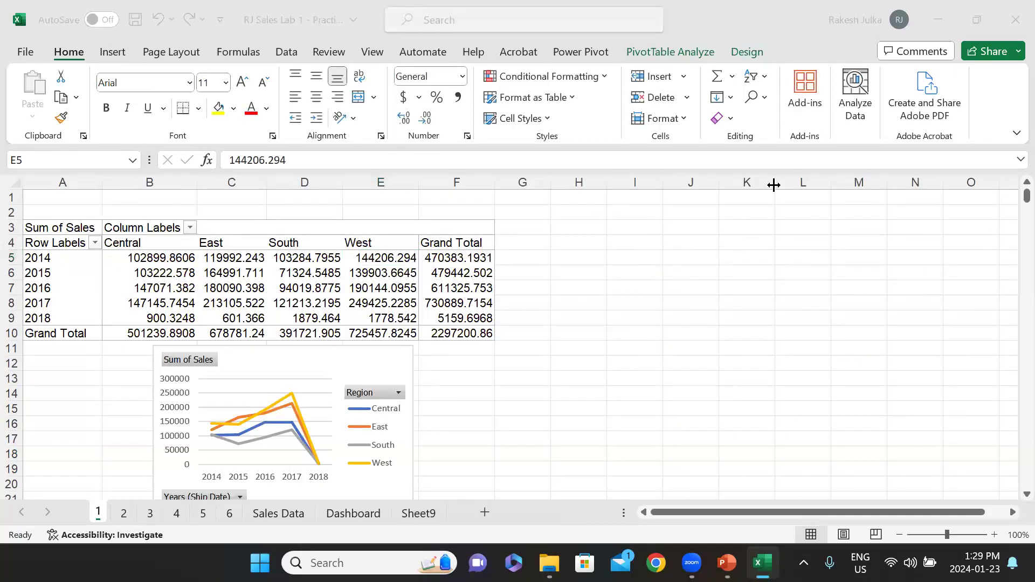
- Show and hide the field list of sheet 1's pivot table, and select an empty cell outside the pivot table
click(677, 50)
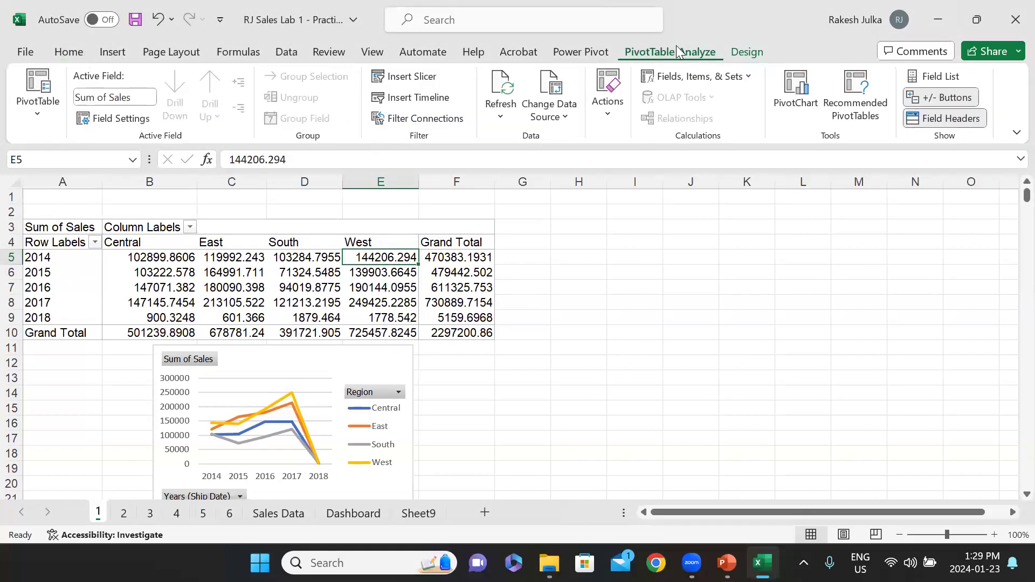
click(934, 78)
click(934, 77)
click(614, 266)
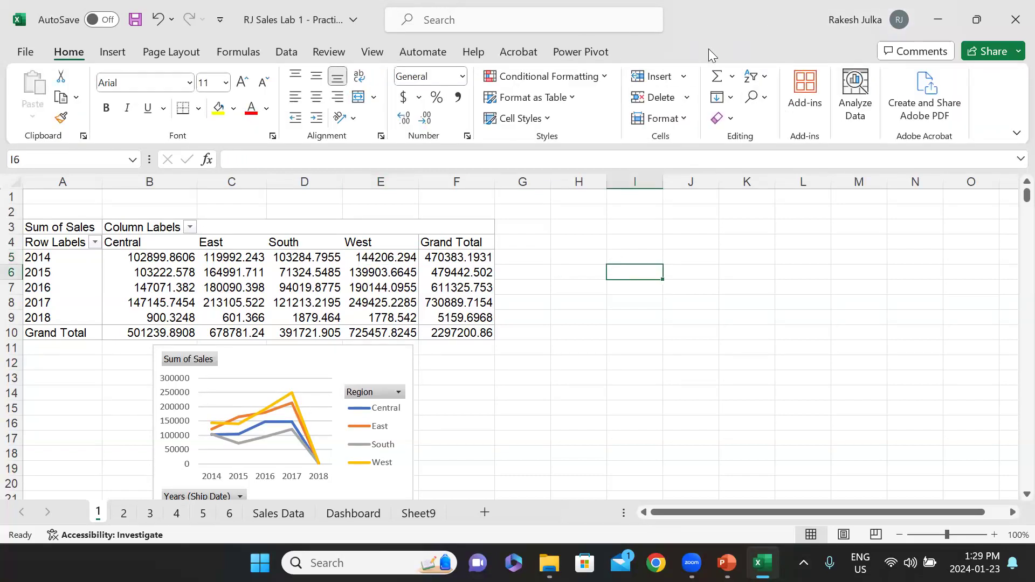
click(633, 334)
click(669, 260)
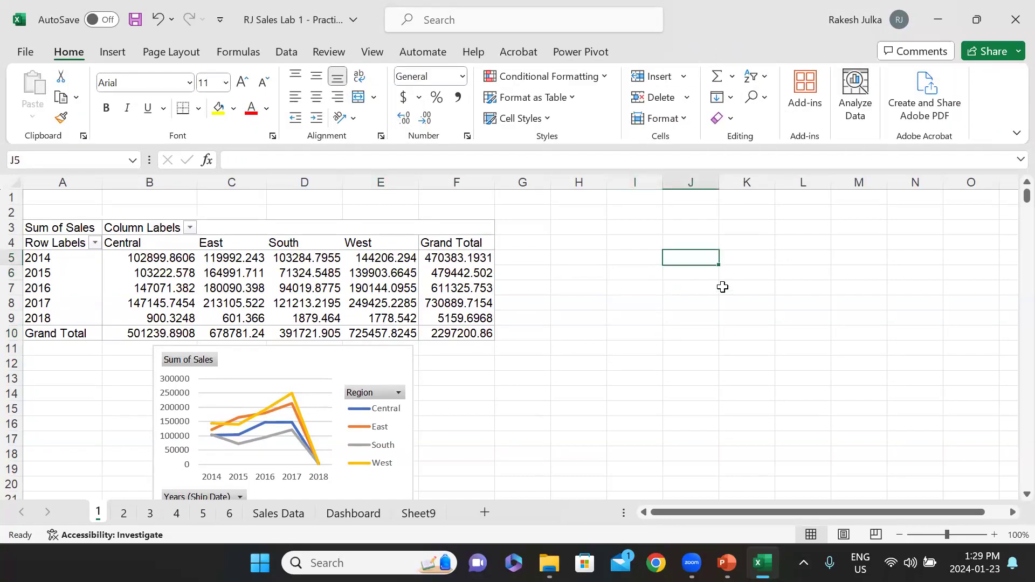
click(722, 287)
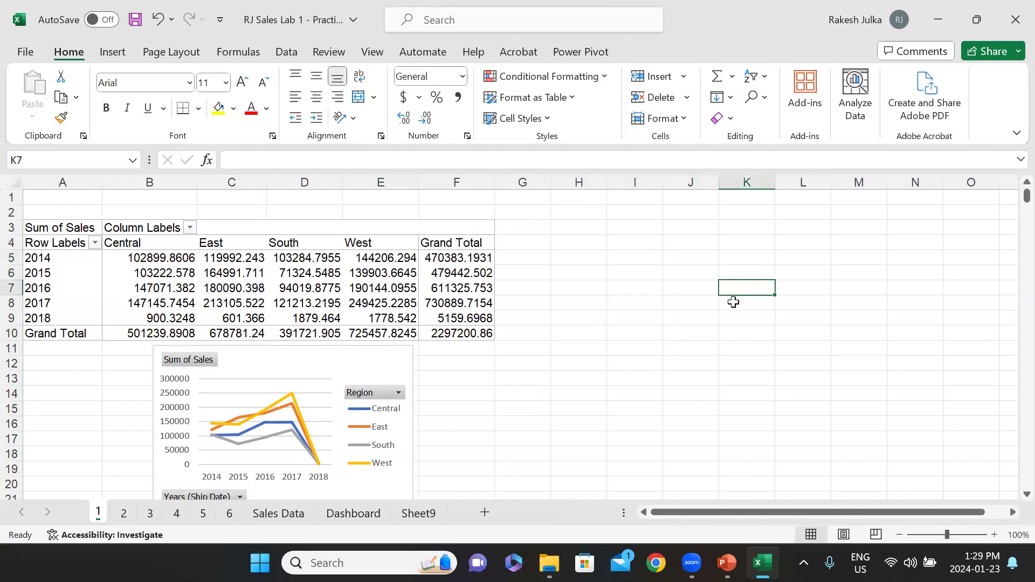
- Compare the contextual tools offered for sheet 1's pivot chart and its pivot table by selecting each alternately
click(350, 356)
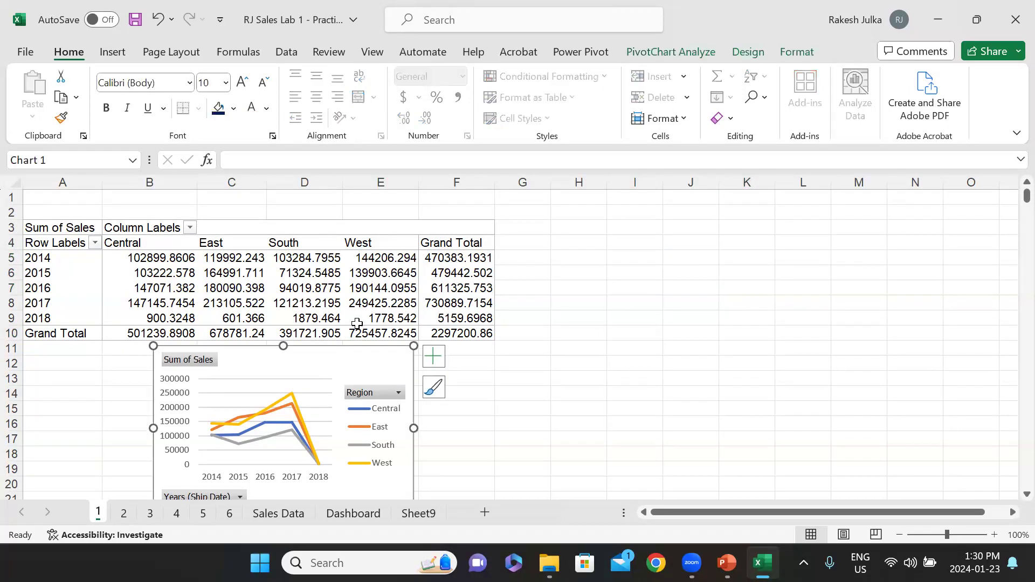
click(384, 258)
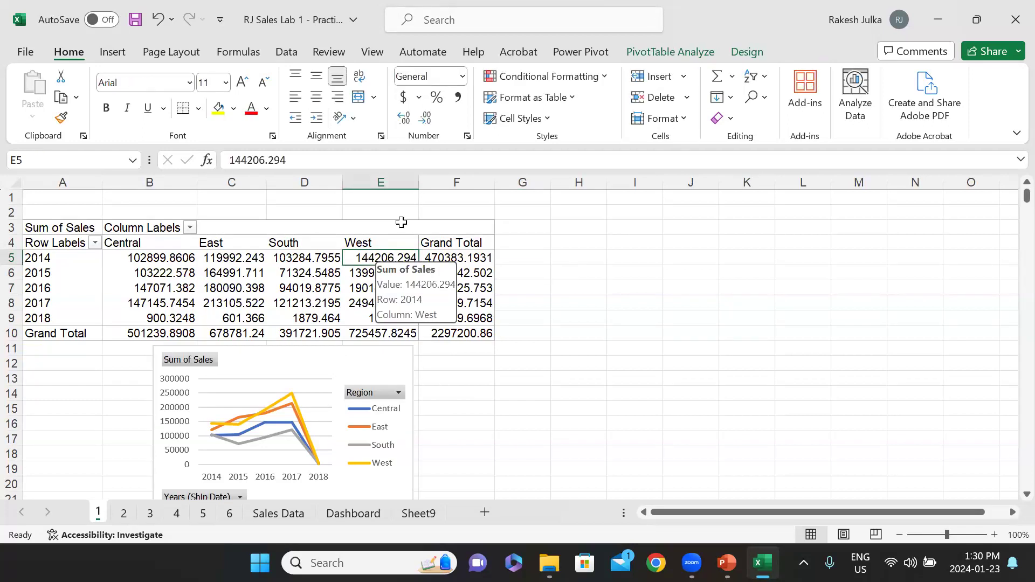
click(358, 362)
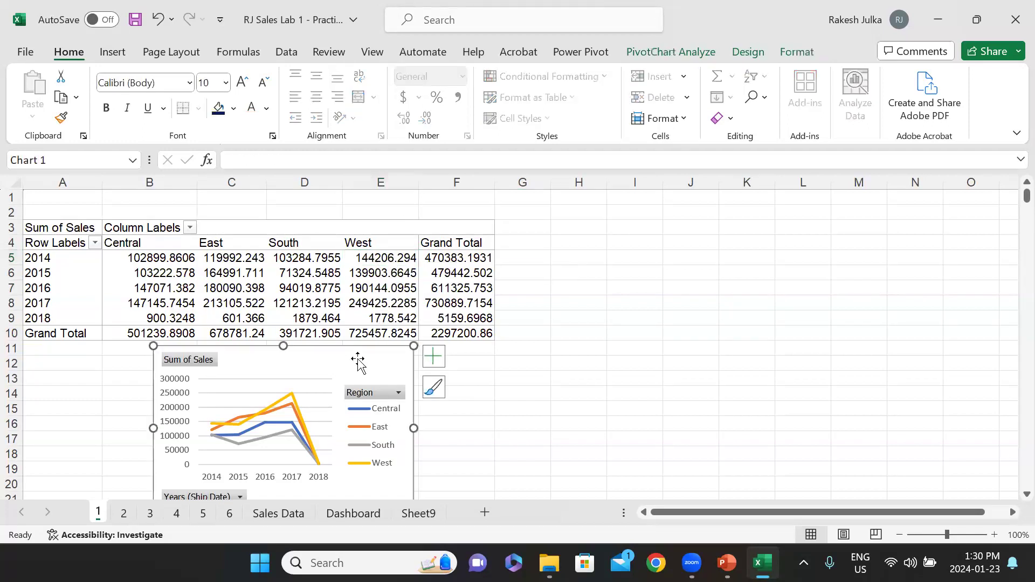
click(376, 271)
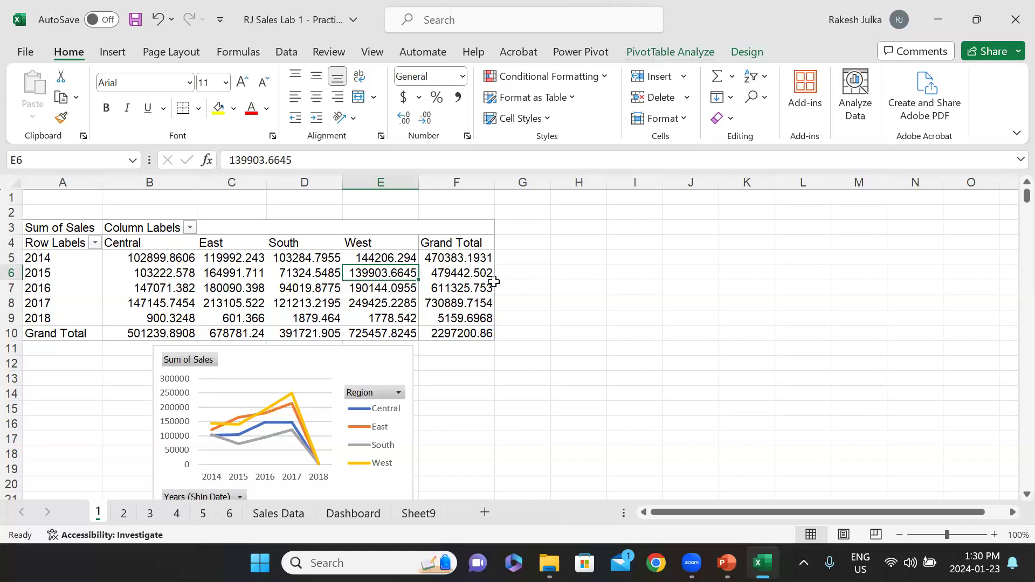
click(366, 362)
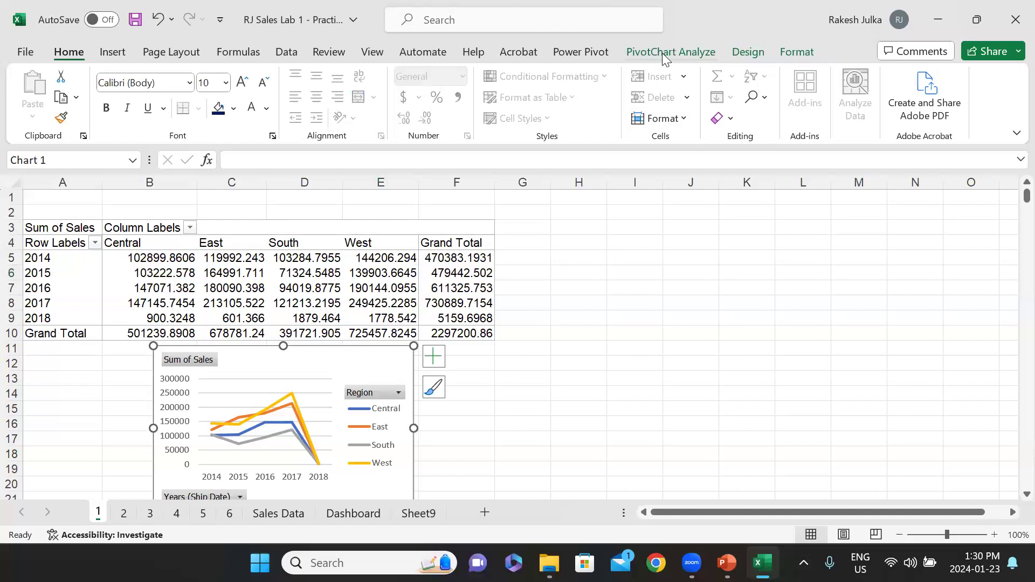
click(410, 248)
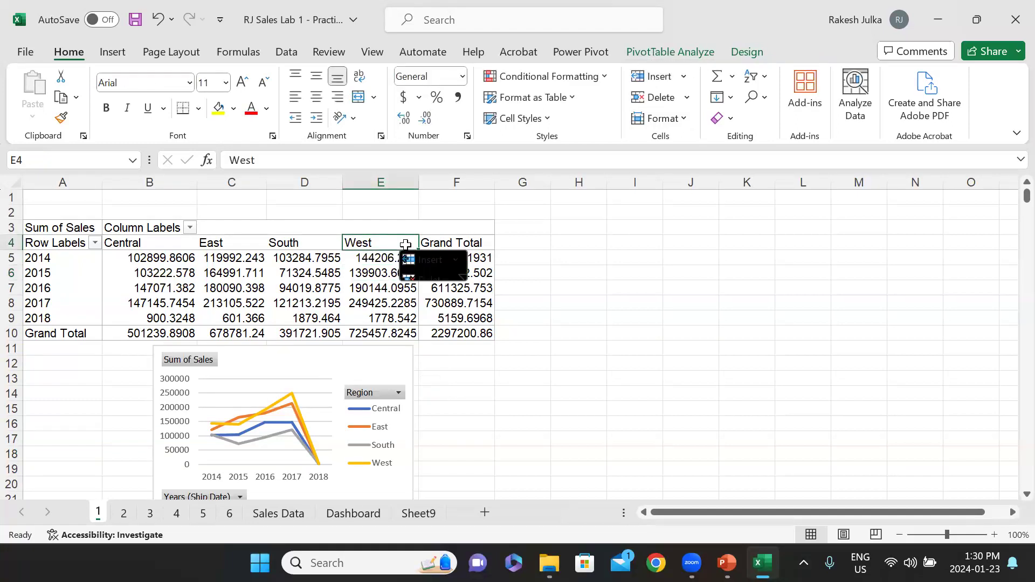
click(354, 274)
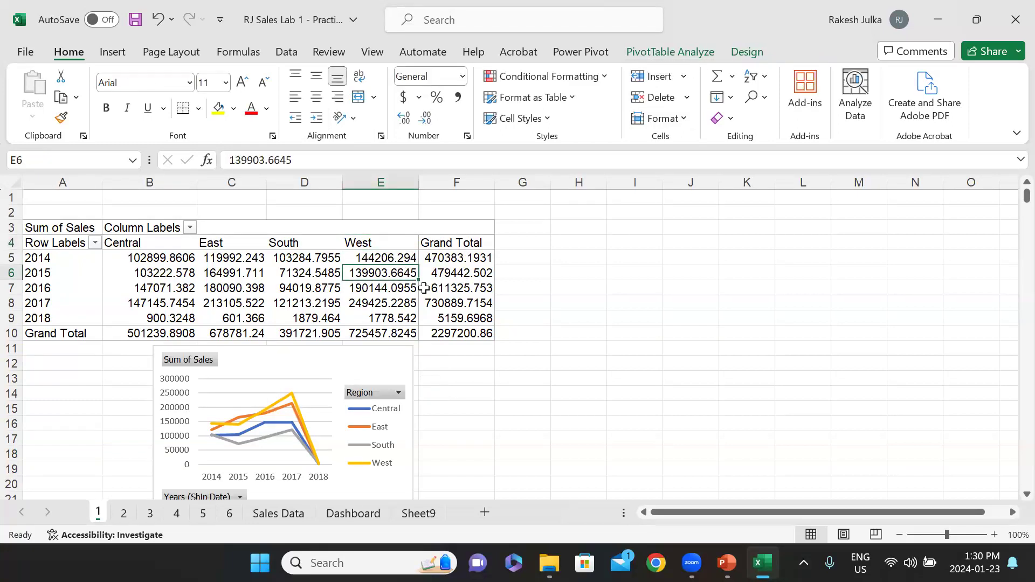
- Open the PivotTable Fields list for the Sum of Sales pivot table and close it again
click(670, 52)
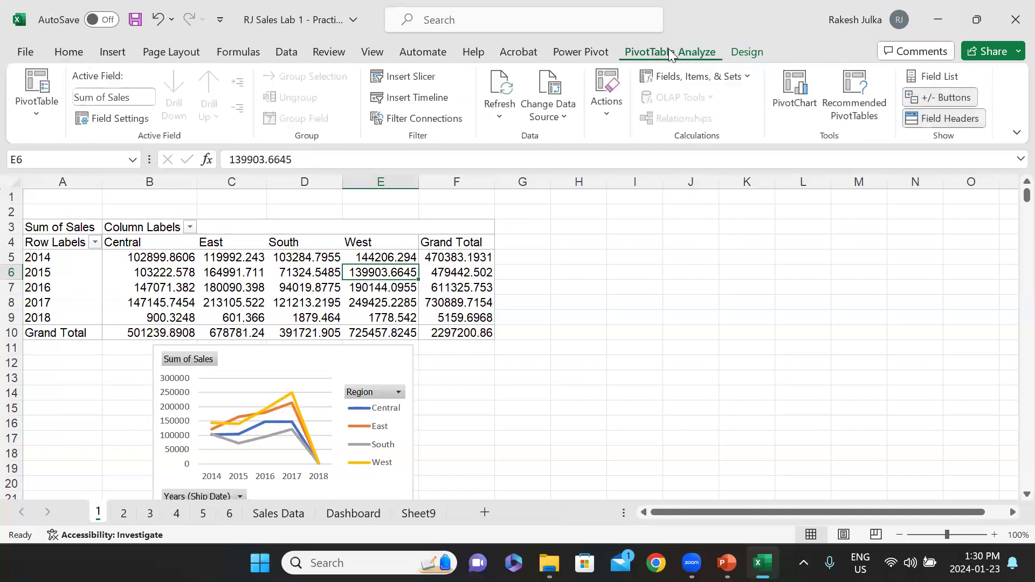
click(931, 81)
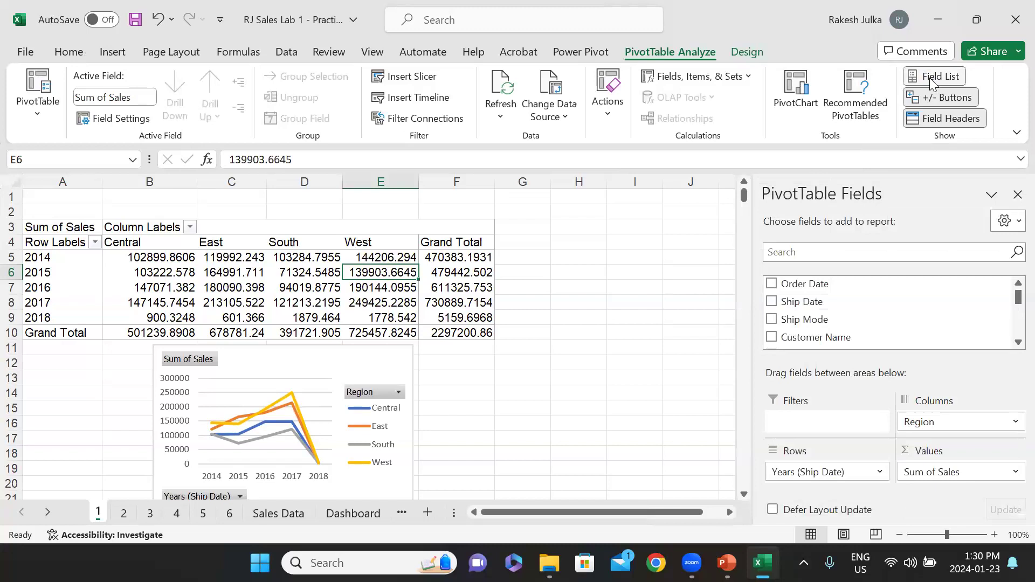
click(929, 78)
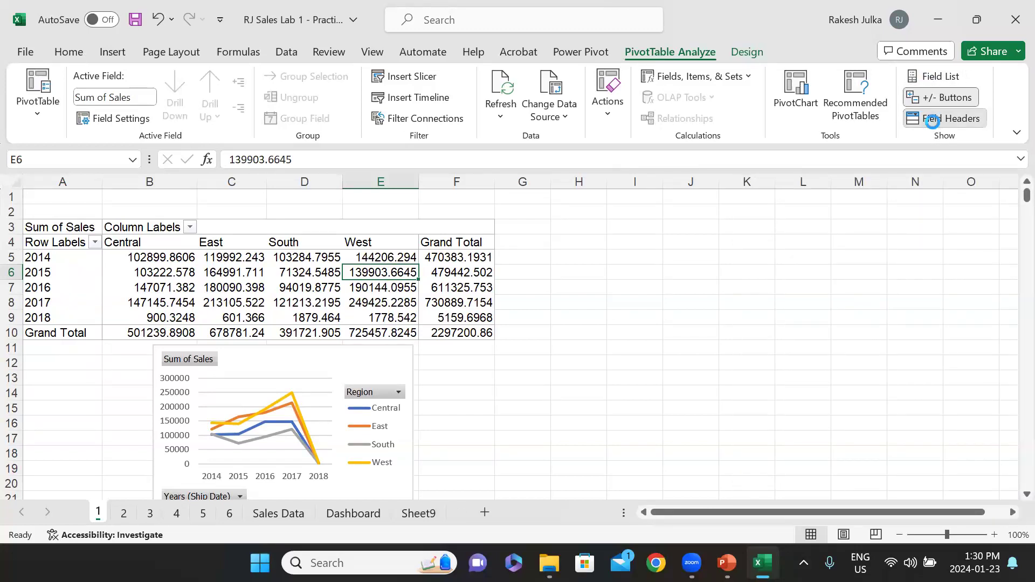
- Toggle the field headers of sheet 1's Sum of Sales pivot table repeatedly, leaving them hidden
click(932, 119)
click(933, 120)
click(933, 119)
click(932, 120)
click(932, 119)
click(932, 120)
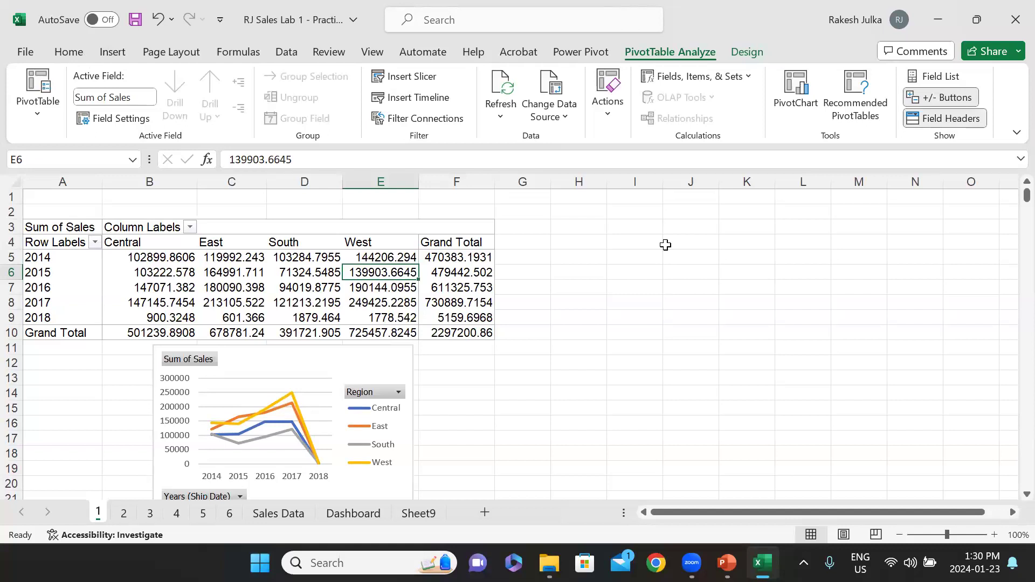
click(949, 118)
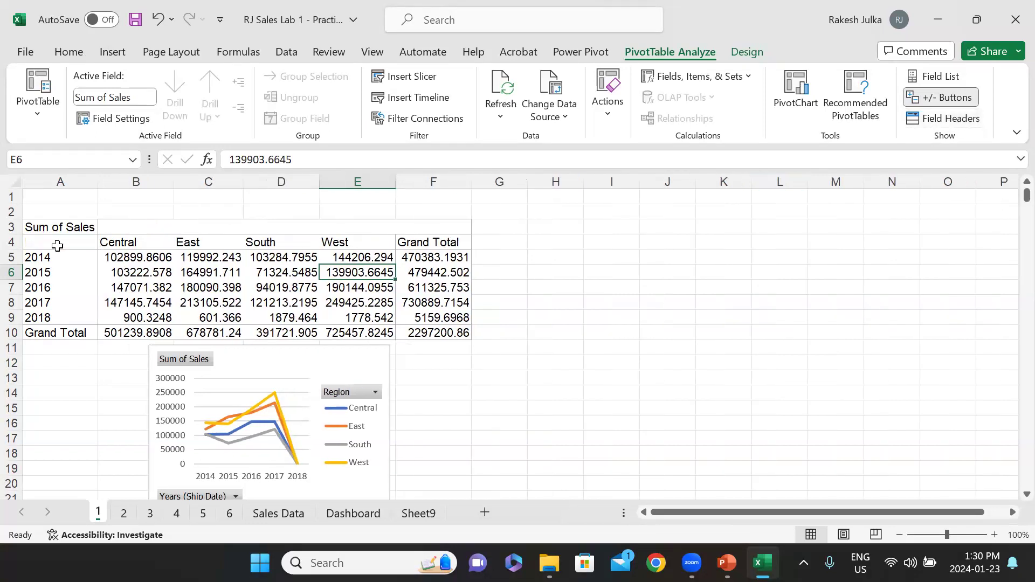
- Toggle the field headers of sheet 1's Sum of Sales pivot table several times, leaving them shown
click(933, 120)
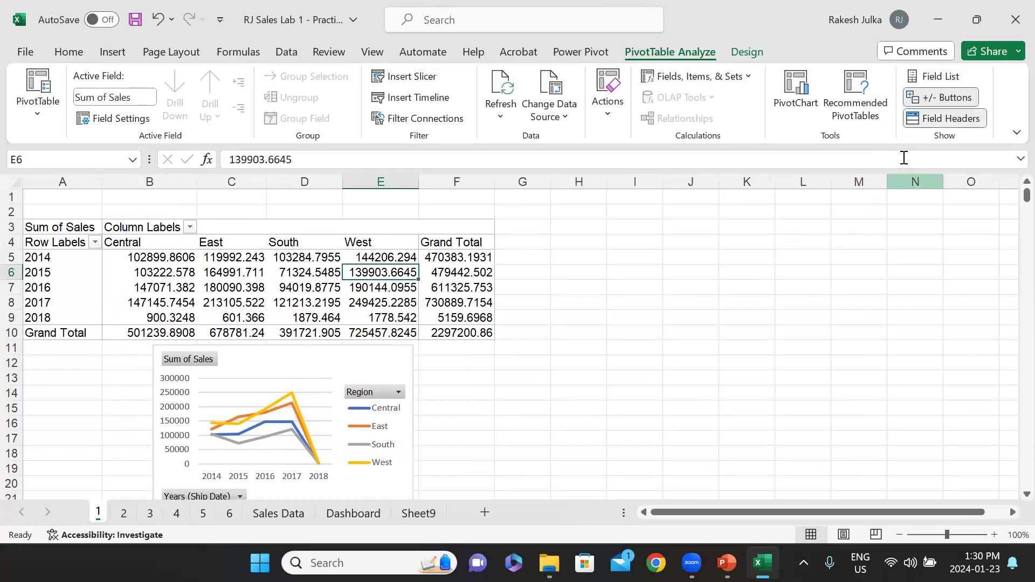
click(928, 117)
click(928, 118)
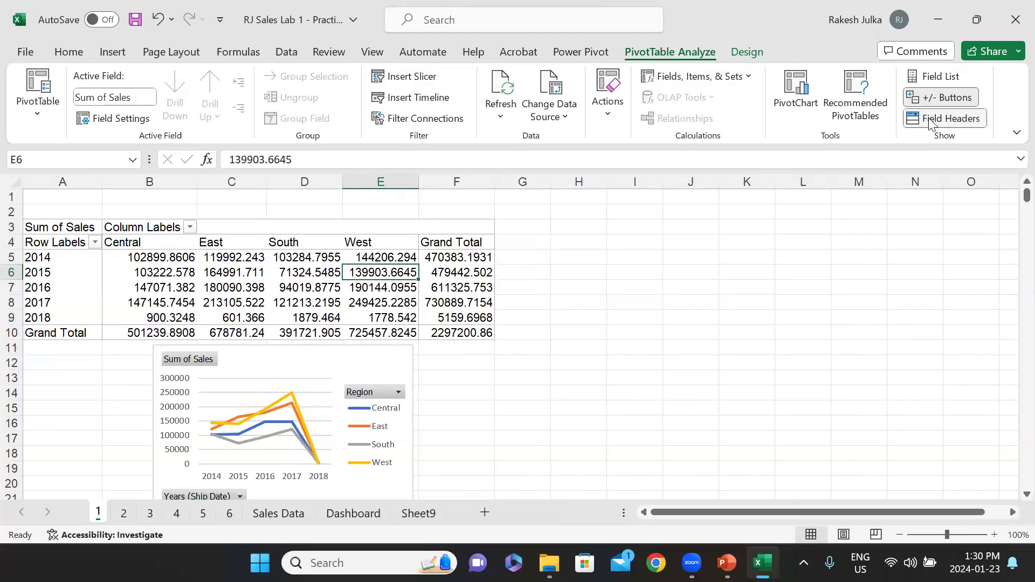
click(928, 117)
click(928, 118)
click(928, 117)
click(929, 118)
- Toggle the pivot table's expand/collapse (+/-) buttons, leaving them off, and select the 2014 row label
click(941, 99)
click(941, 99)
click(942, 97)
click(51, 260)
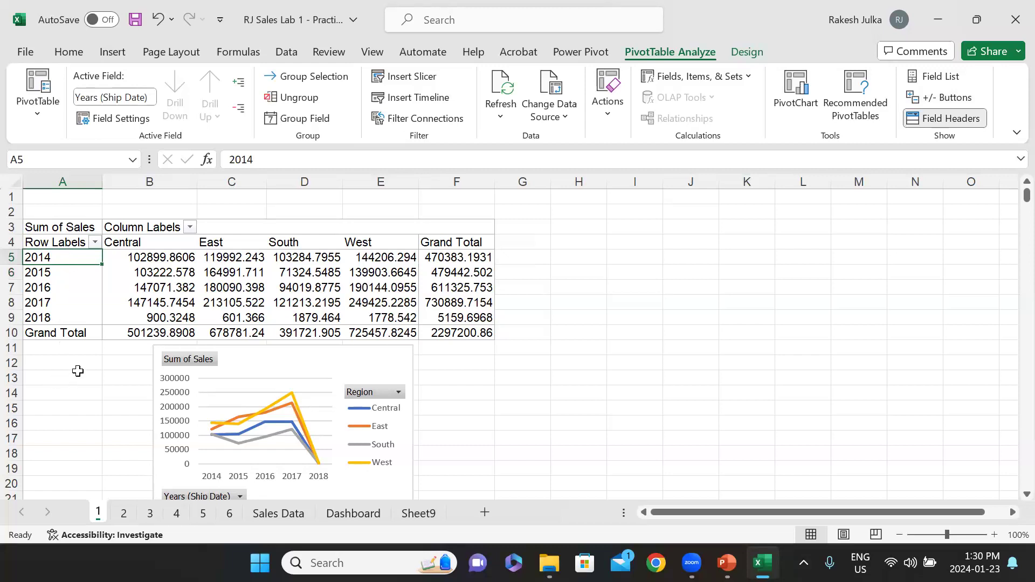
- Show the PivotTable Fields list, select the West sales value for 2014, and look through the available fields
click(936, 81)
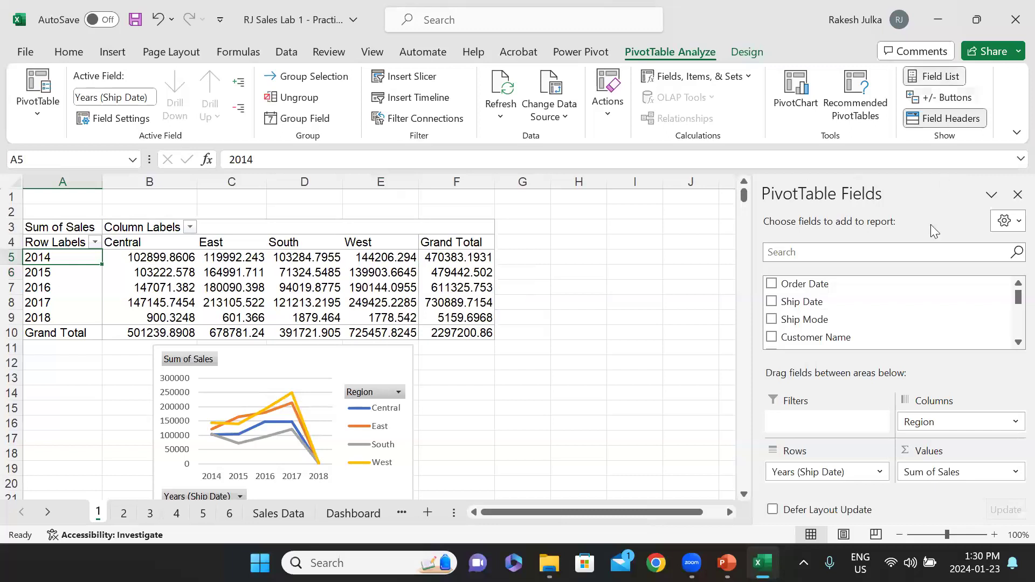
click(358, 258)
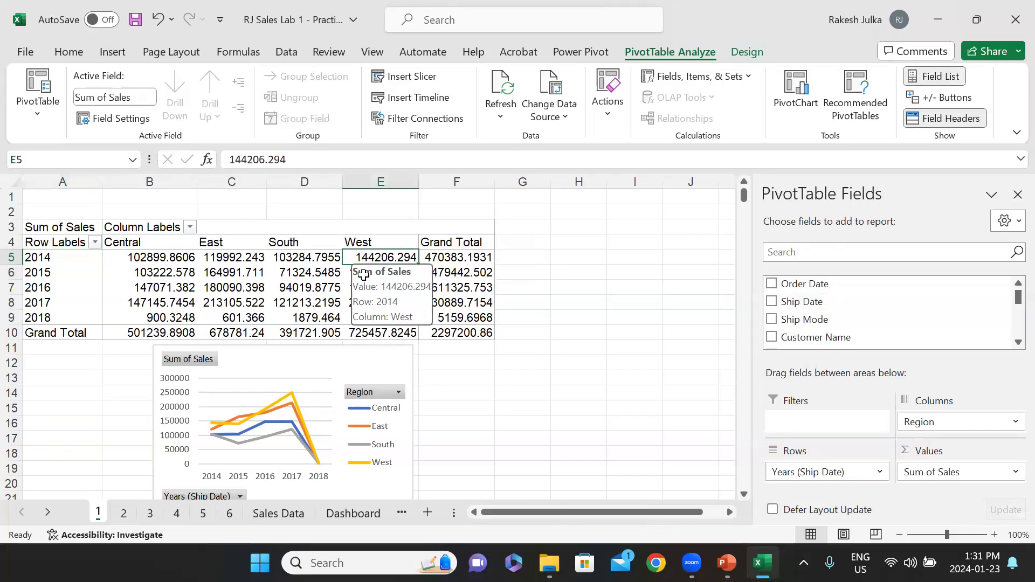
scroll(890, 304, down, 5)
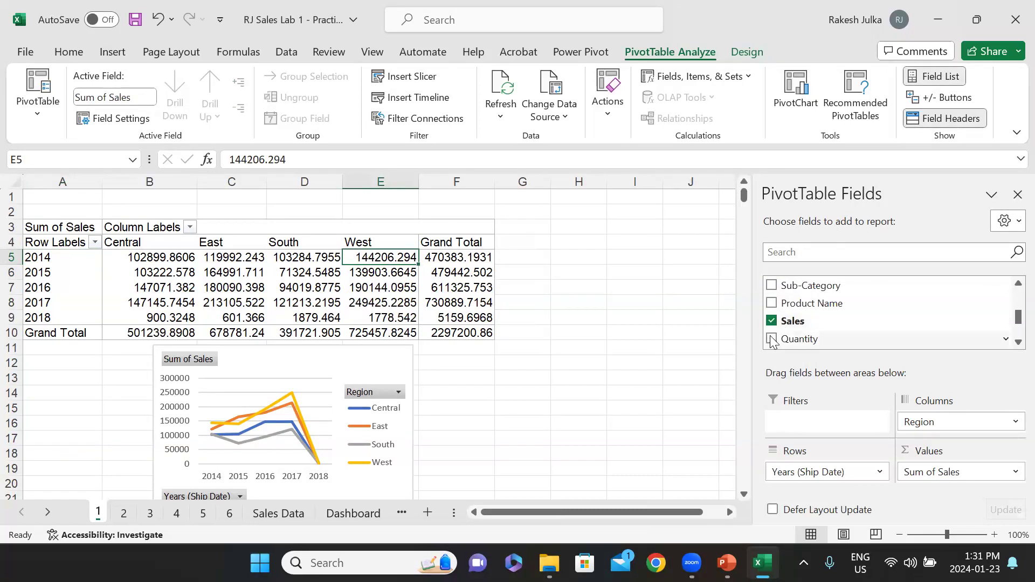
scroll(463, 347, down, 1)
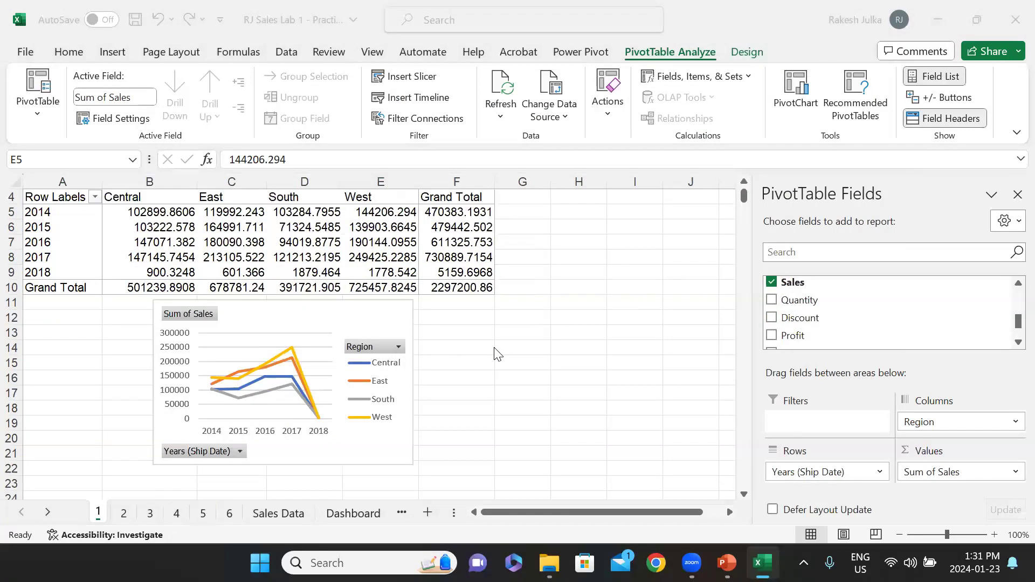
- Switch to the PowerPoint slide show and advance past the Output Required list to the Sales Dashboard slide
key(alt+Tab)
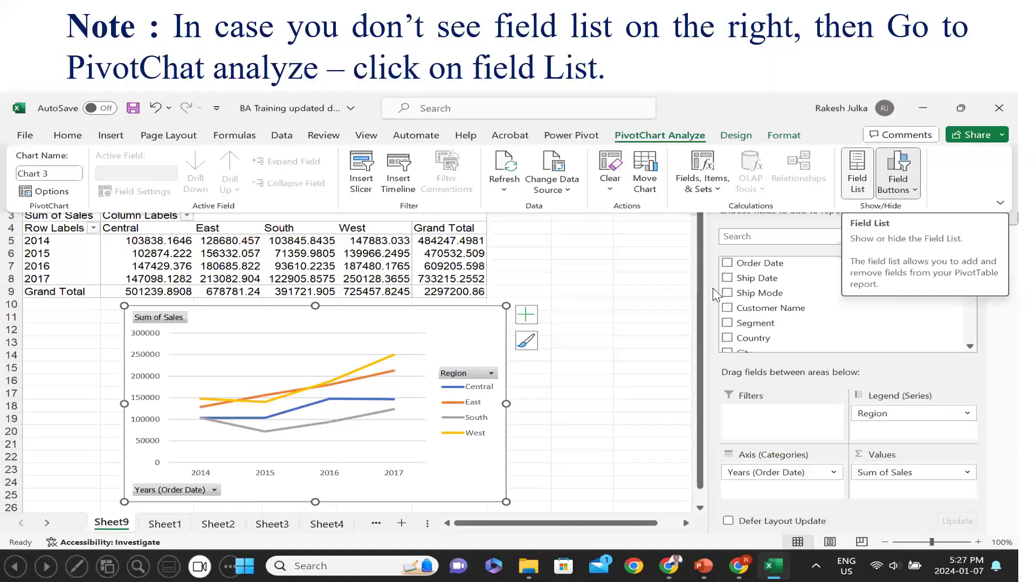
click(635, 305)
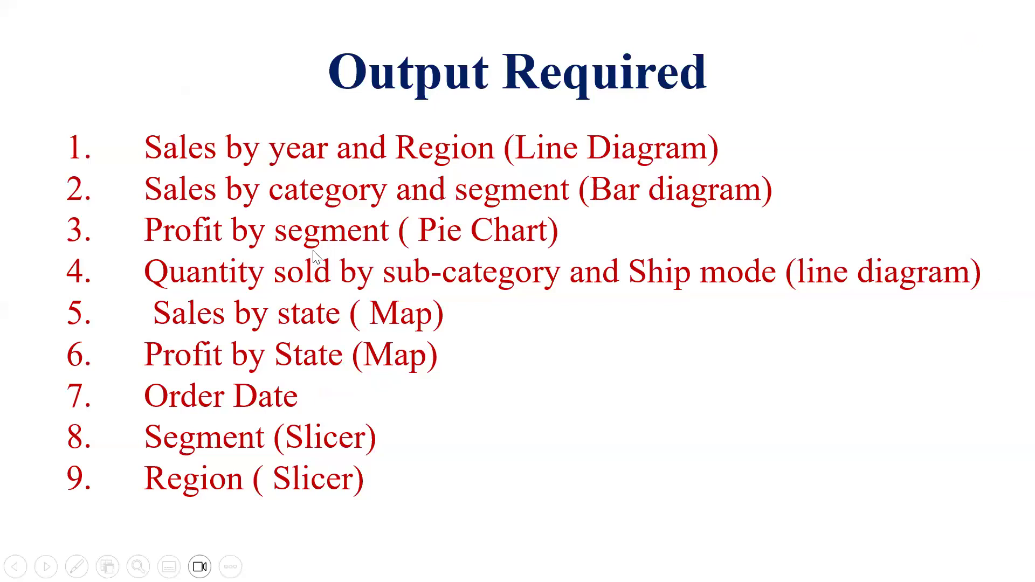
click(548, 399)
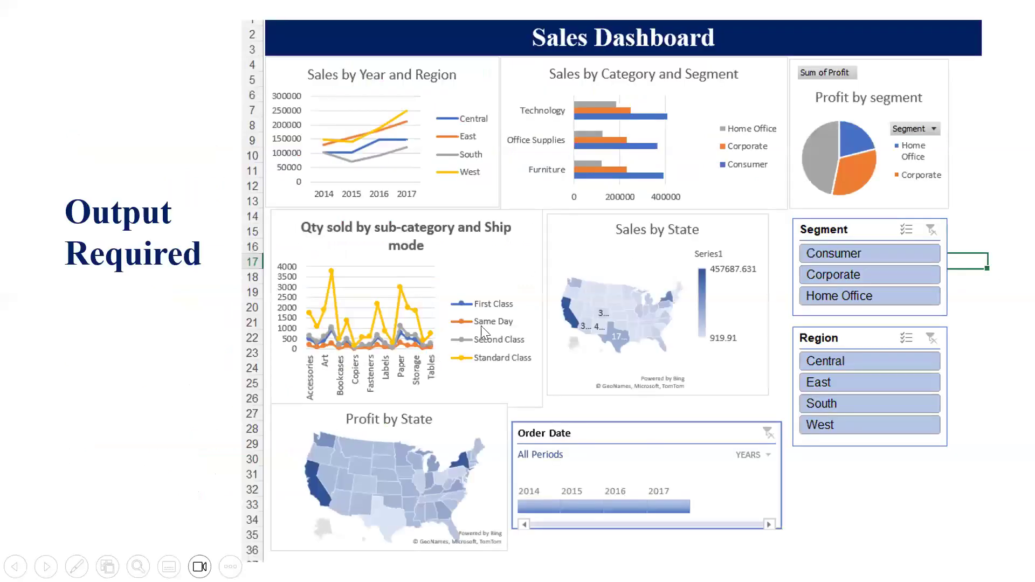